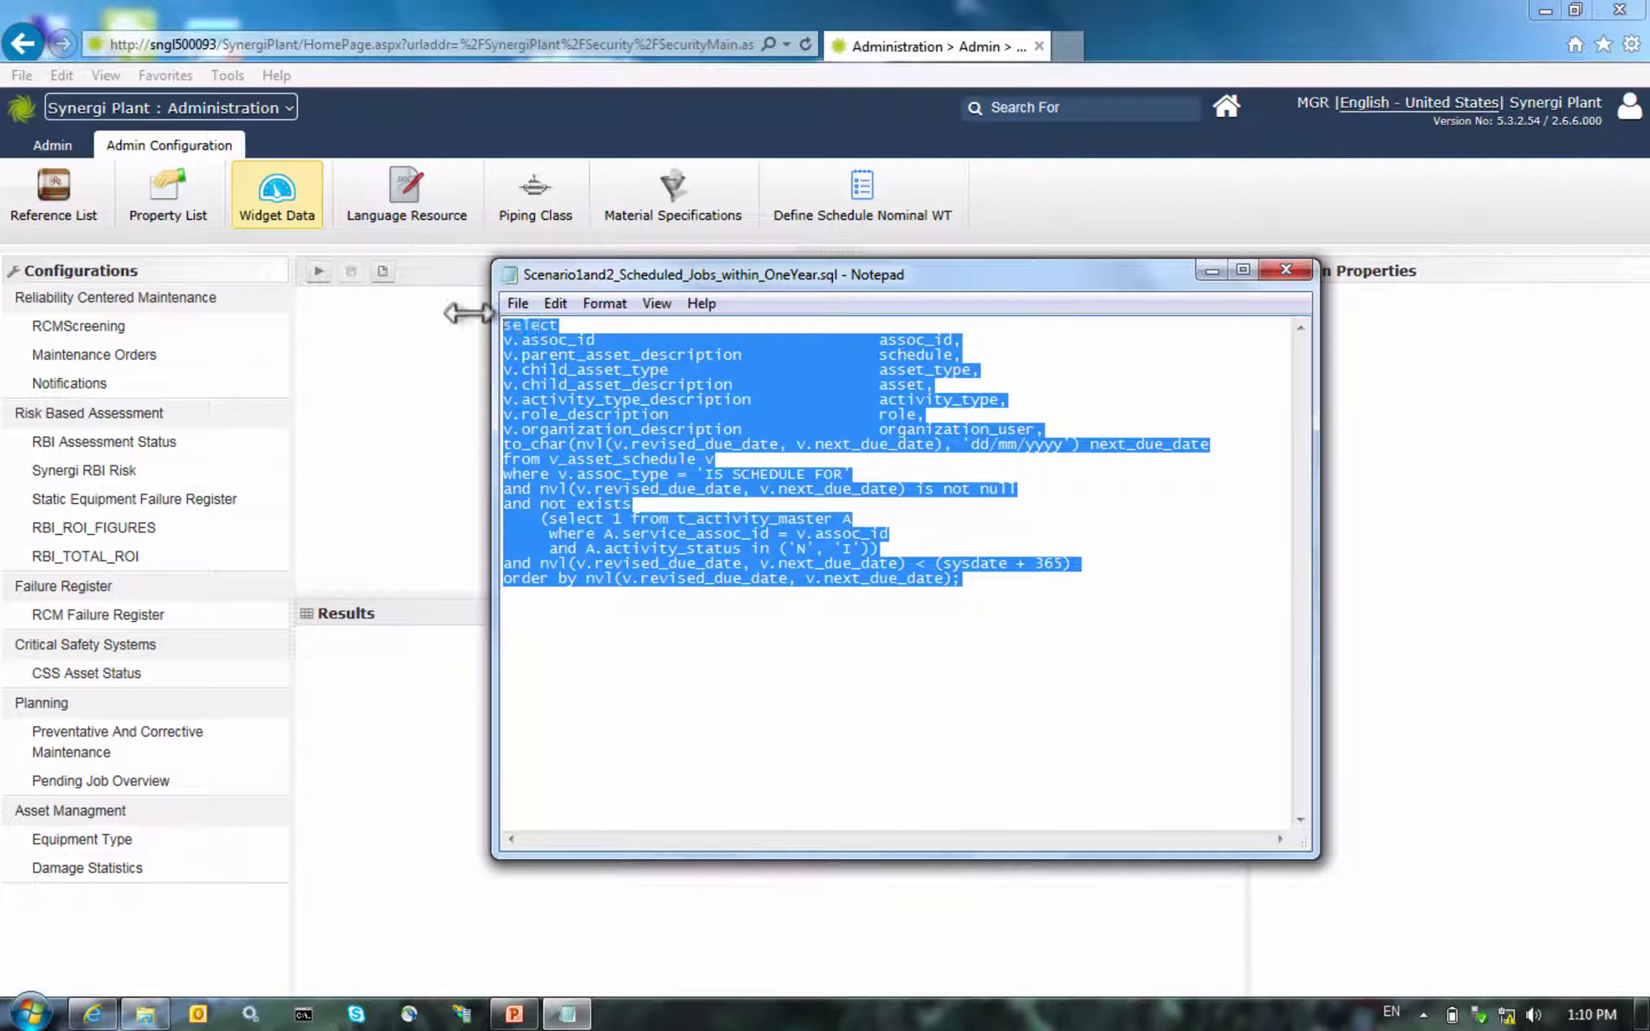
Paste the scheduled-jobs SQL, delete its leading semicolon, run it for 162 entries, and include all eight columns
key(ctrl+c)
click(368, 358)
key(ctrl+v)
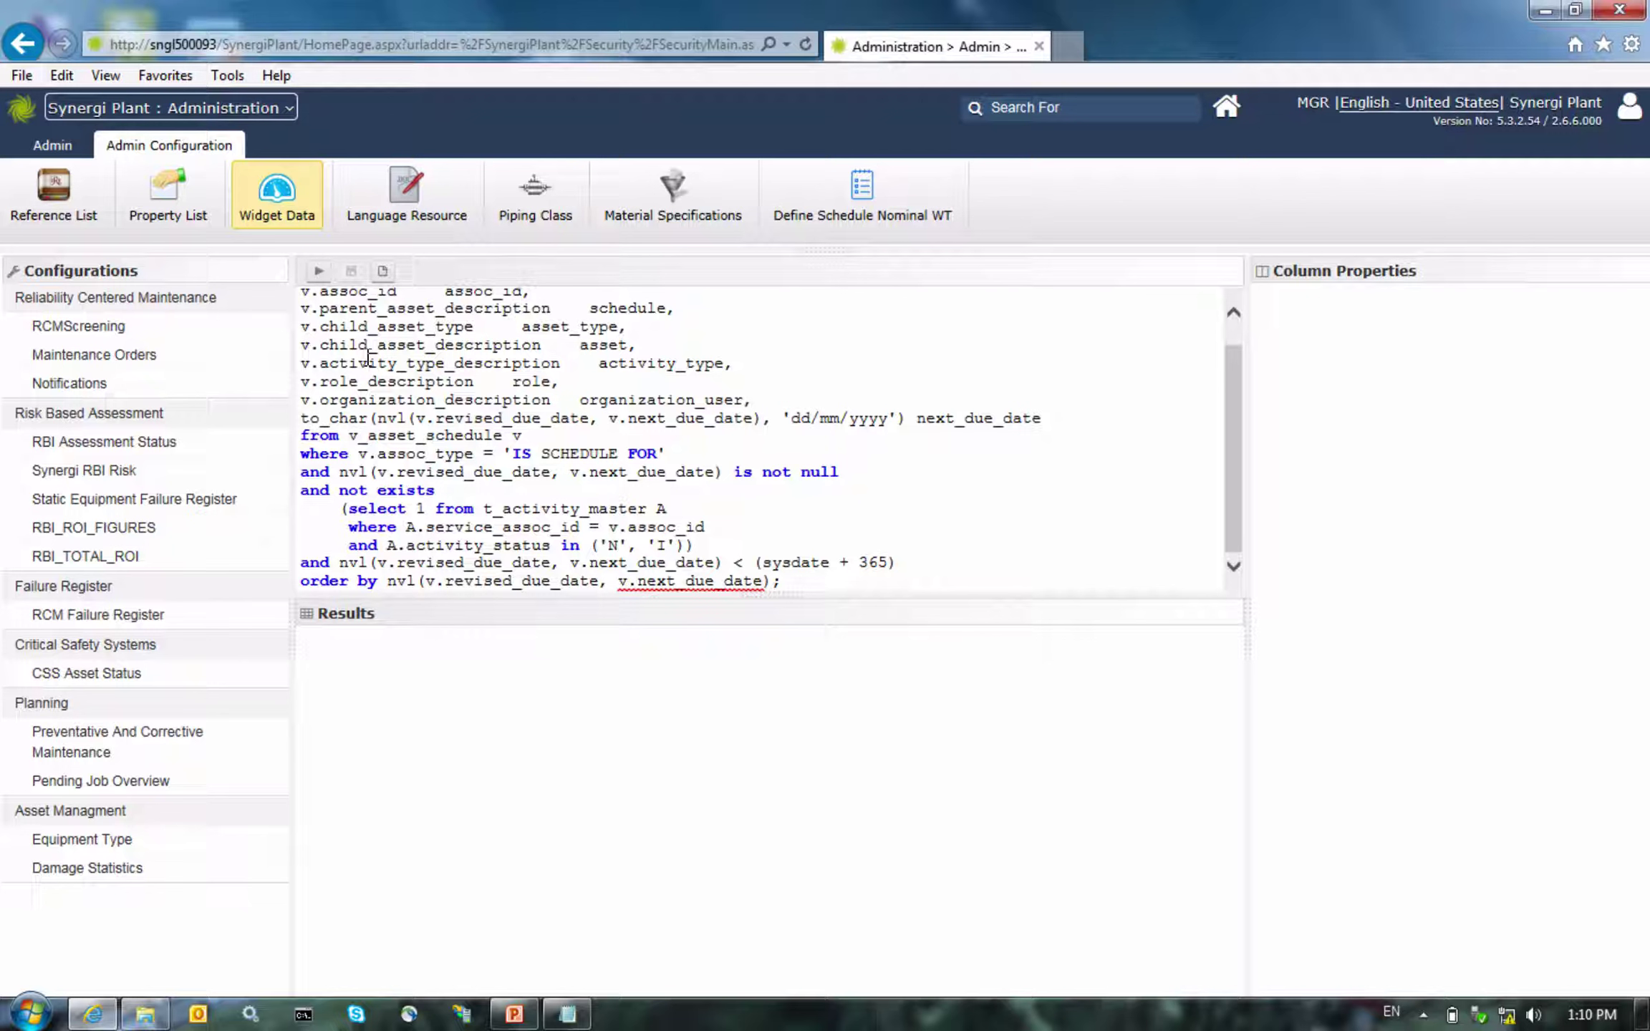
scroll(674, 505, up, 1)
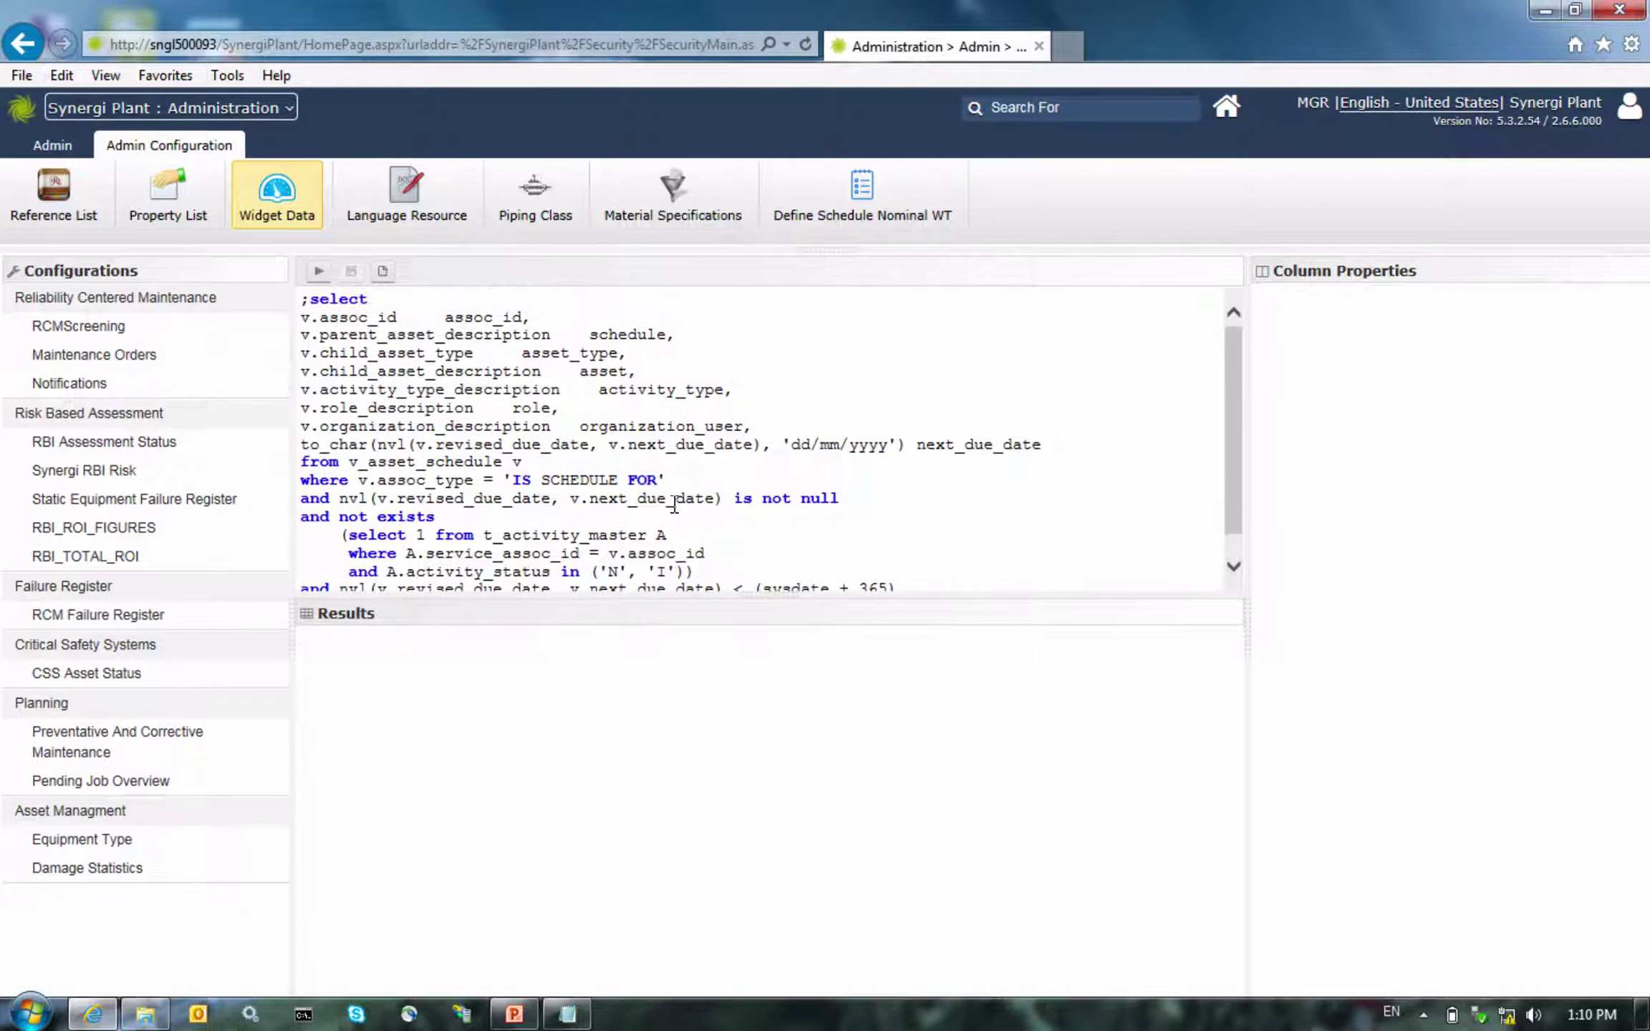
click(311, 302)
key(BackSpace)
click(317, 271)
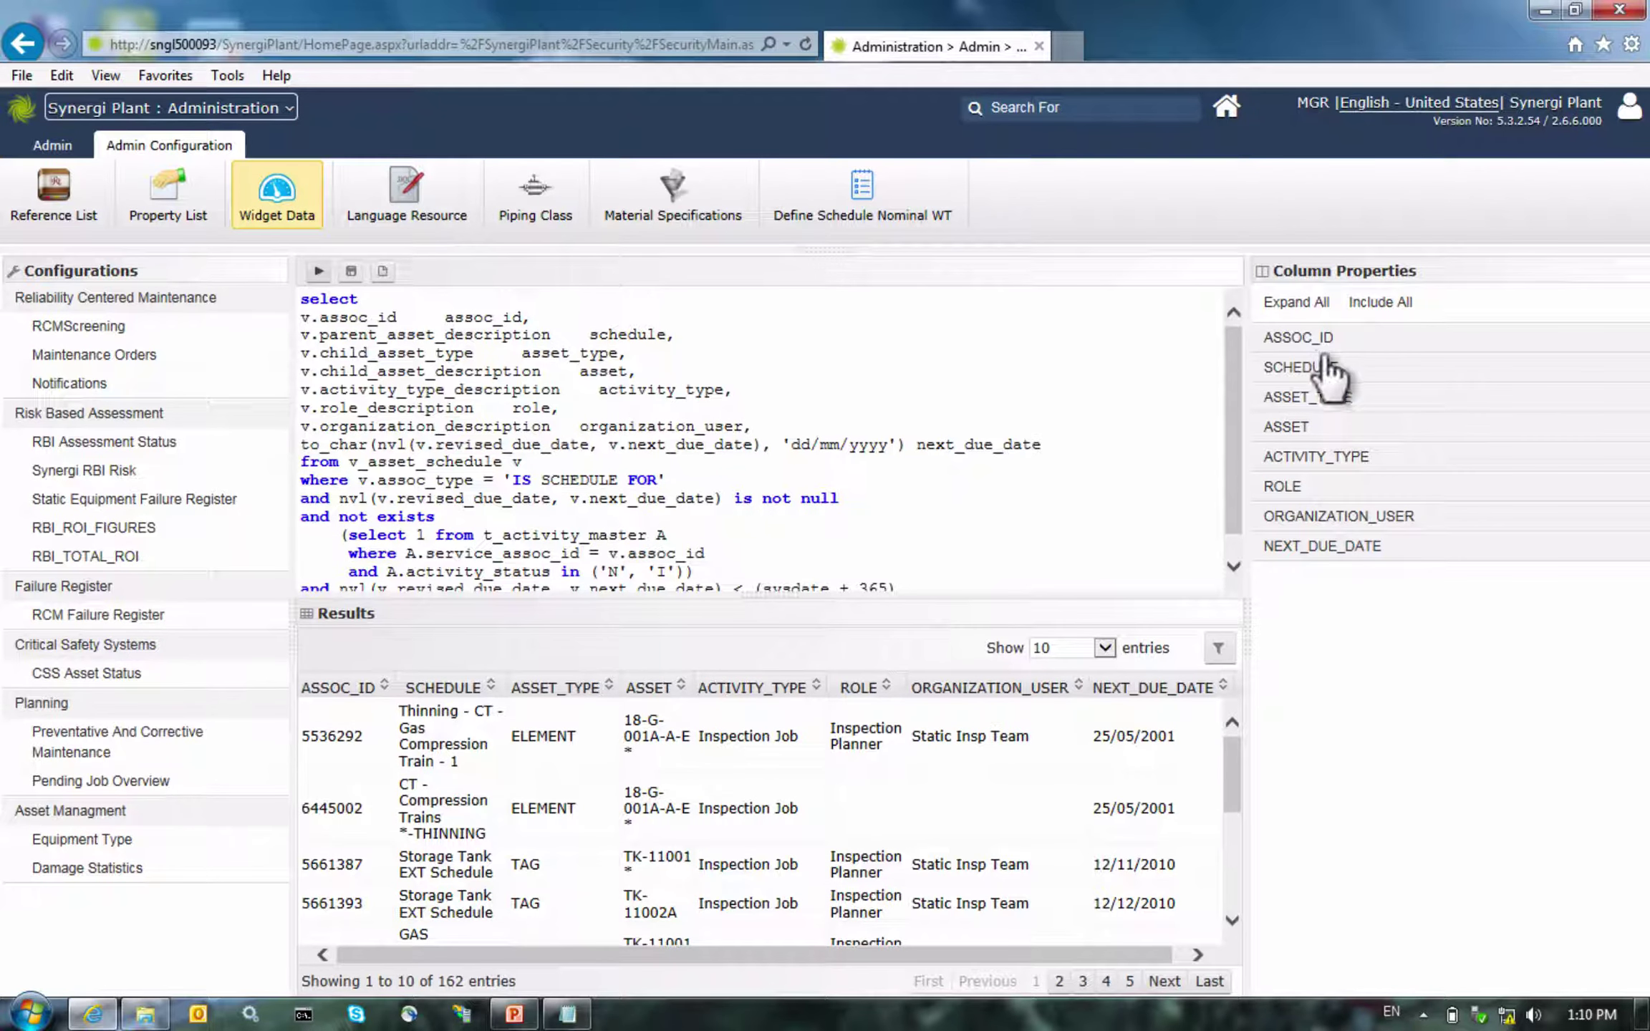
click(1364, 308)
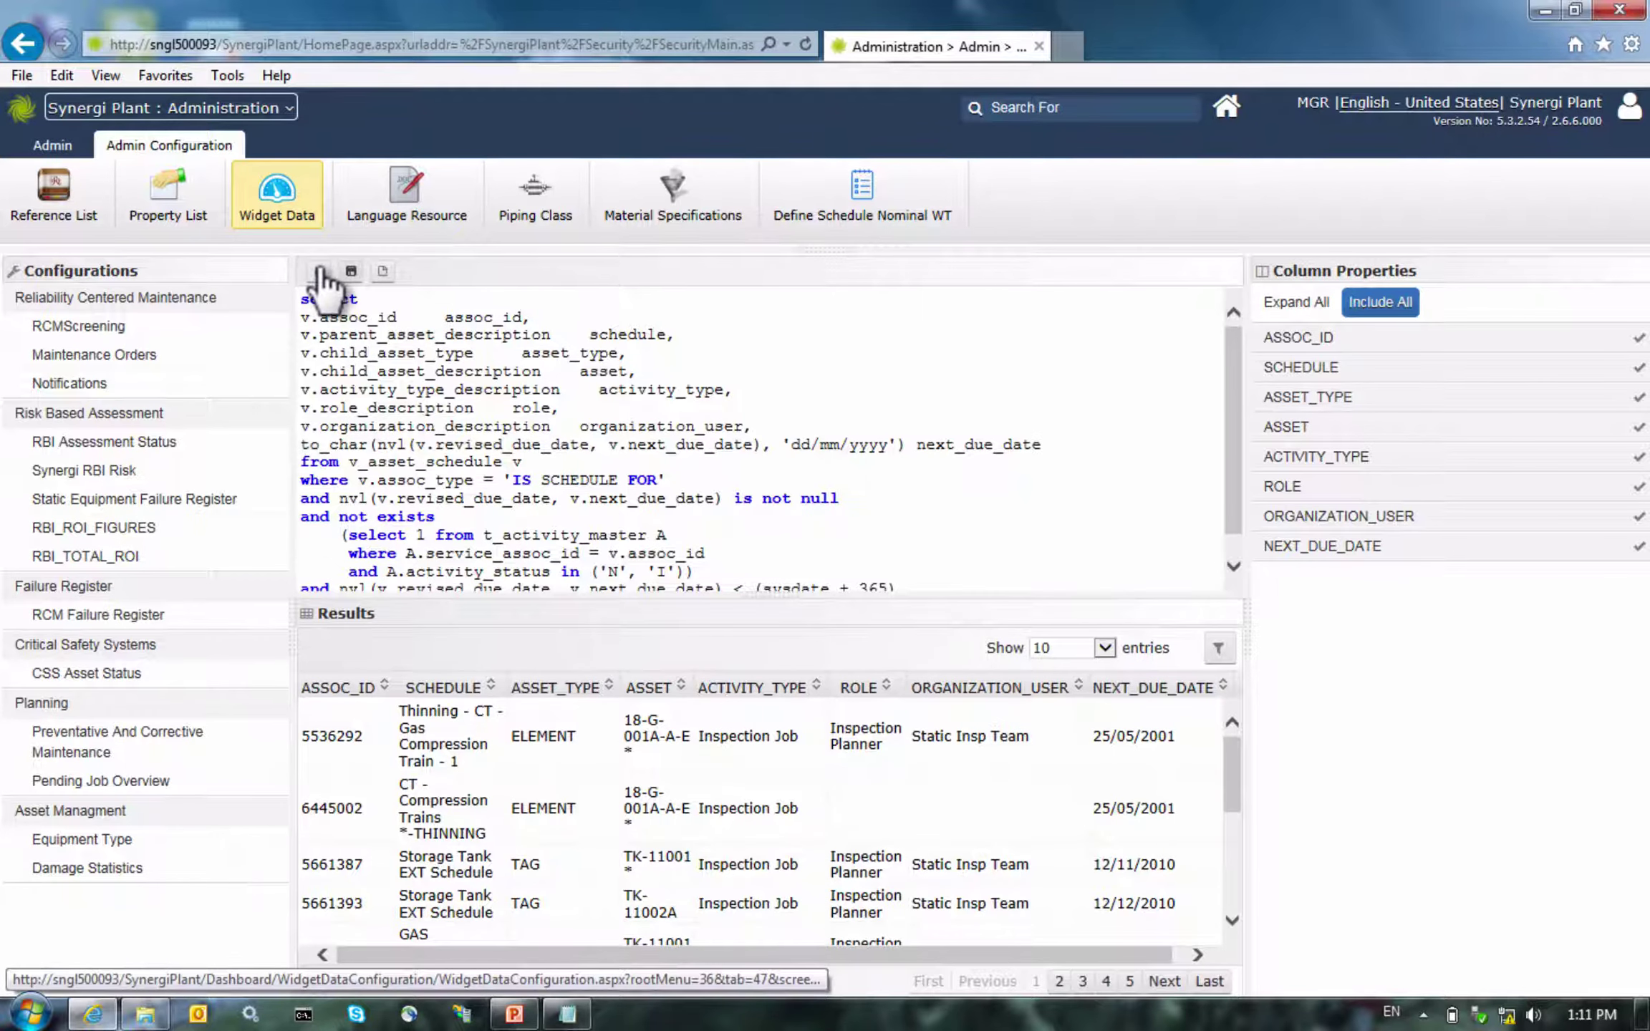
Save a new configuration with Source name 'Forecast scheduled jobs for 1 year' and module Planning
click(351, 272)
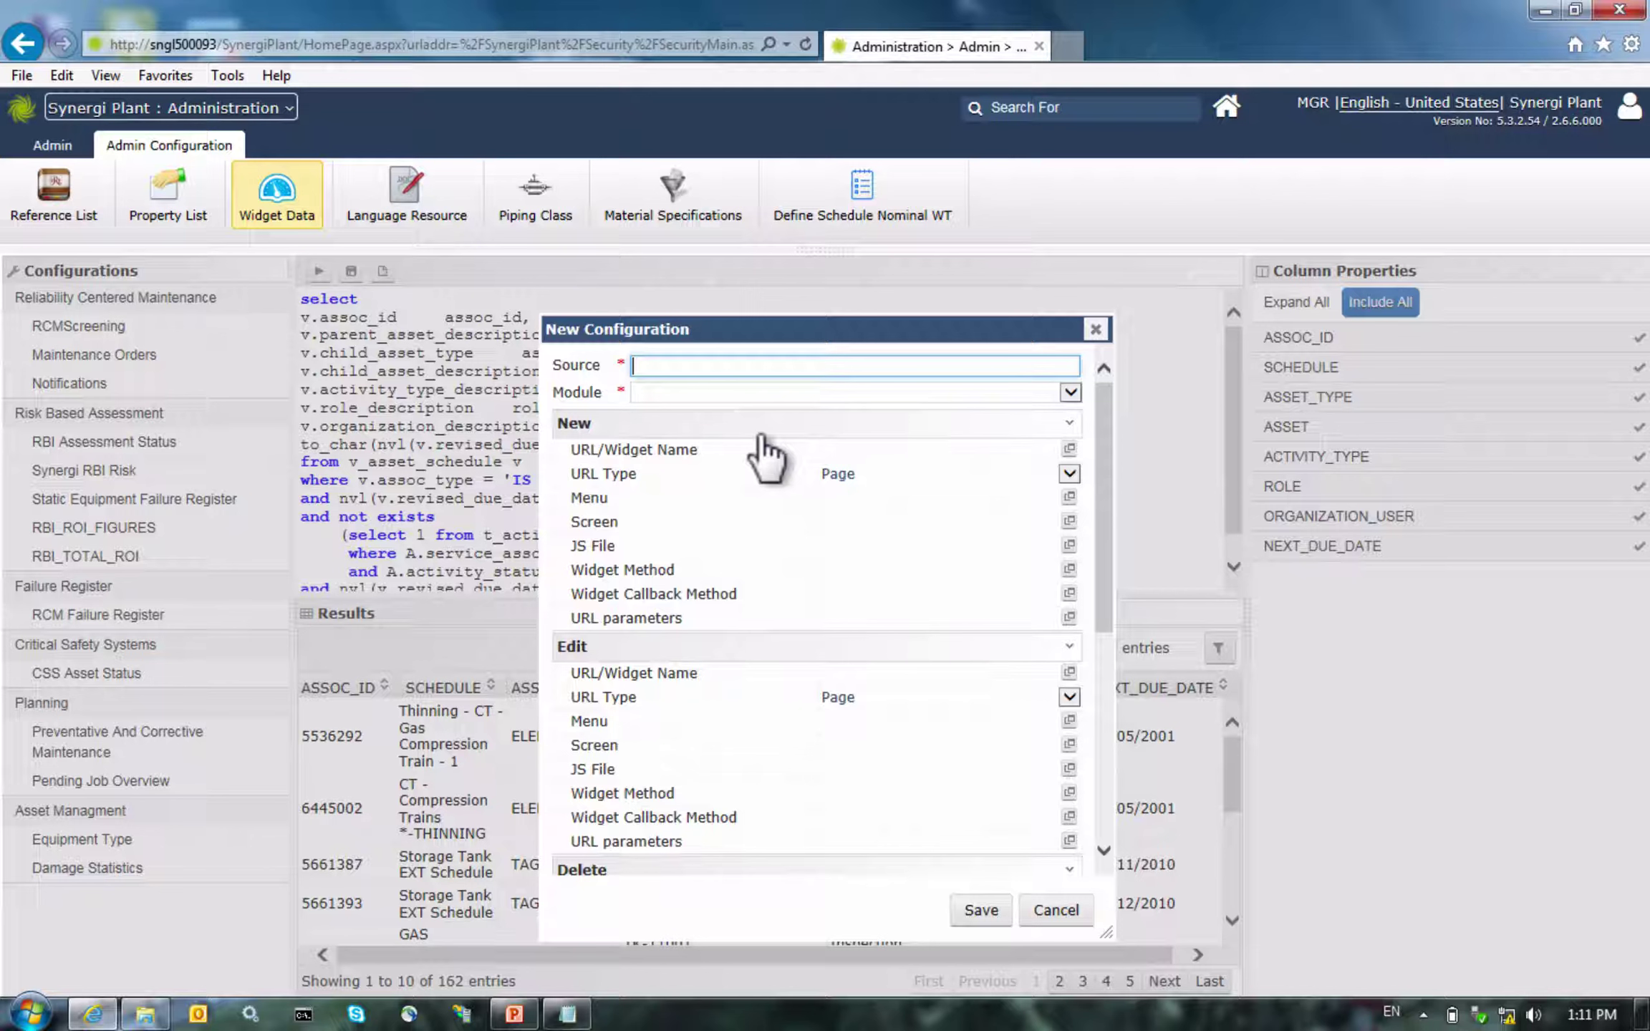
text(Forecast scheduled jobs)
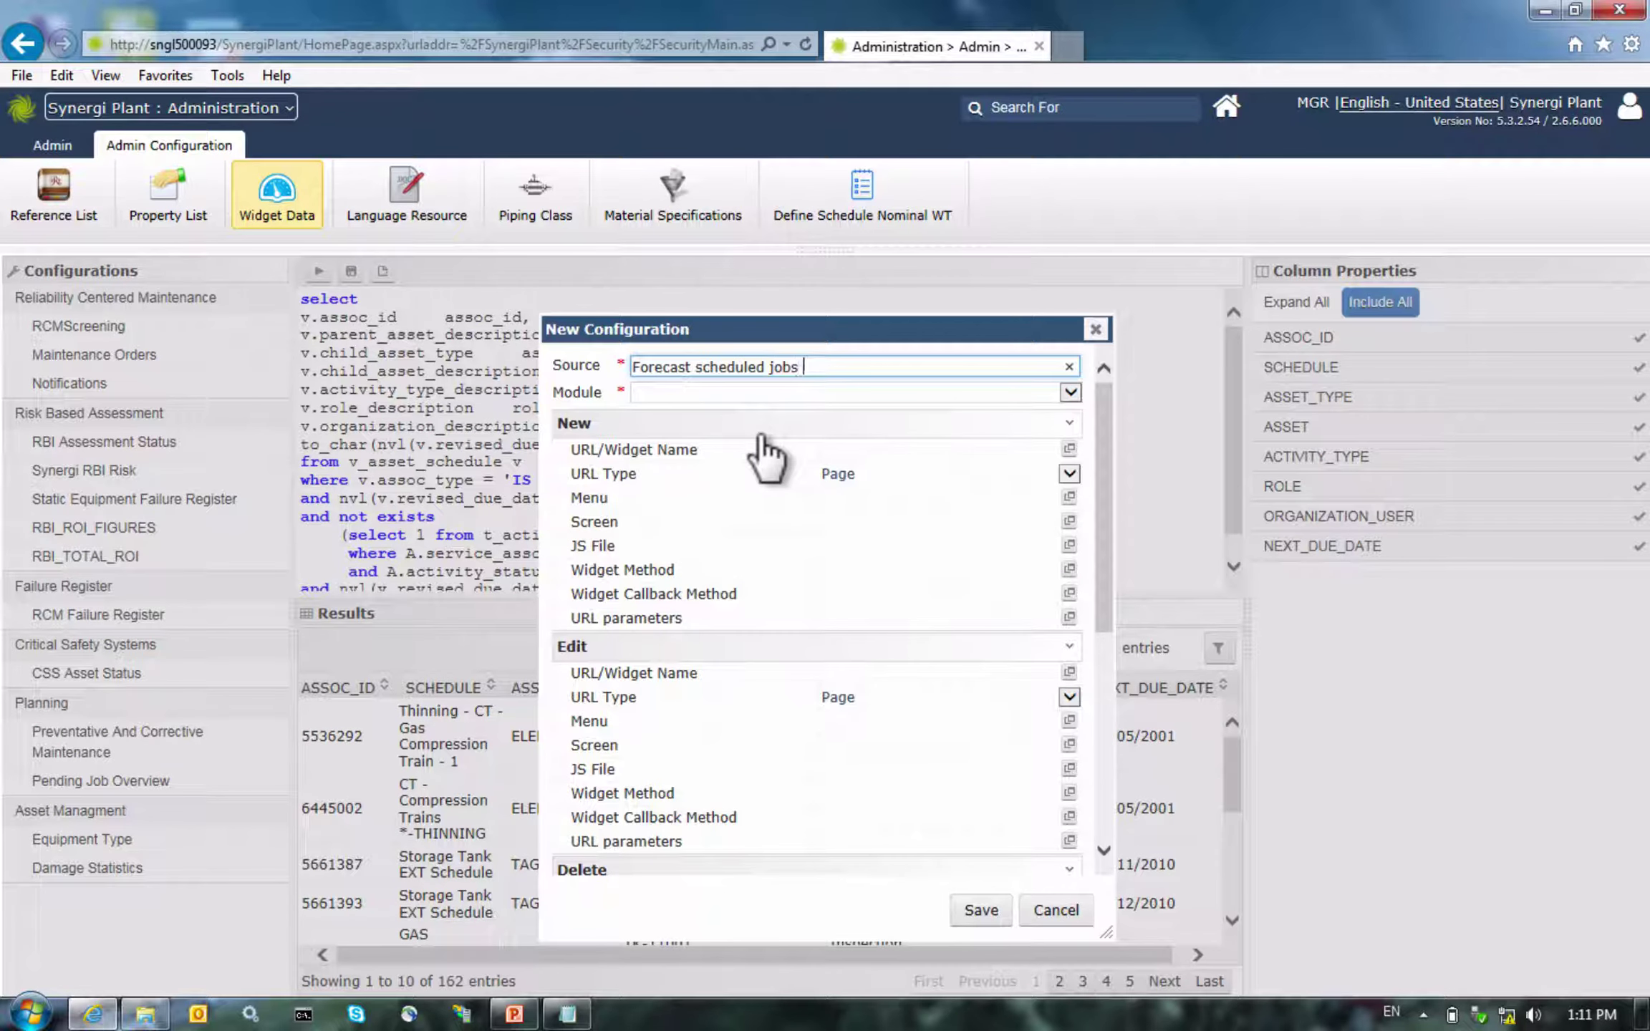
text( for 1 year)
click(1046, 409)
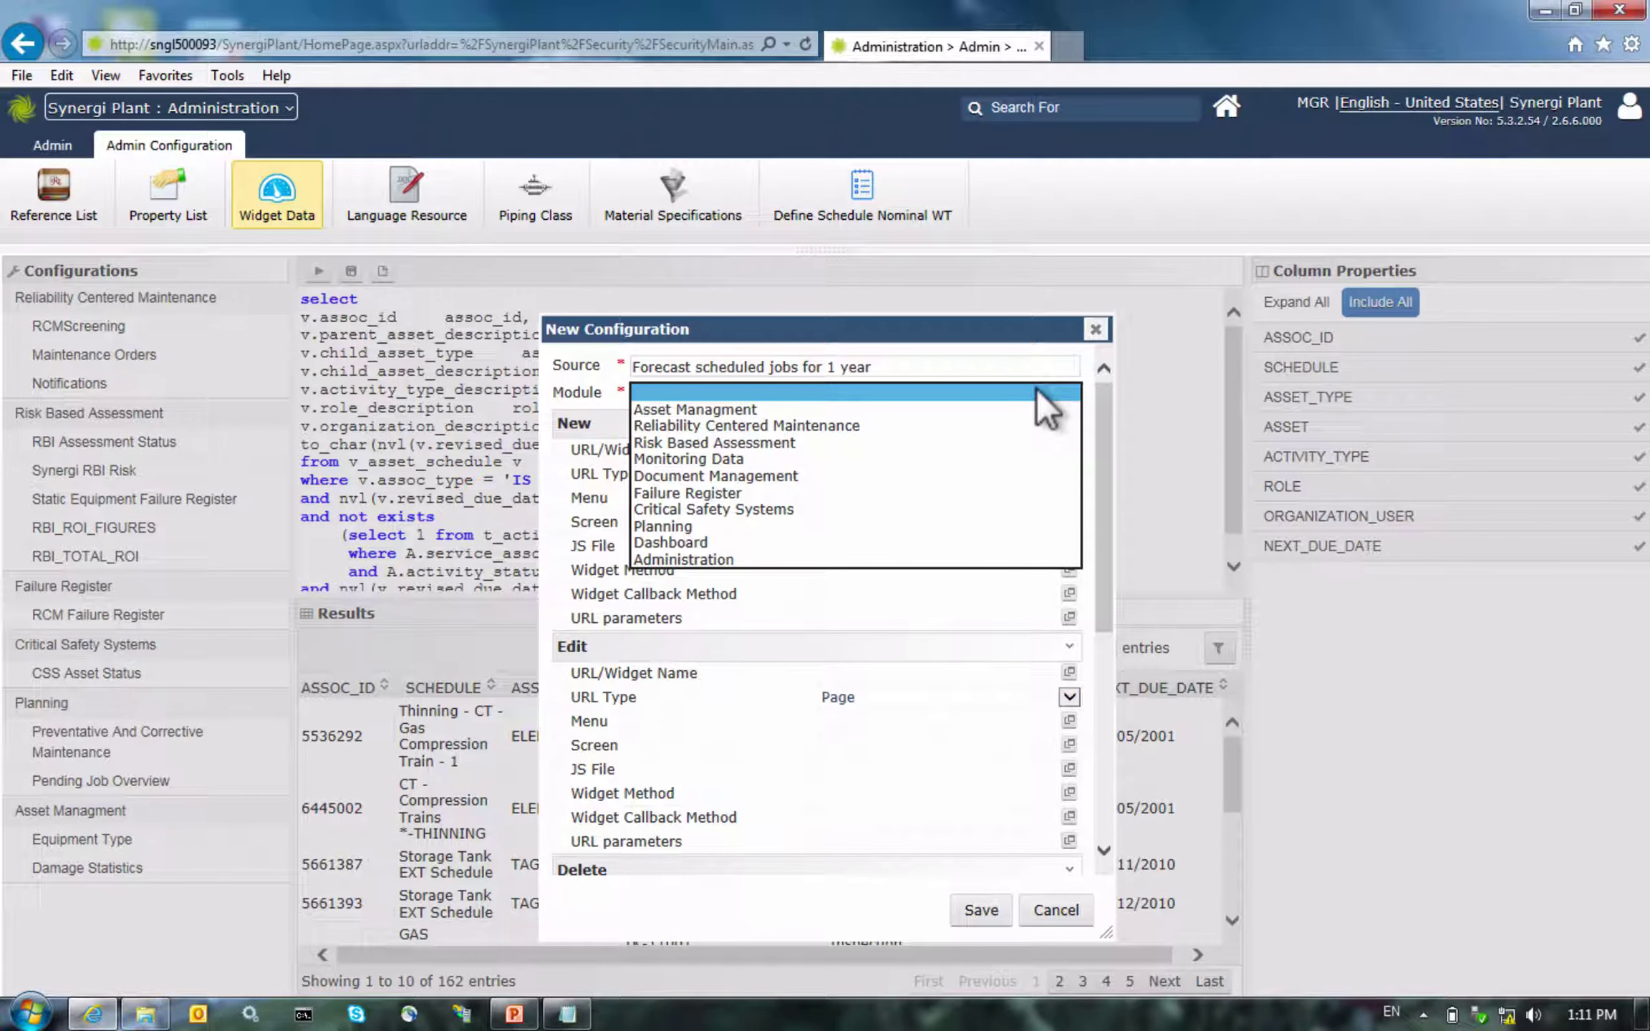
click(789, 527)
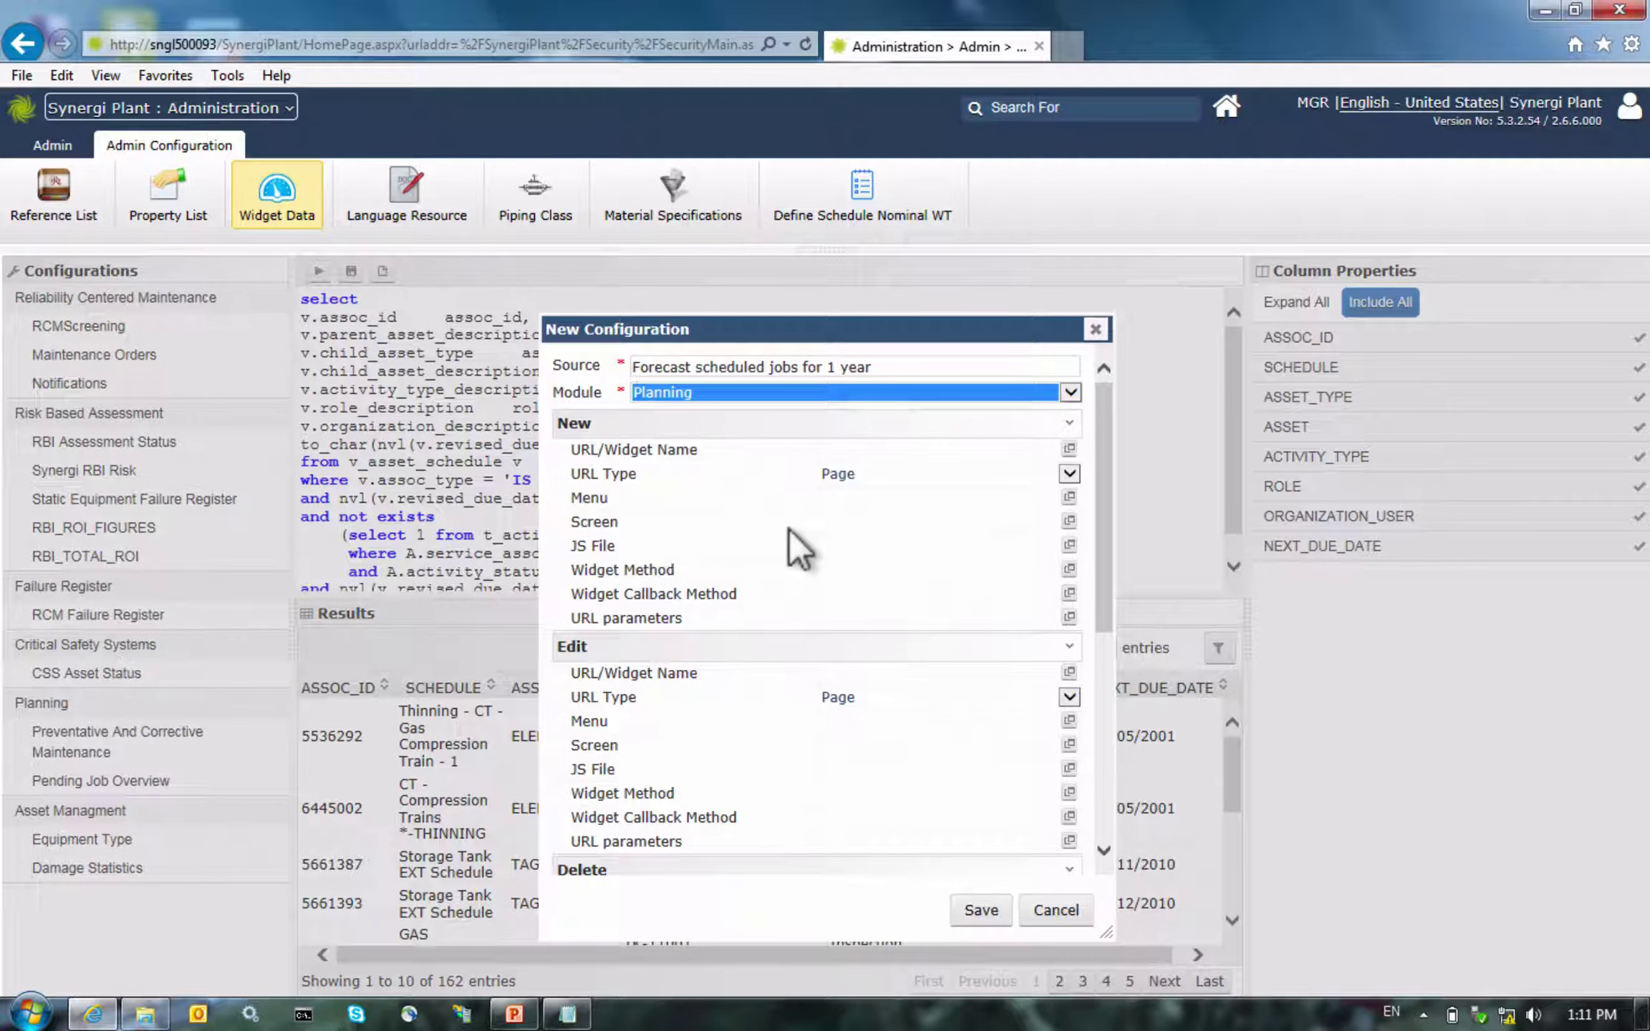
click(974, 911)
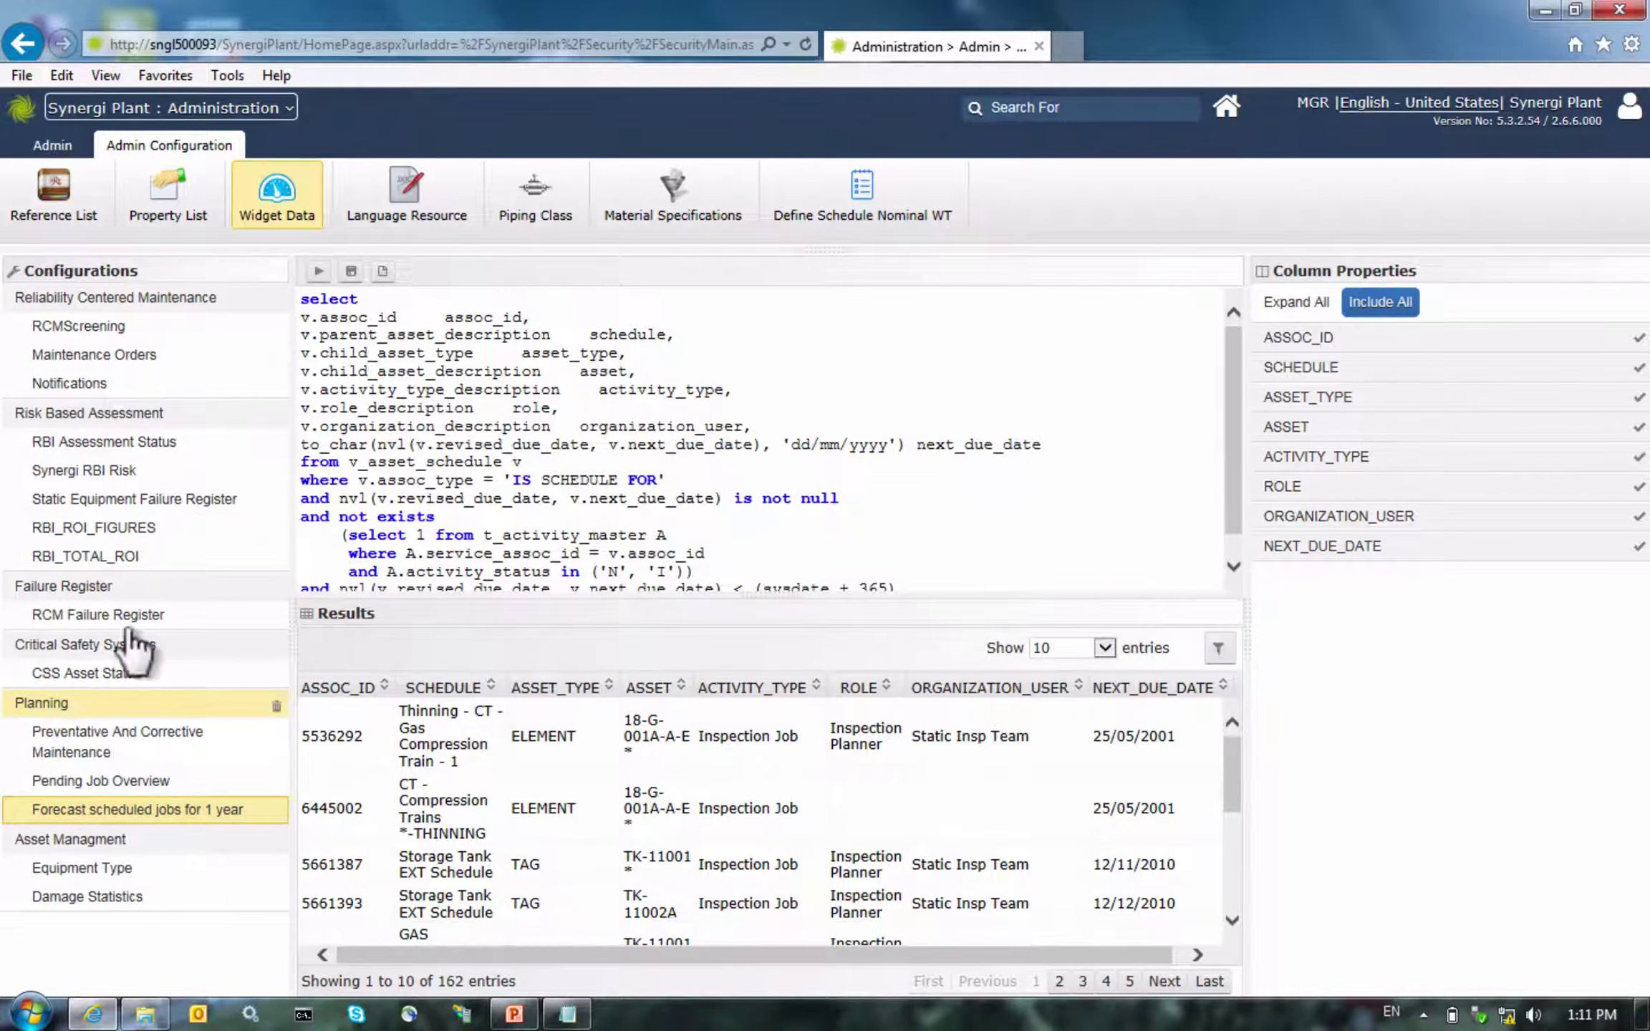
Switch to the Inspection Mgt. module and open the Inspection List
click(251, 111)
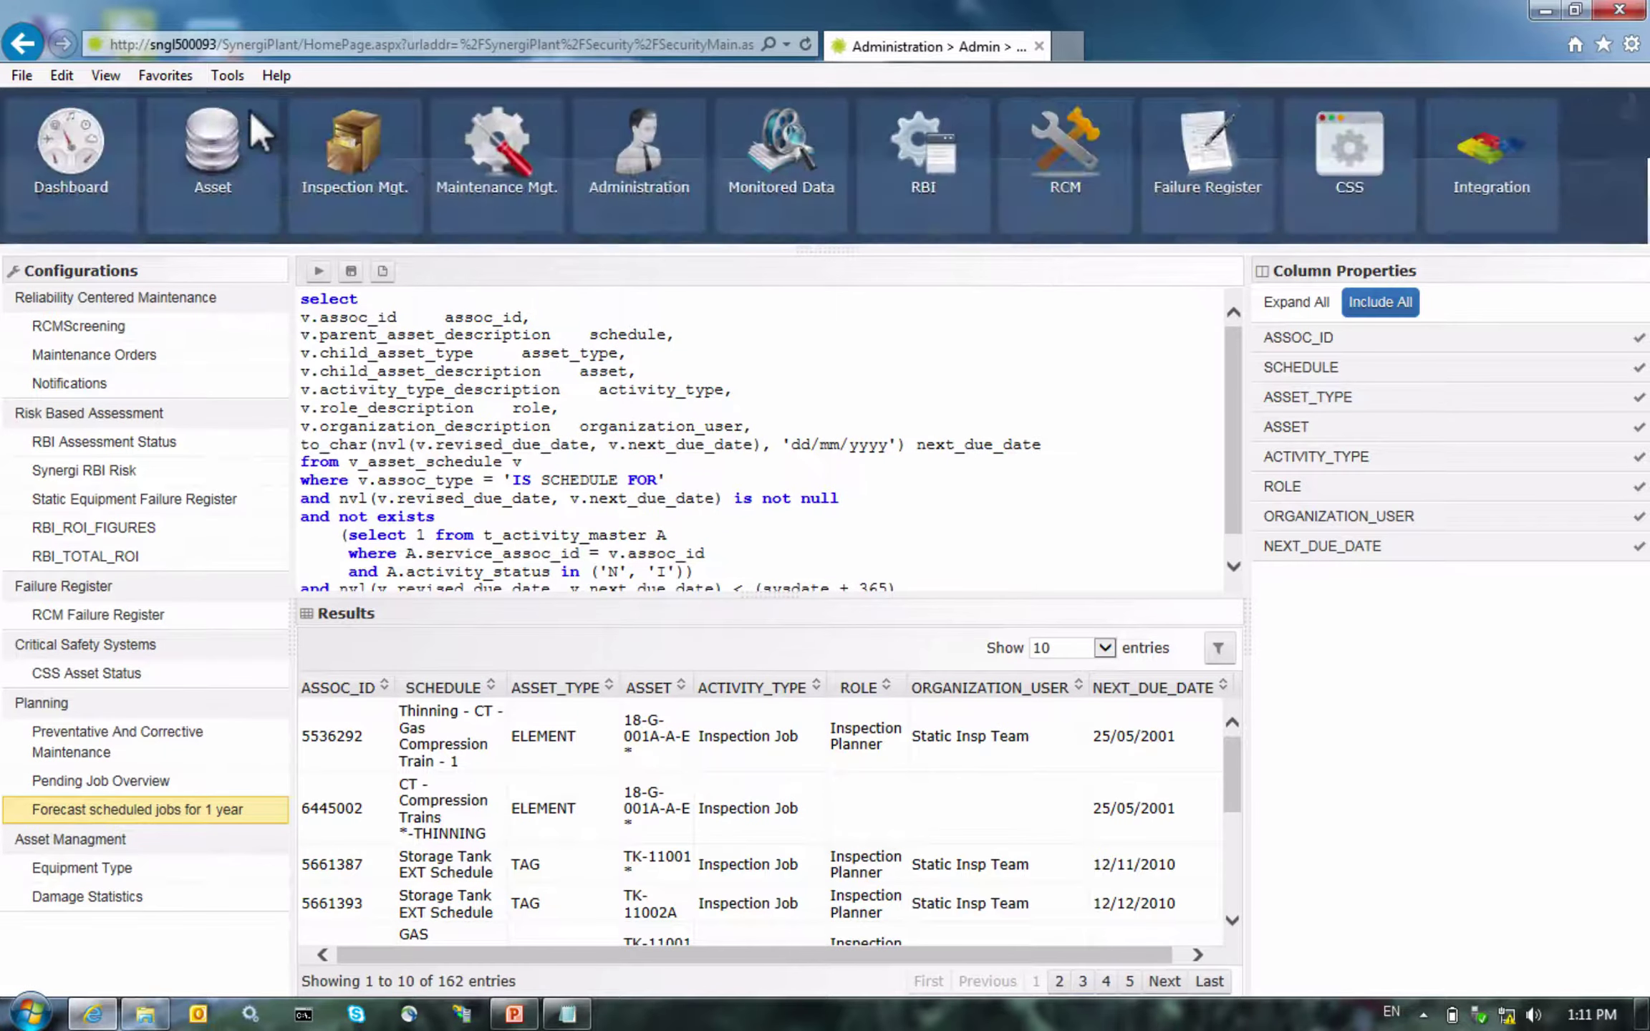
click(351, 179)
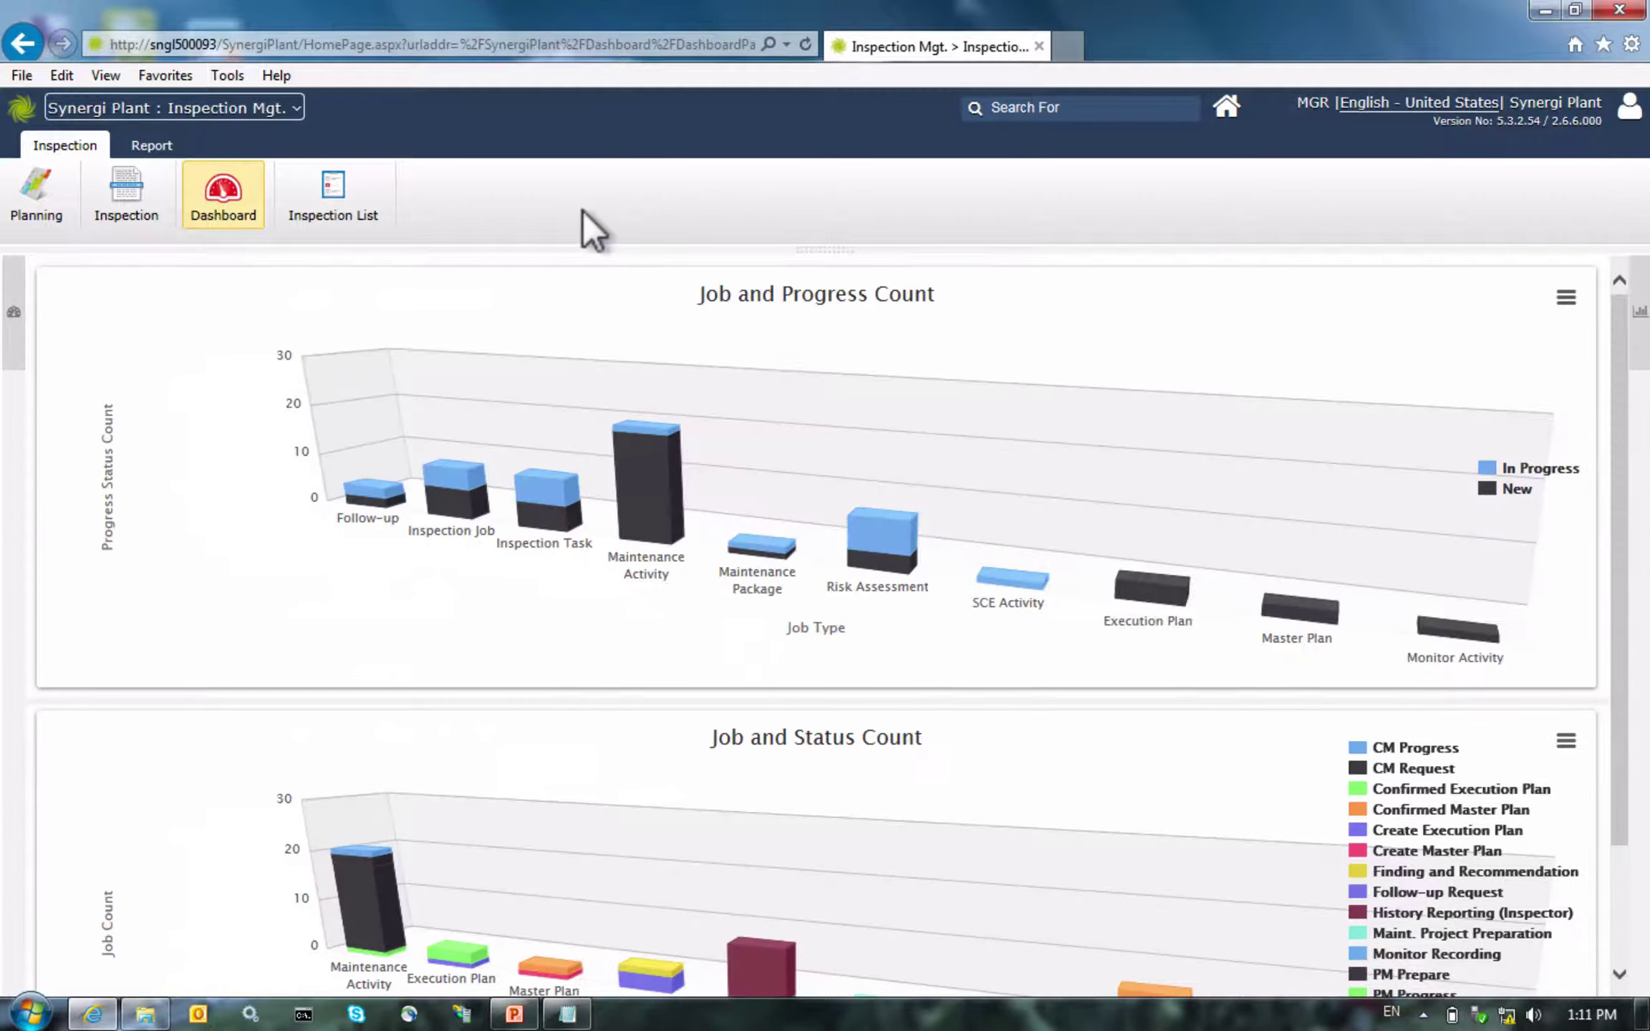
click(313, 204)
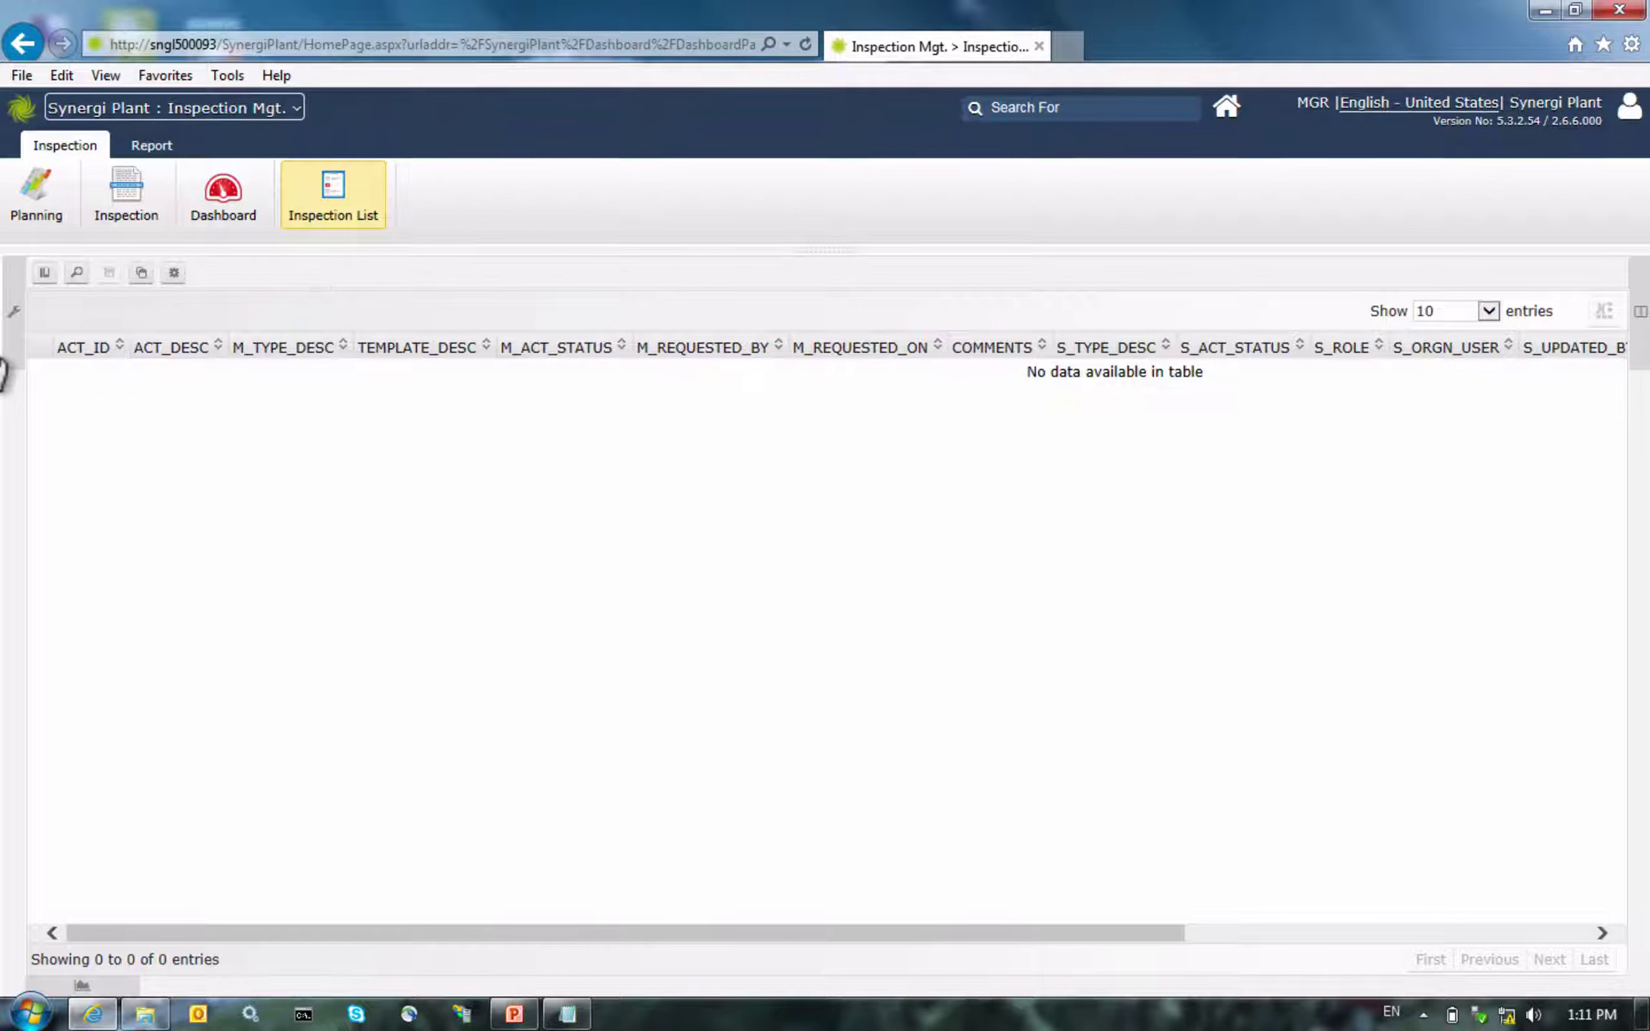
Load the 'Forecast scheduled jobs for 1 year' configuration and set Show to Show All (162 entries)
click(14, 362)
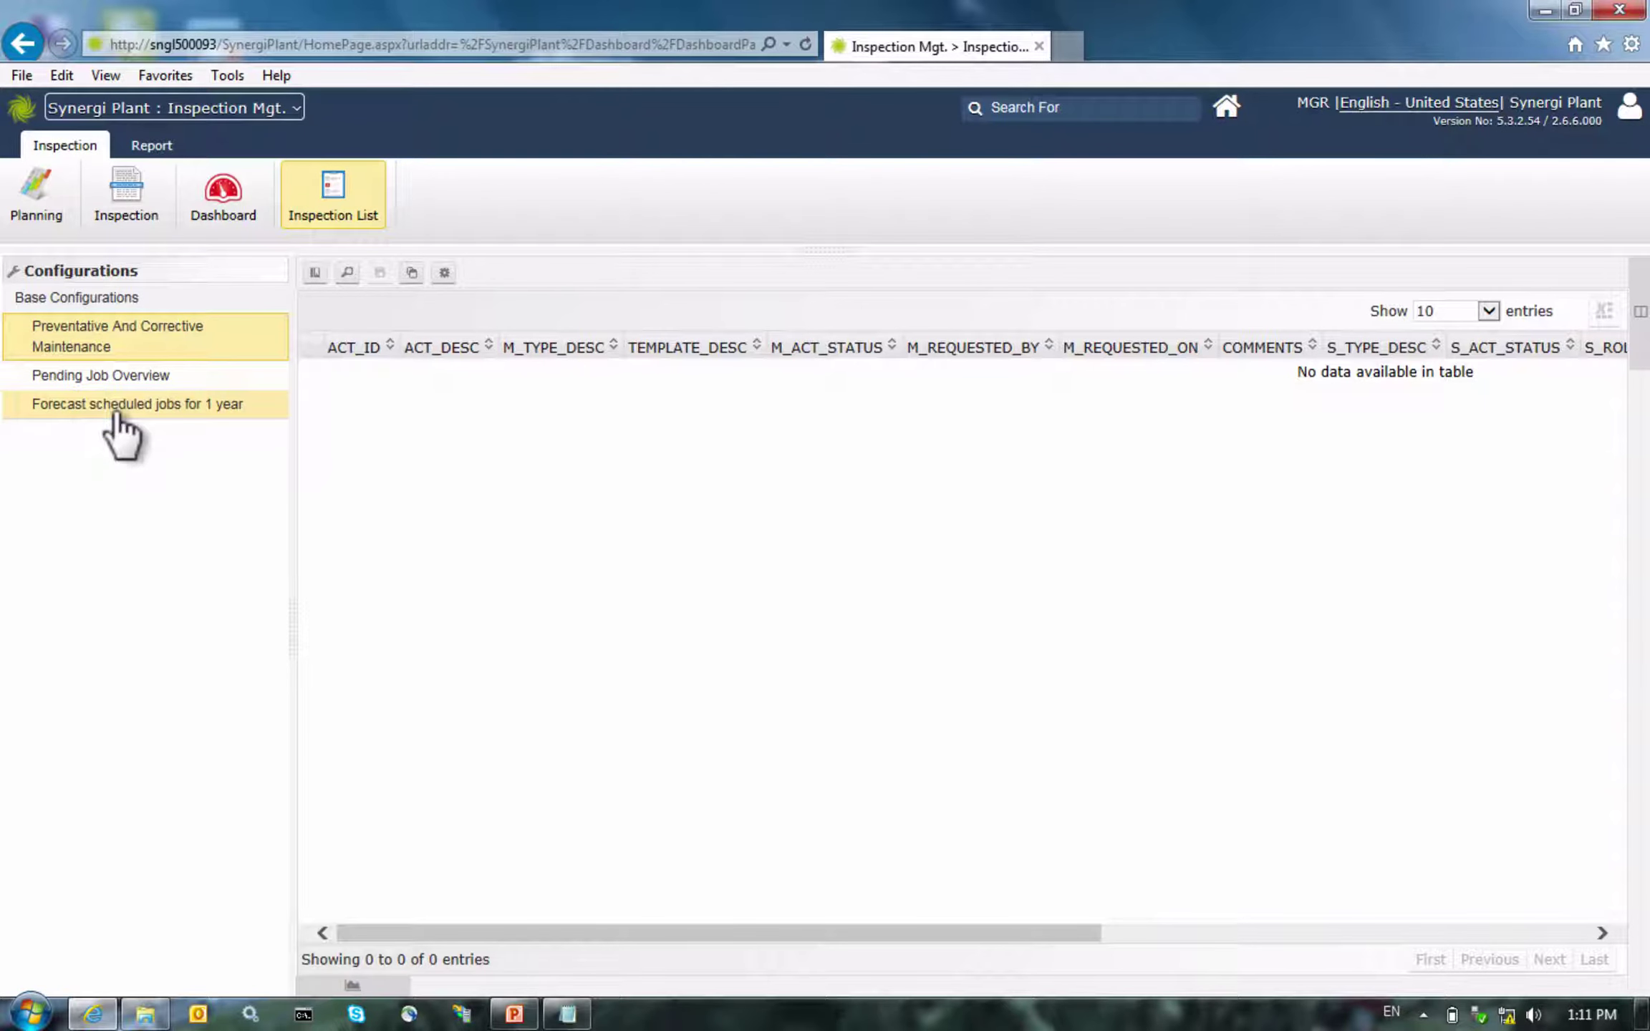
click(115, 408)
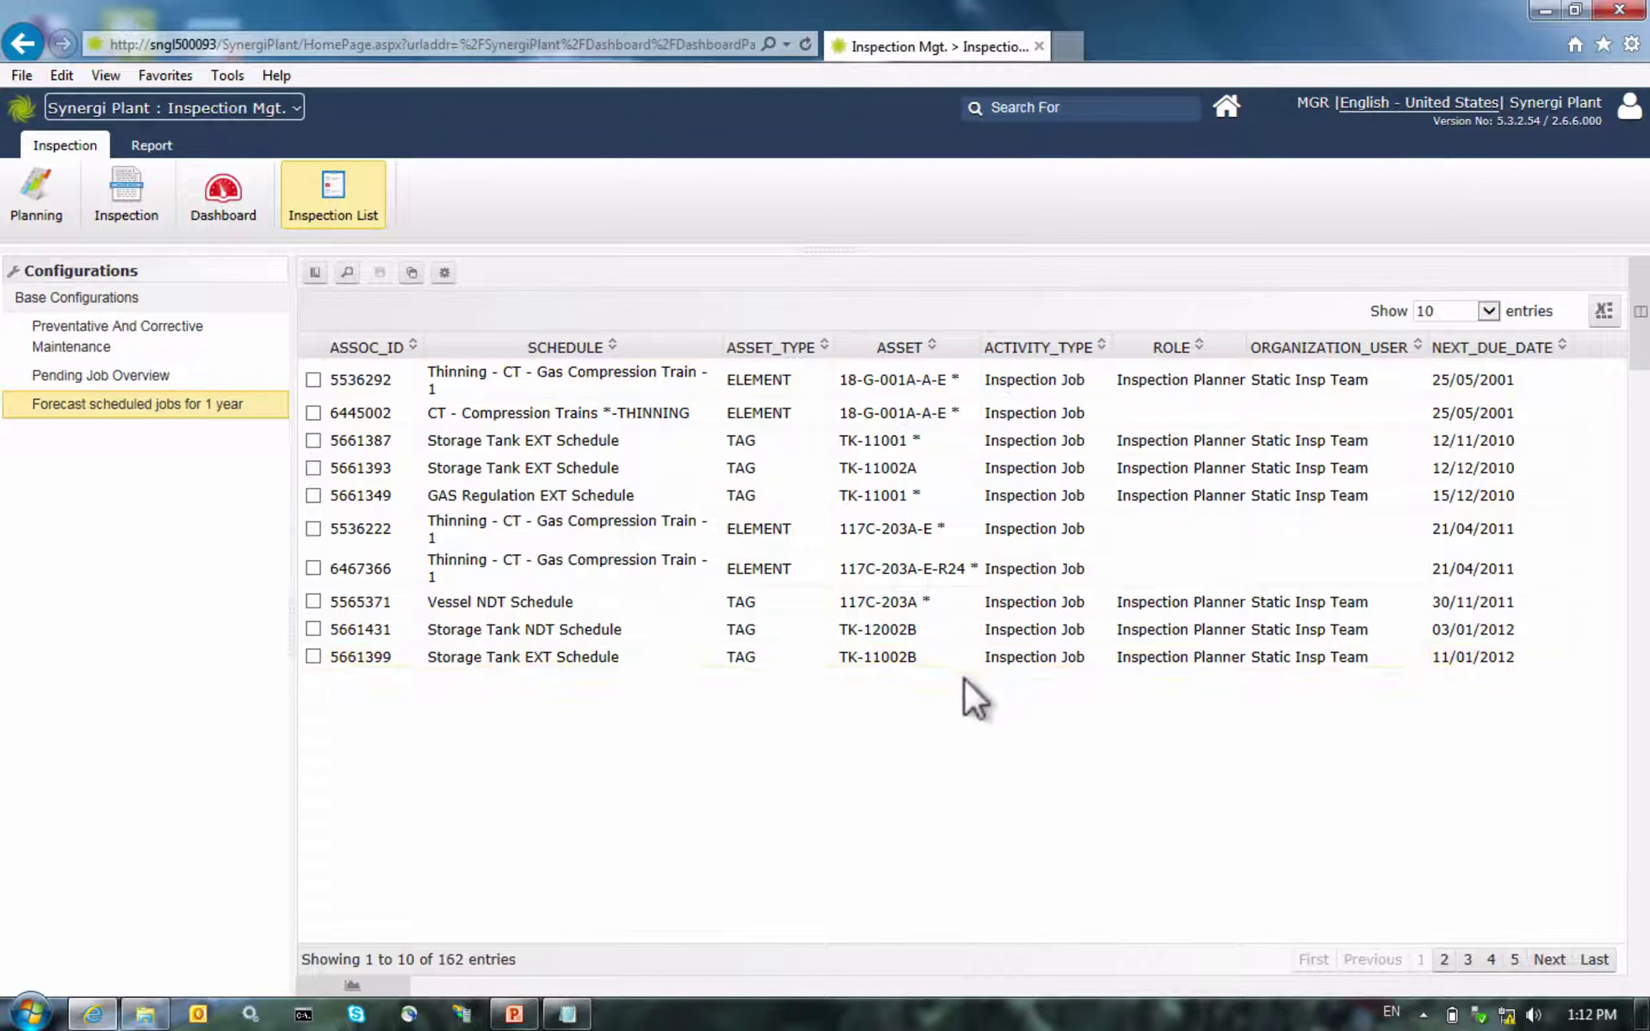
click(1456, 326)
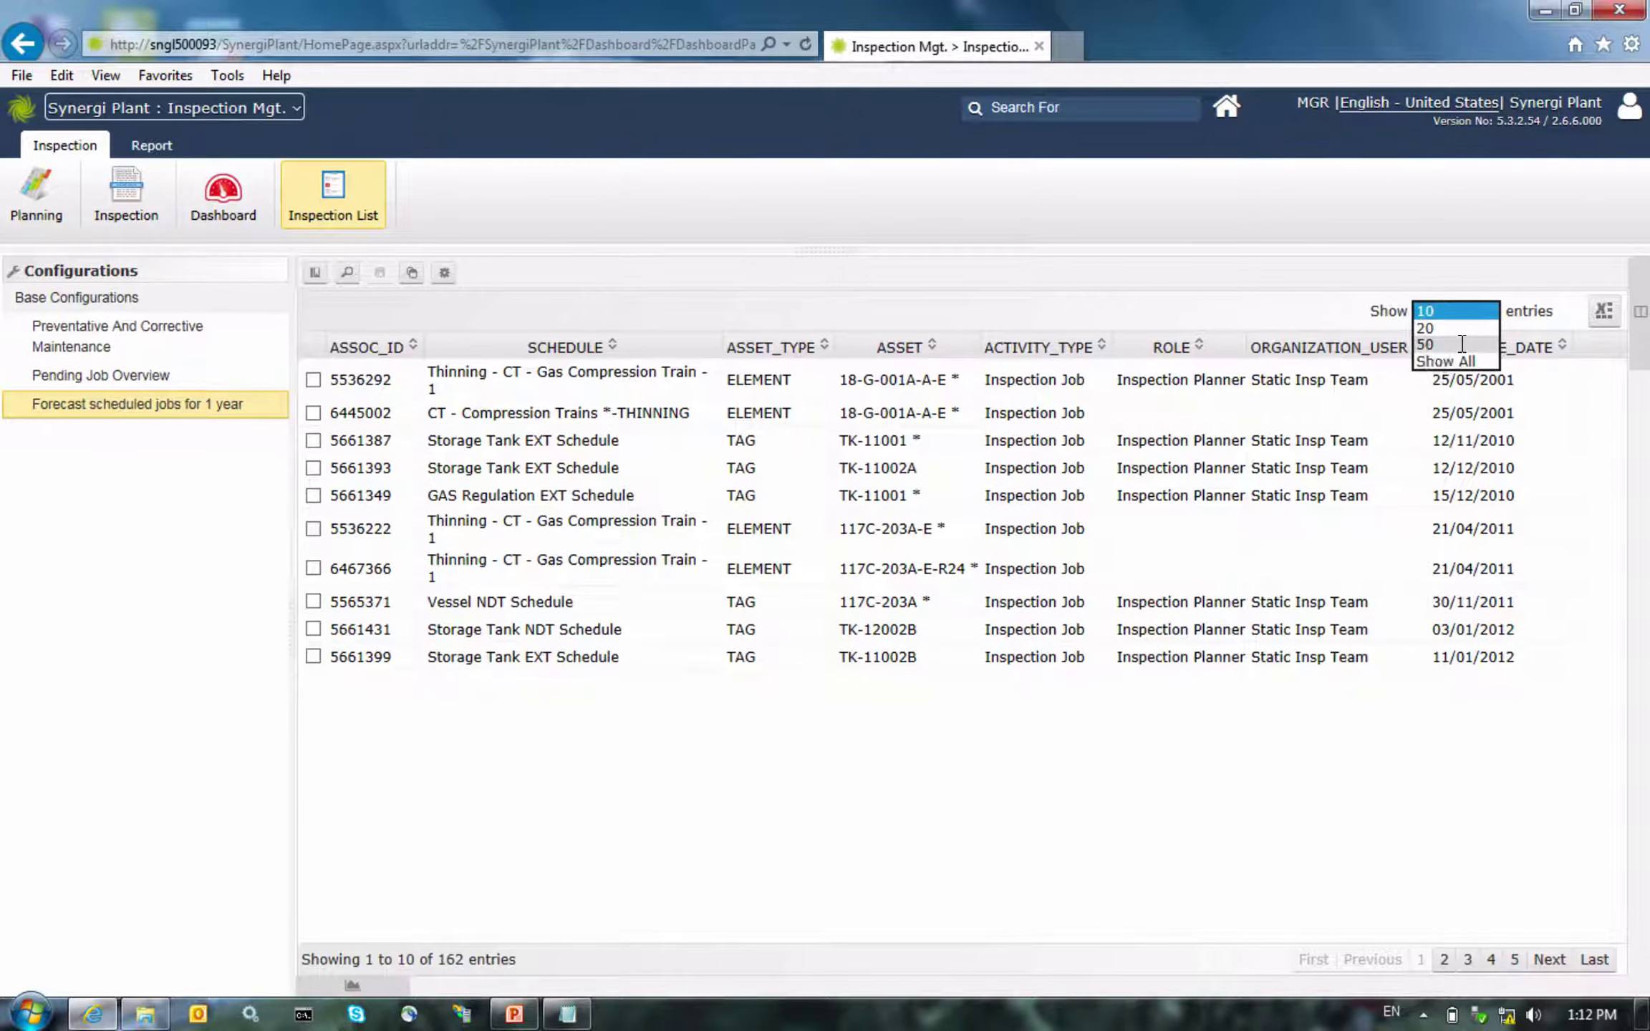
click(1427, 362)
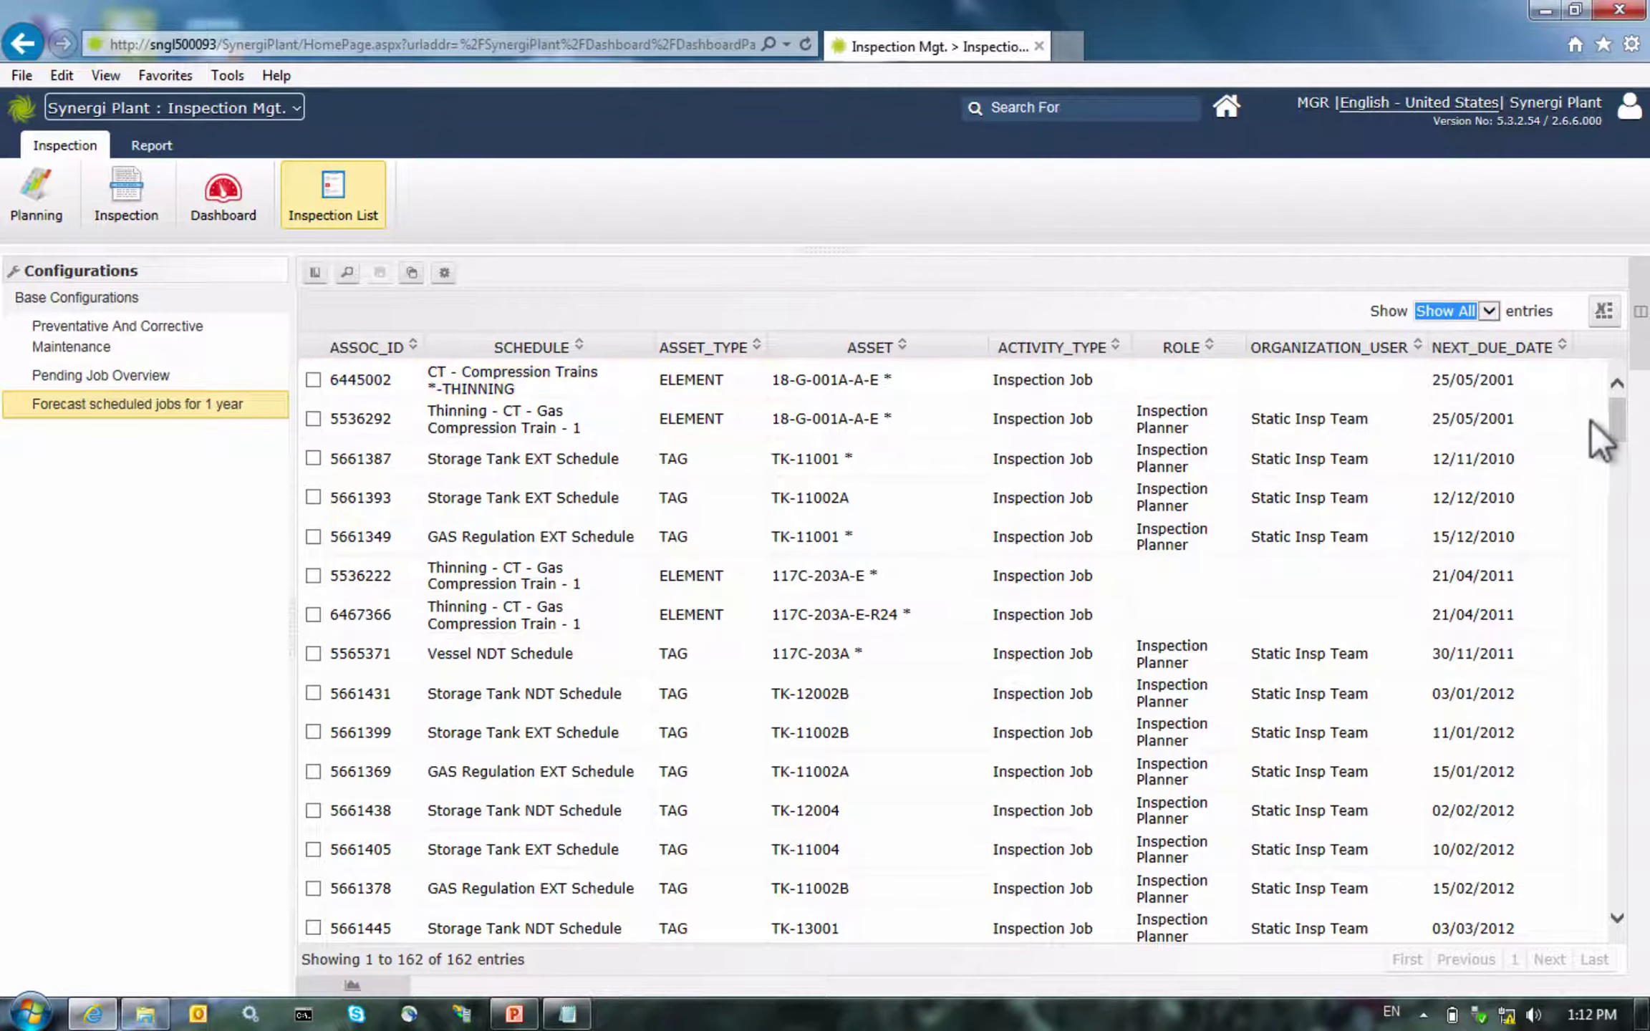
click(1587, 421)
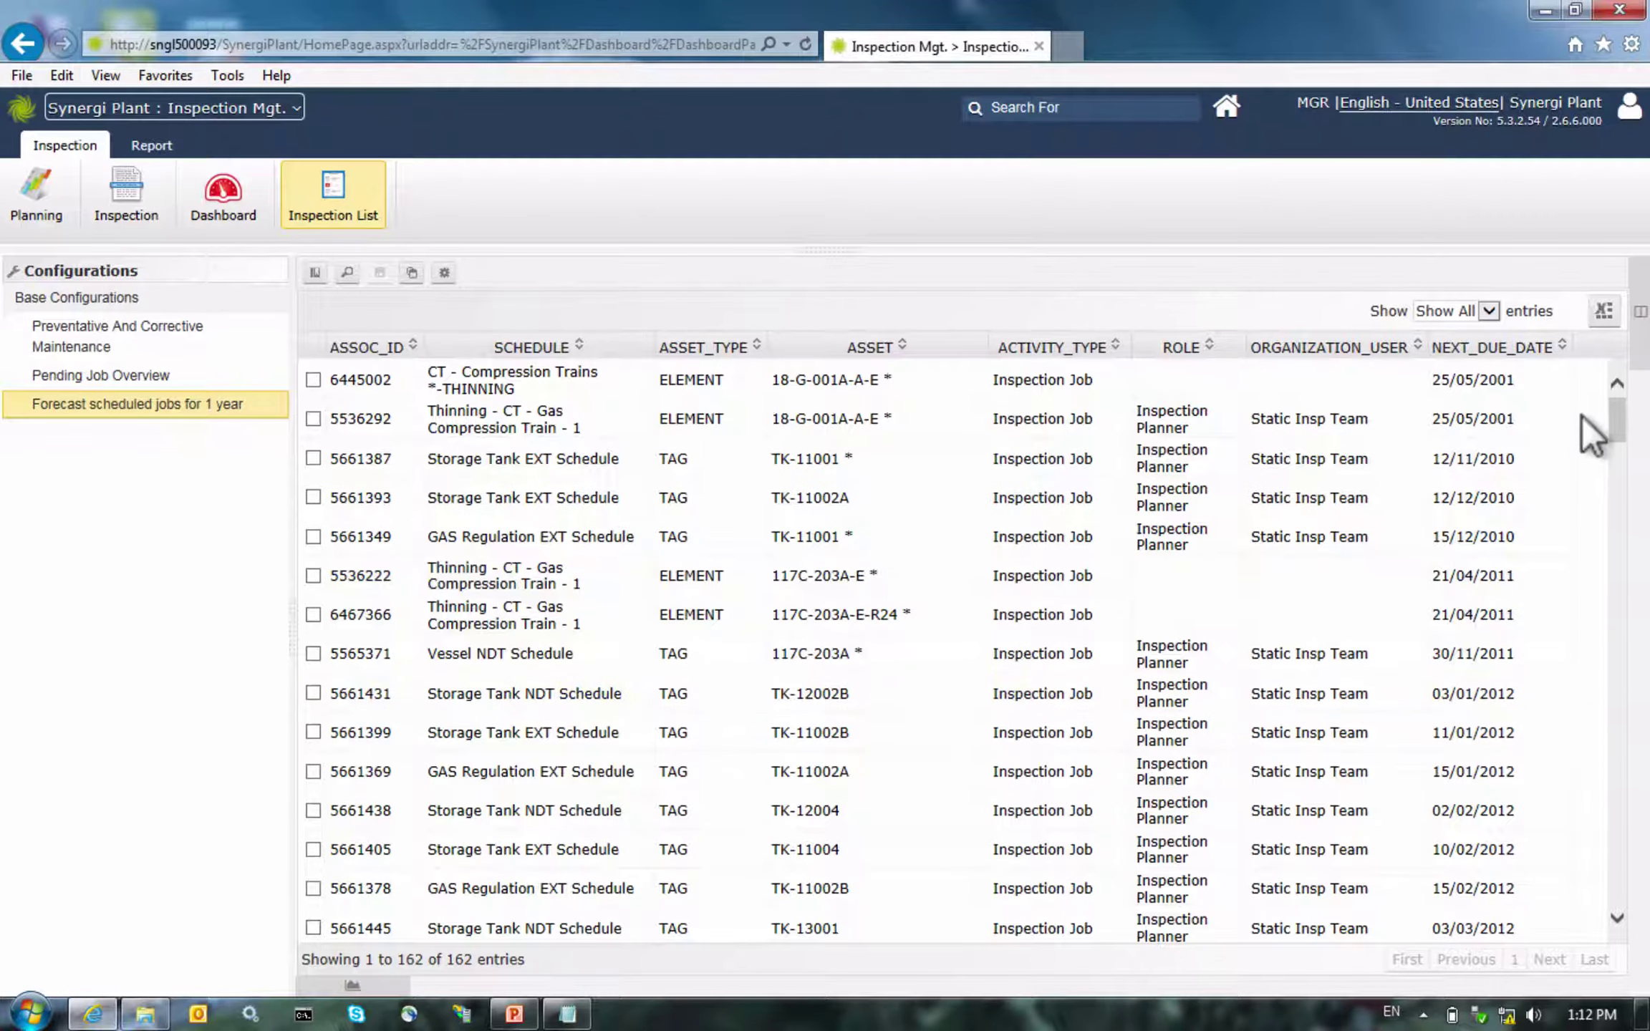
scroll(1584, 435, down, 15)
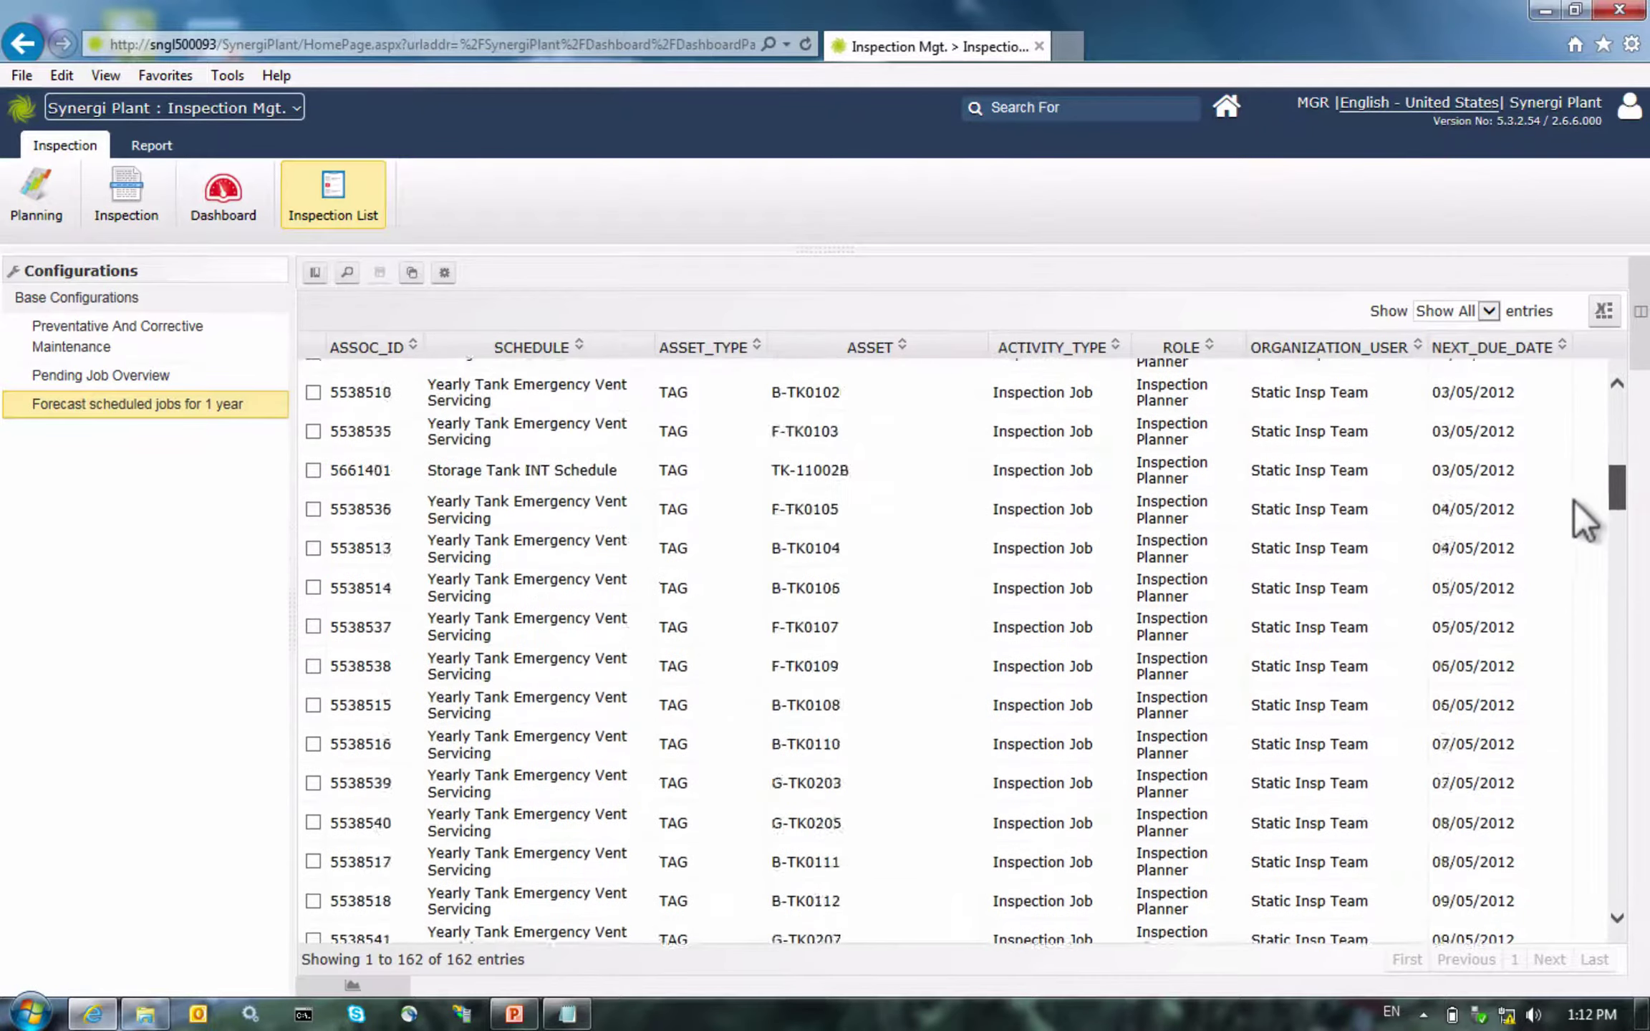
scroll(1563, 577, down, 20)
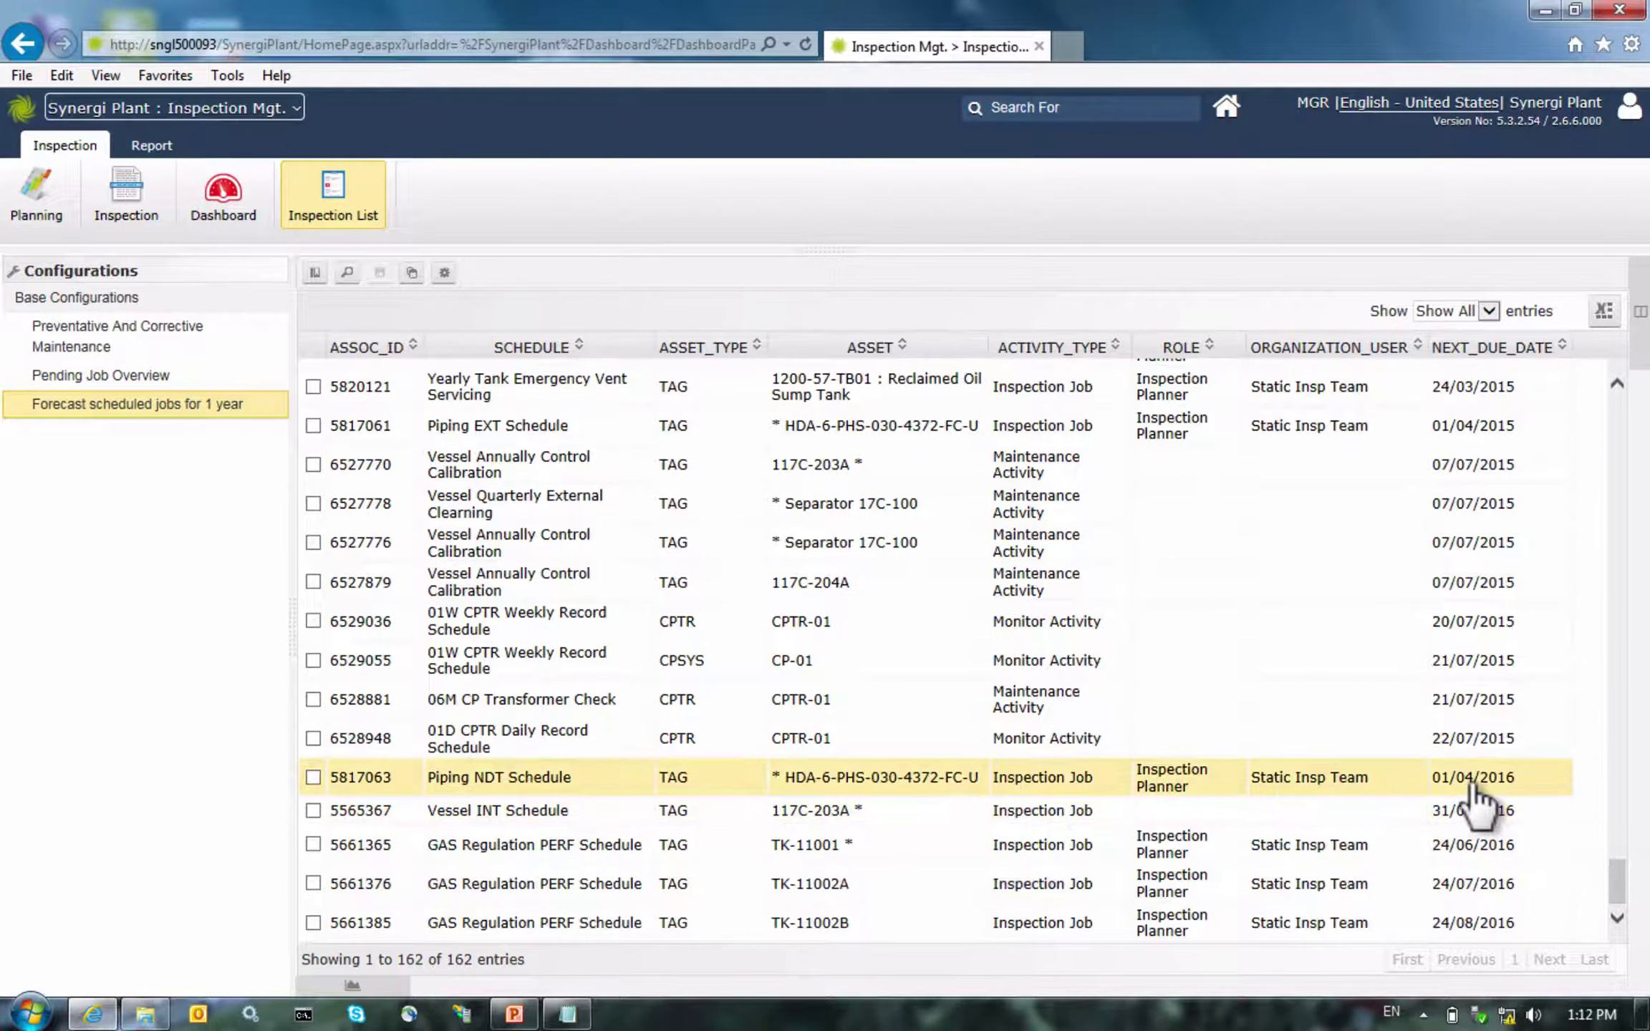
Export the forecast job list to Excel and open it with editing enabled
click(1573, 315)
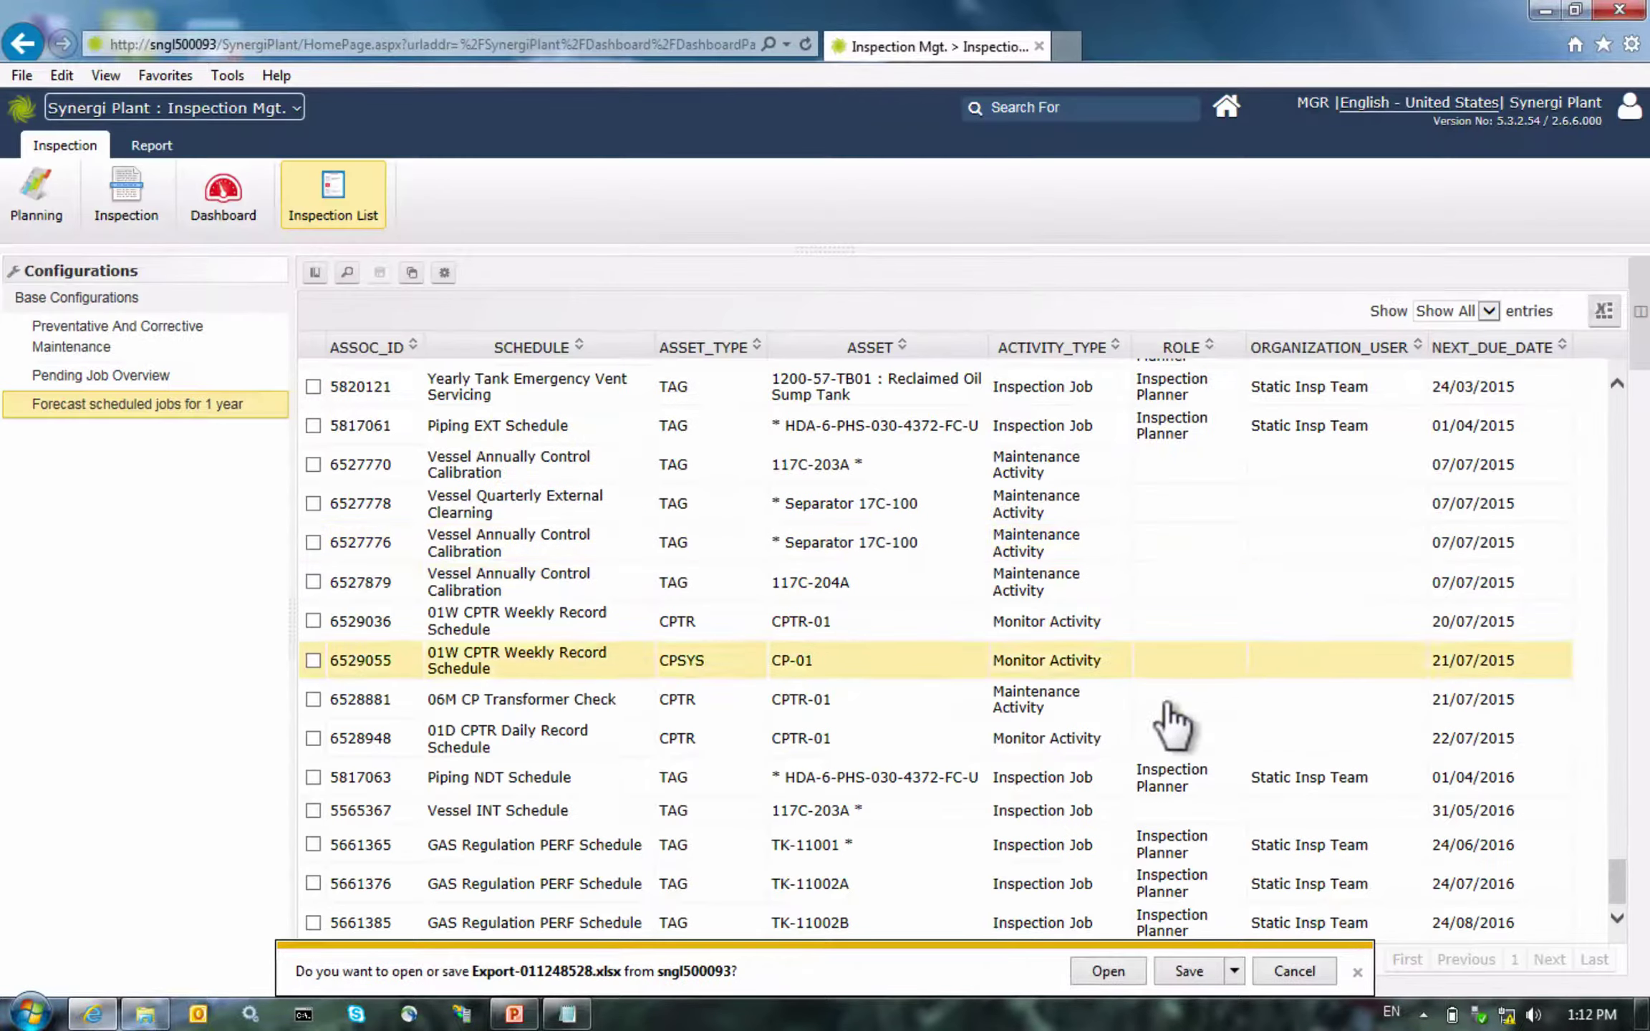
click(1083, 974)
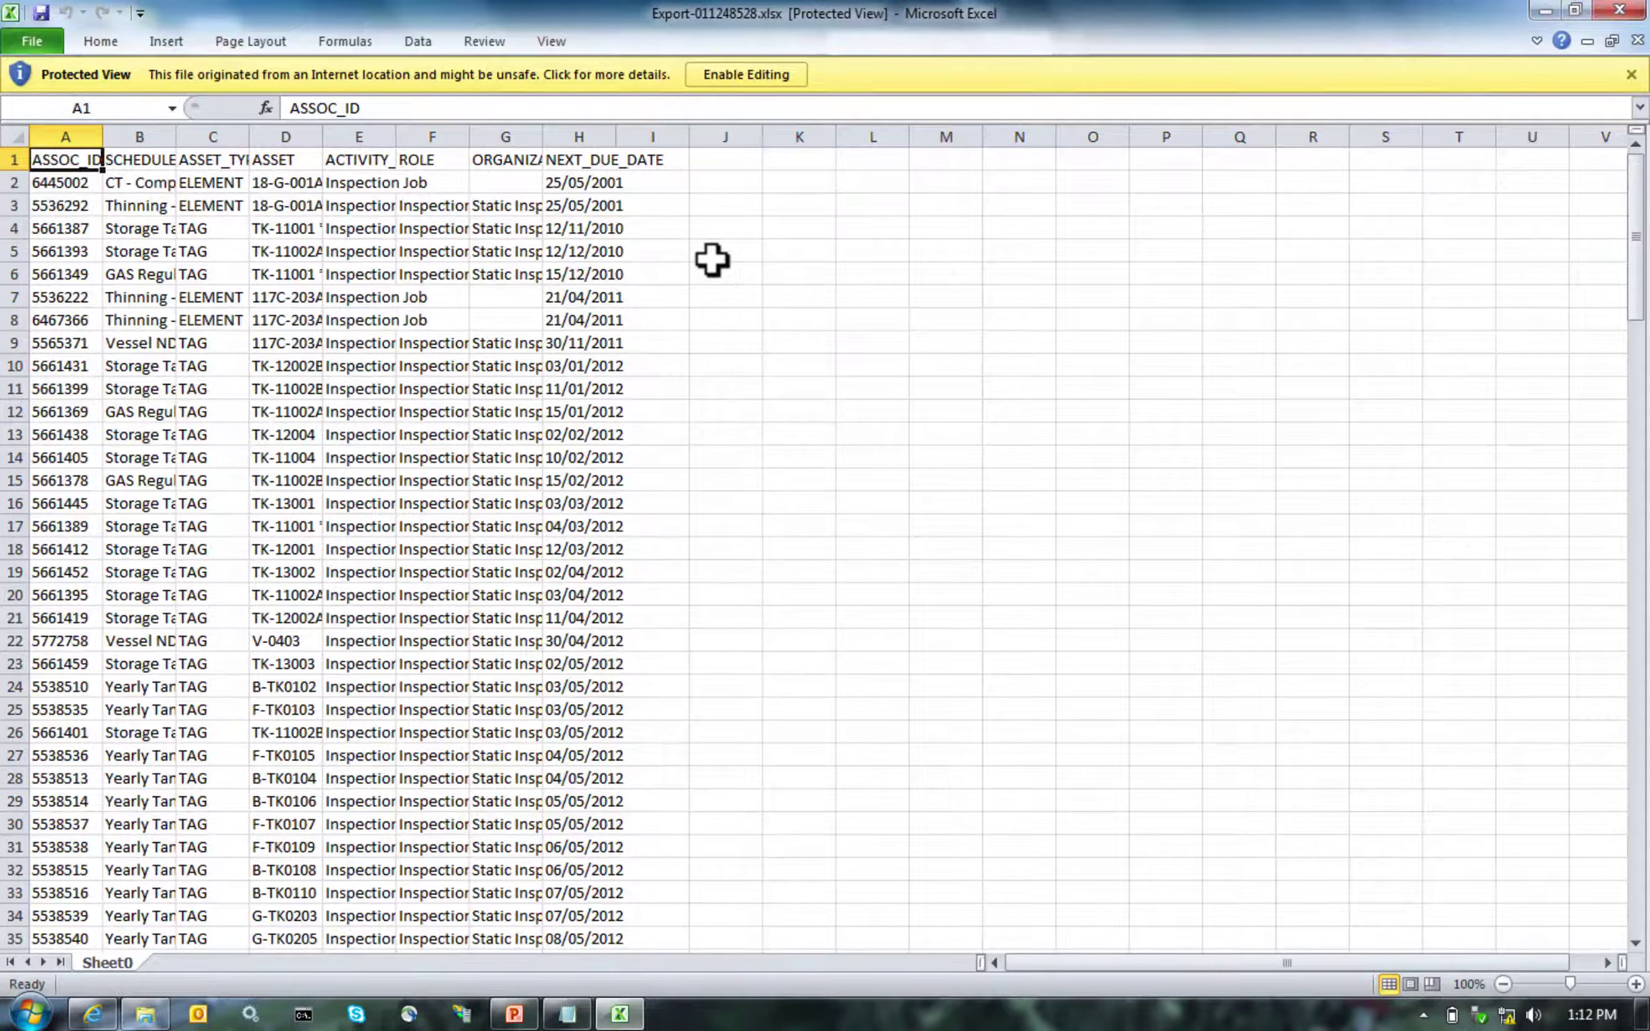
click(693, 76)
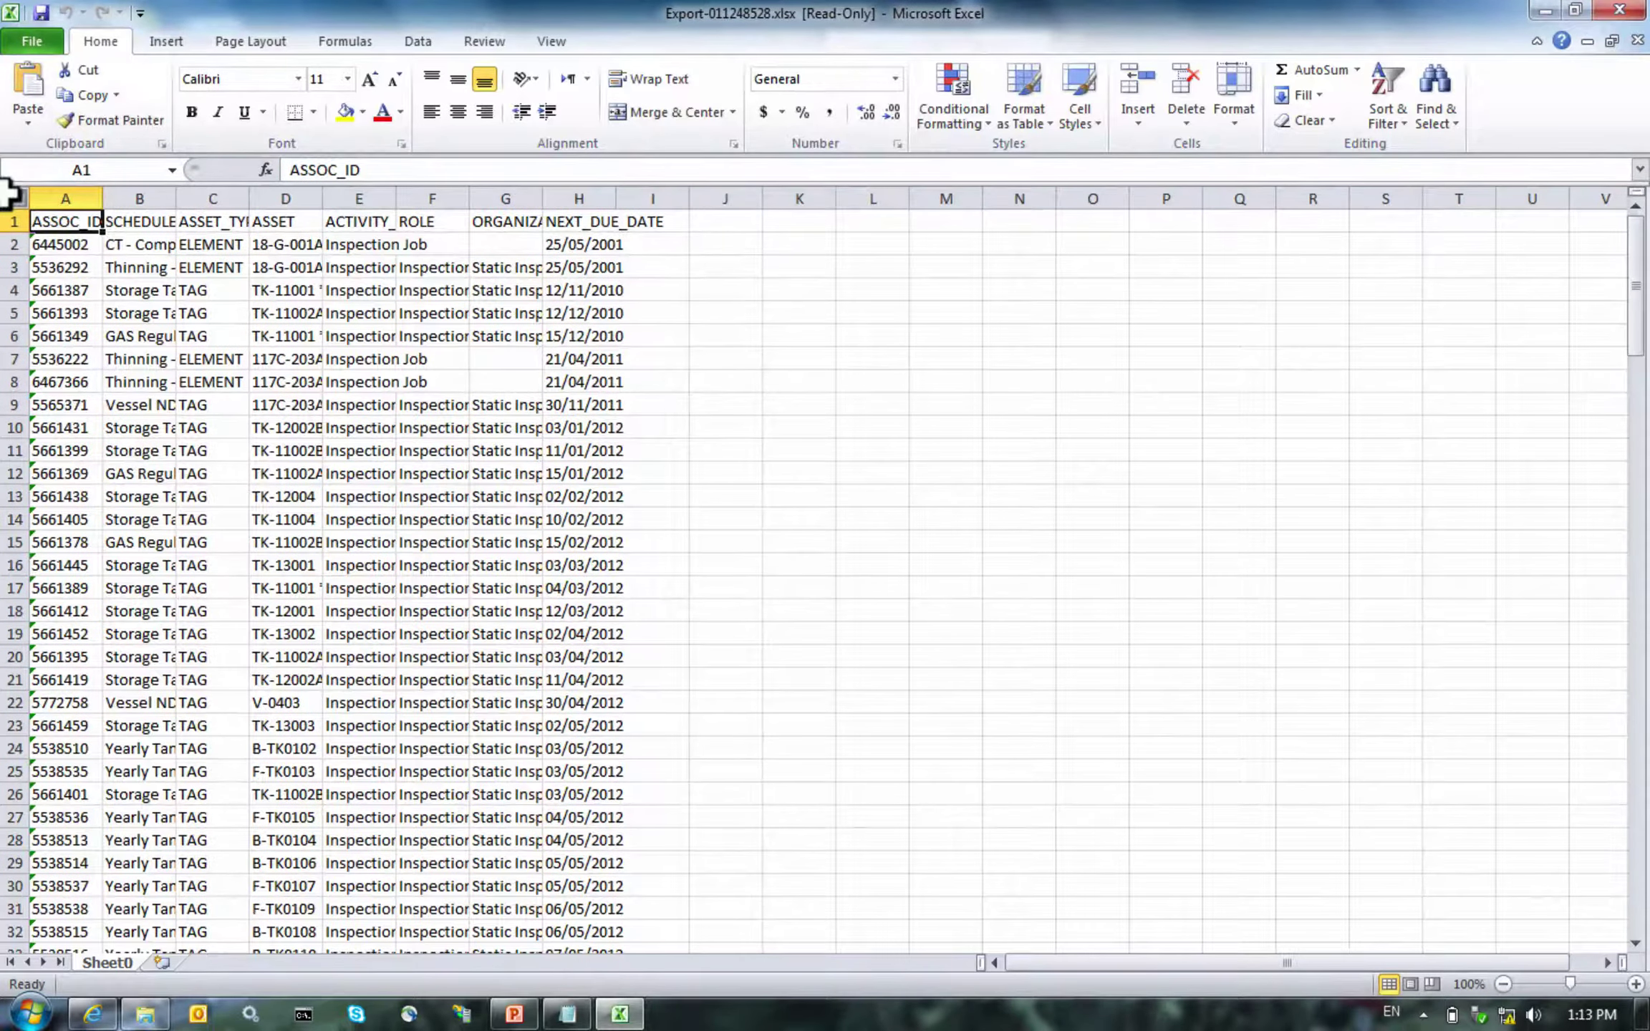
Auto-fit every column, check the next due date in H2, then close the workbook without saving
click(14, 197)
double_click(88, 191)
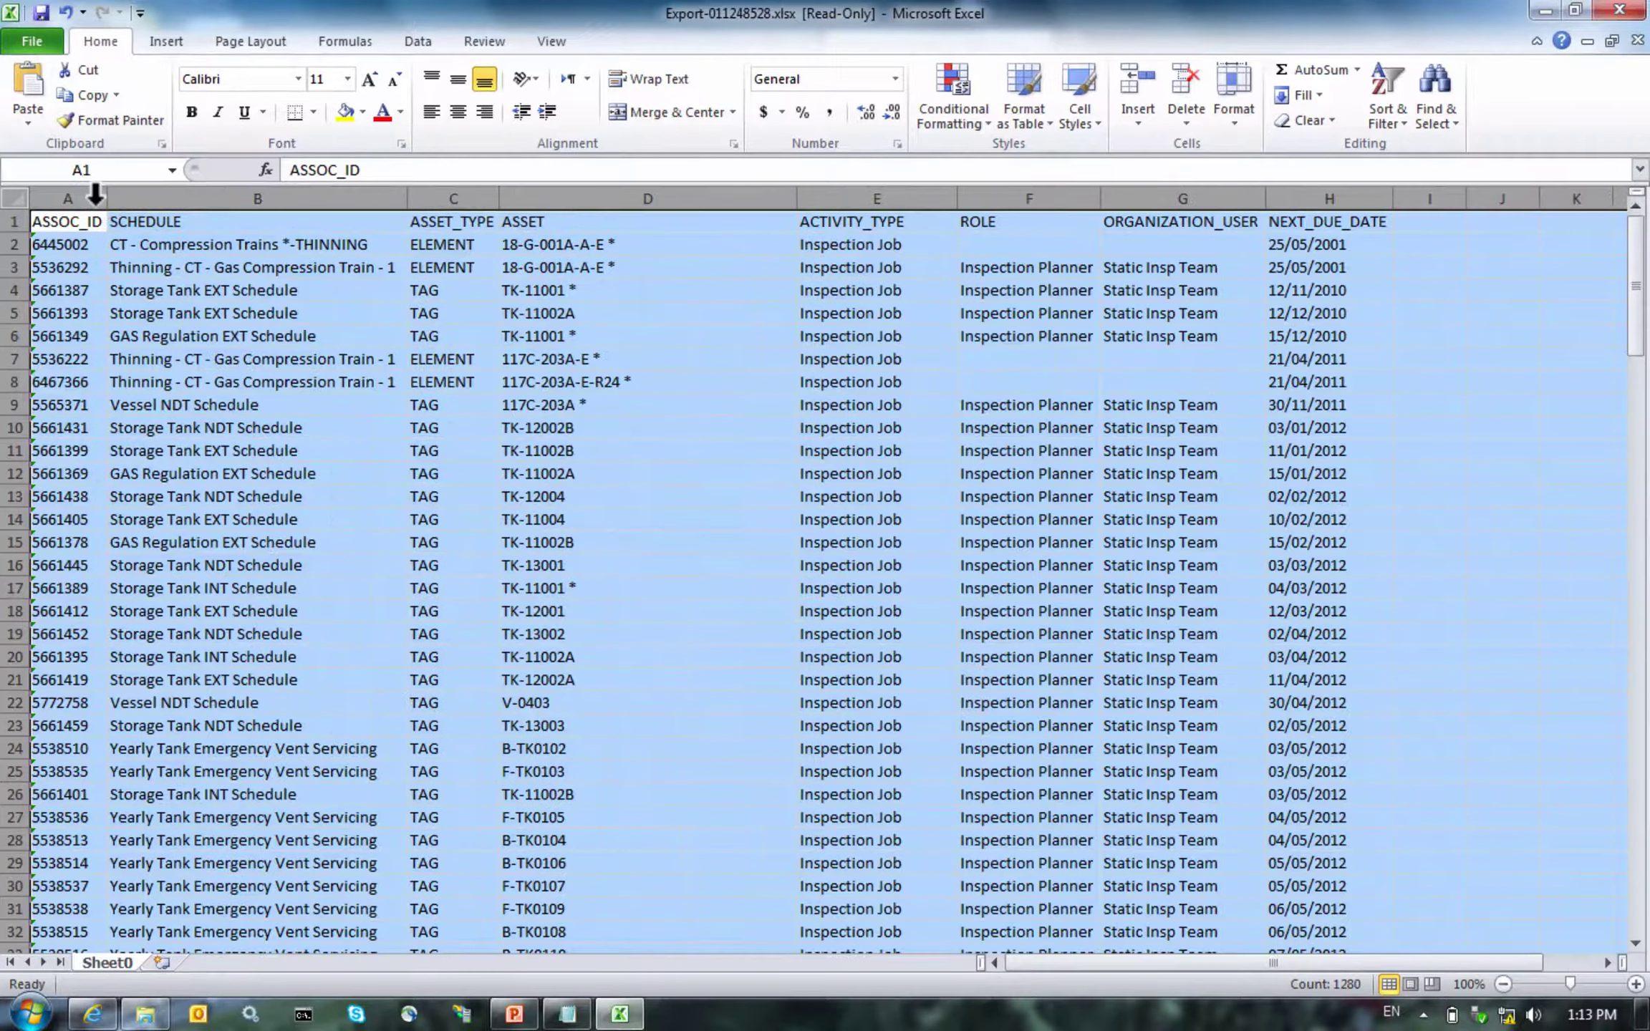
click(391, 421)
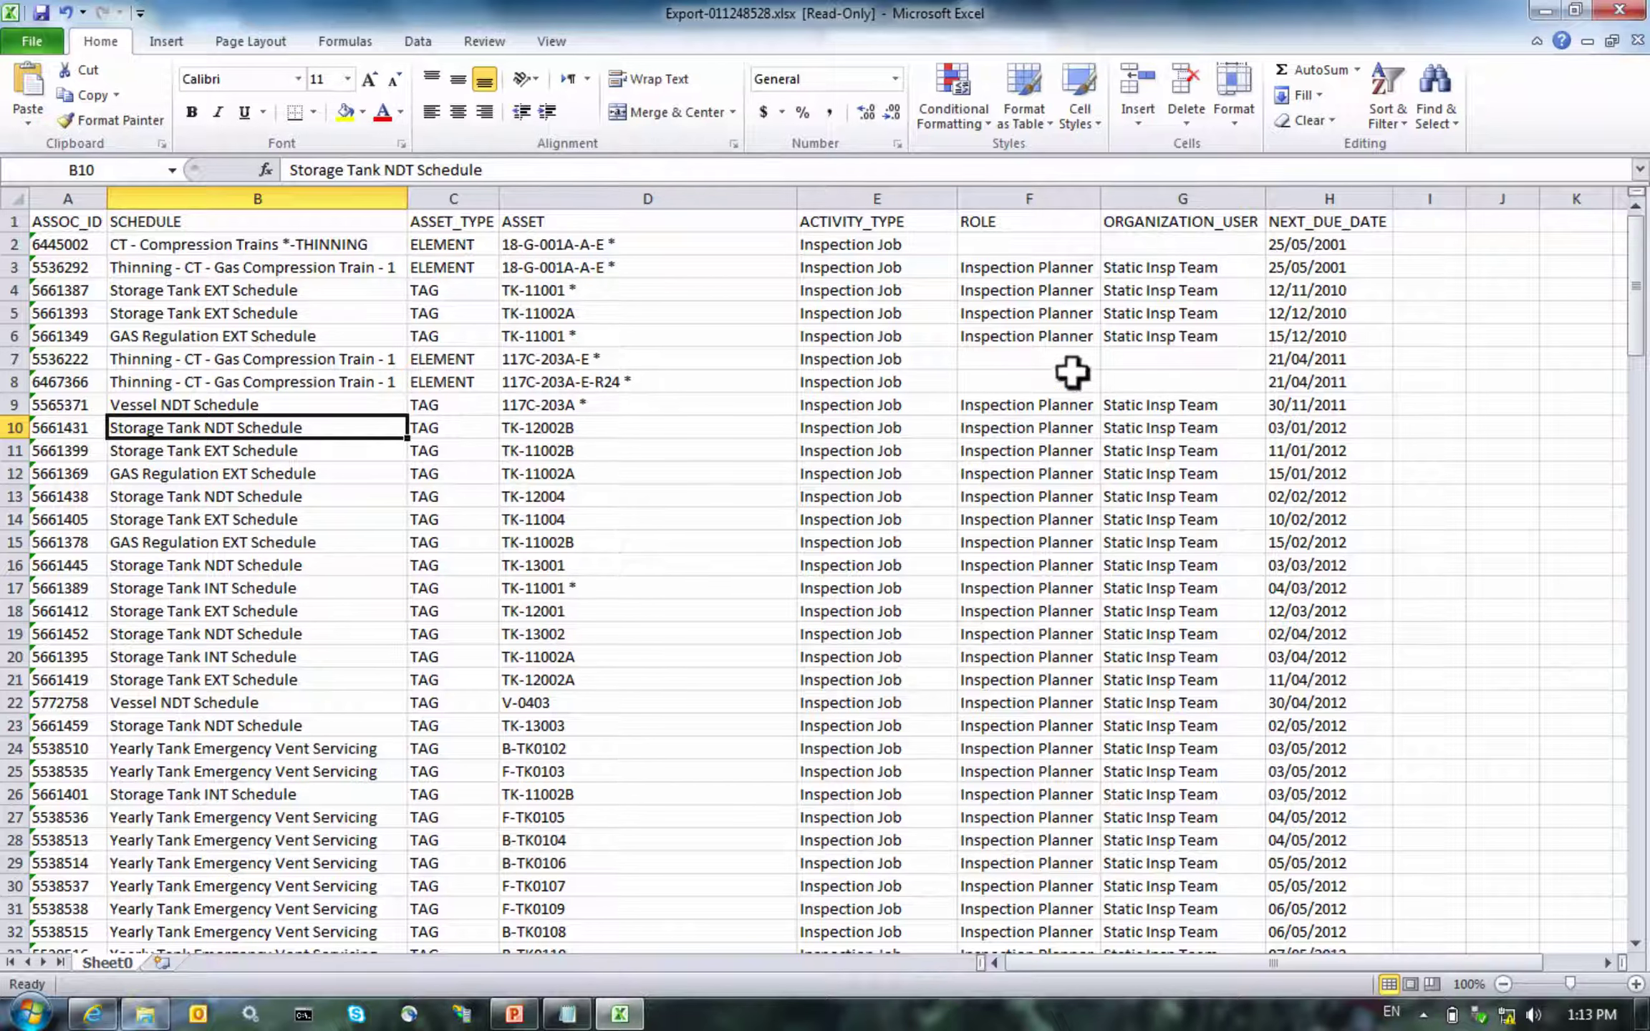
click(1282, 243)
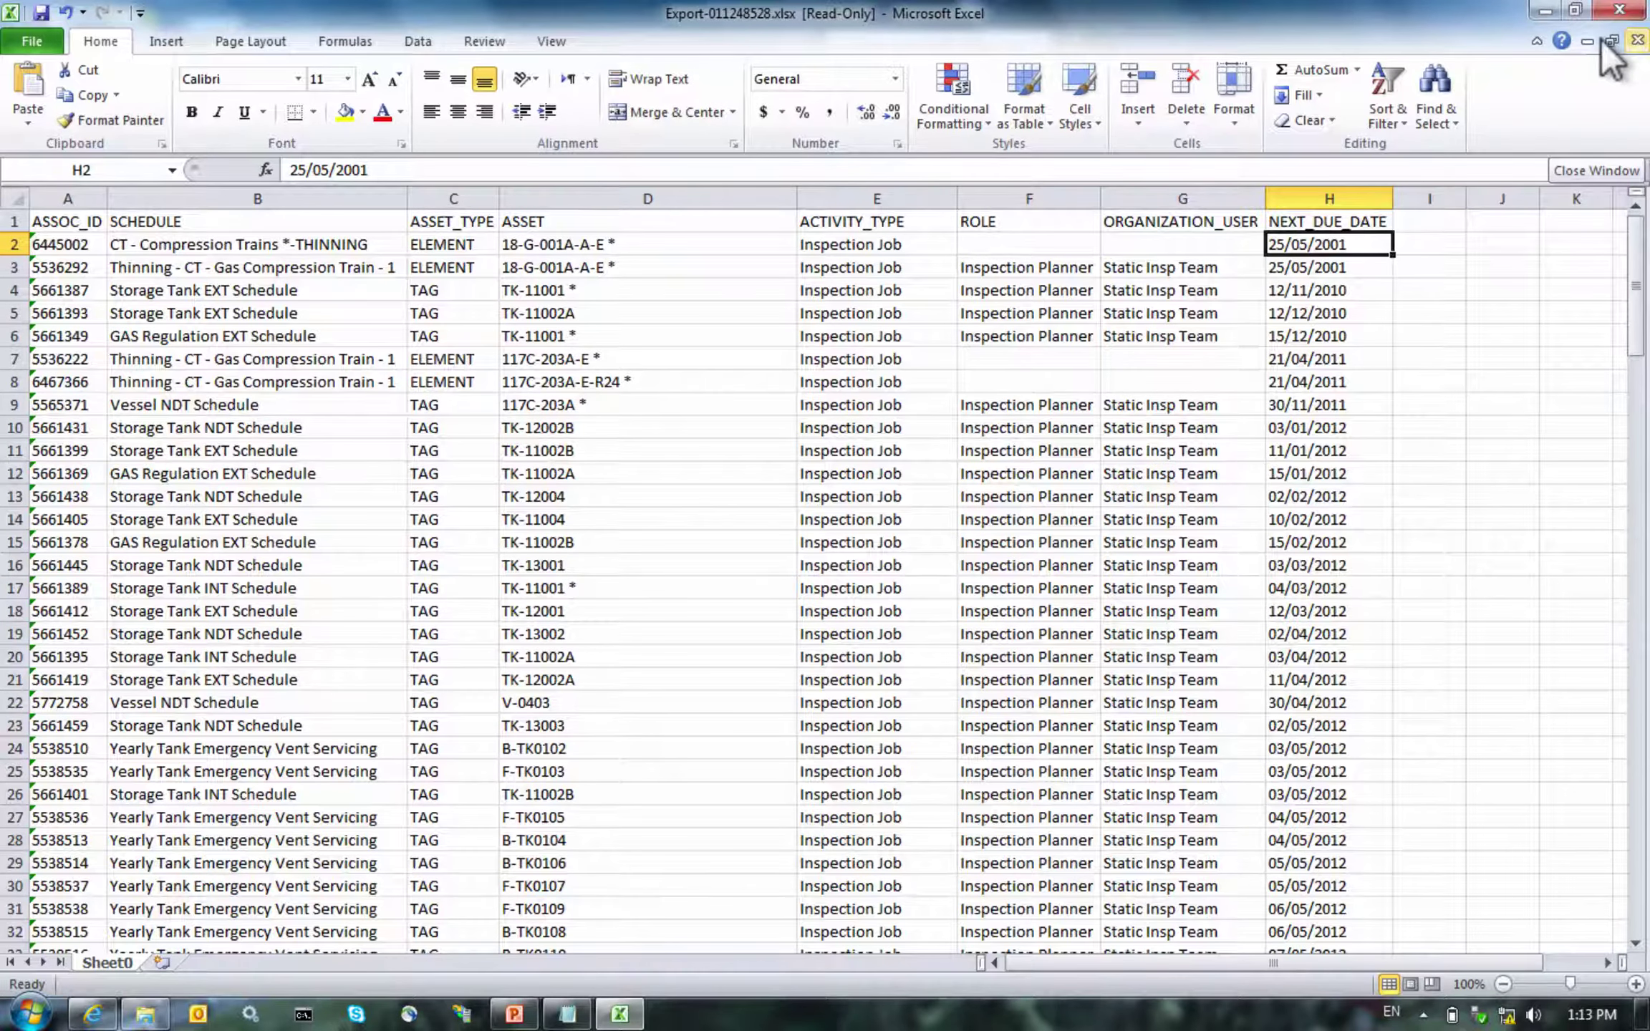
click(1601, 37)
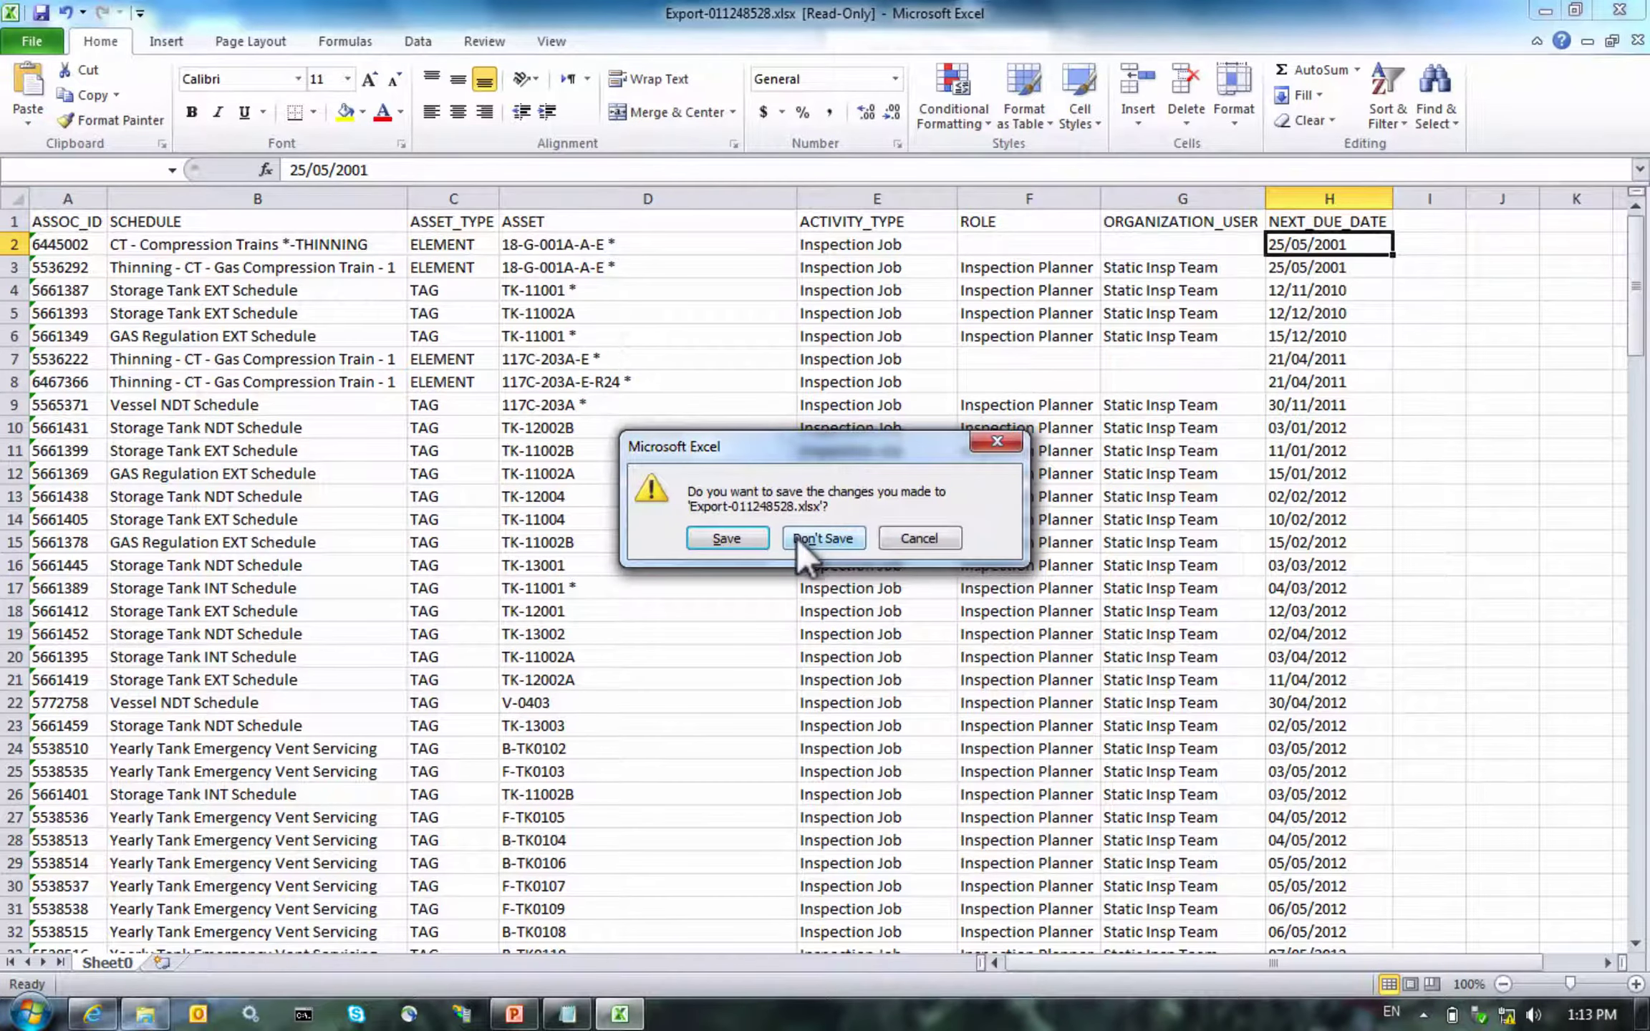
click(813, 538)
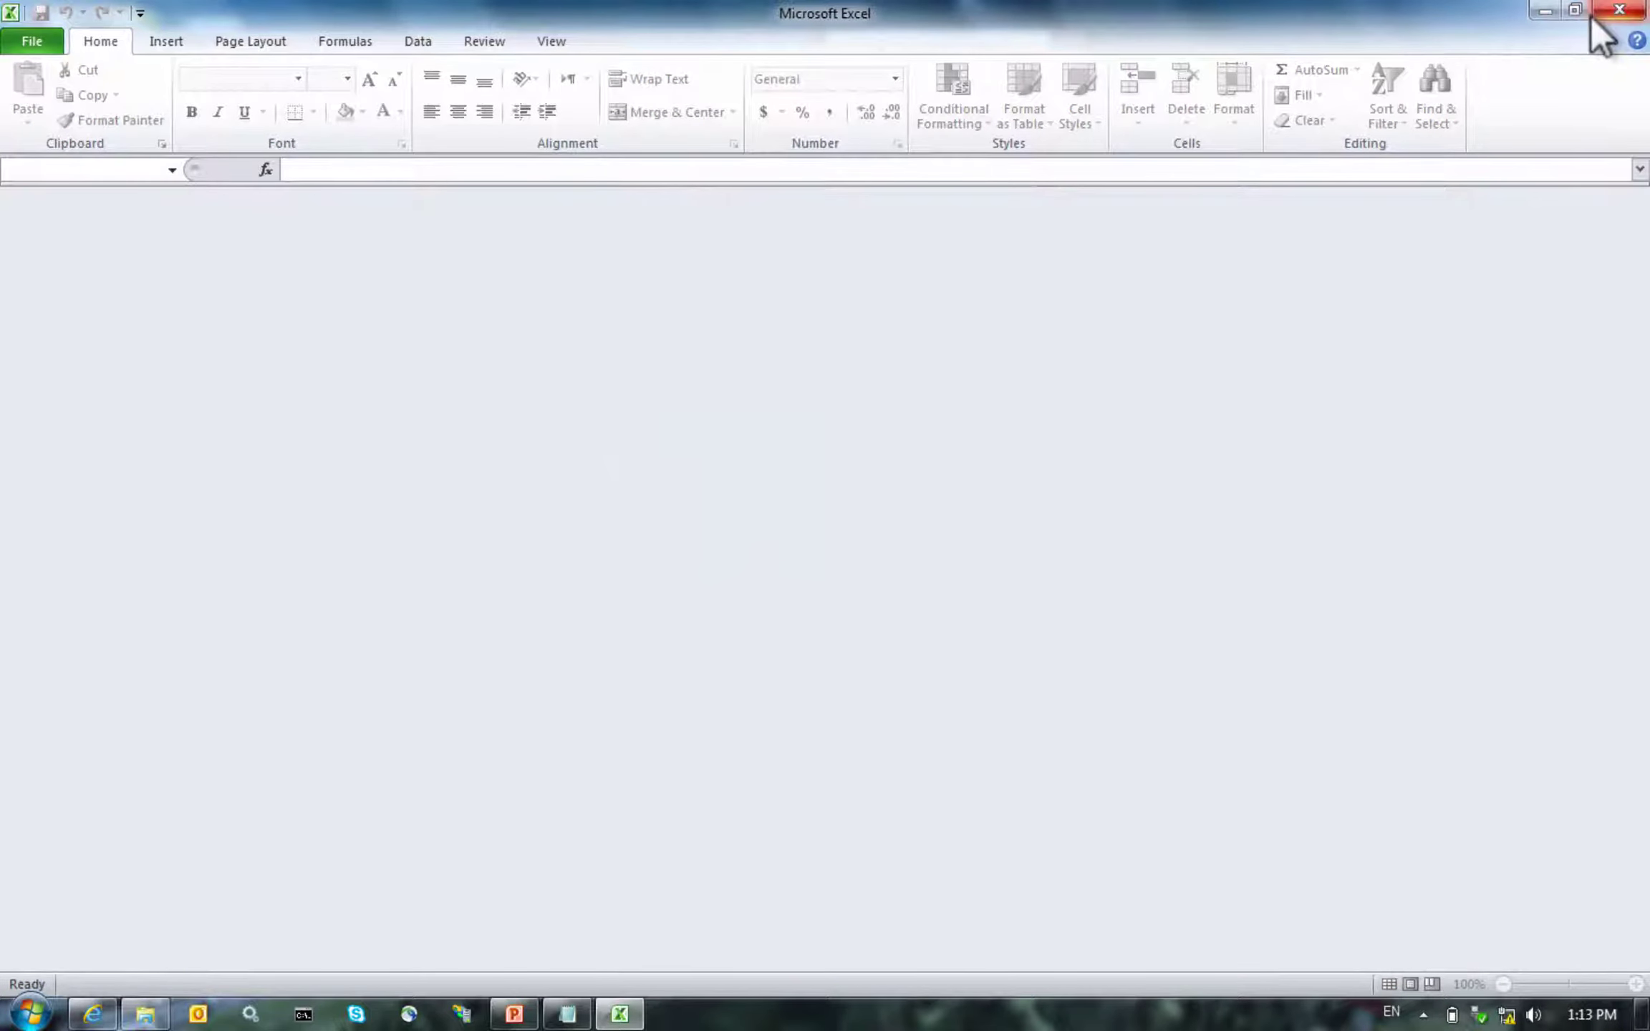
Close Excel, view slide 2 'About the skill', minimize PowerPoint, and close the Synergi Plant window
click(1618, 10)
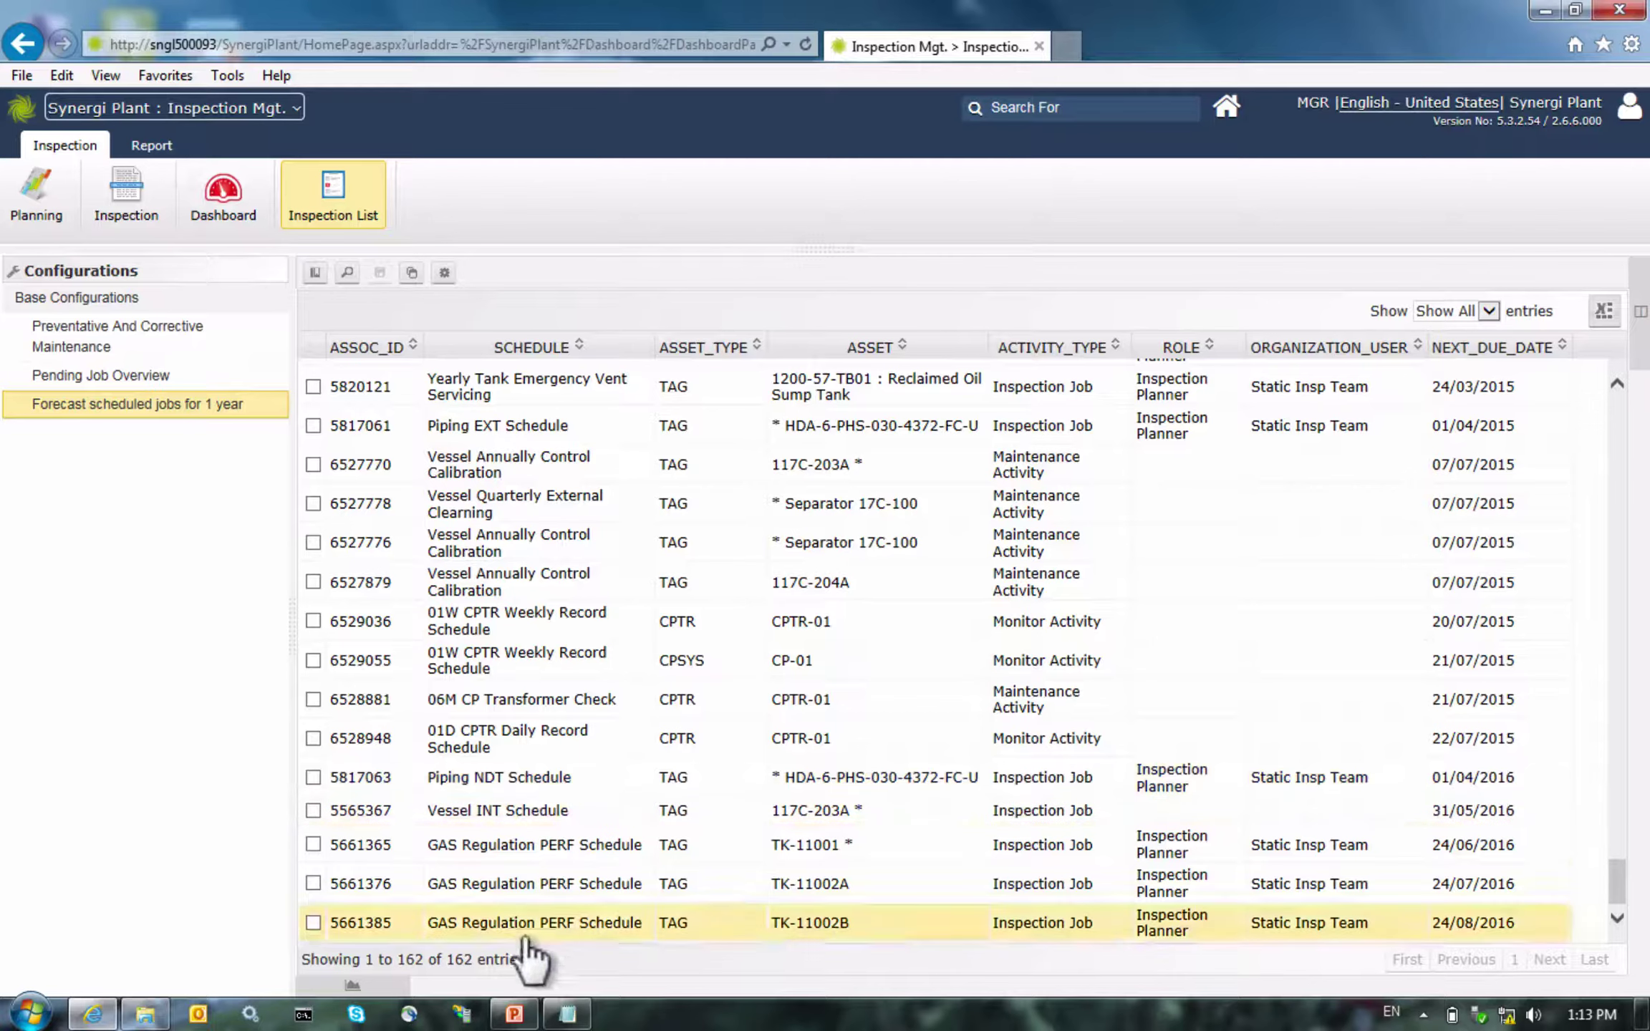
click(513, 1014)
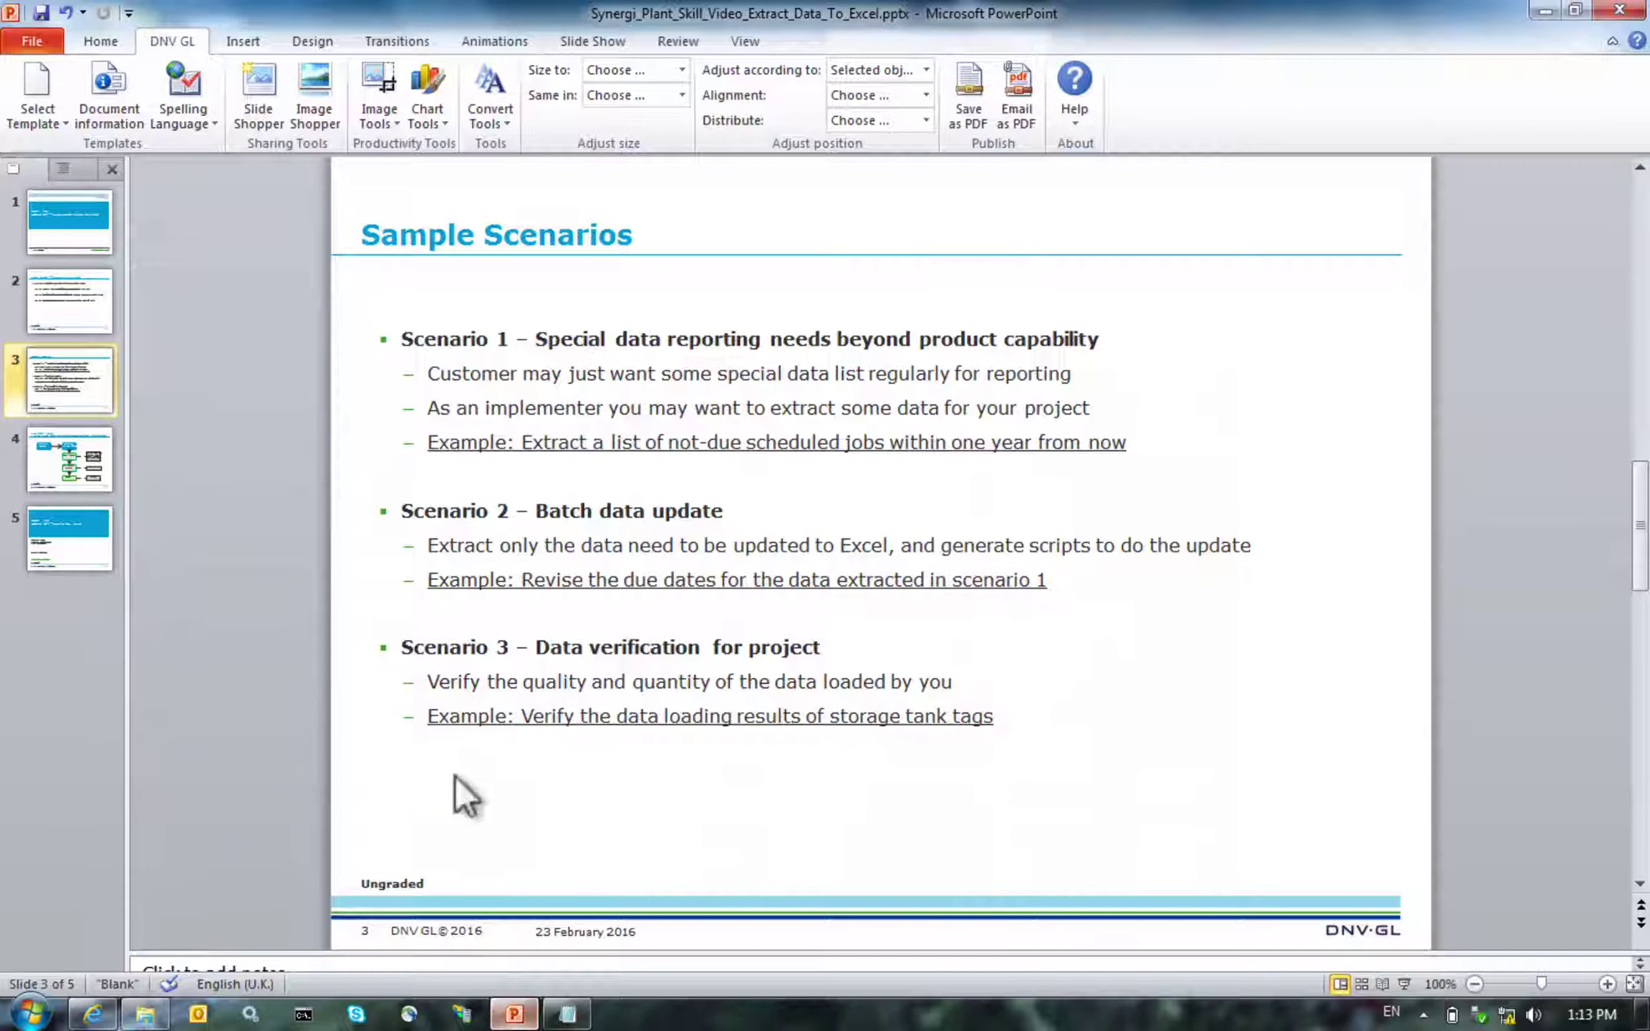
click(55, 313)
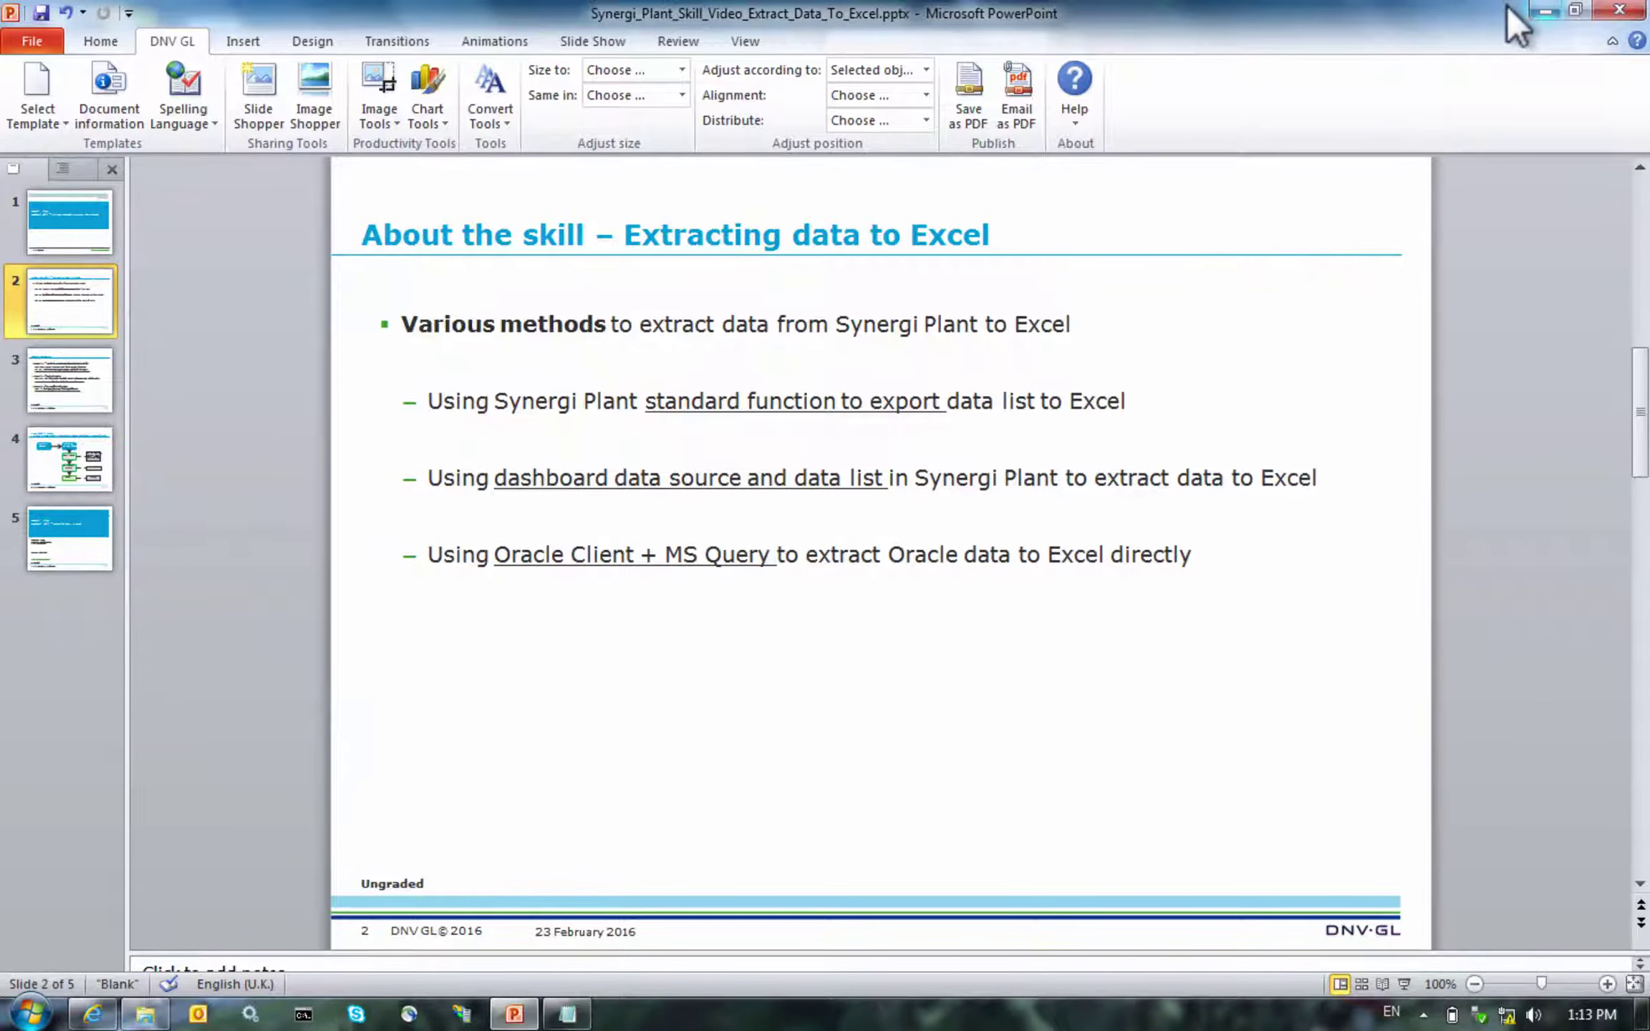
click(1545, 11)
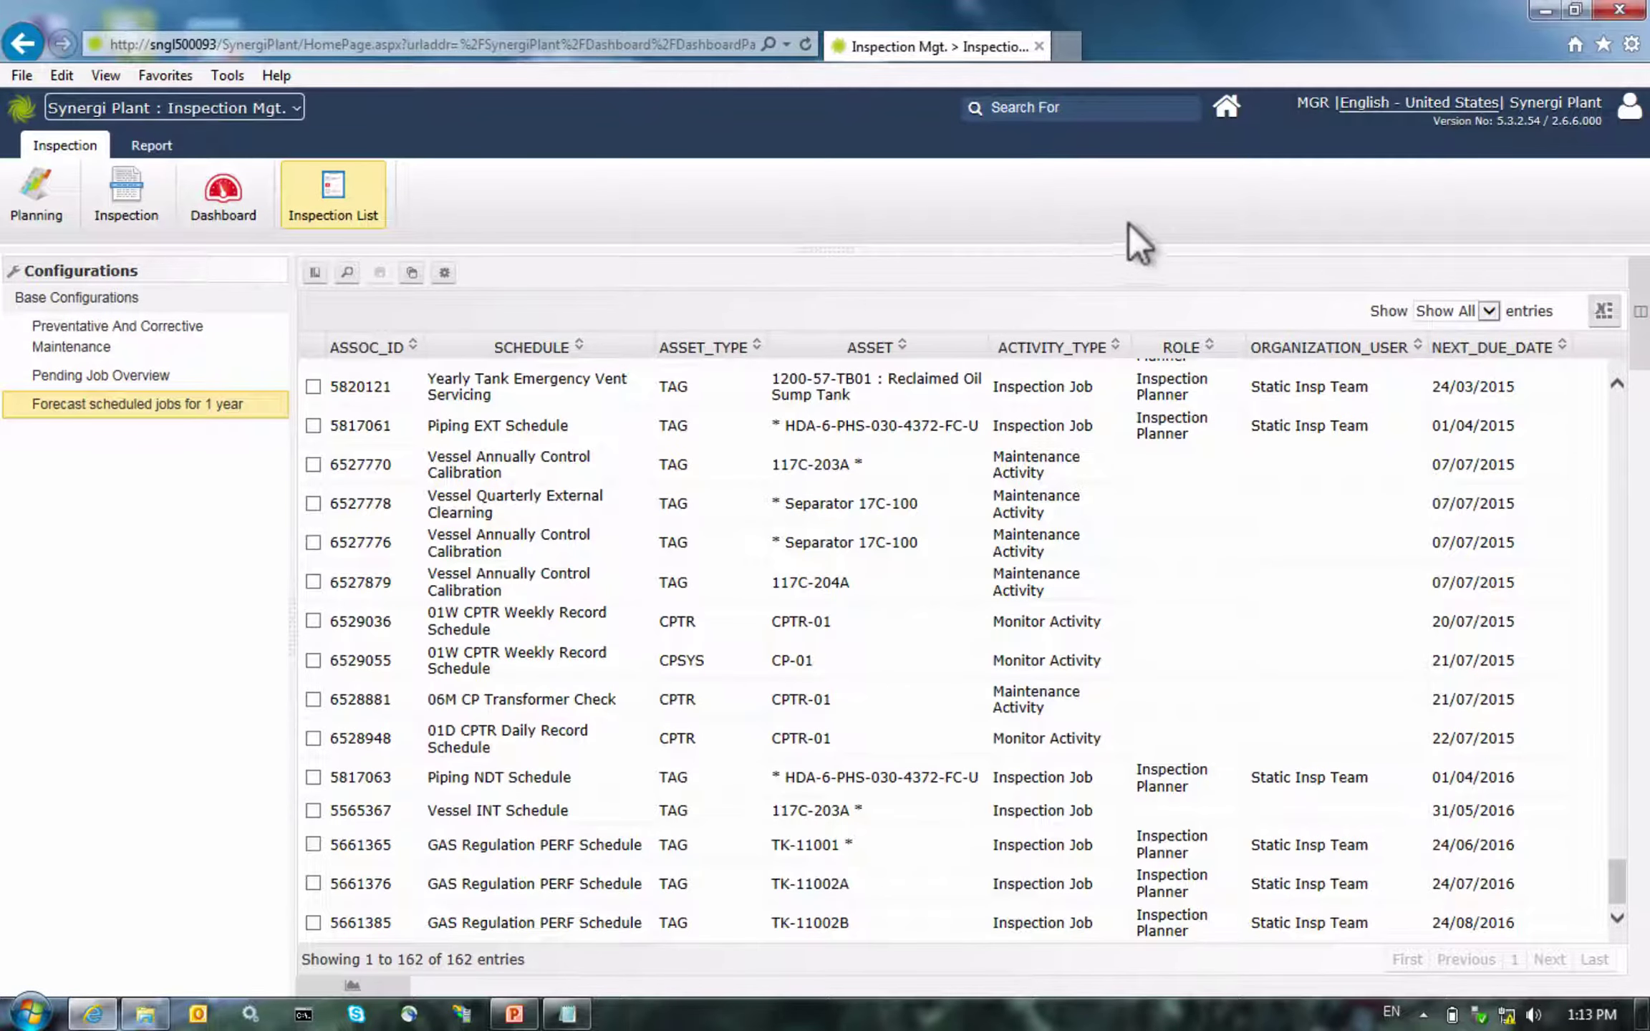
click(1590, 8)
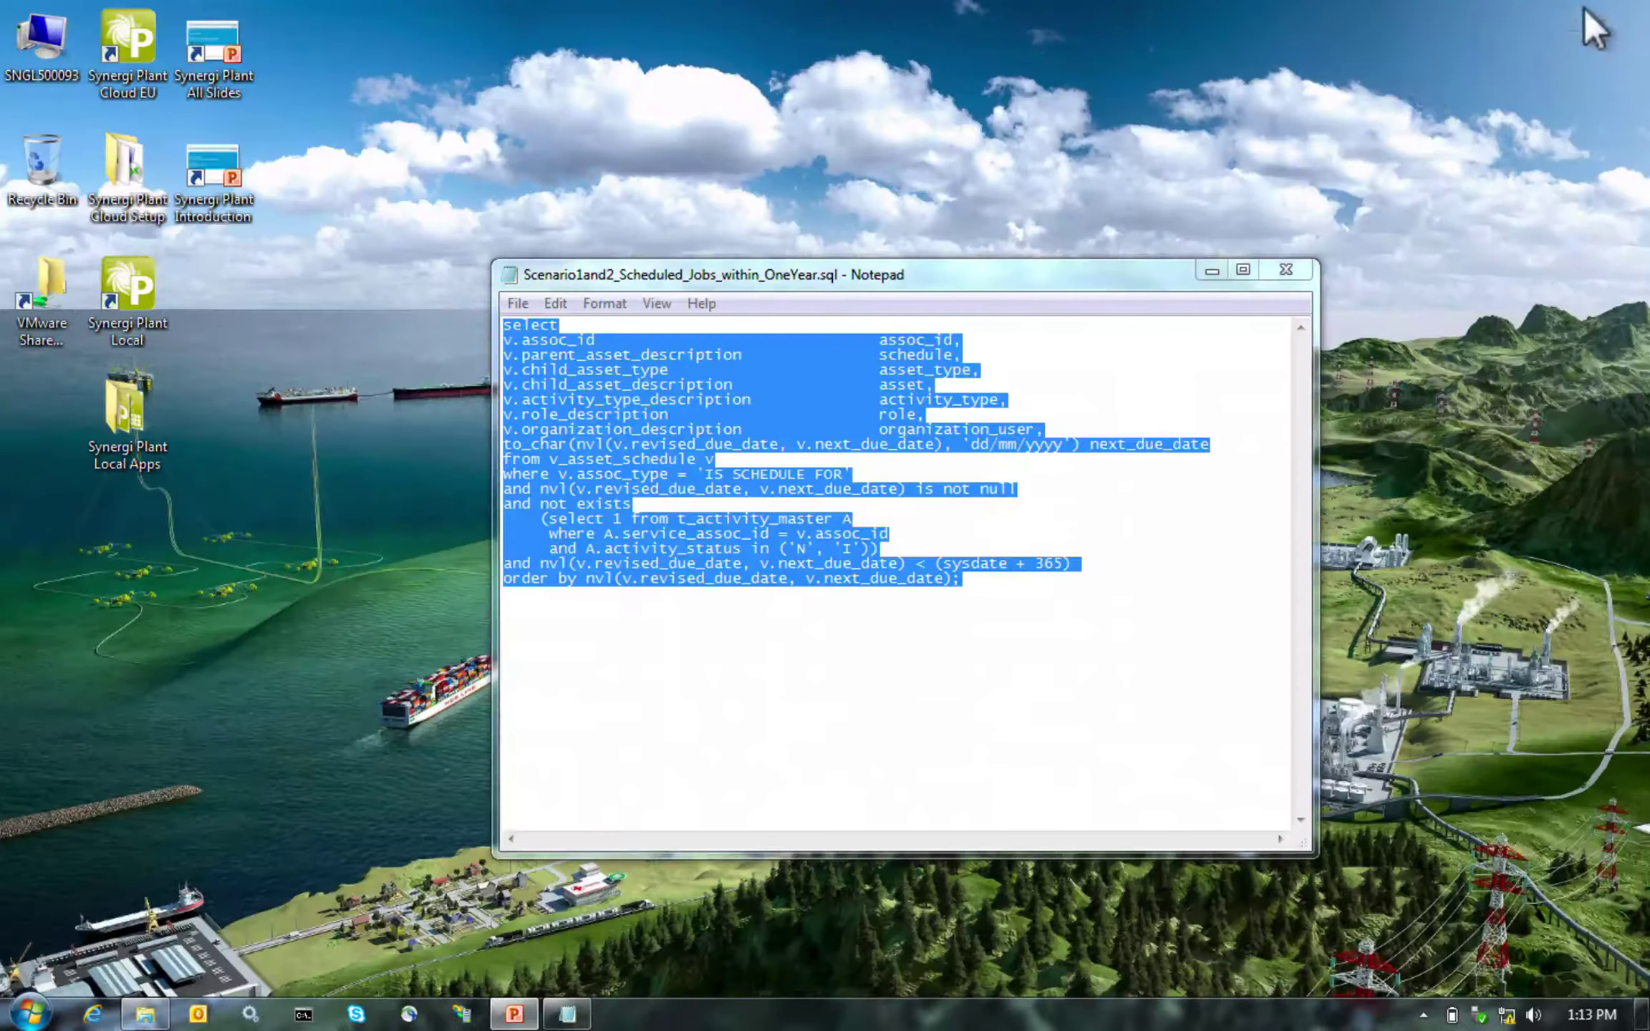
Copy the SQL query from Notepad and go to the ExtractDataToExcel folder
right_click(616, 430)
click(637, 504)
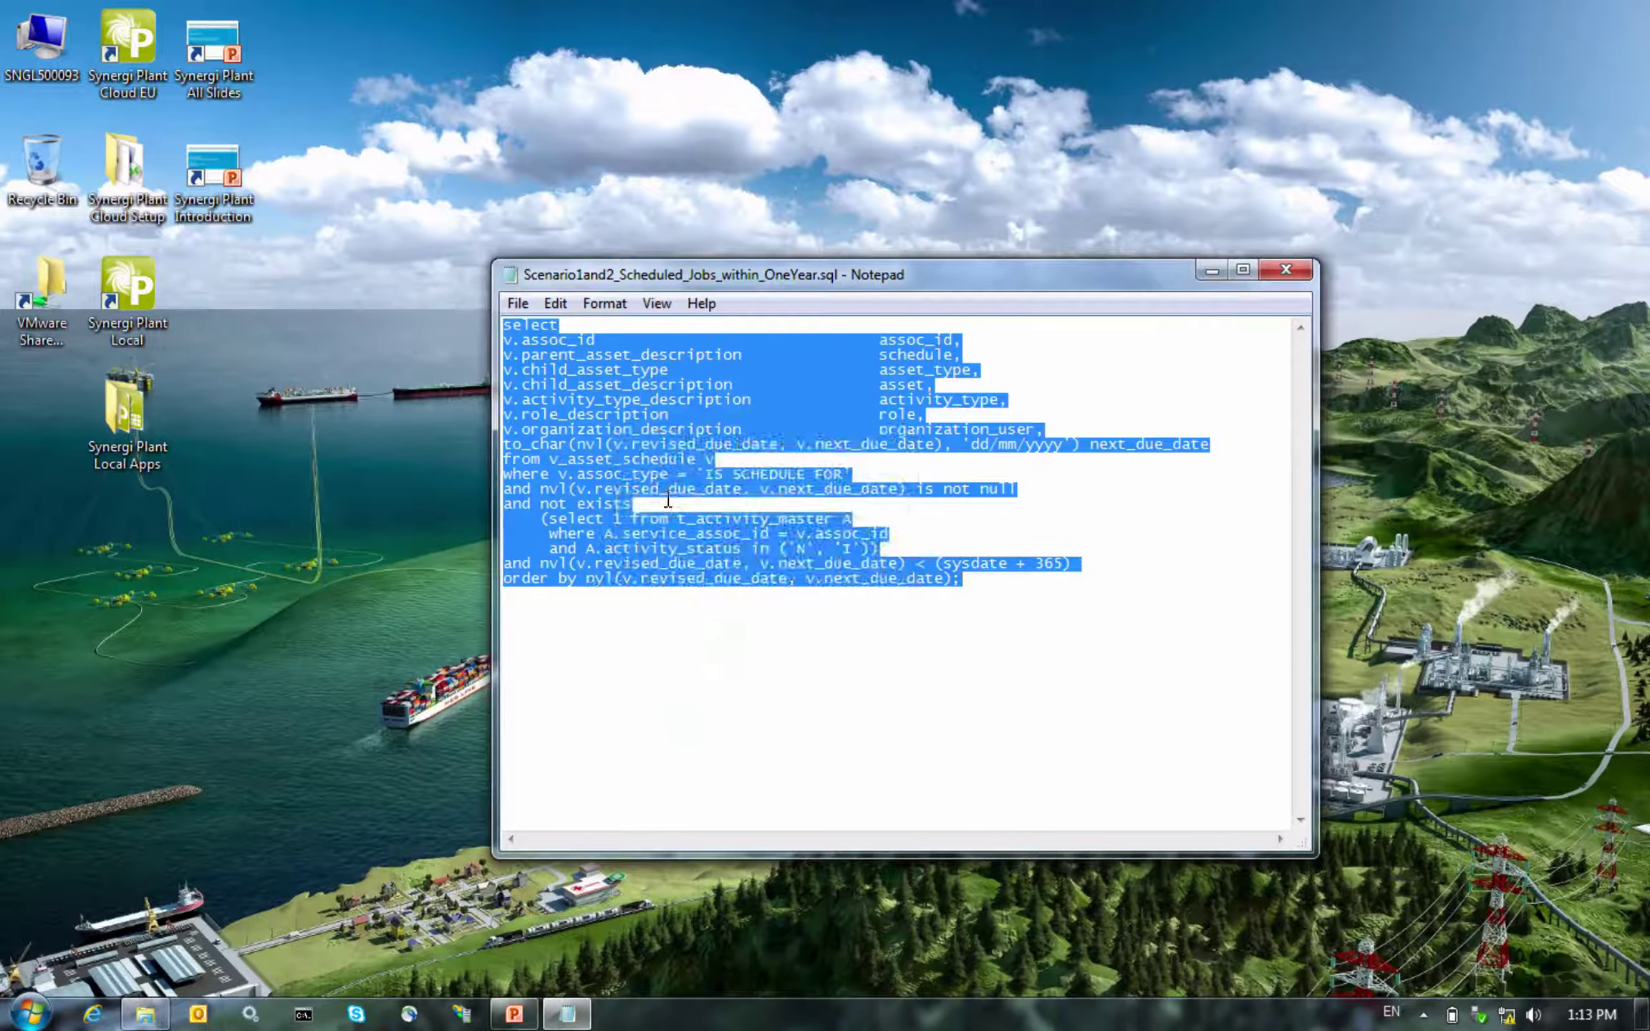
click(122, 1014)
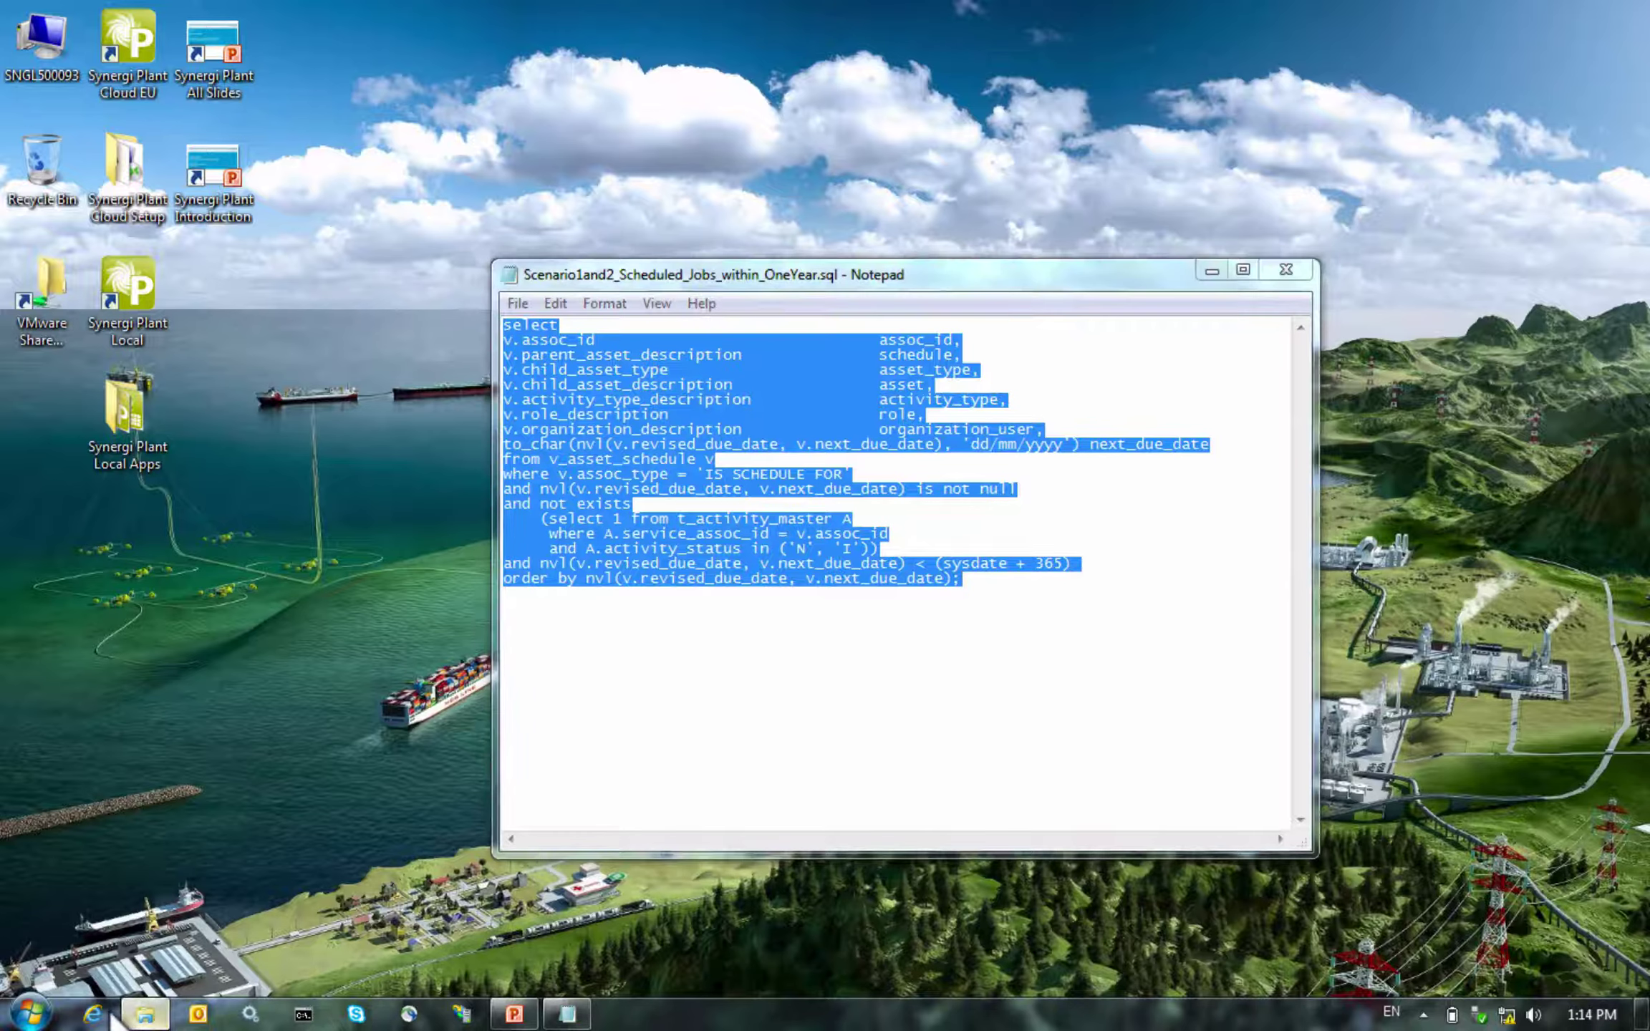
click(512, 478)
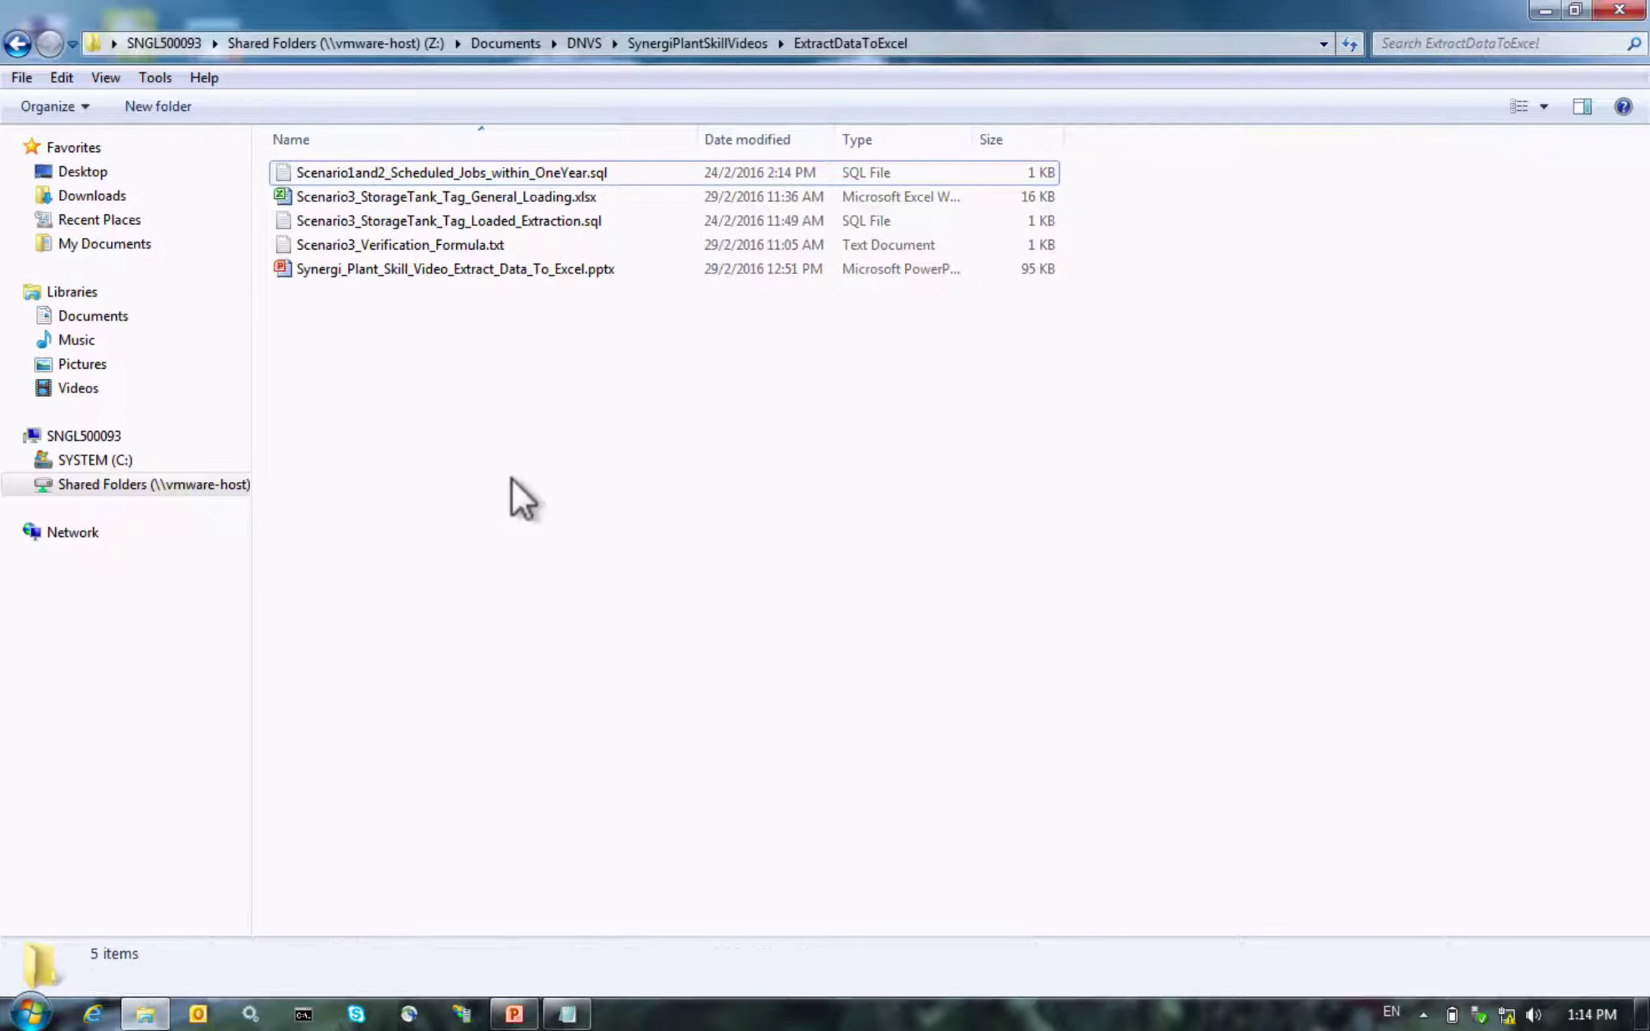
Create a new Excel worksheet in the folder named 'Forecast Schedules in 1 Year'
right_click(528, 411)
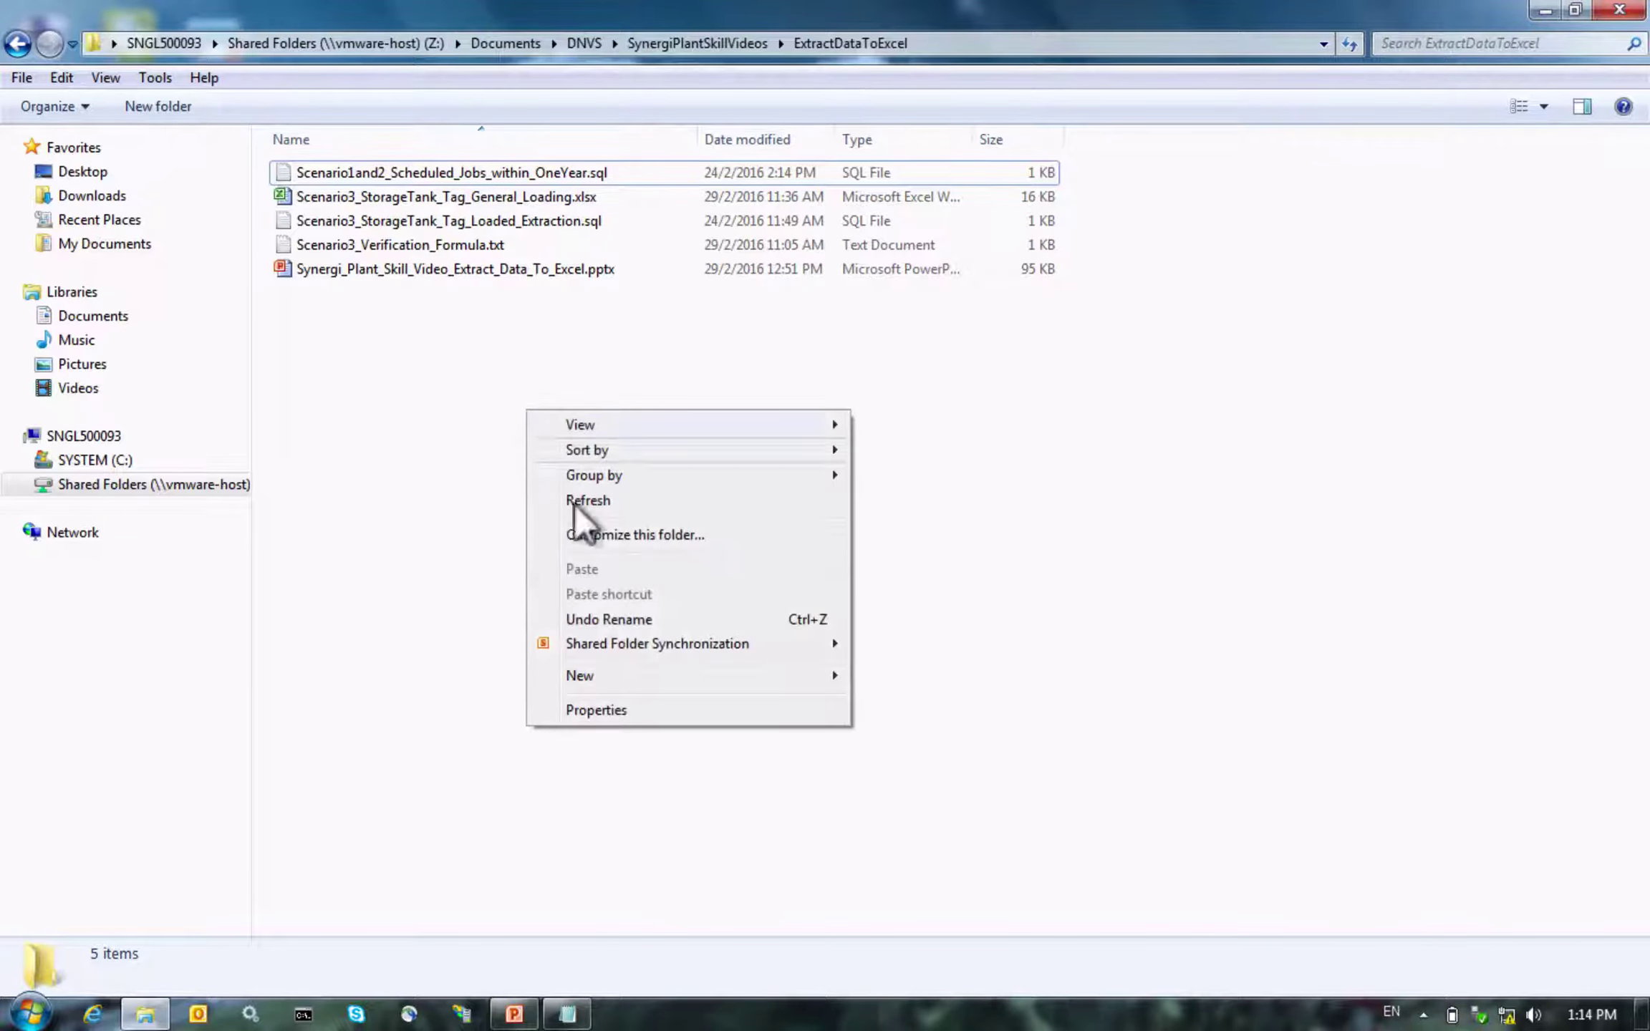
mouse_move(720, 680)
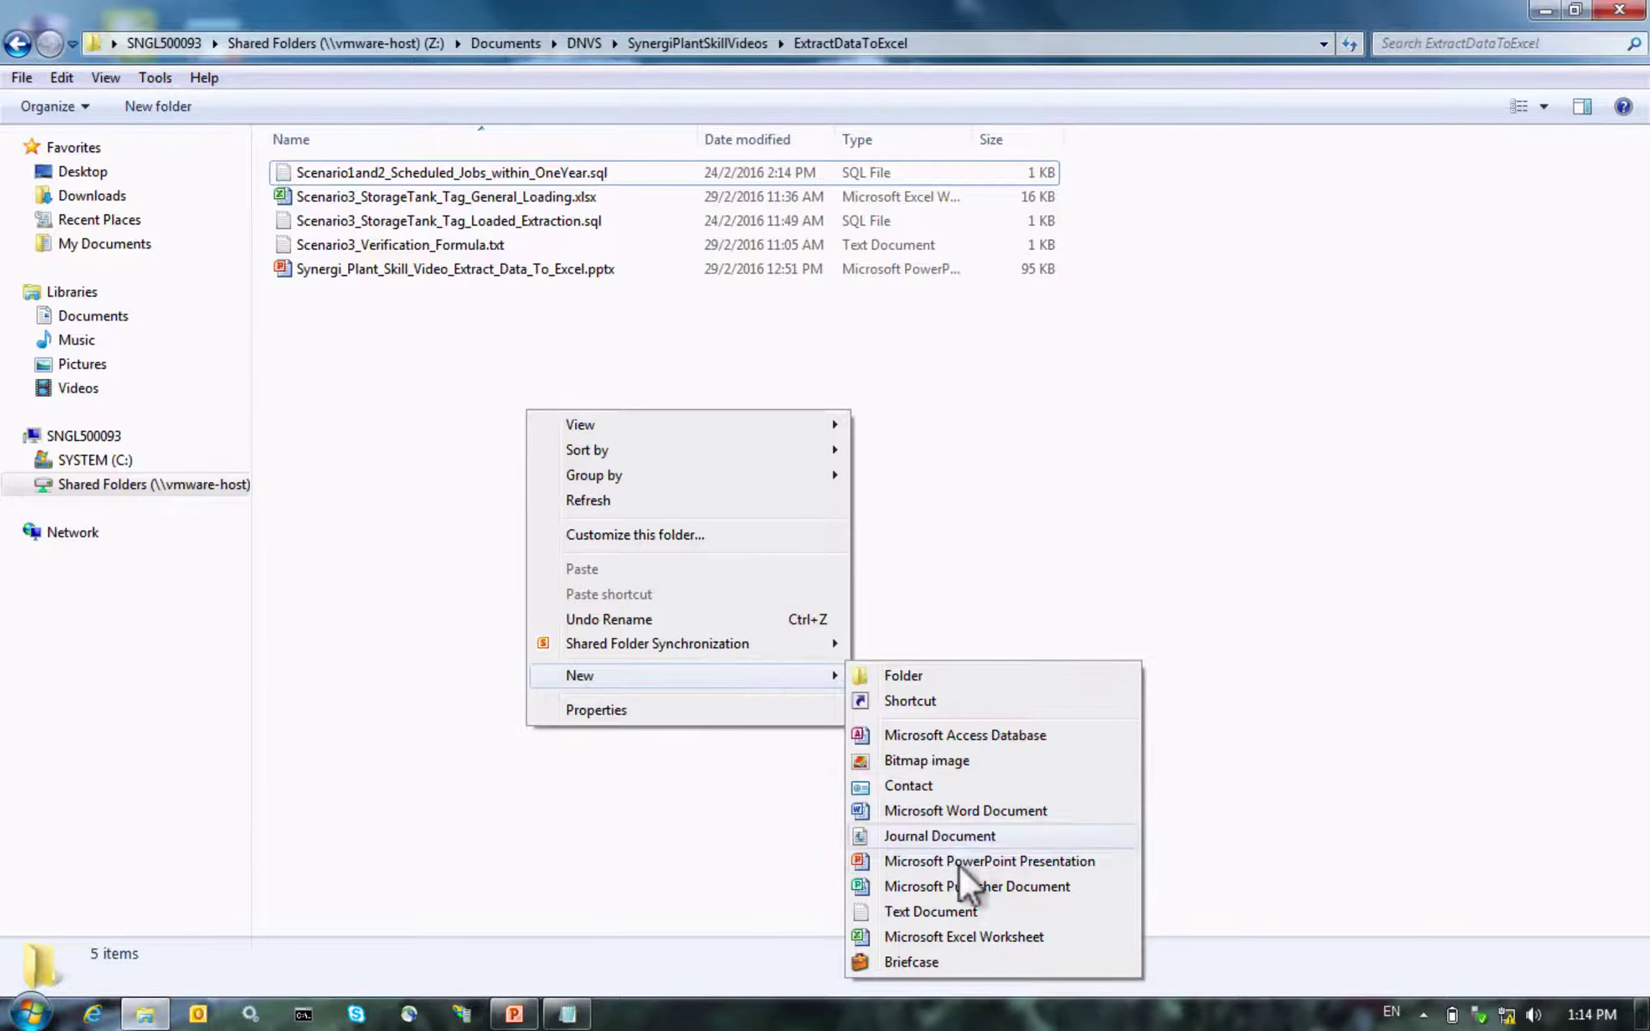
click(938, 938)
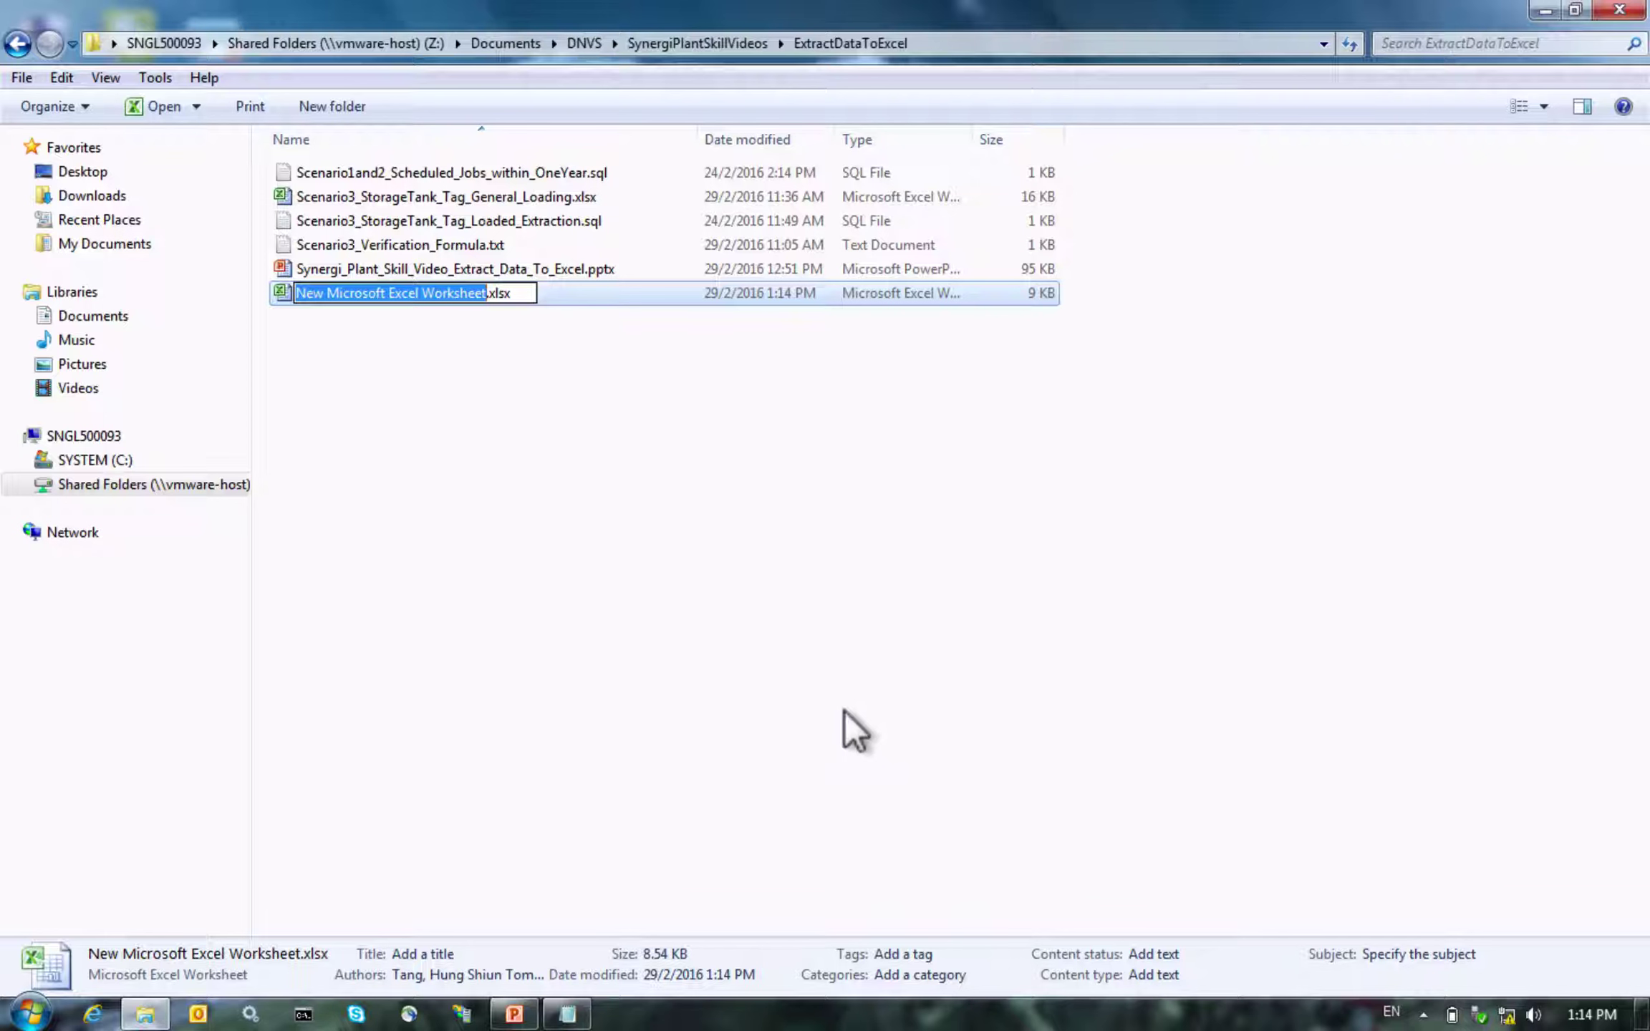
text(Forecast)
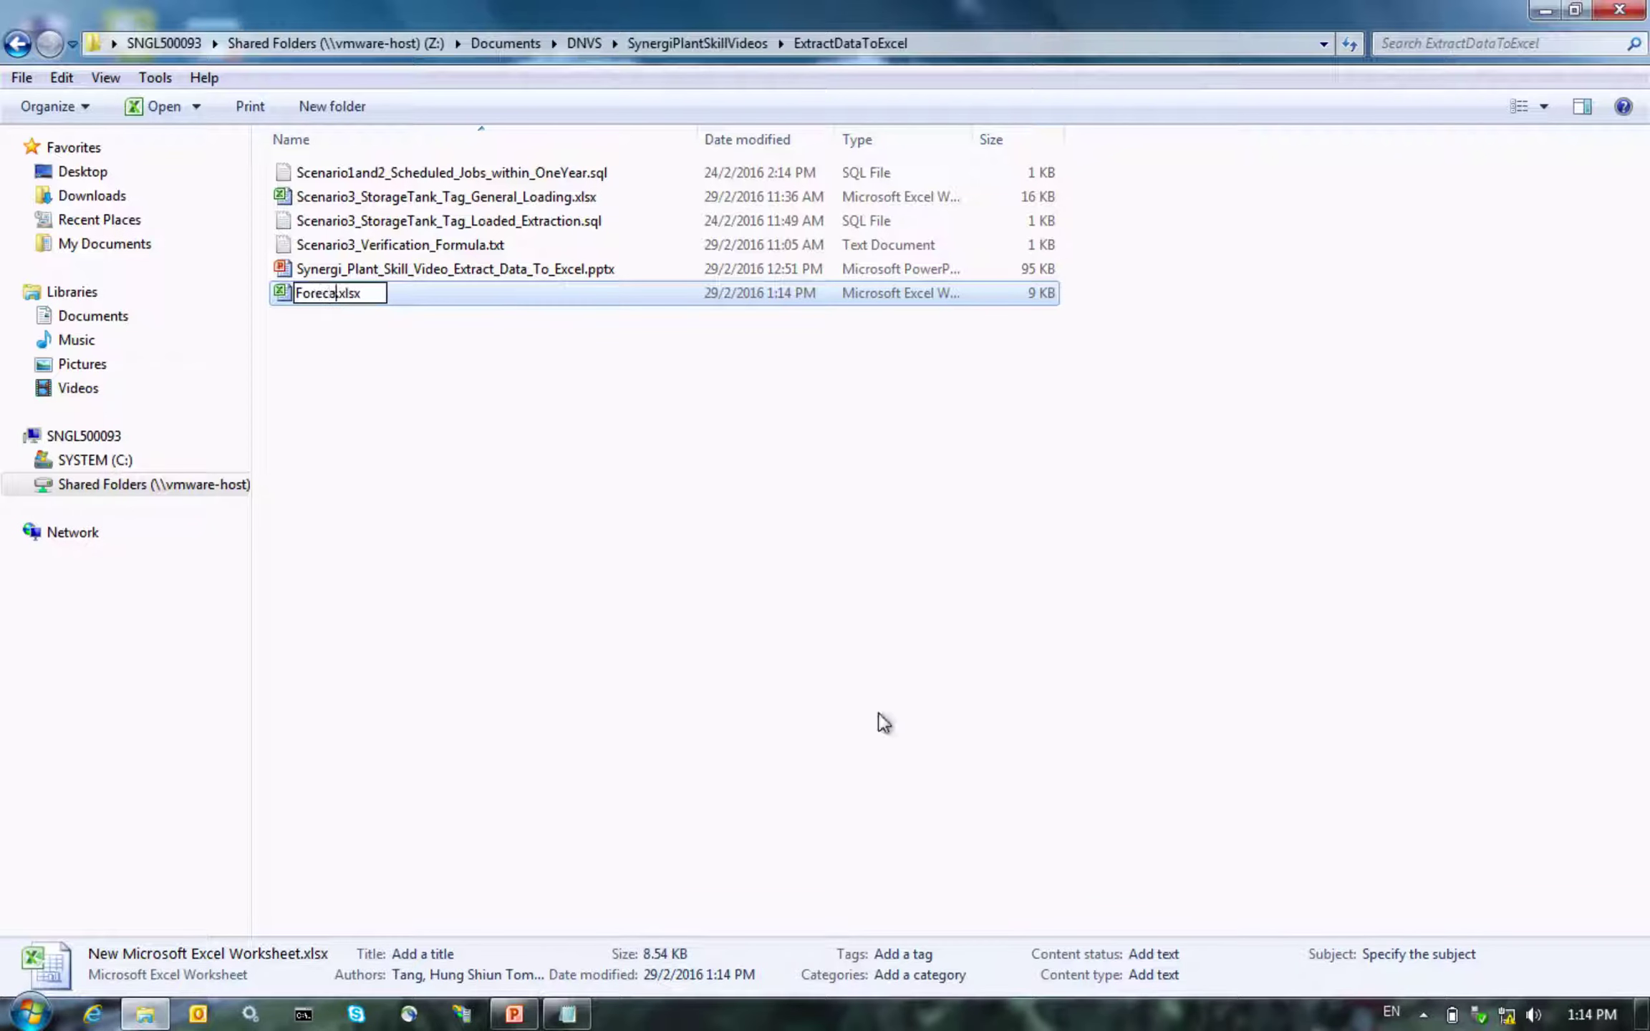
text( Schedules)
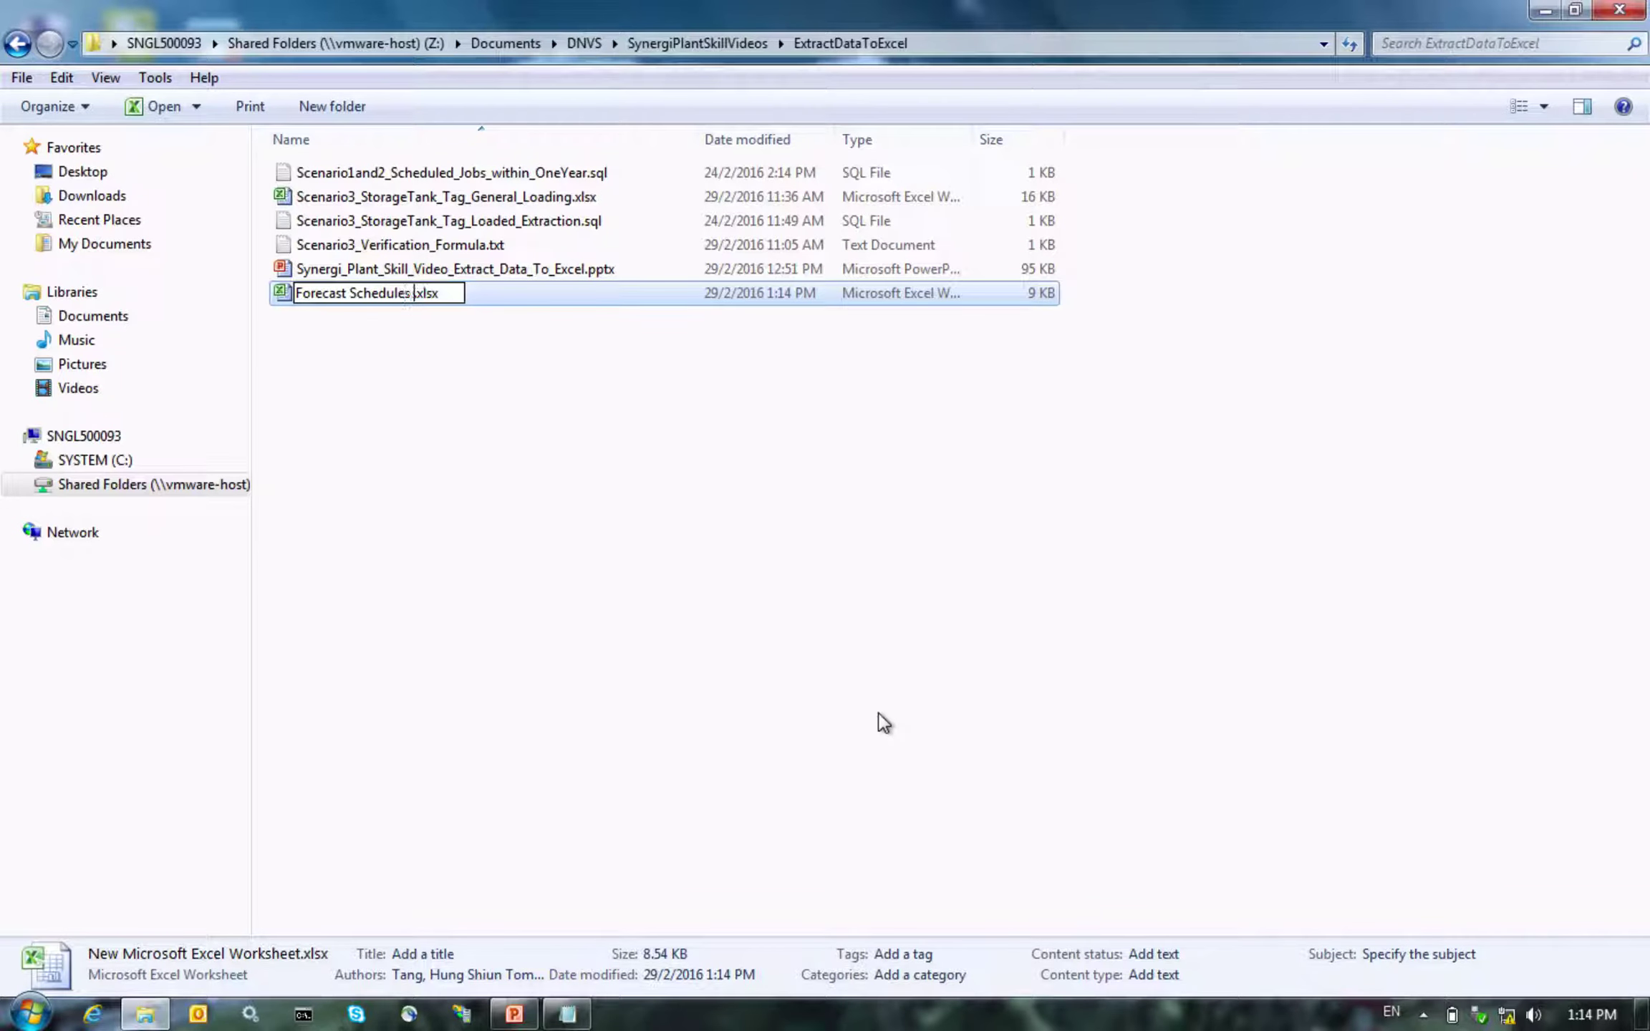
text( in 1 Year)
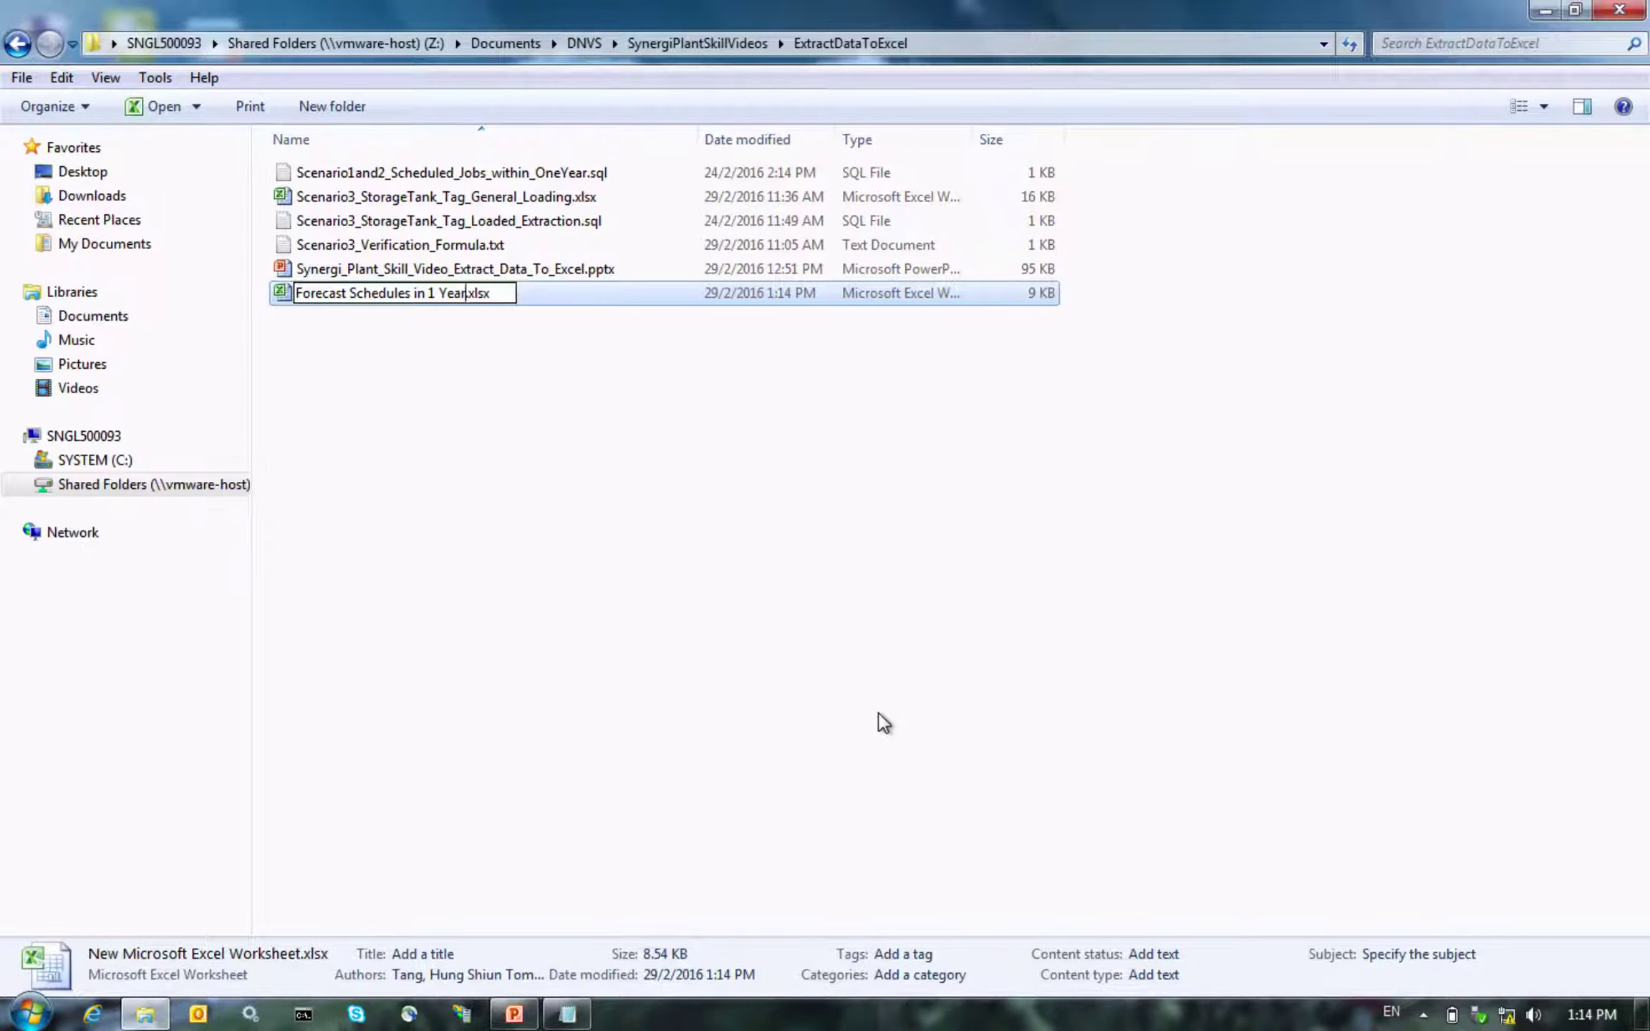
key(Return)
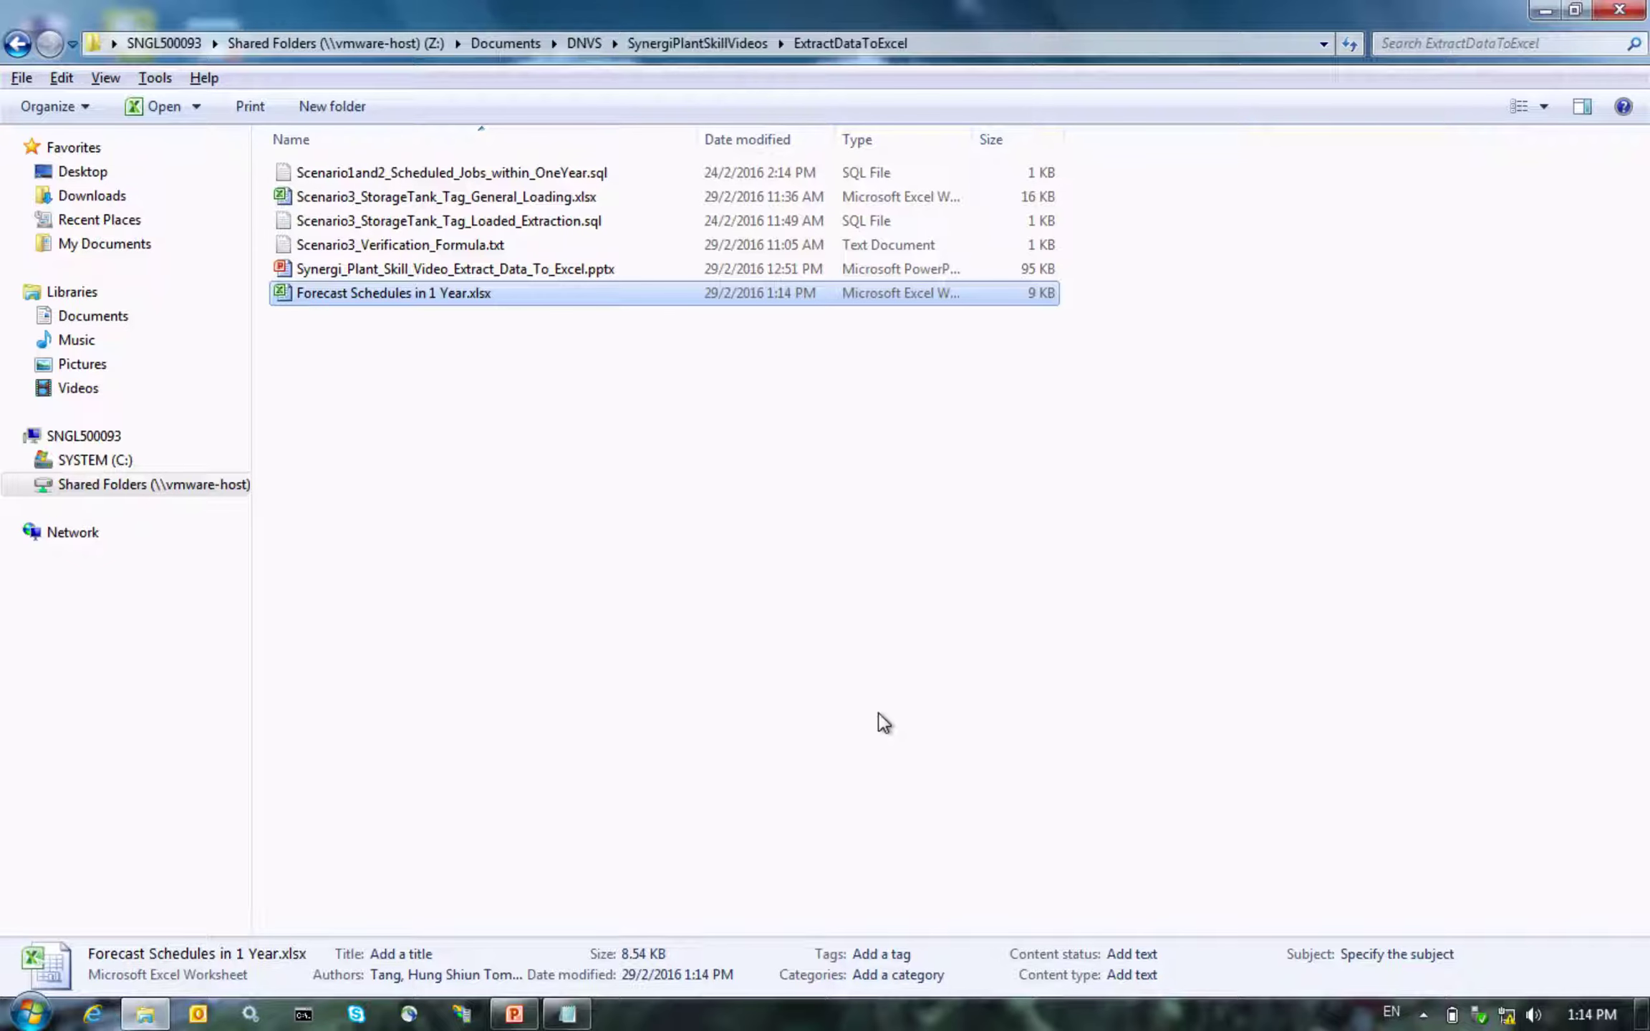
Open Forecast Schedules in 1 Year.xlsx and start a Data > From Other Sources > From Microsoft Query import
key(Return)
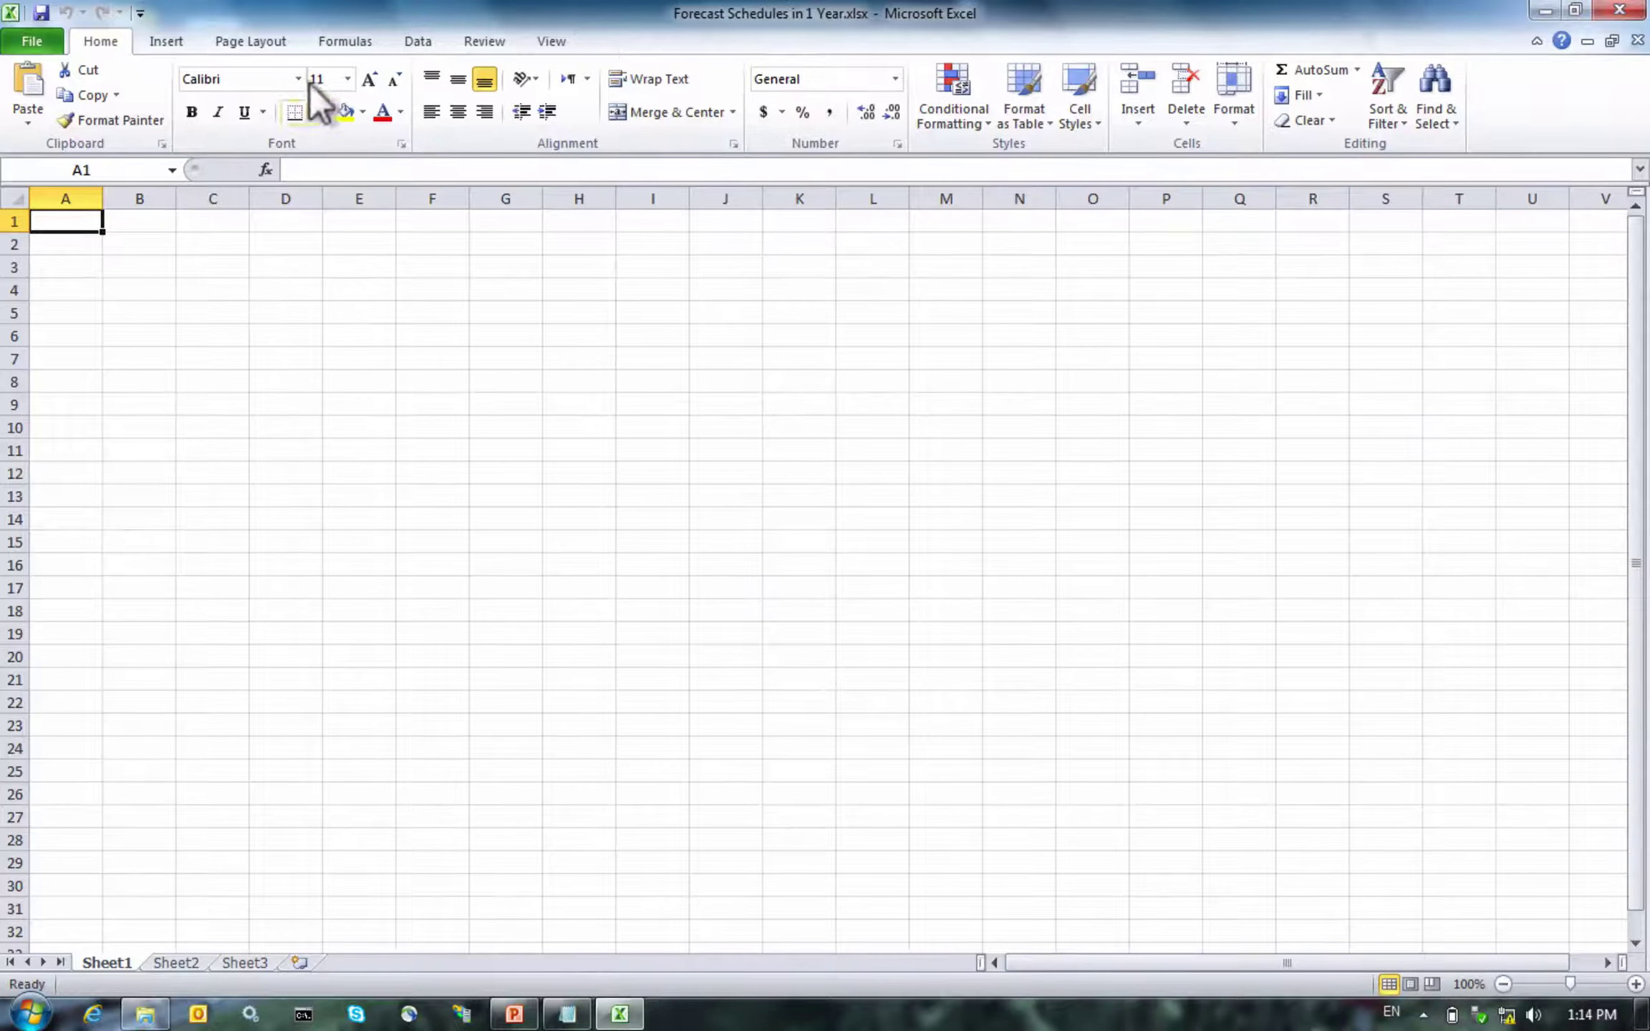
click(387, 36)
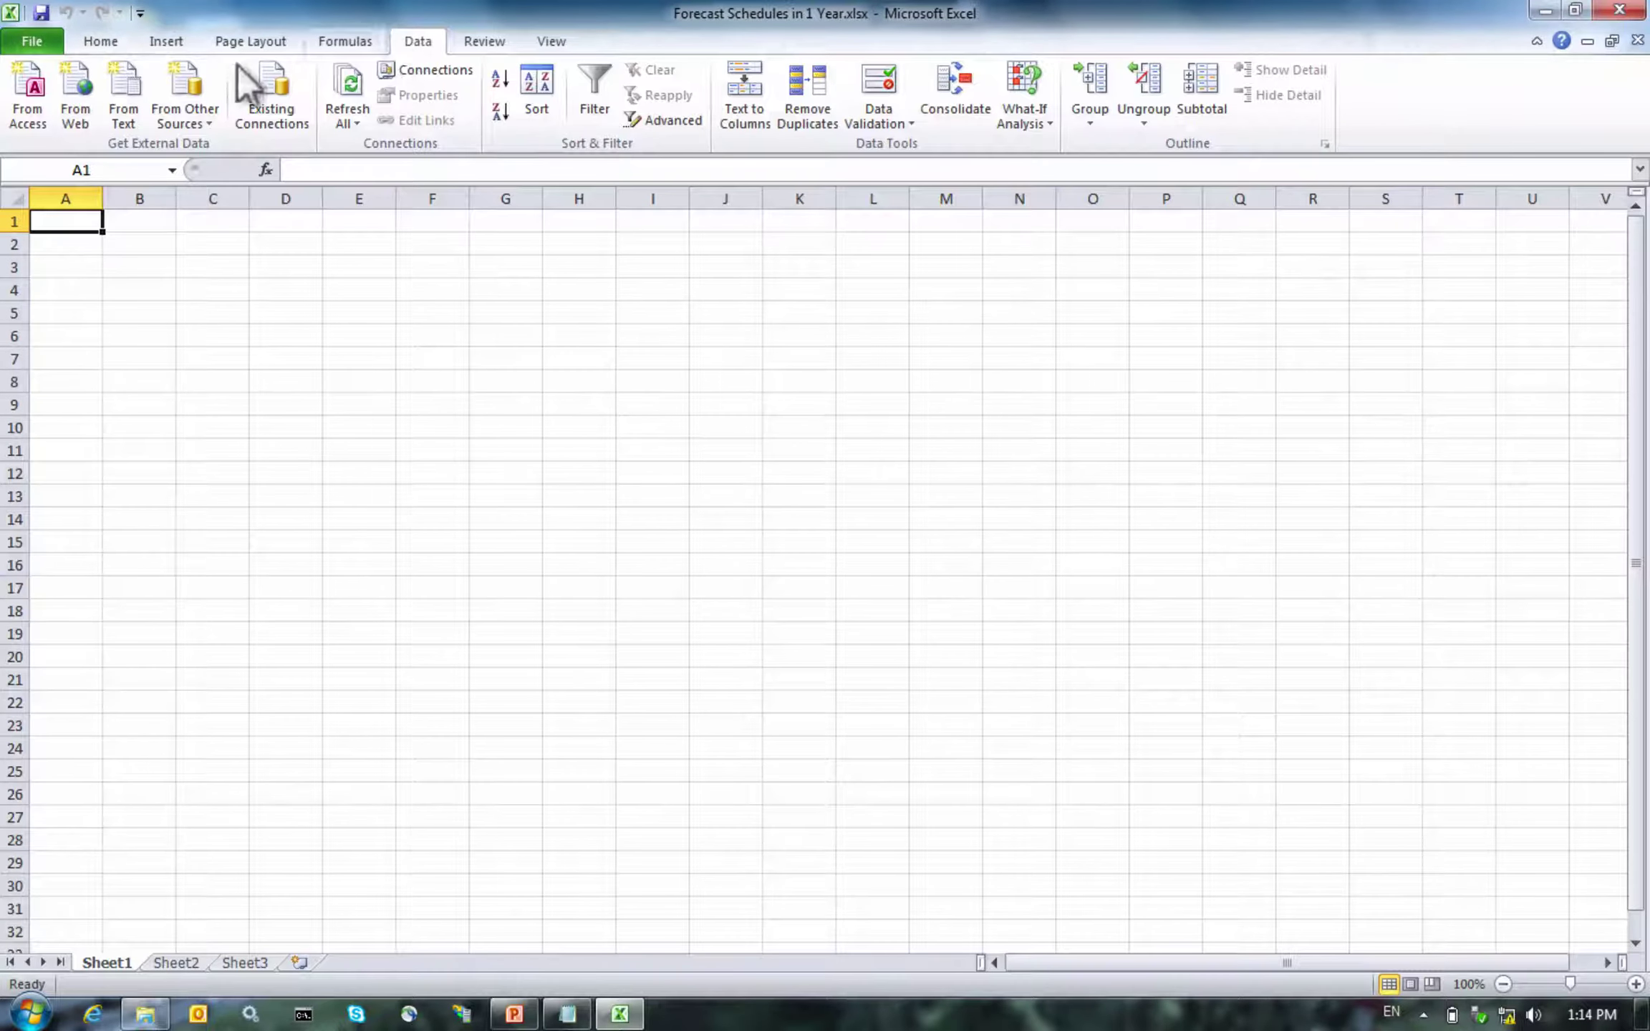
click(170, 121)
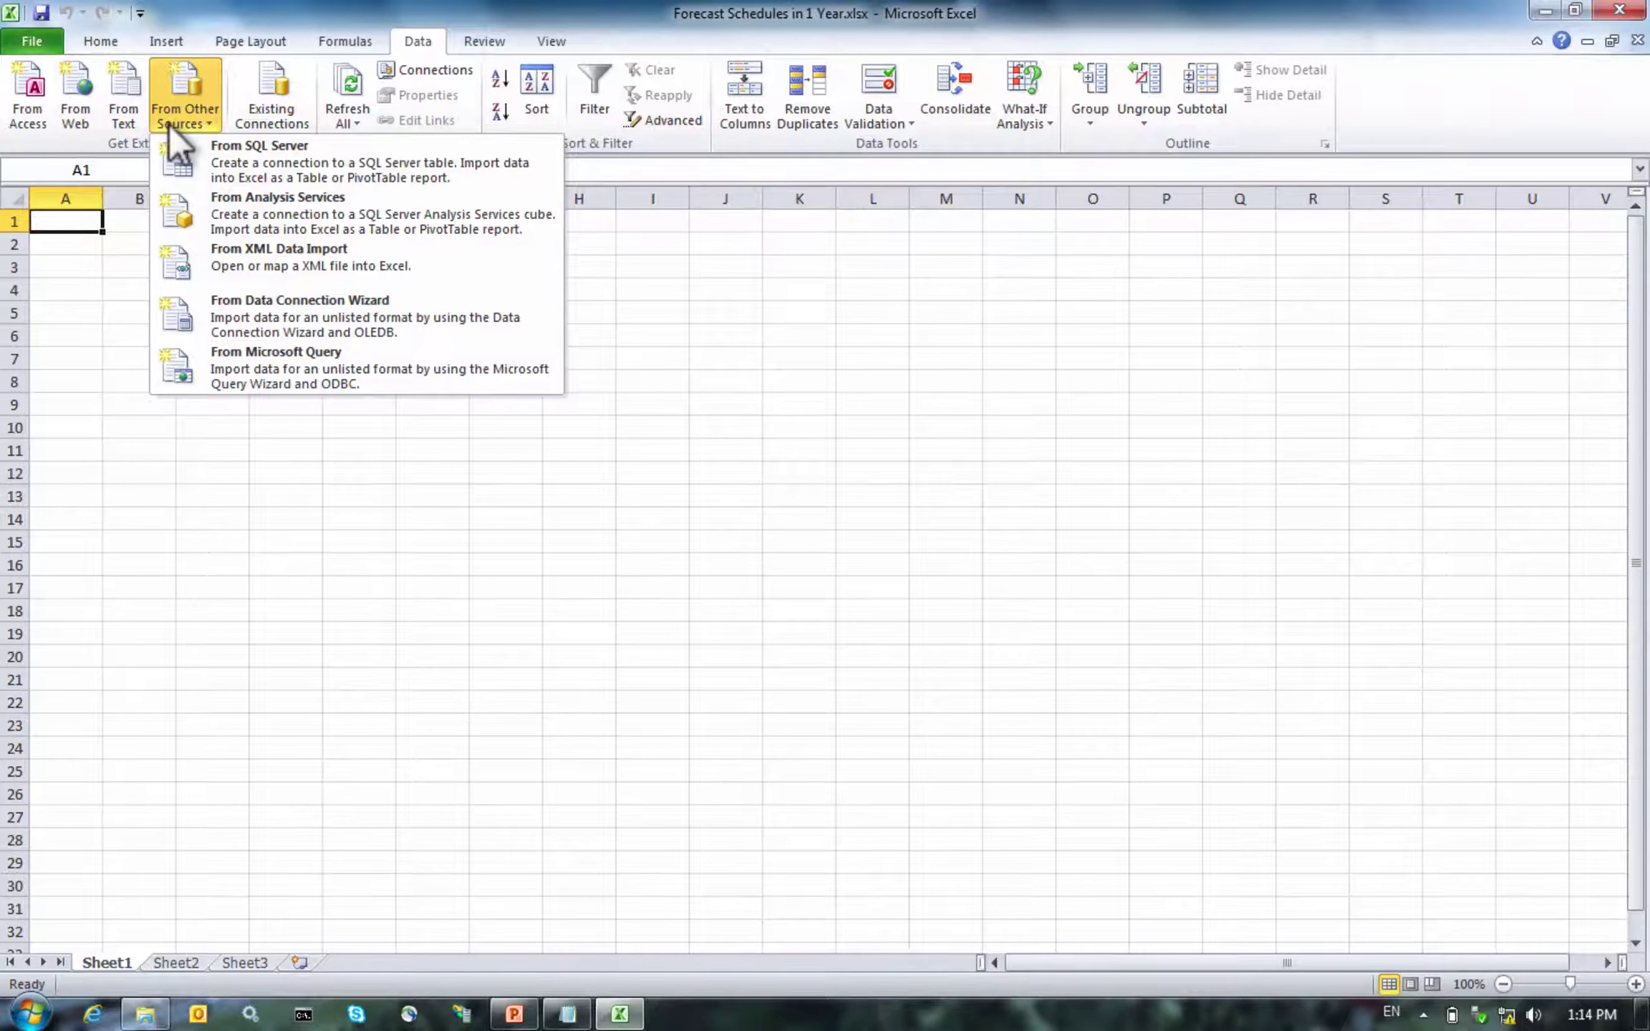
click(249, 365)
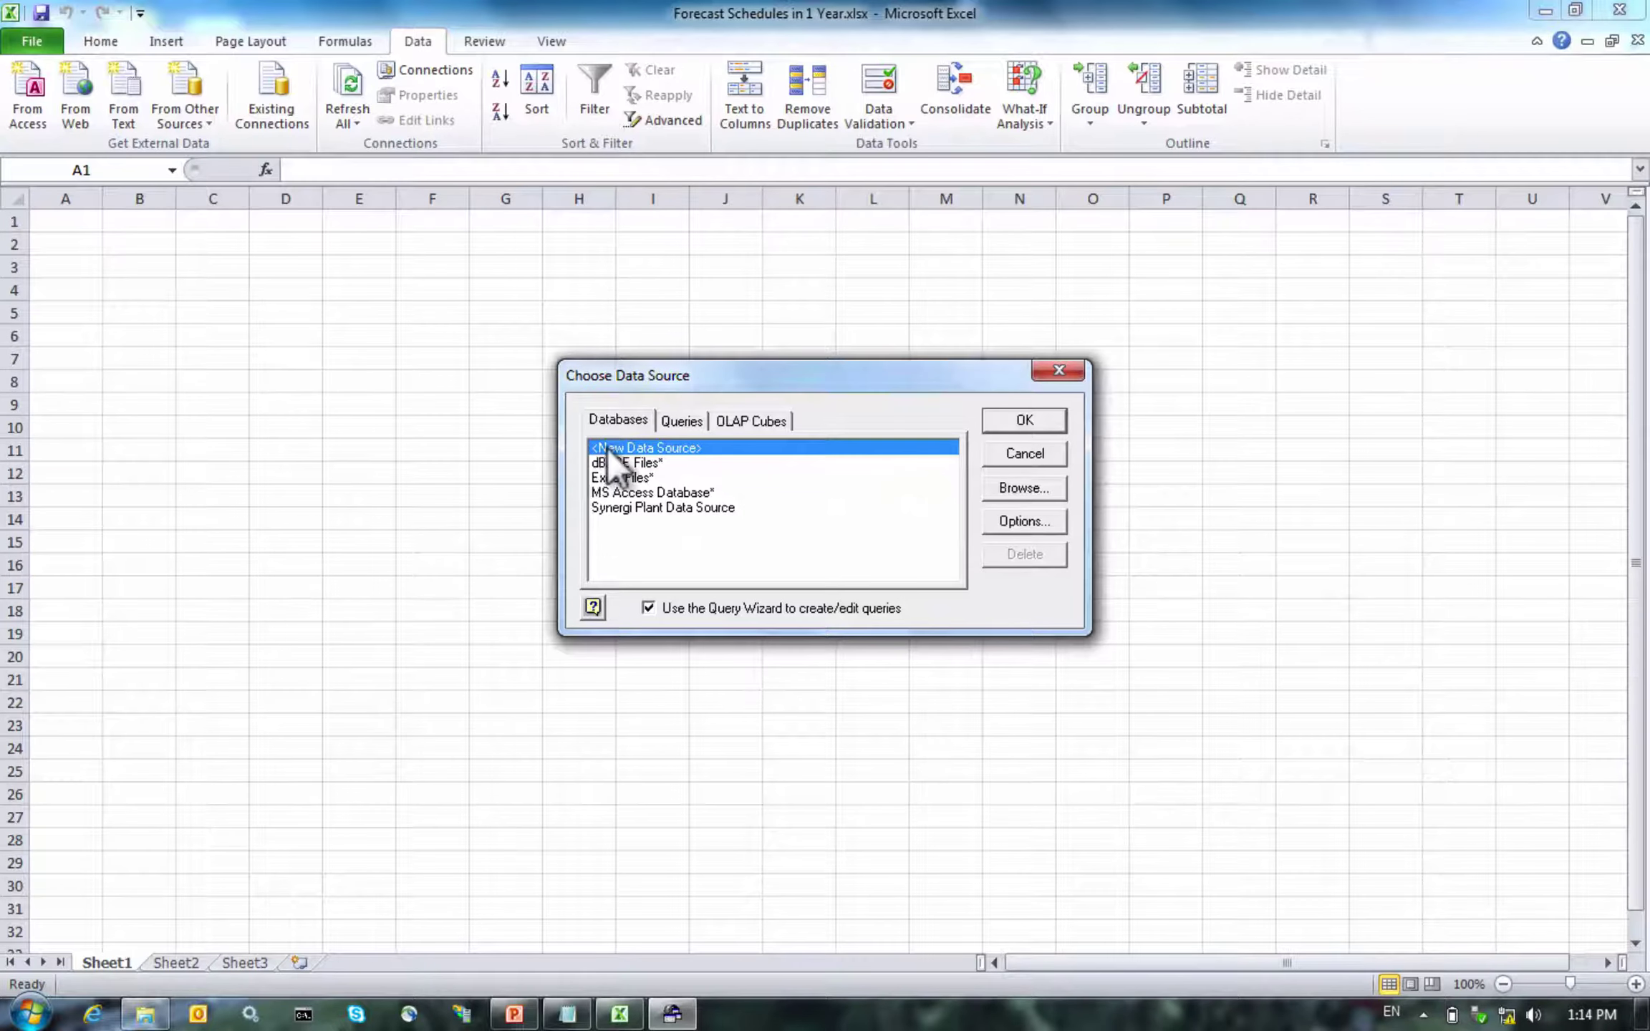
Define a new data source 'Synergi Plant Excel Demo' using the Oracle in OraClient12Home1_32bit driver
click(992, 419)
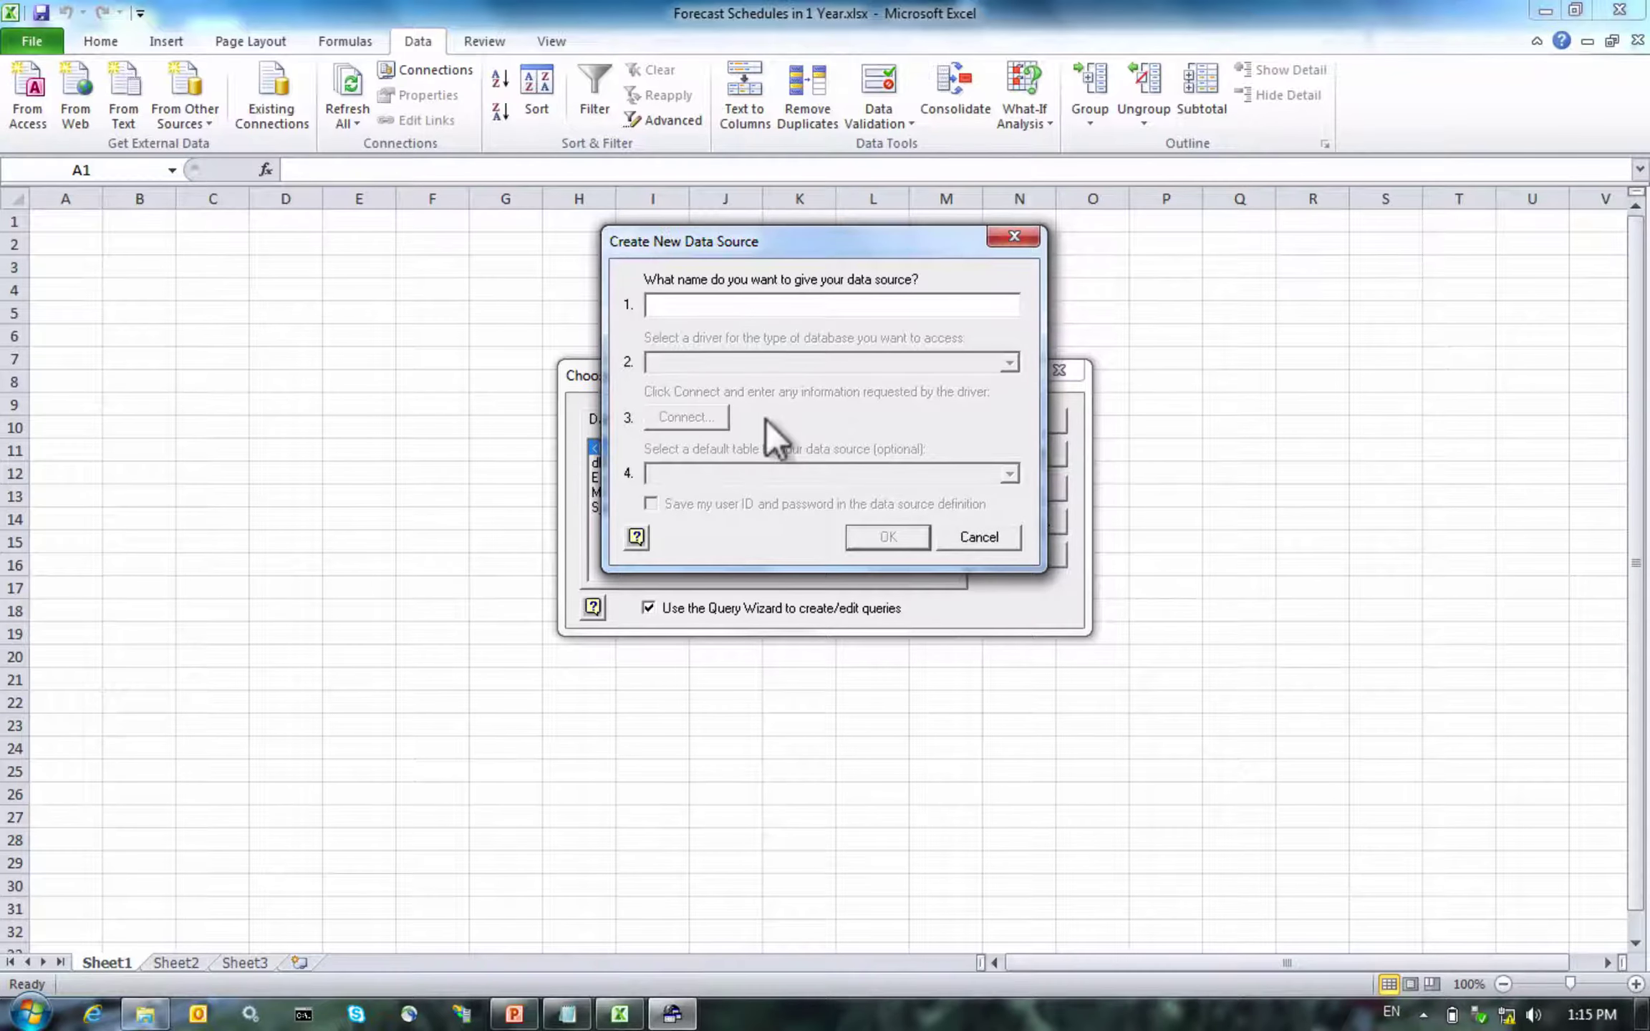
text(Sy)
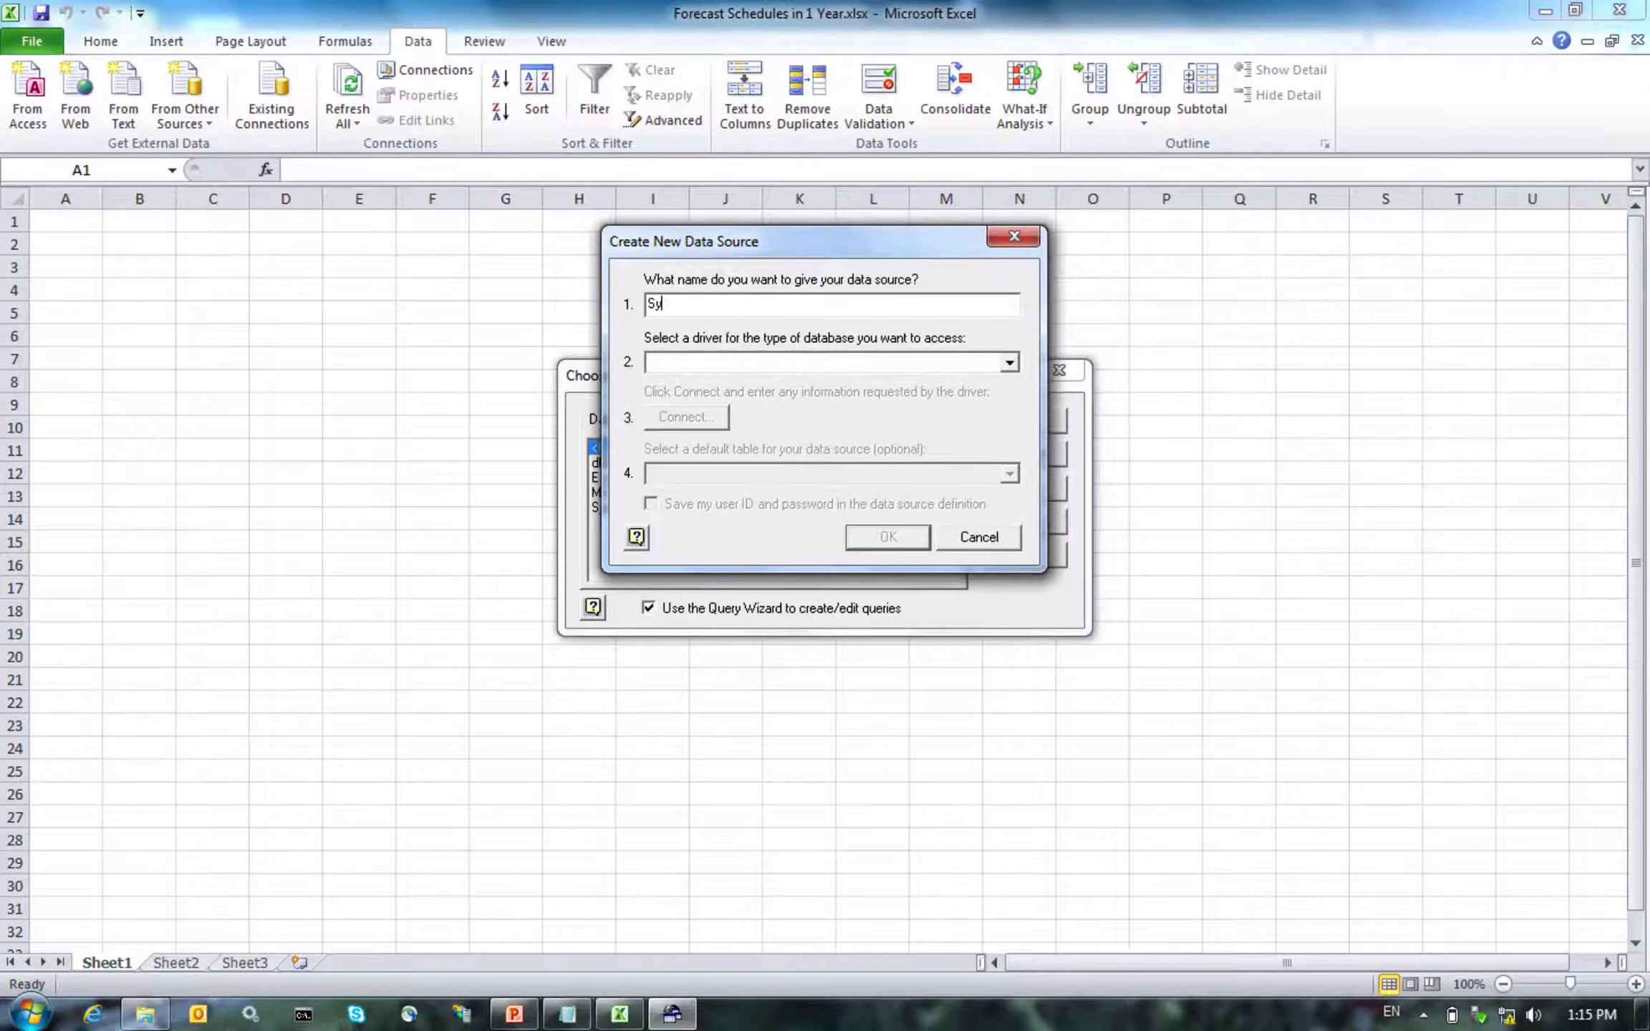
text(nergi Plant Excel Demo)
click(981, 358)
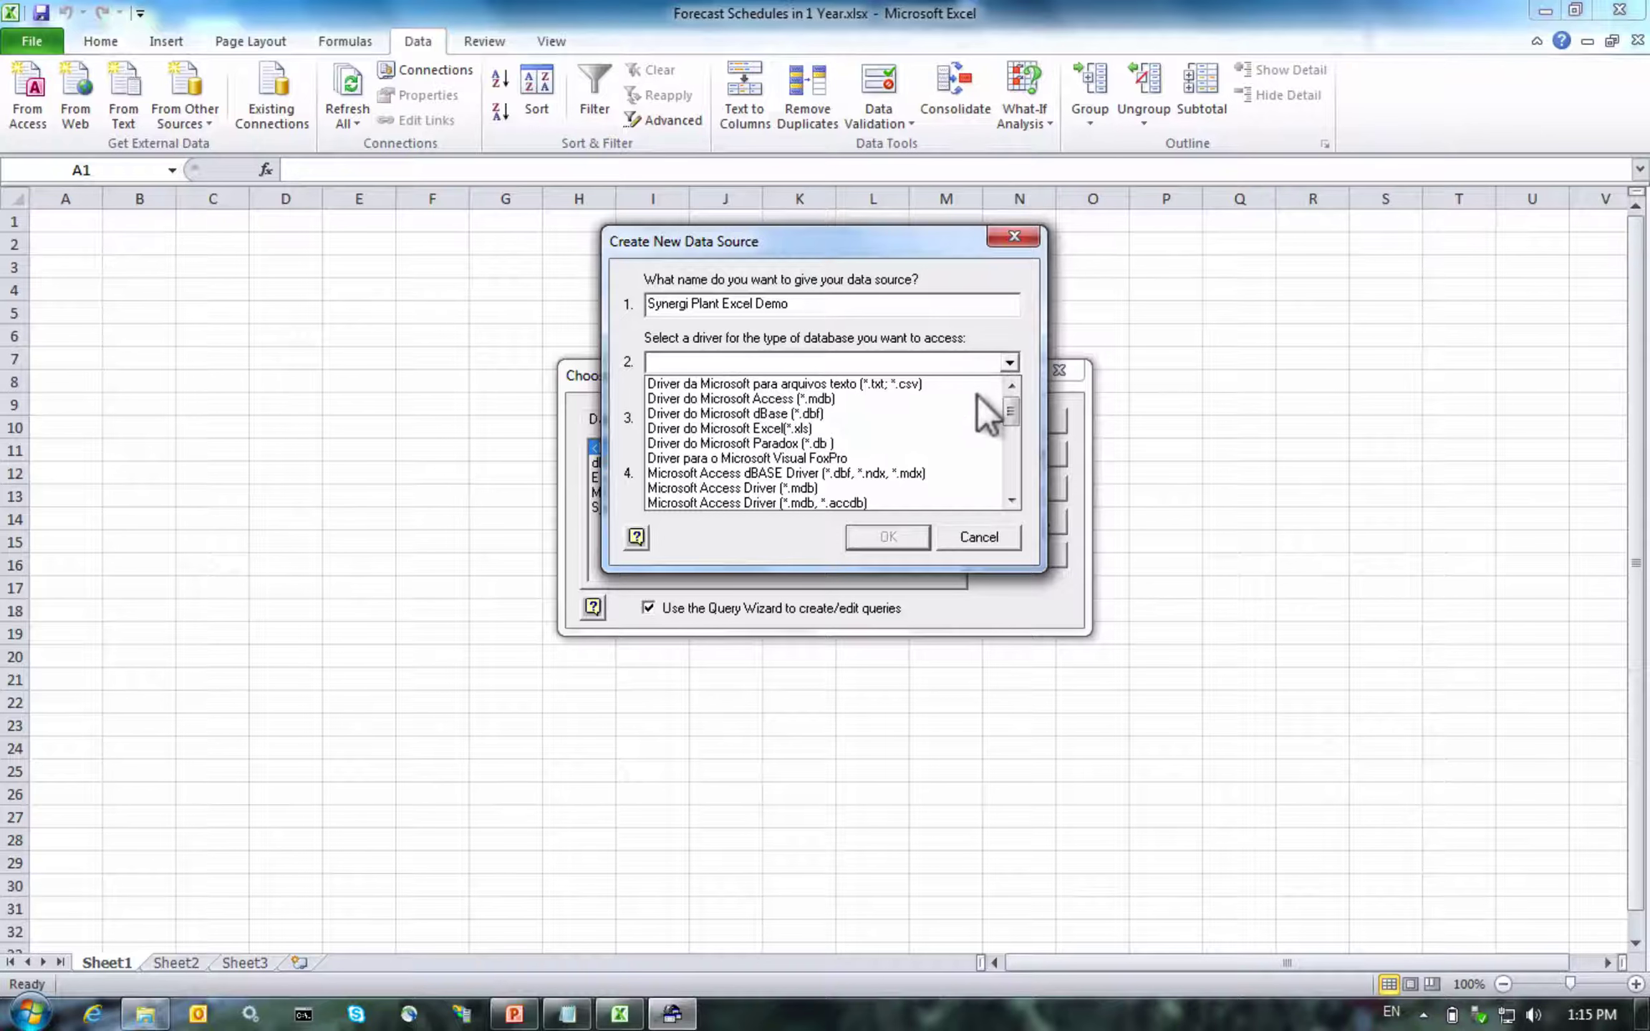
scroll(976, 406, down, 5)
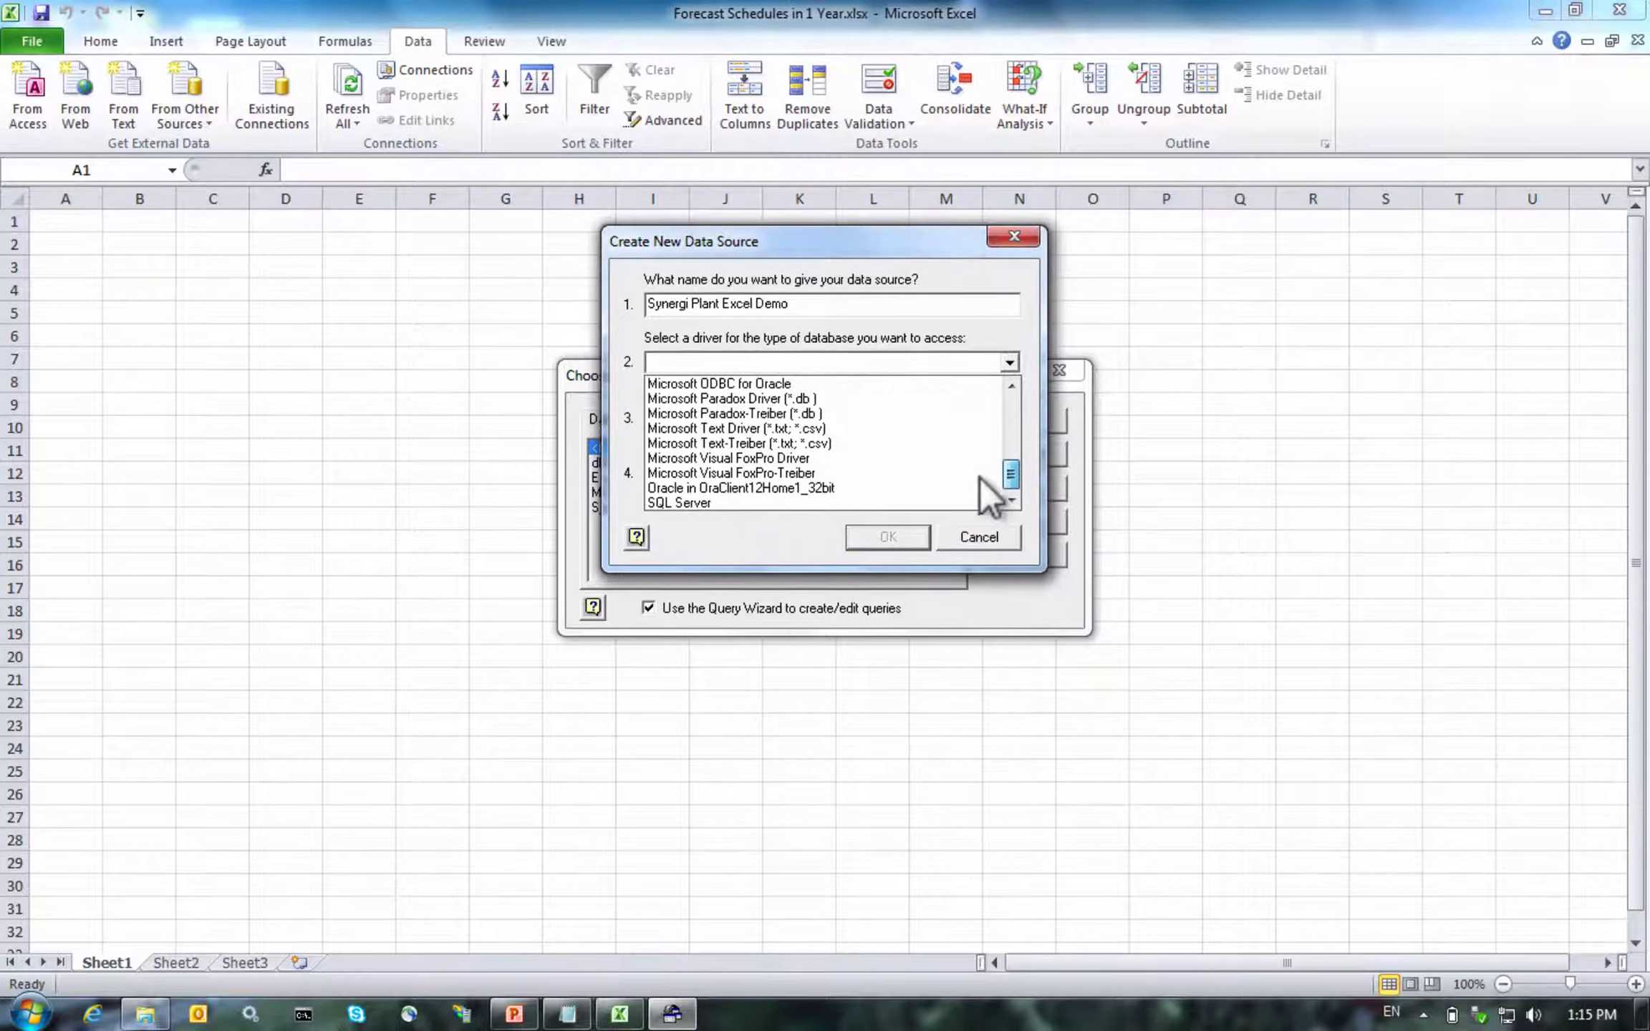
click(815, 490)
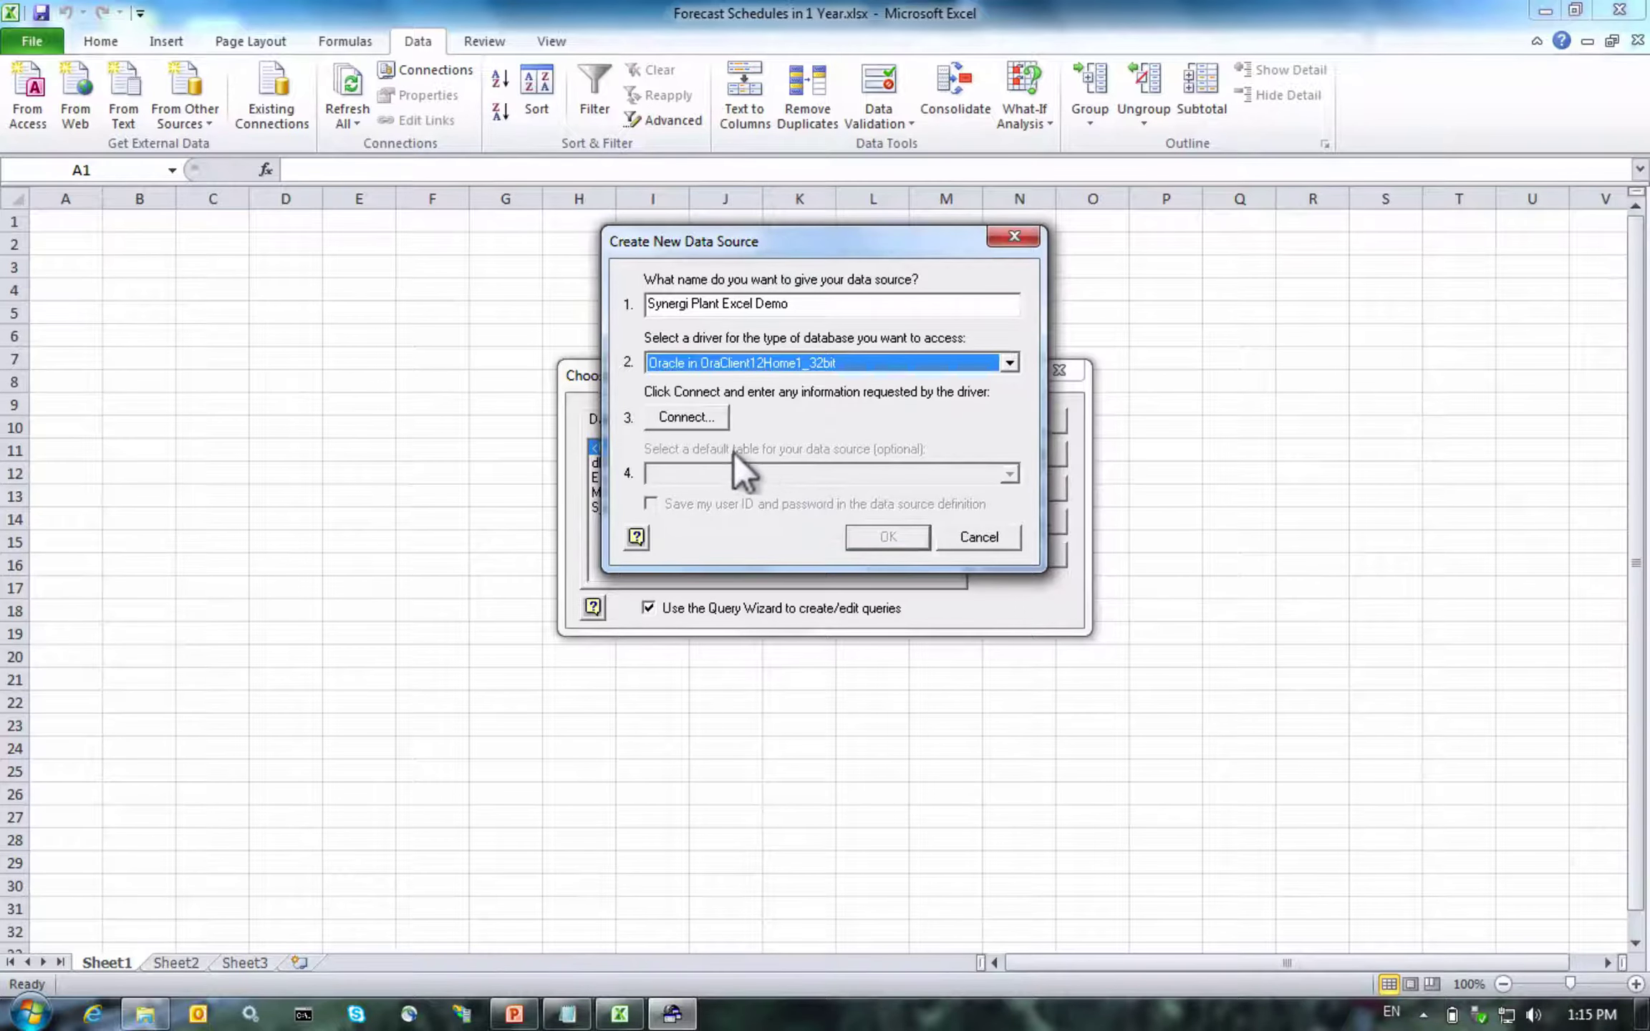
Connect to service XE with the database login and save the user ID and password
click(665, 421)
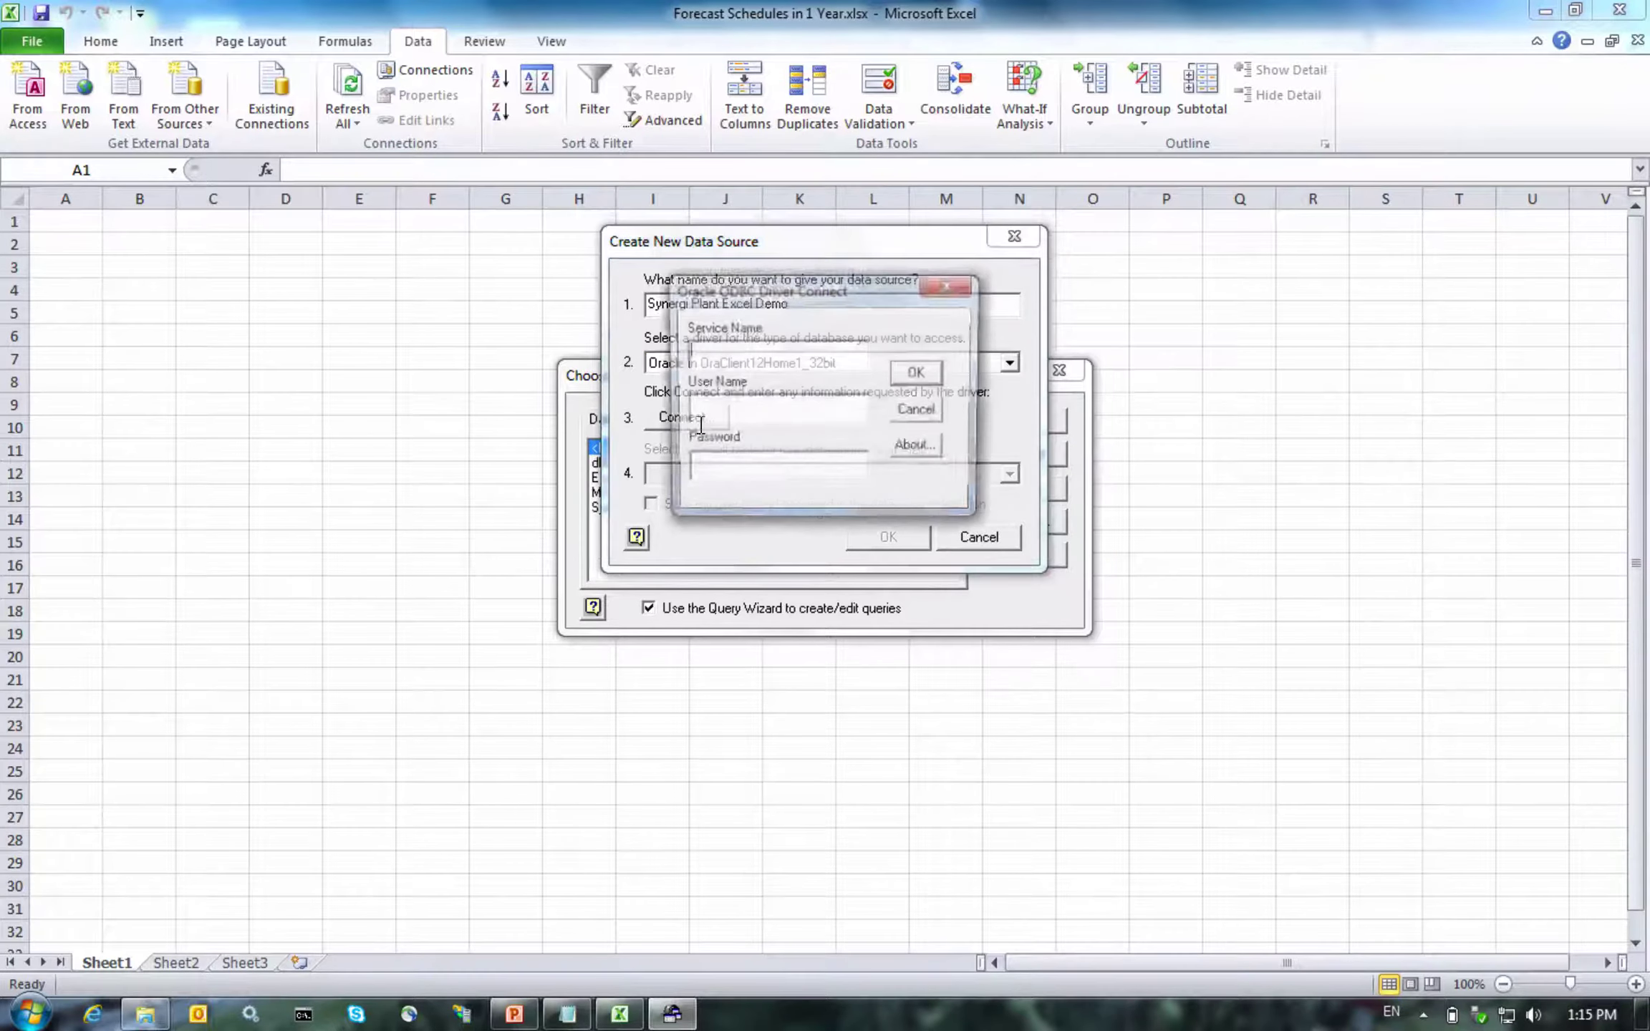
text(XE)
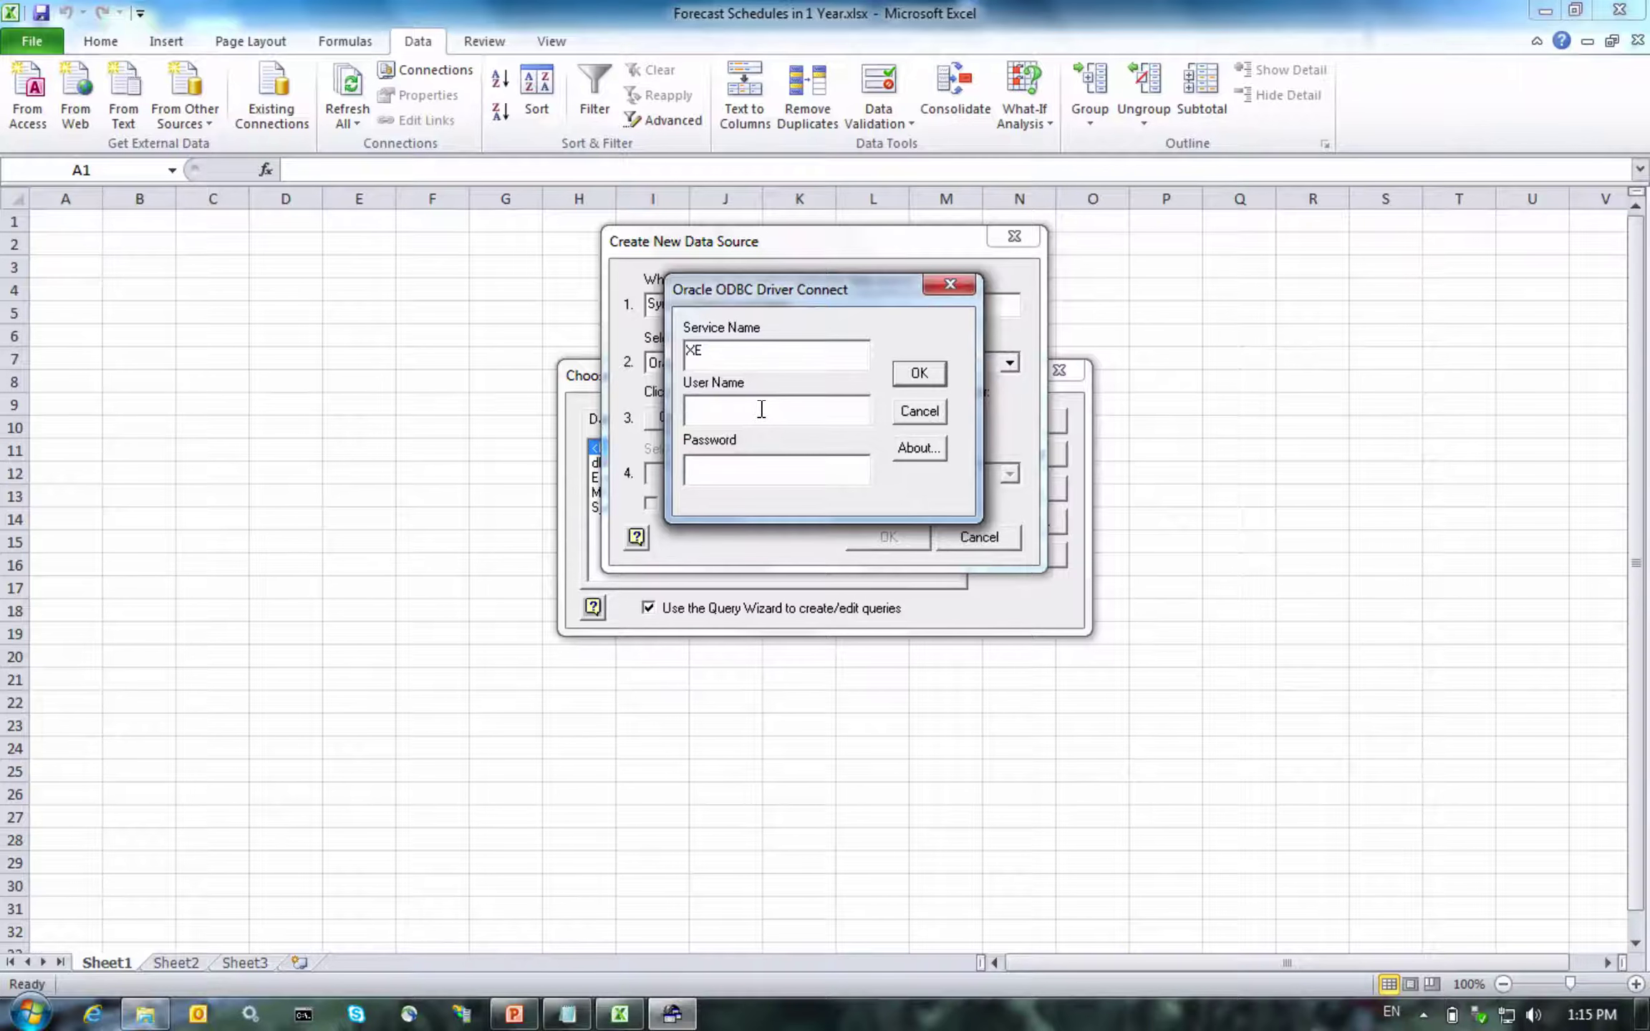
text(SYNERGIPLA)
text(NT)
text(********)
click(916, 373)
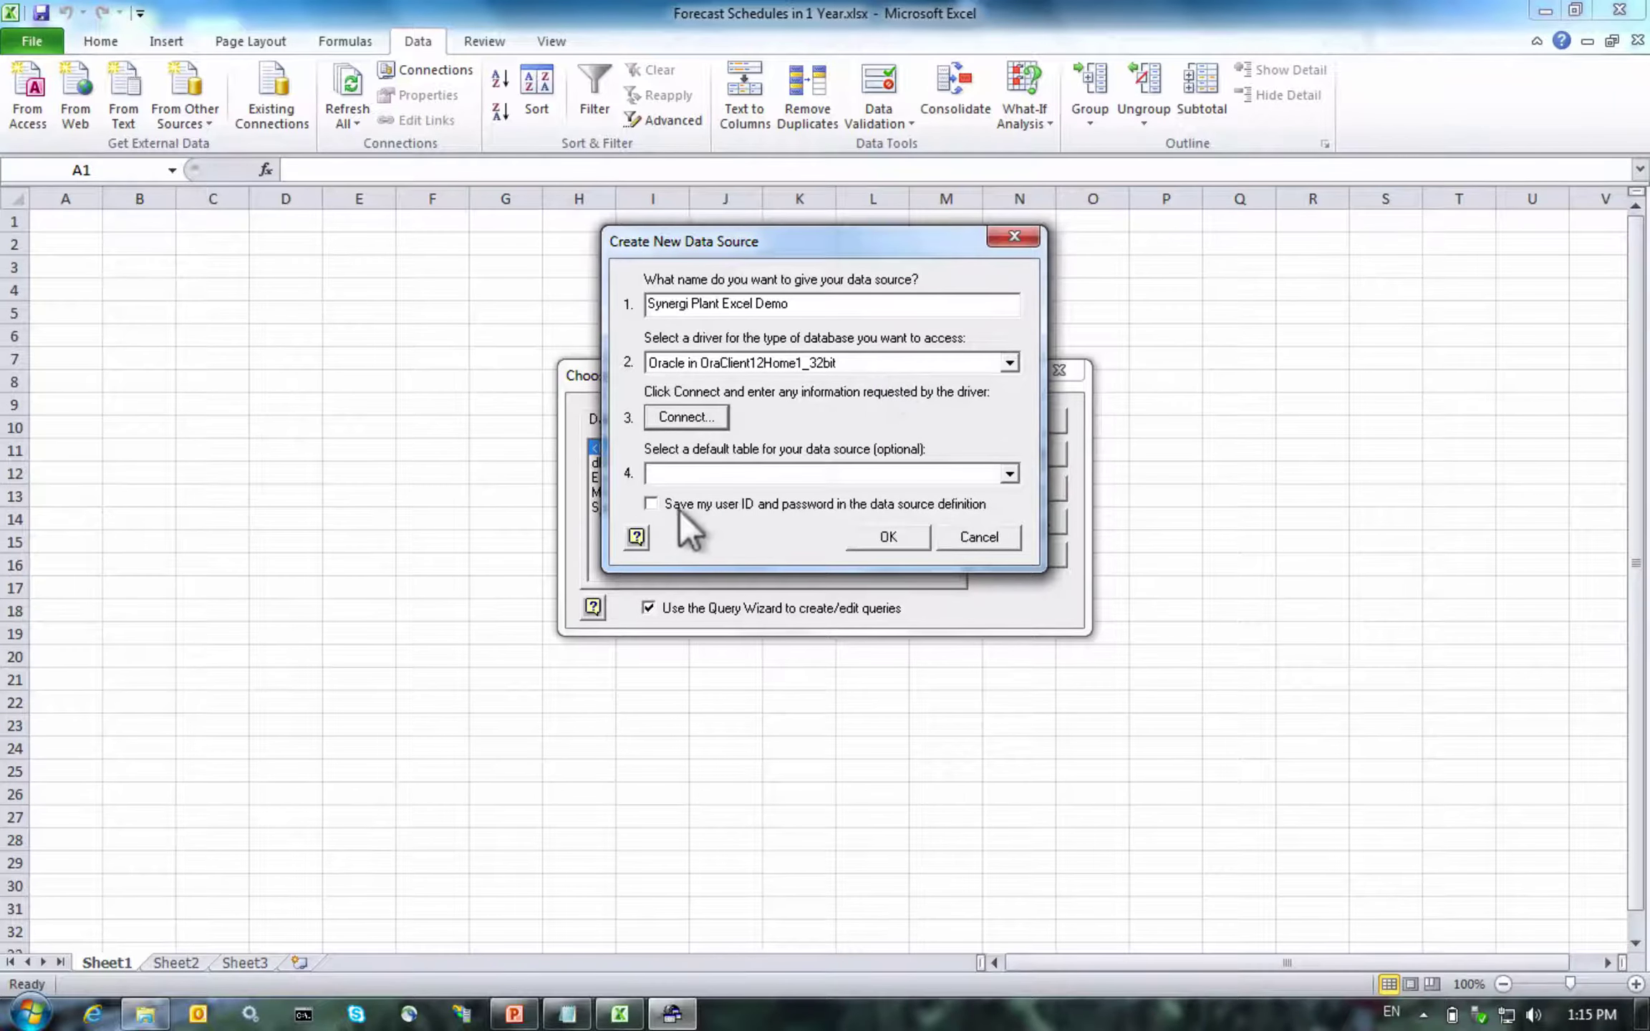
click(651, 504)
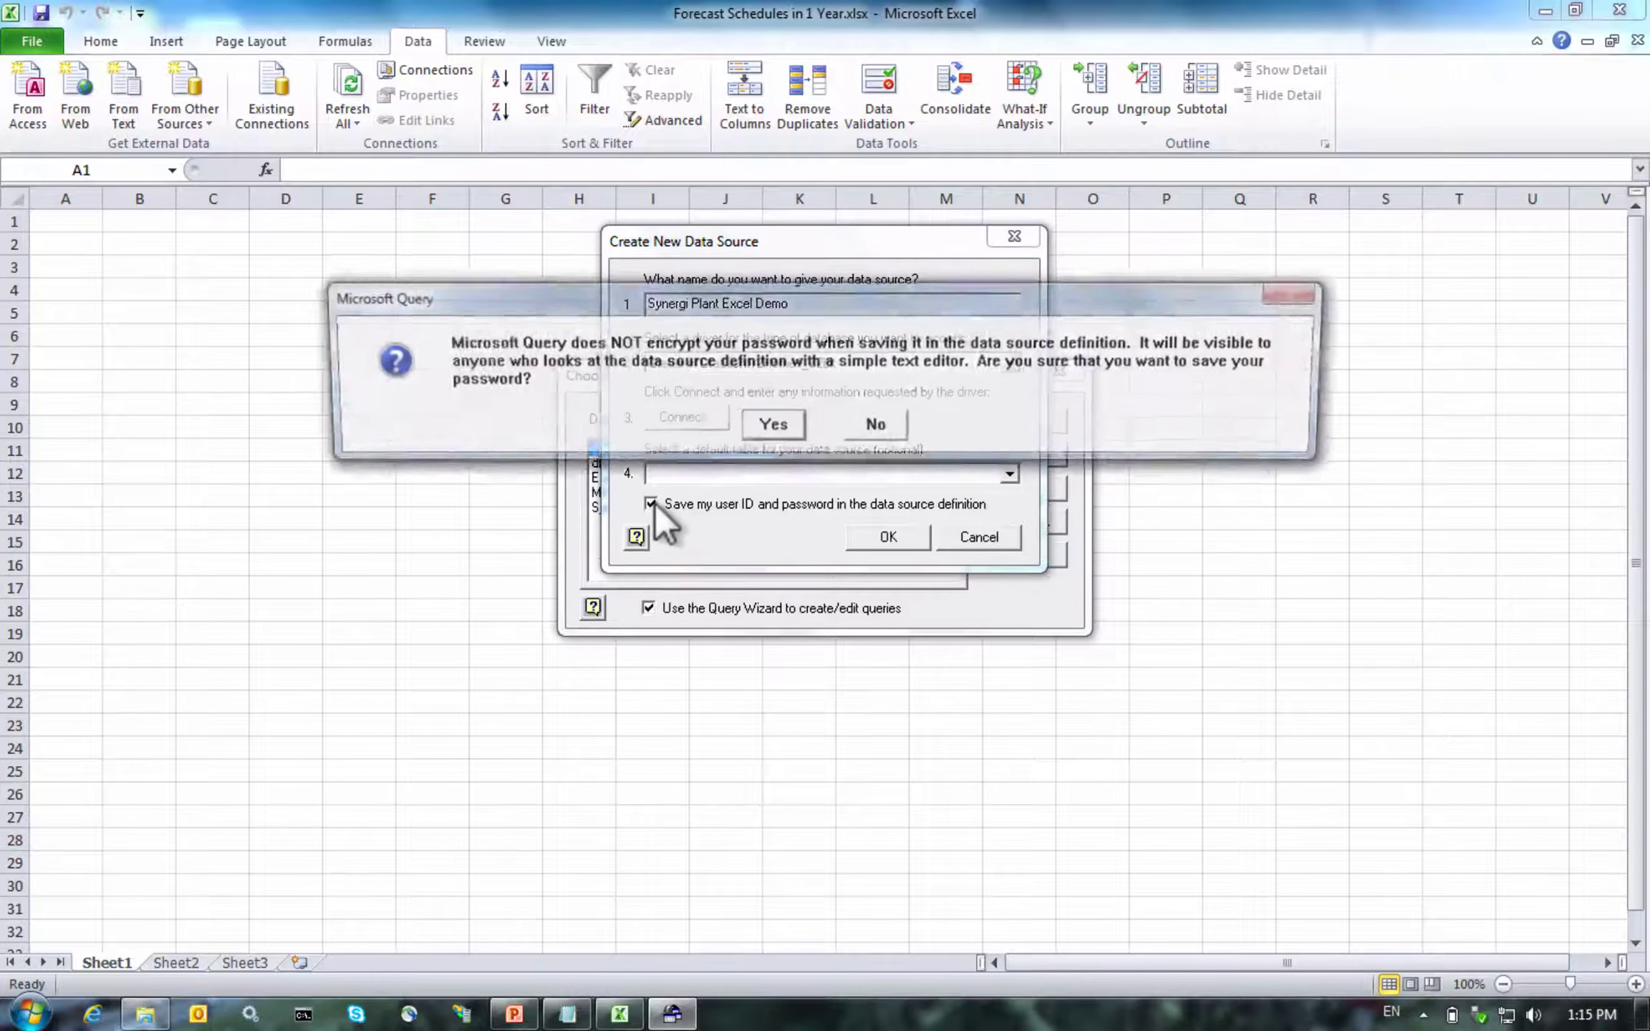
click(763, 427)
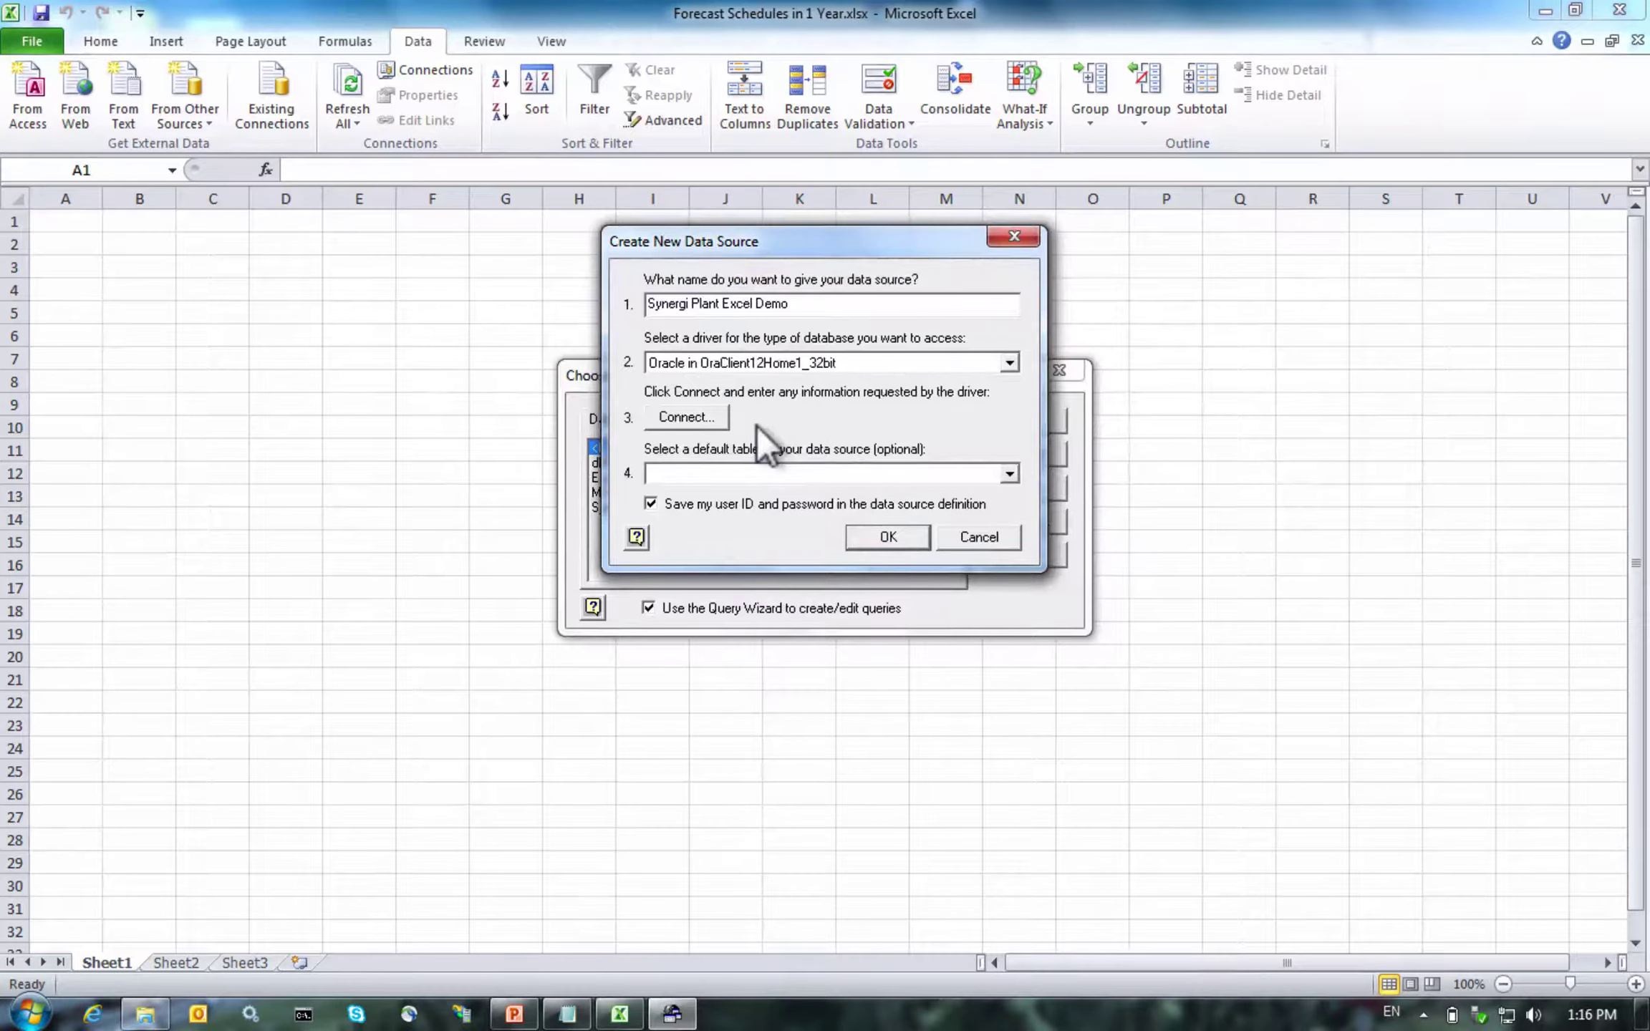
click(856, 532)
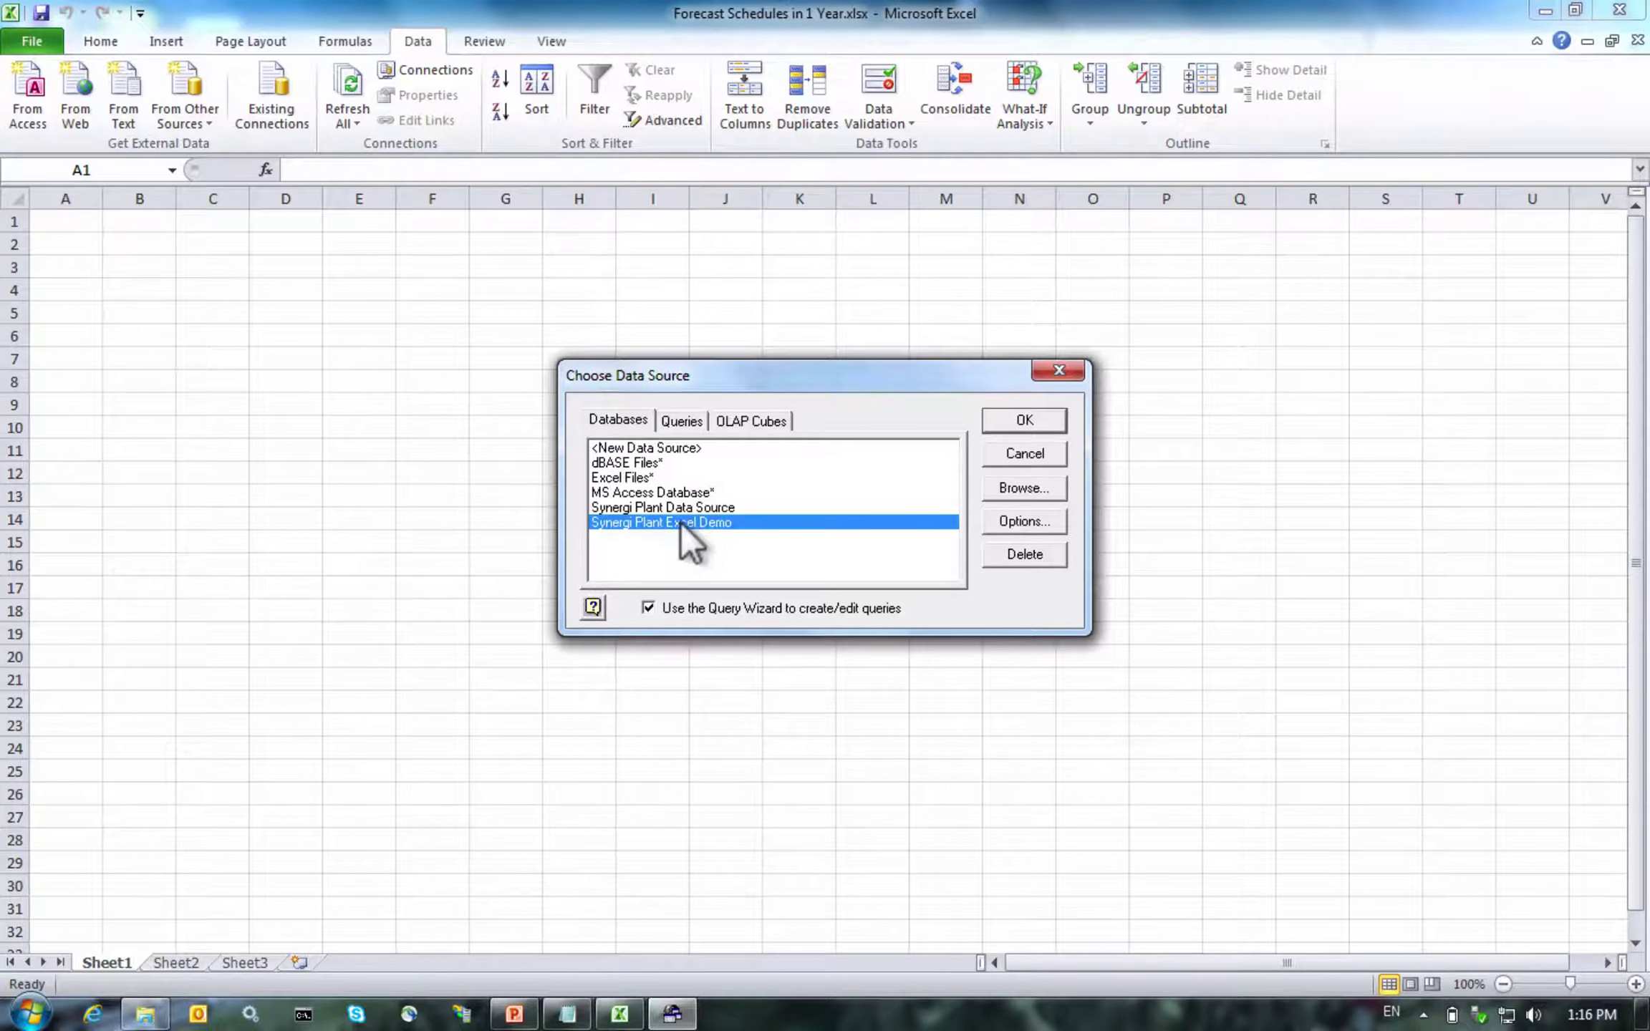
Connect to Synergi Plant Excel Demo, skip the Query Wizard columns, and continue editing in Microsoft Query
click(992, 415)
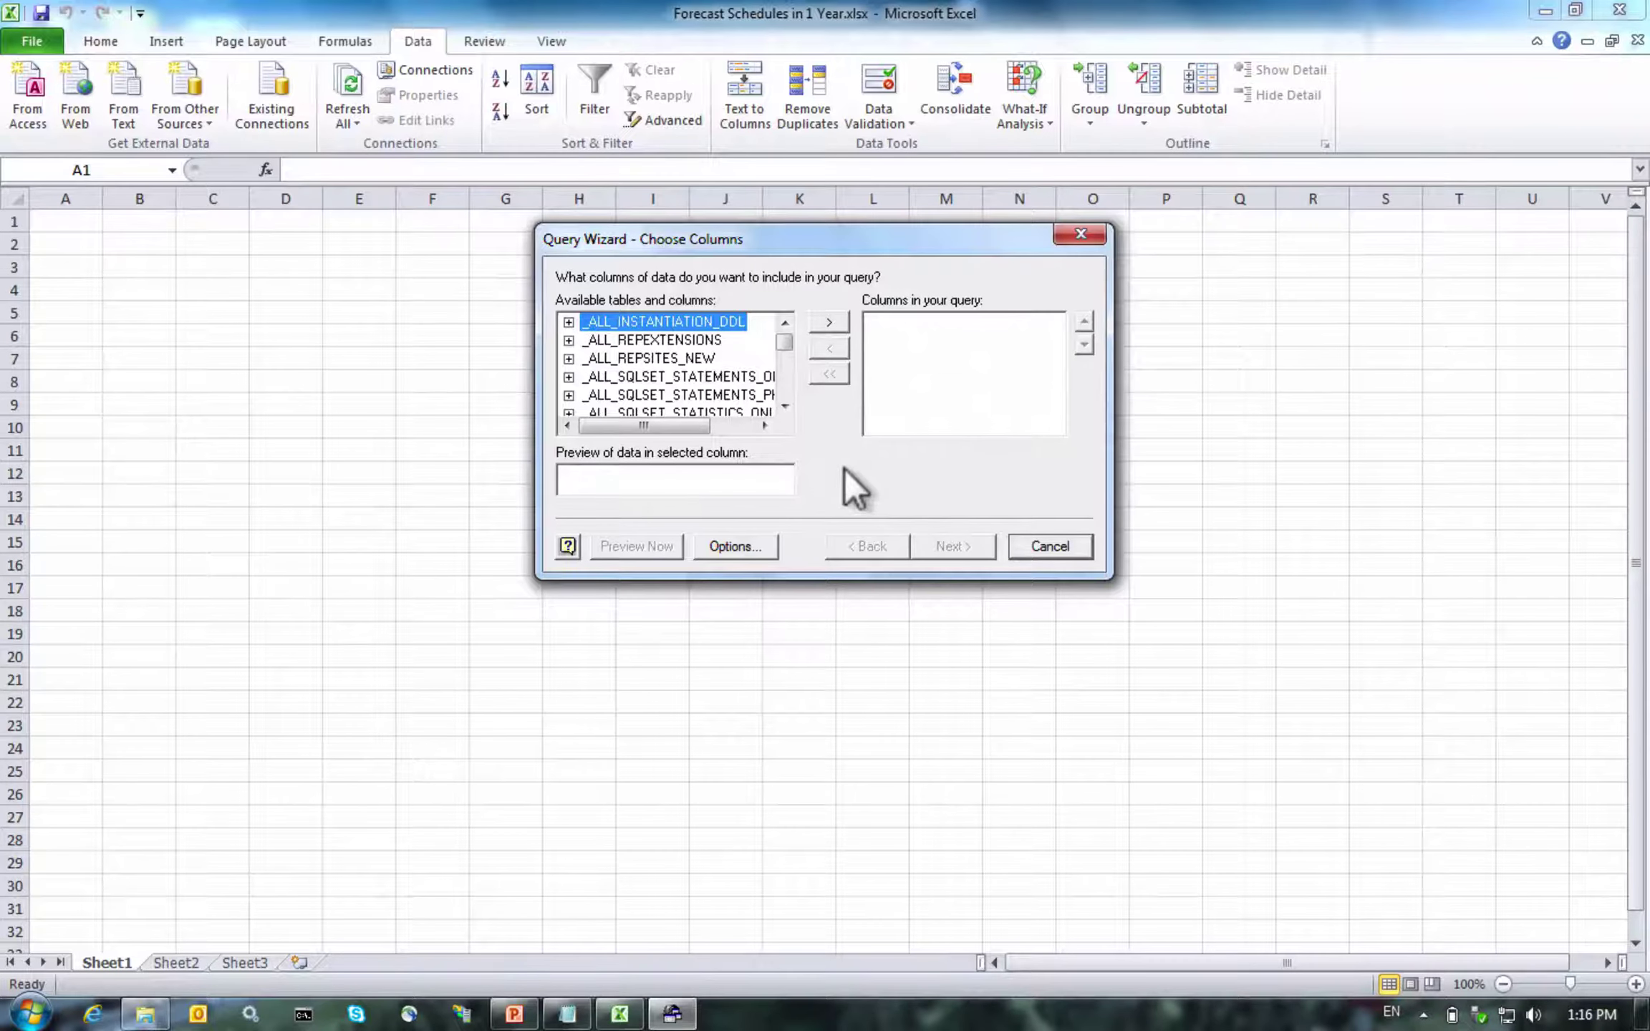
click(1038, 548)
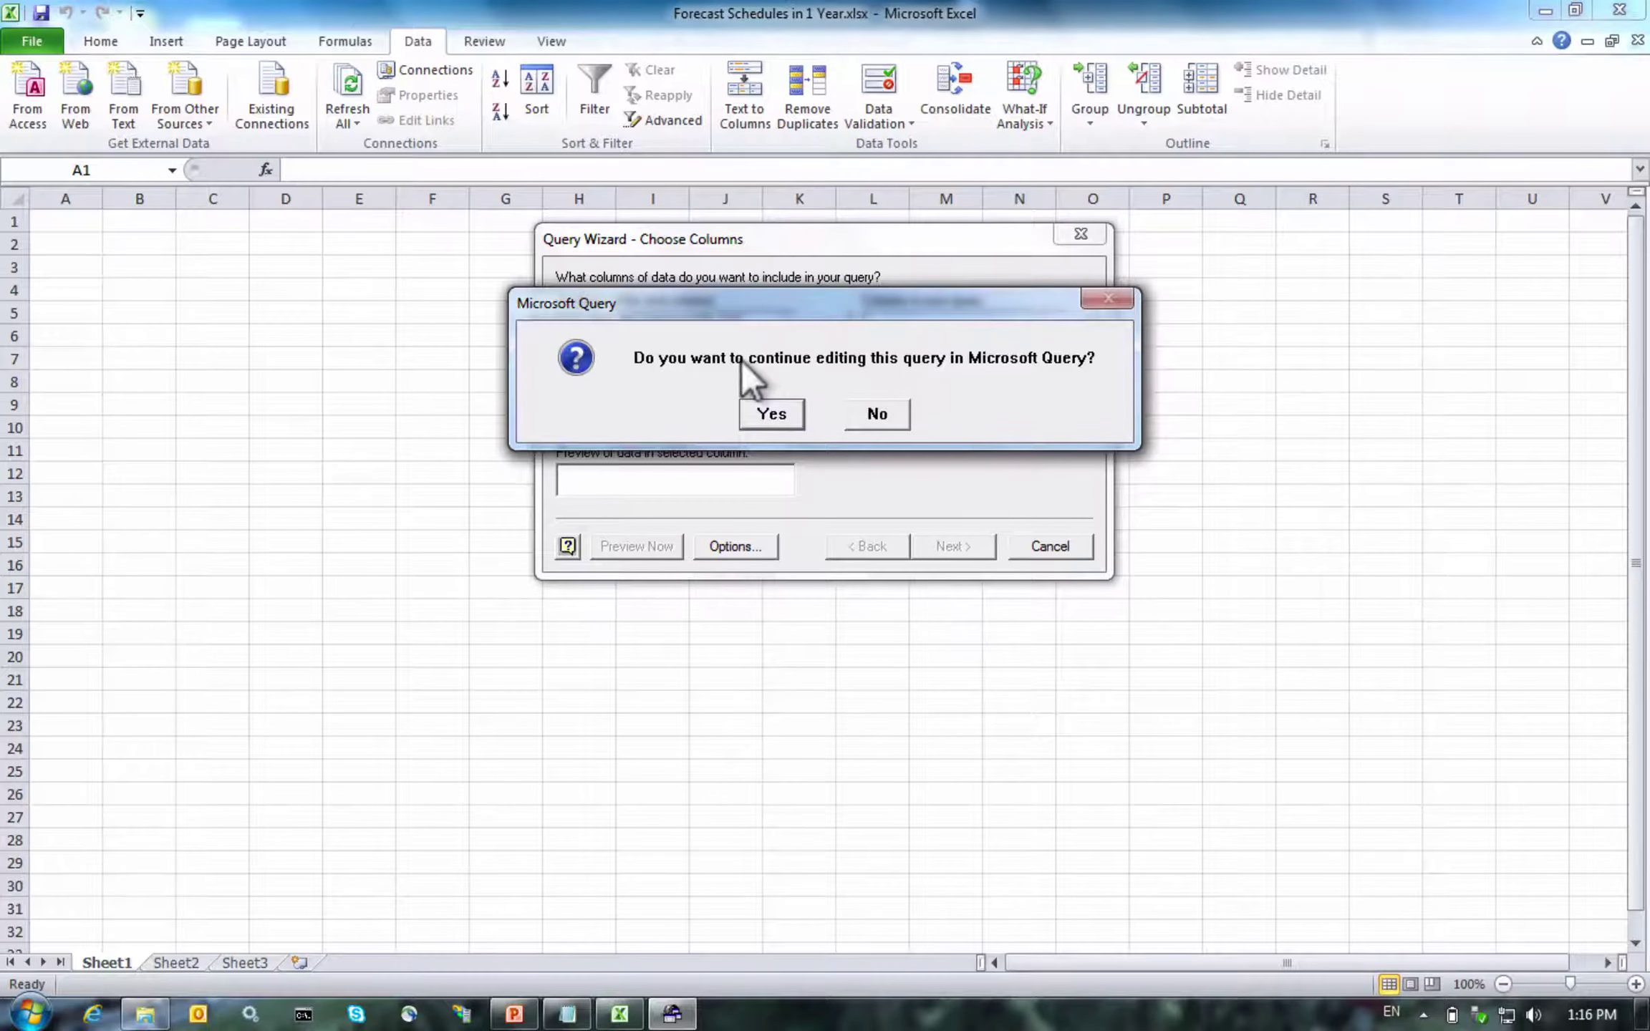
click(745, 413)
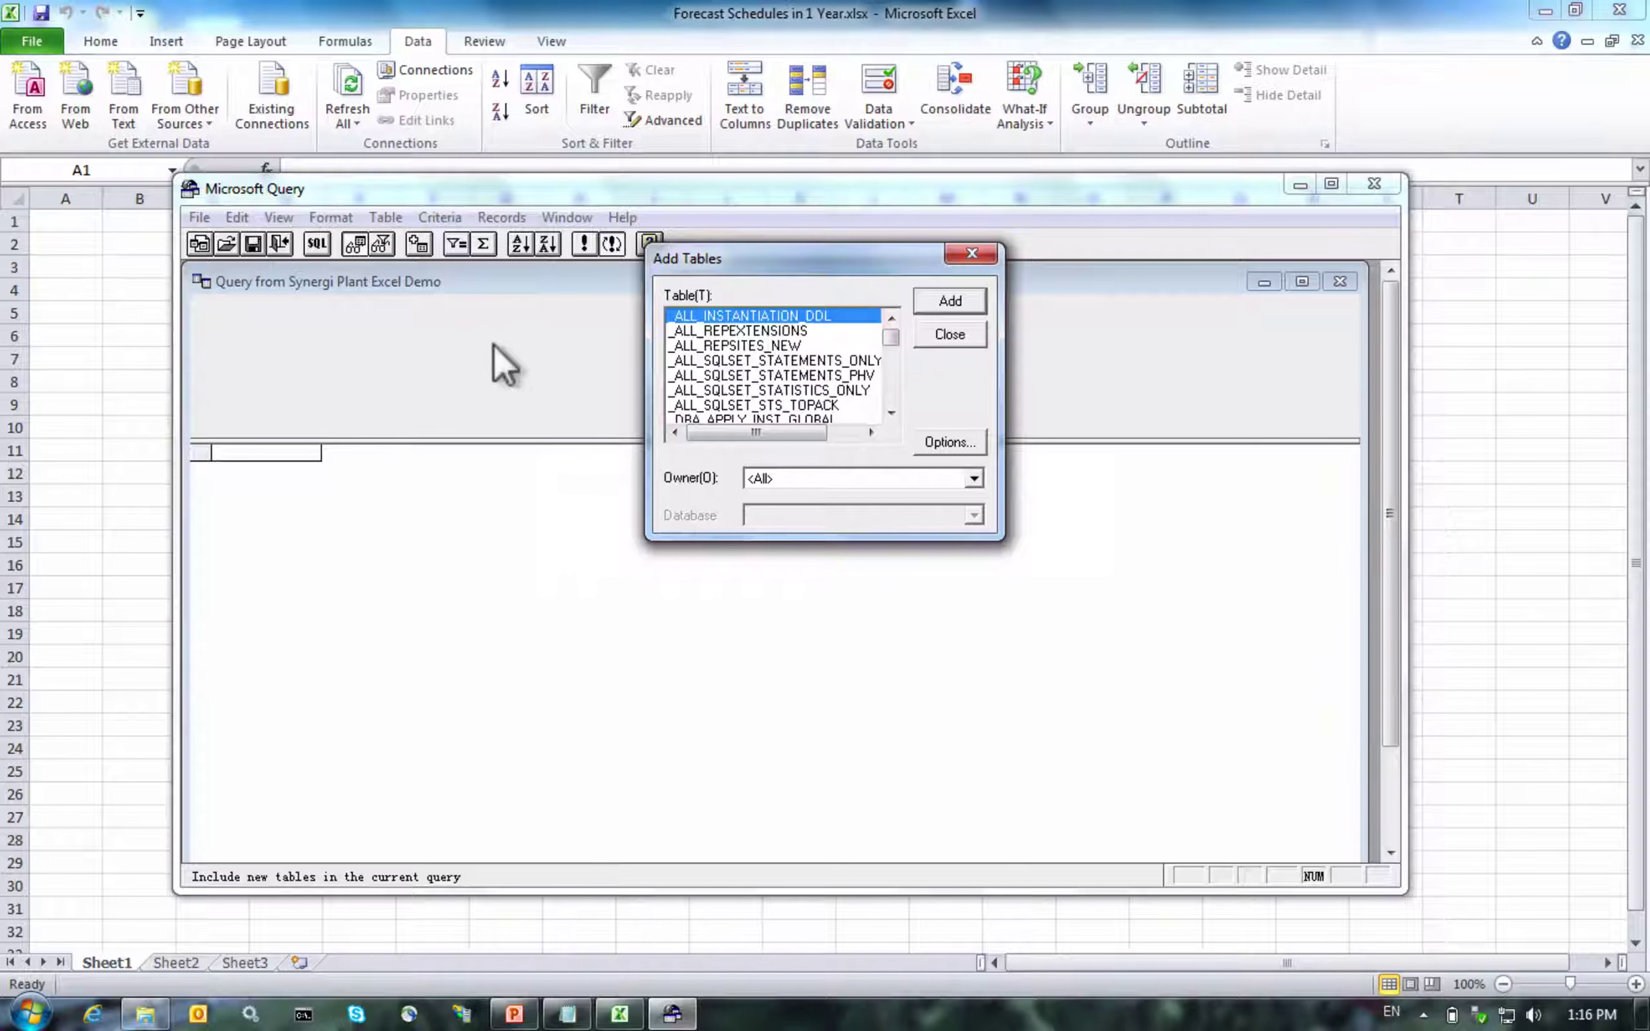
Paste the one-year scheduled-jobs SQL into Microsoft Query's SQL box and run it, accepting the warning
click(919, 340)
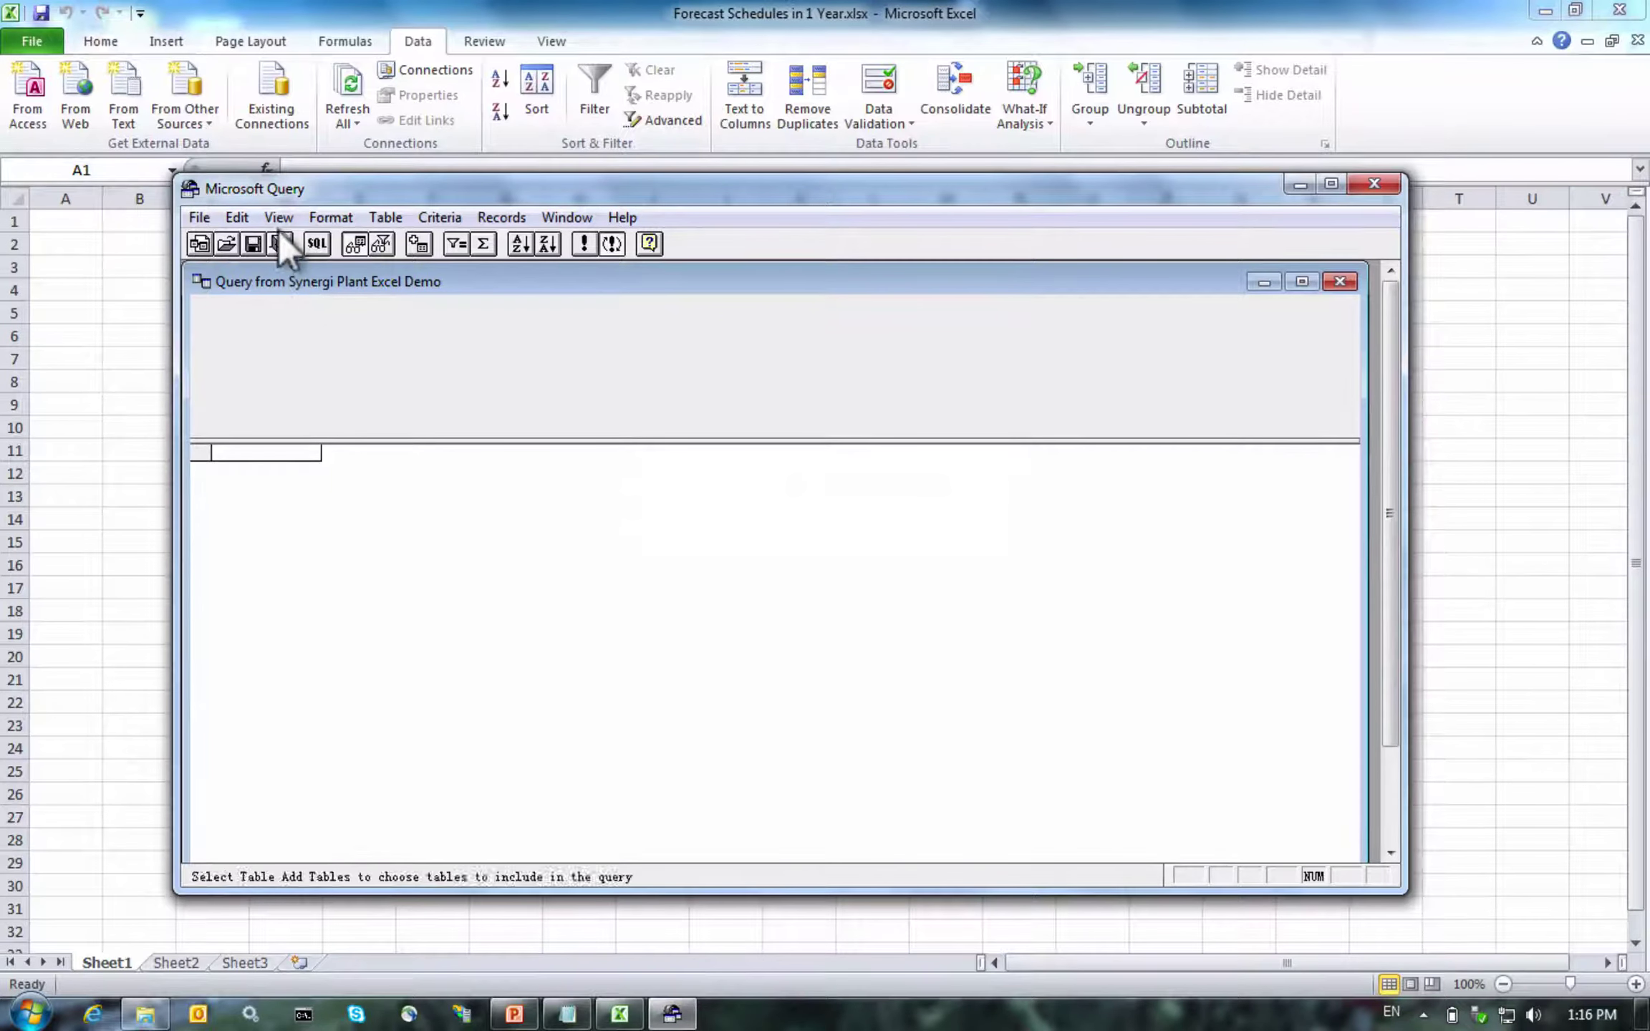
click(281, 241)
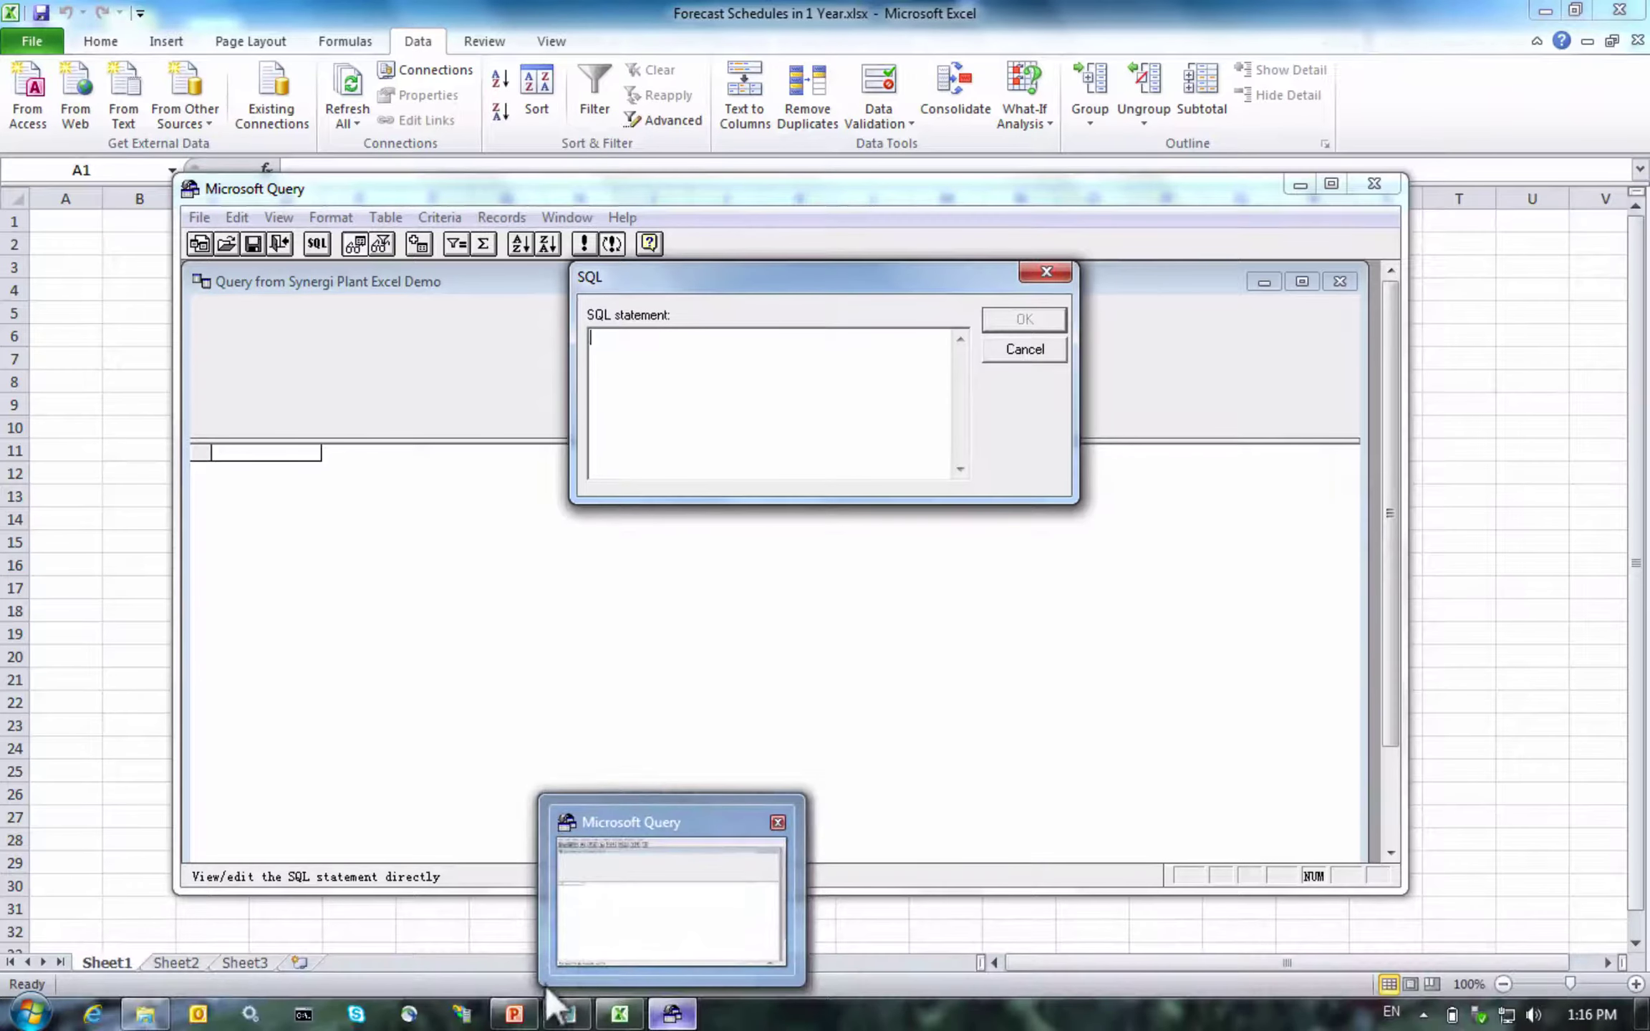
mouse_move(563, 1010)
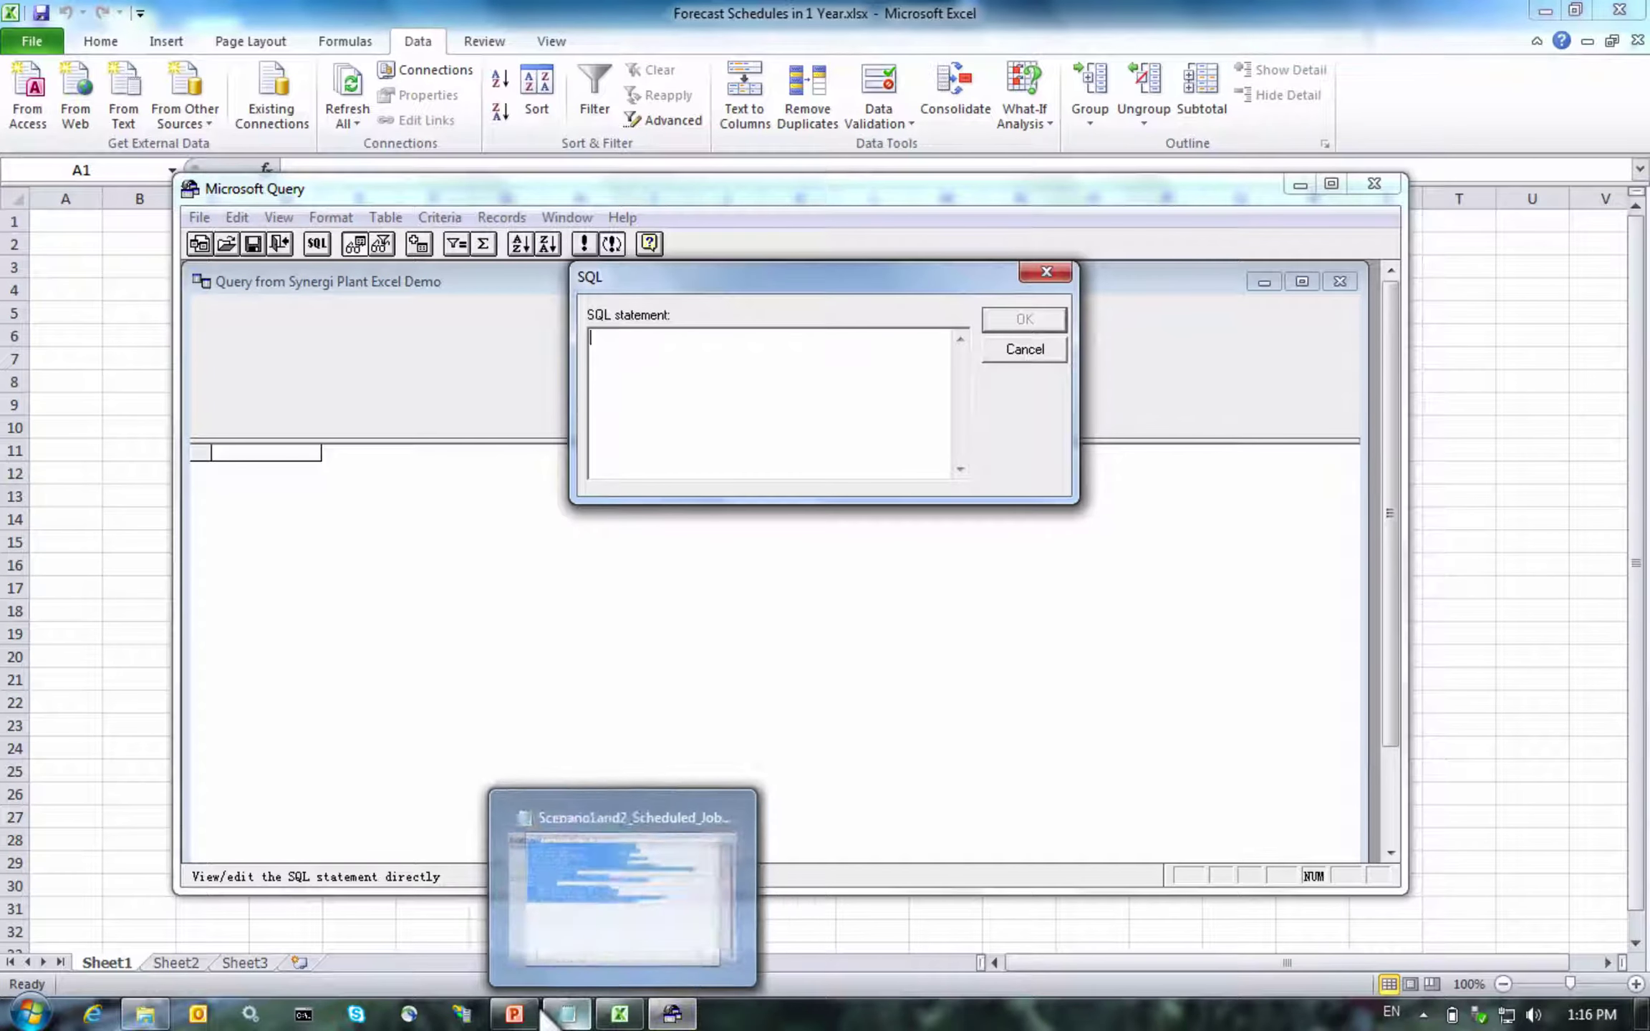
click(538, 906)
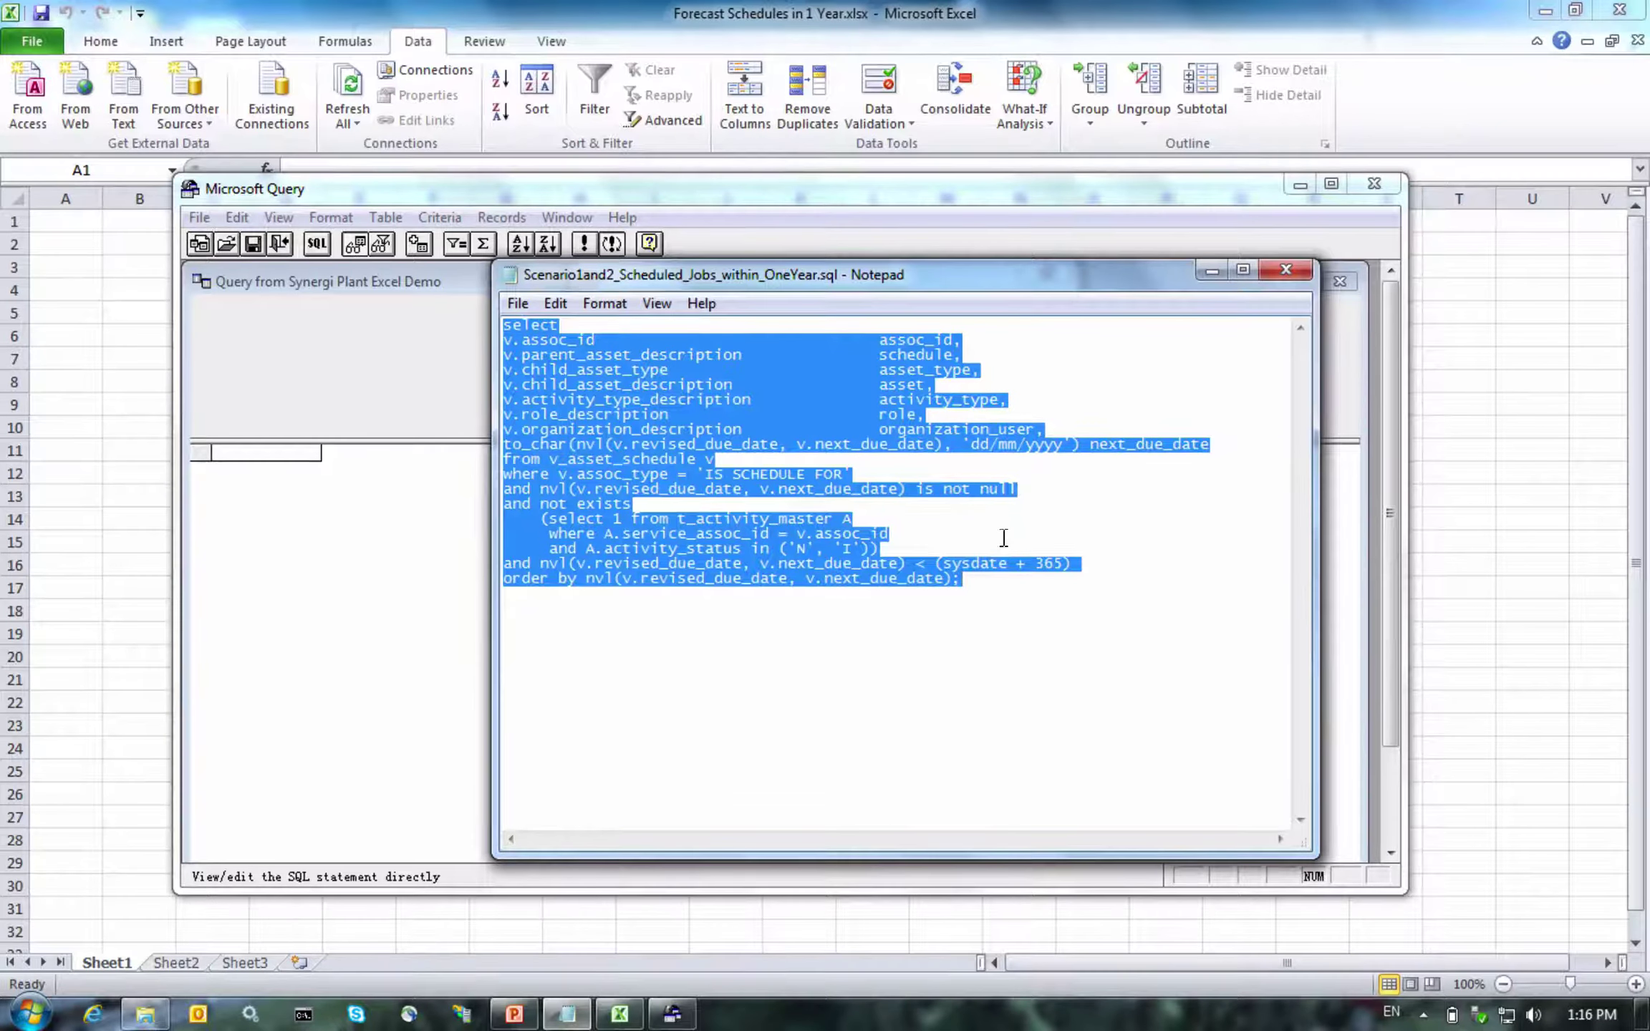
click(1212, 271)
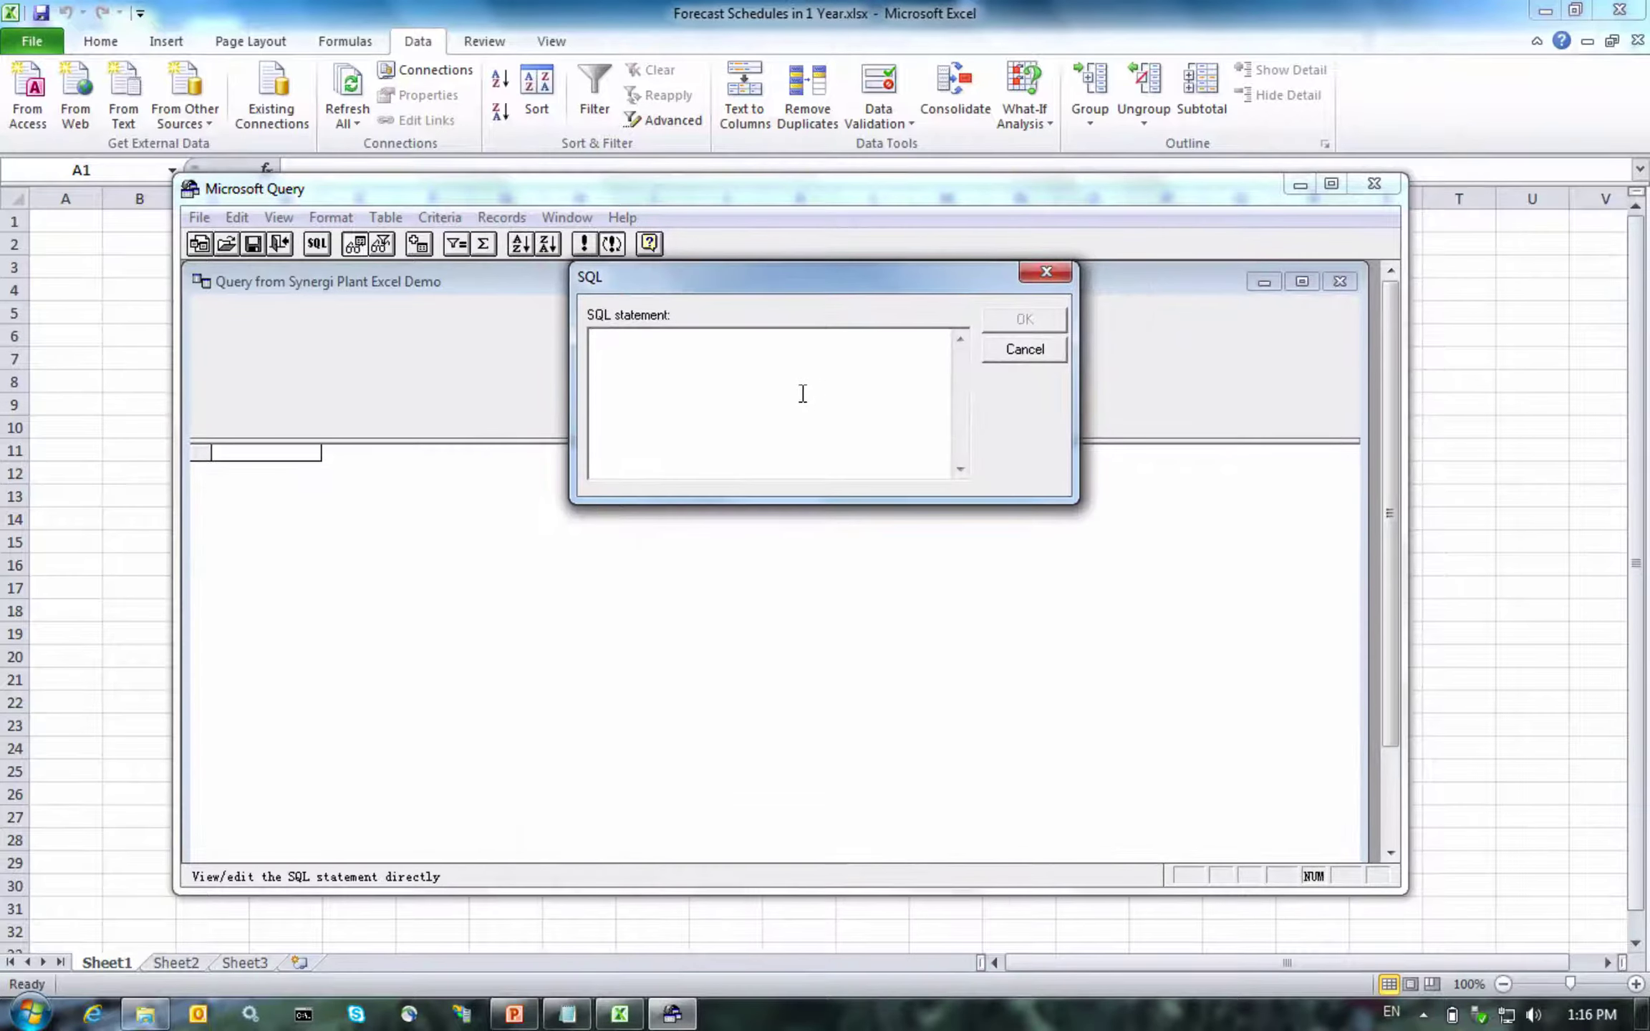
key(ctrl+v)
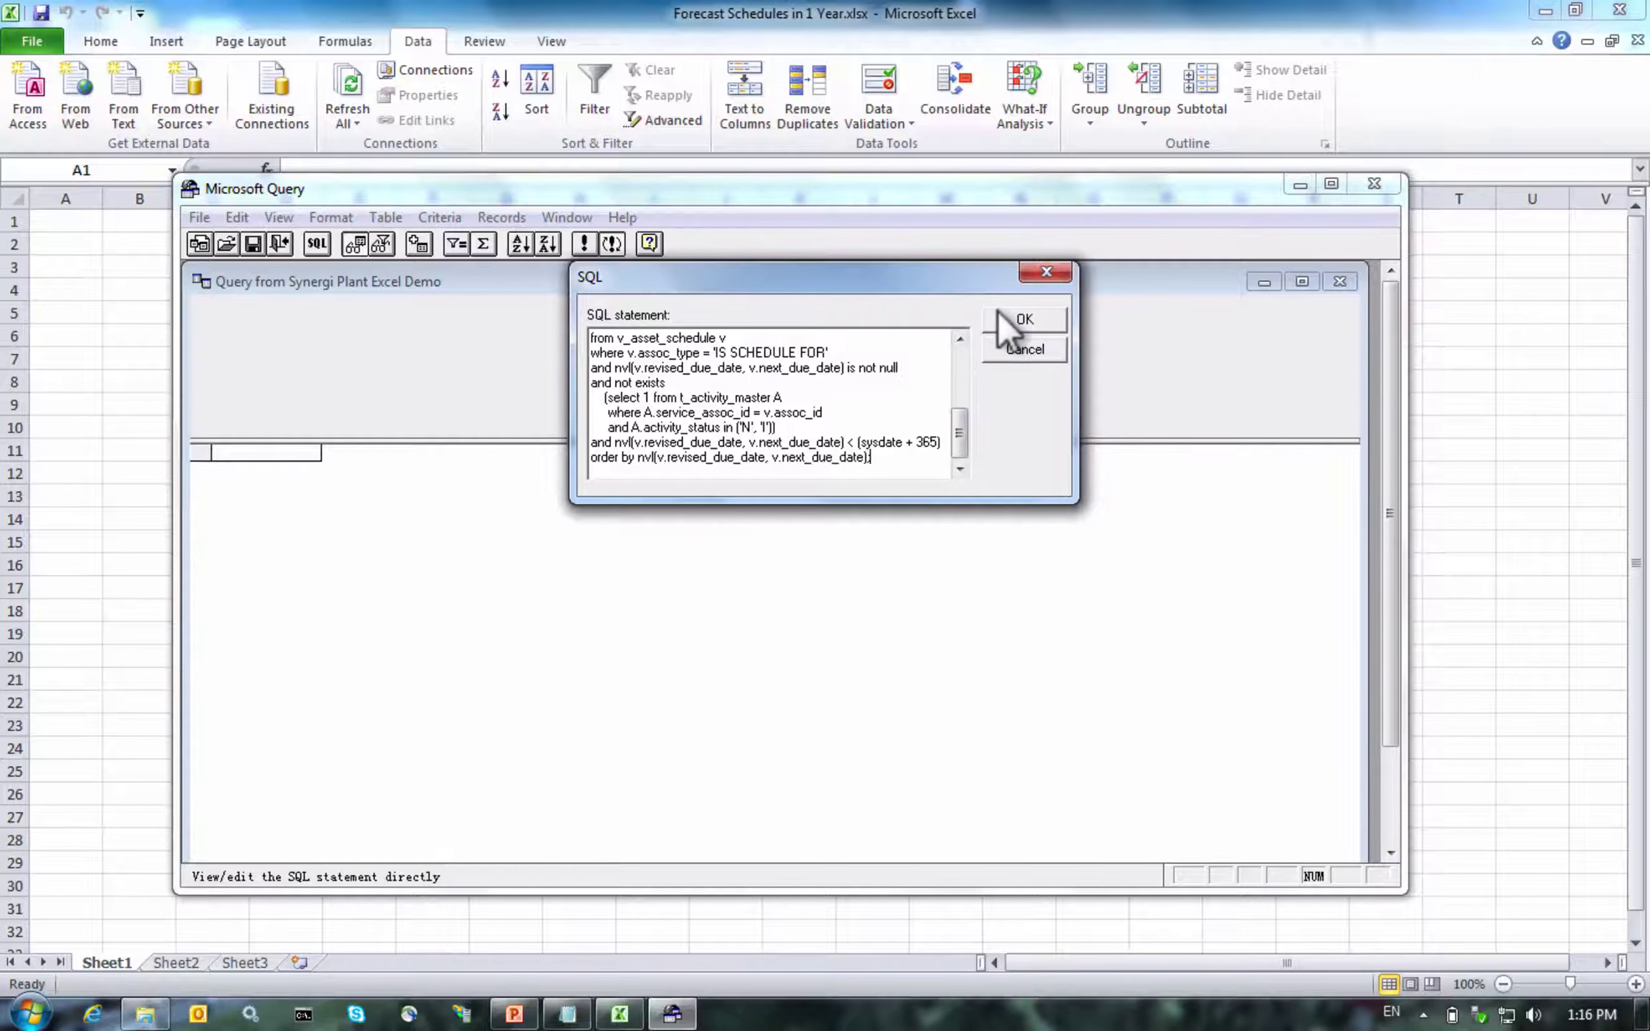
click(998, 313)
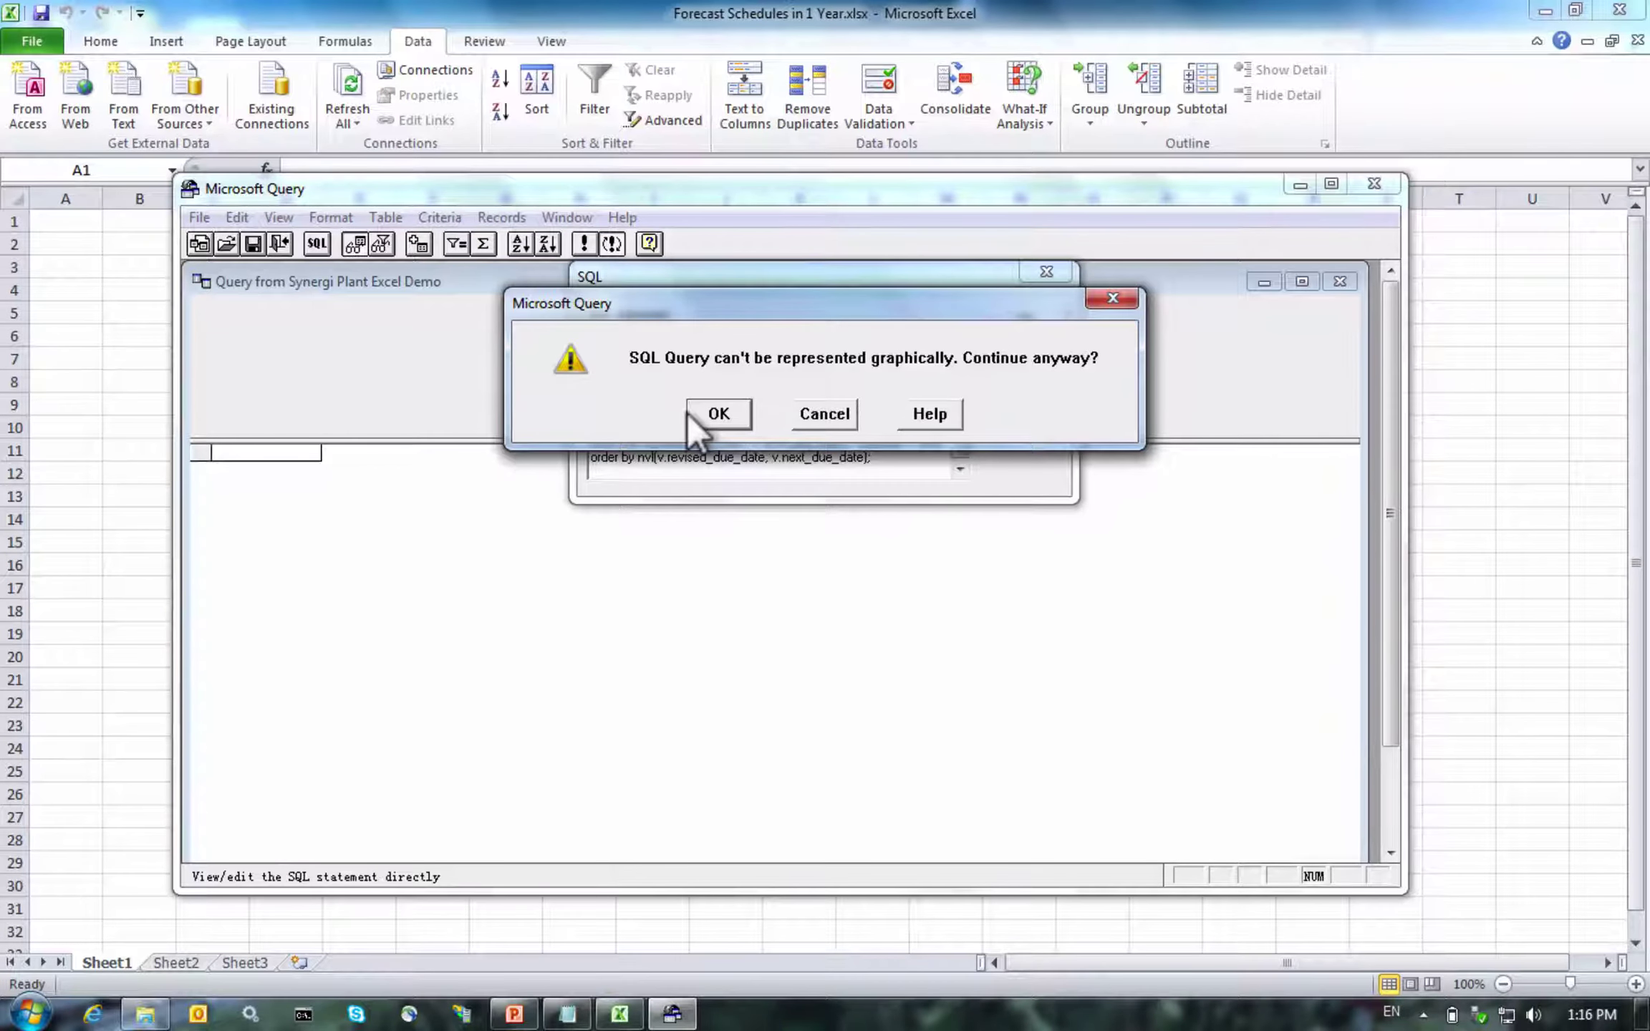
click(689, 412)
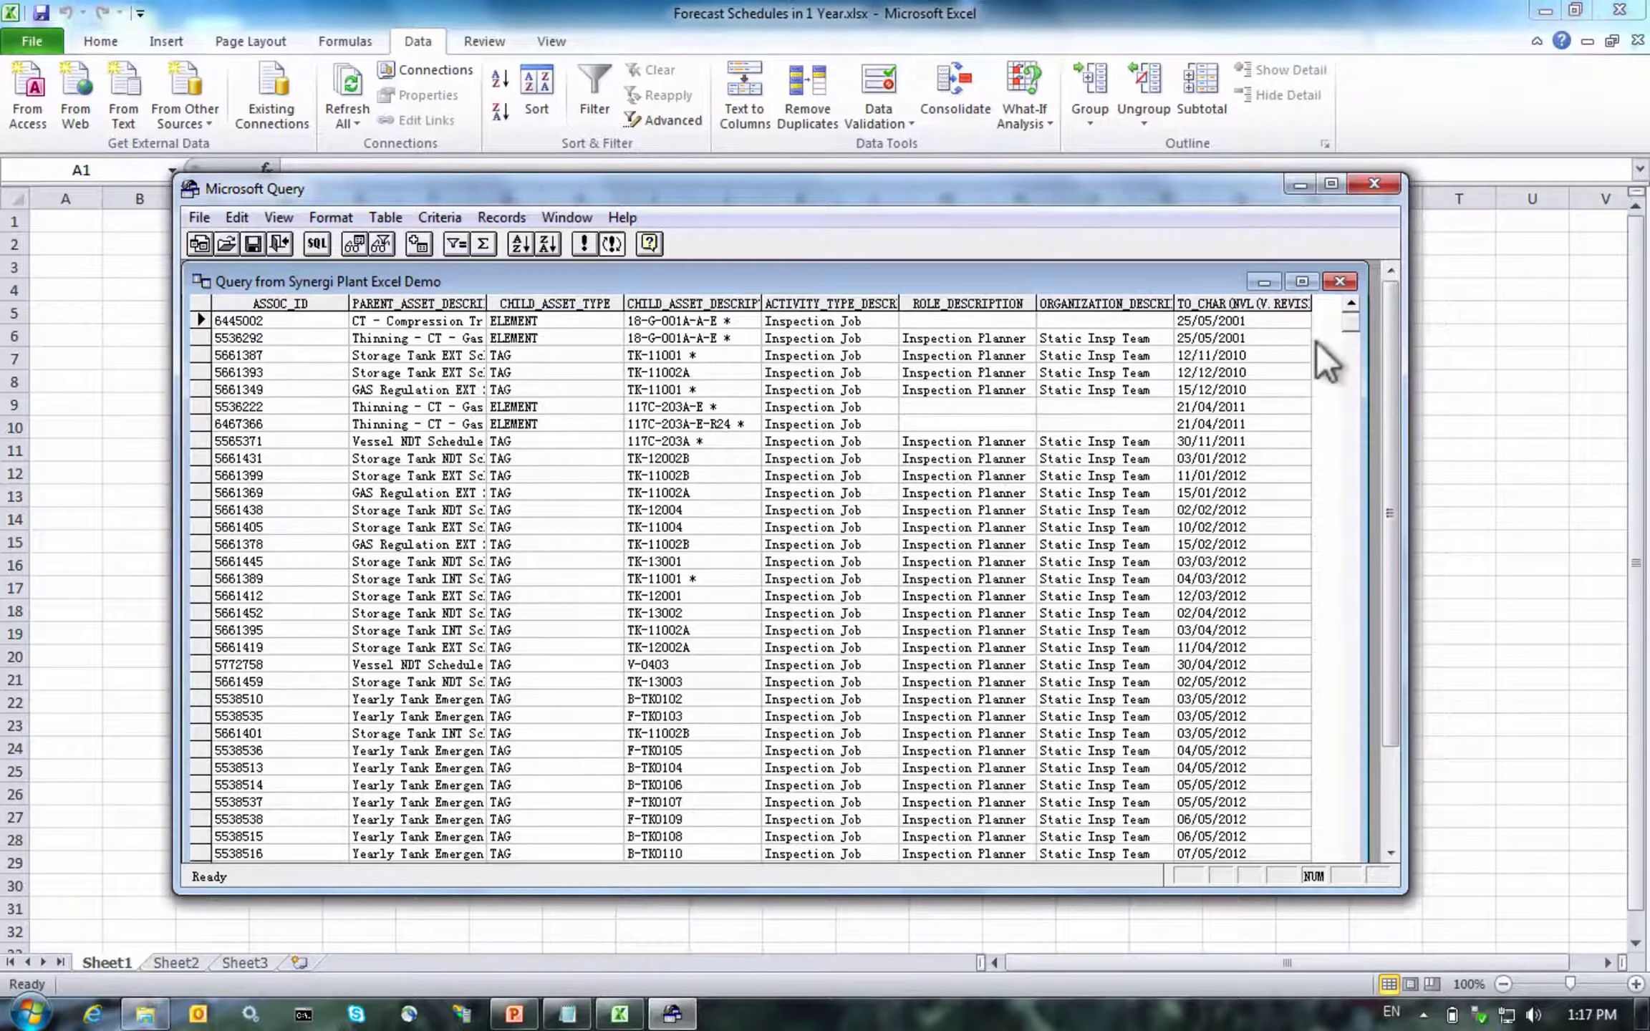
Return the query results to Excel as a table starting at cell A1
click(1347, 188)
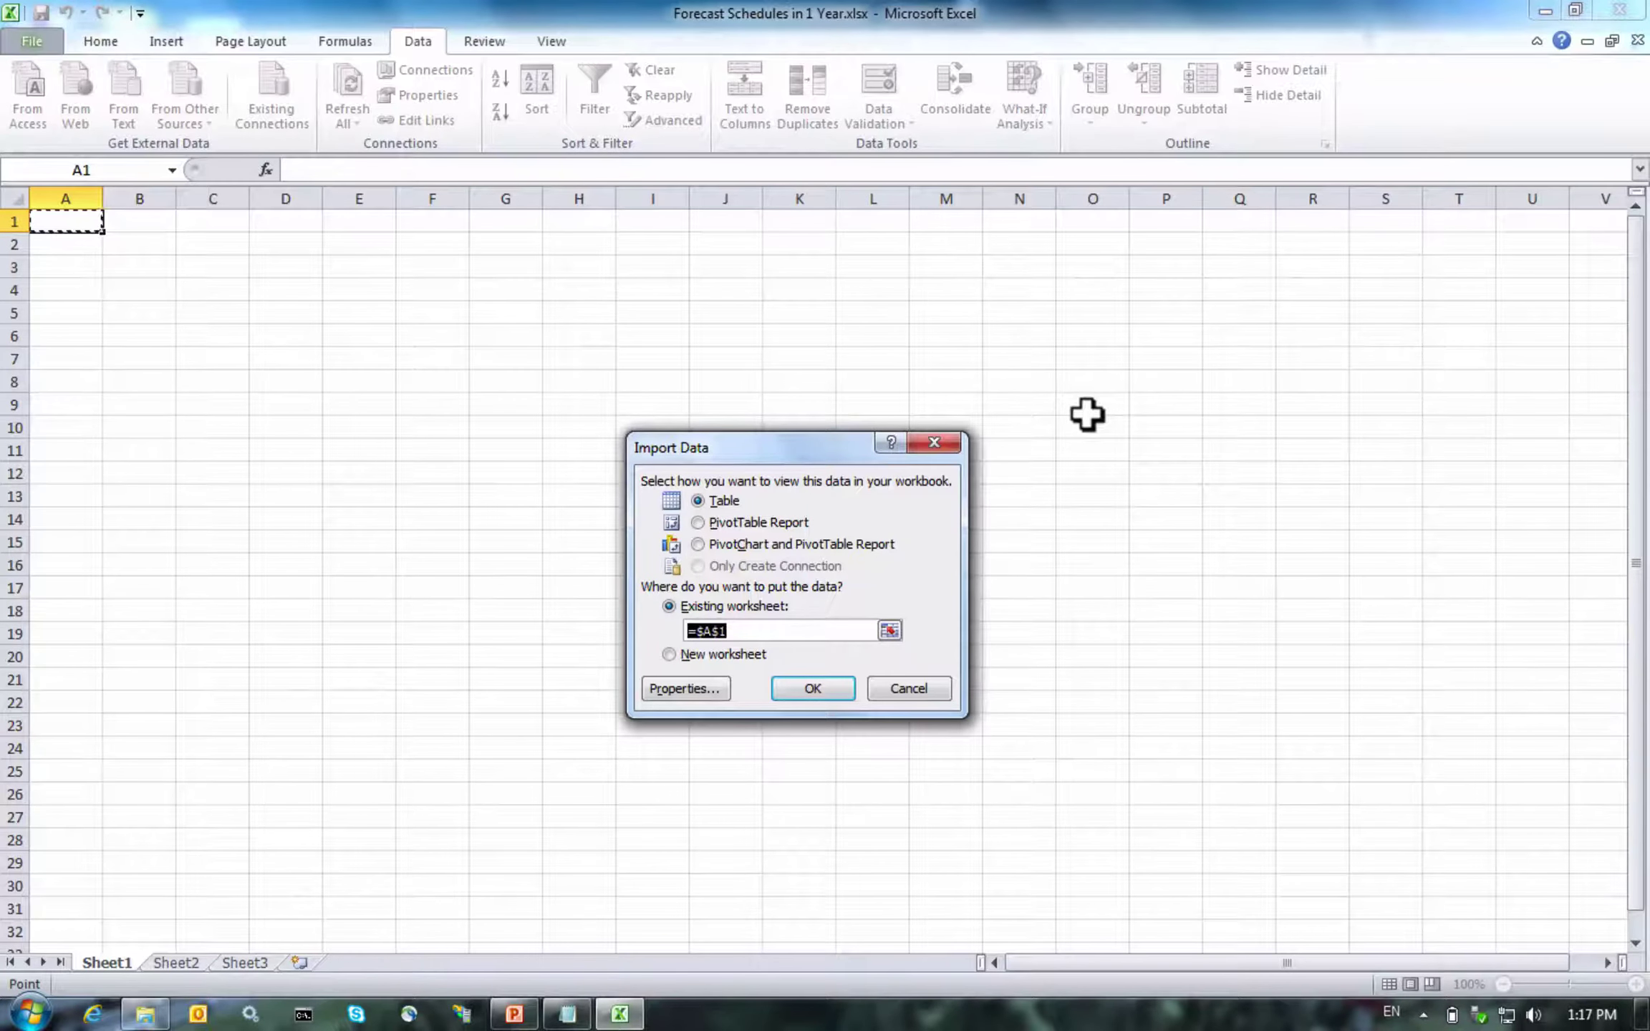
click(809, 689)
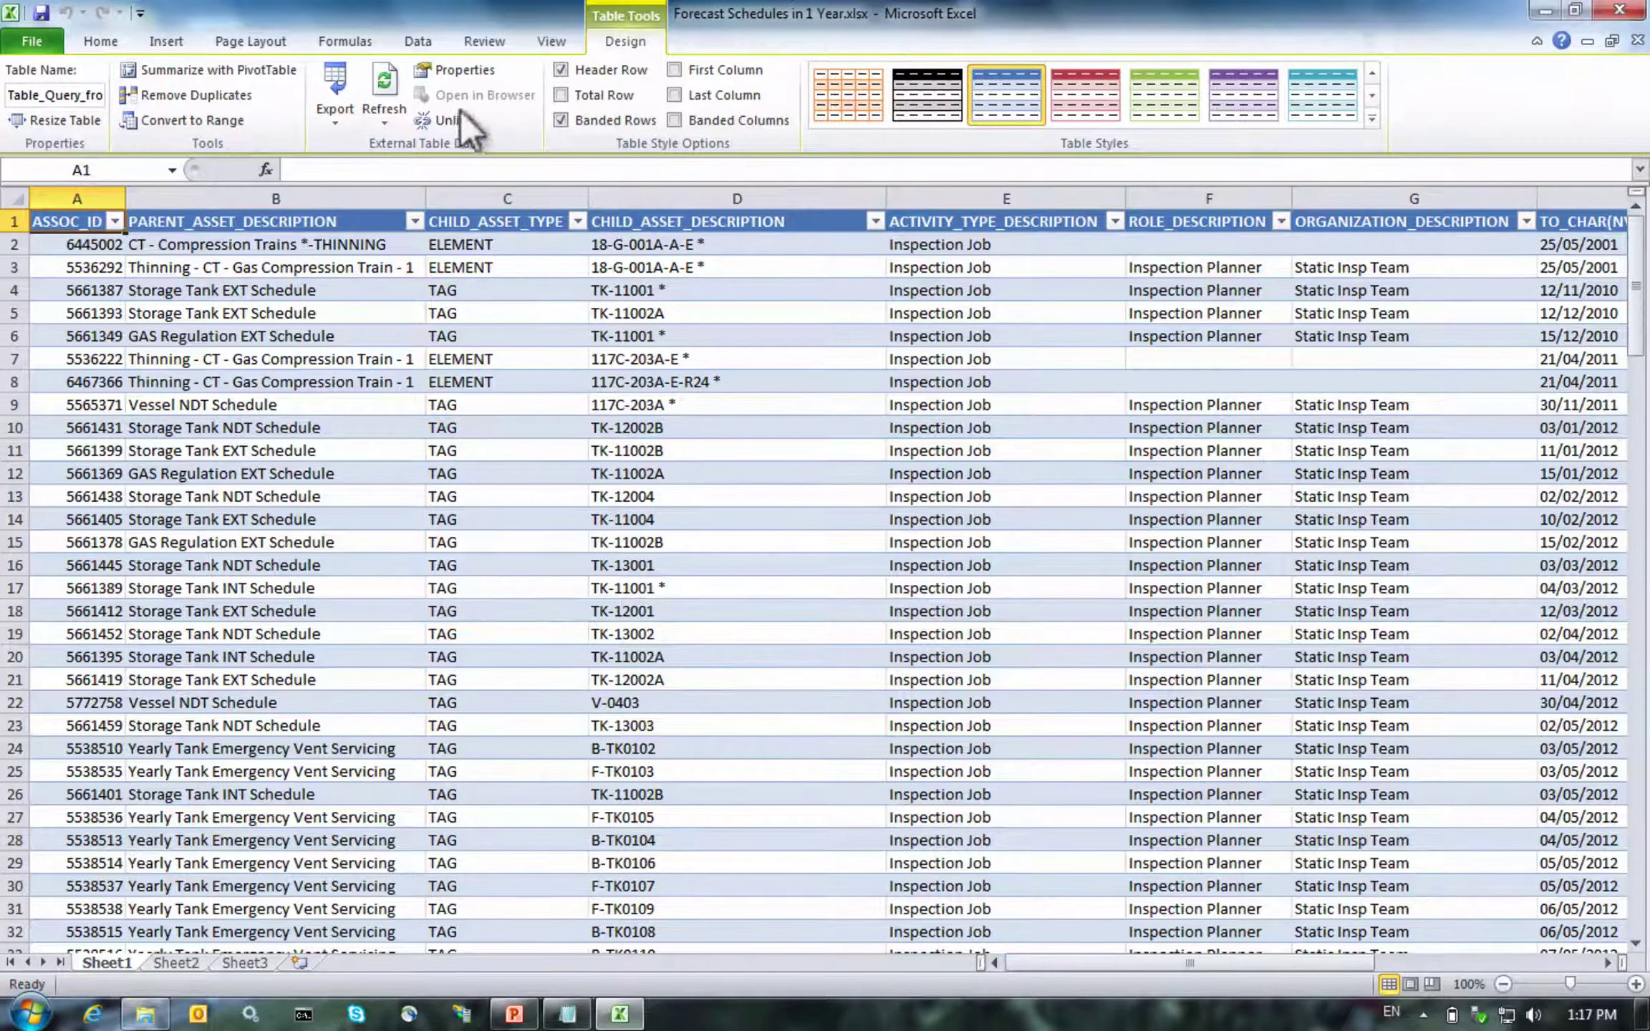
click(534, 37)
click(458, 36)
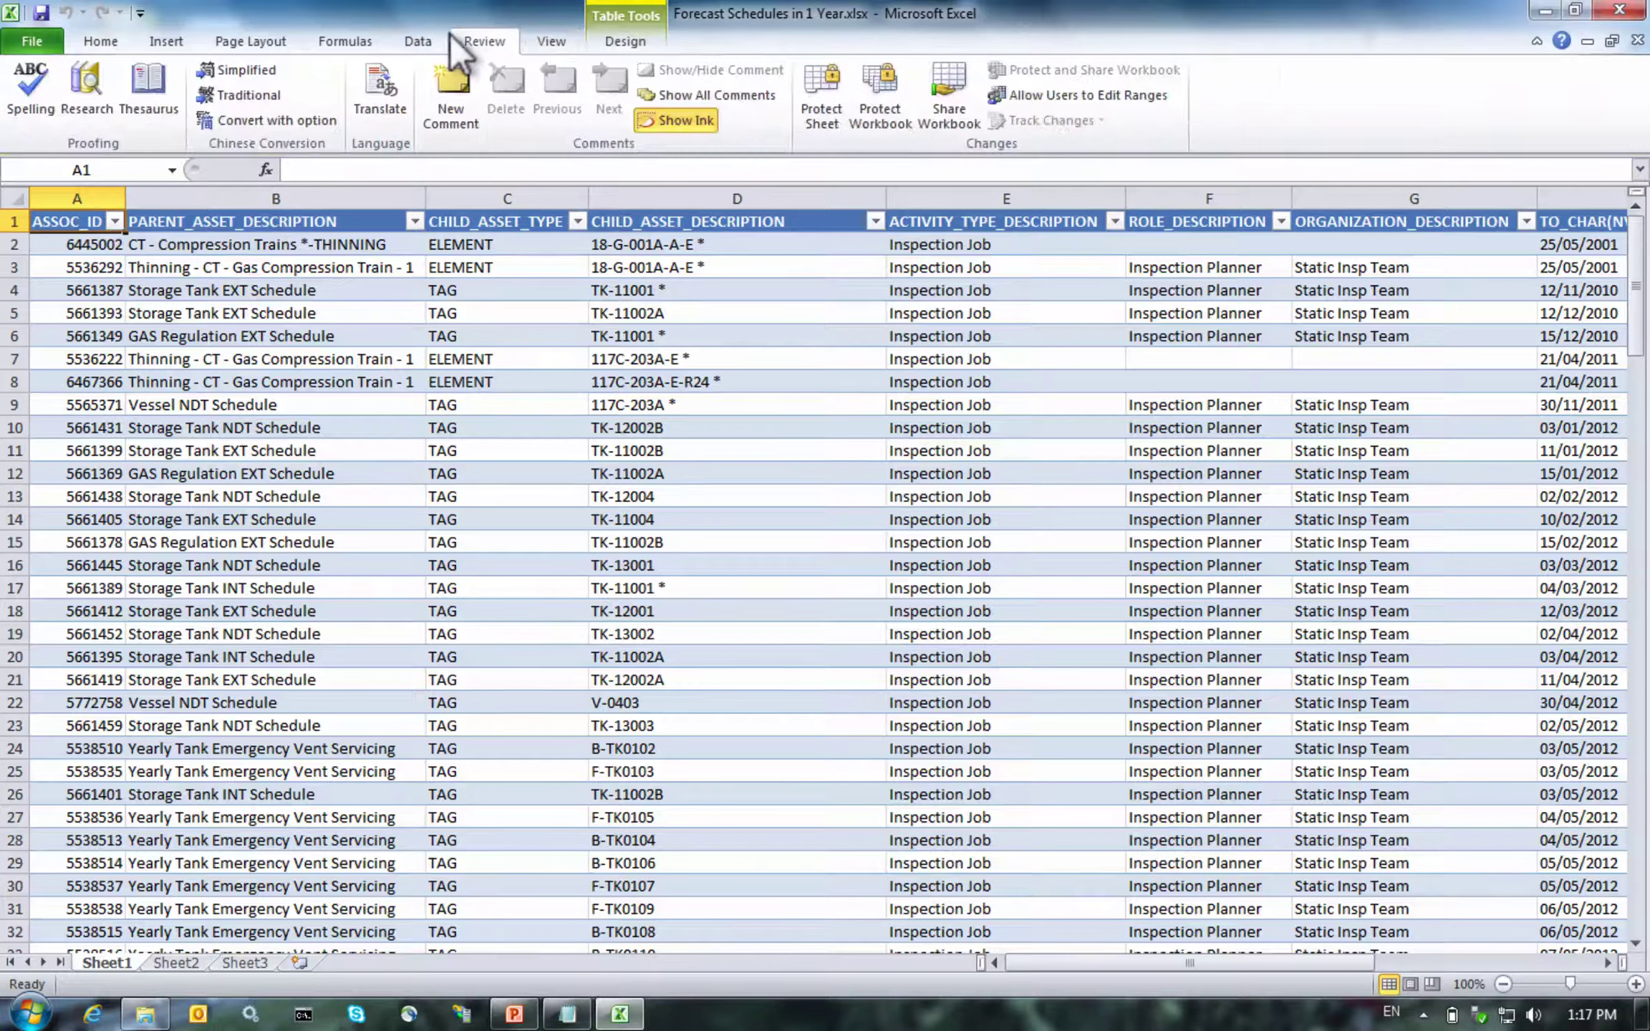
click(414, 41)
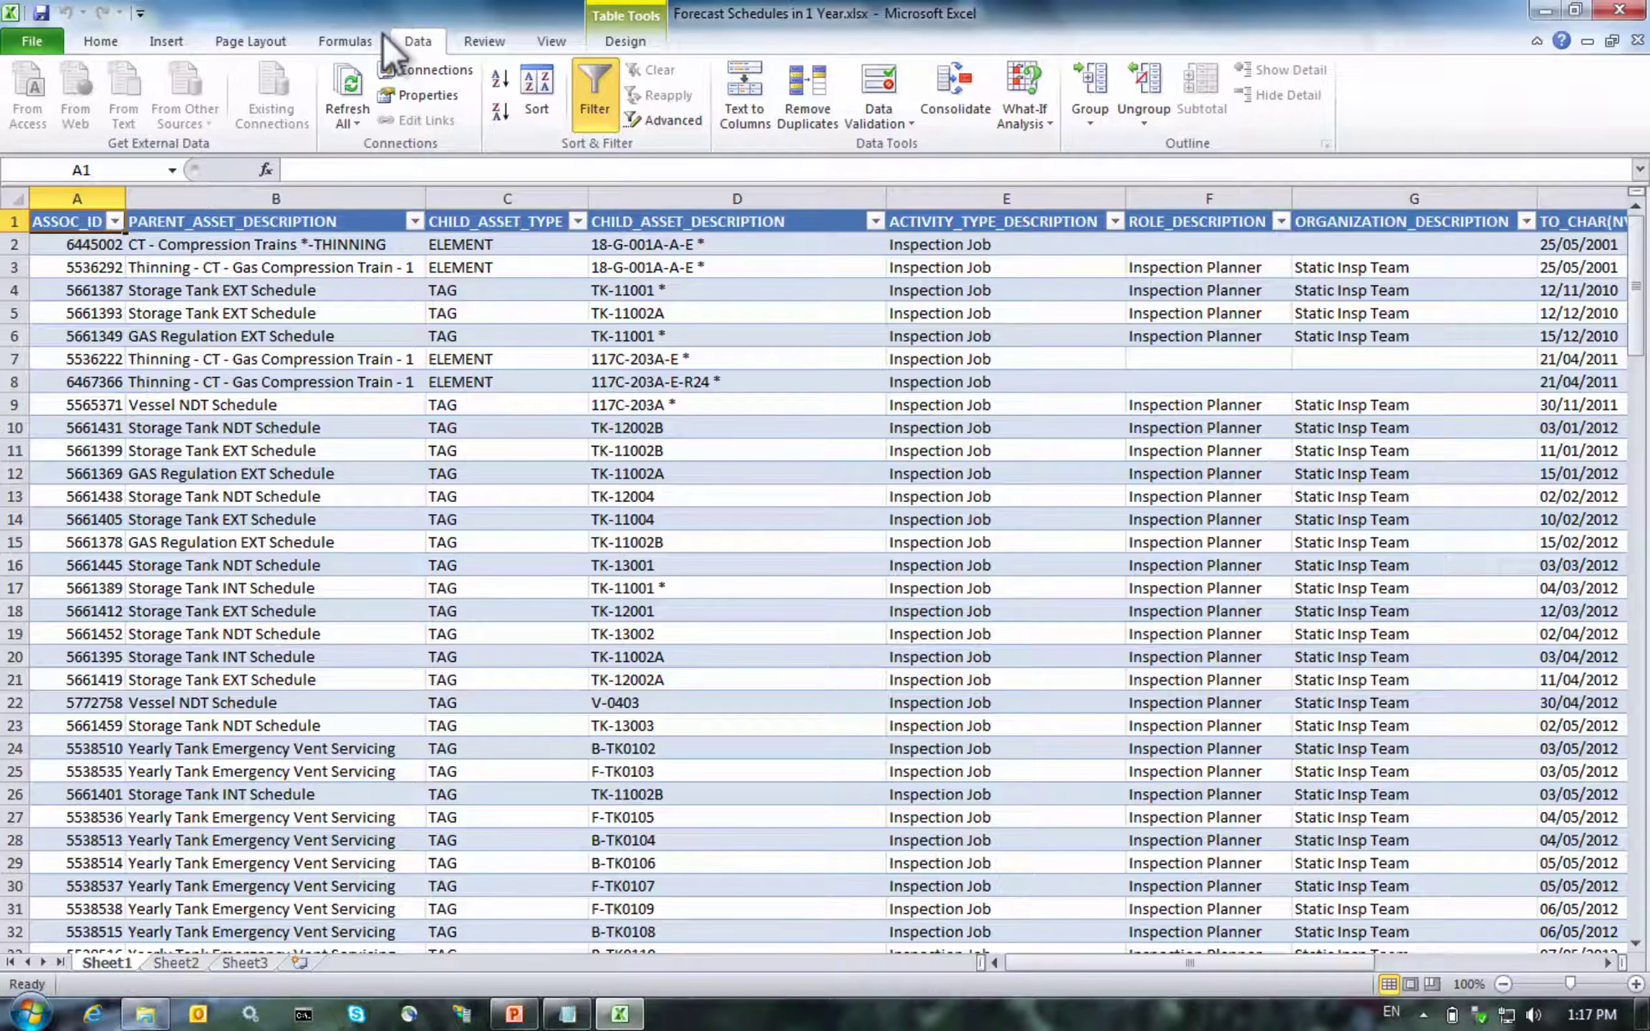
Remove the table's filter arrows and close the Forecast Schedules in 1 Year.xlsx workbook
click(573, 114)
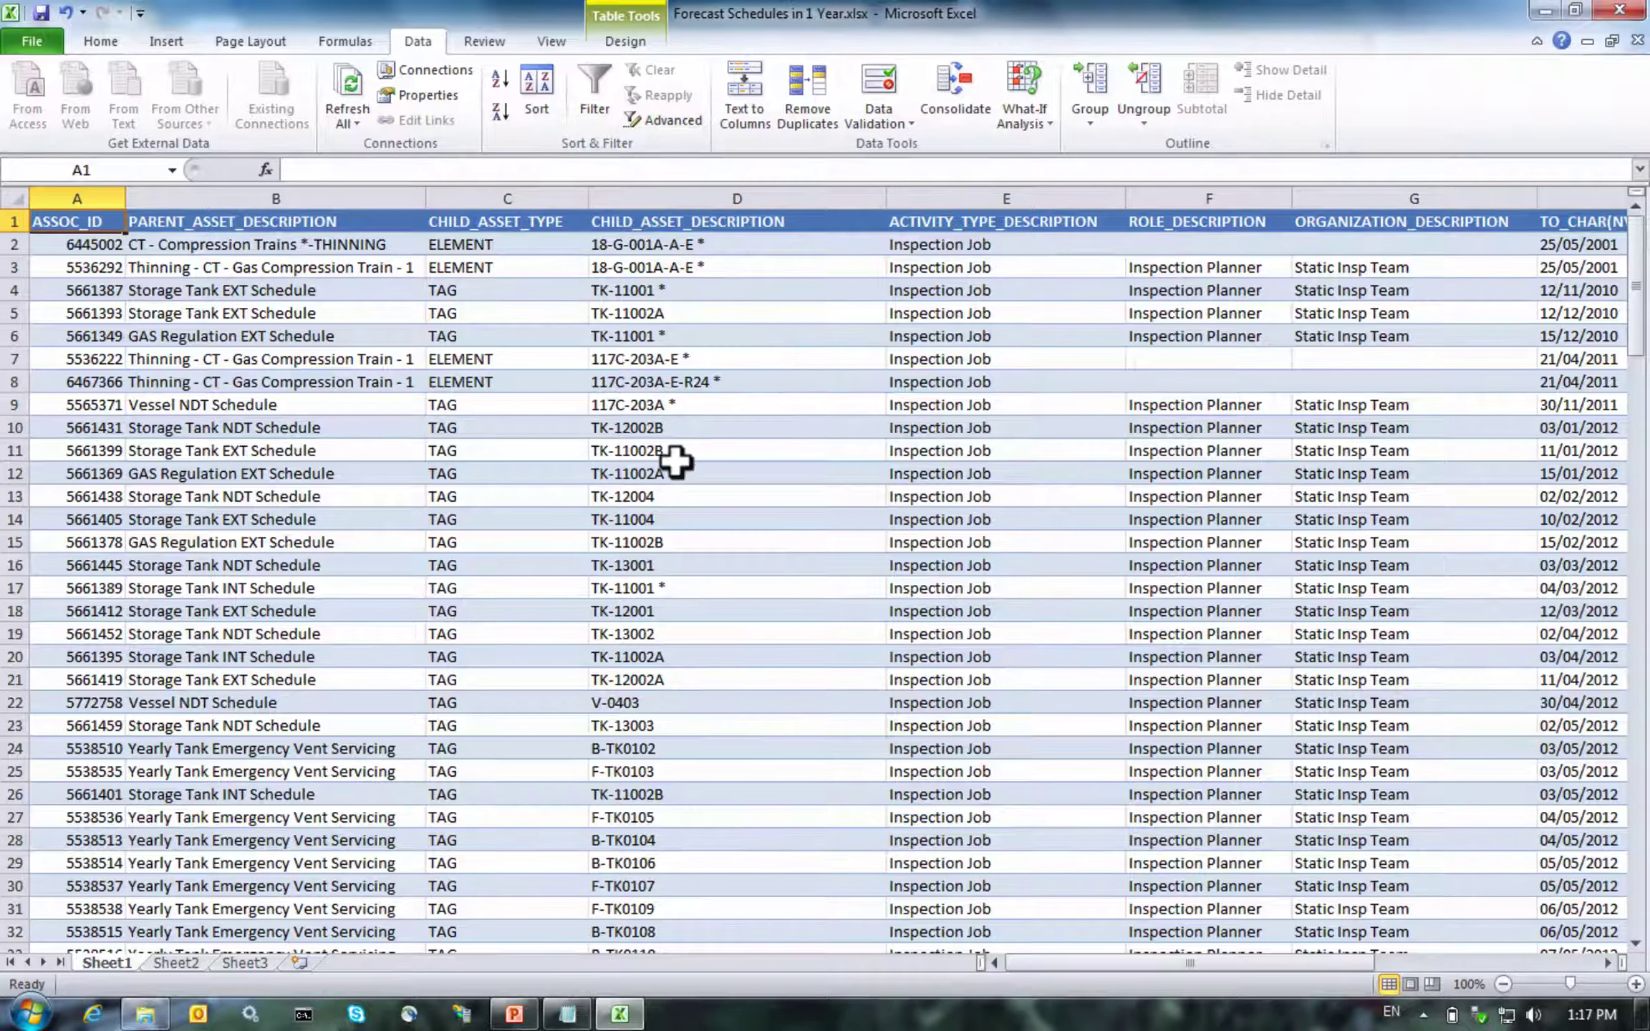
click(620, 40)
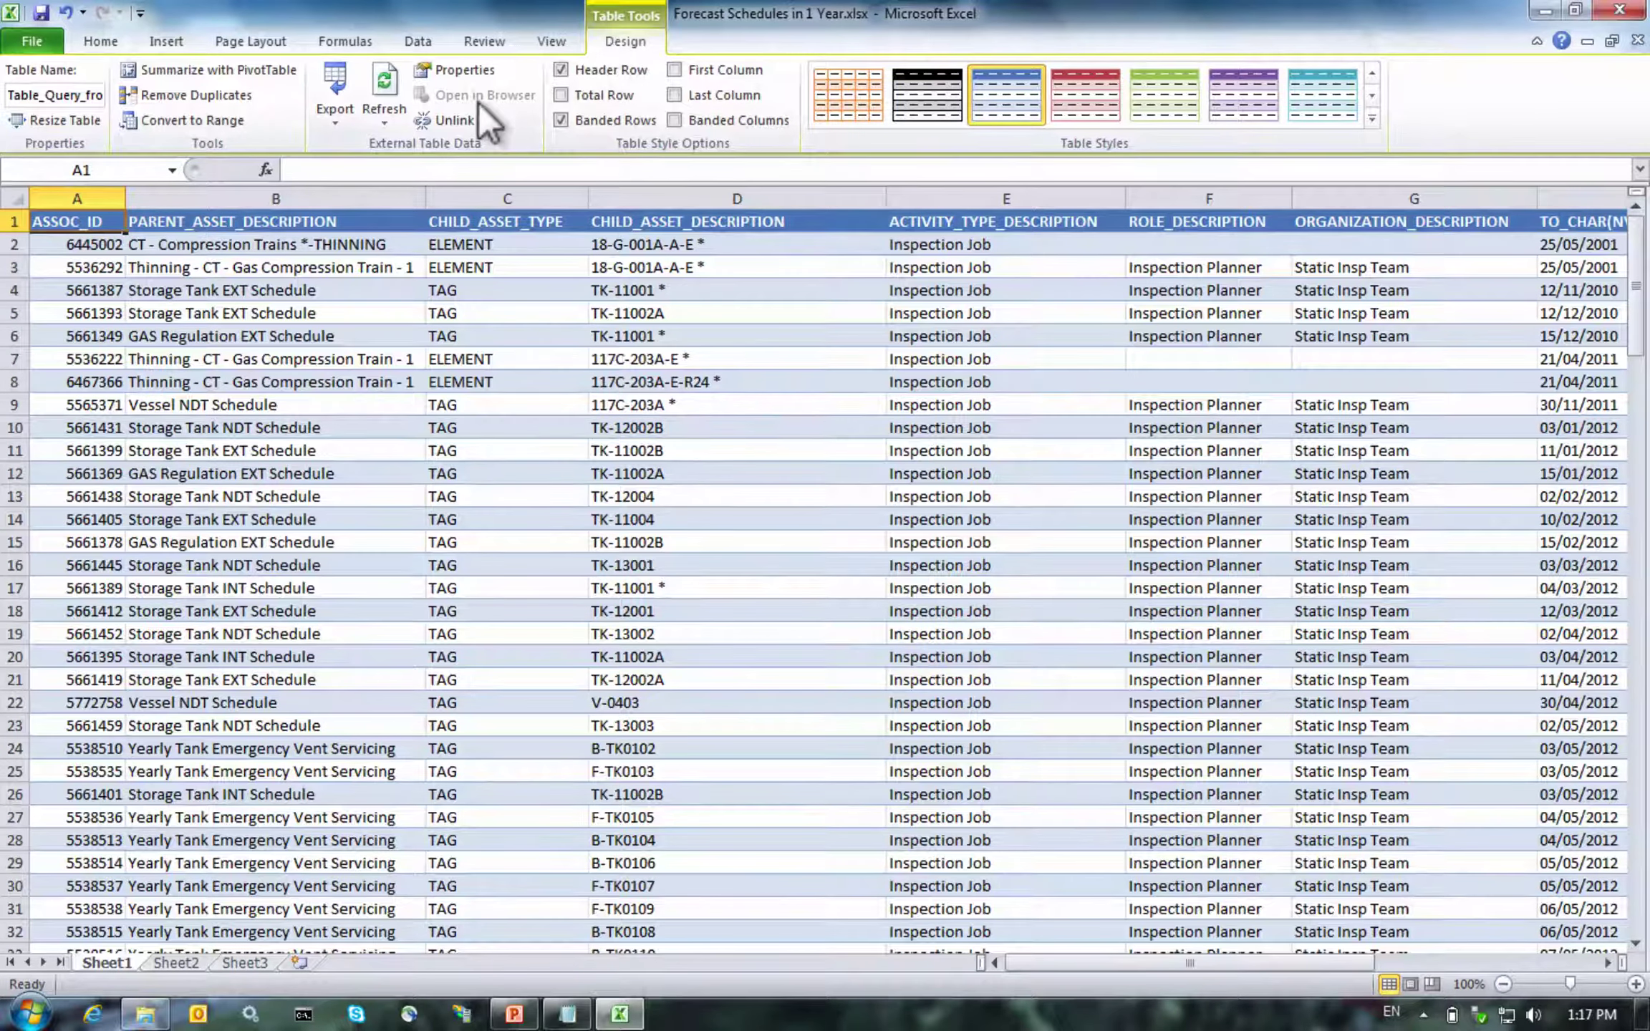
click(427, 327)
key(Left)
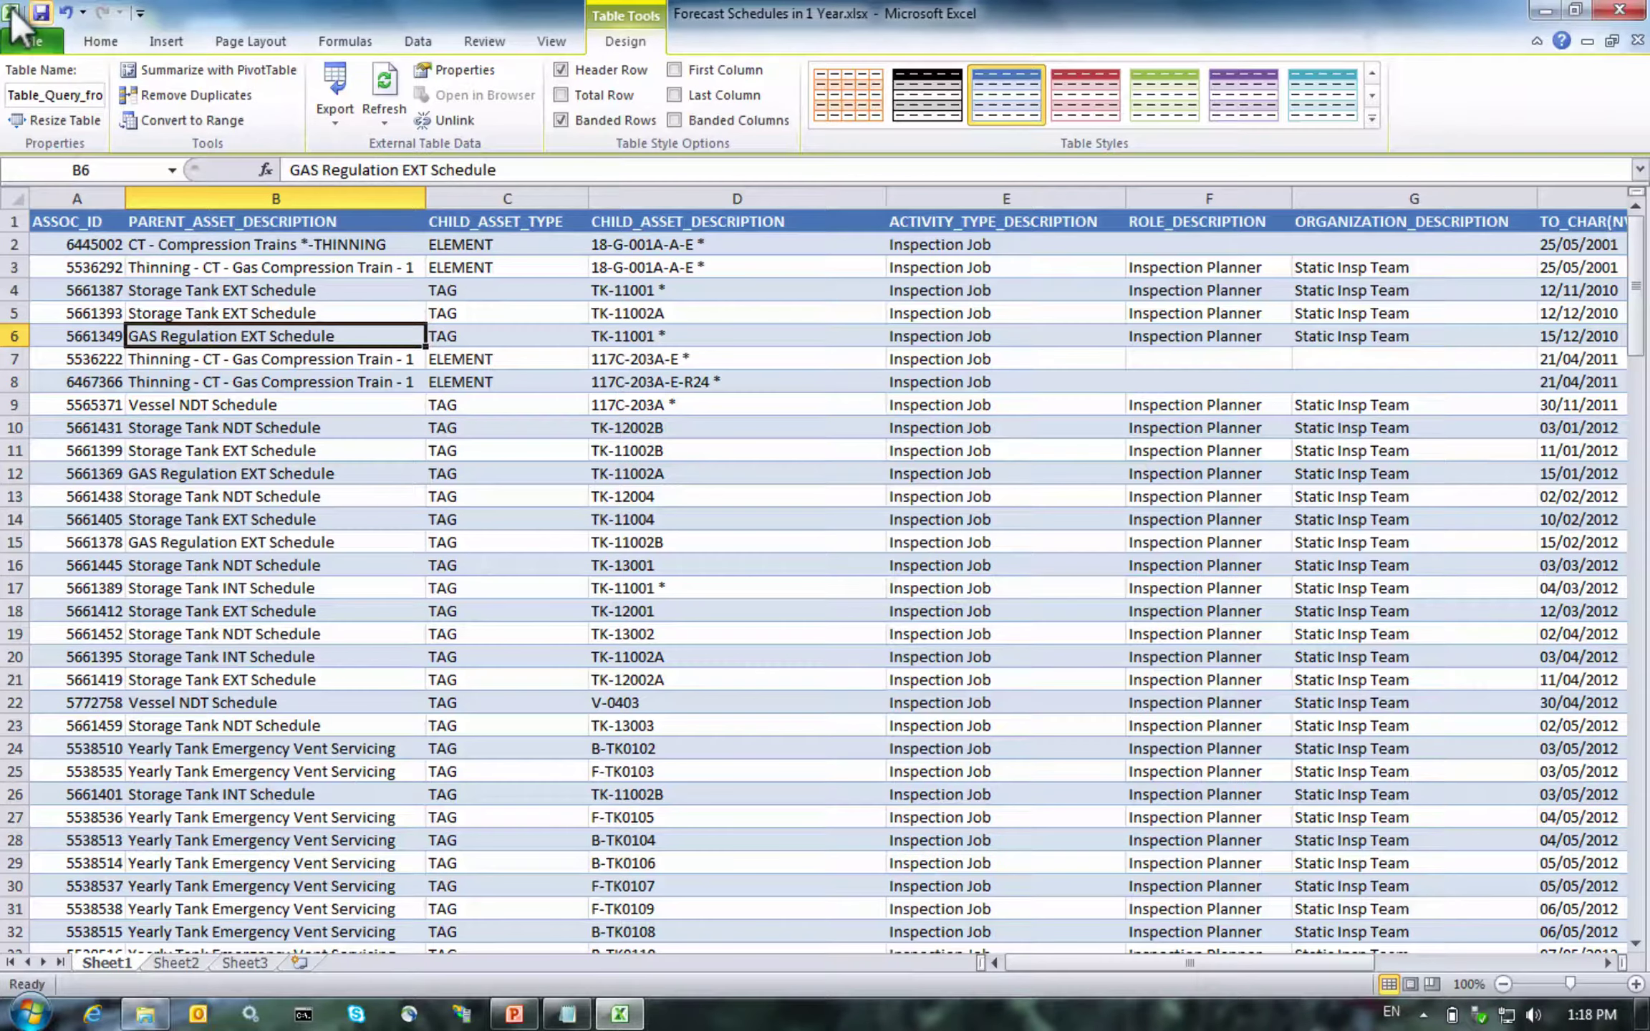
click(1588, 7)
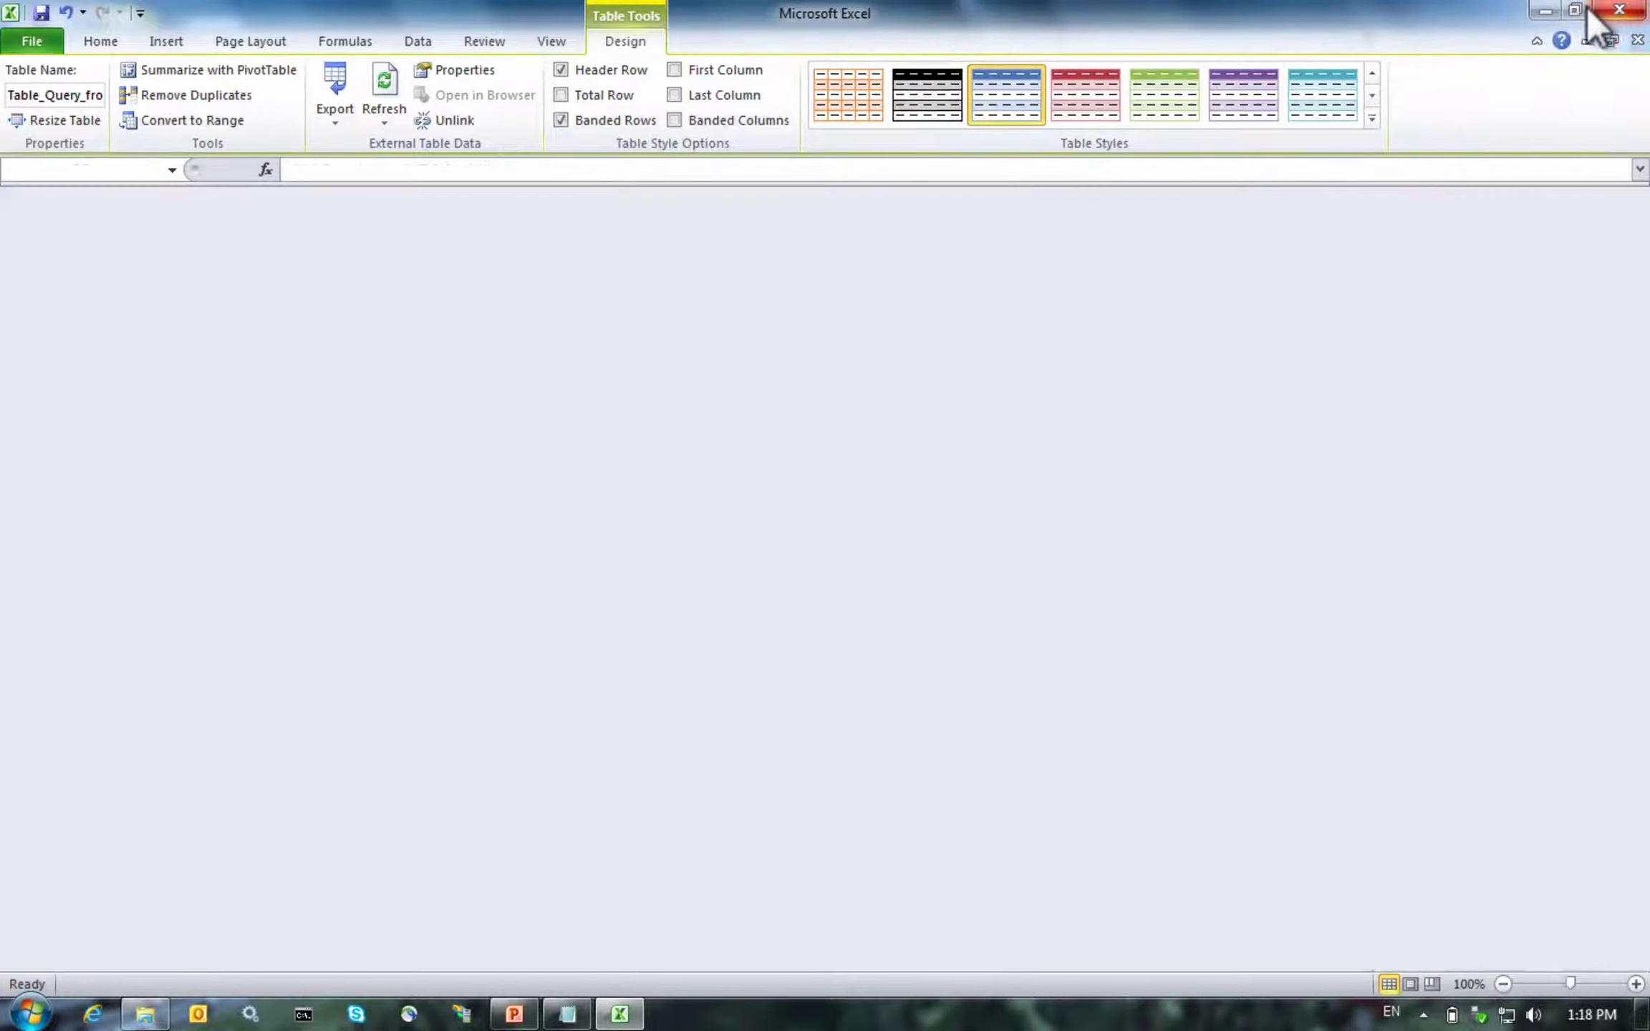
Exit Excel and reopen Forecast Schedules in 1 Year.xlsx from the ExtractDataToExcel folder
click(1603, 10)
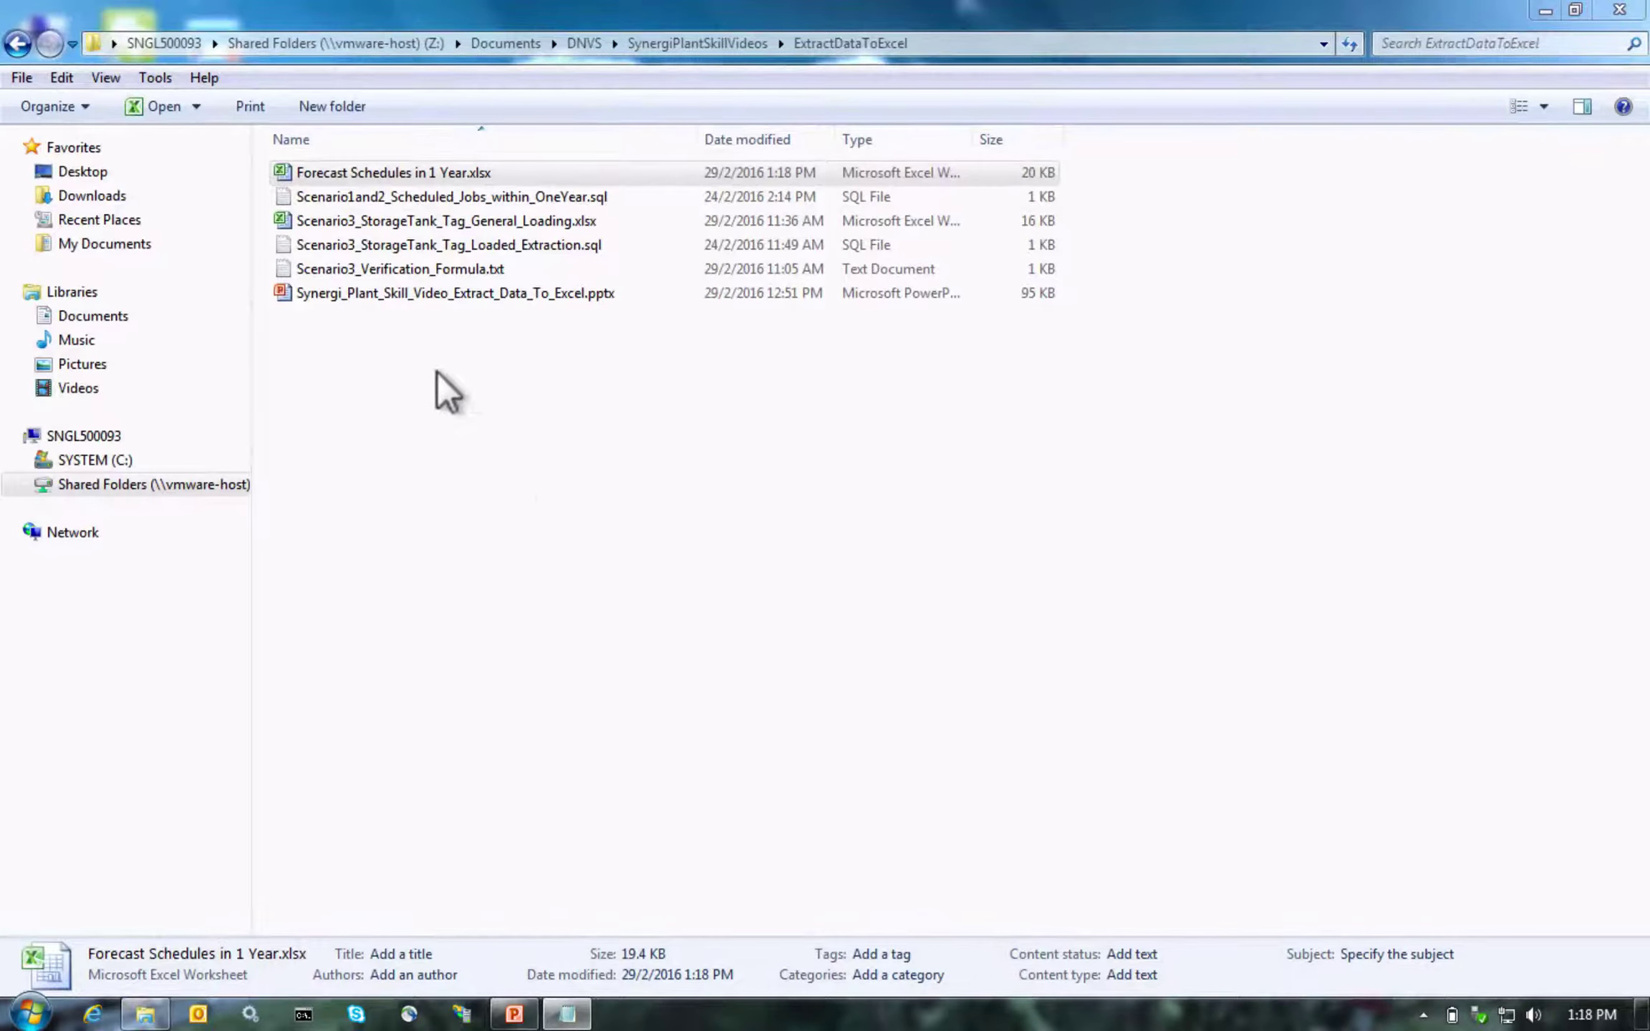
click(379, 172)
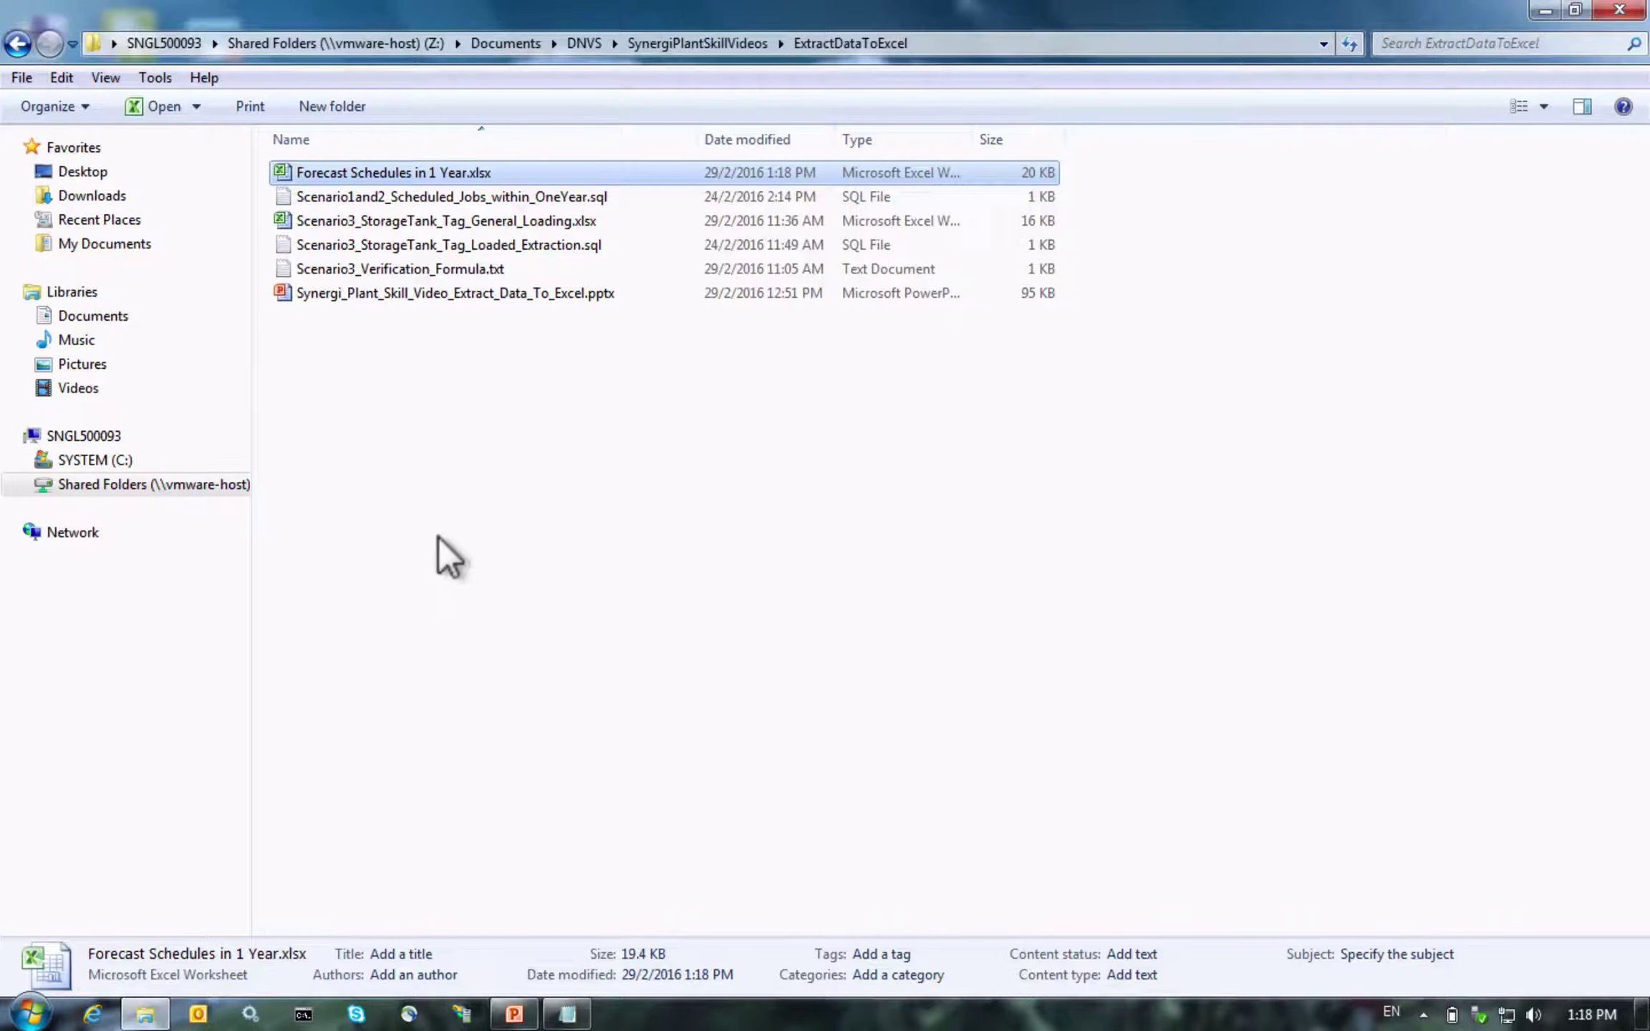
double_click(413, 172)
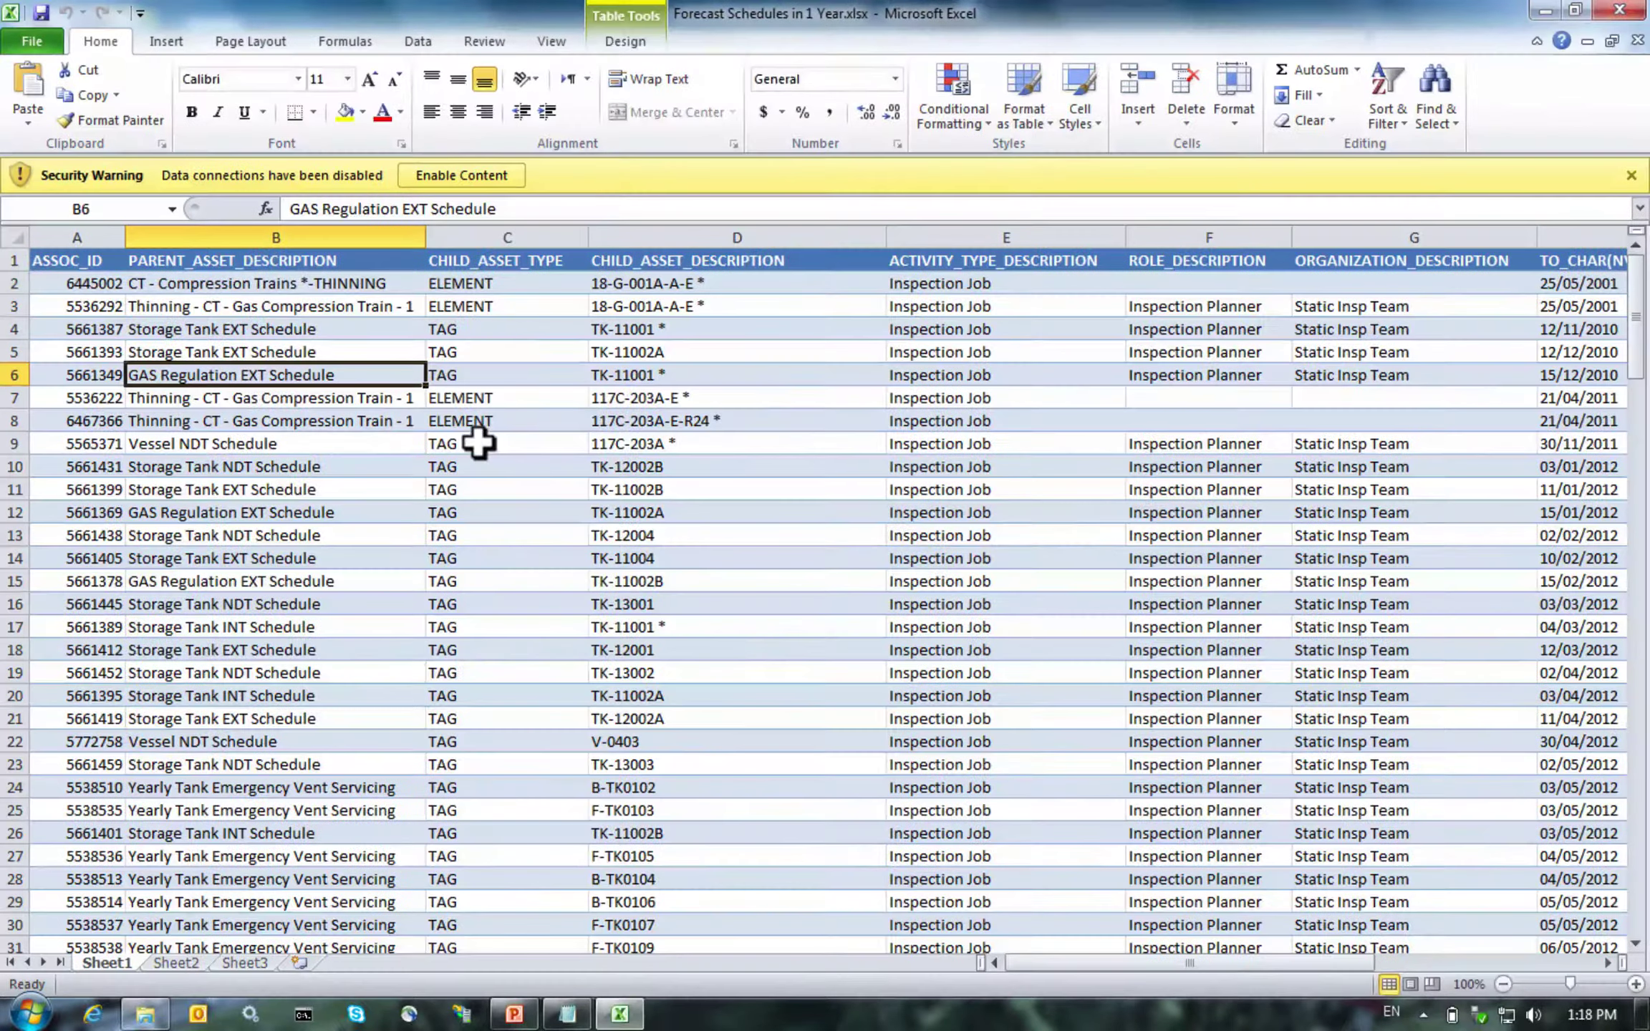
Enable content, refresh the table from Oracle with the database password, then go to PowerPoint
click(501, 175)
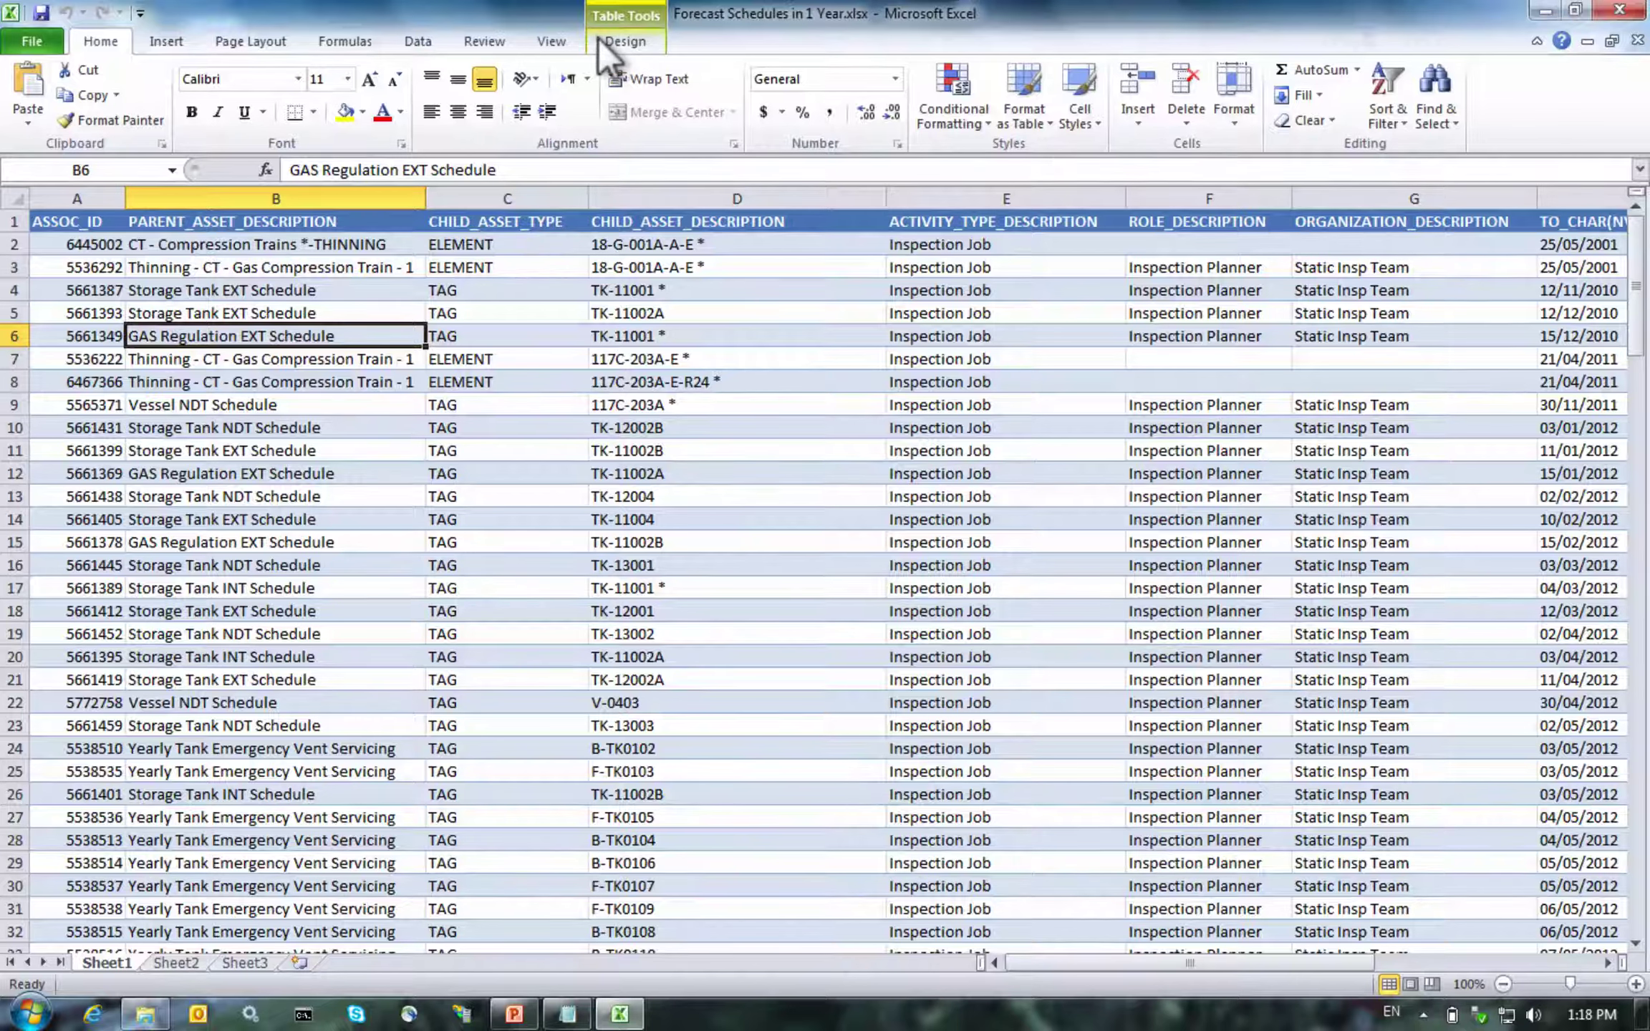
click(616, 42)
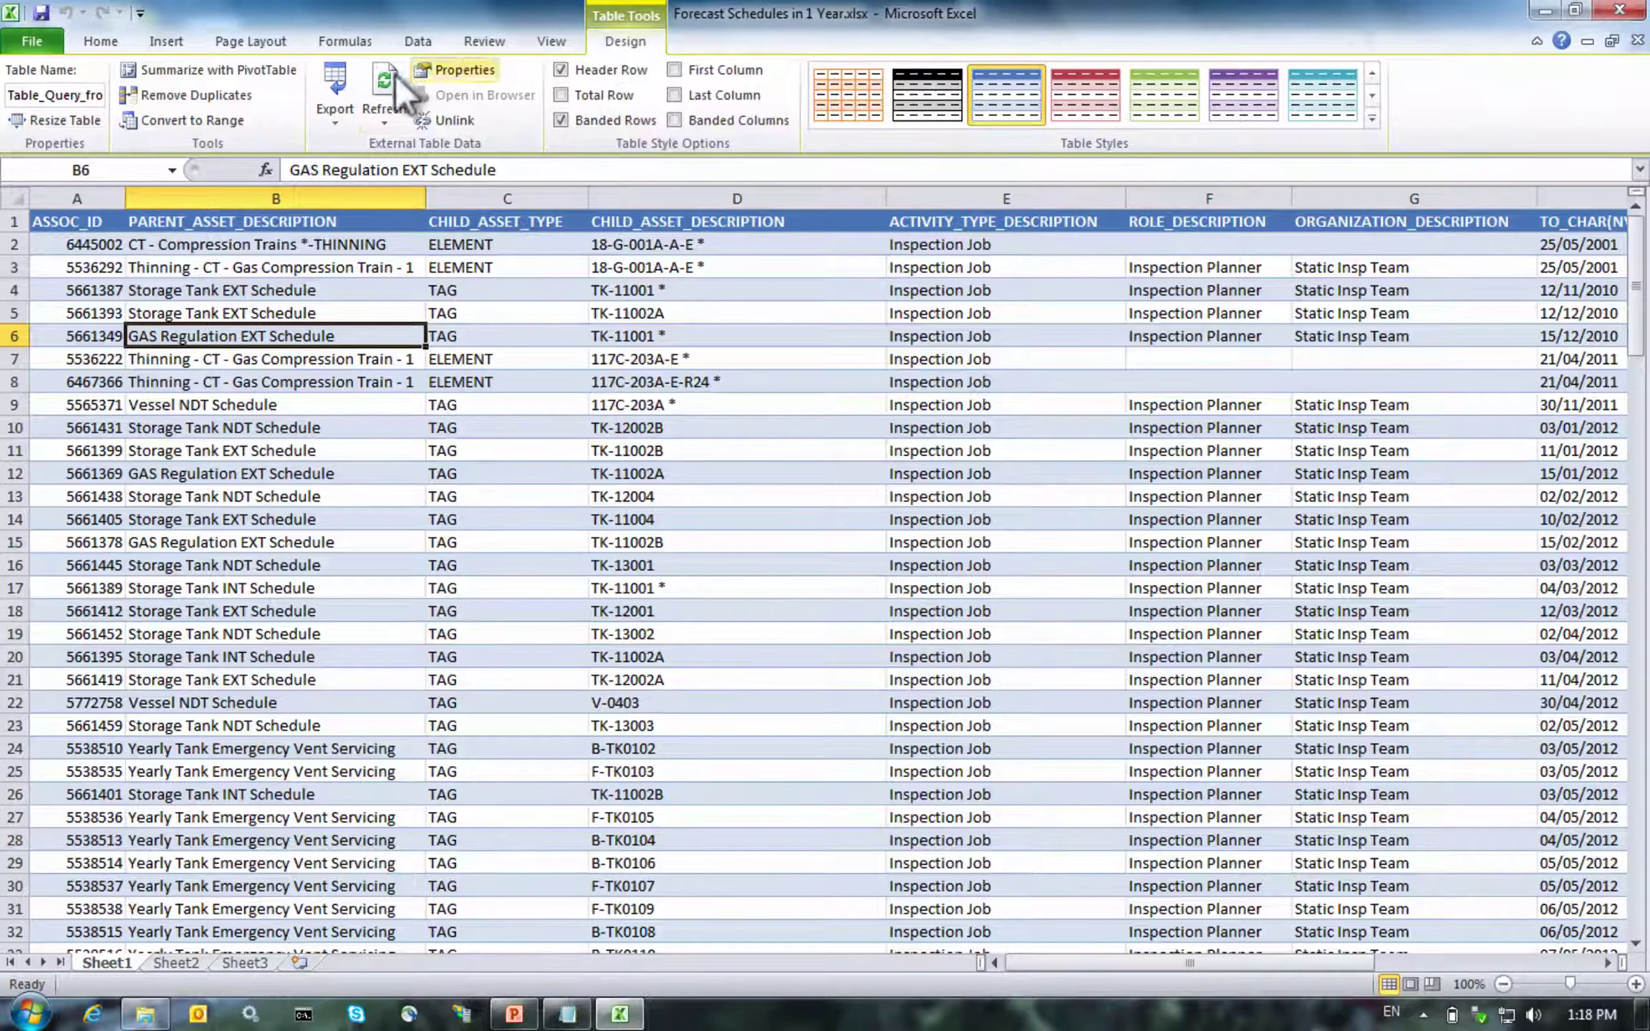
click(361, 87)
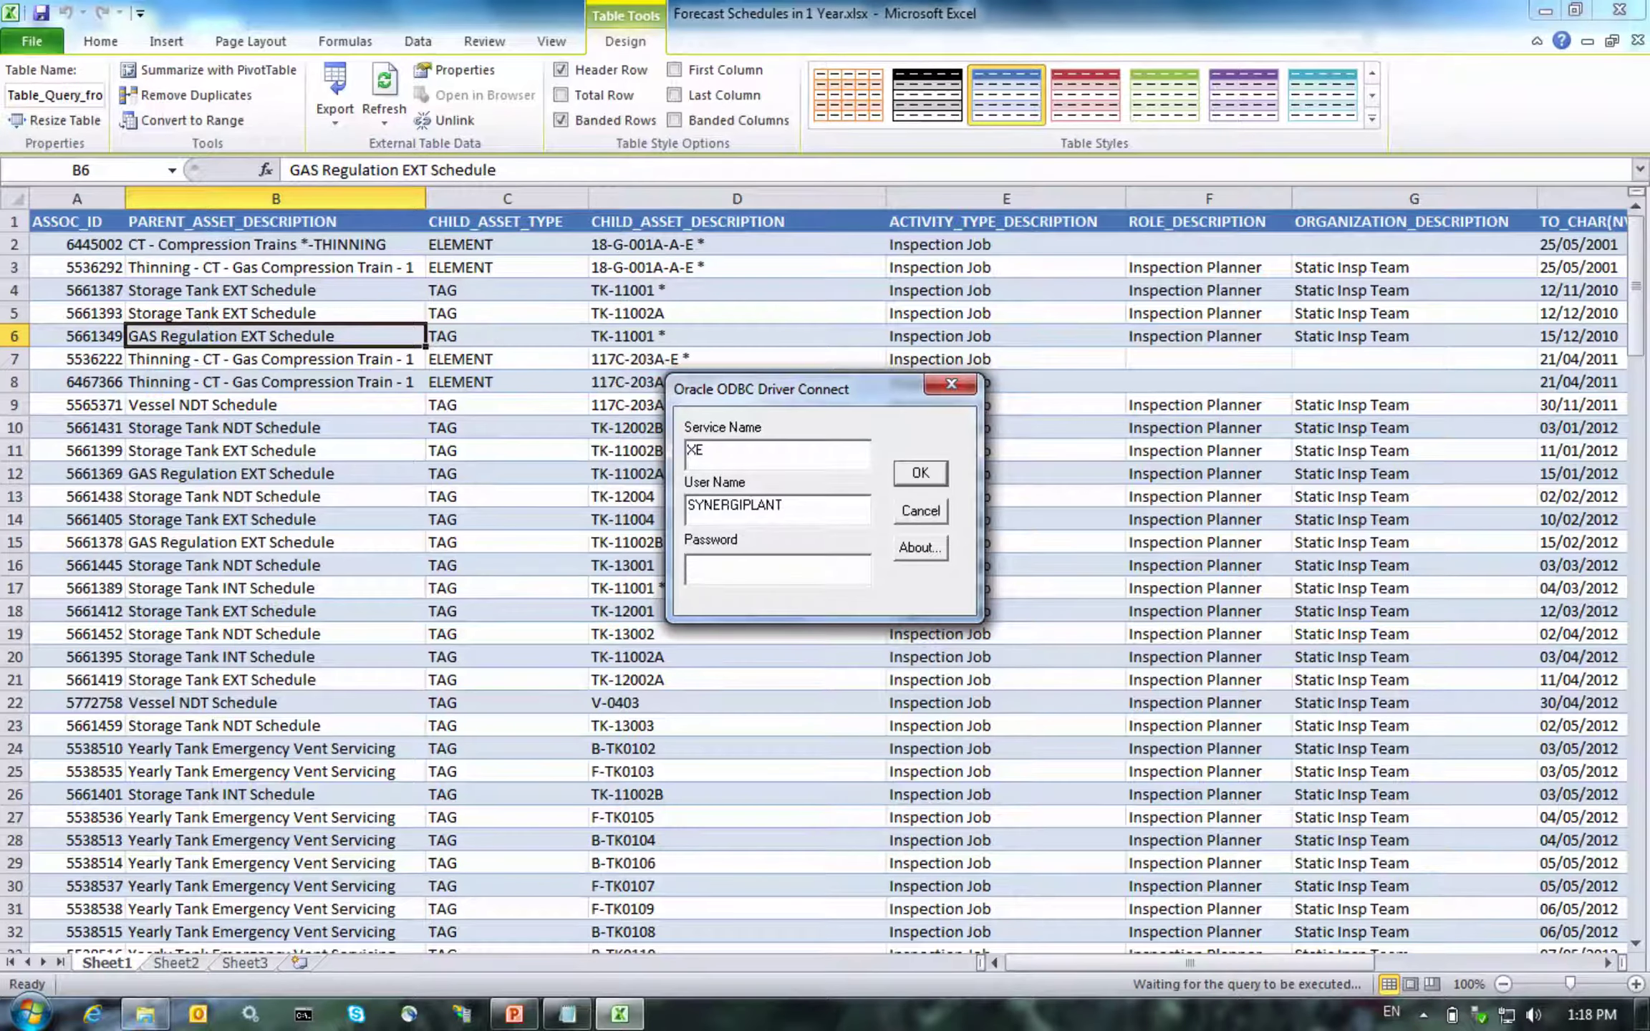
text(********)
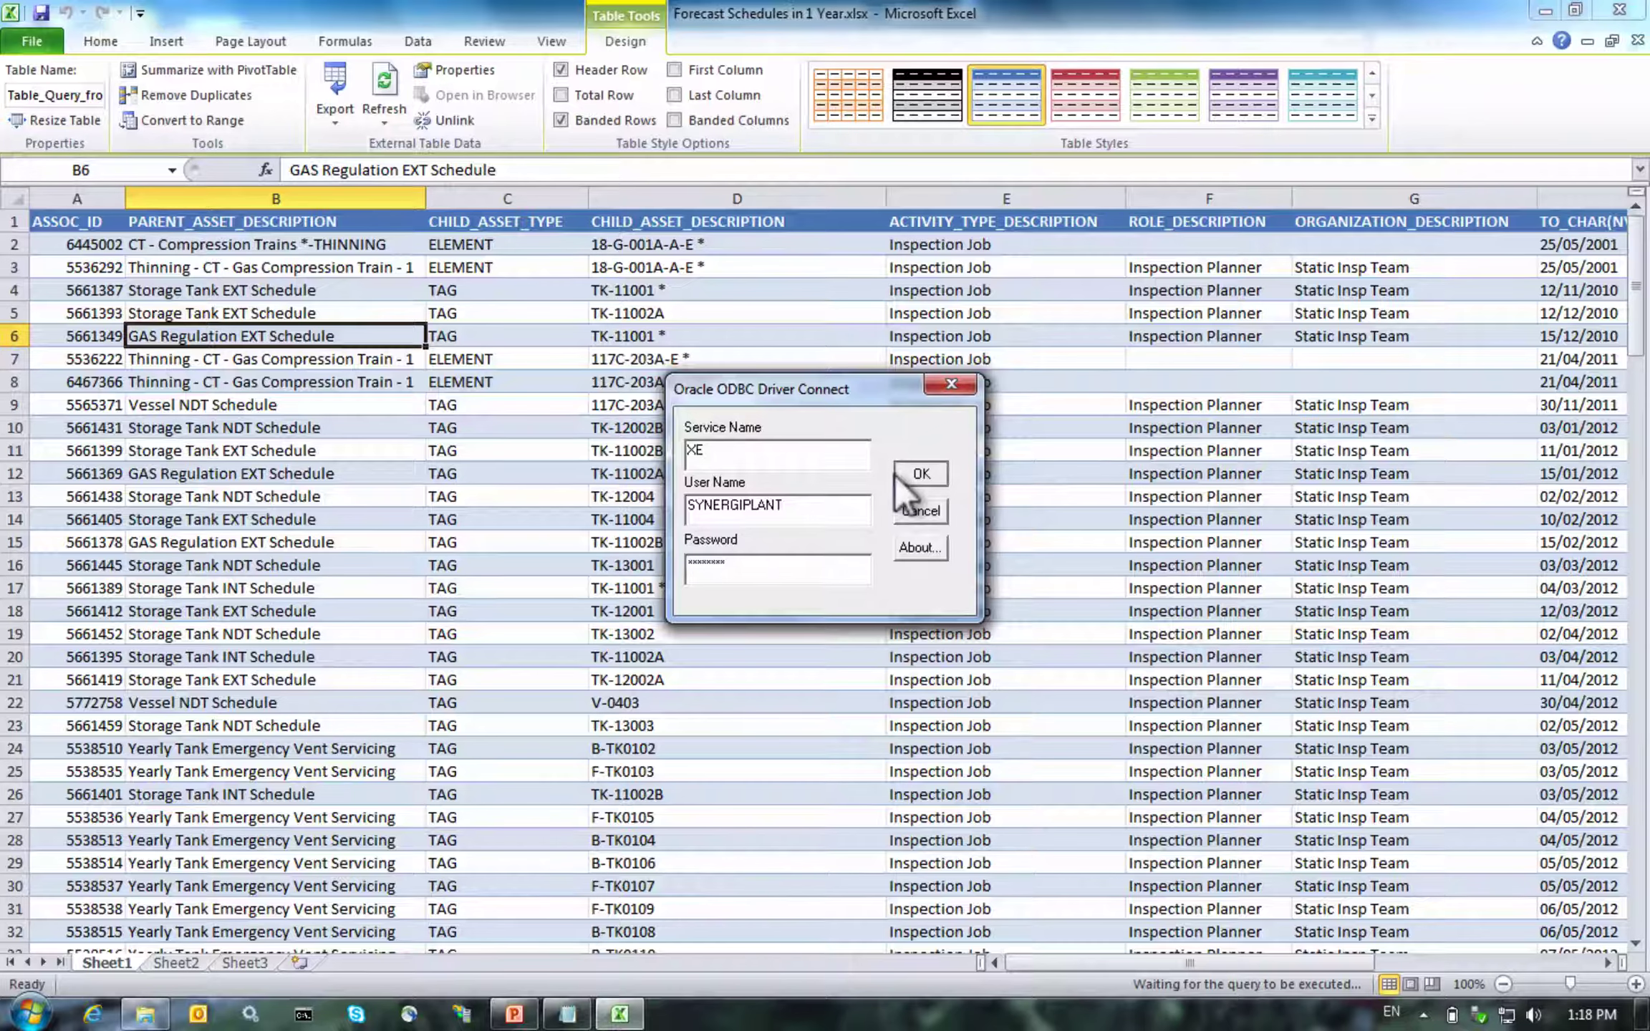
click(919, 469)
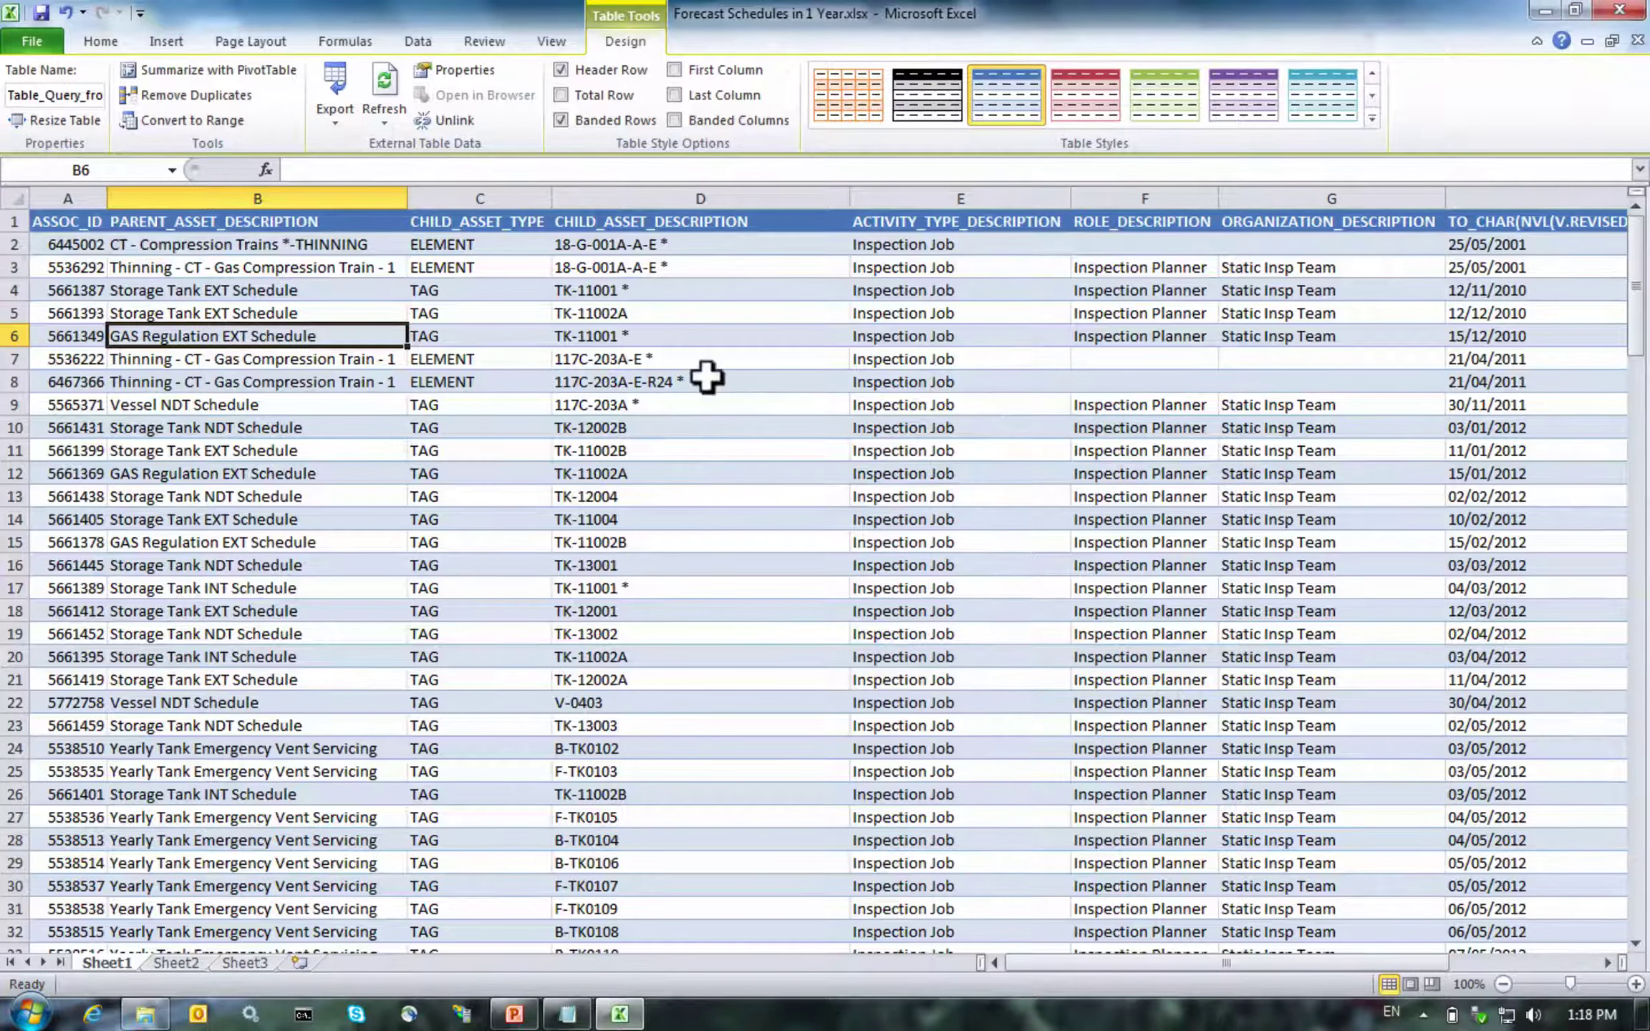
click(1095, 398)
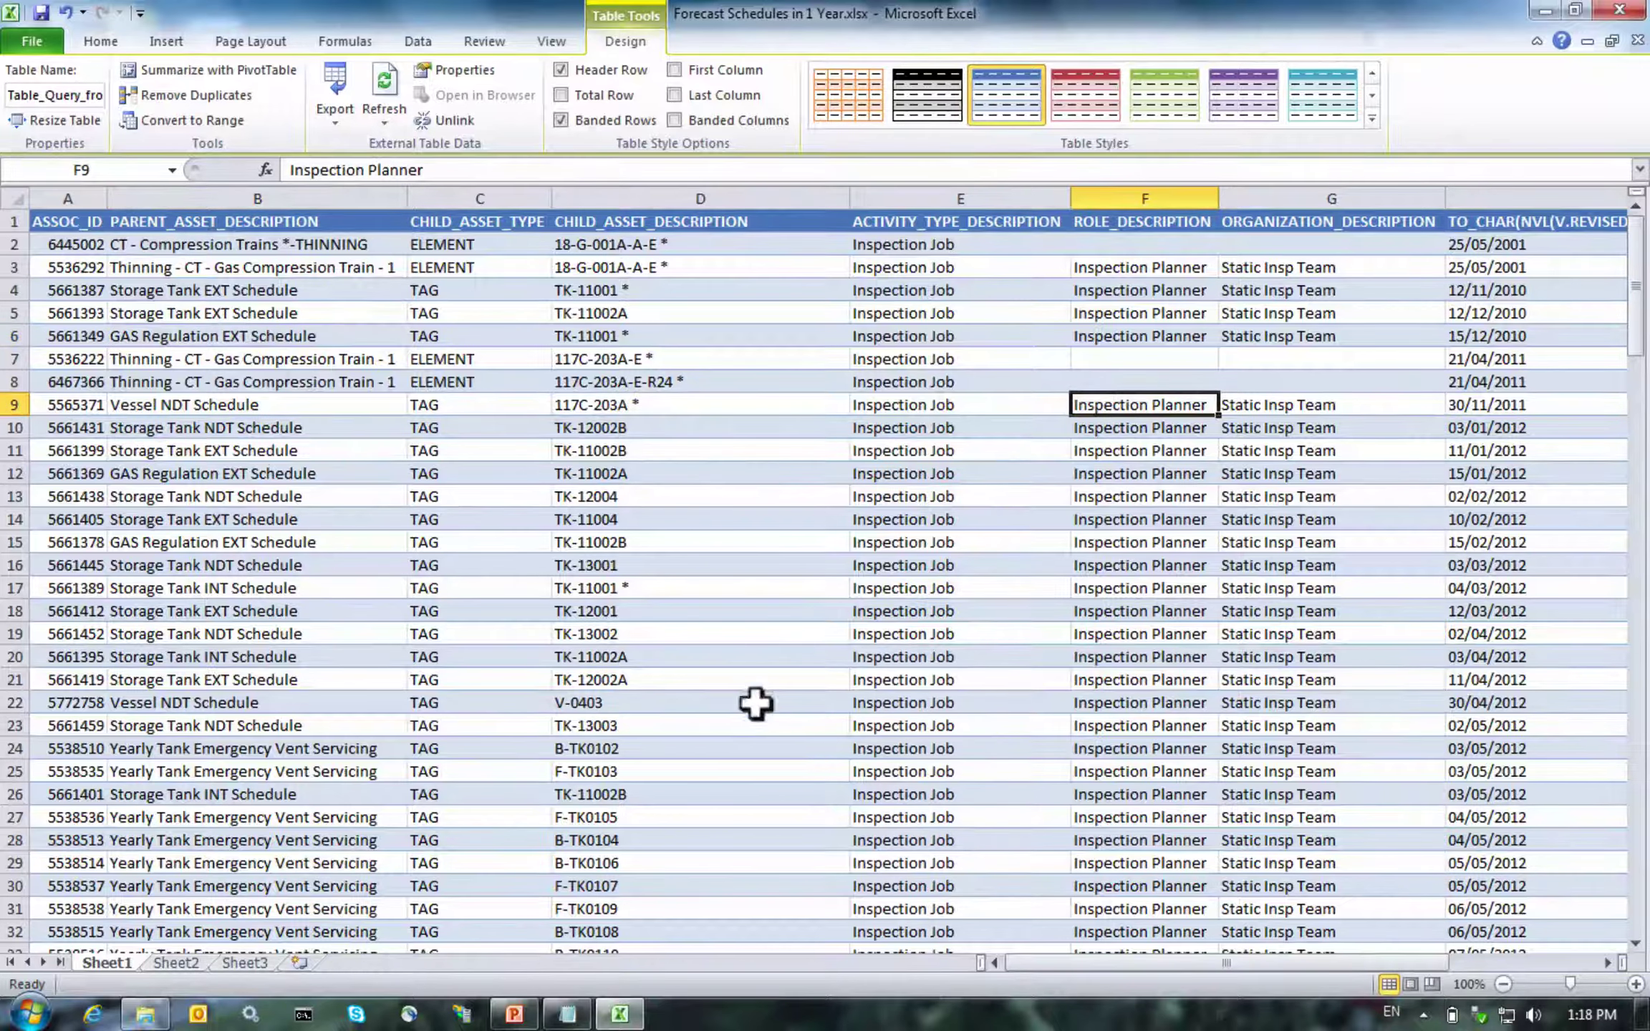
click(509, 1014)
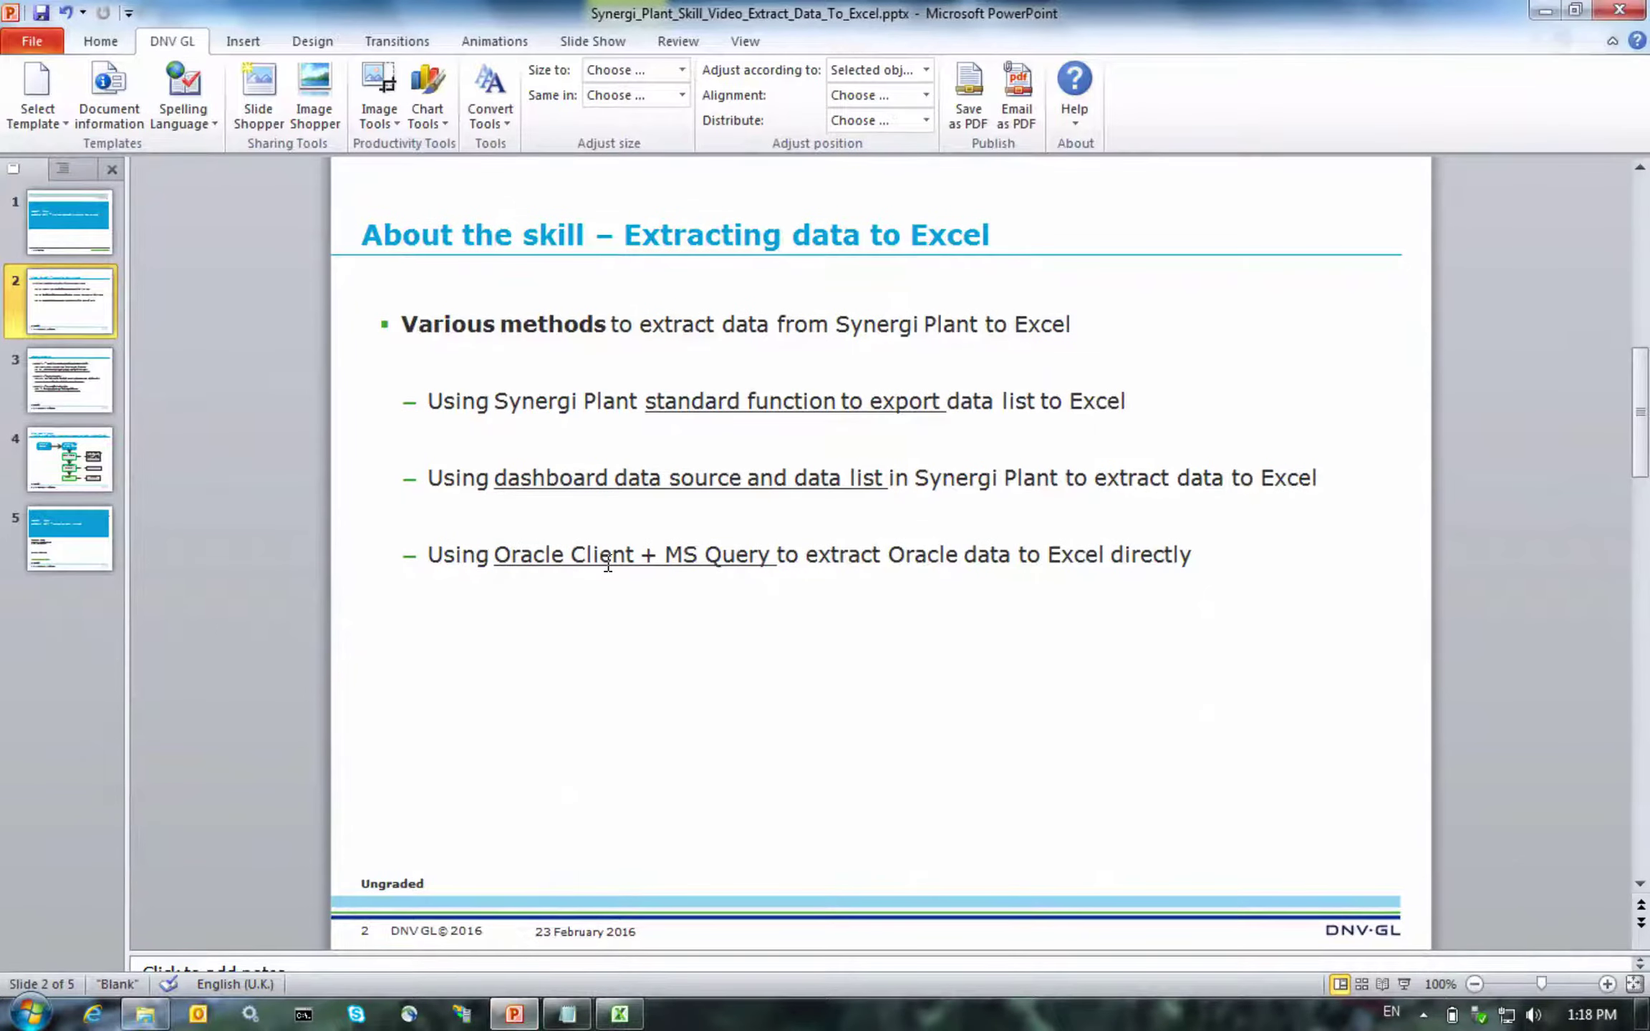
Move from Sample Scenarios to slide 4, 'How does it work', and start the slide show
click(61, 405)
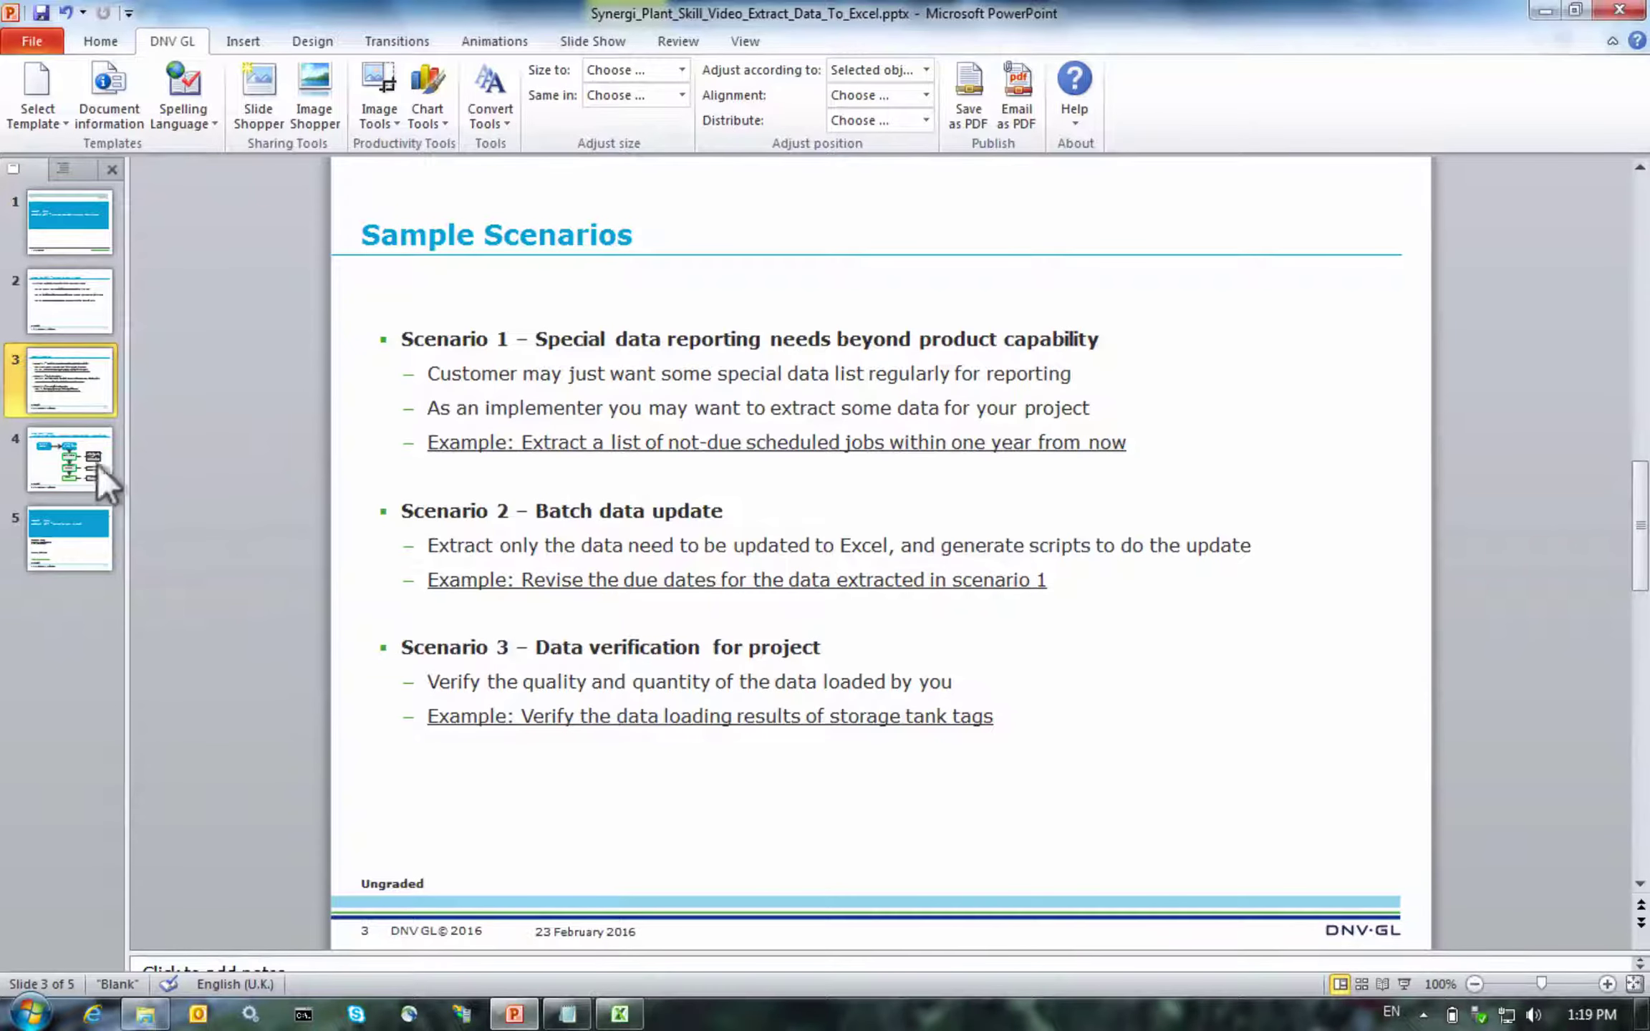
click(68, 456)
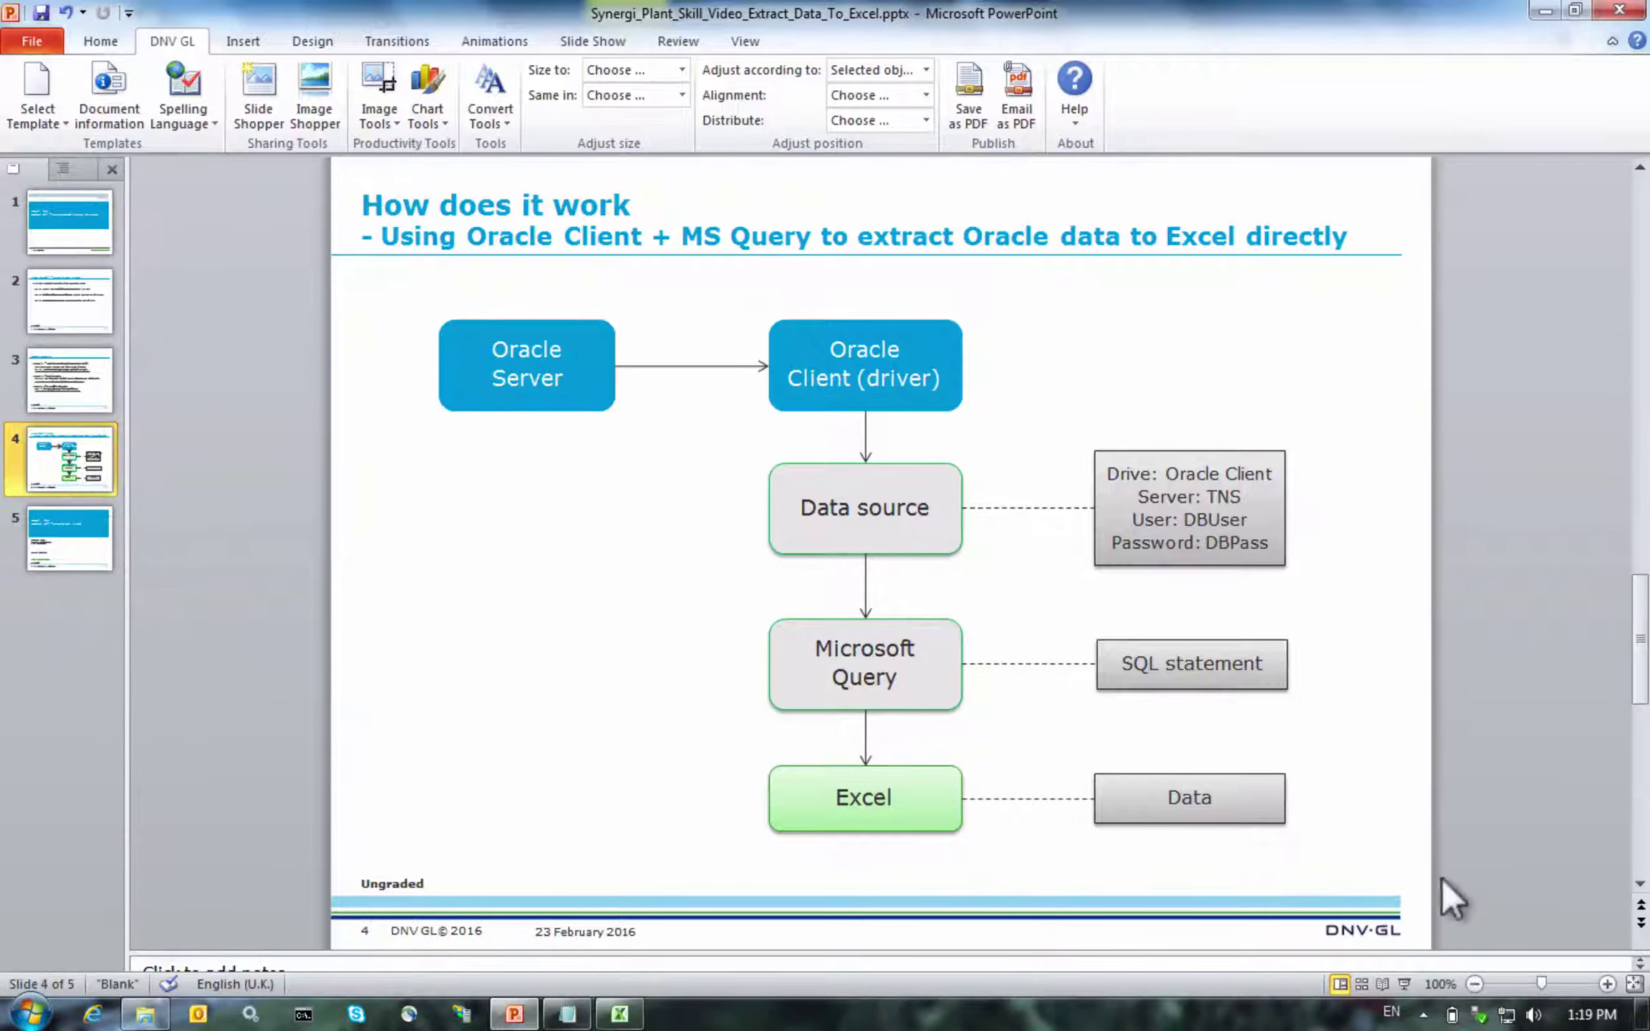
click(1404, 984)
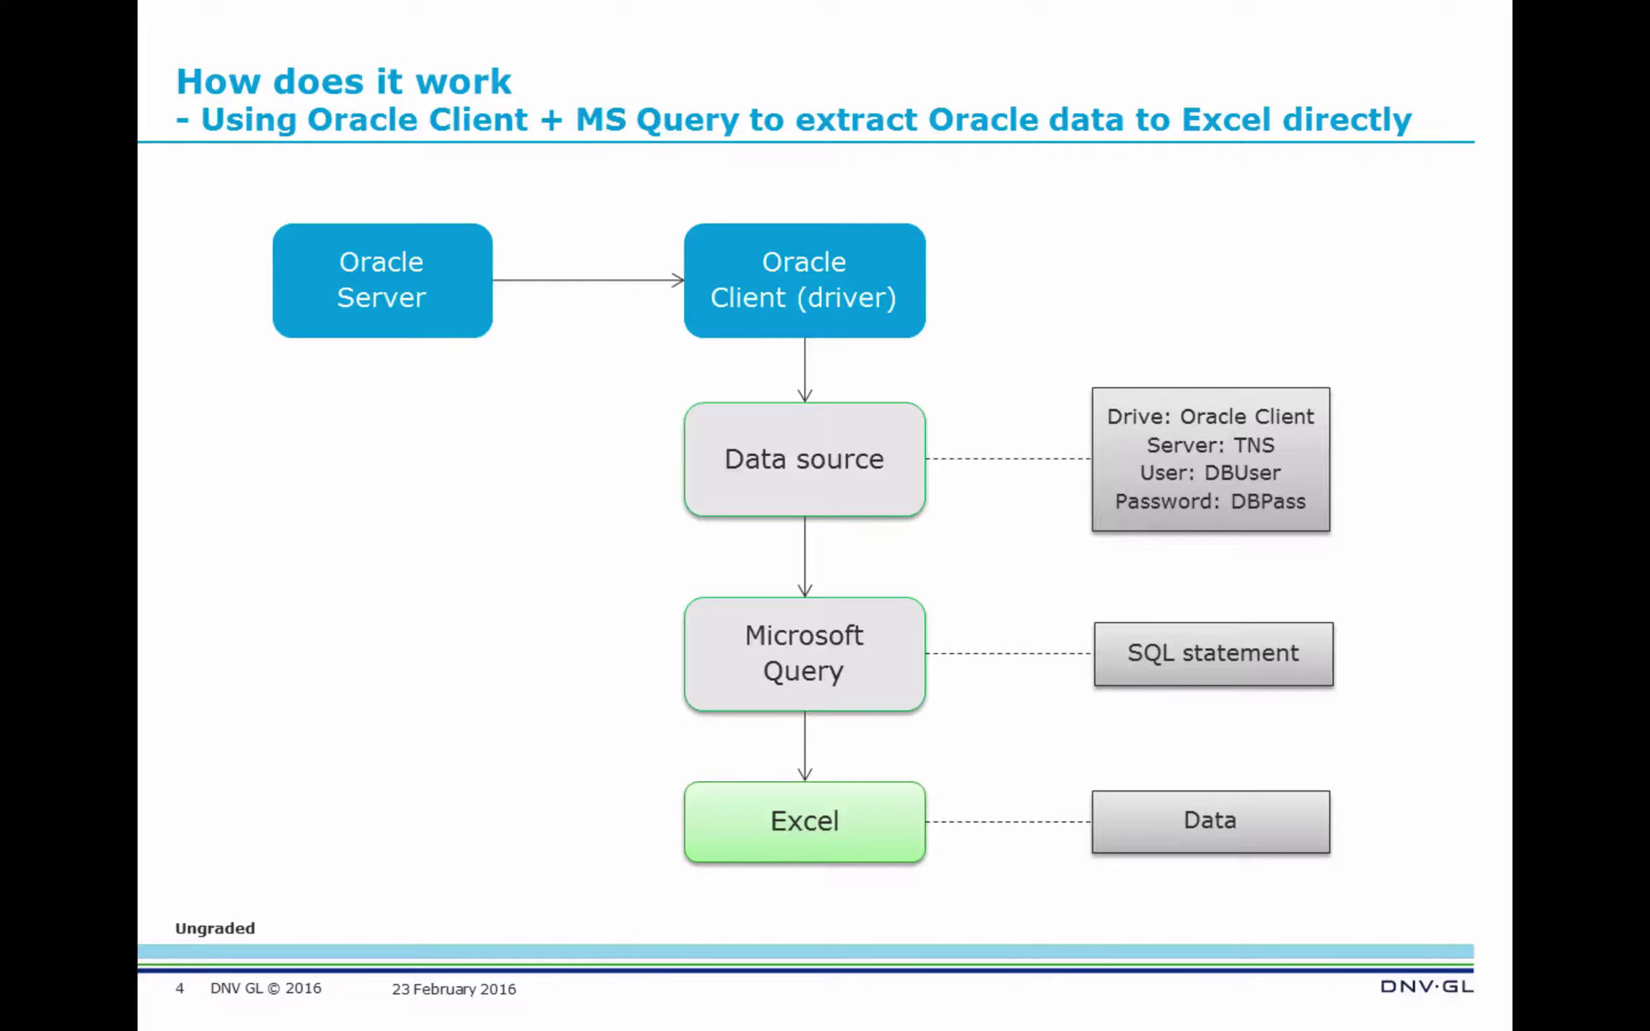
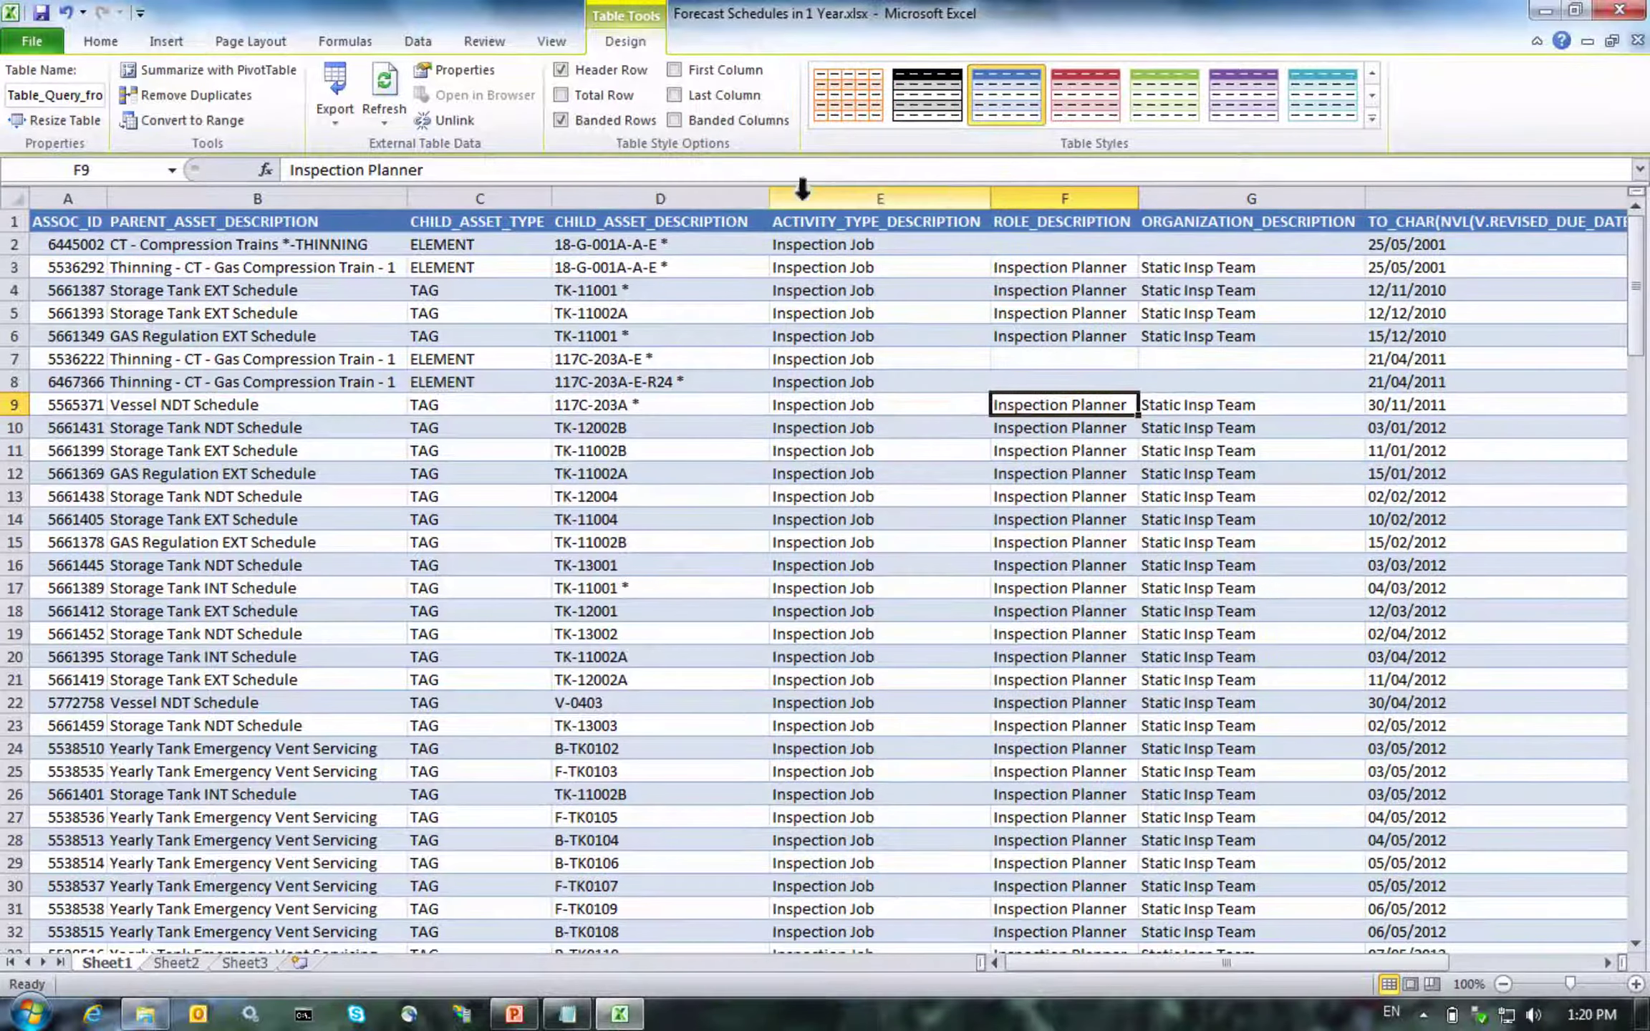
Narrow the description columns D, E and G, and widen column A to fit the ASSOC_ID values
drag(990, 188, 921, 188)
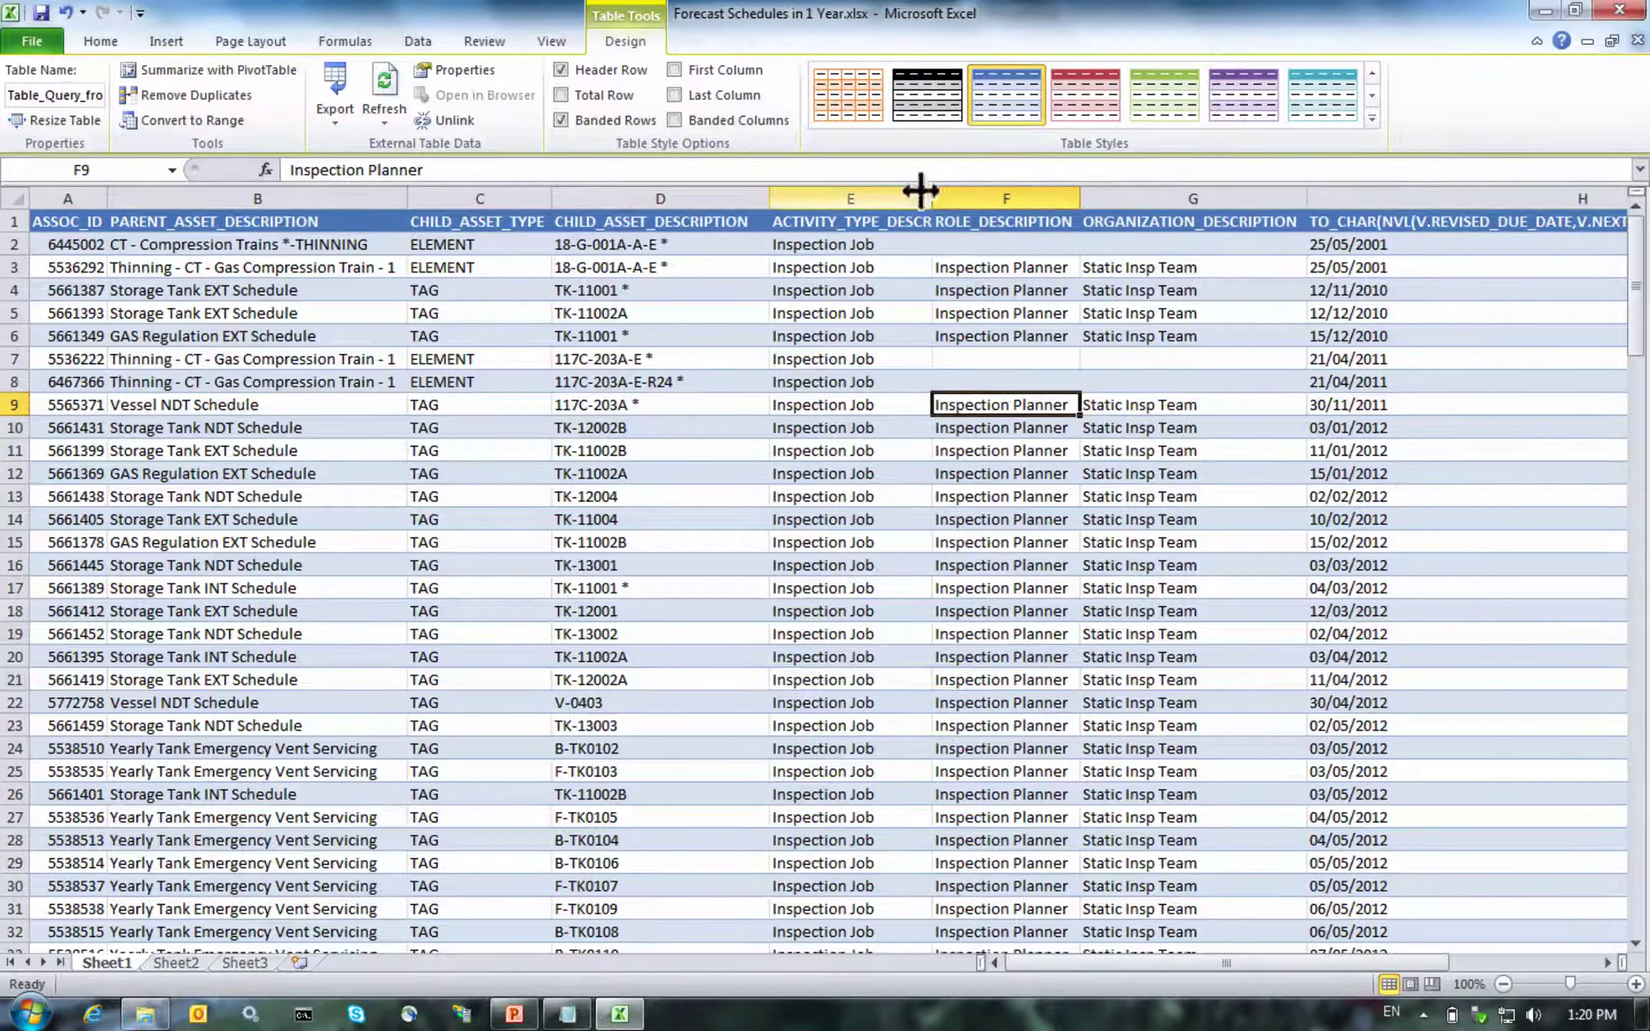
drag(1307, 188, 1230, 187)
drag(97, 197, 139, 191)
Centre column A's ASSOC_ID values and check them along row 2
click(101, 199)
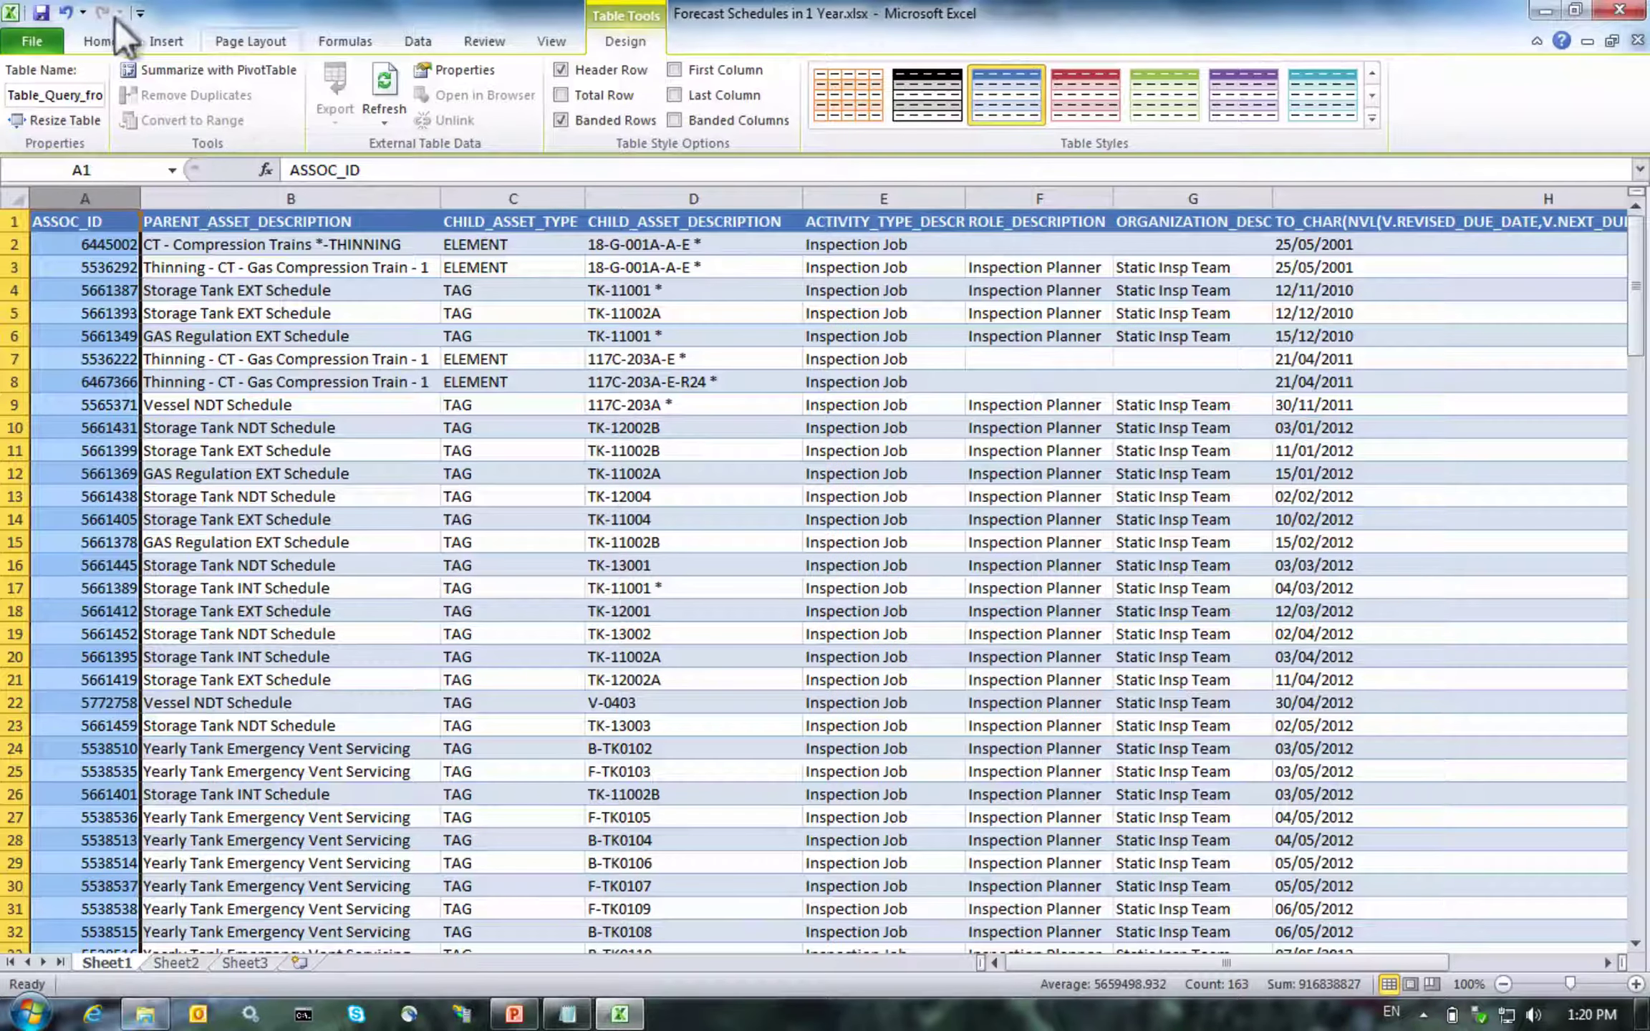
click(89, 42)
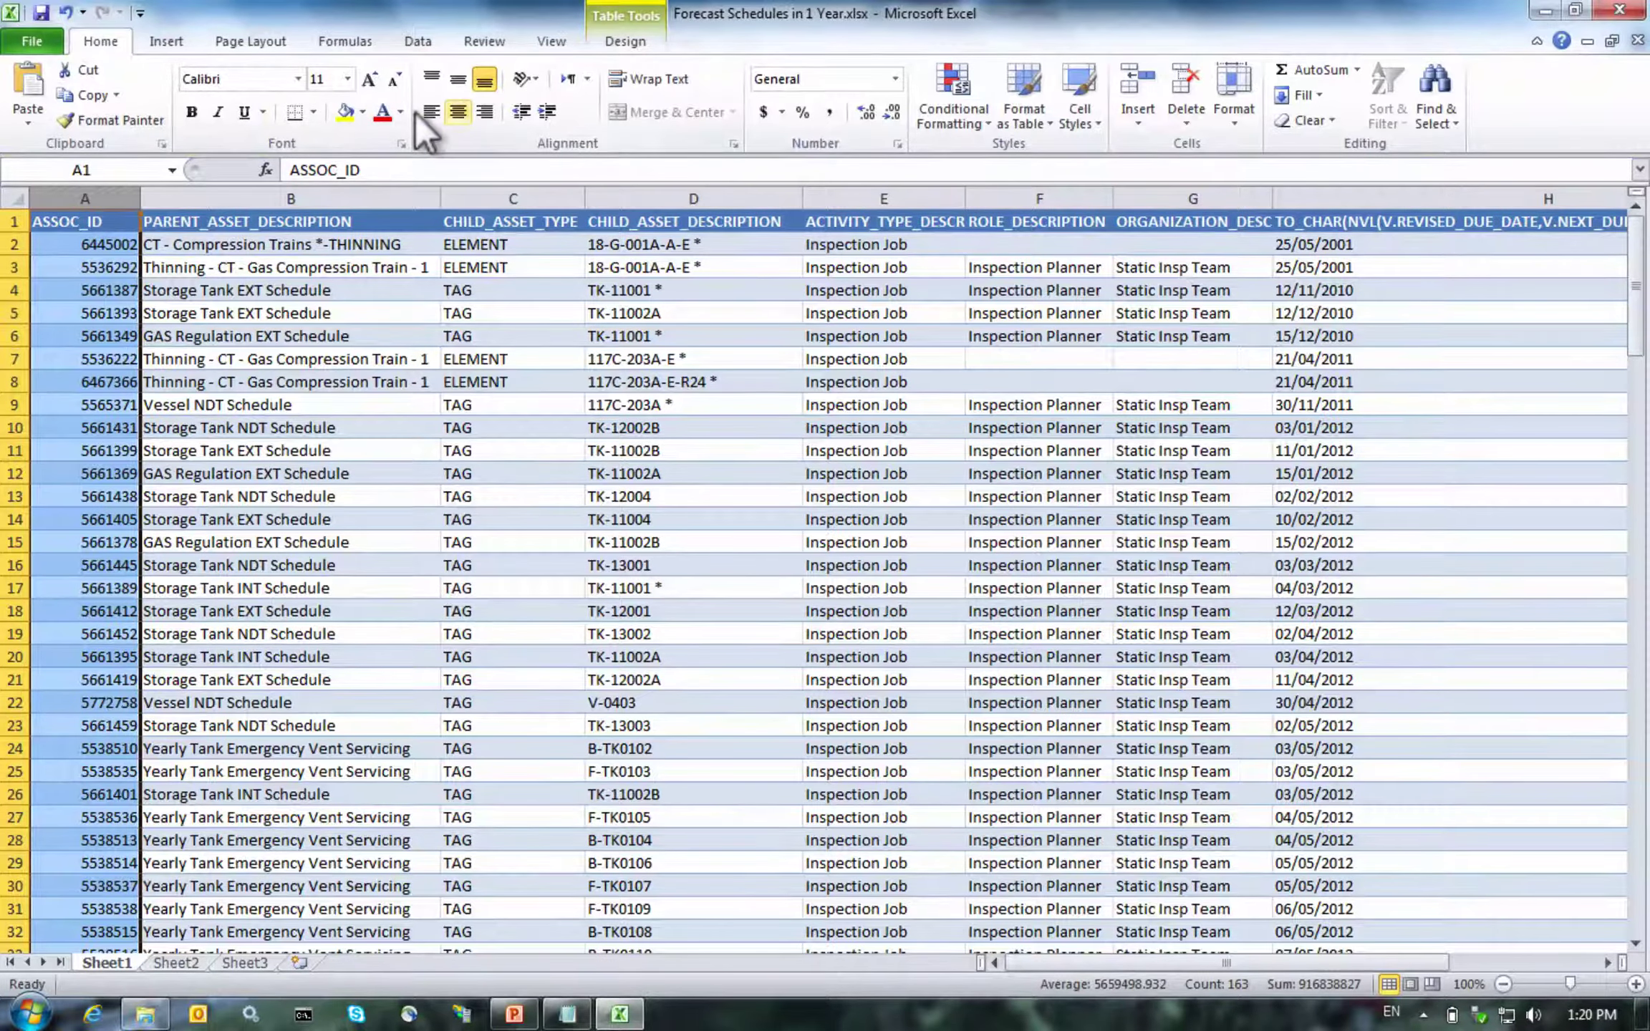
click(458, 112)
click(115, 238)
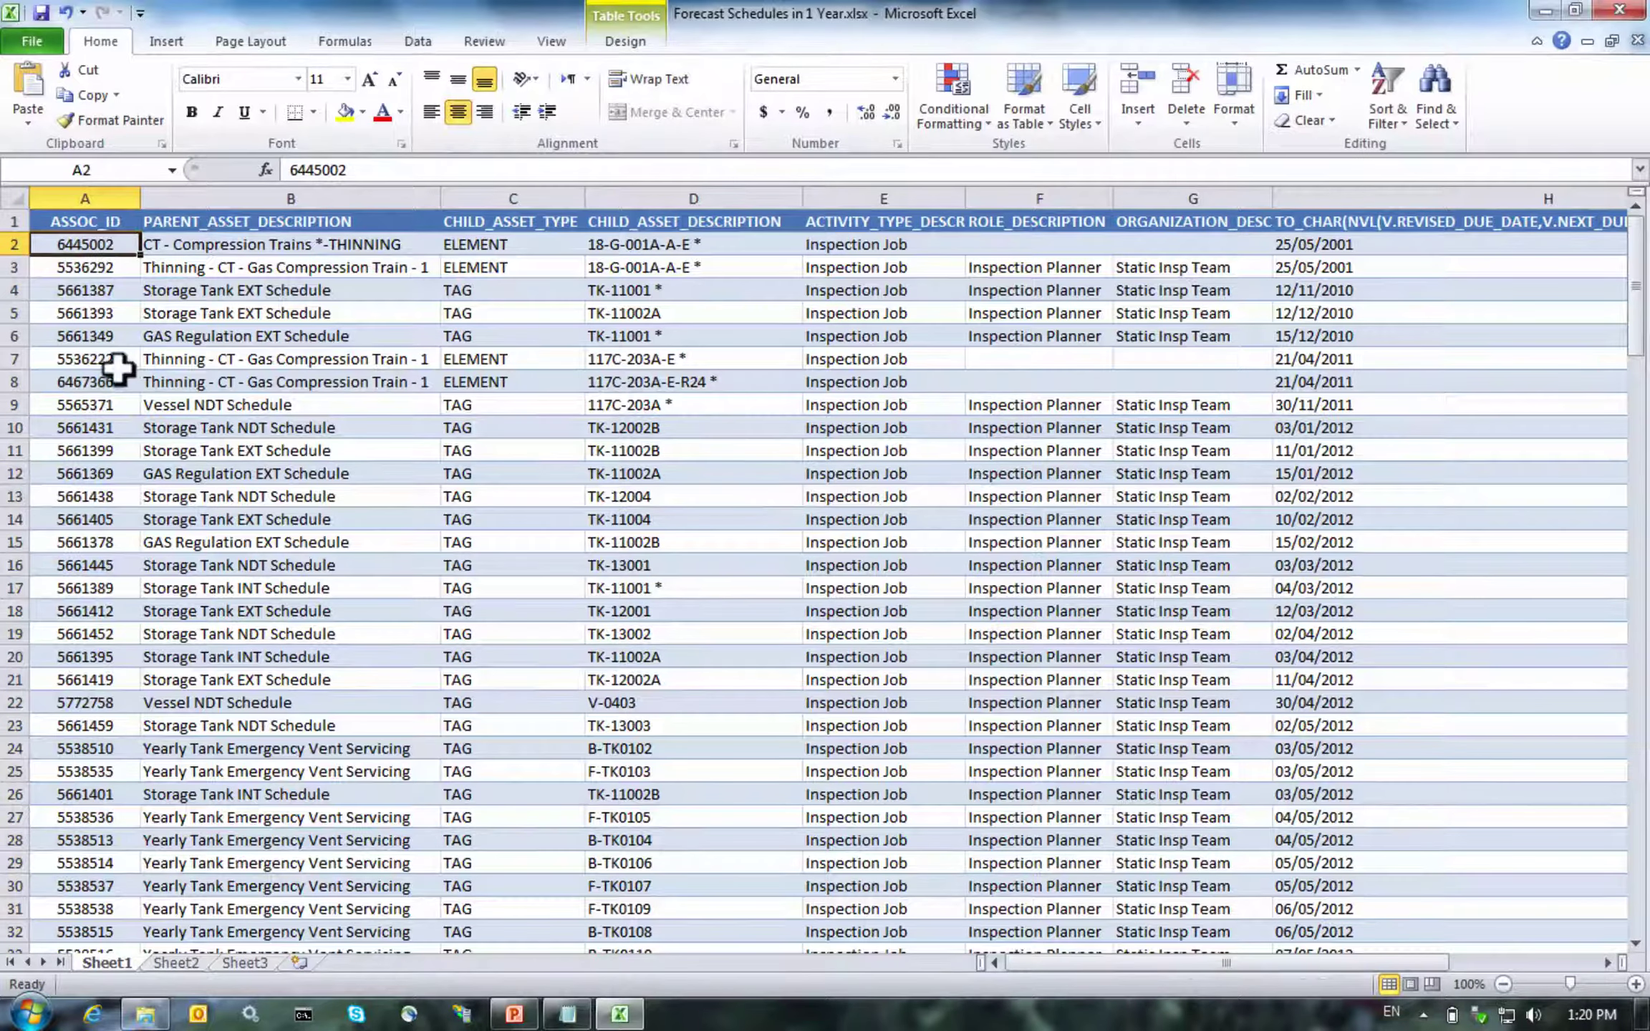
key(Down)
key(Down)
key(Down)
key(Down)
key(Down)
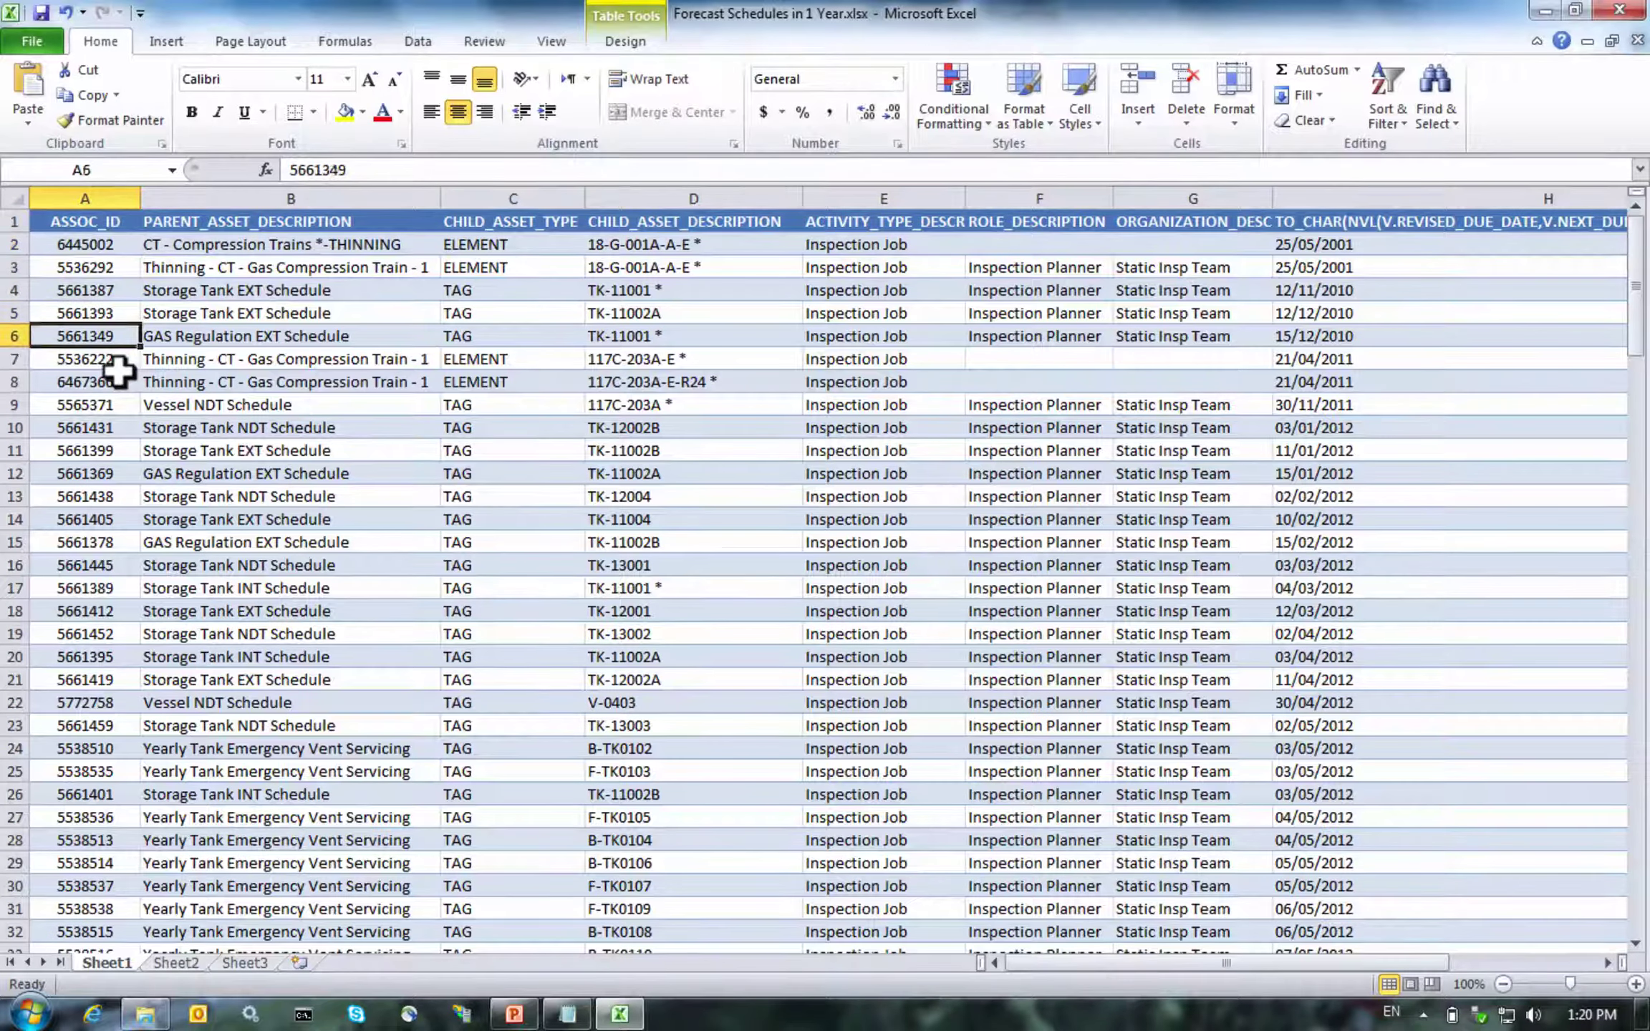
key(Up)
key(Up)
key(Up)
key(Up)
key(Up)
key(Down)
key(Down)
key(Down)
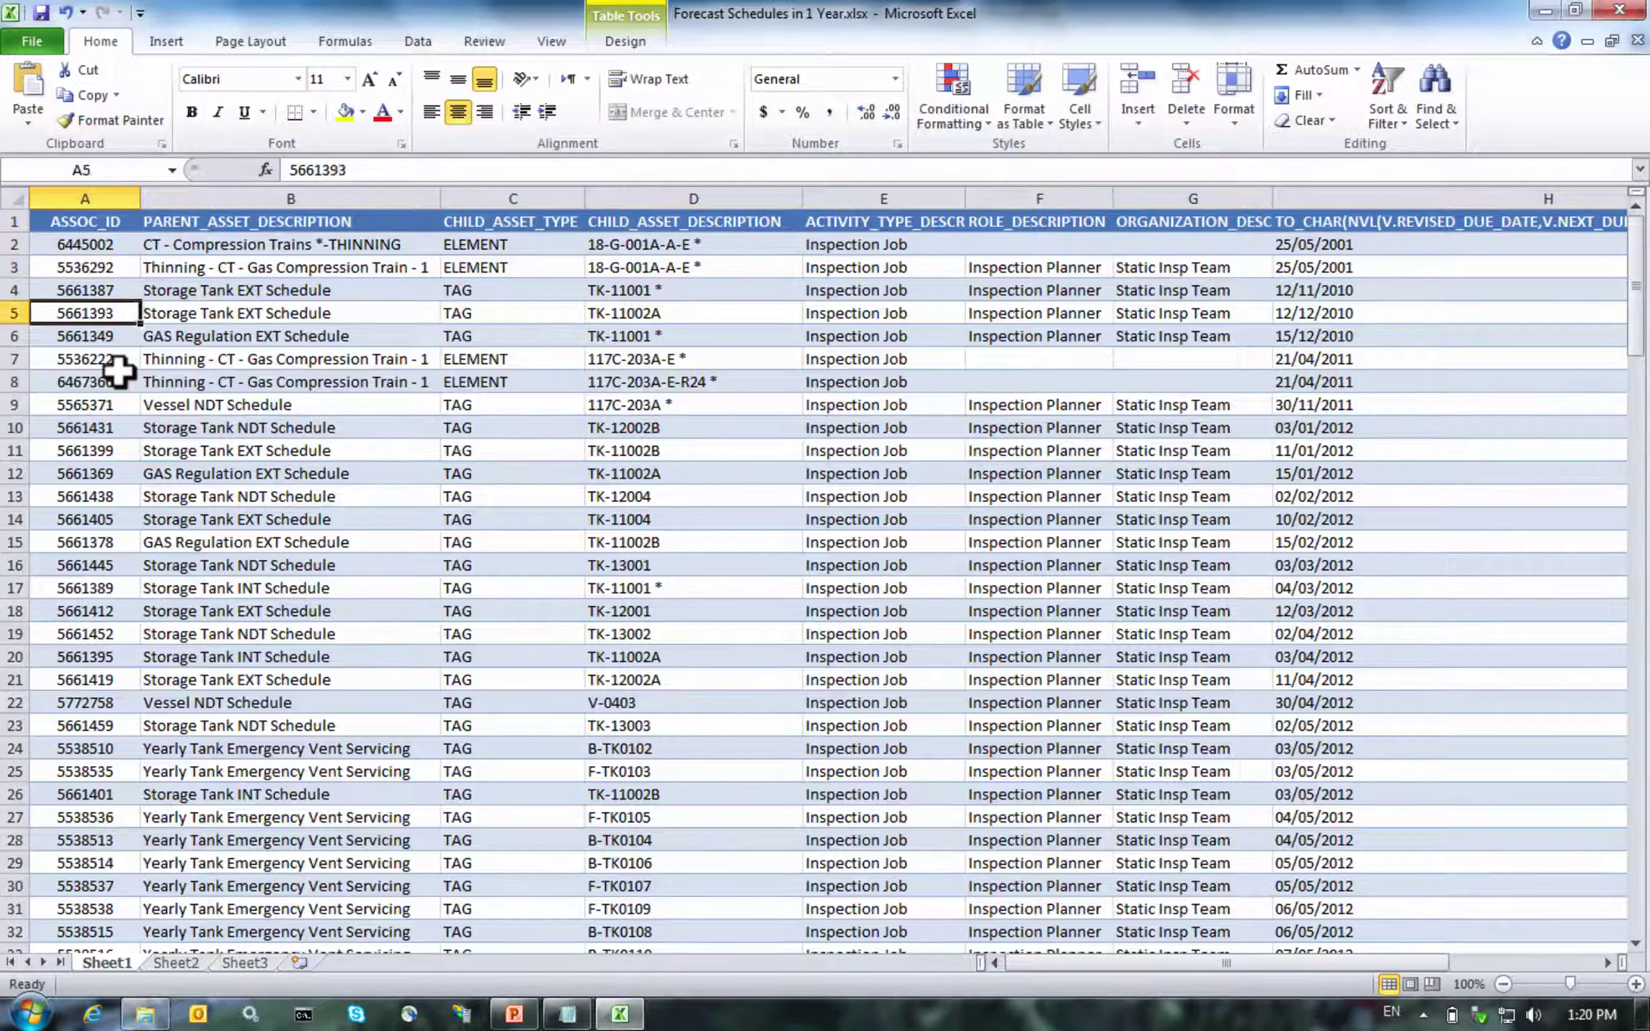
key(Down)
key(Up)
key(Up)
key(Up)
key(Up)
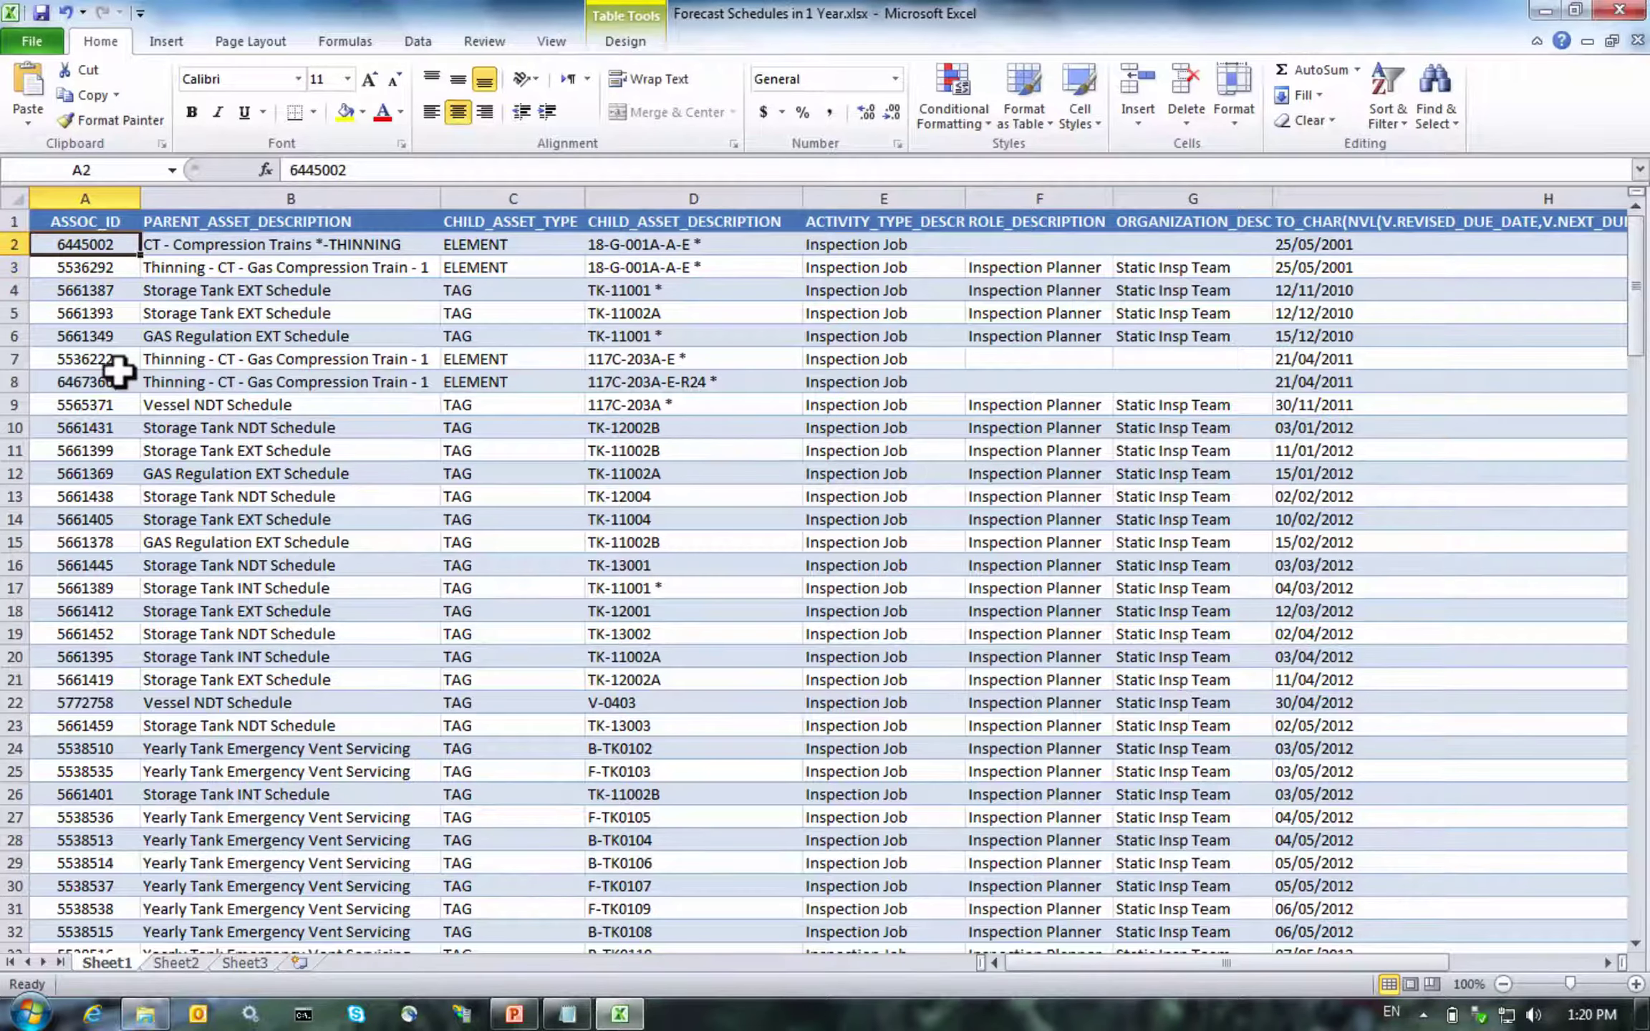
key(Right)
key(Right)
key(Right)
key(Right)
key(Right)
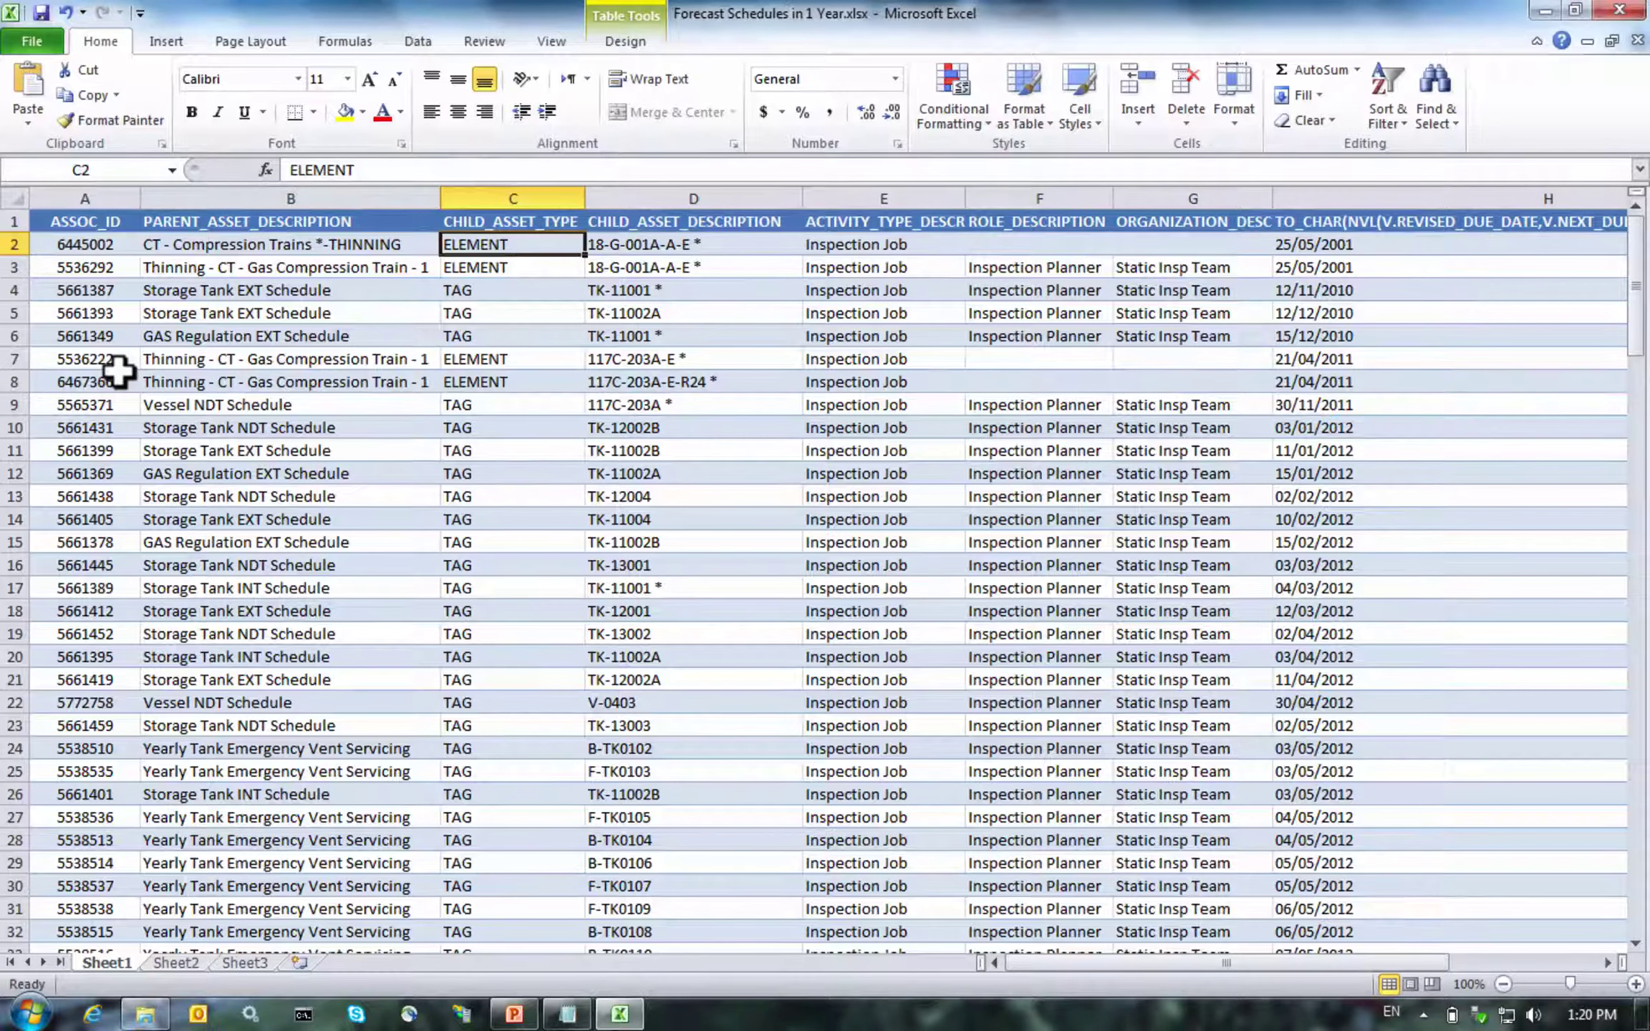
key(Right)
key(Right)
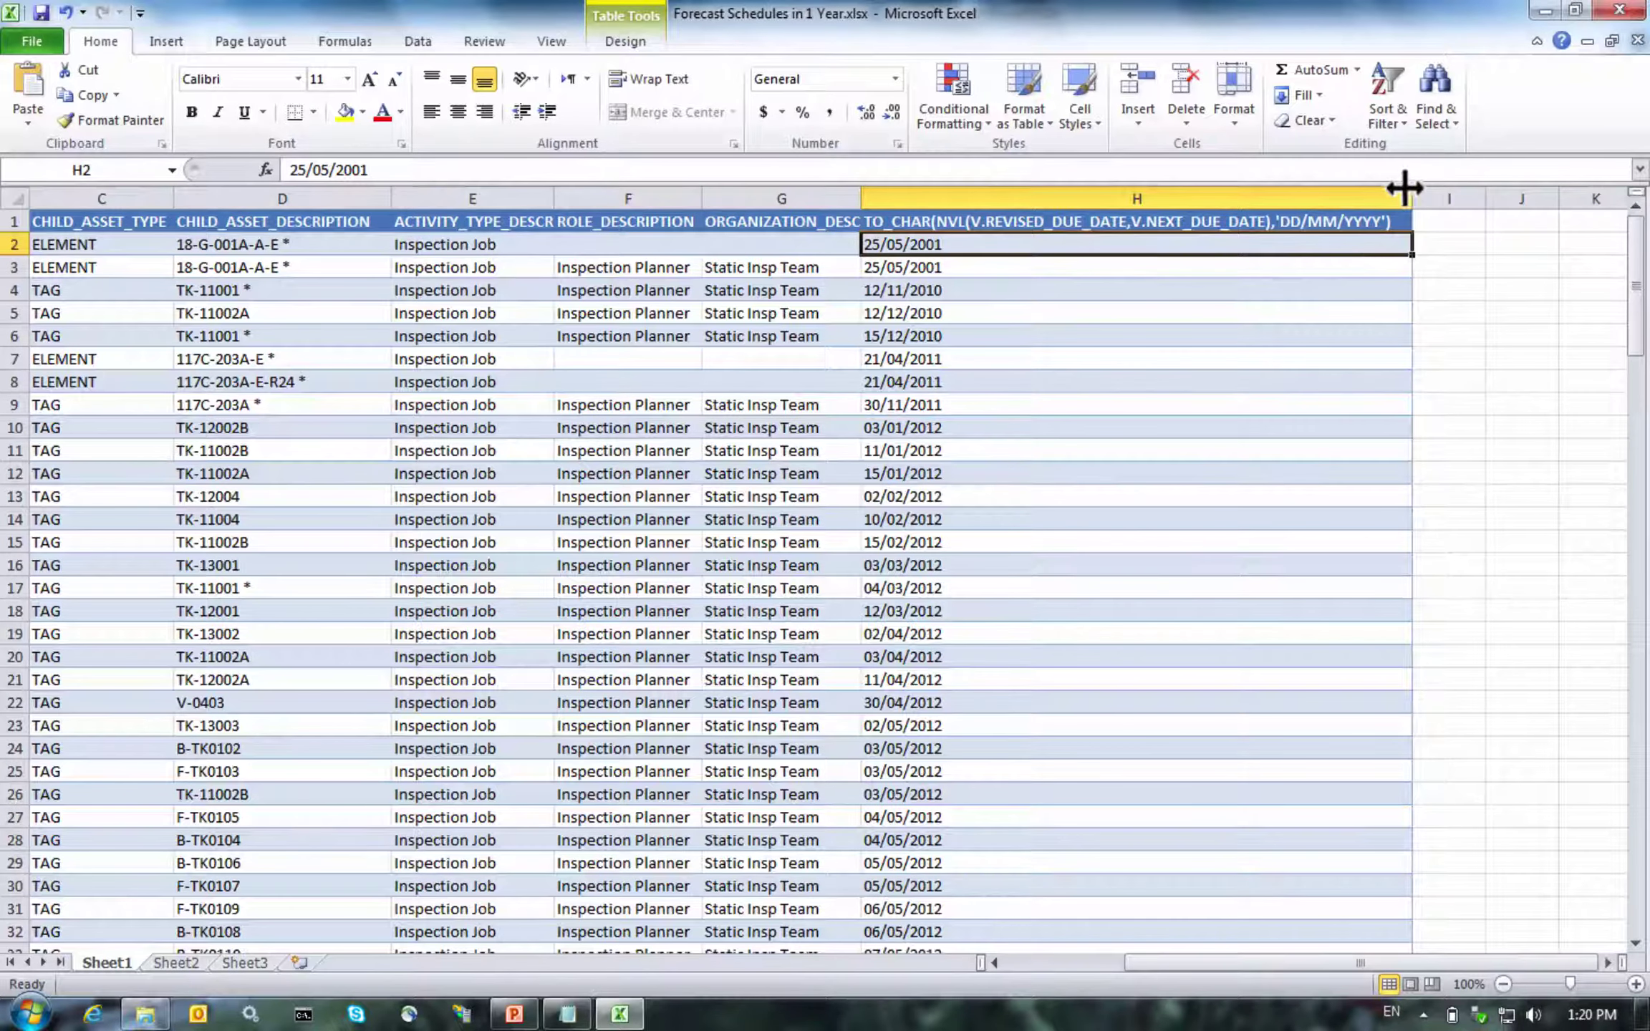
Narrow column H to its date width and review the due dates down to 24/08/2016
drag(1410, 187, 995, 193)
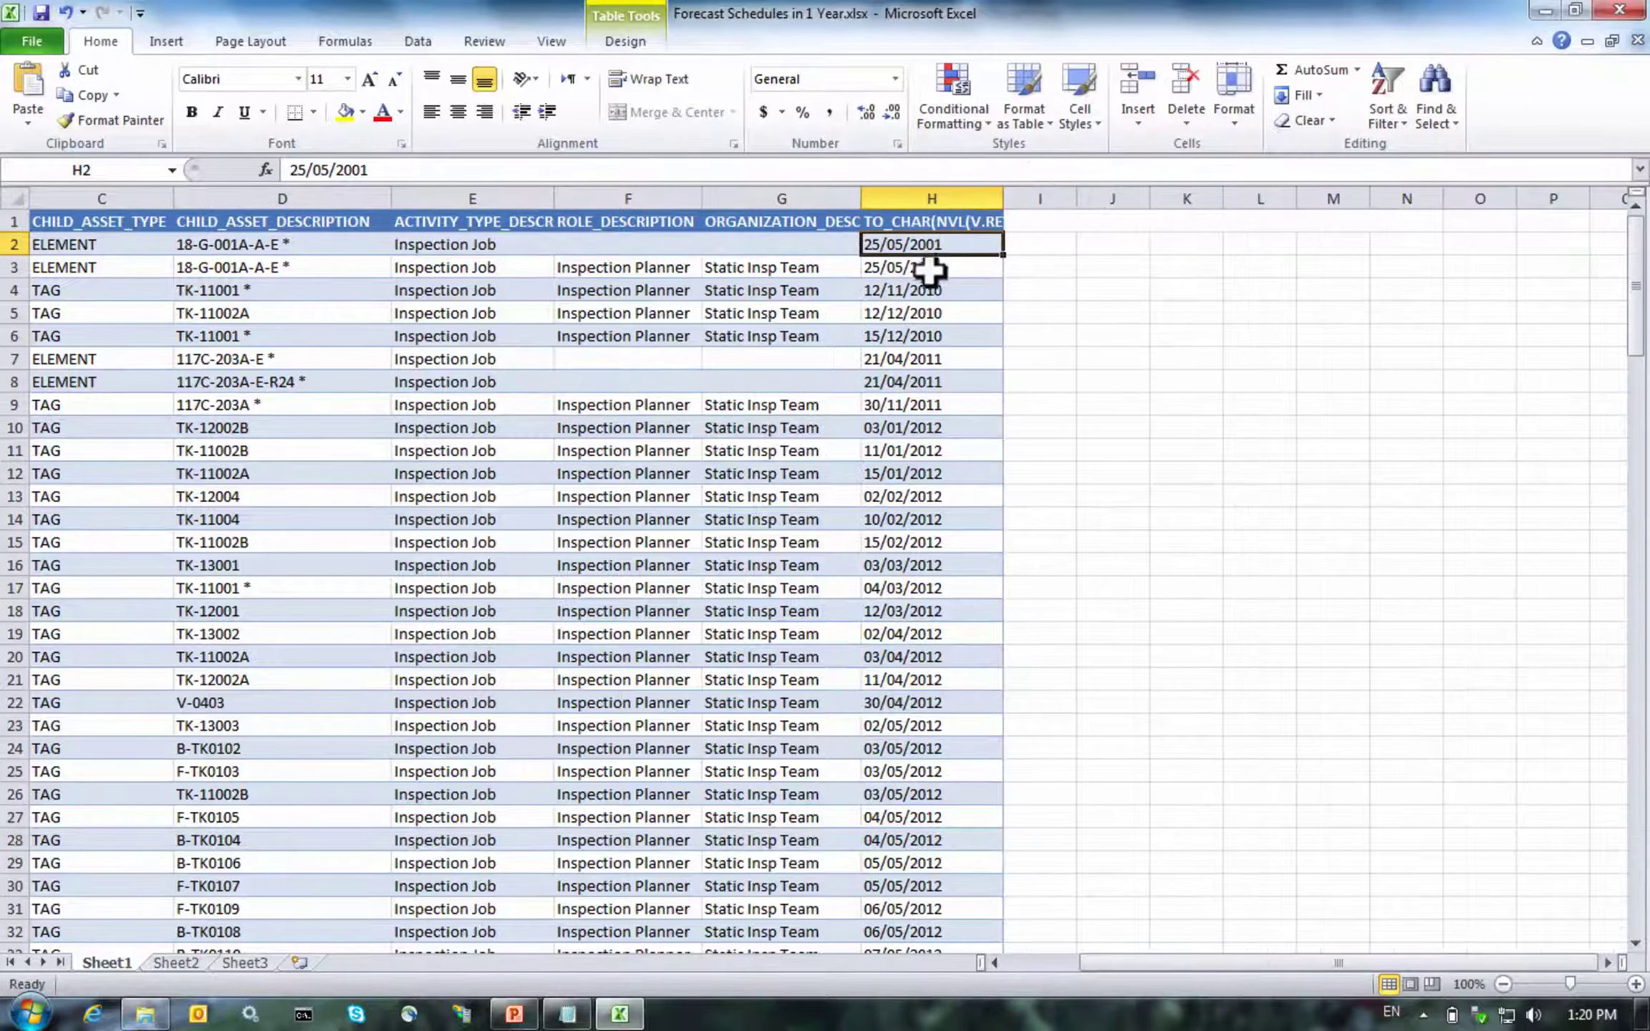
click(933, 608)
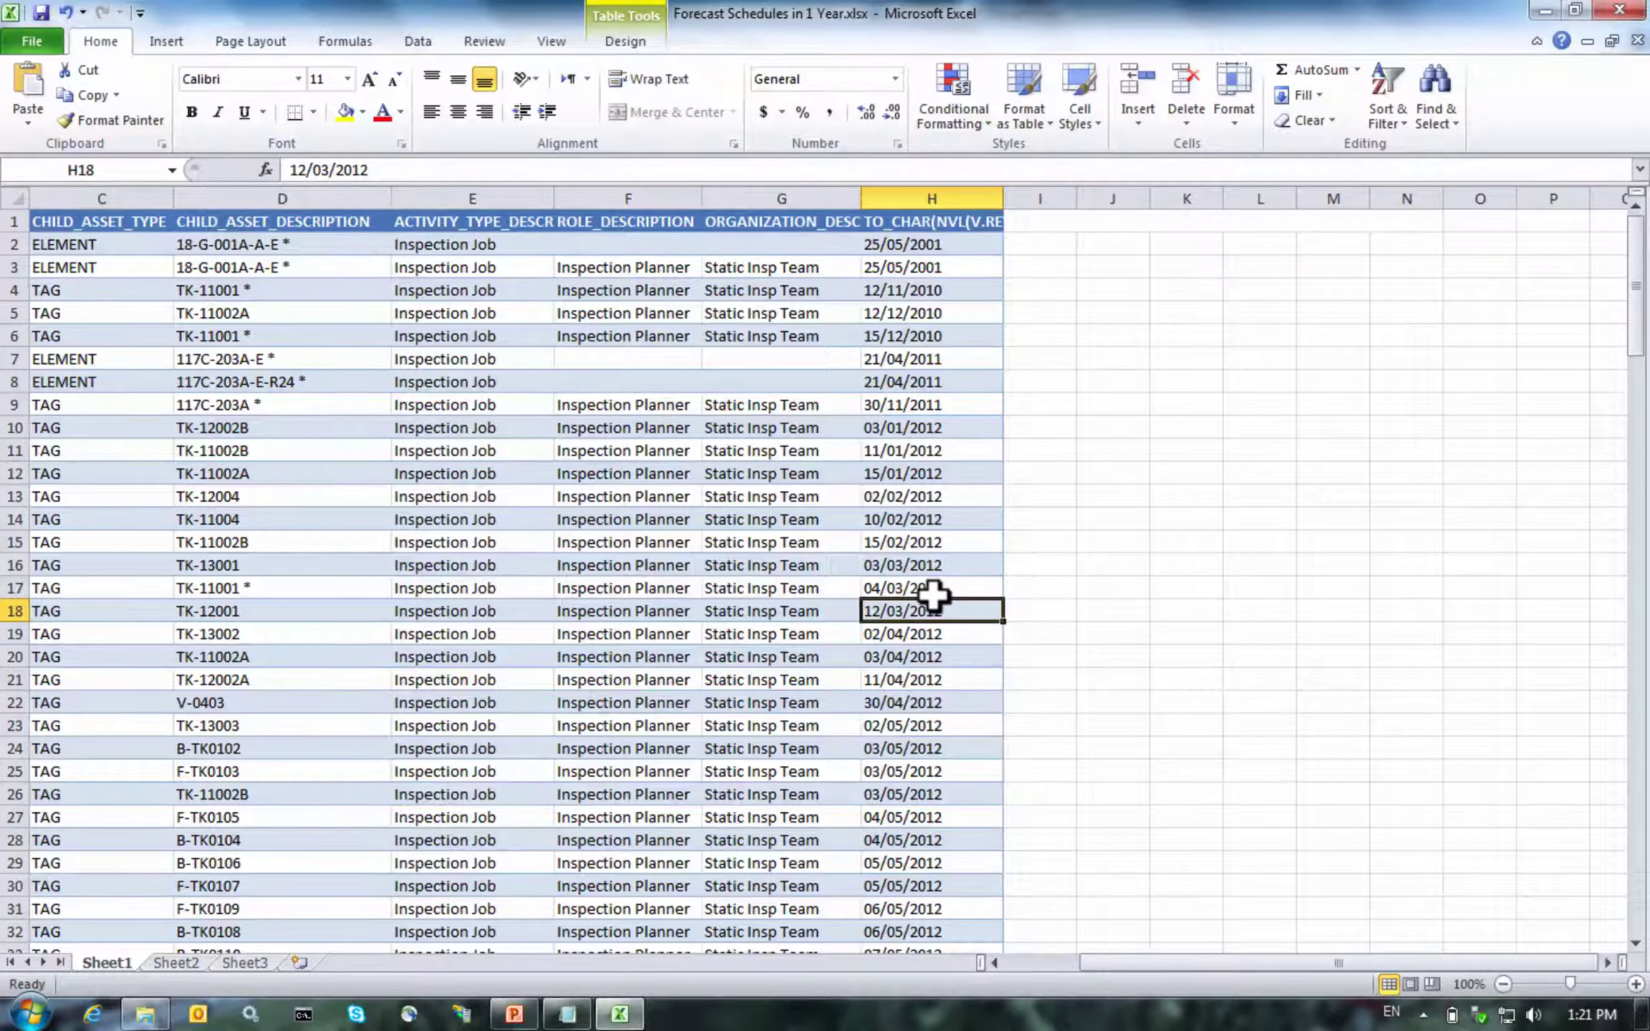
drag(1076, 195, 1123, 195)
drag(1635, 315, 1619, 932)
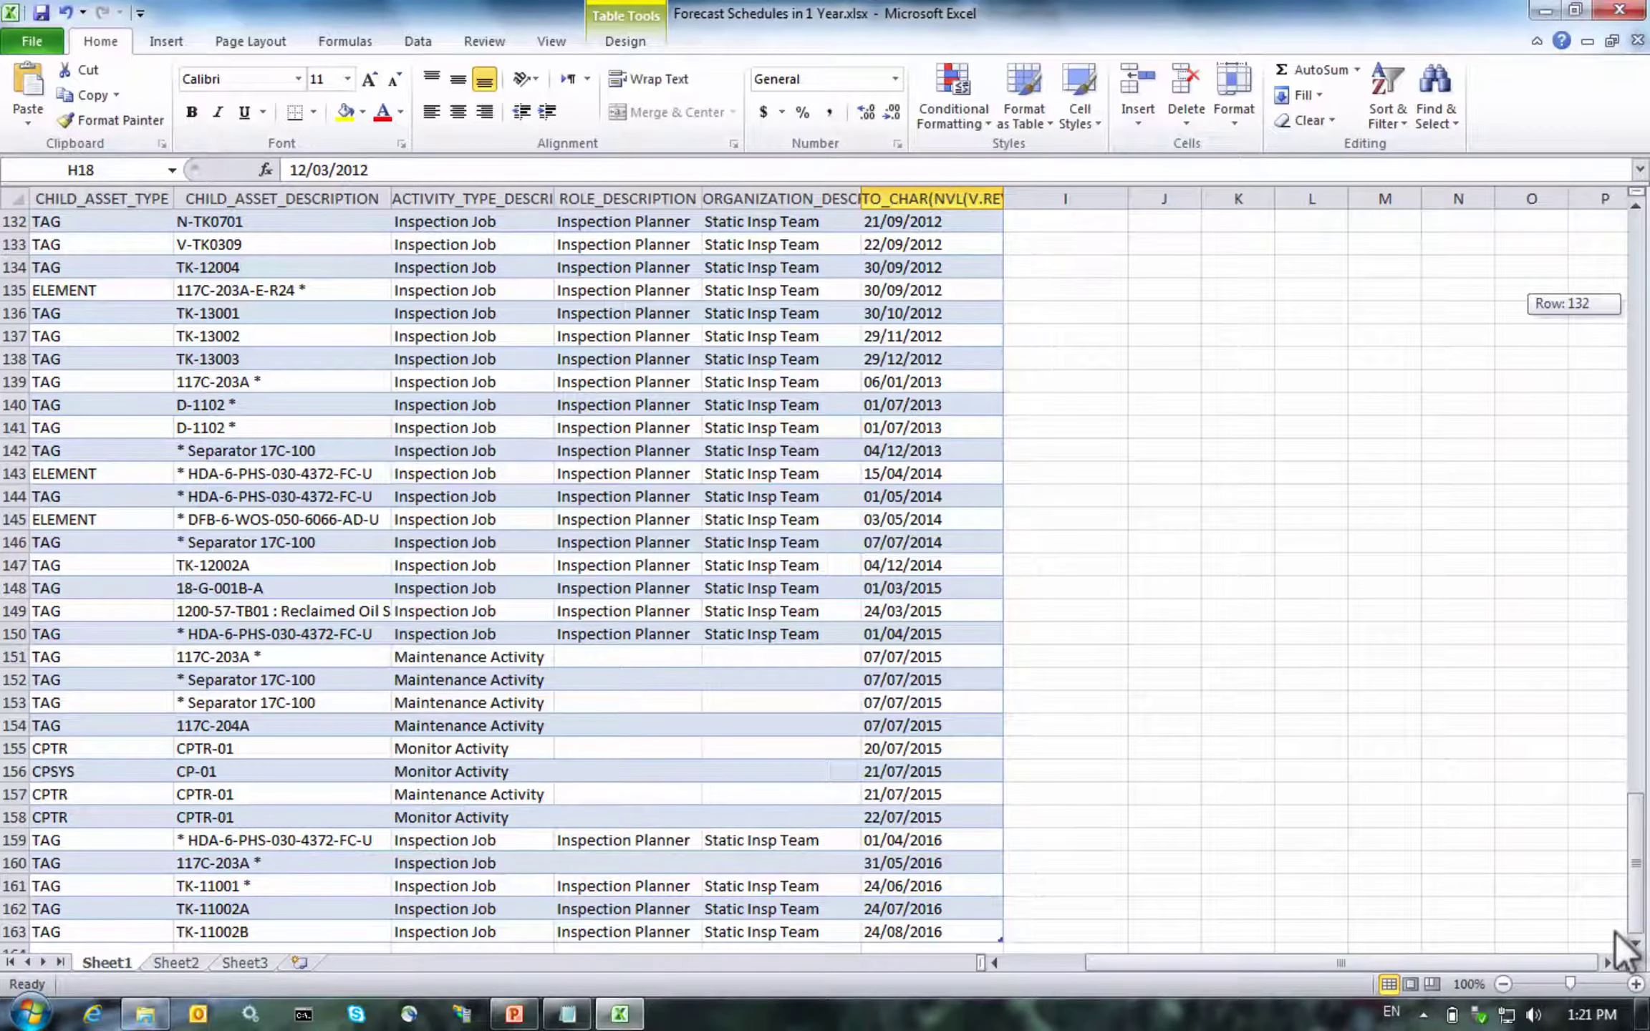
drag(935, 838, 939, 923)
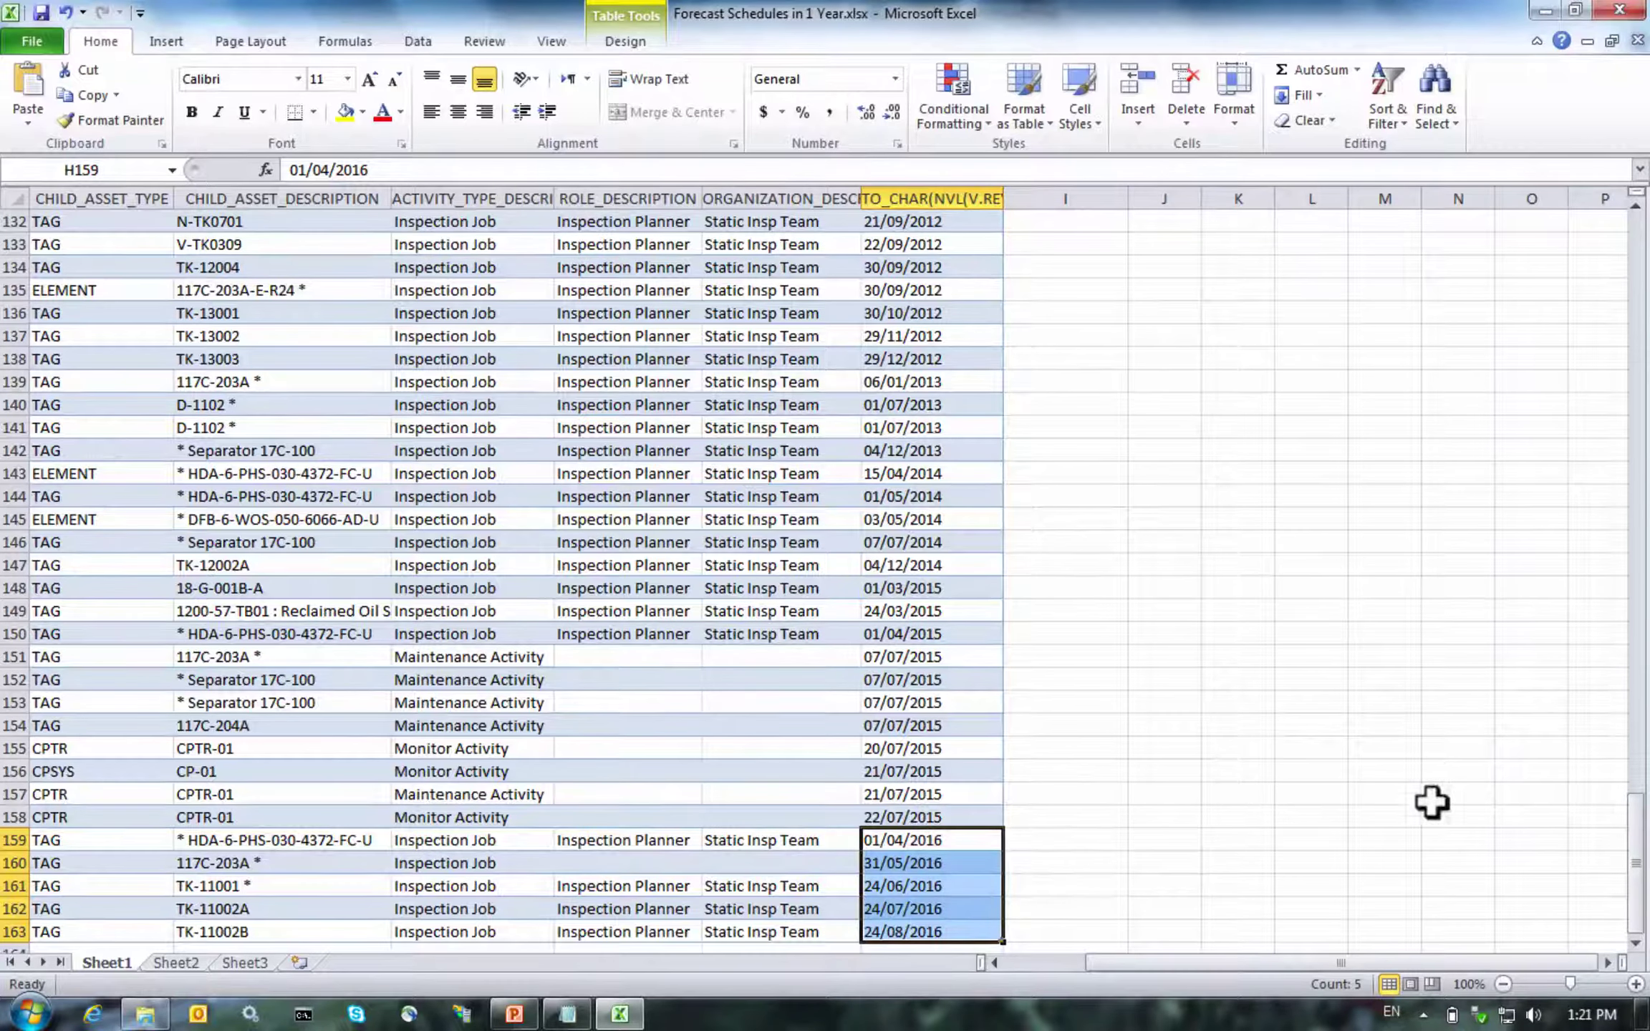
drag(1633, 823, 1578, 203)
click(942, 231)
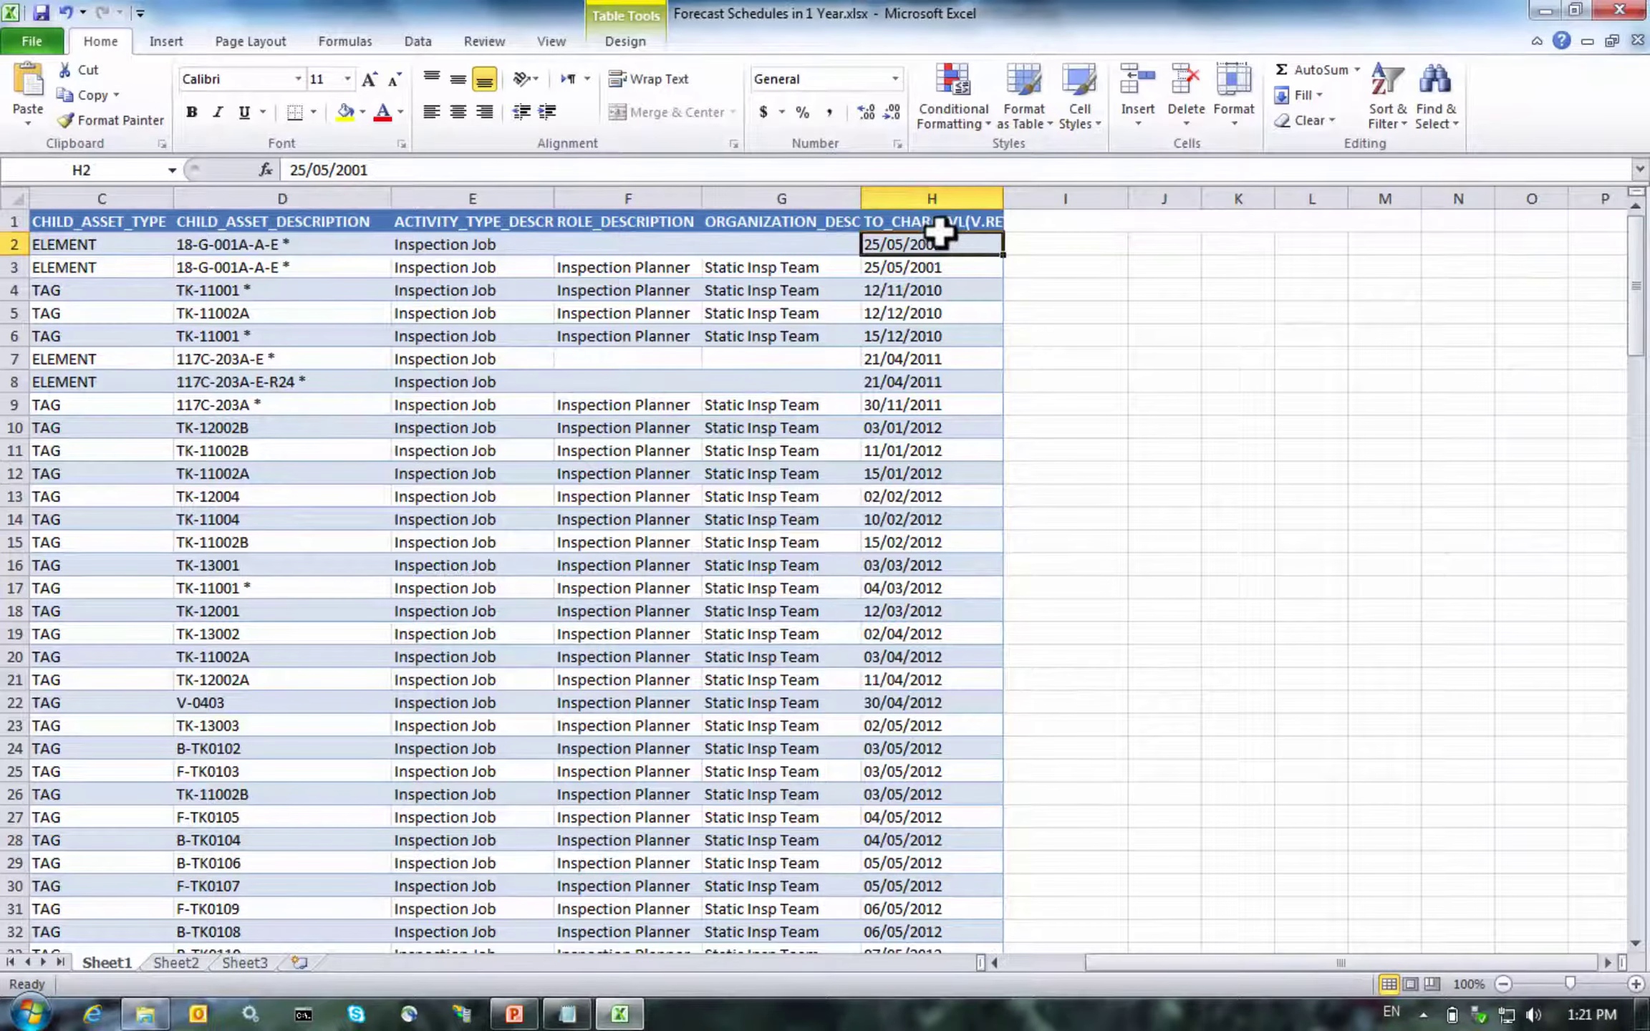
click(1054, 232)
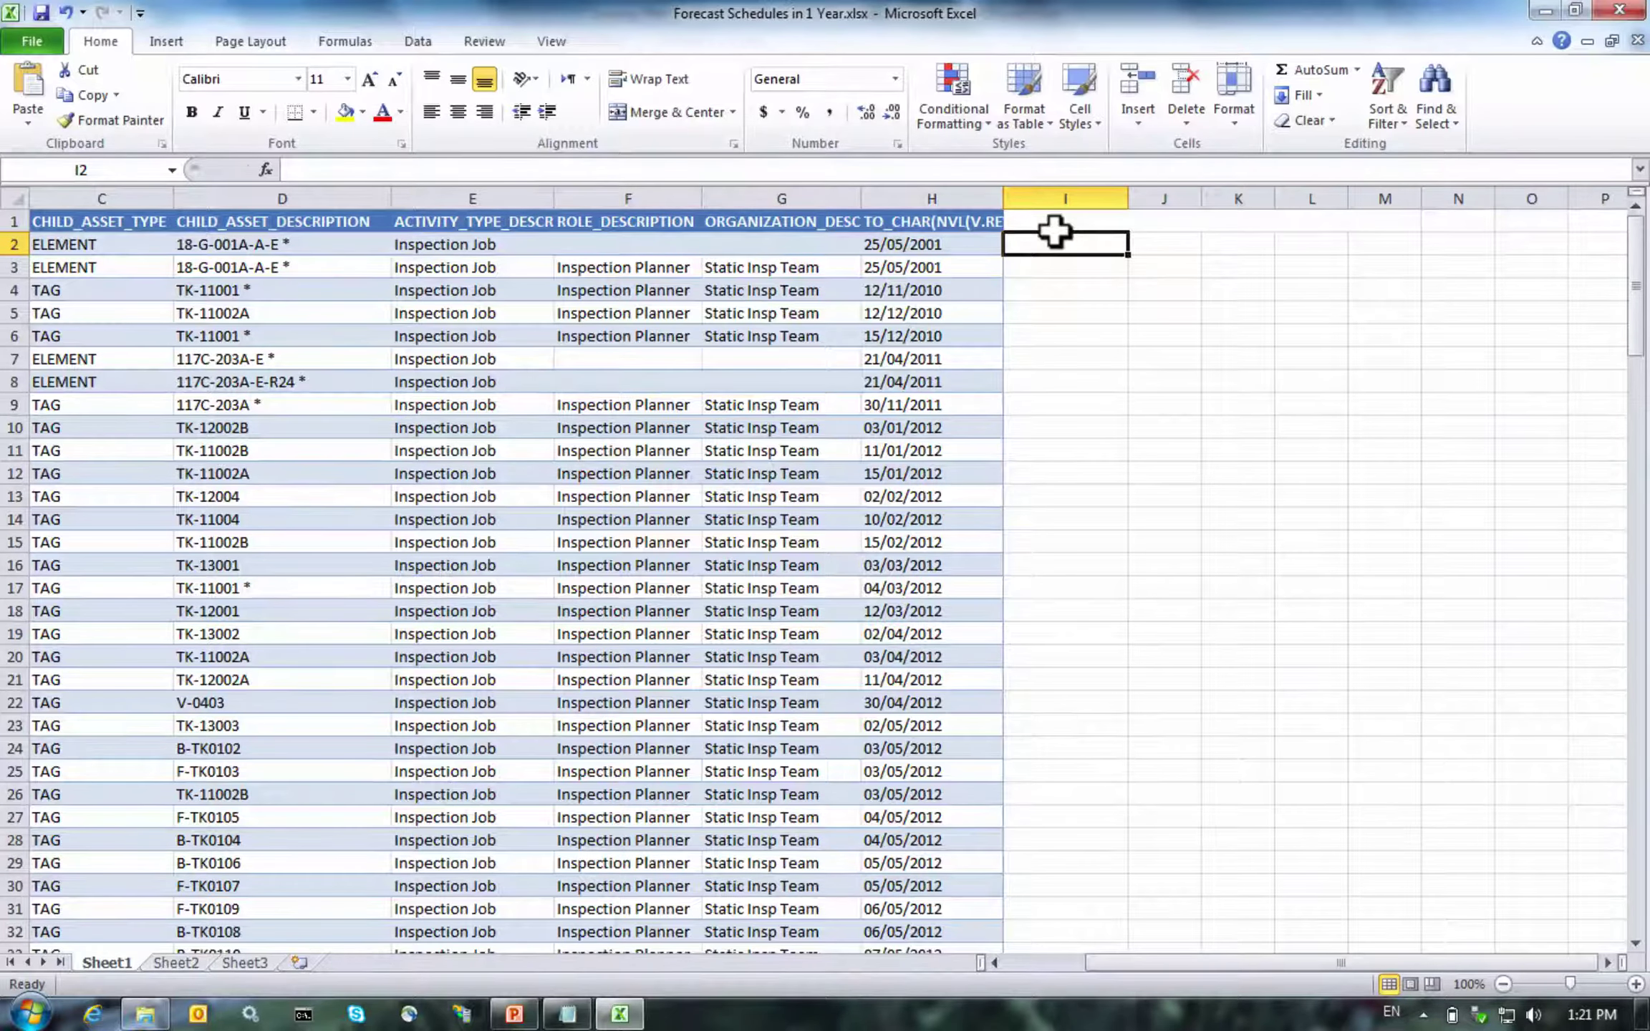
Enter '31/3/2016 in I2 and name the new column Revised_Due_Date
text(')
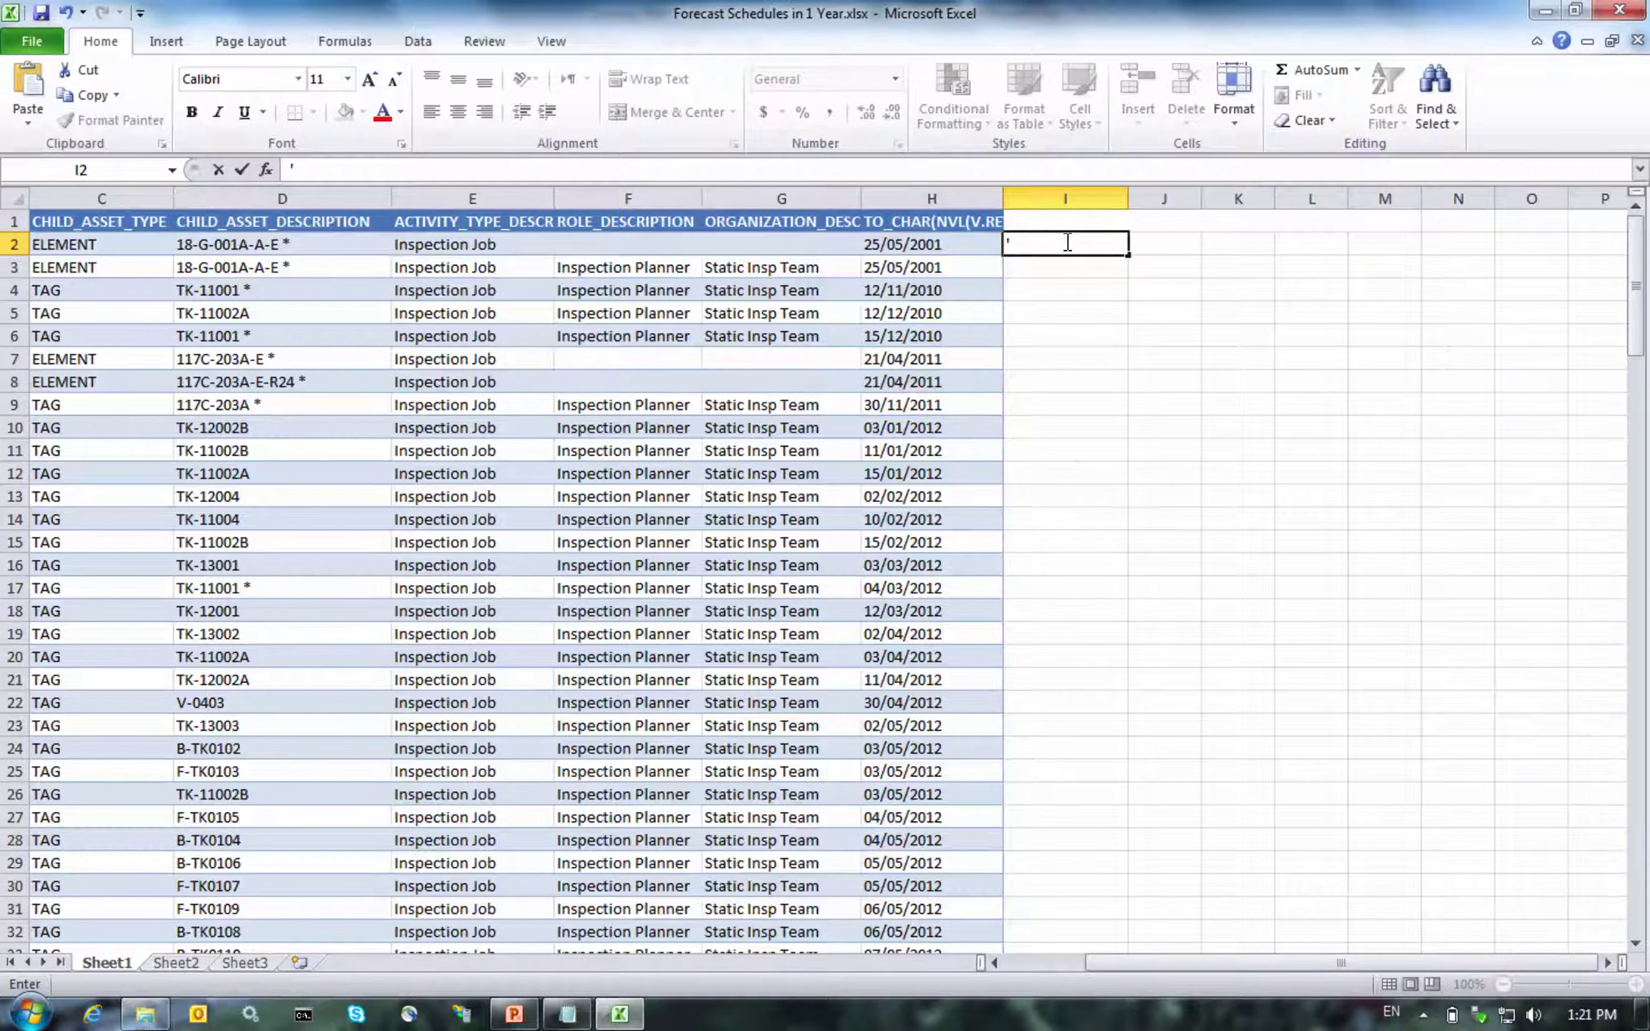
text(31/3/2016)
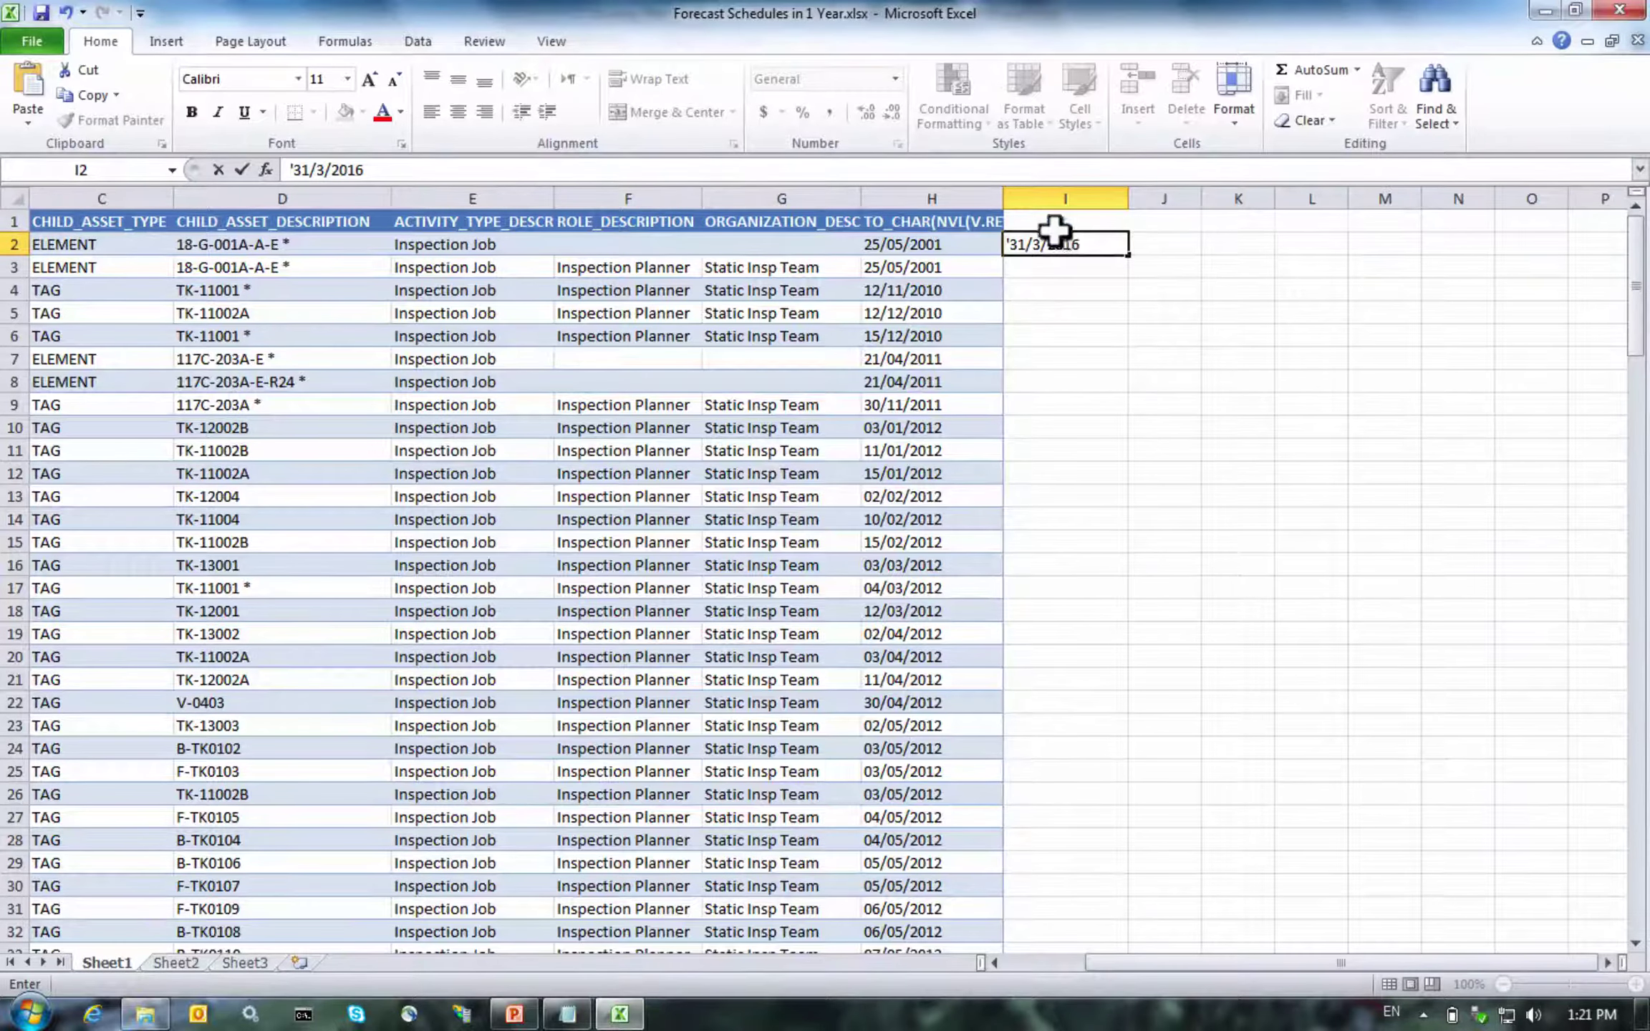
key(Return)
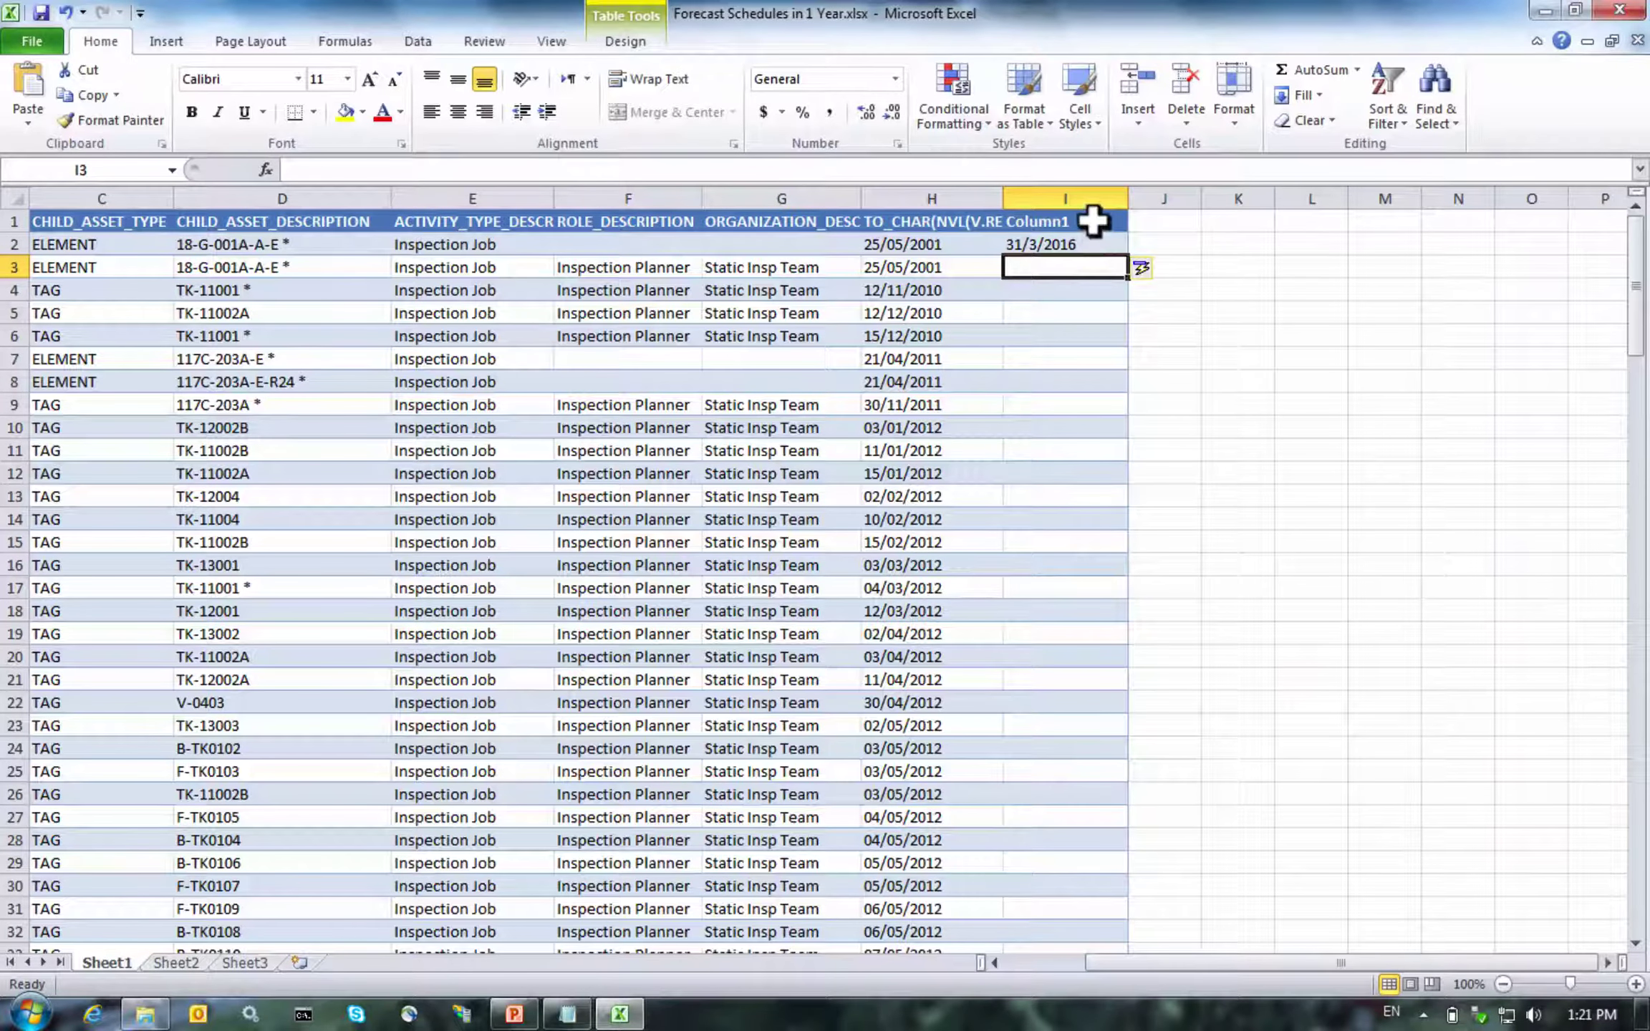
click(1092, 219)
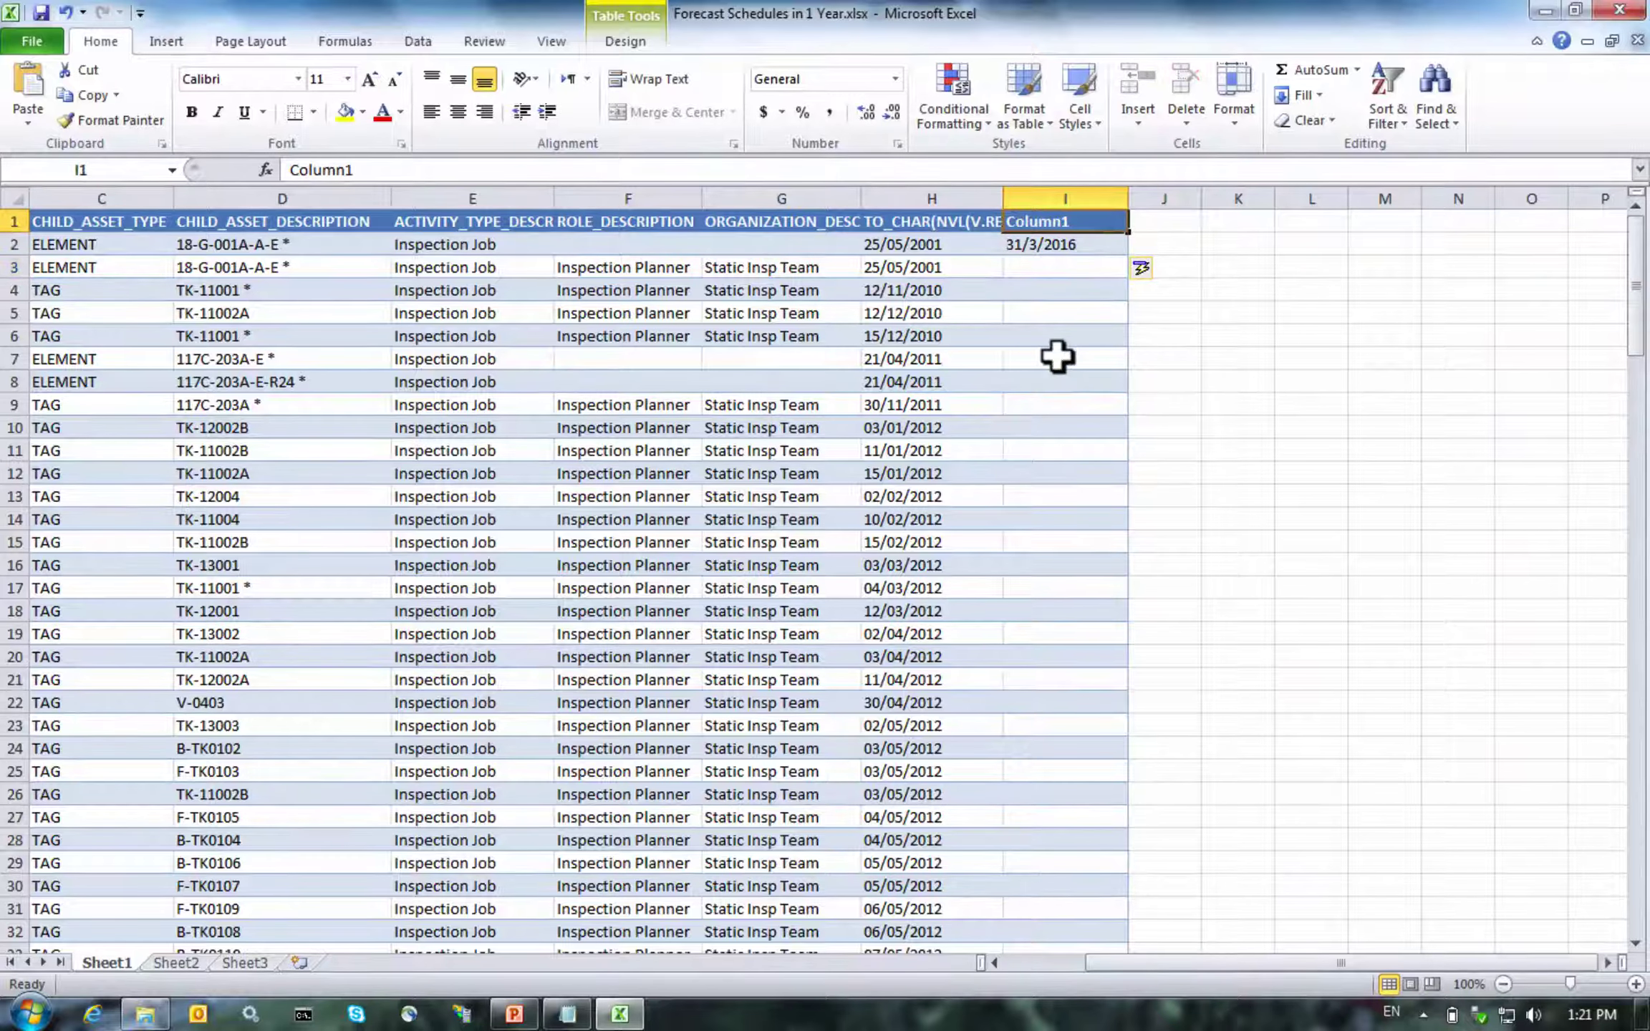
text(Revised)
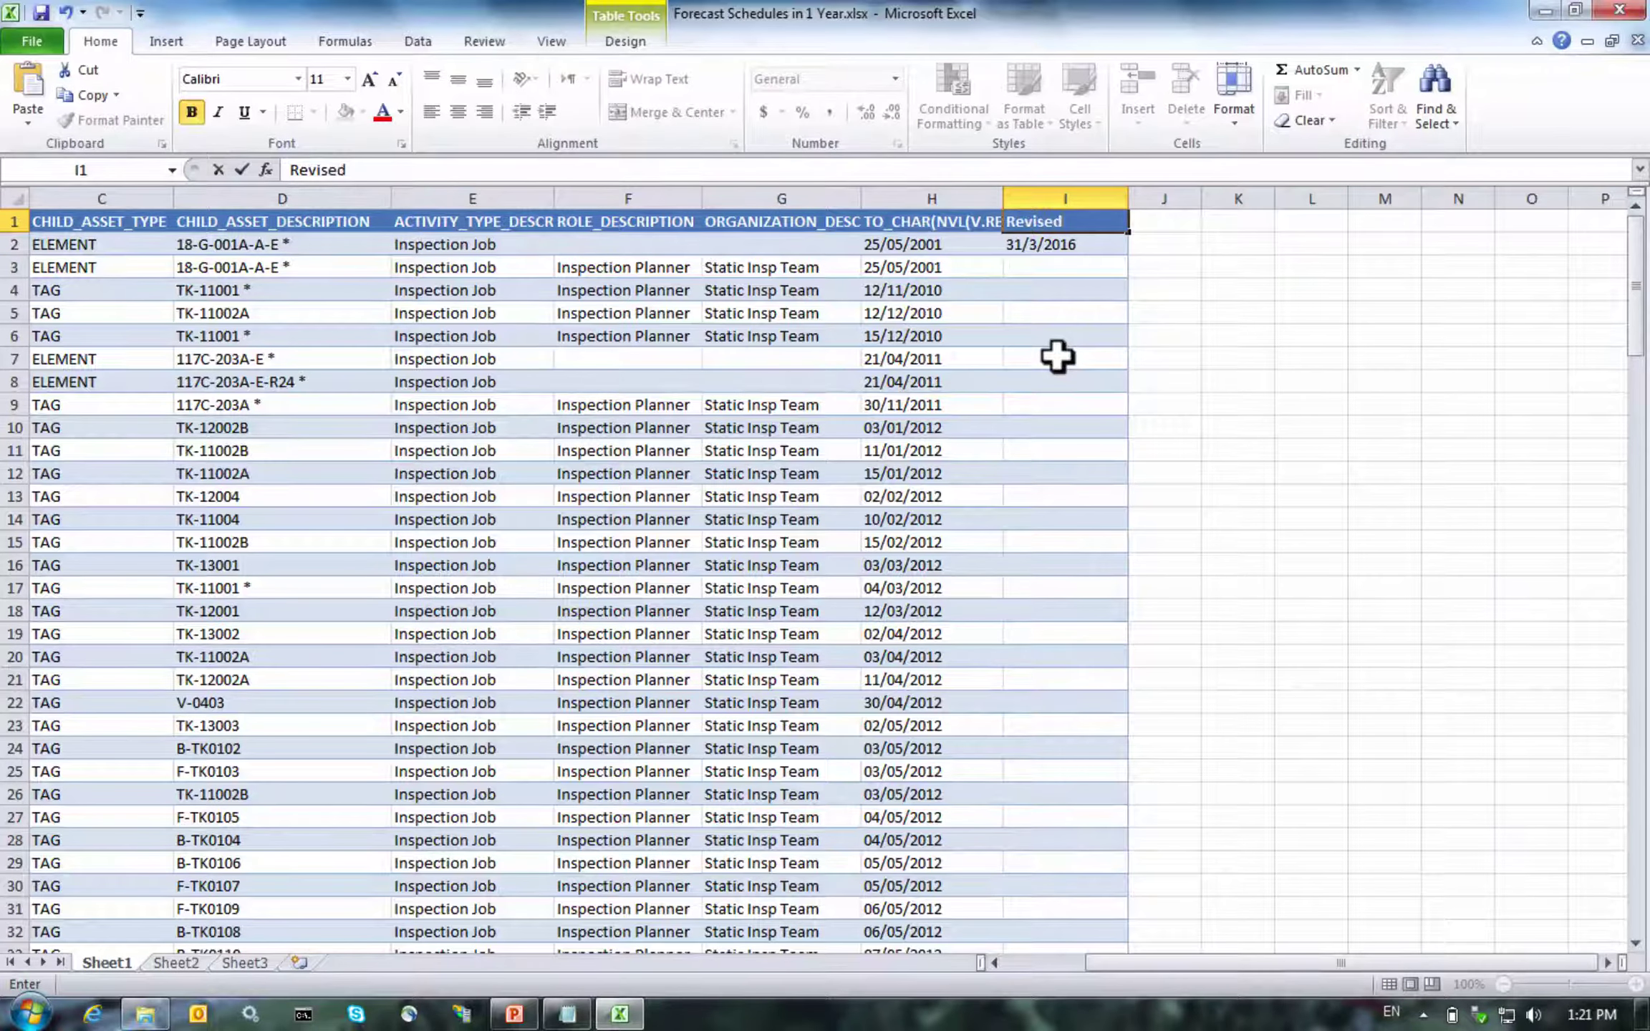
text(_Due_Date)
key(Return)
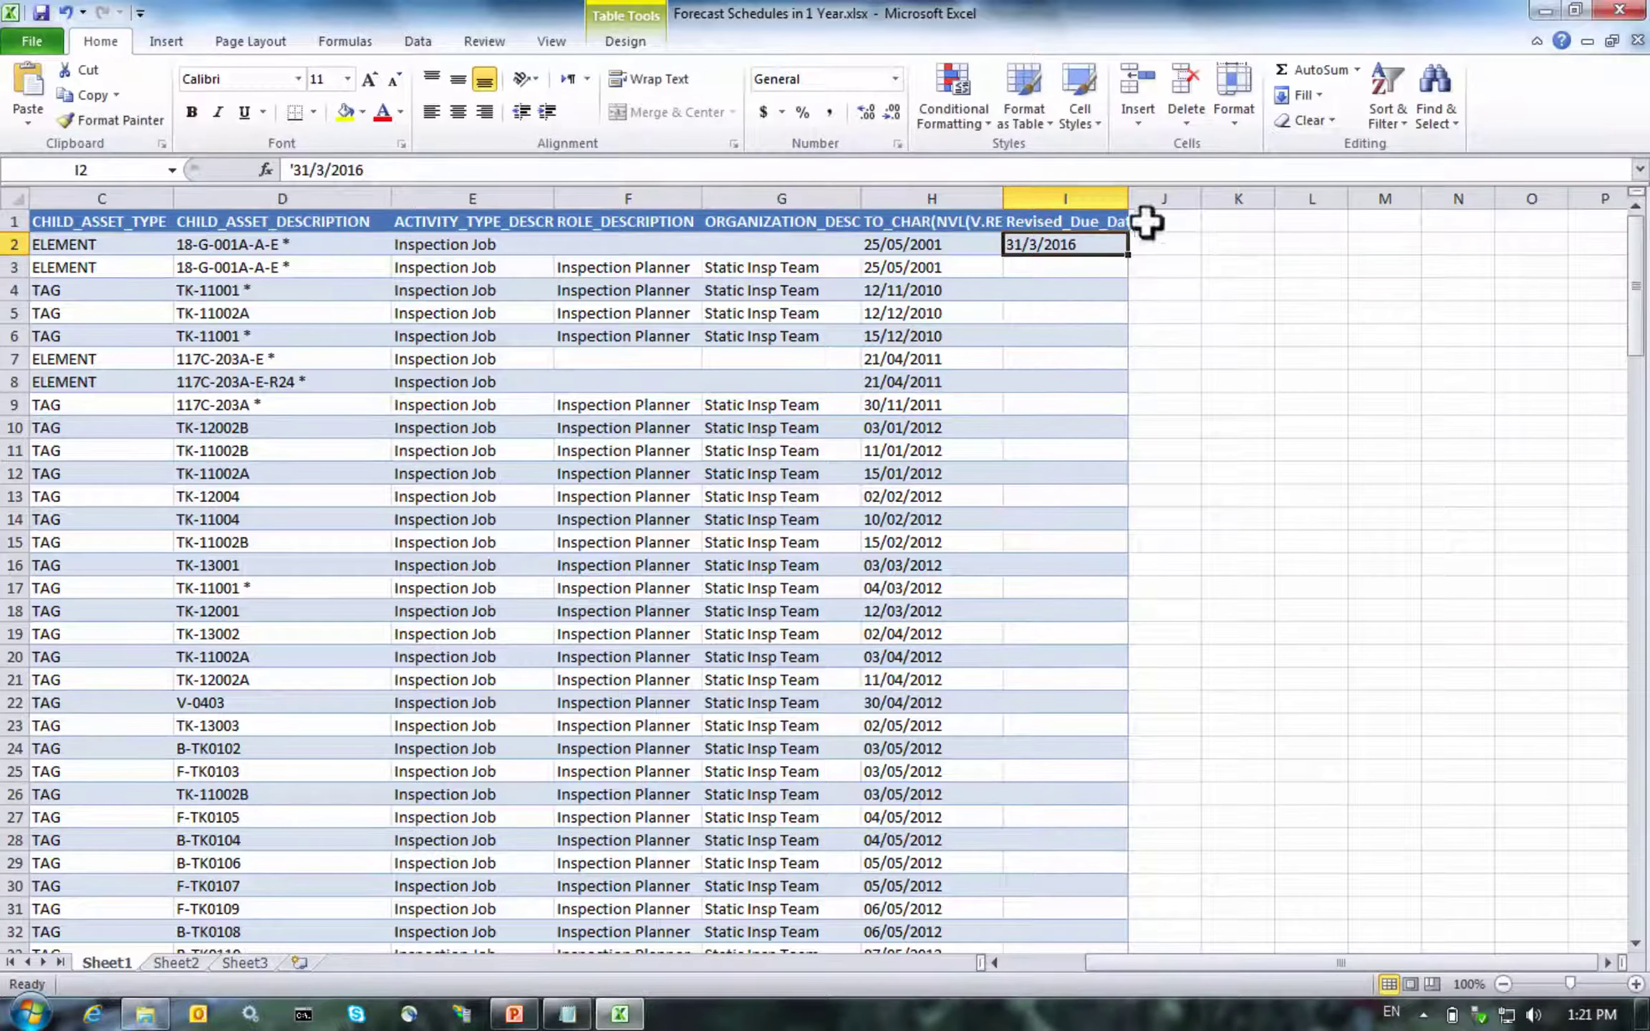
Widen column I and copy the 31/3/2016 value from I2
drag(1126, 194, 1154, 192)
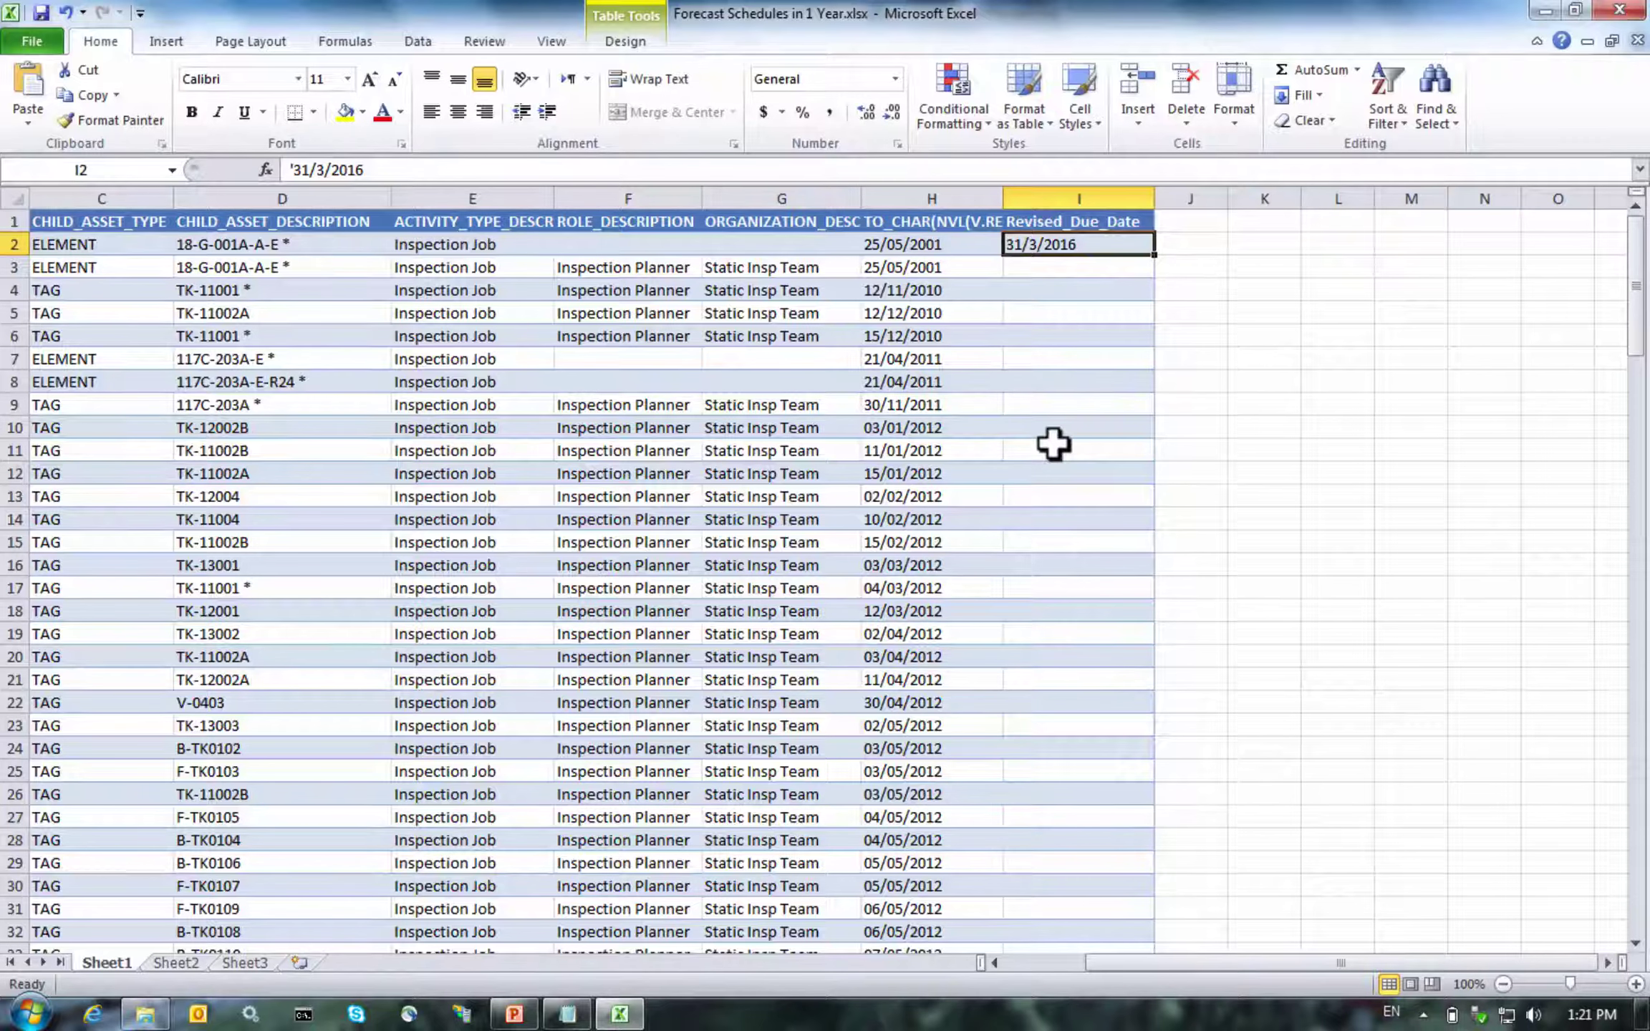
key(Left)
key(Right)
key(ctrl+c)
key(Left)
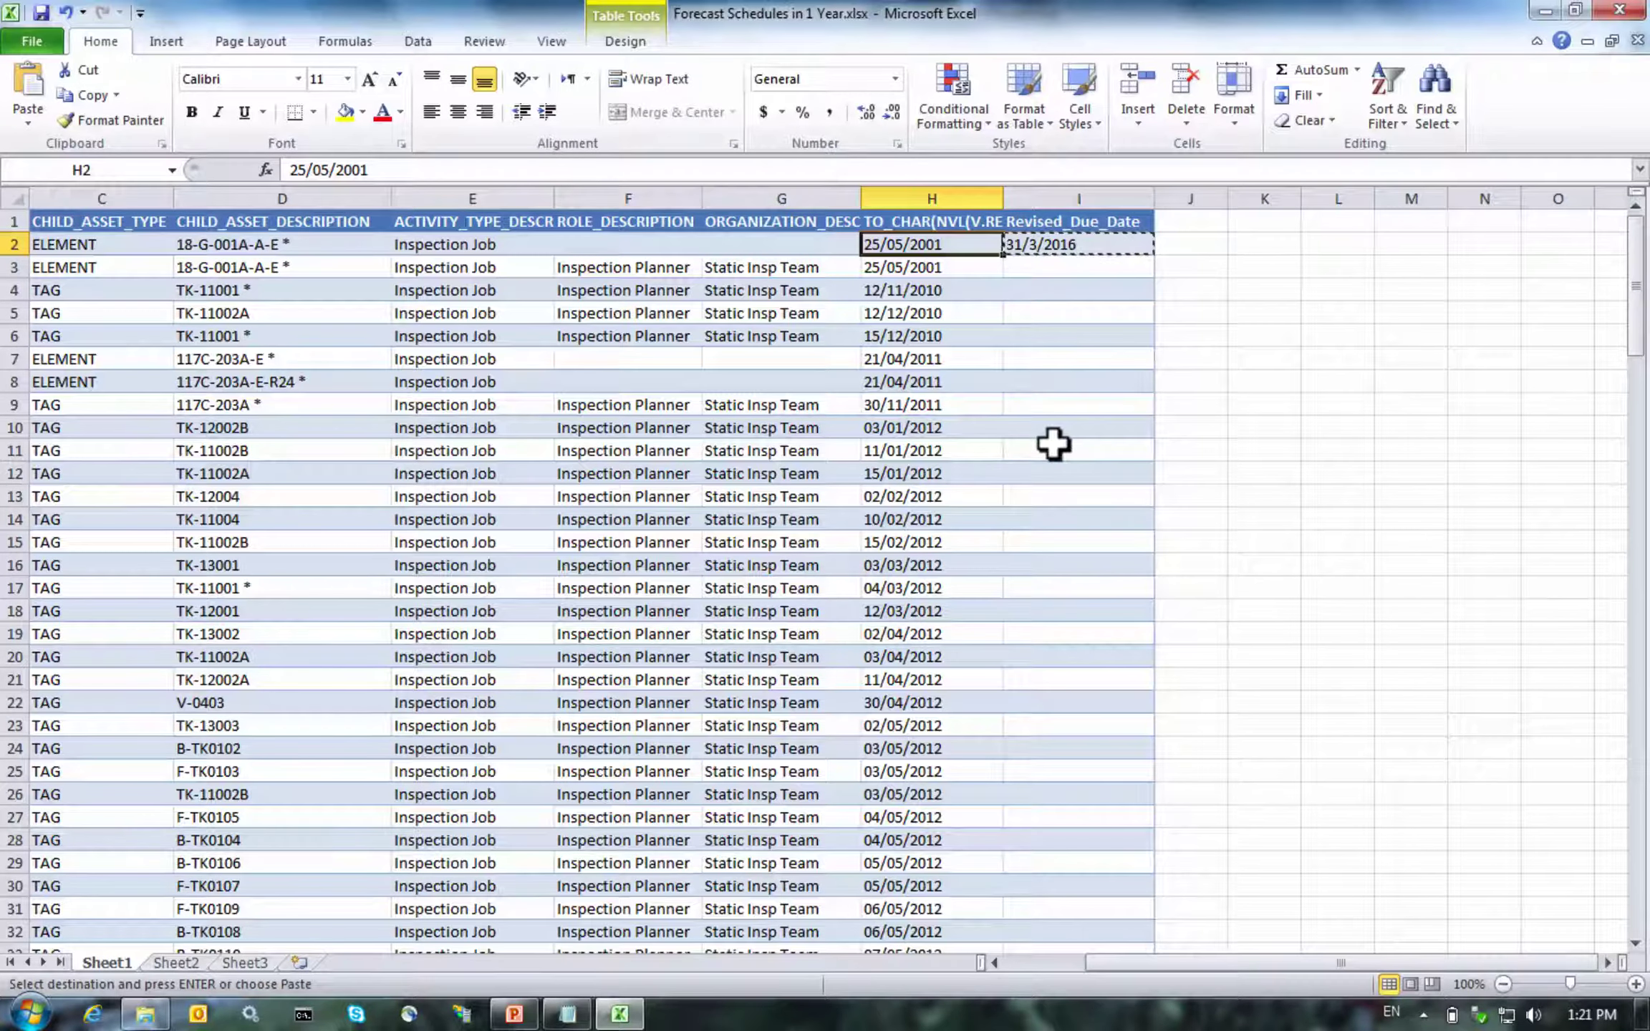
Fill Revised_Due_Date cells I2 through I158 with 31/3/2016
key(ctrl+Down)
key(Up)
key(Up)
key(Up)
key(Up)
key(Up)
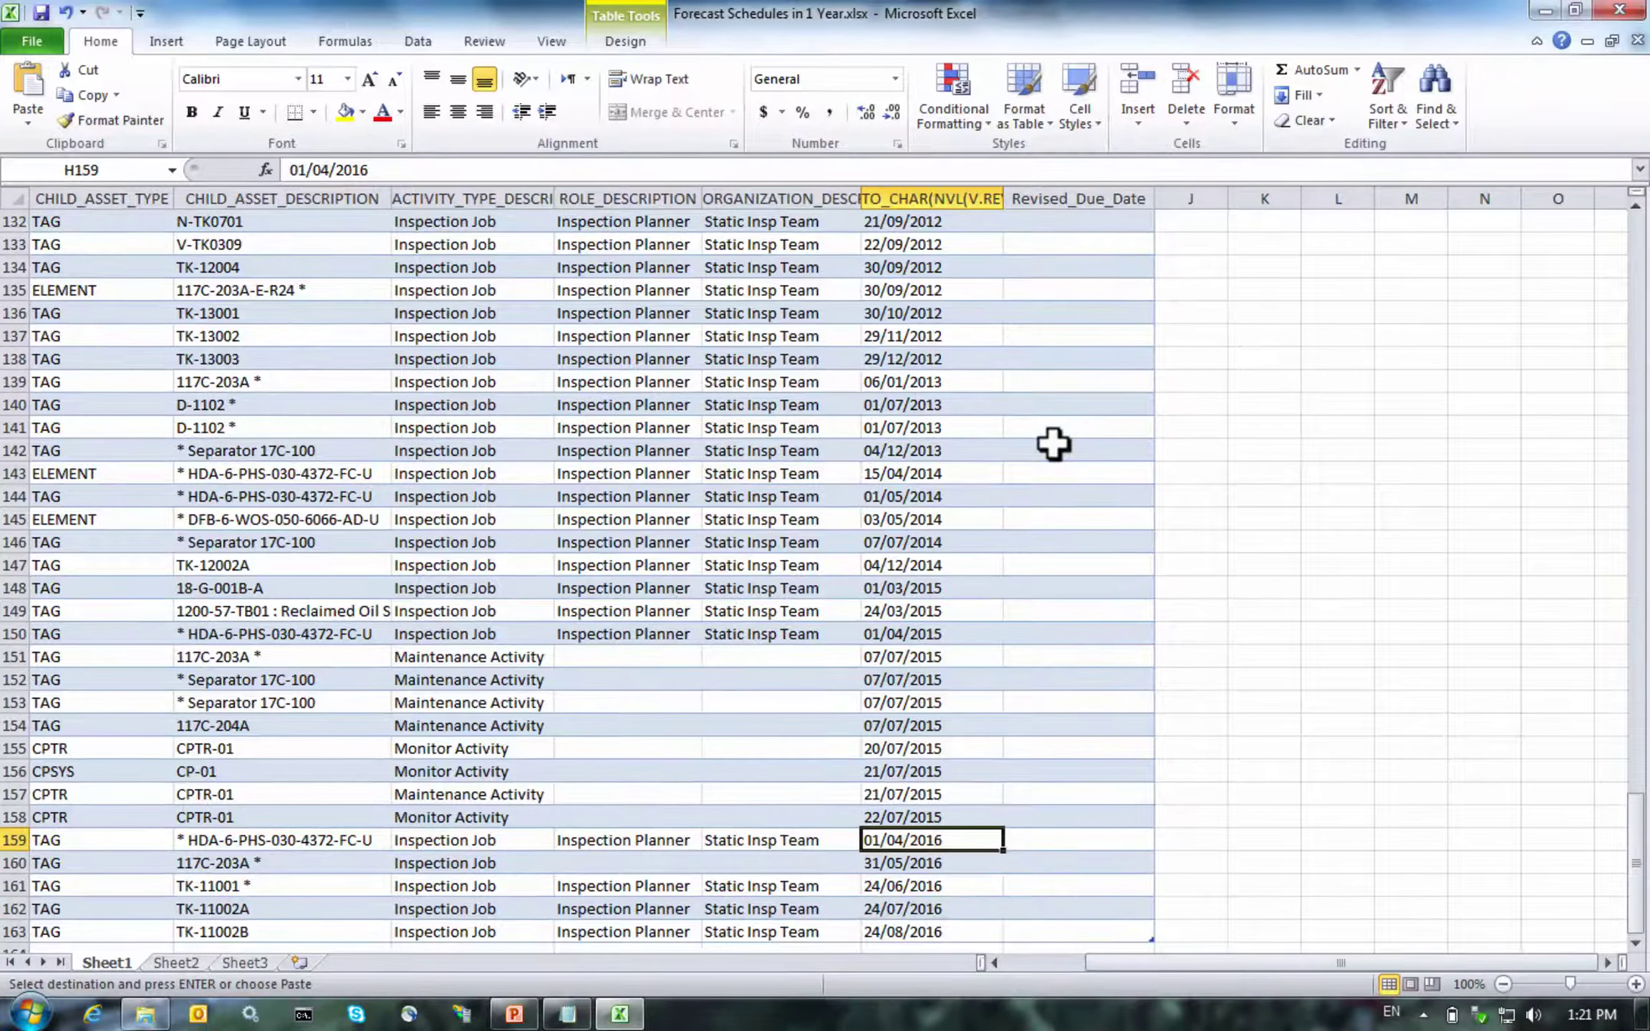
key(Right)
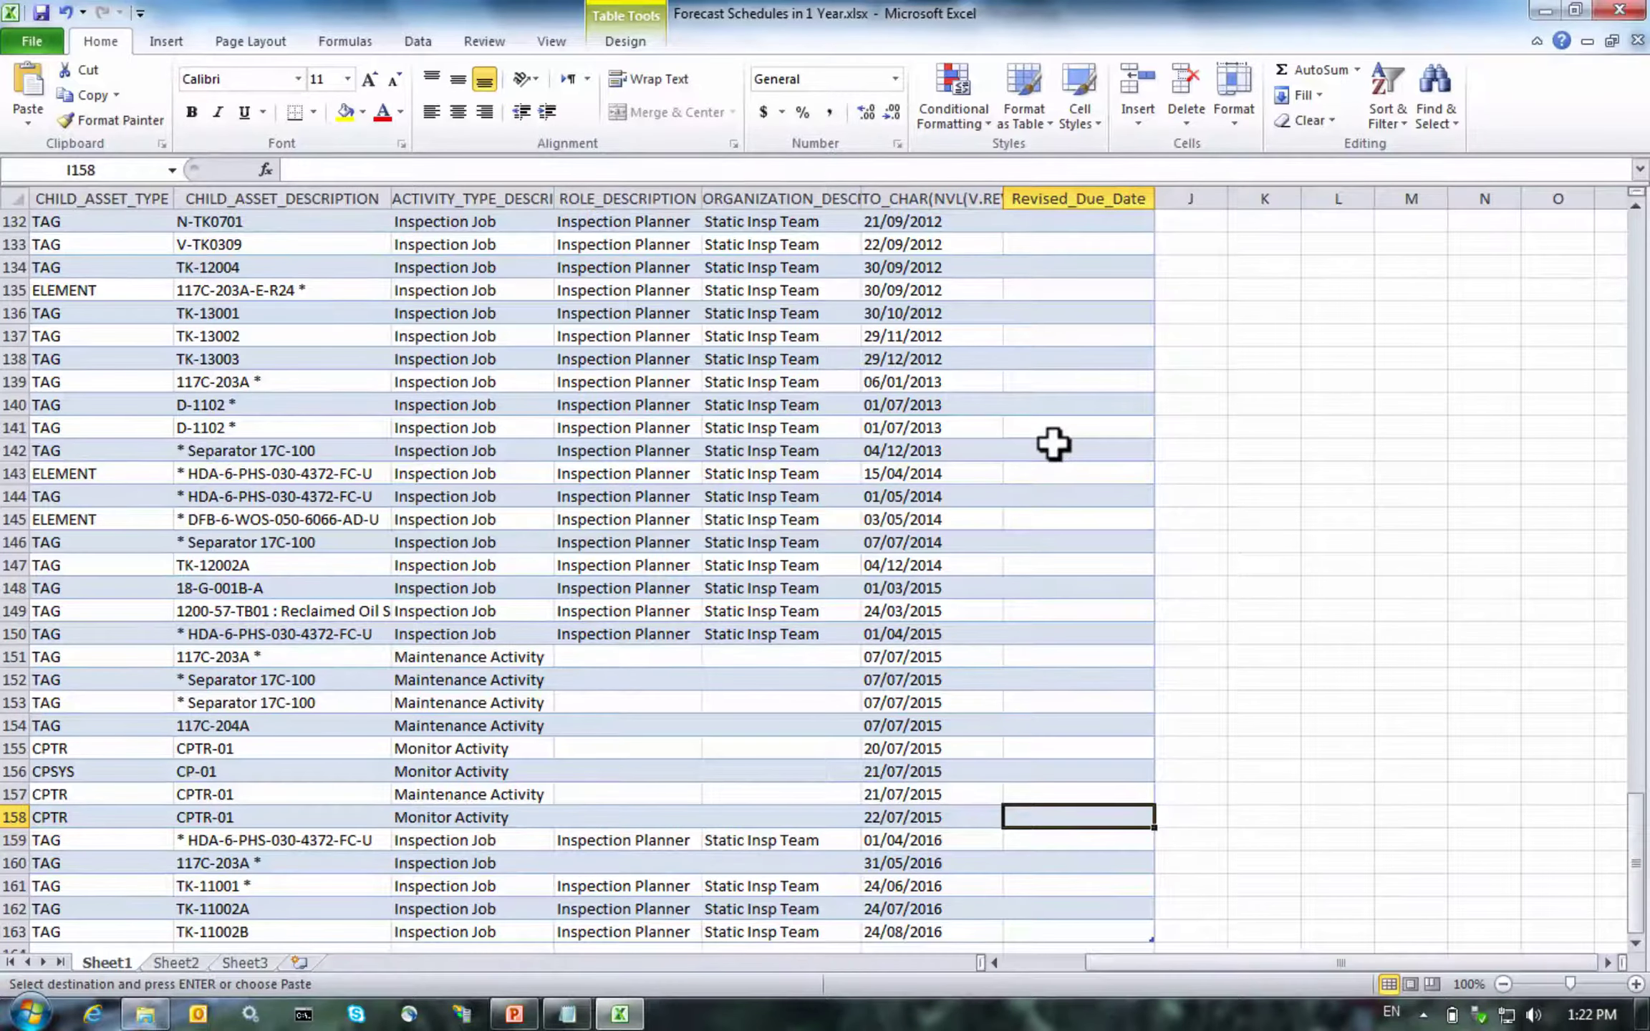
key(ctrl+shift+Up)
key(ctrl+v)
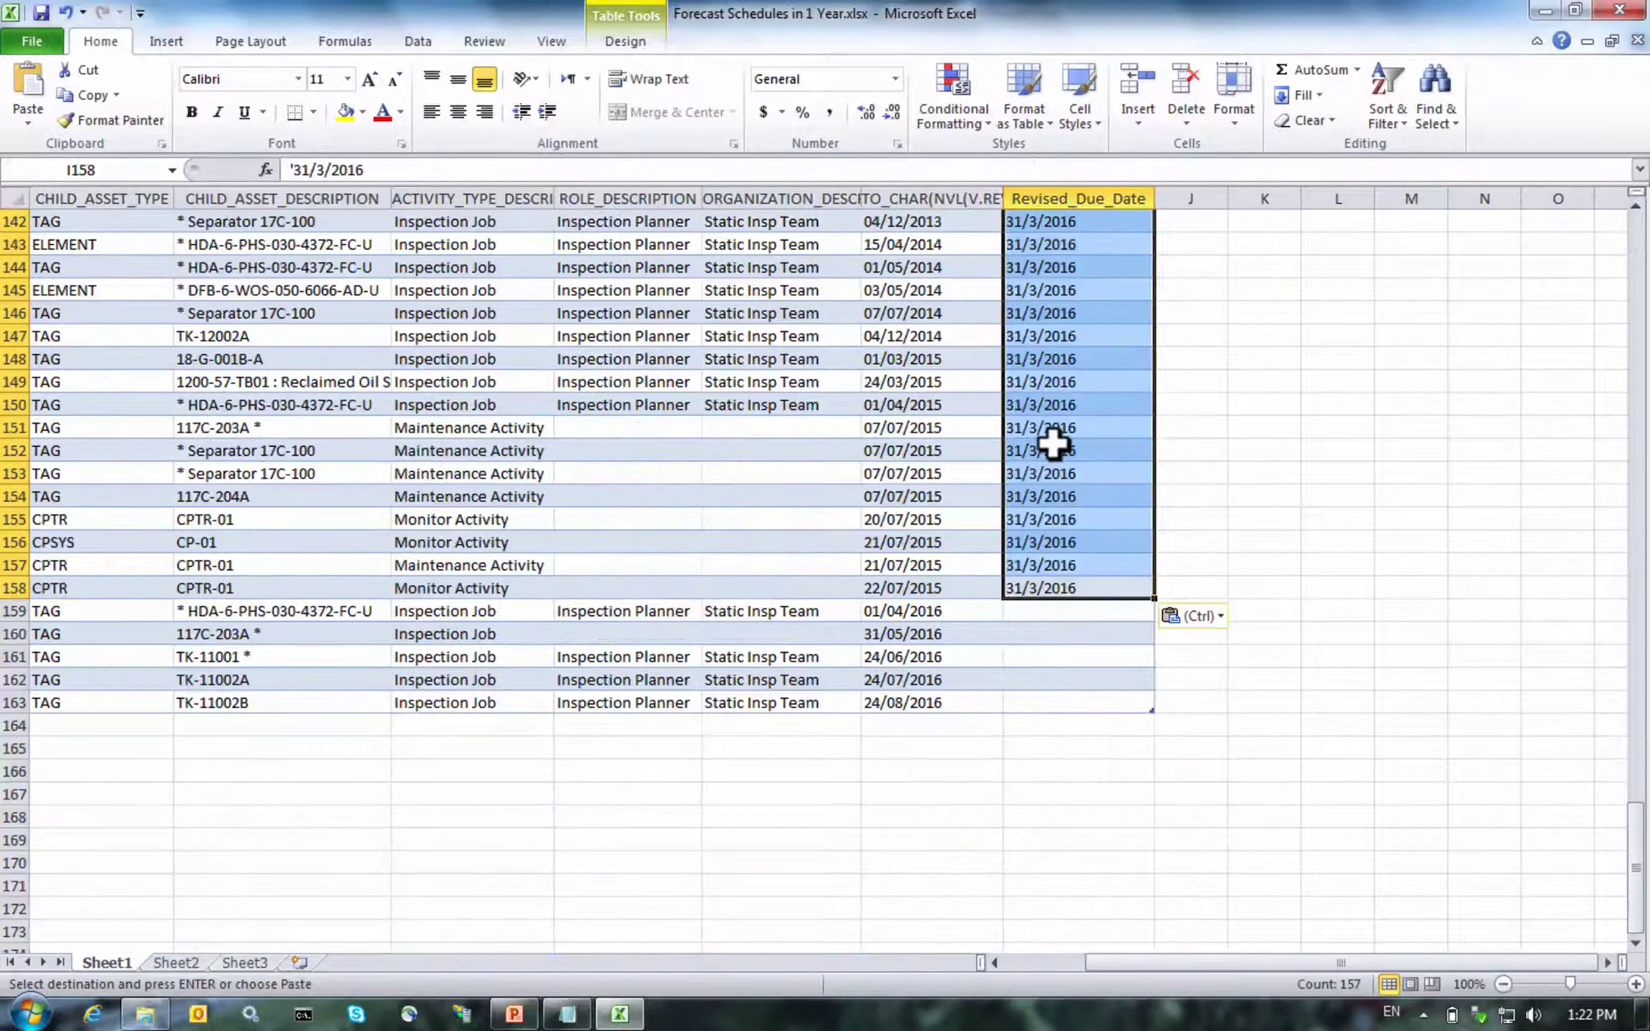
key(ctrl+Down)
key(Up)
key(Up)
key(Up)
key(Up)
key(Up)
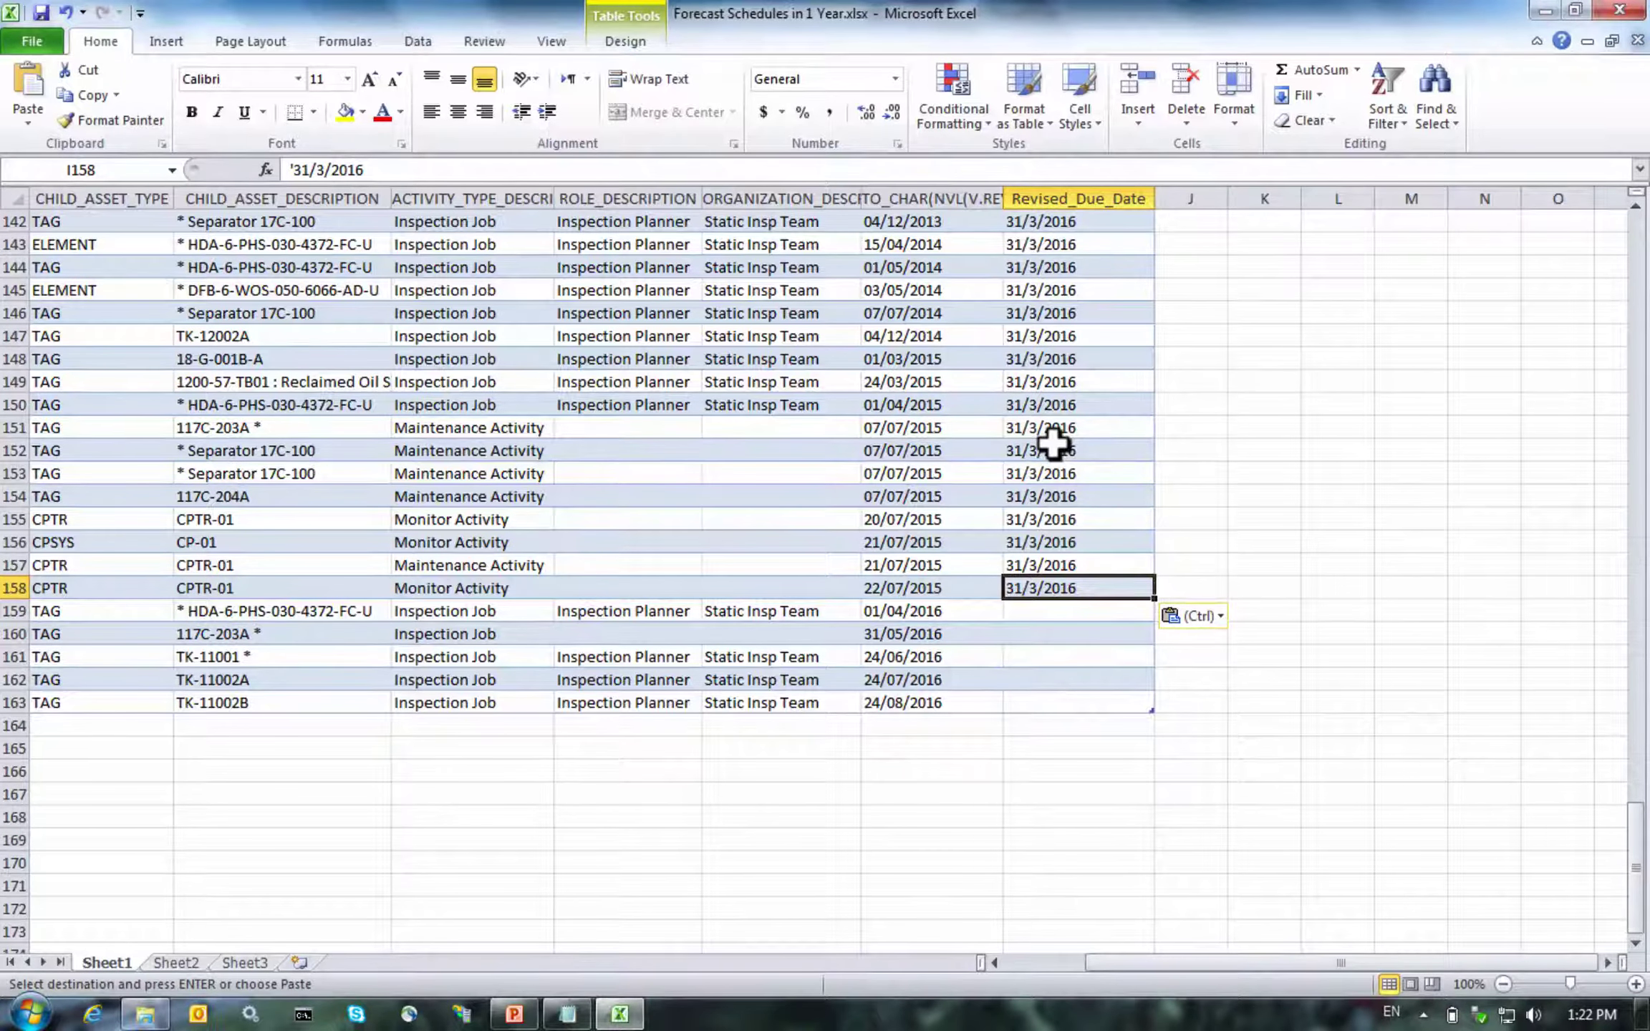
Copy the due dates in H159:H163 into Revised_Due_Date, then check column I back up to I2
key(Down)
key(Left)
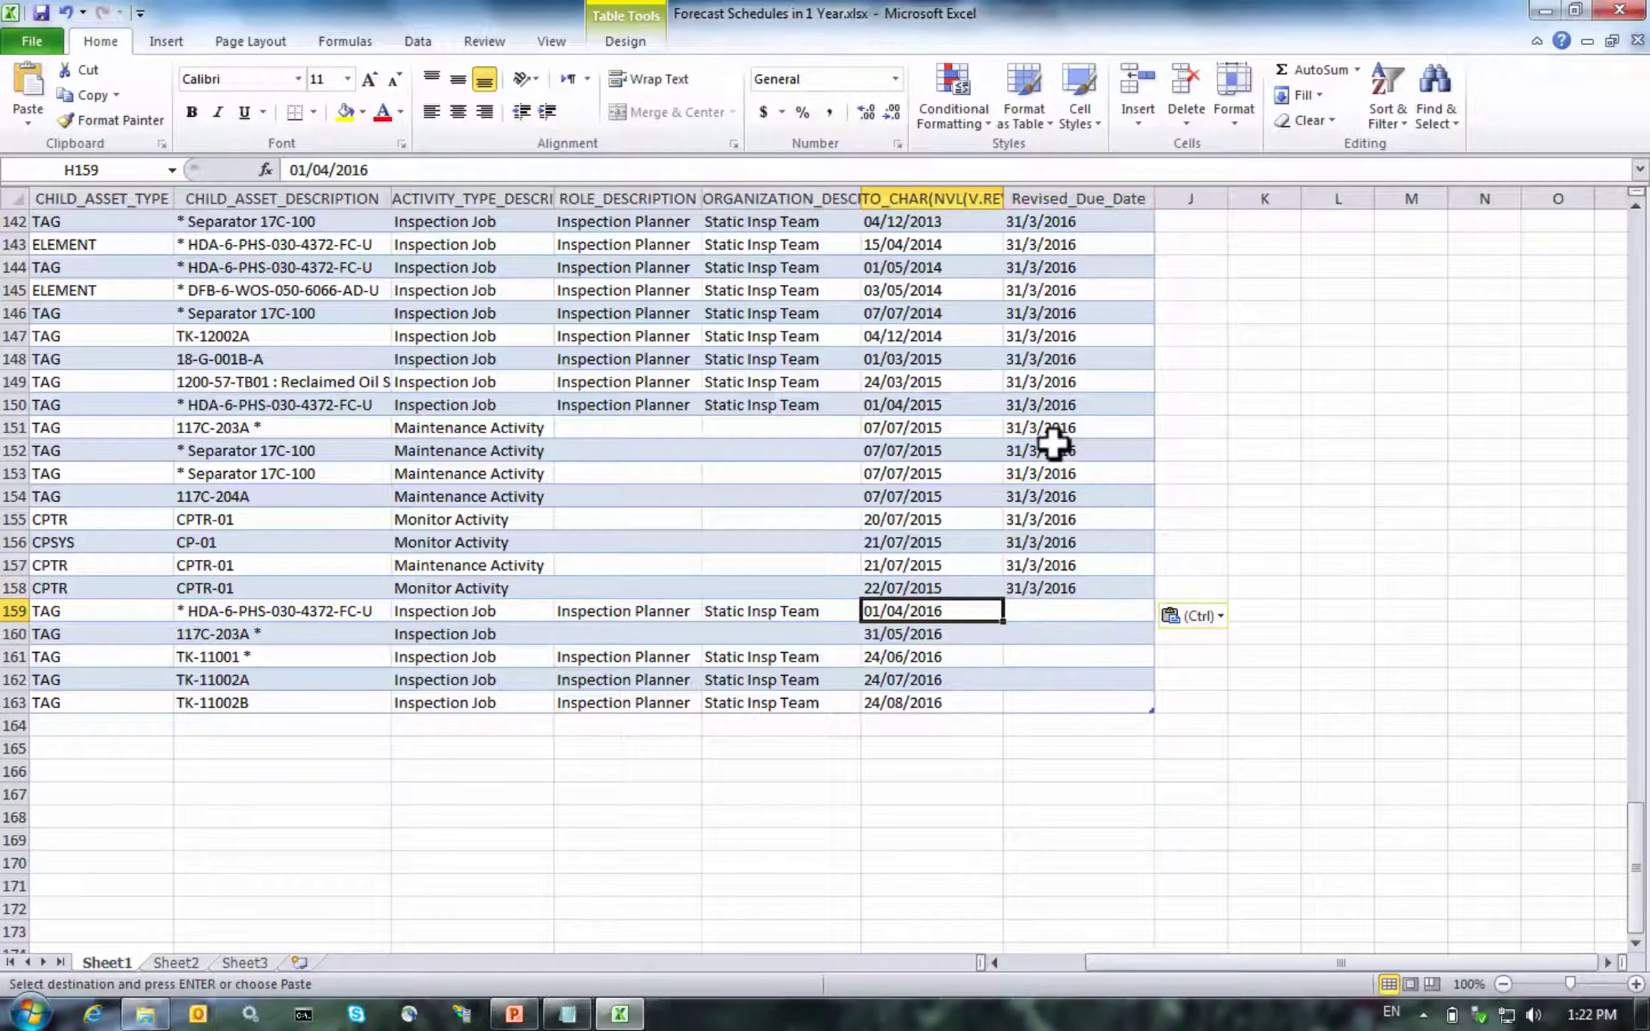
key(shift+Down)
key(shift+Down)
key(shift+Down)
key(shift+Down)
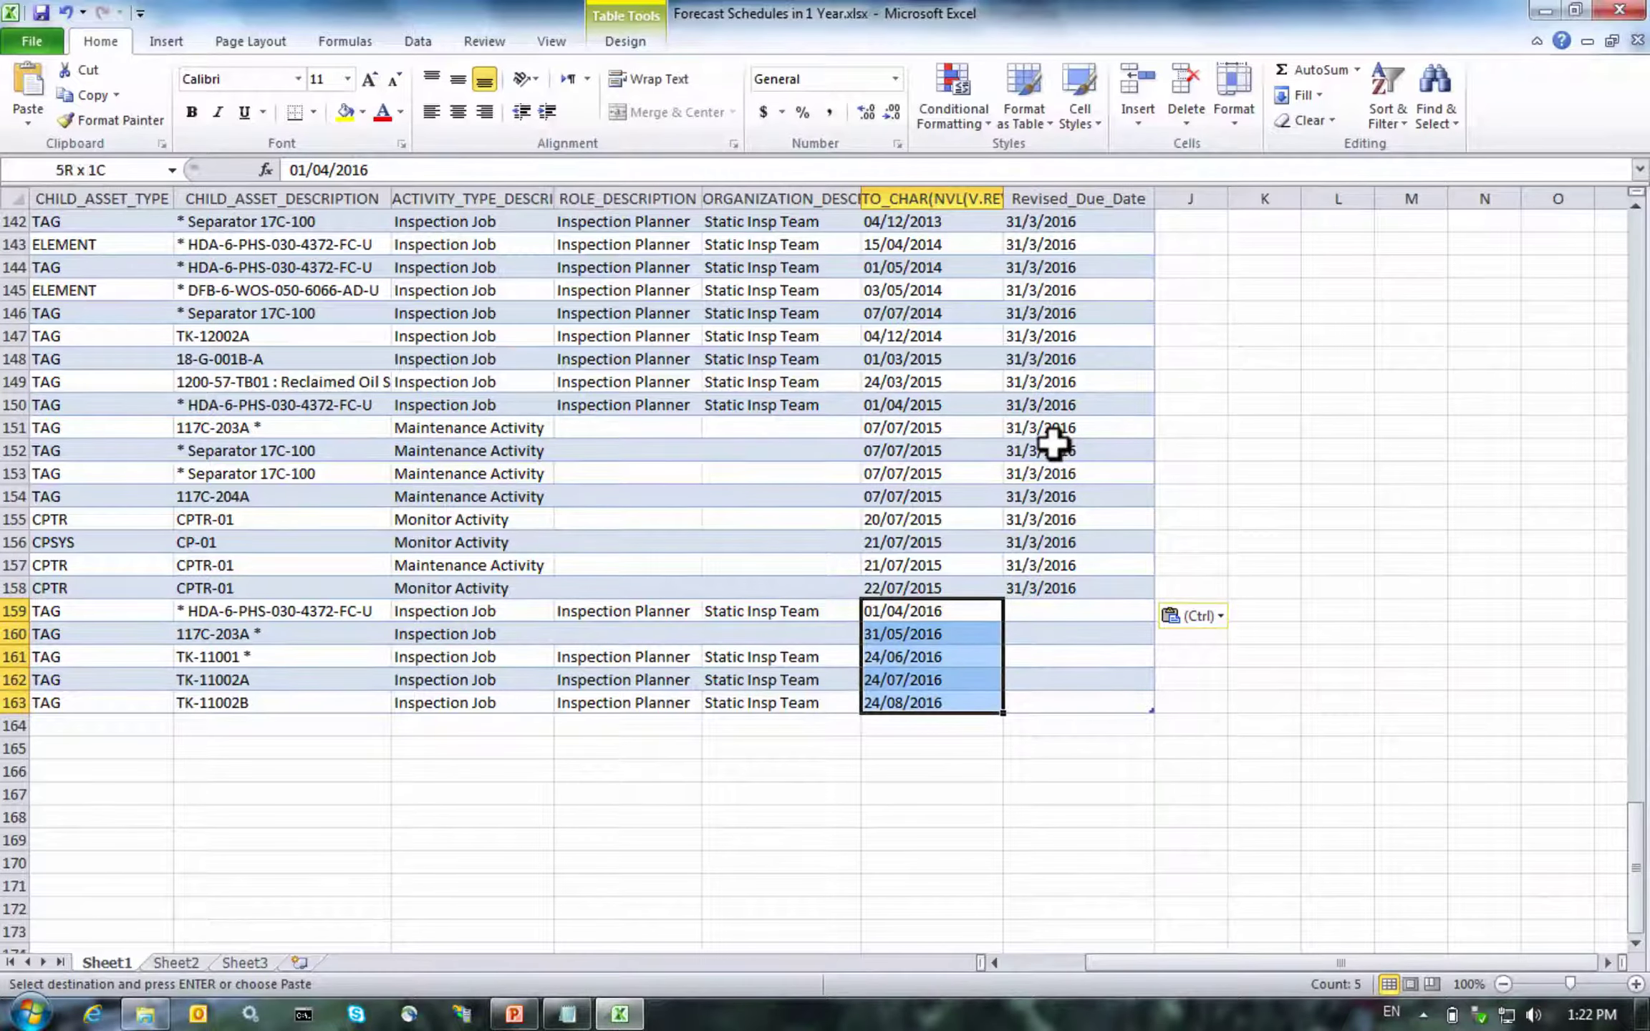
key(ctrl+c)
key(Right)
key(ctrl+v)
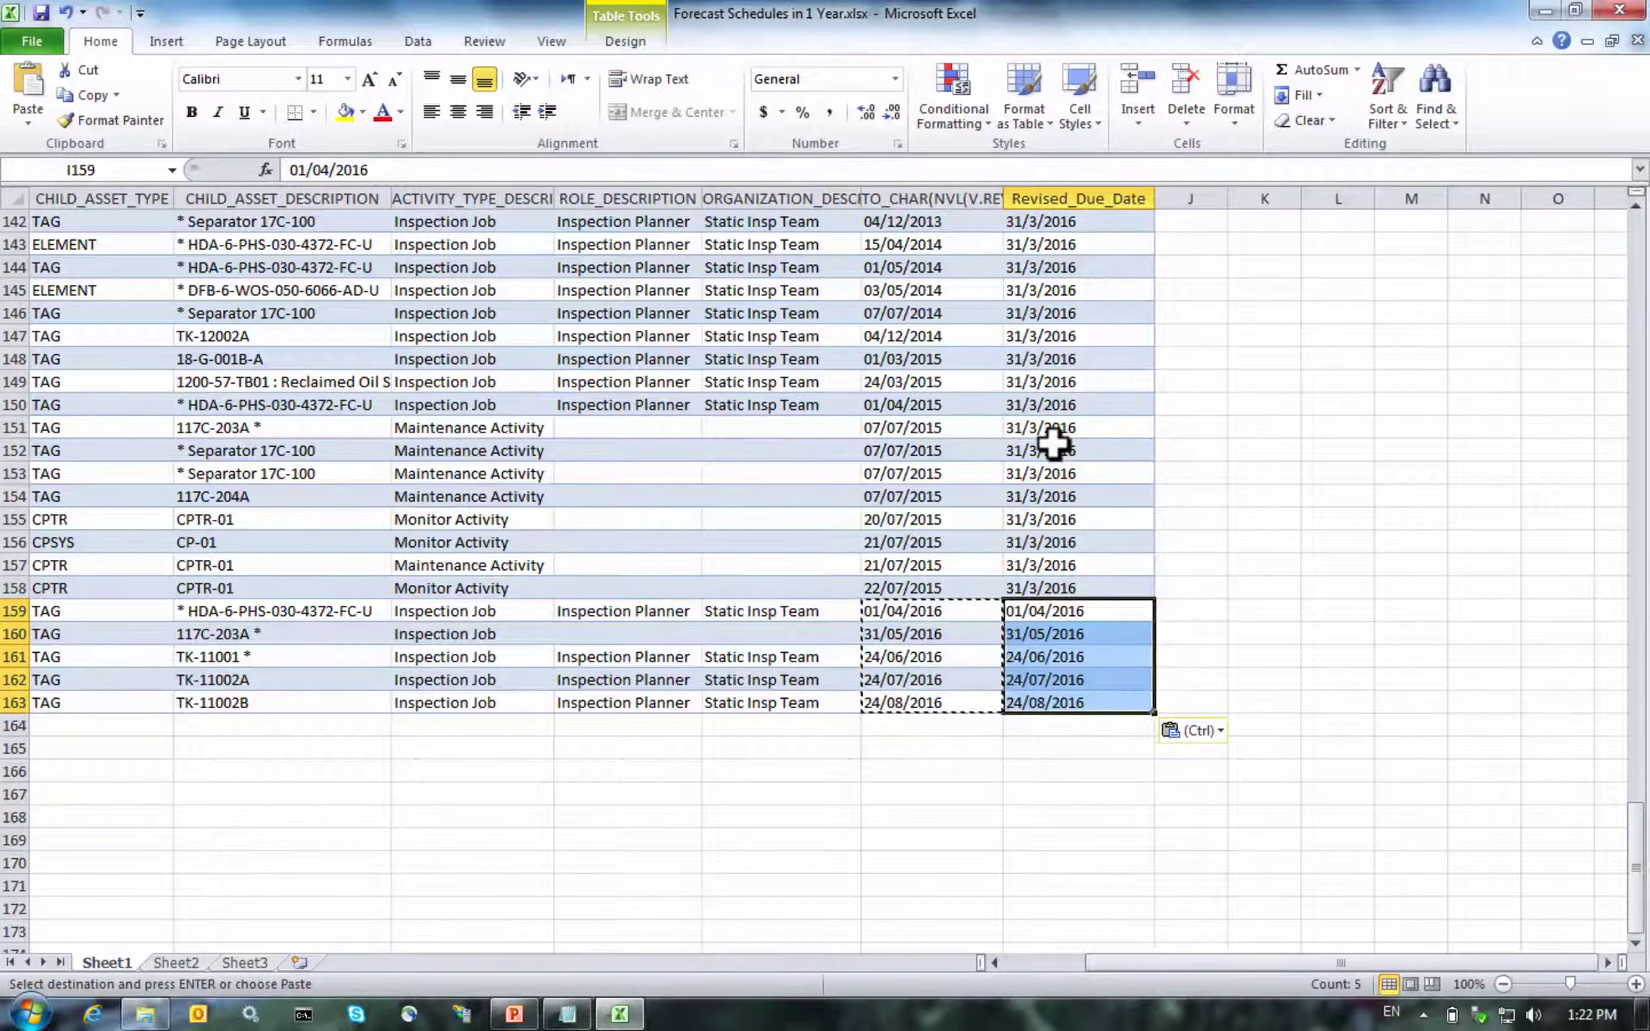
key(Up)
key(Up)
key(Up)
key(Up)
key(Up)
key(Up)
key(Up)
key(Up)
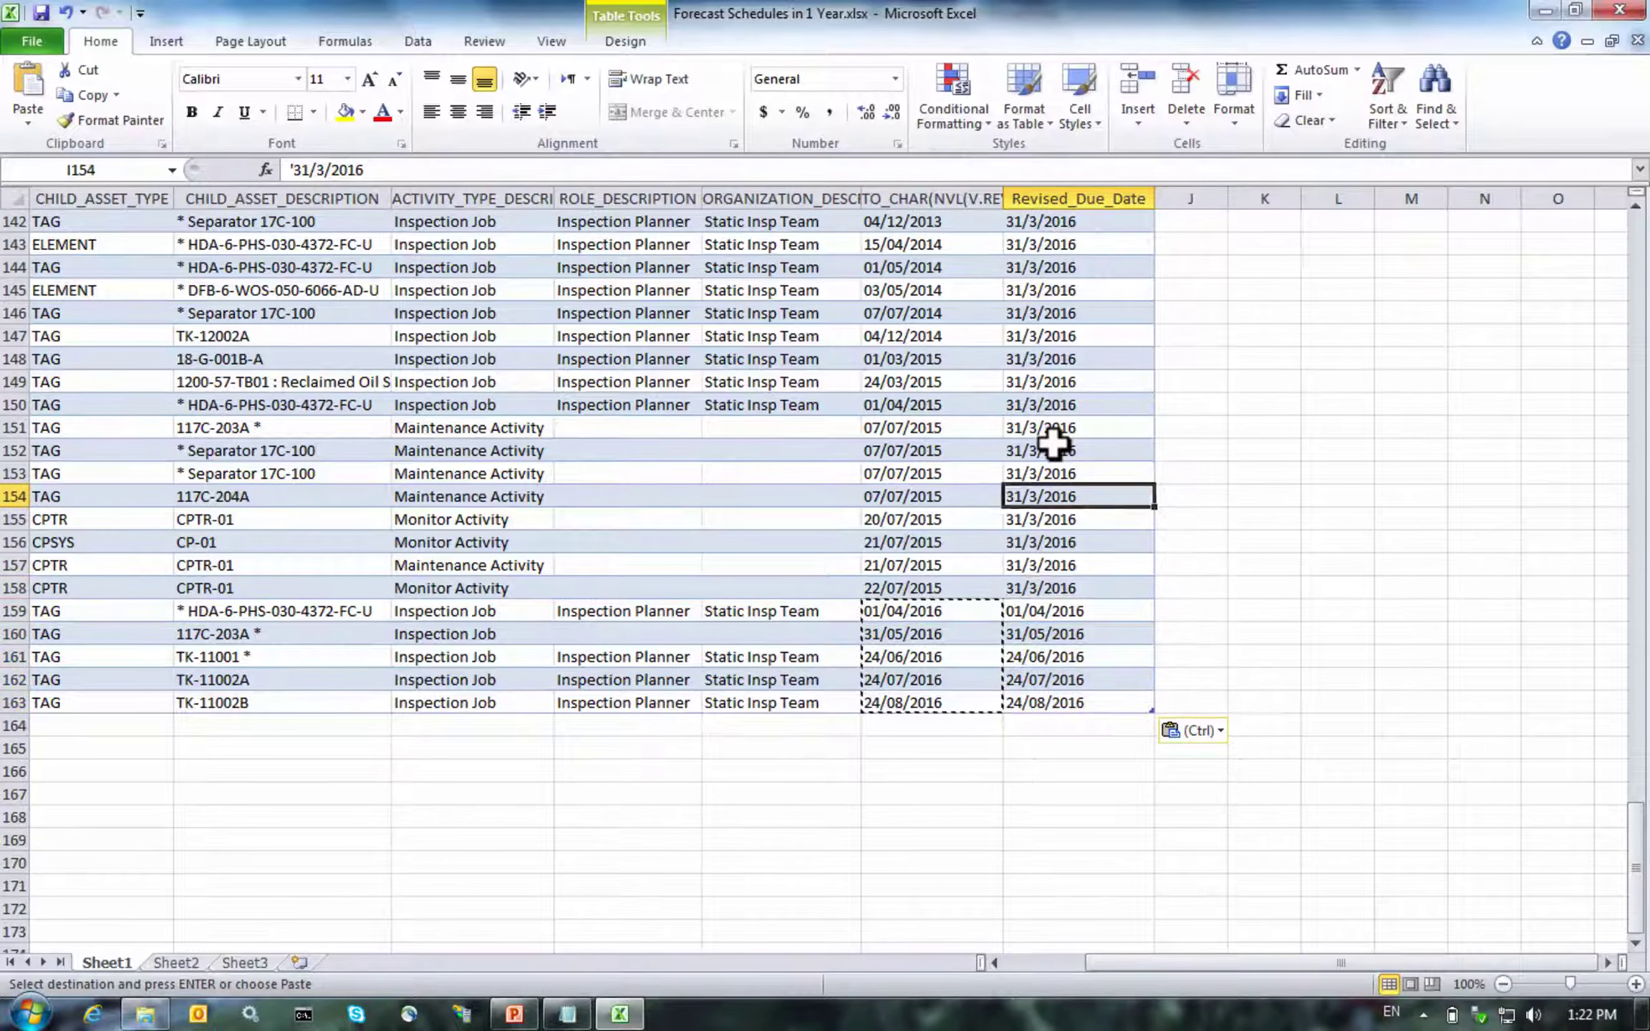
key(Up)
key(Up)
key(Up)
key(Up)
key(Up)
key(Up)
key(Up)
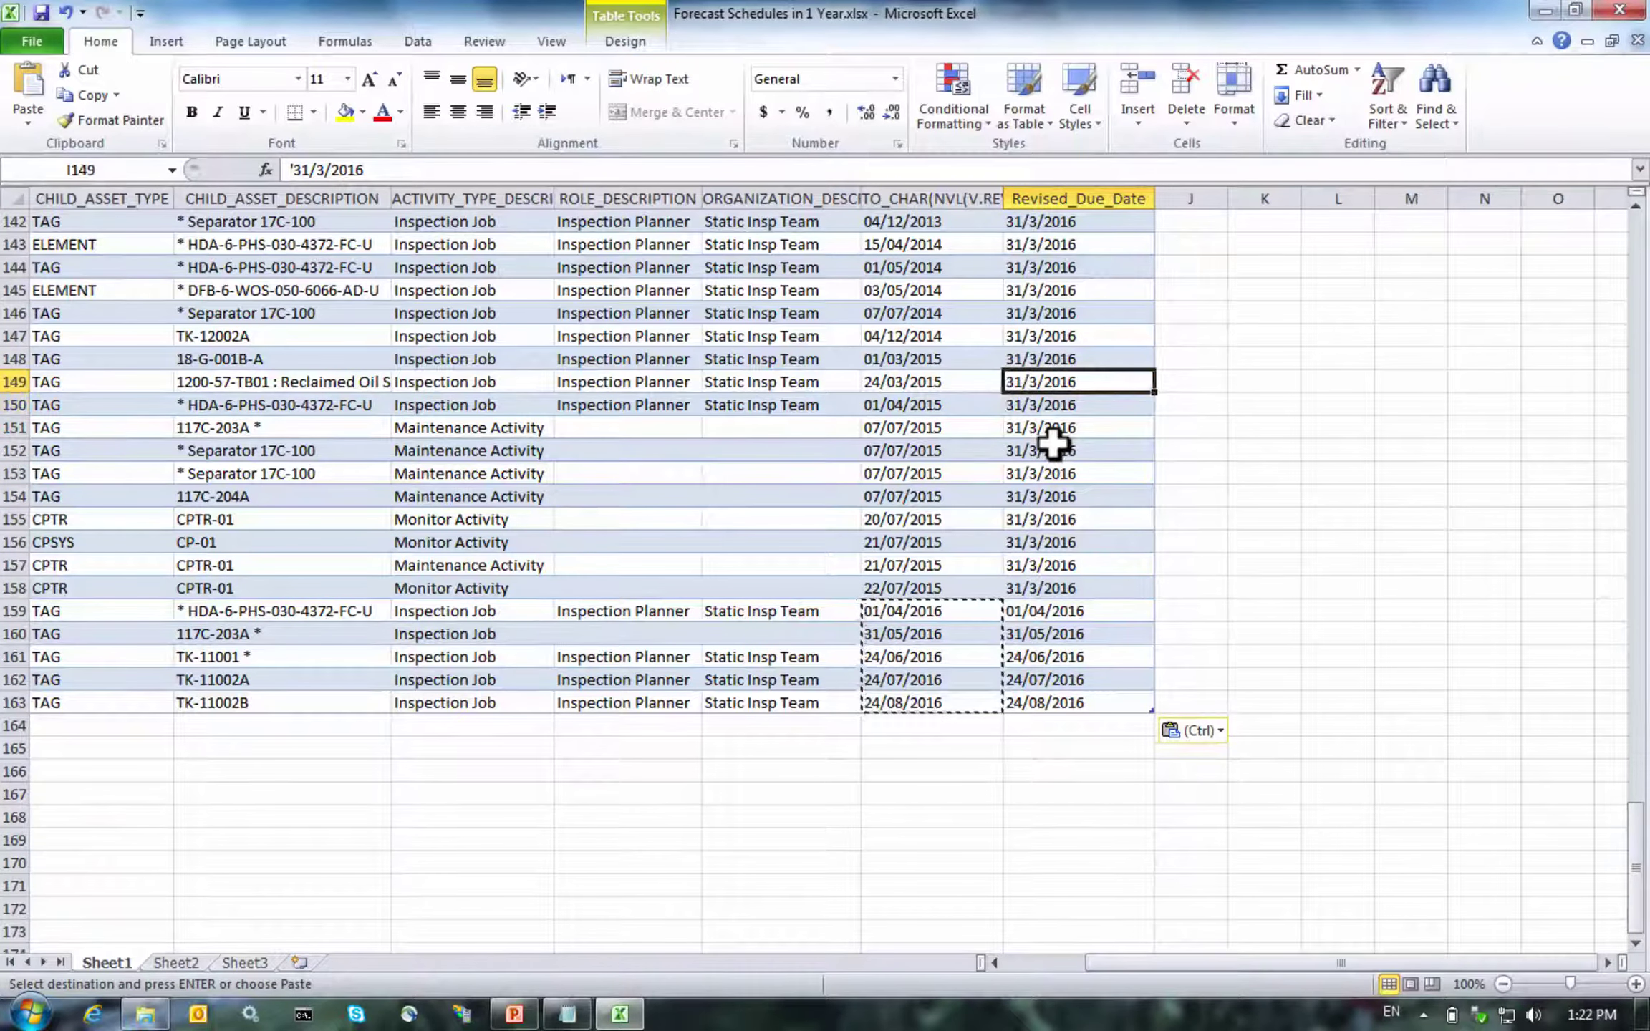
key(Up)
key(Up)
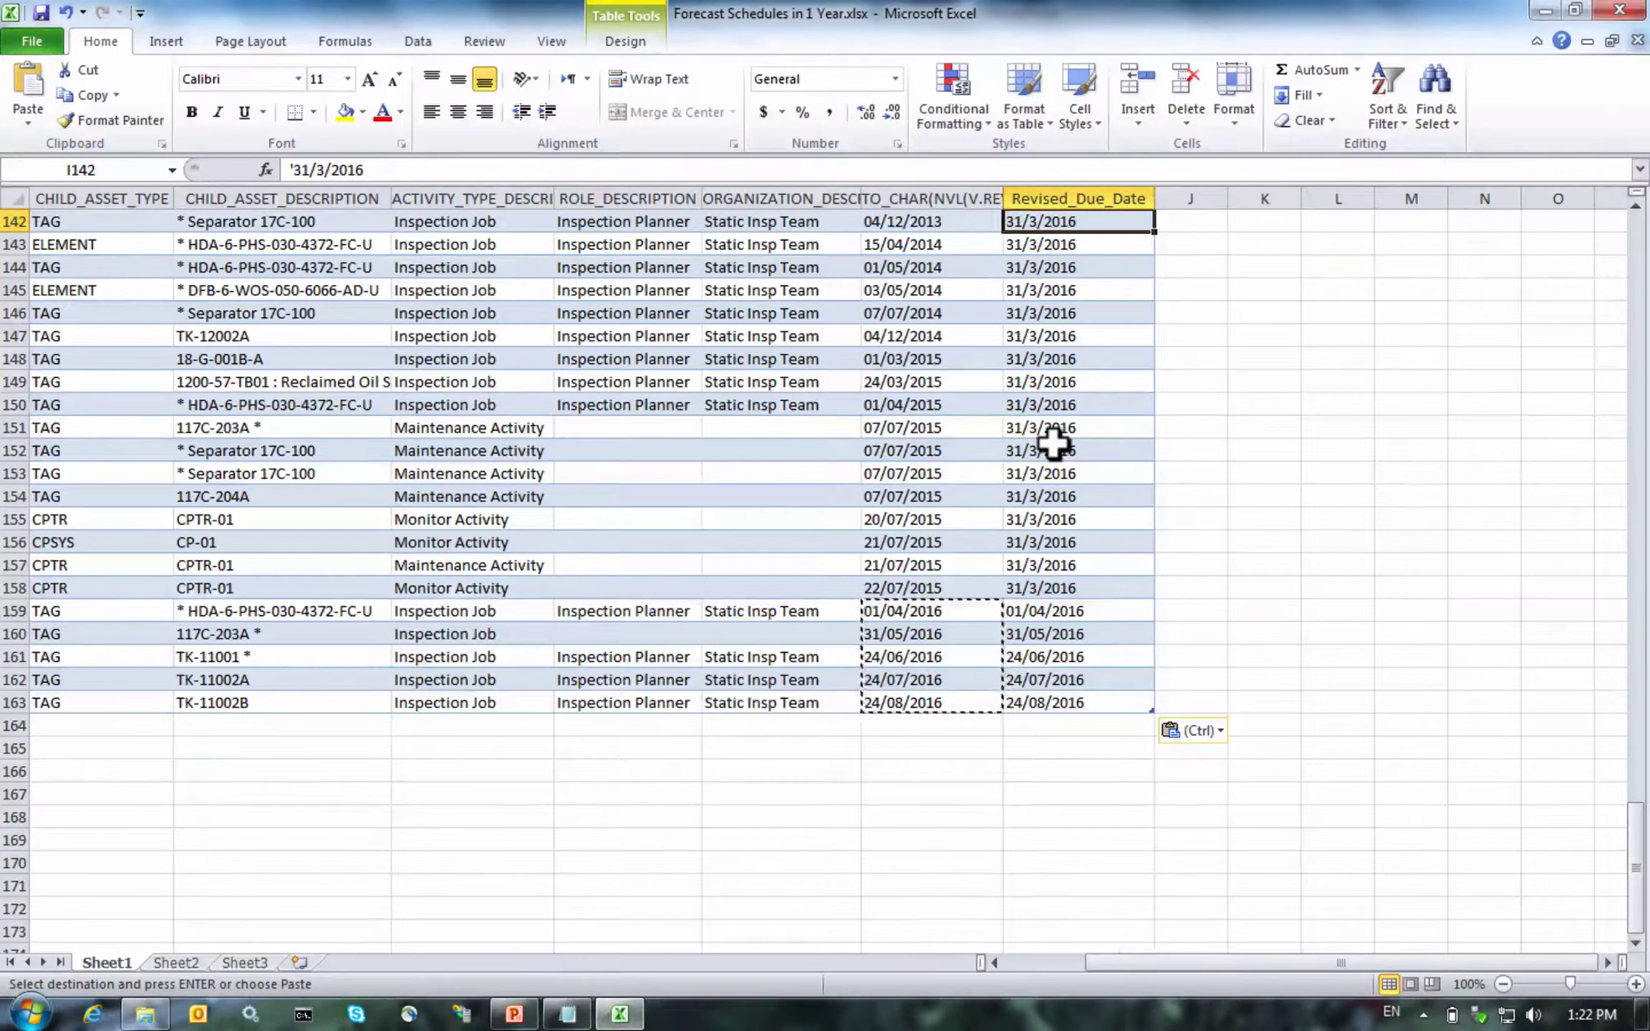
scroll(1053, 438, up, 20)
scroll(1047, 611, up, 20)
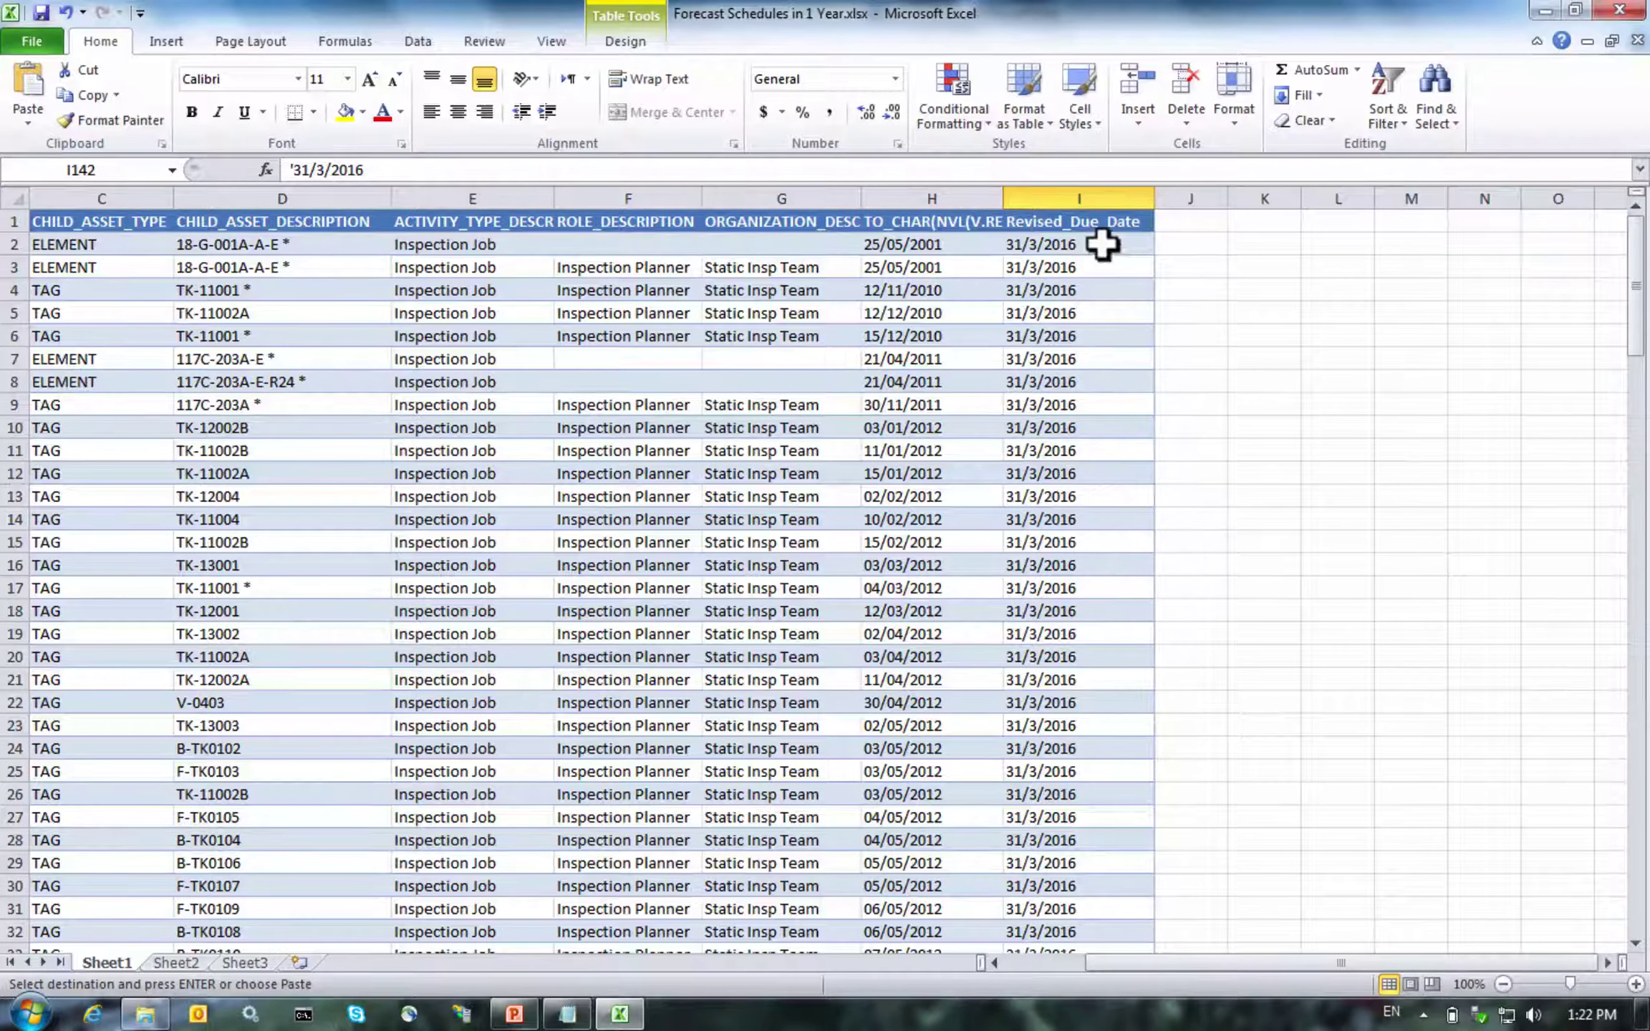
click(1102, 245)
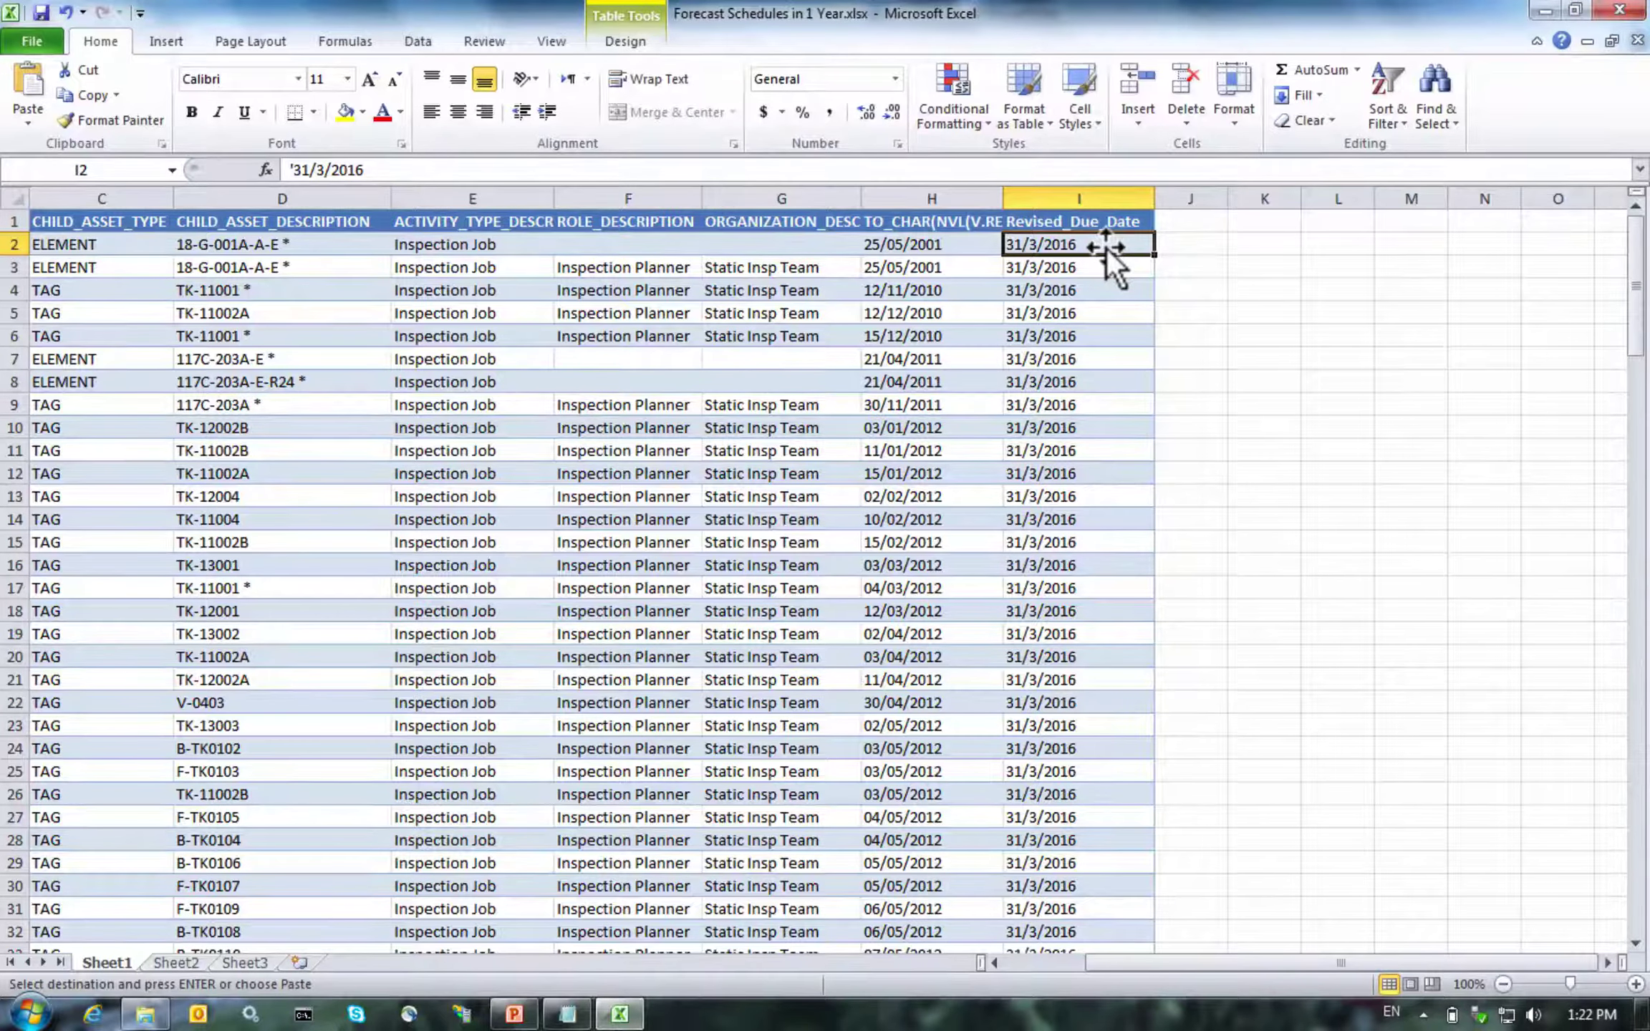
In J2, begin the formula ="update t_asset_schedule set revised_due_date =
key(Left)
key(Left)
key(Left)
key(Left)
key(Left)
key(Left)
key(Left)
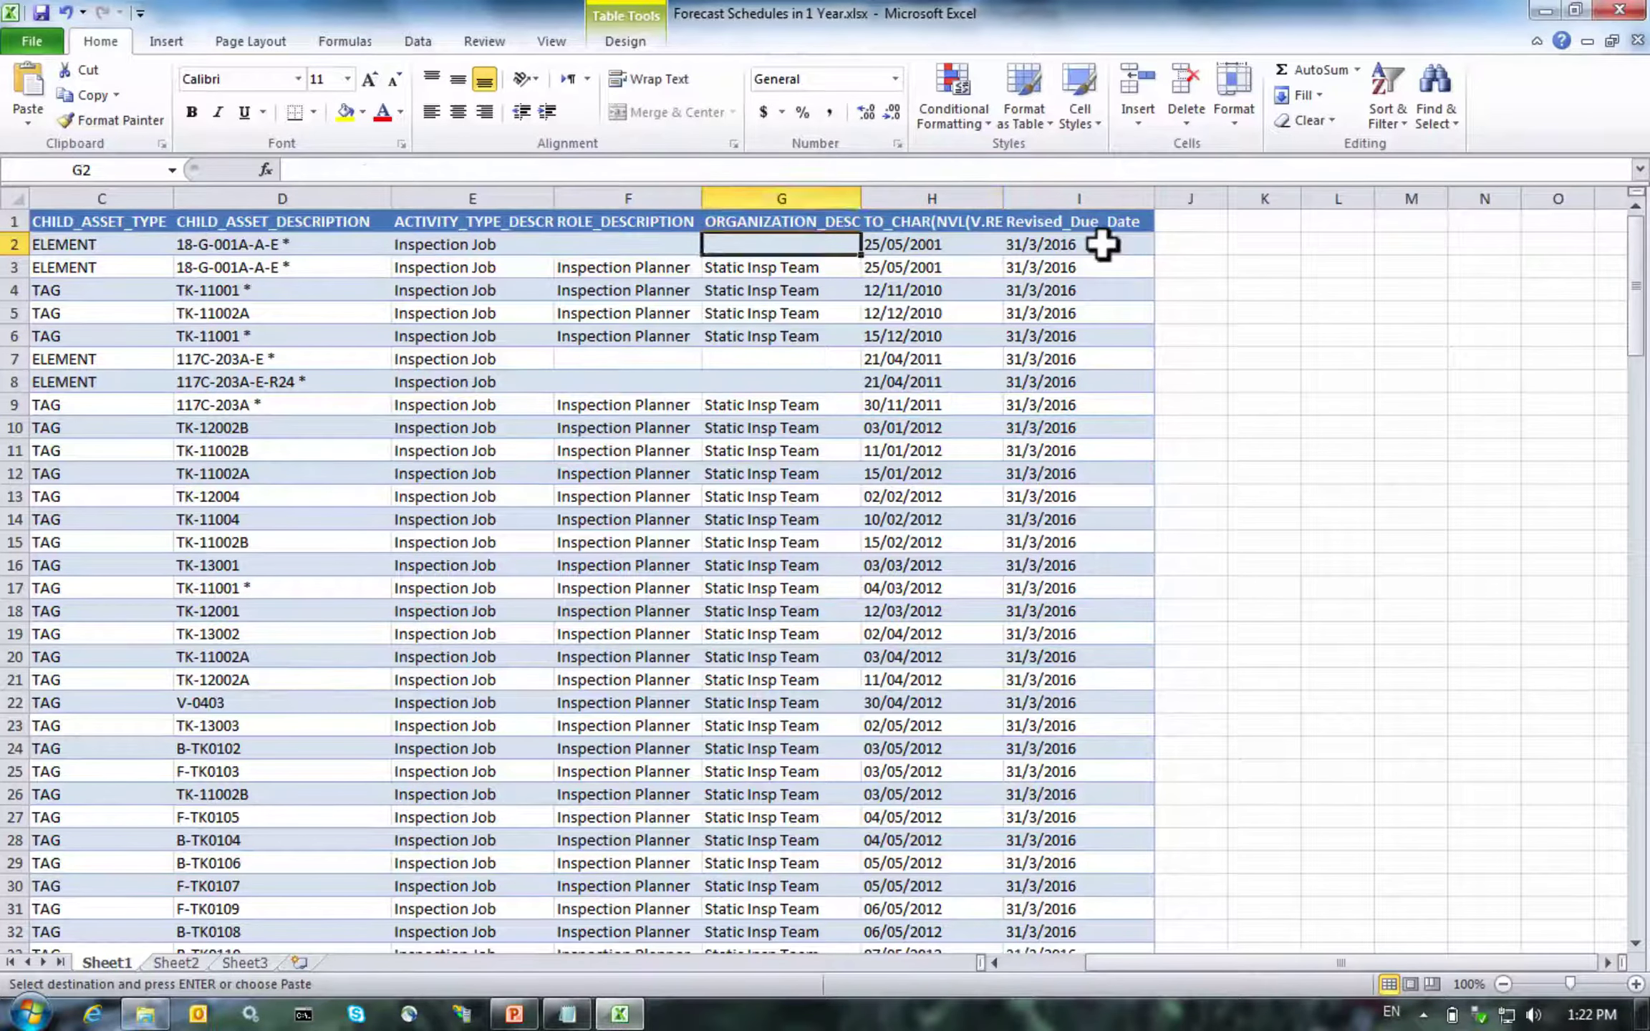
key(Left)
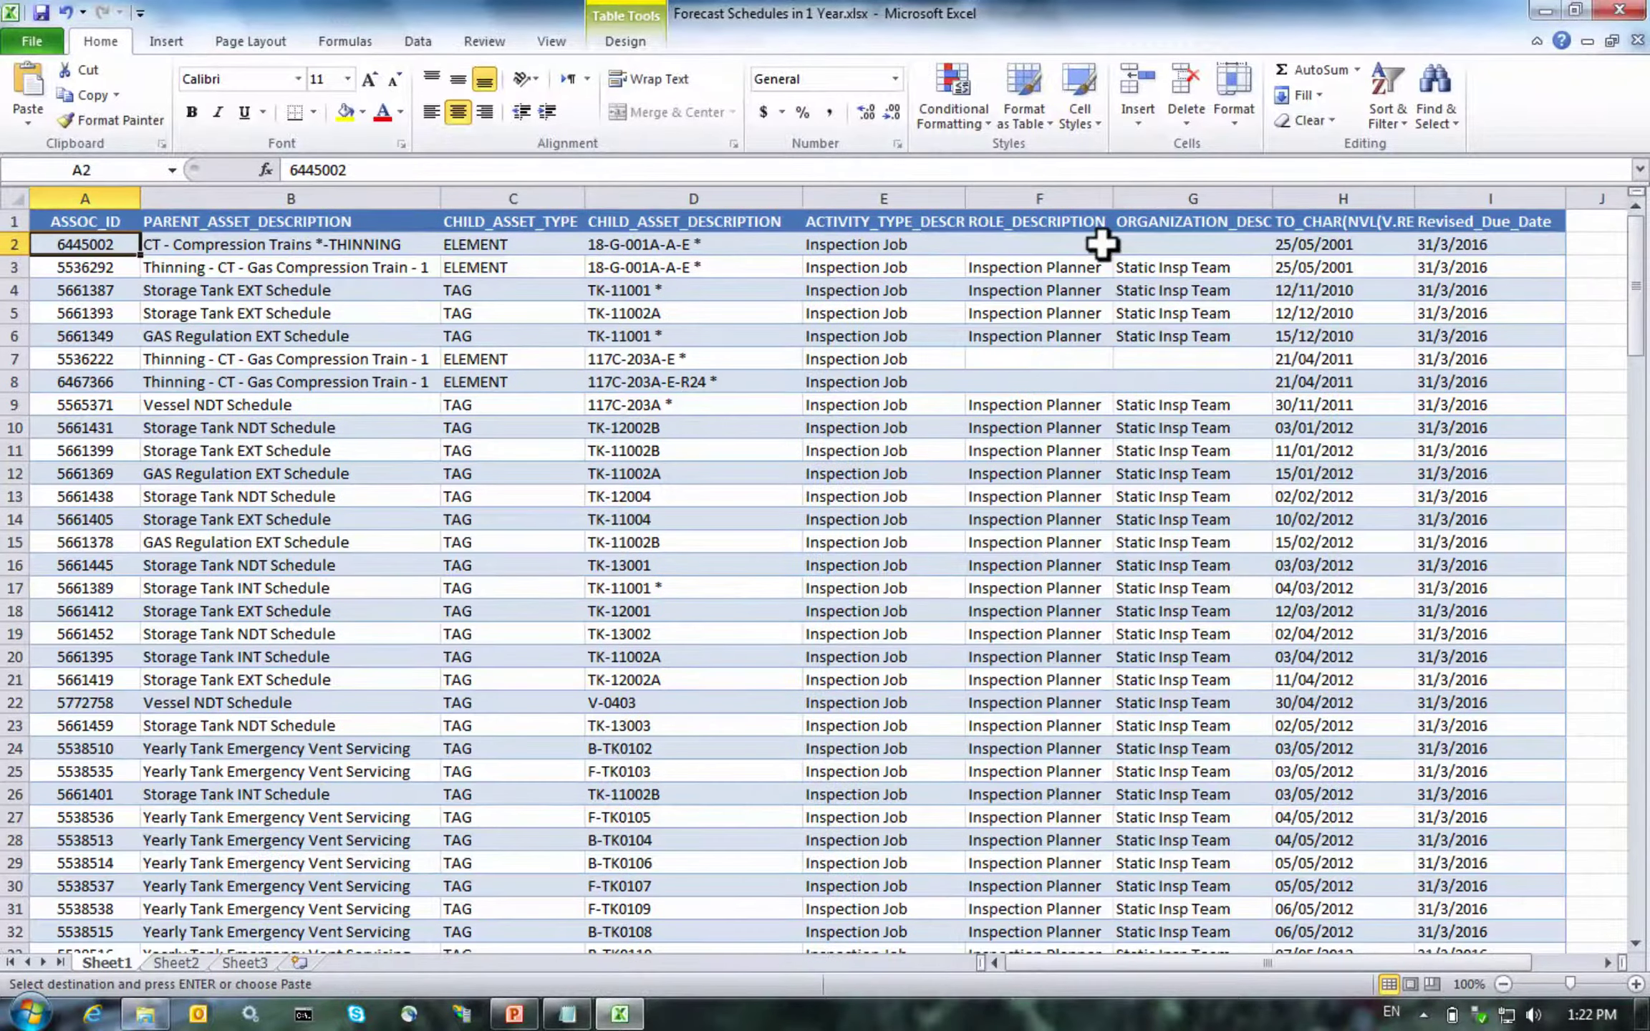
key(Right)
key(Right)
key(Right)
key(Right)
key(Right)
key(Right)
key(Right)
key(Right)
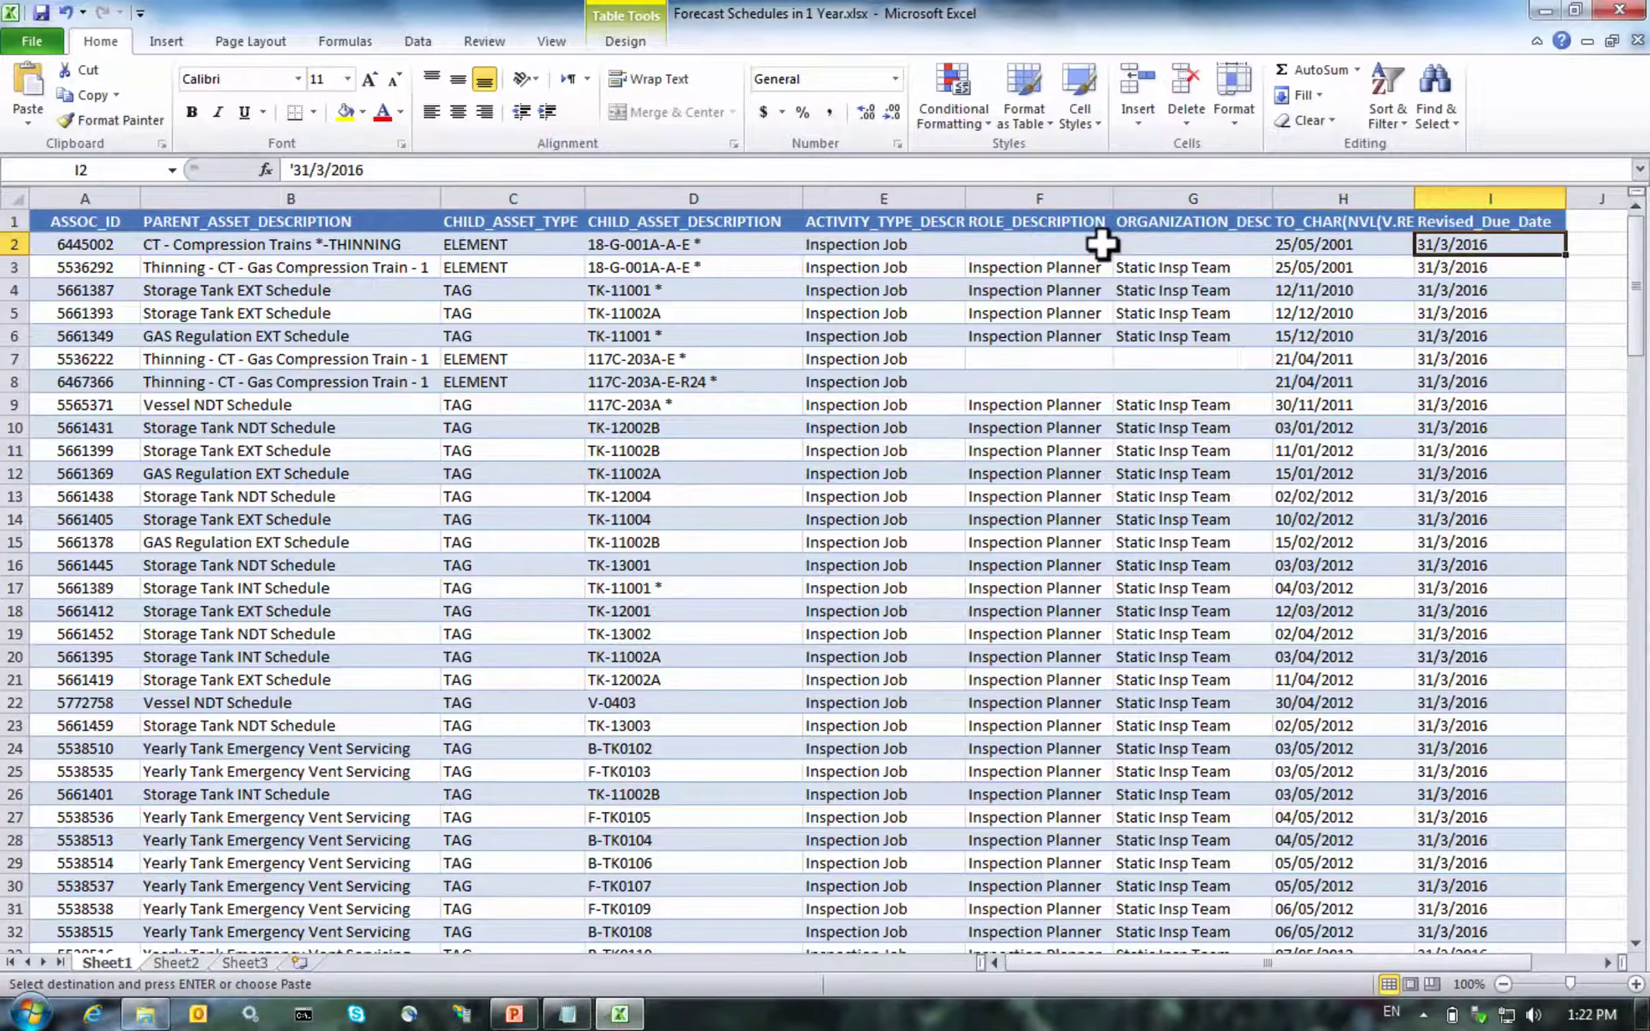
key(Right)
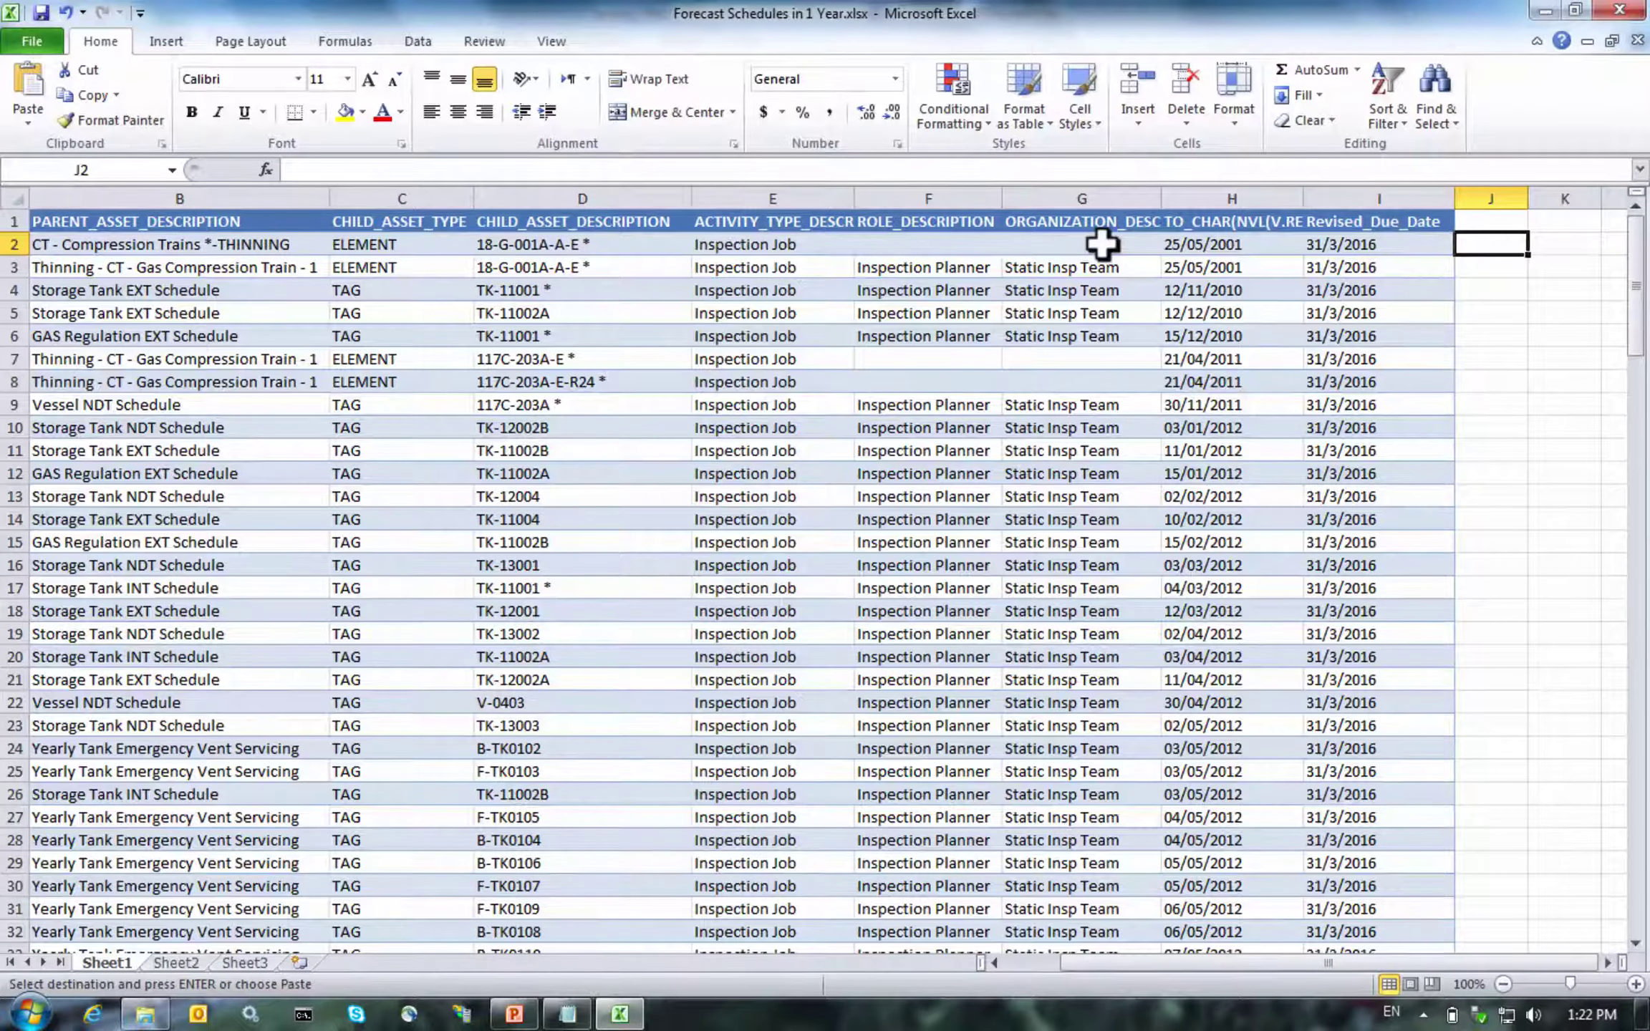
click(1109, 172)
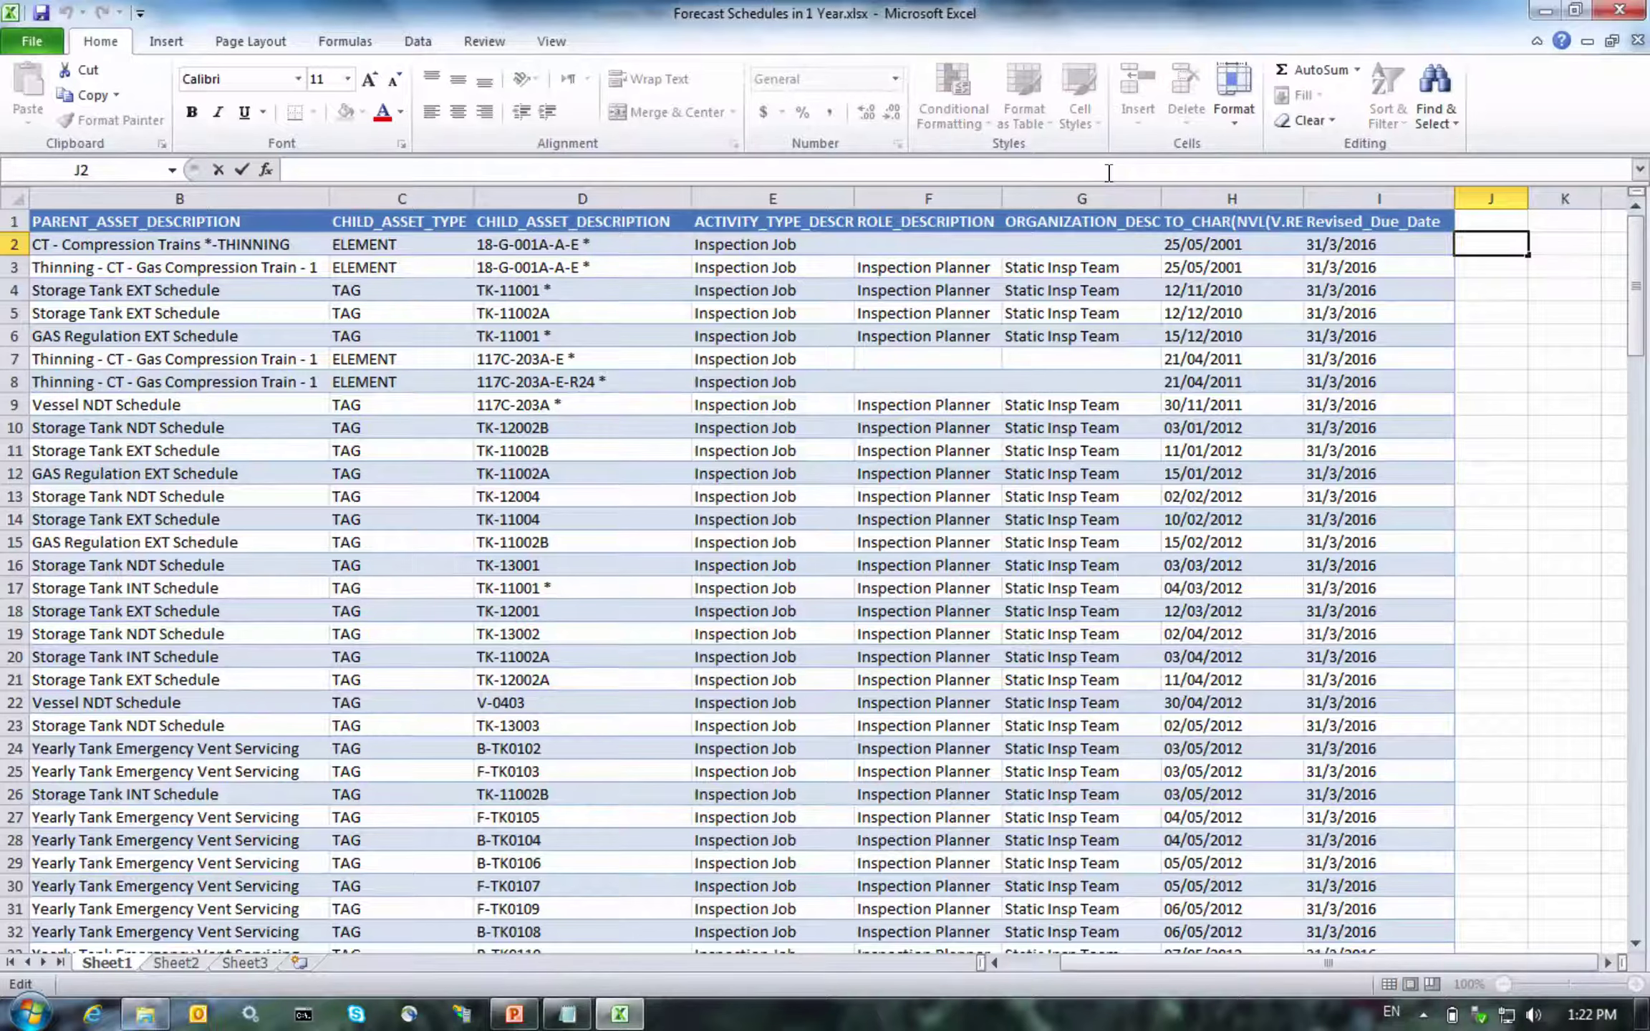
text(=")
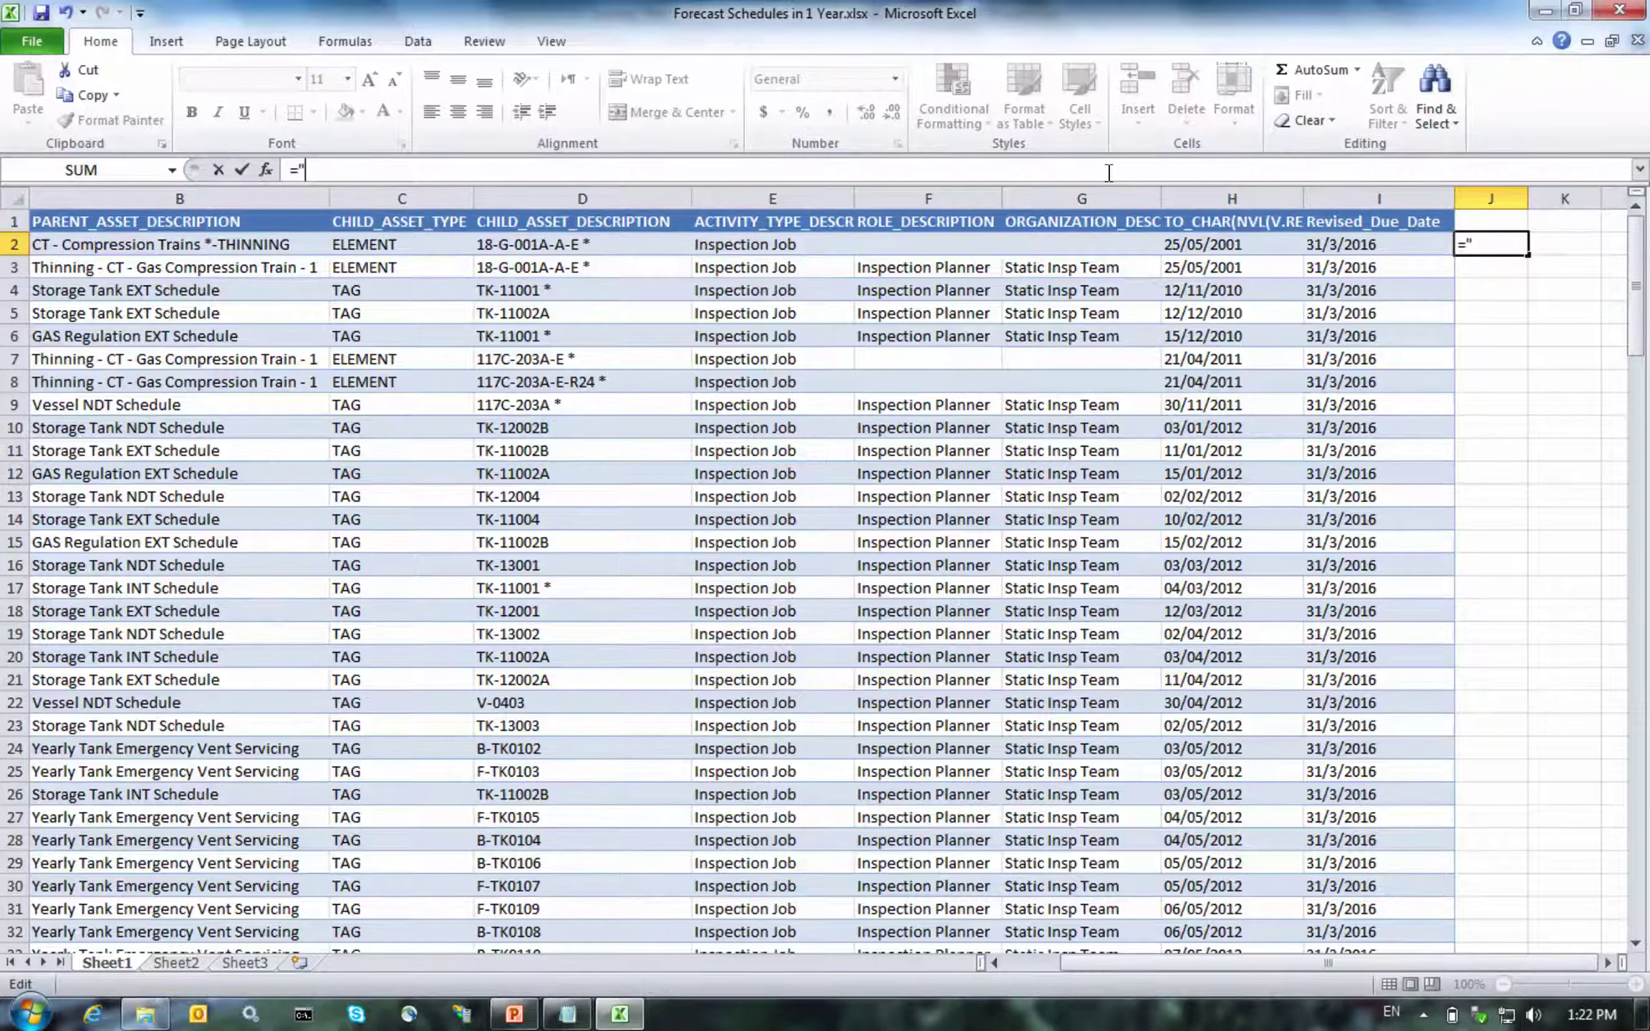
text(update t_schedule)
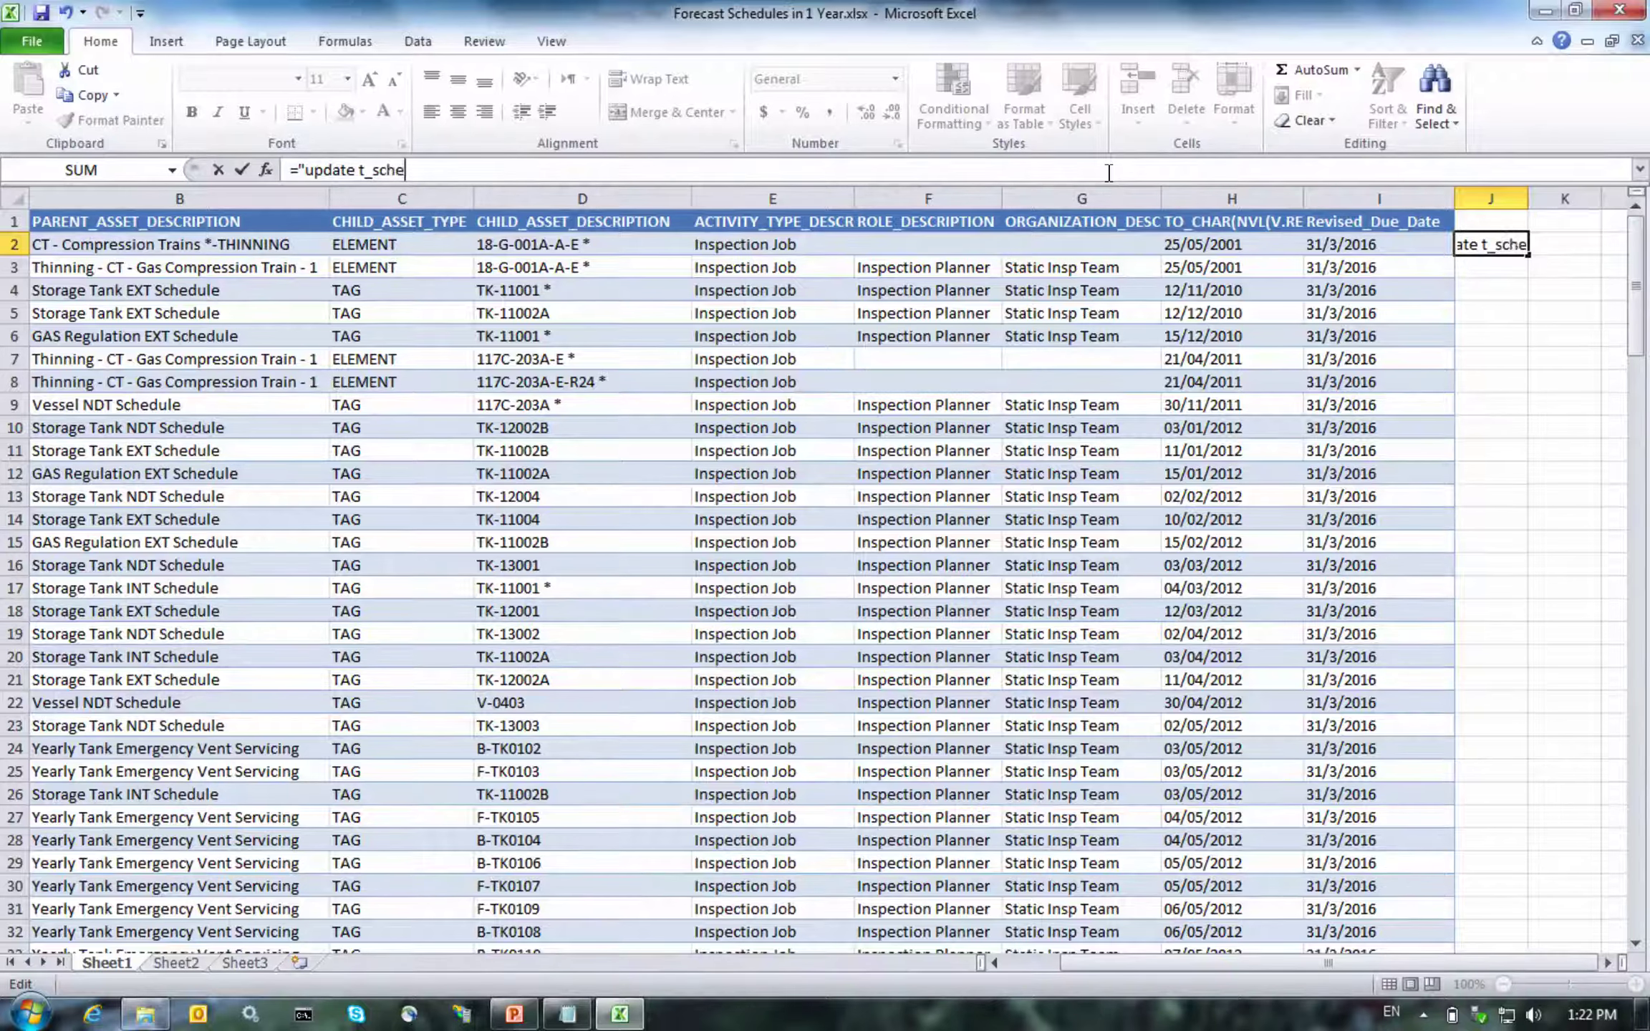
key(BackSpace)
key(BackSpace)
key(BackSpace)
key(BackSpace)
key(BackSpace)
key(BackSpace)
key(BackSpace)
key(BackSpace)
text(asset_schedule)
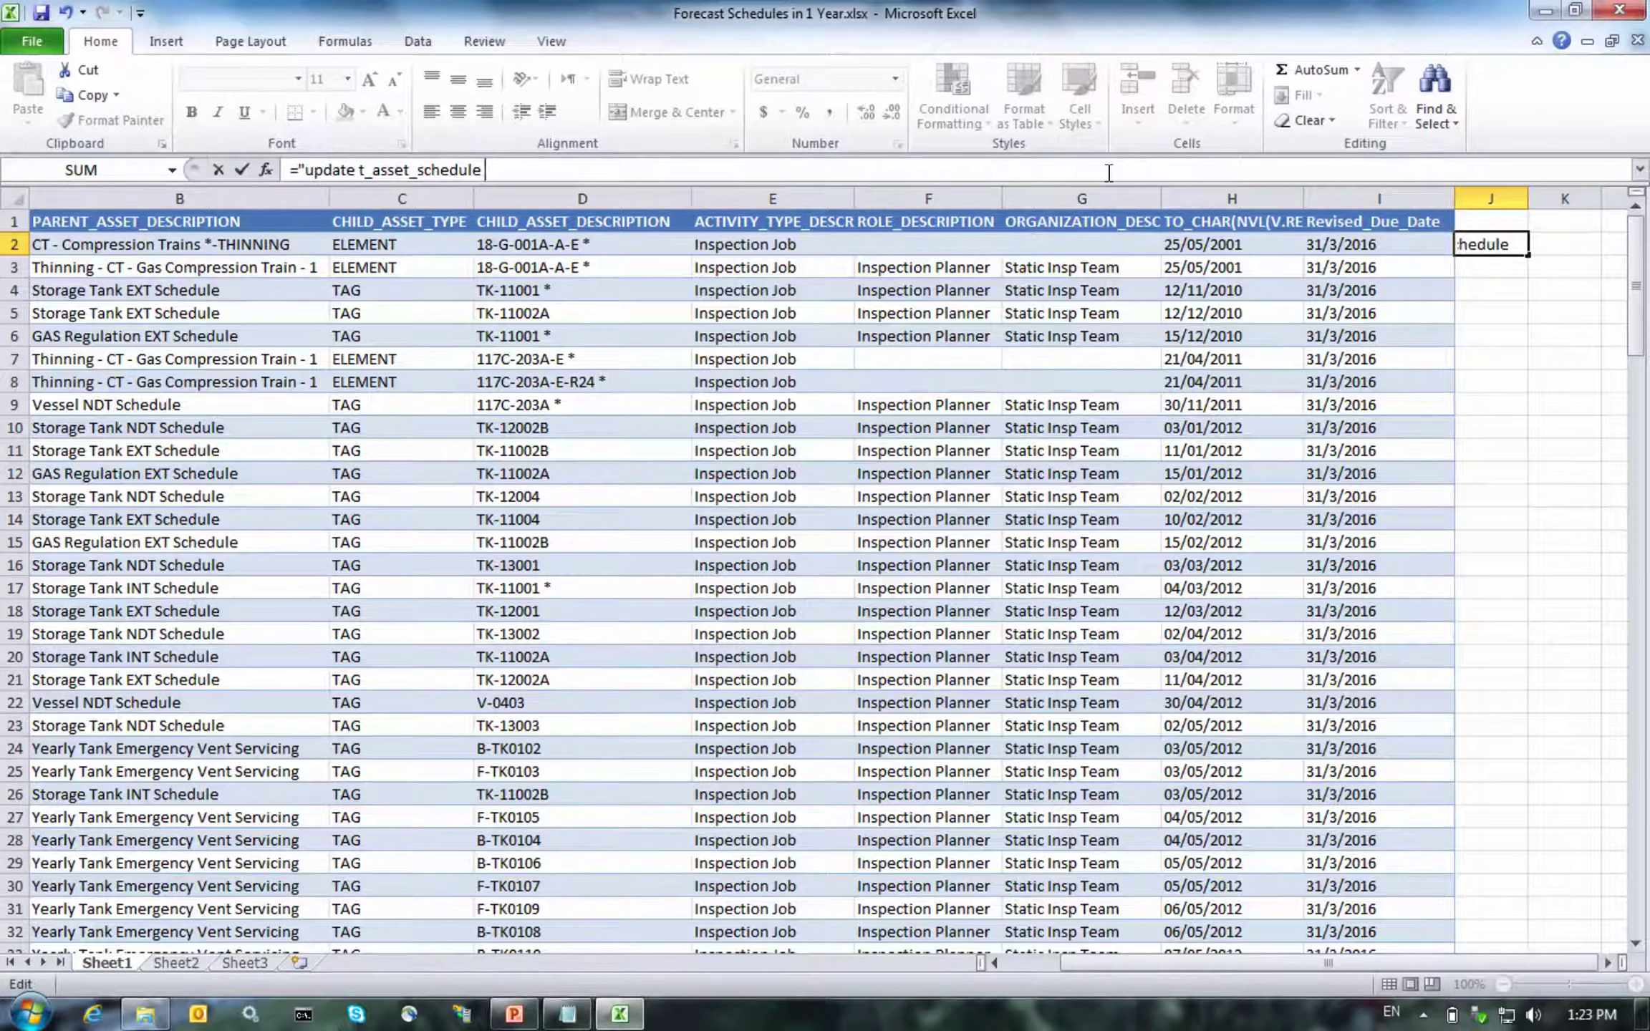
text( set revised_due_date)
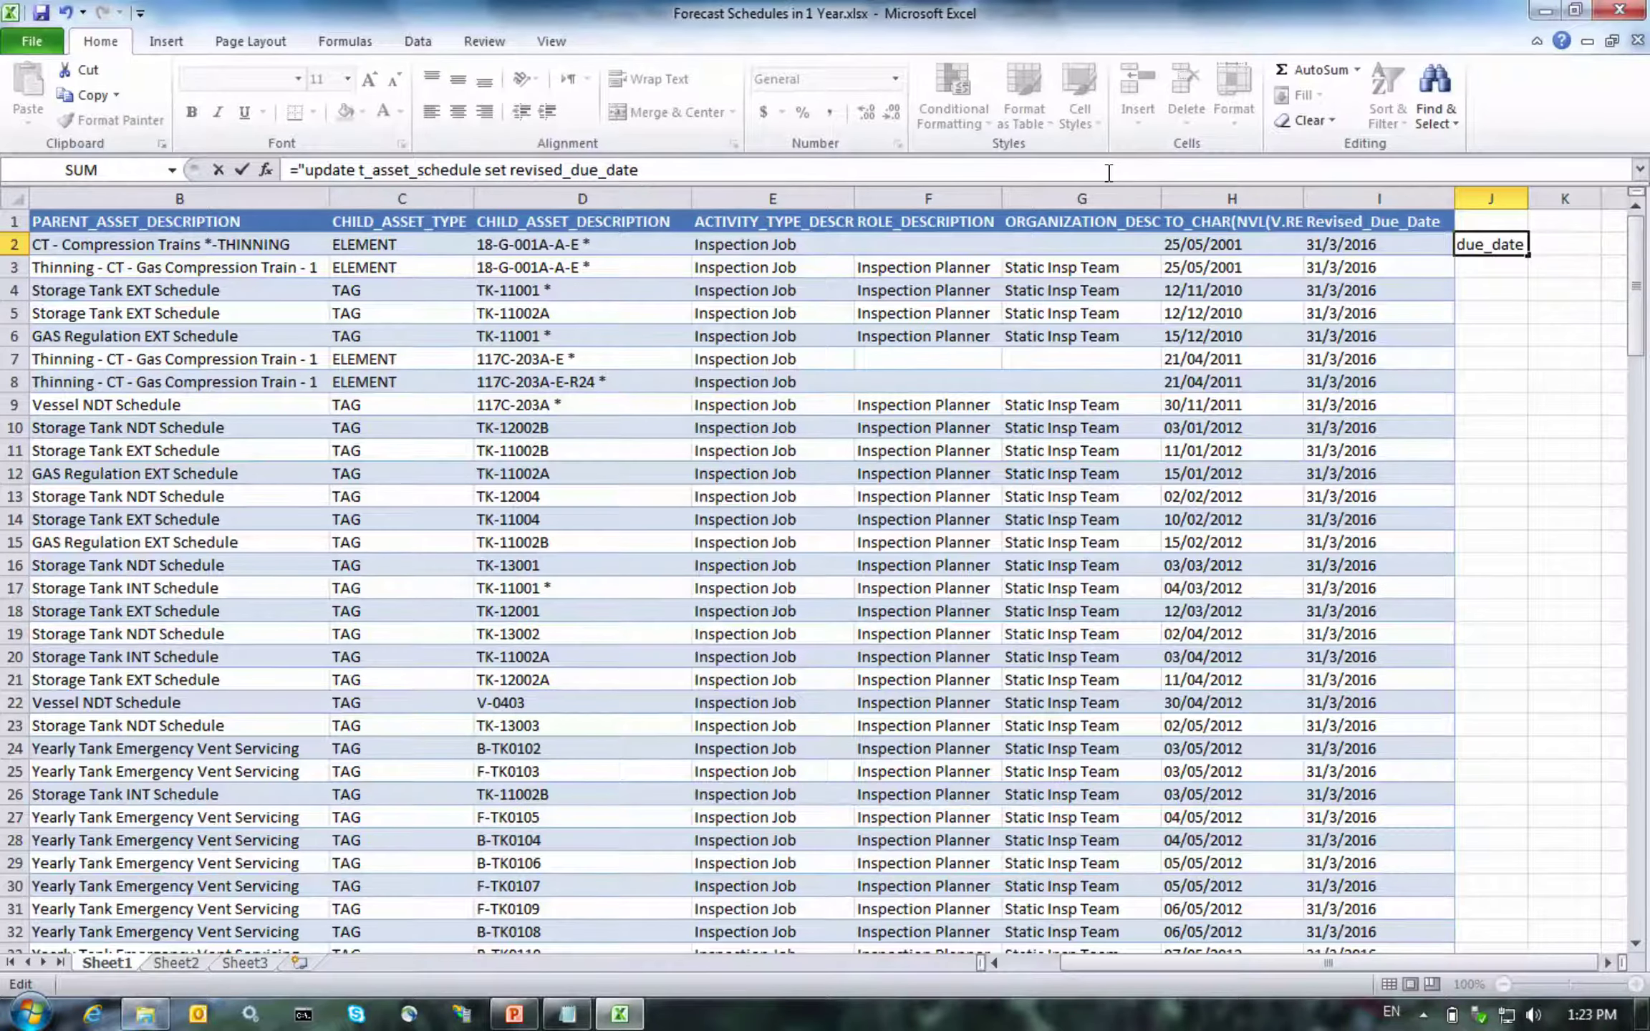
text( =)
Add a to_date conversion of I2 and the where assoc_id = A2 clause to the formula
text(to_date('")
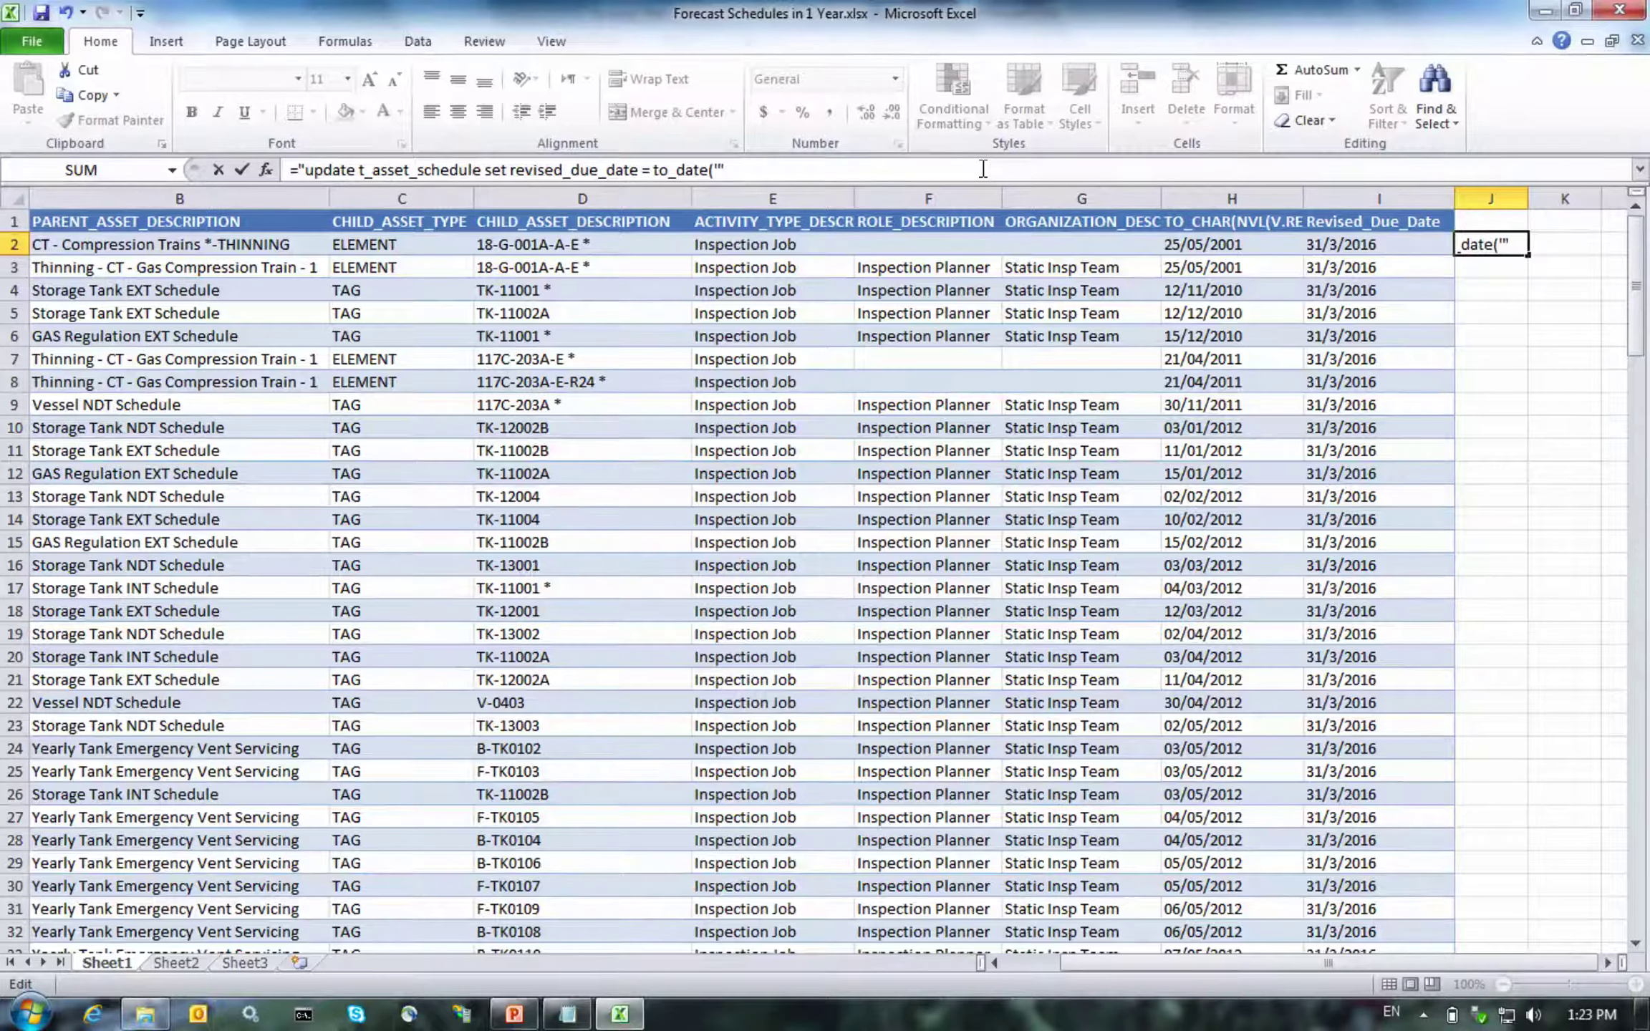
text(&I2)
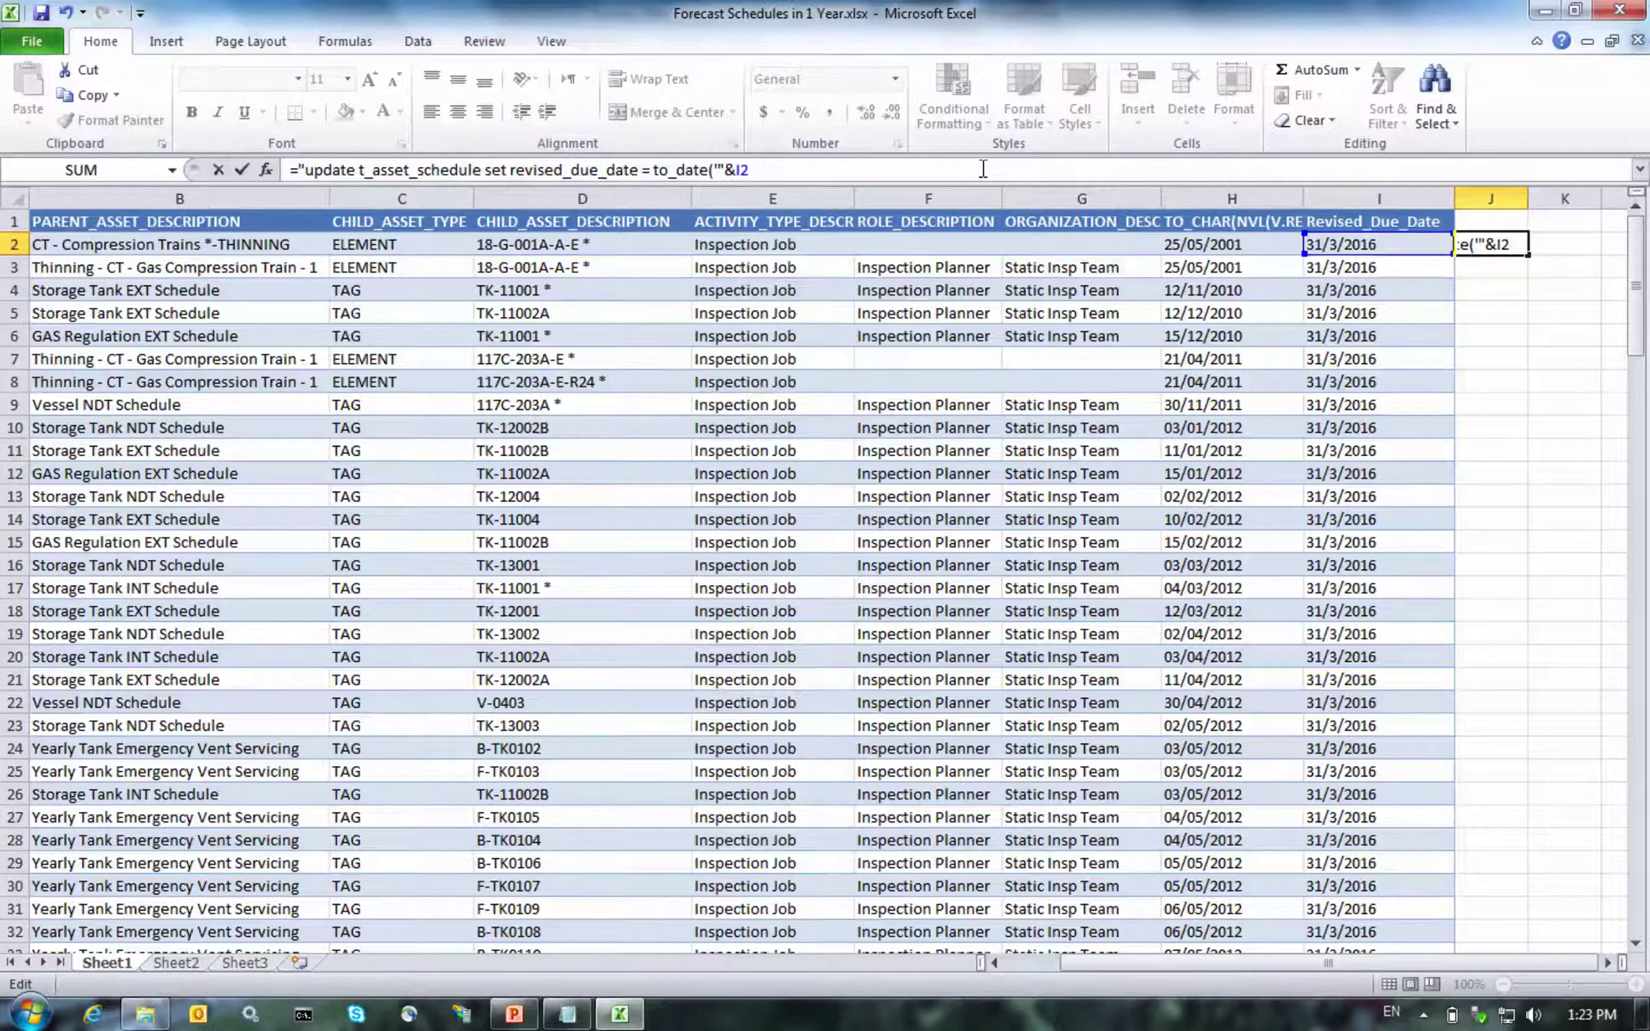
text(&"', 'dd/mm/y)
text(yyy'))
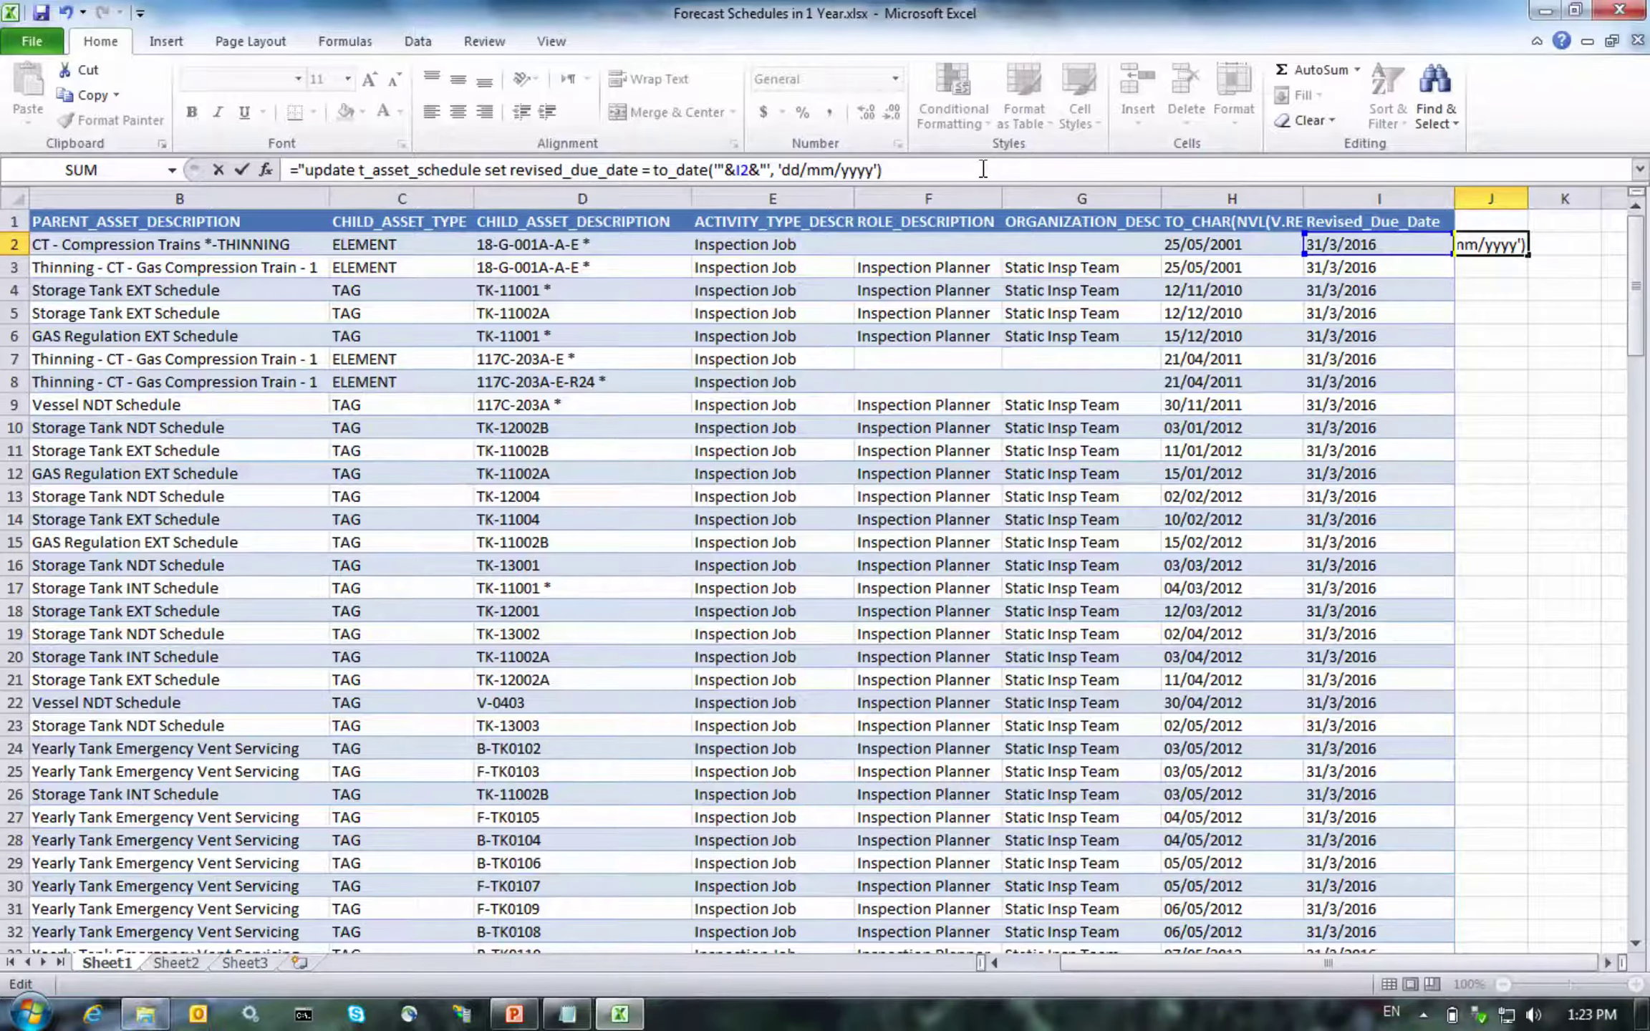
text(where assoc)
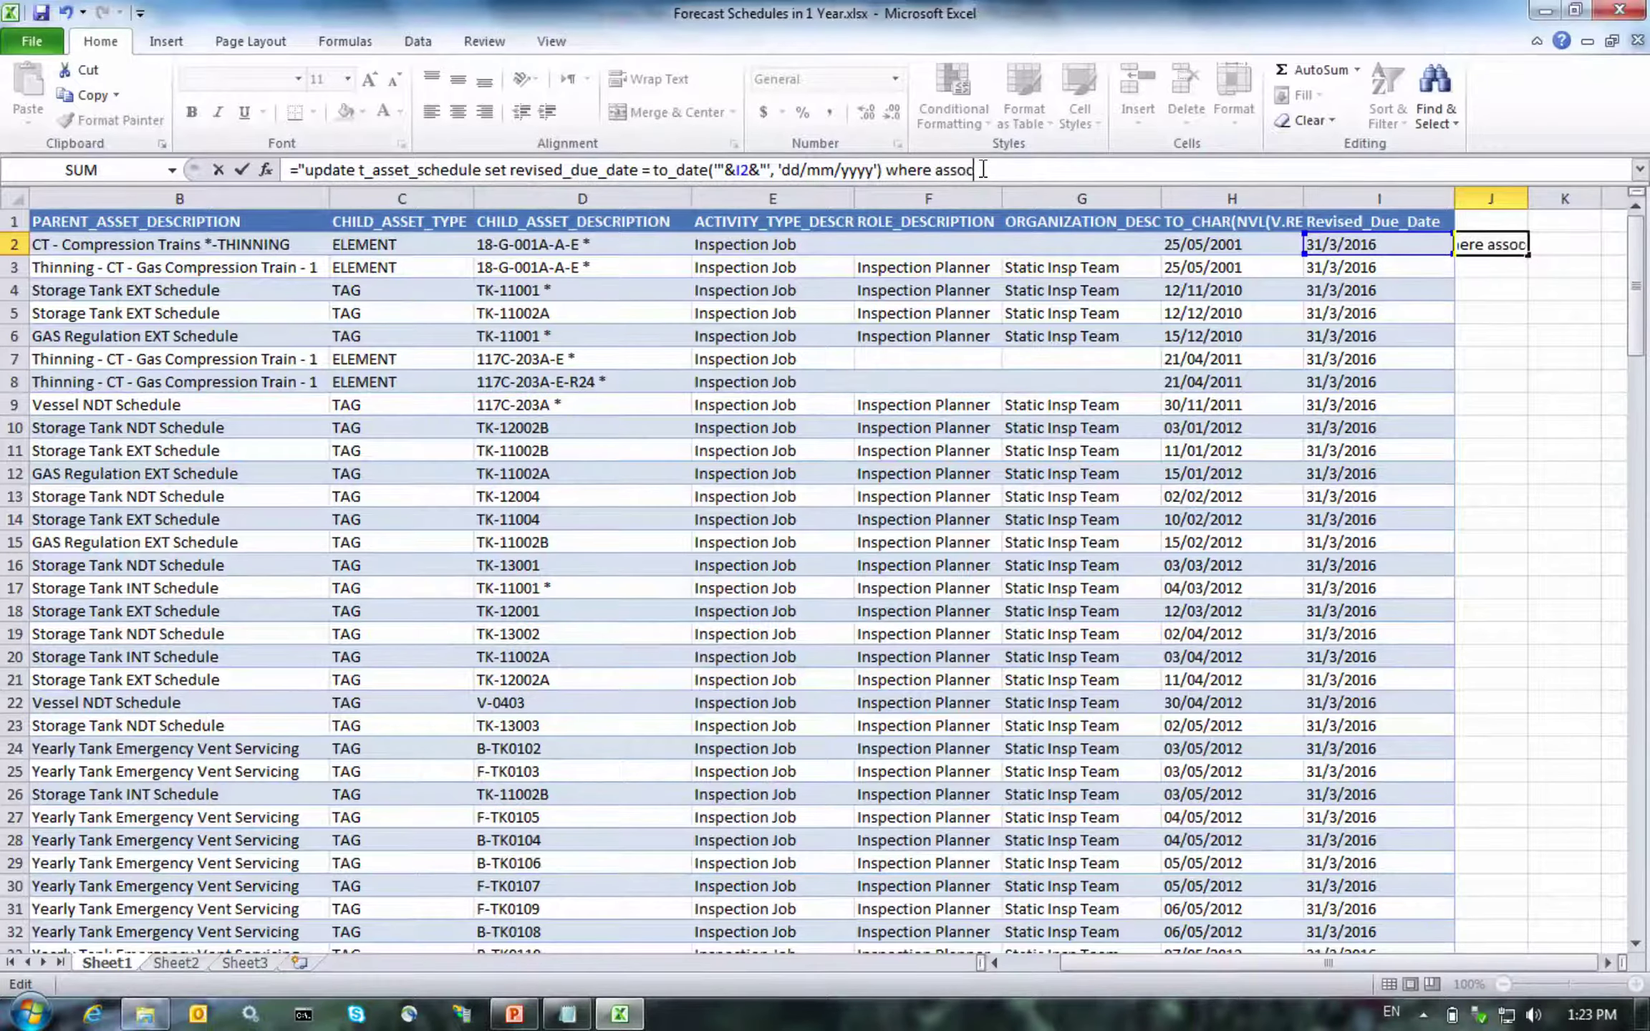
text(_id = "&A2)
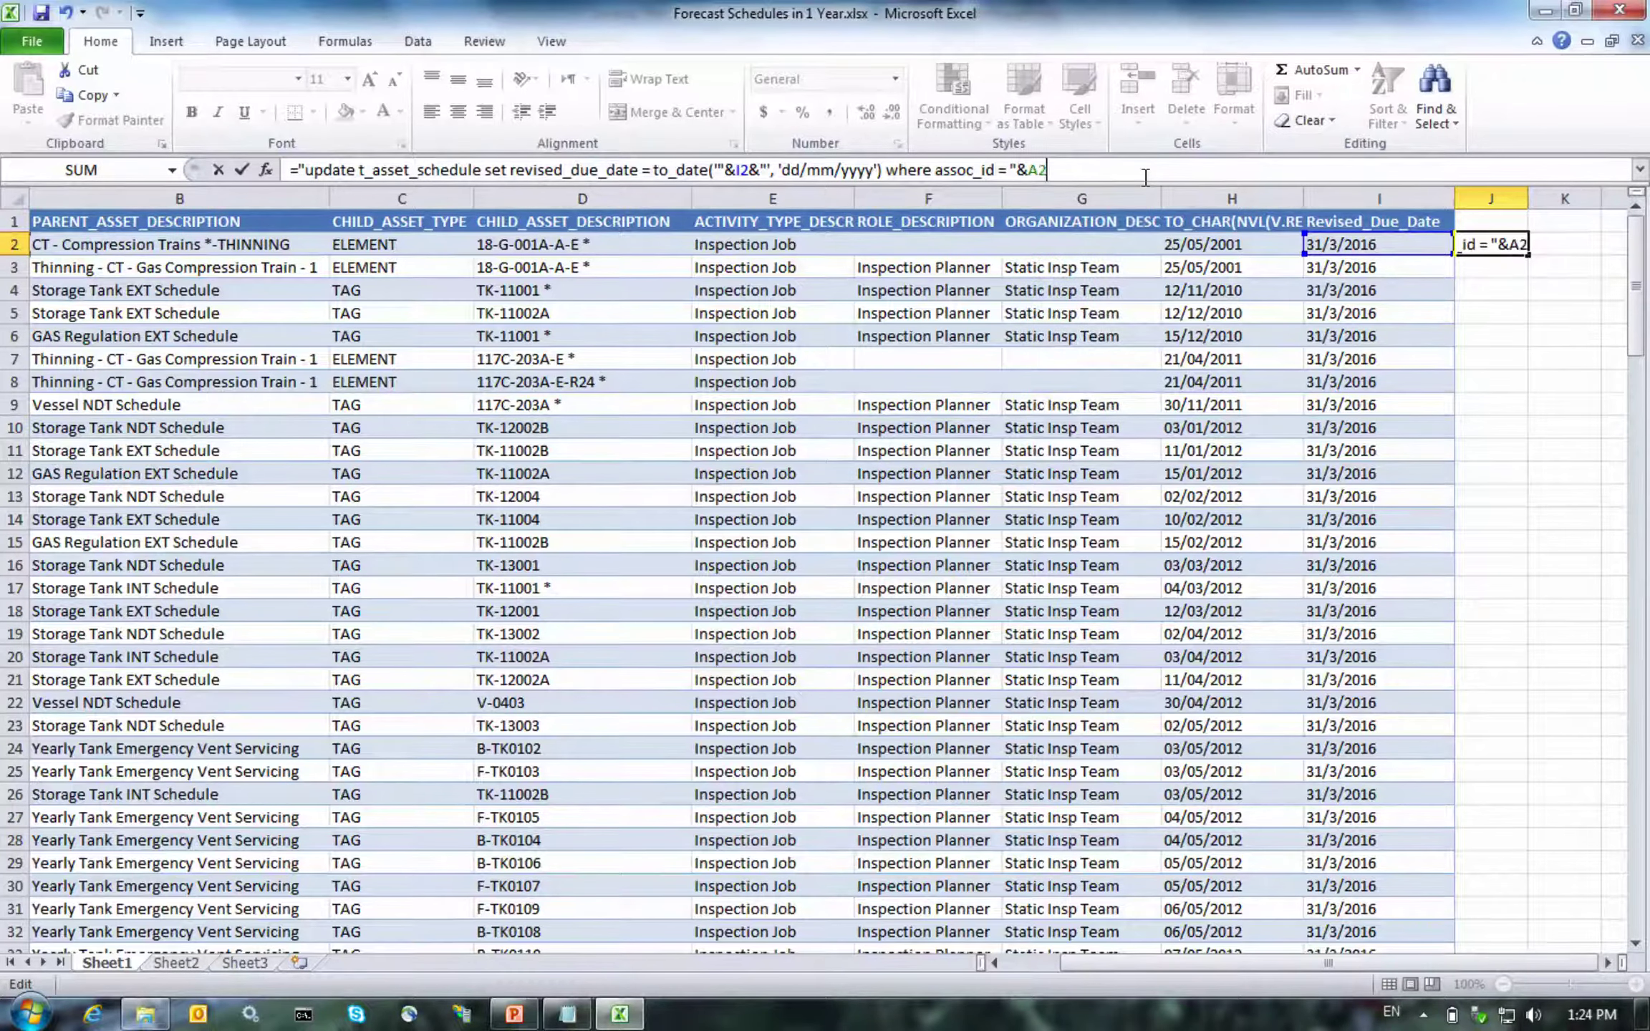
text(&";")
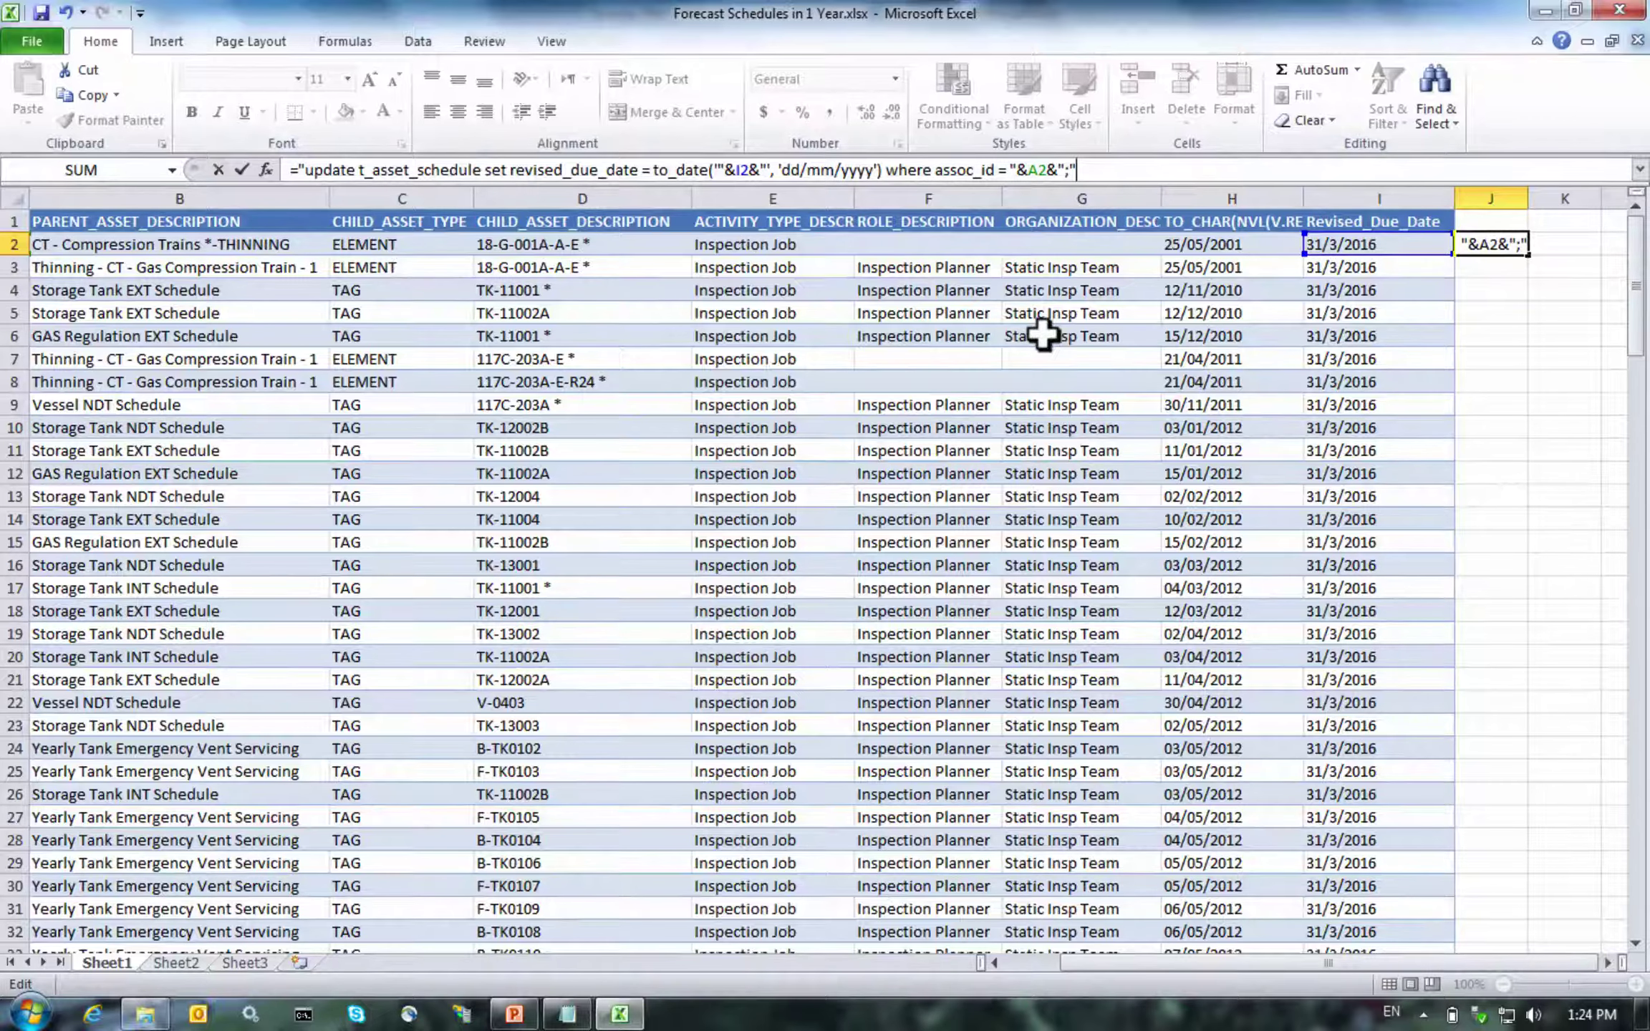
Fill the J2 formula down all 162 rows and copy the statements from J2 to J163
key(Return)
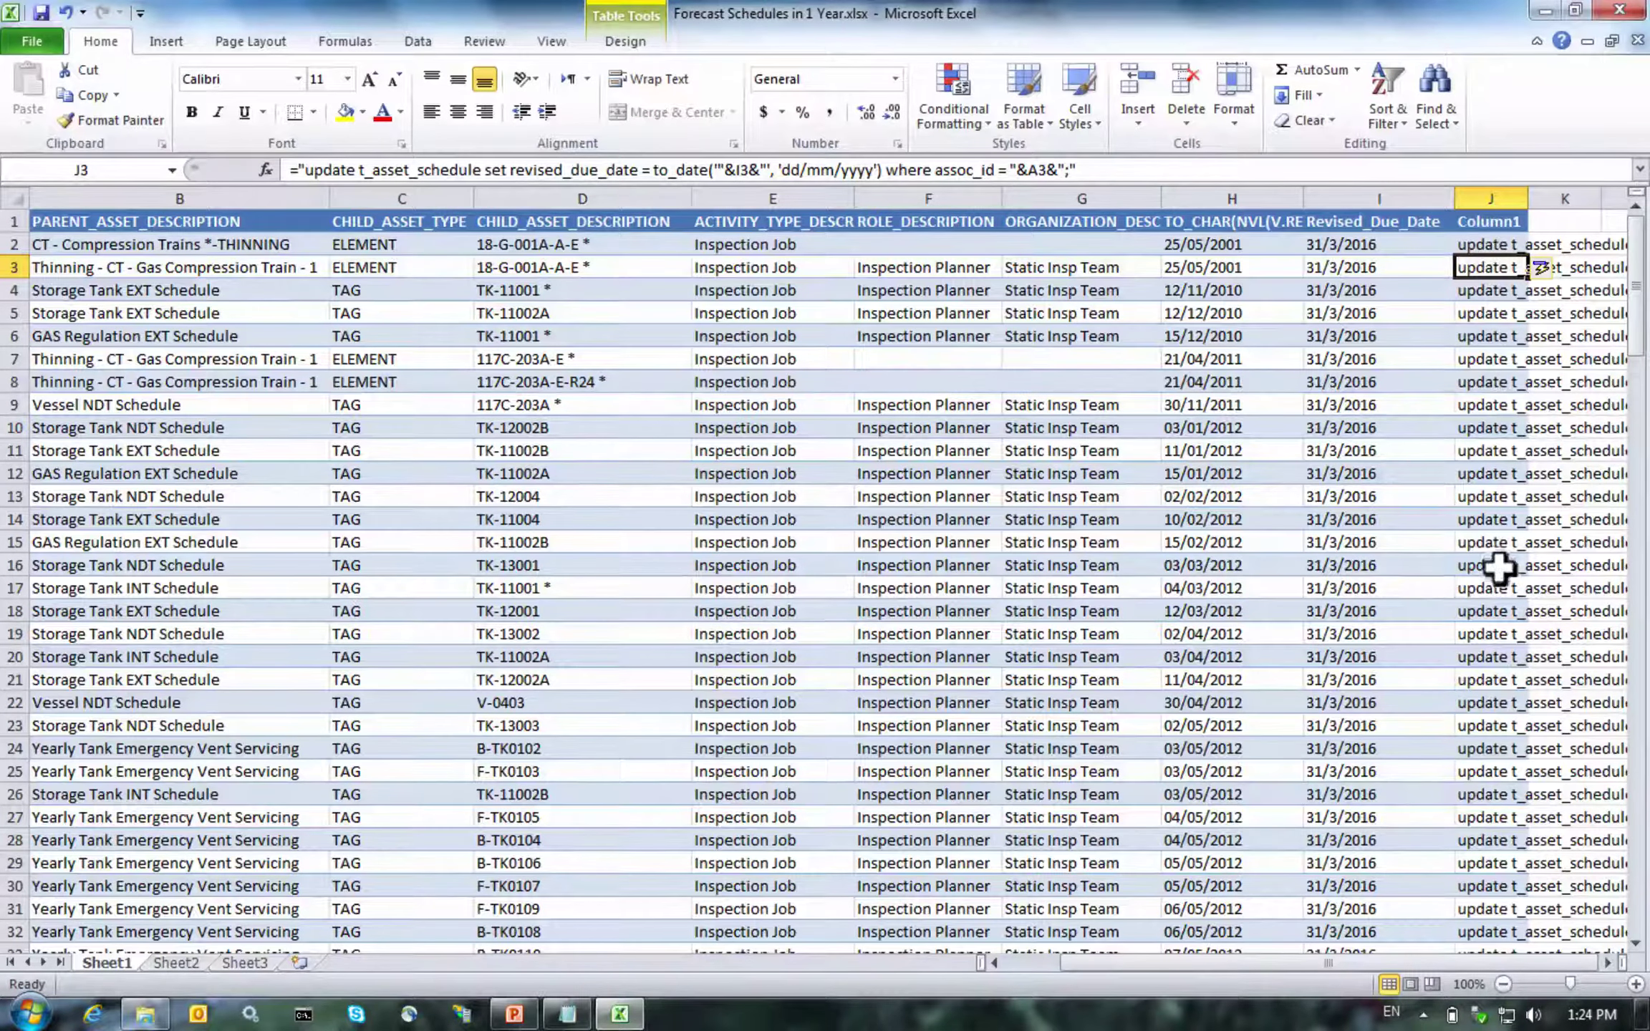
click(1491, 240)
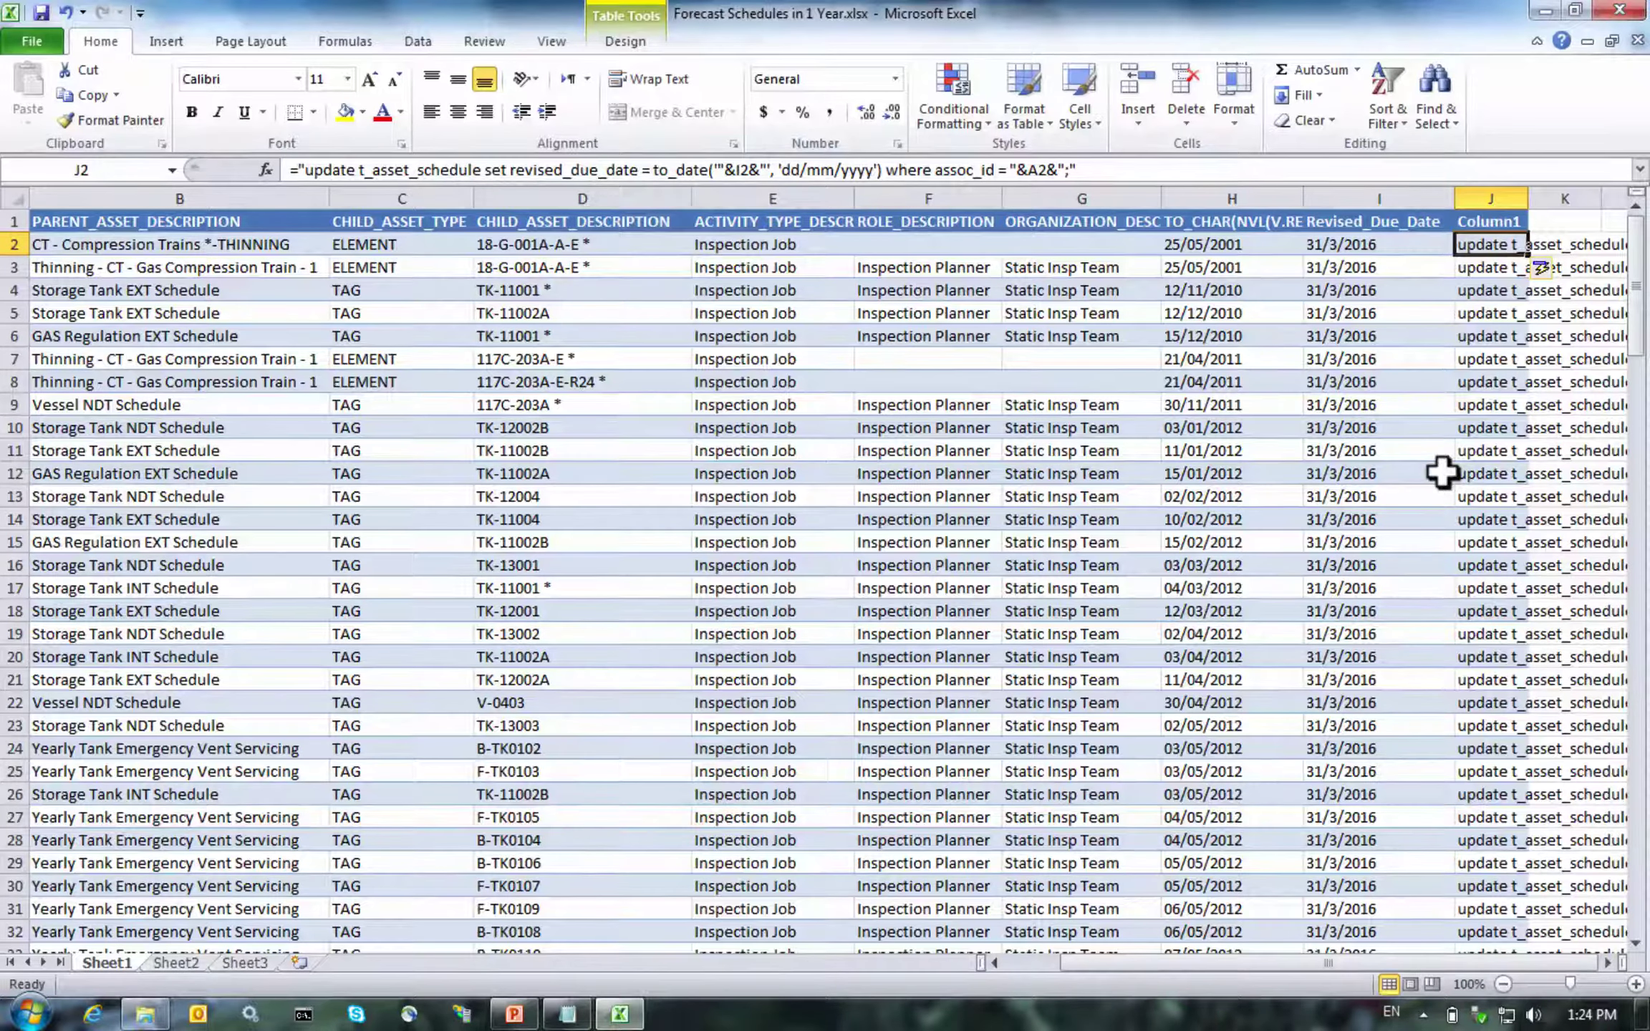
key(ctrl+shift+Down)
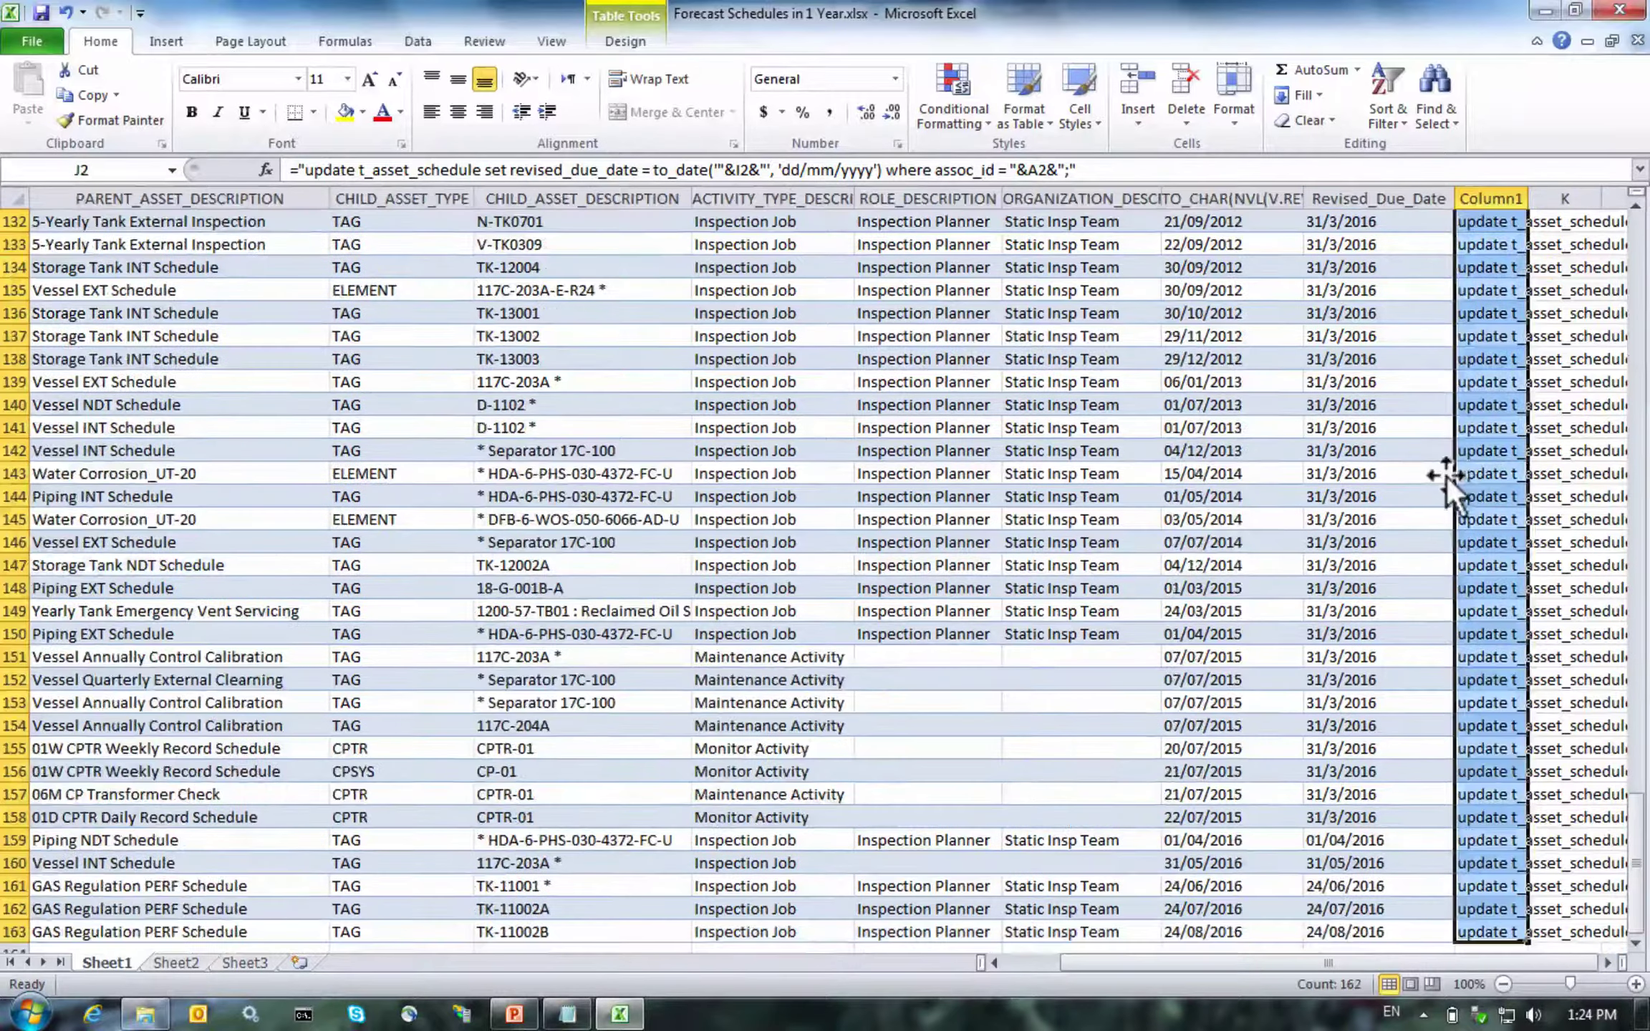
key(ctrl+c)
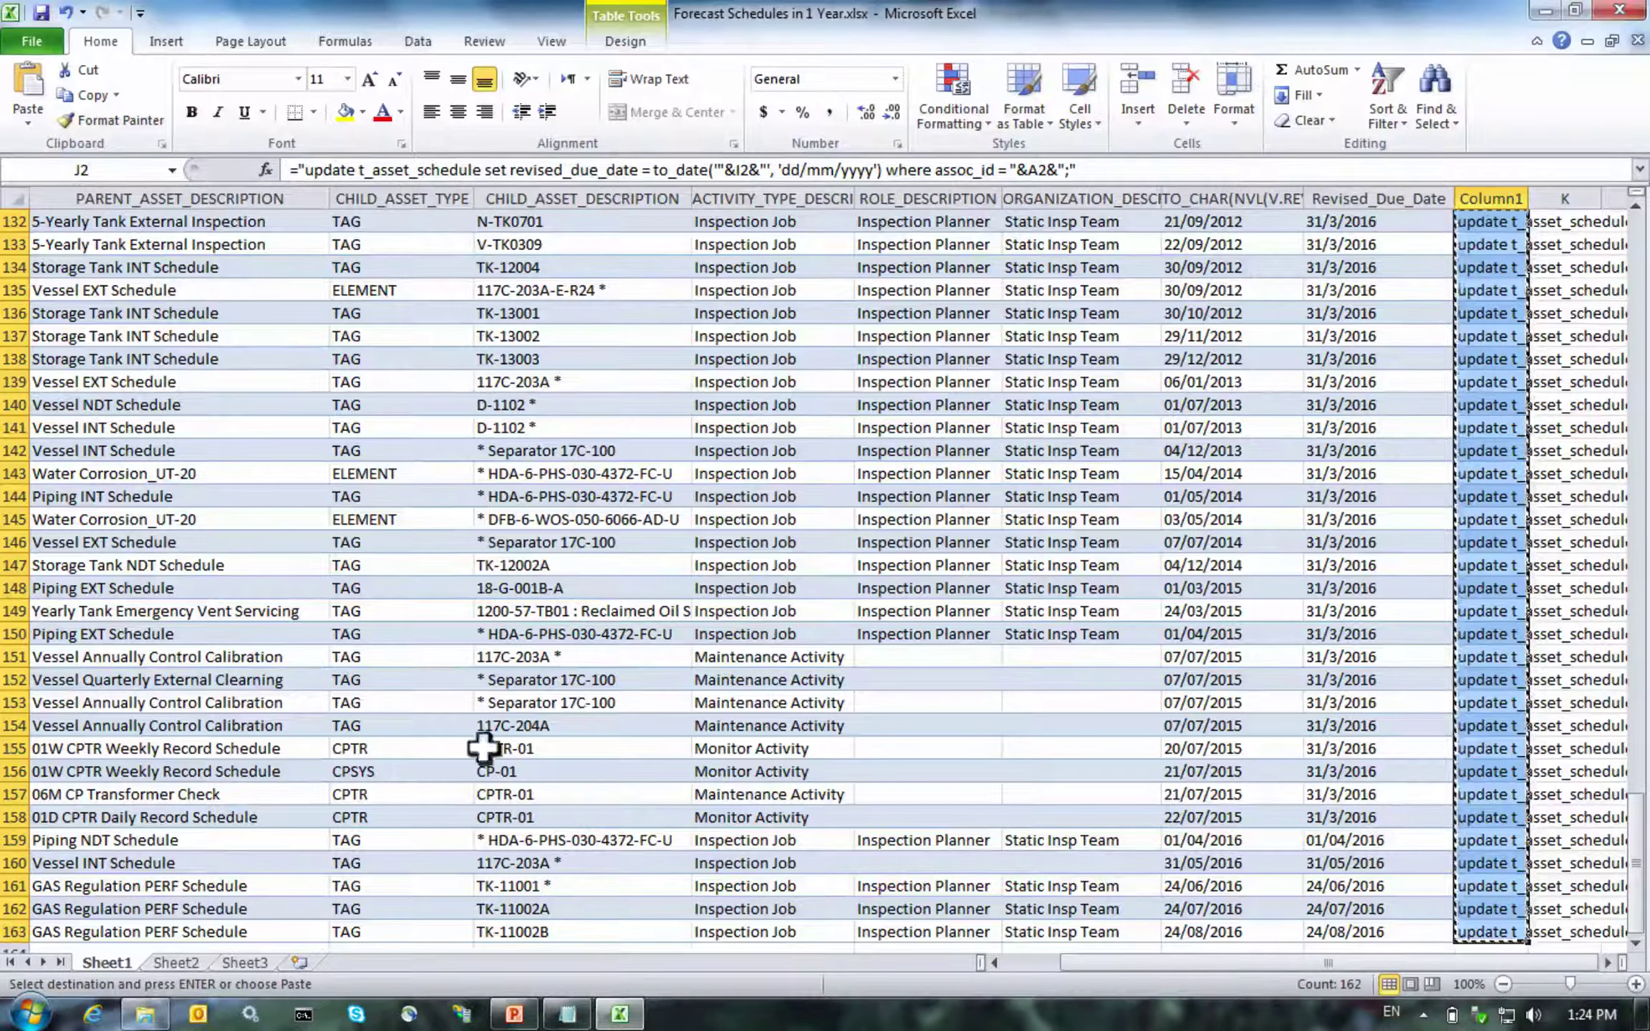
Paste the update statements into a new Notepad file and add a final commit; line
click(30, 1013)
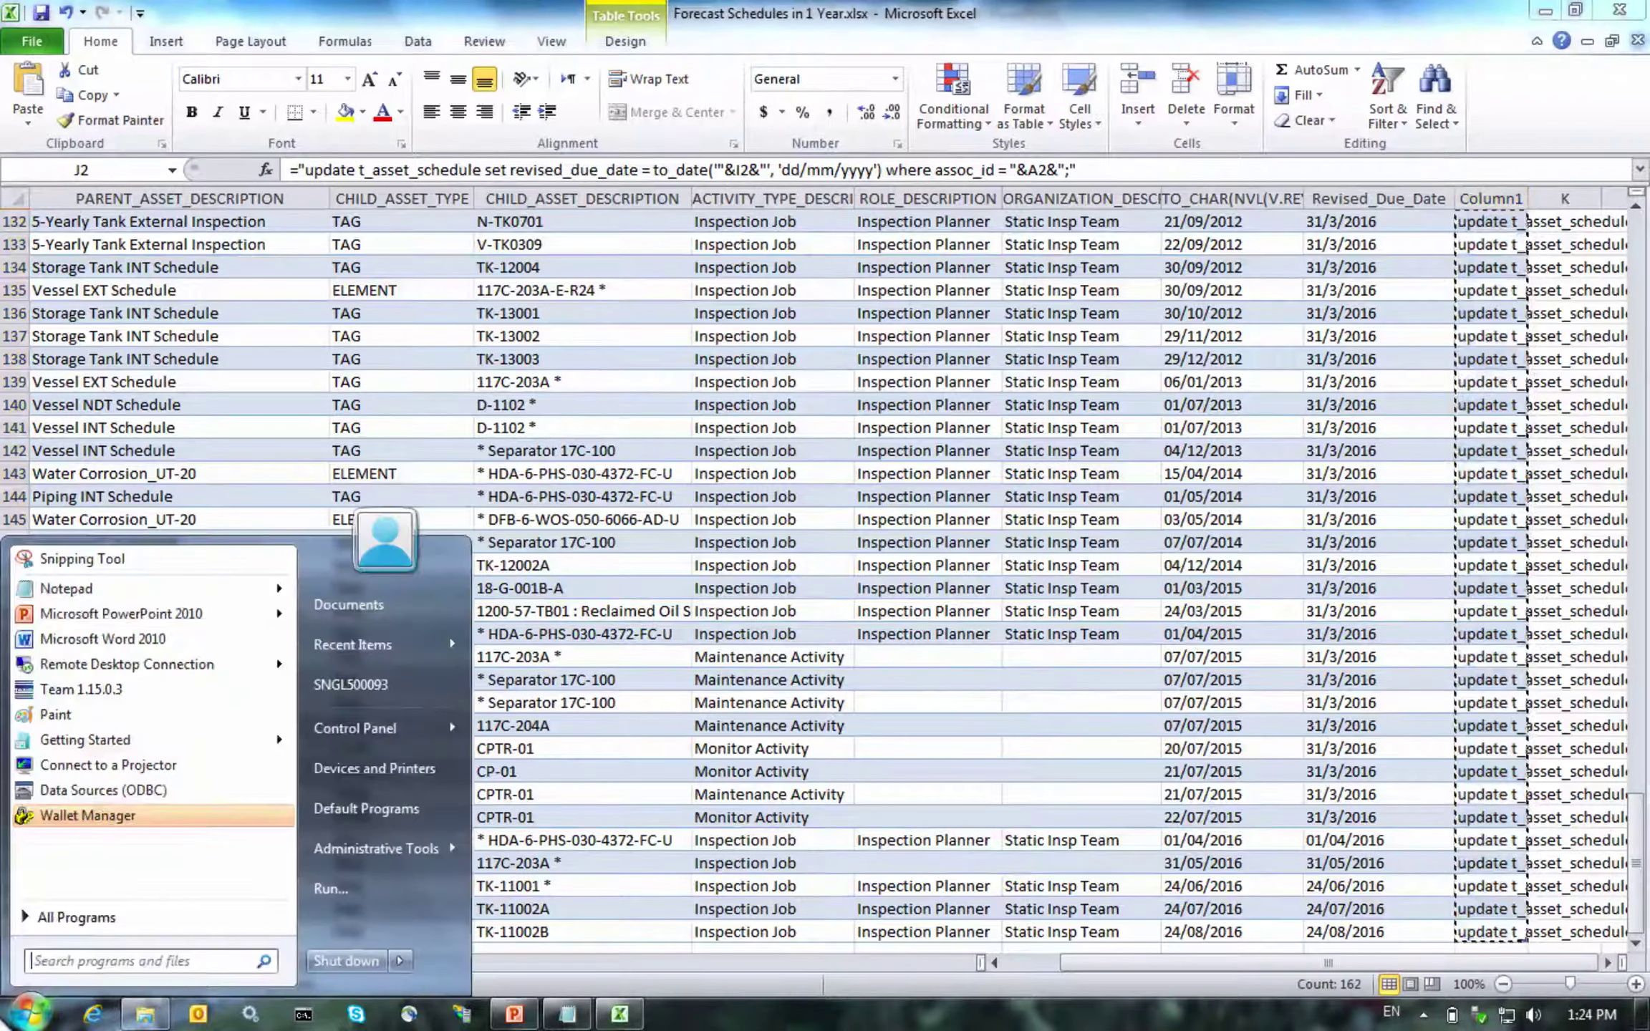
click(79, 591)
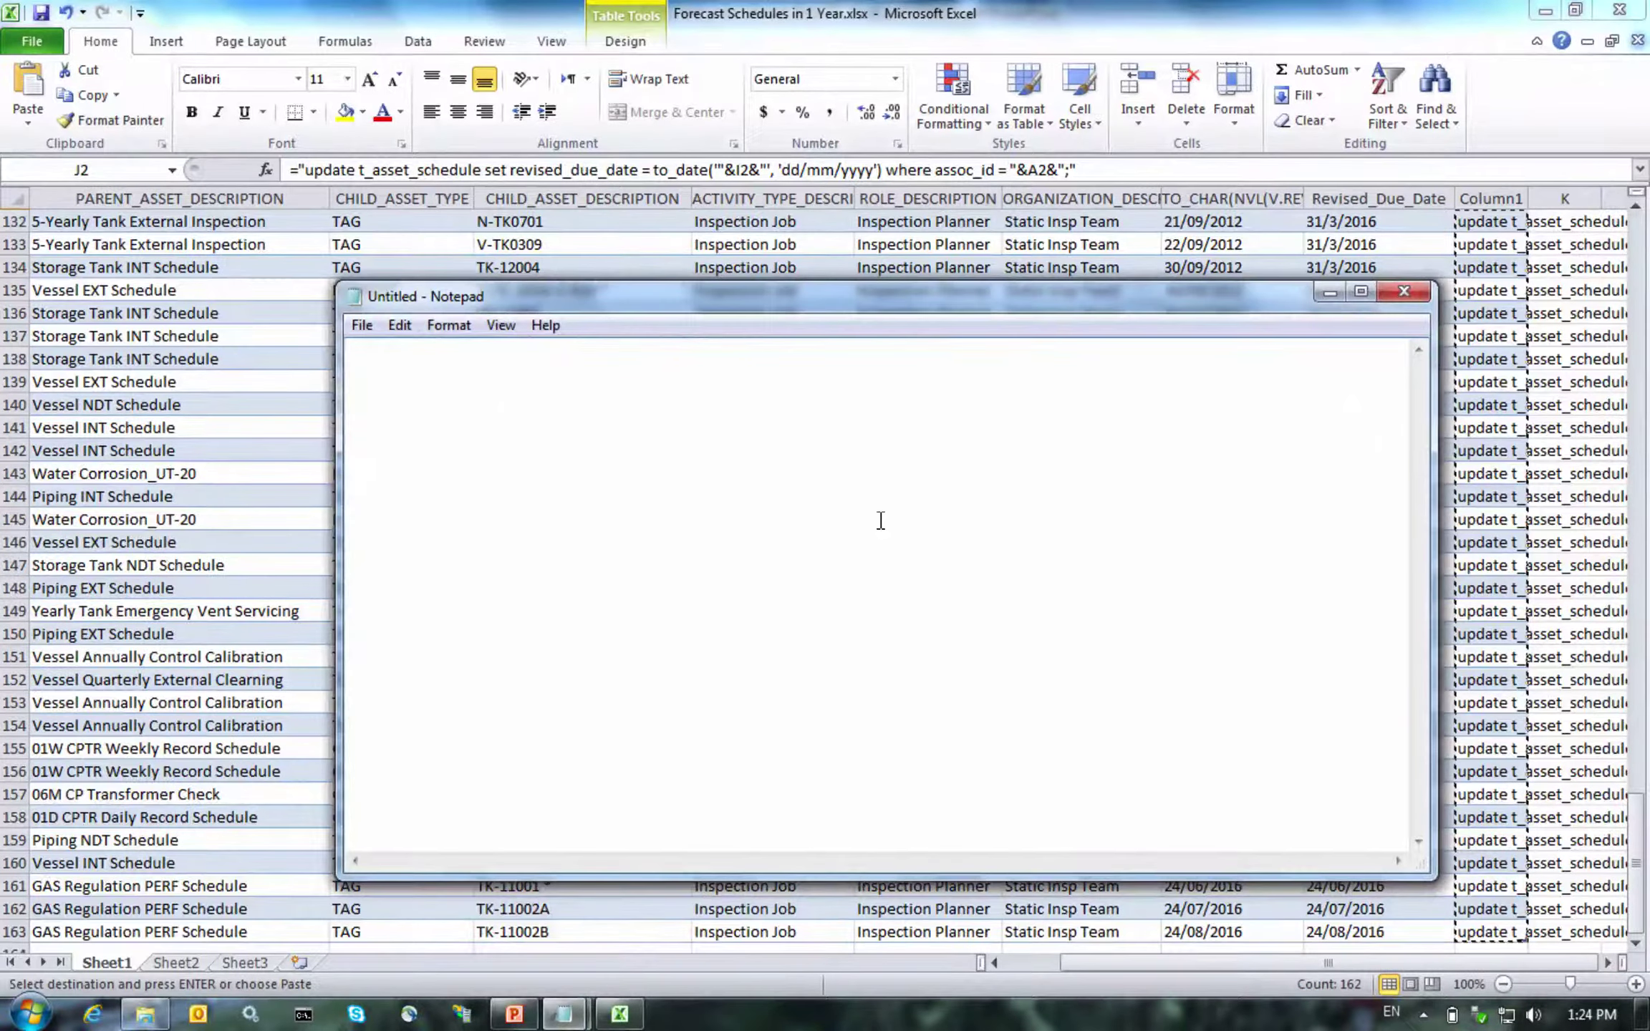
key(ctrl+v)
key(Return)
text(commit;)
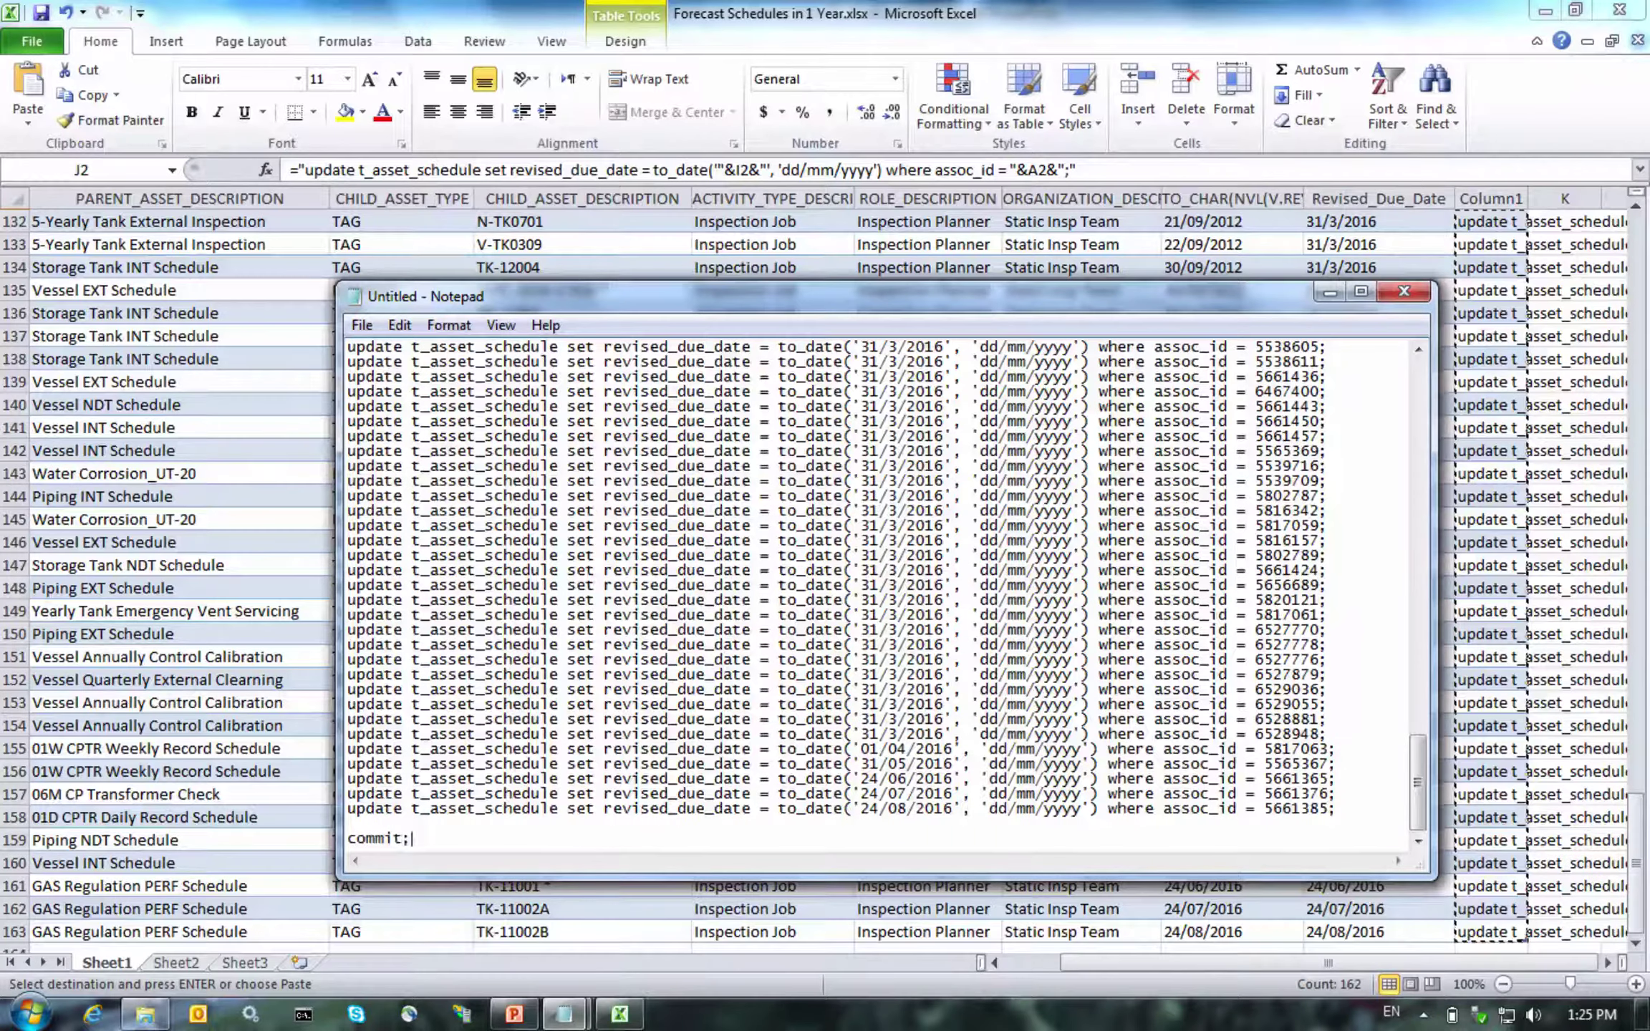
key(Return)
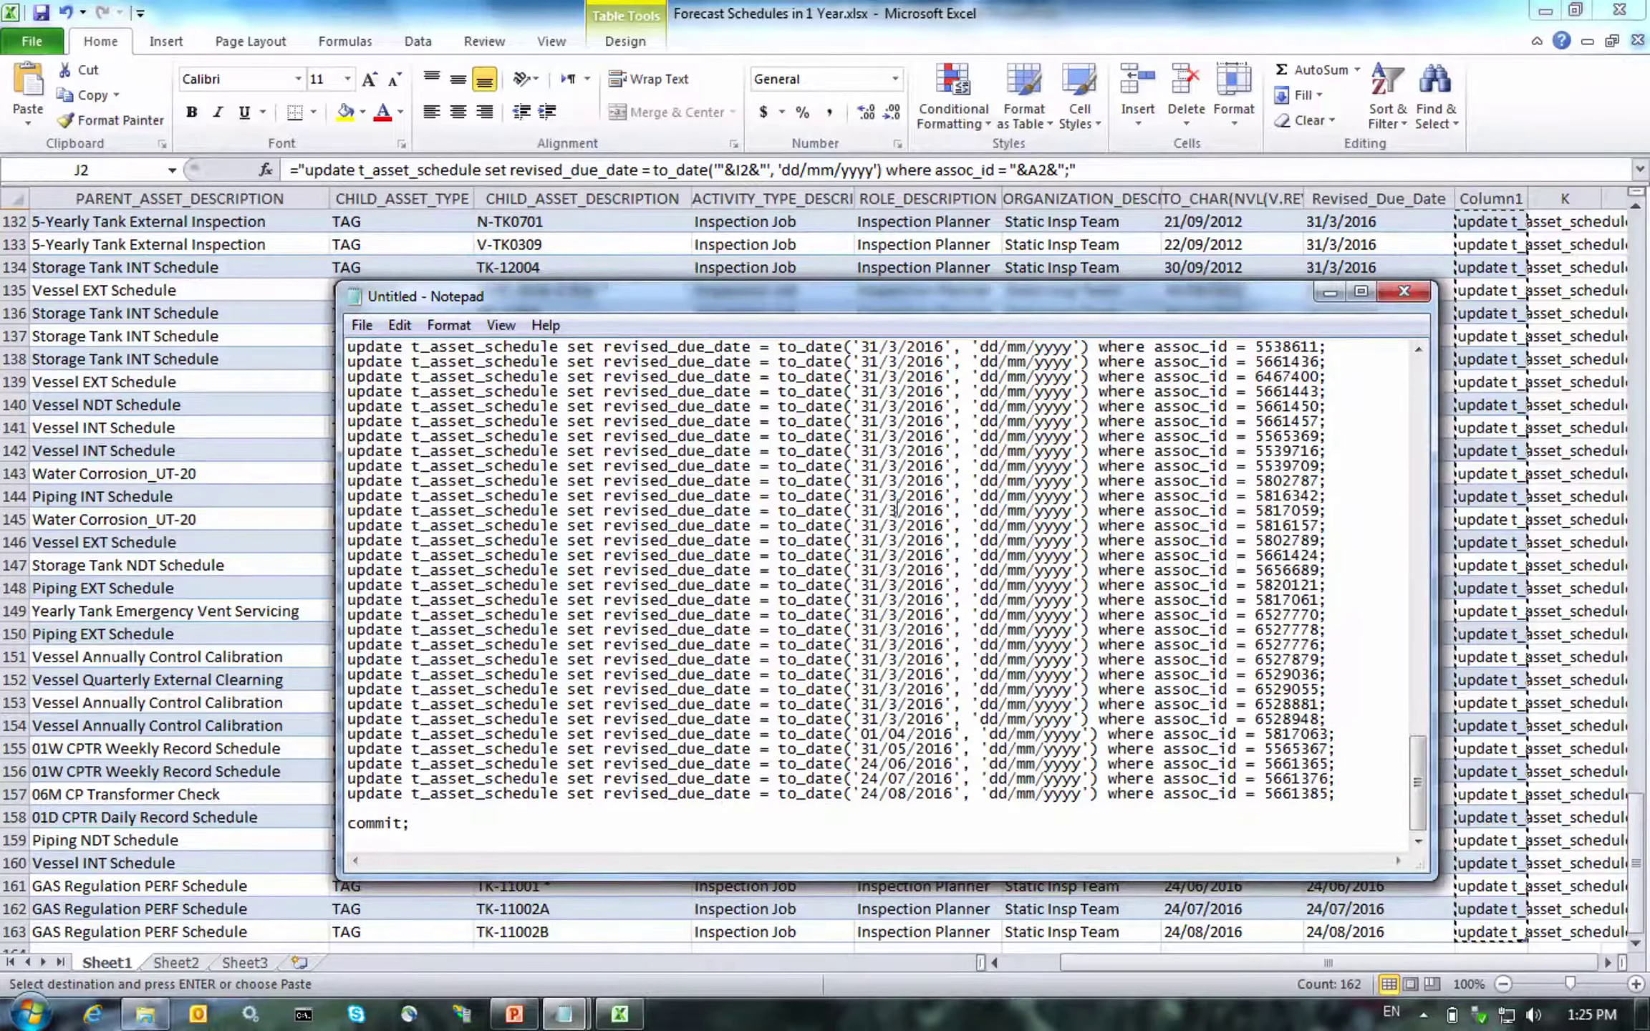
Maximize Notepad, scroll through the statements, and close it without saving
click(1361, 291)
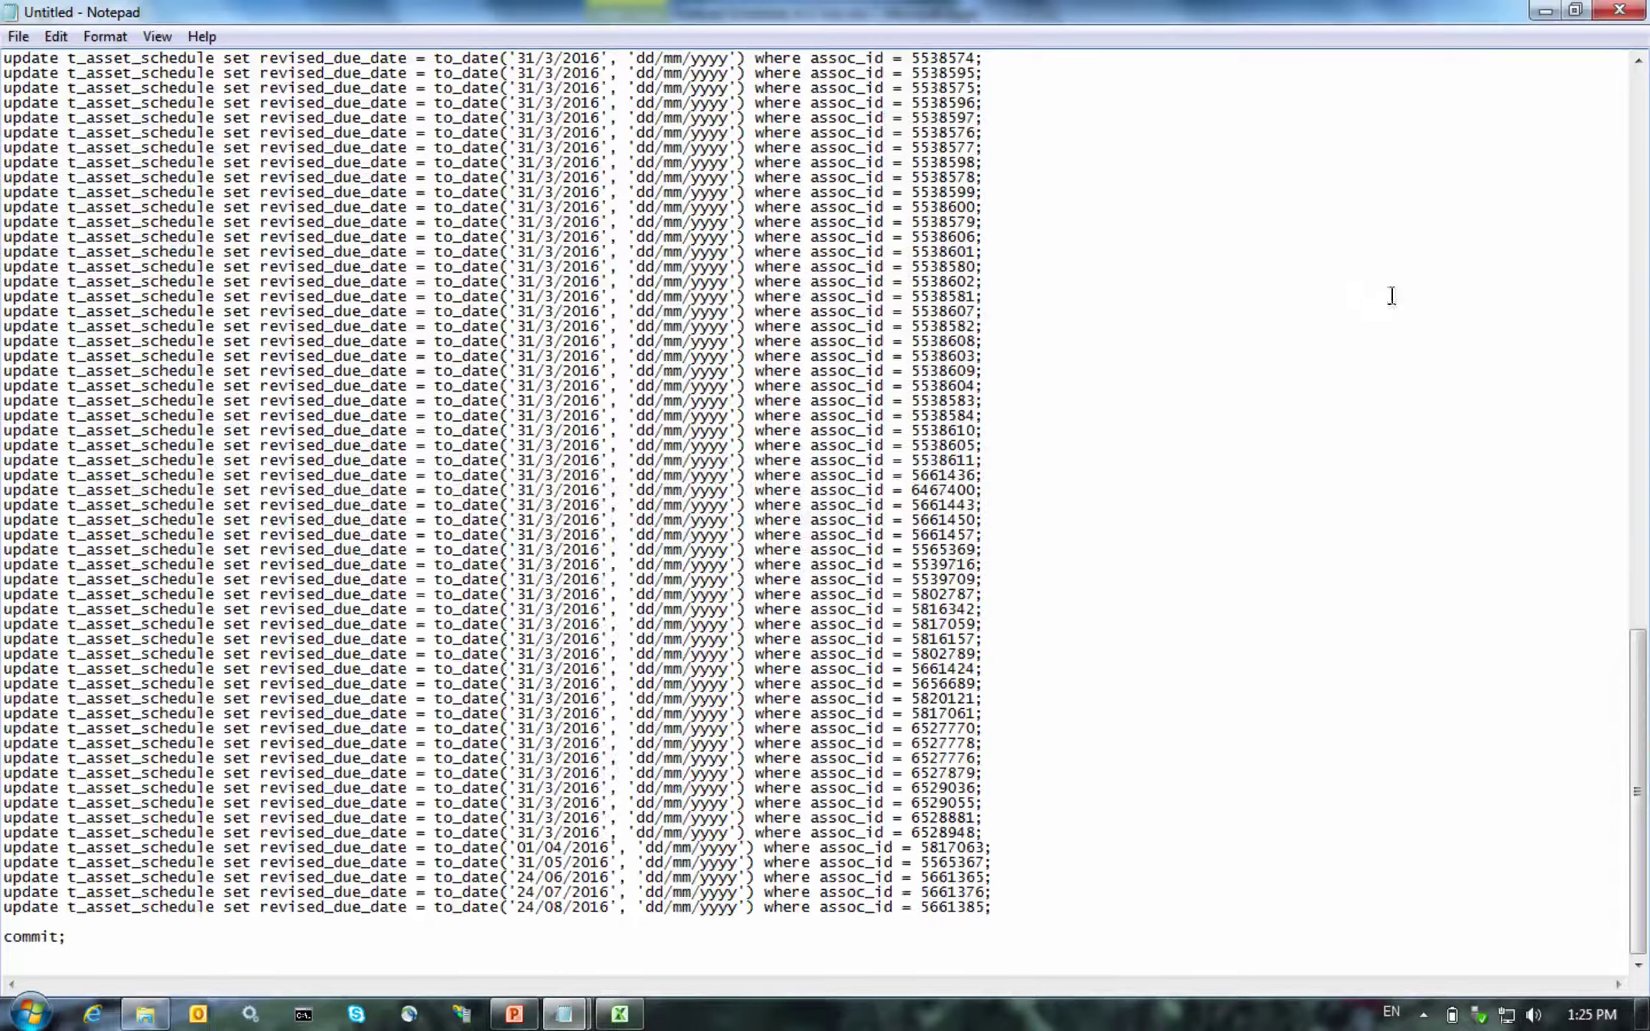
drag(1628, 662, 1603, 58)
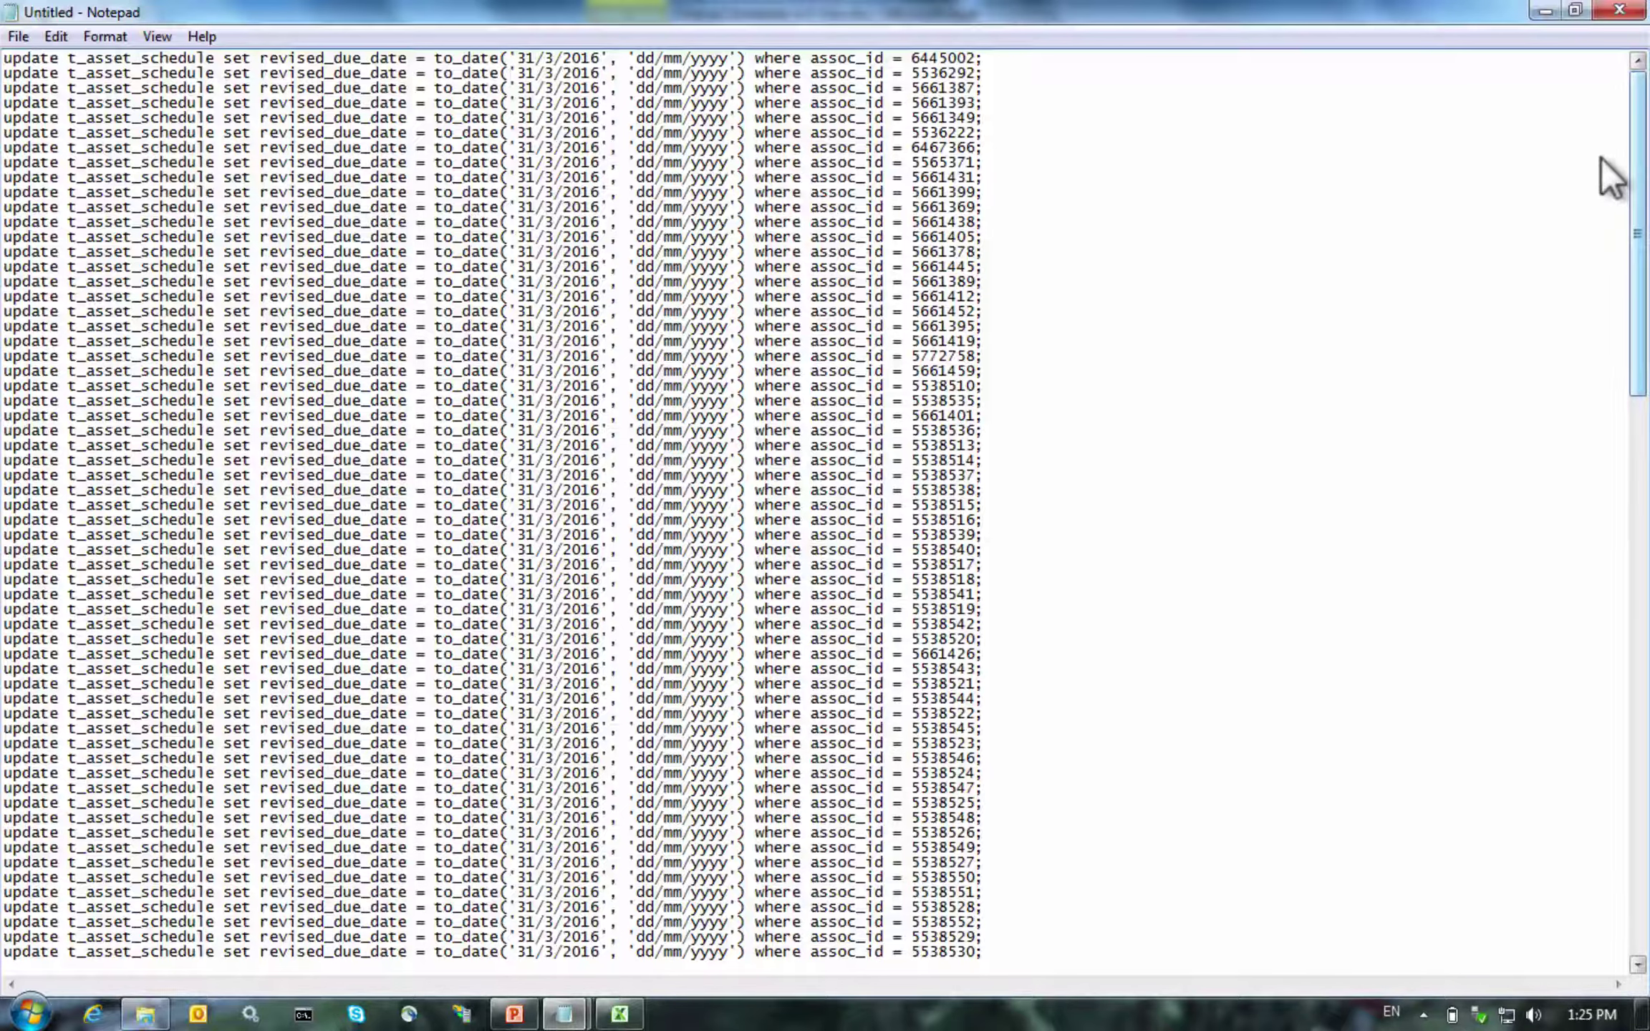
scroll(1604, 172, down, 20)
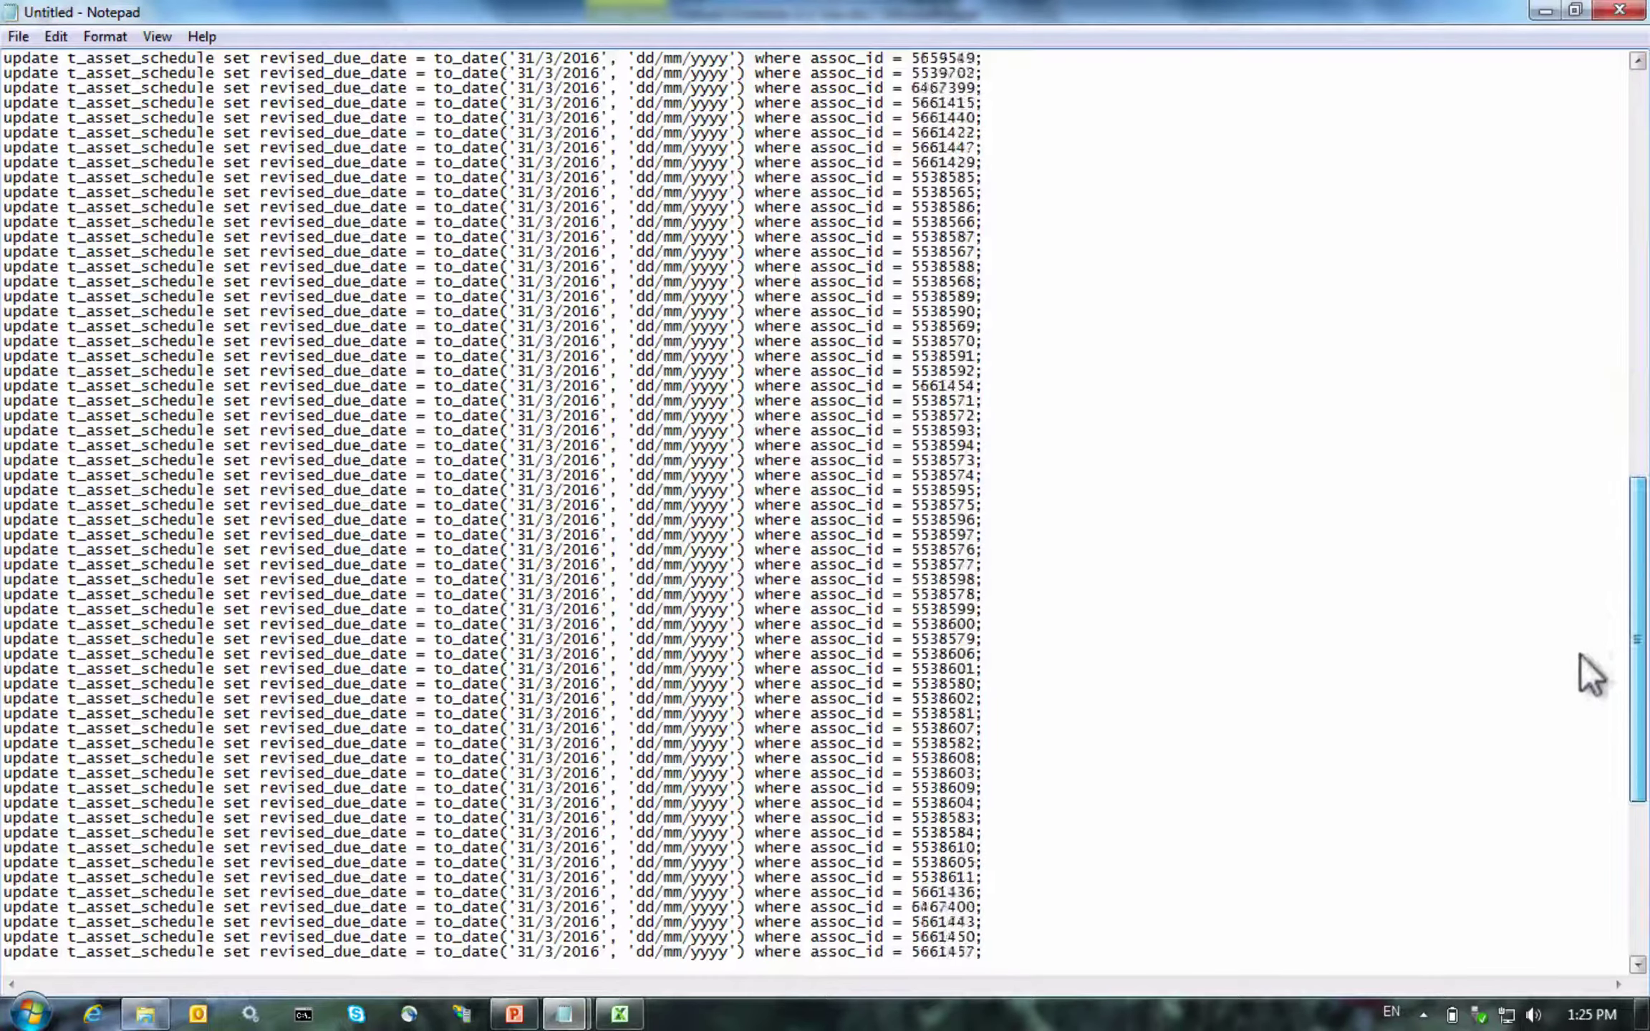
scroll(1581, 629, down, 9)
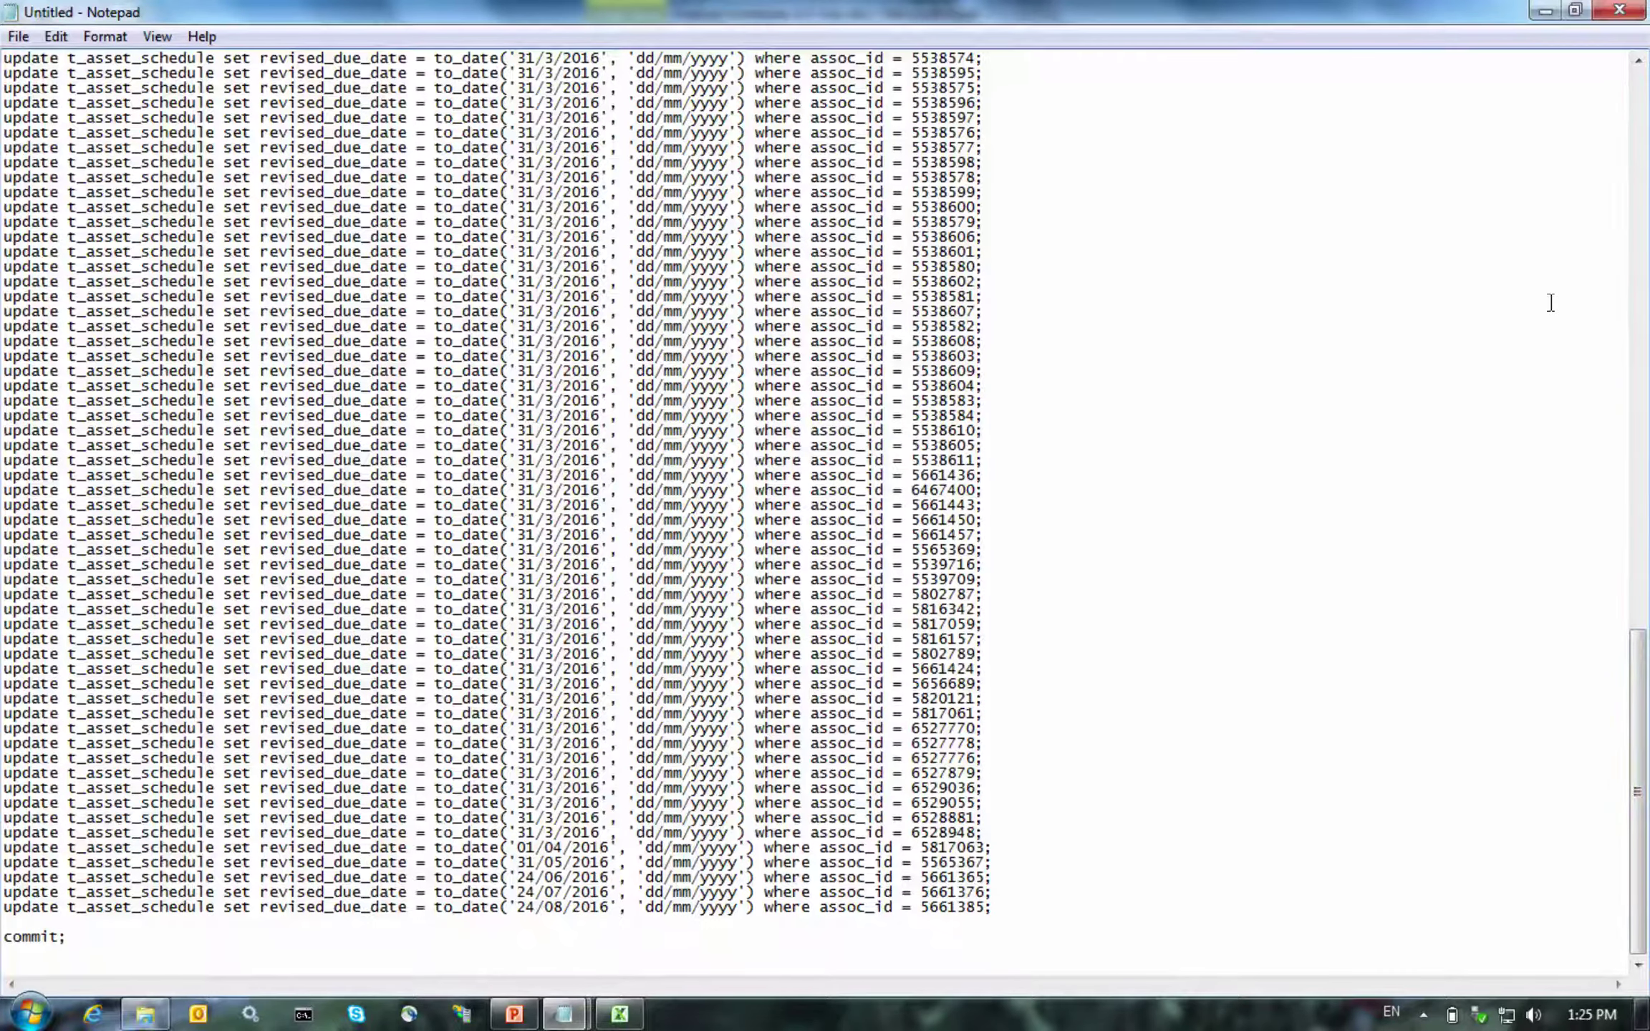
click(1603, 11)
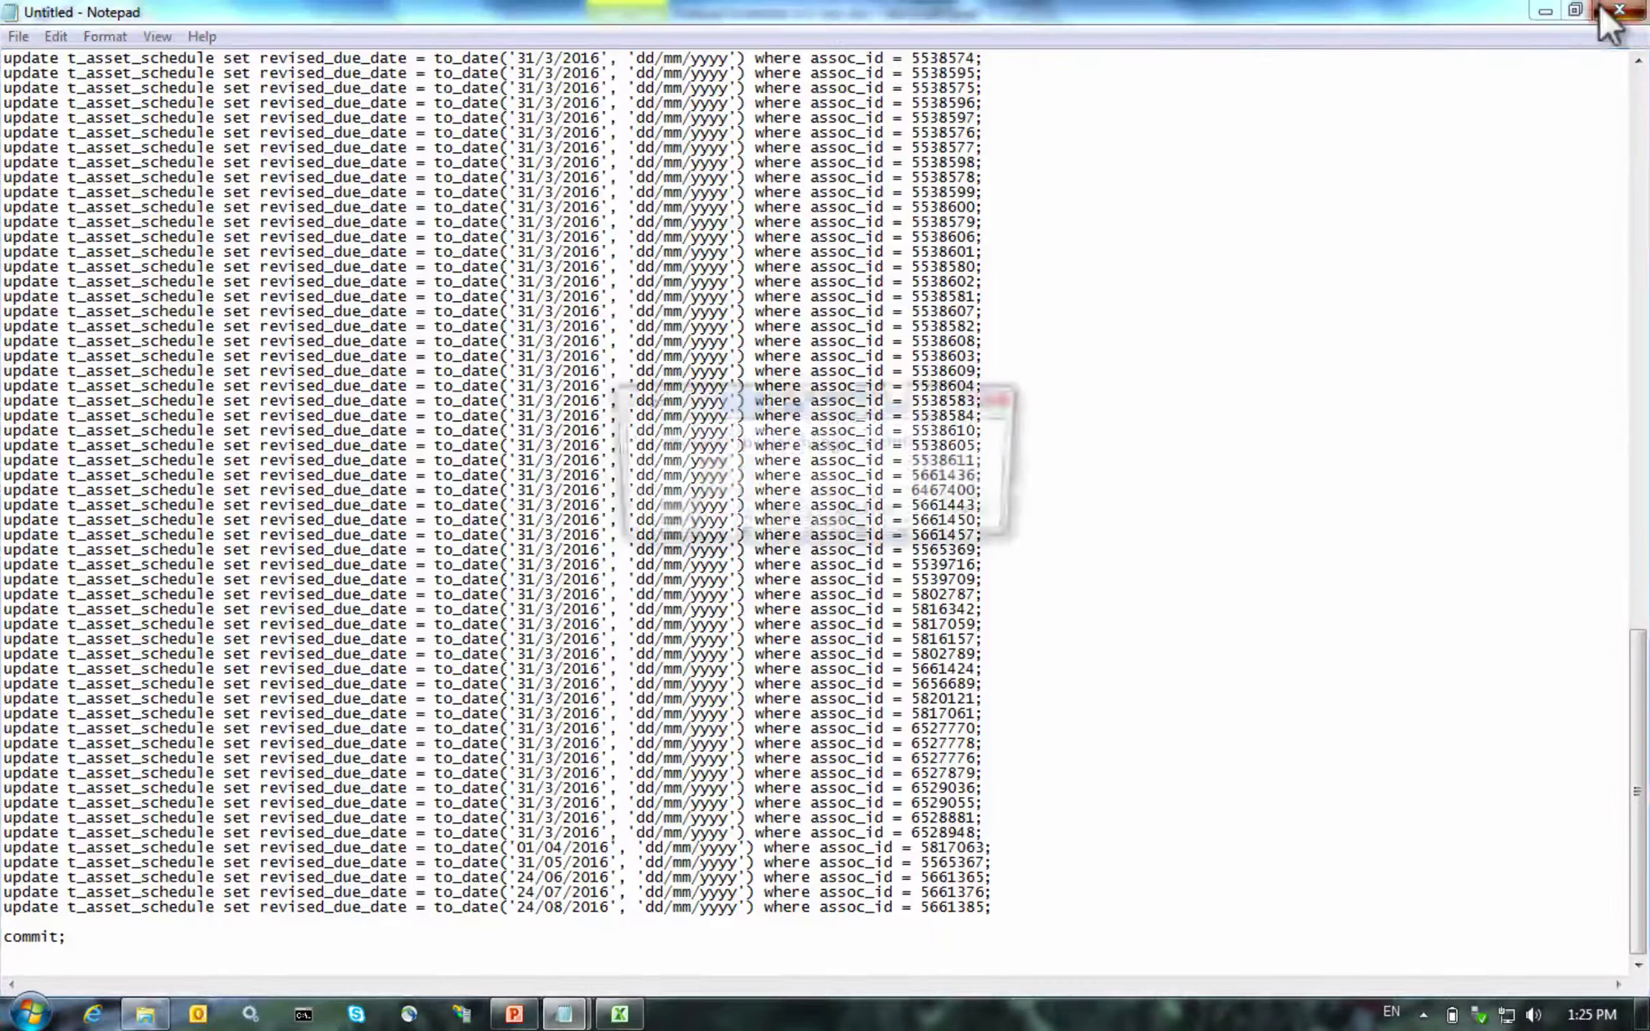
click(818, 510)
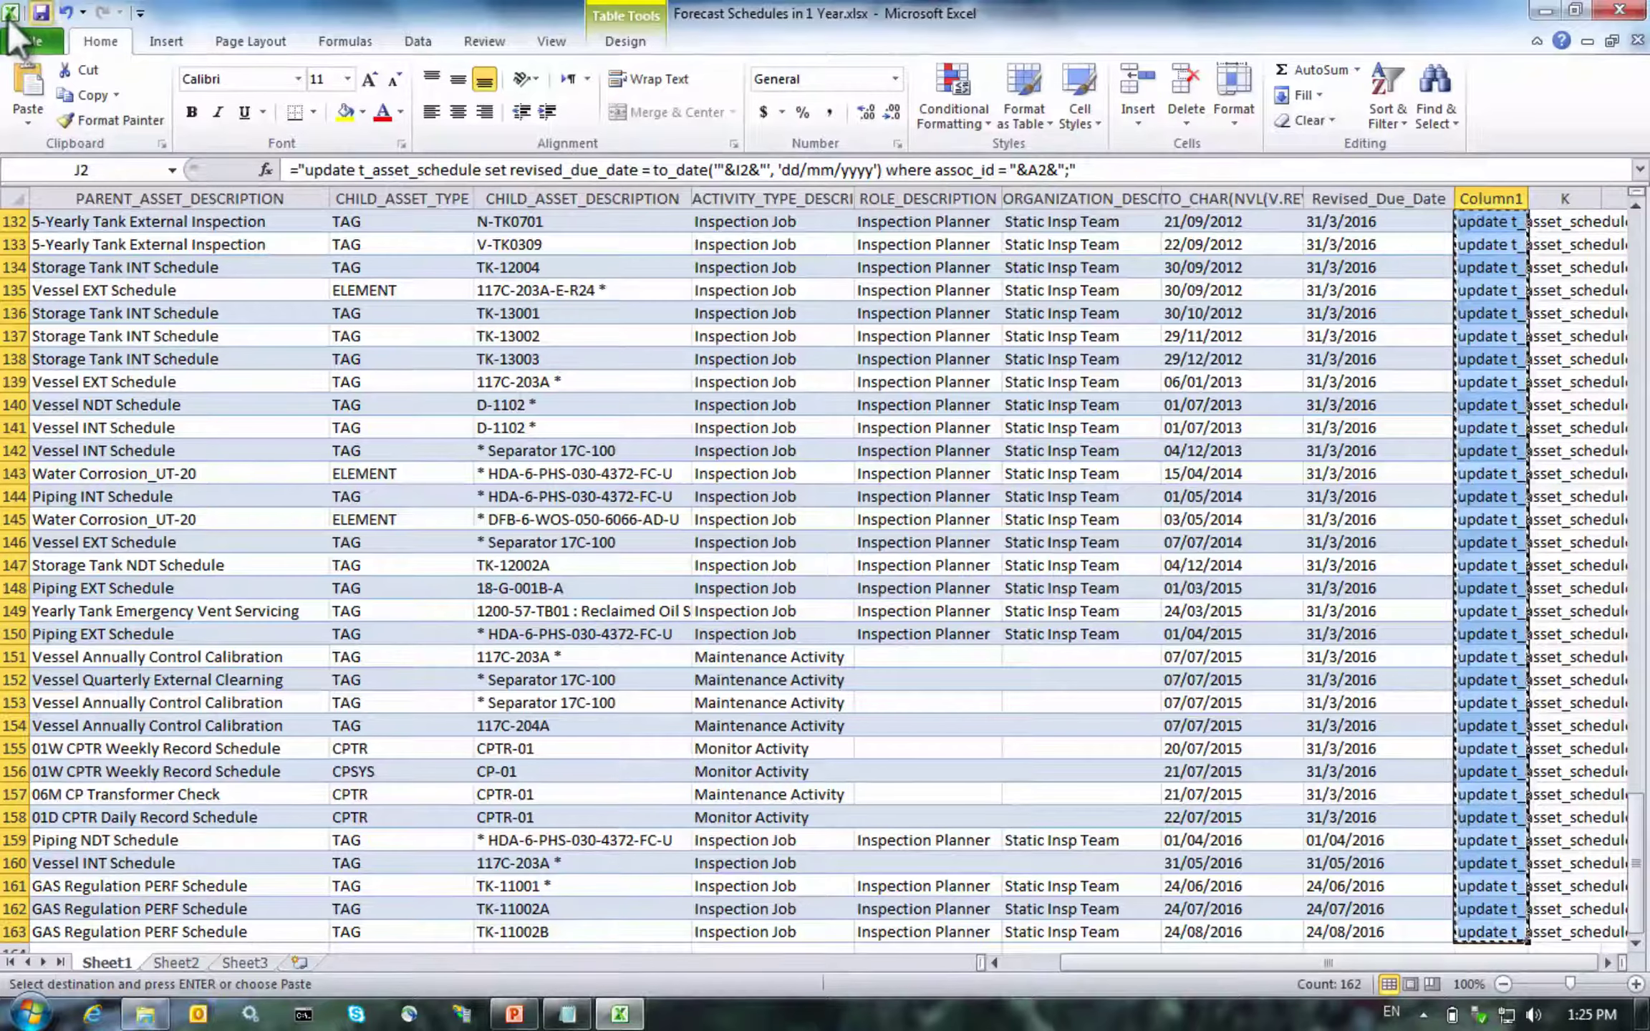
Close the Forecast Schedules workbook and Excel, then highlight 'storage tank tags' on the slide
key(Escape)
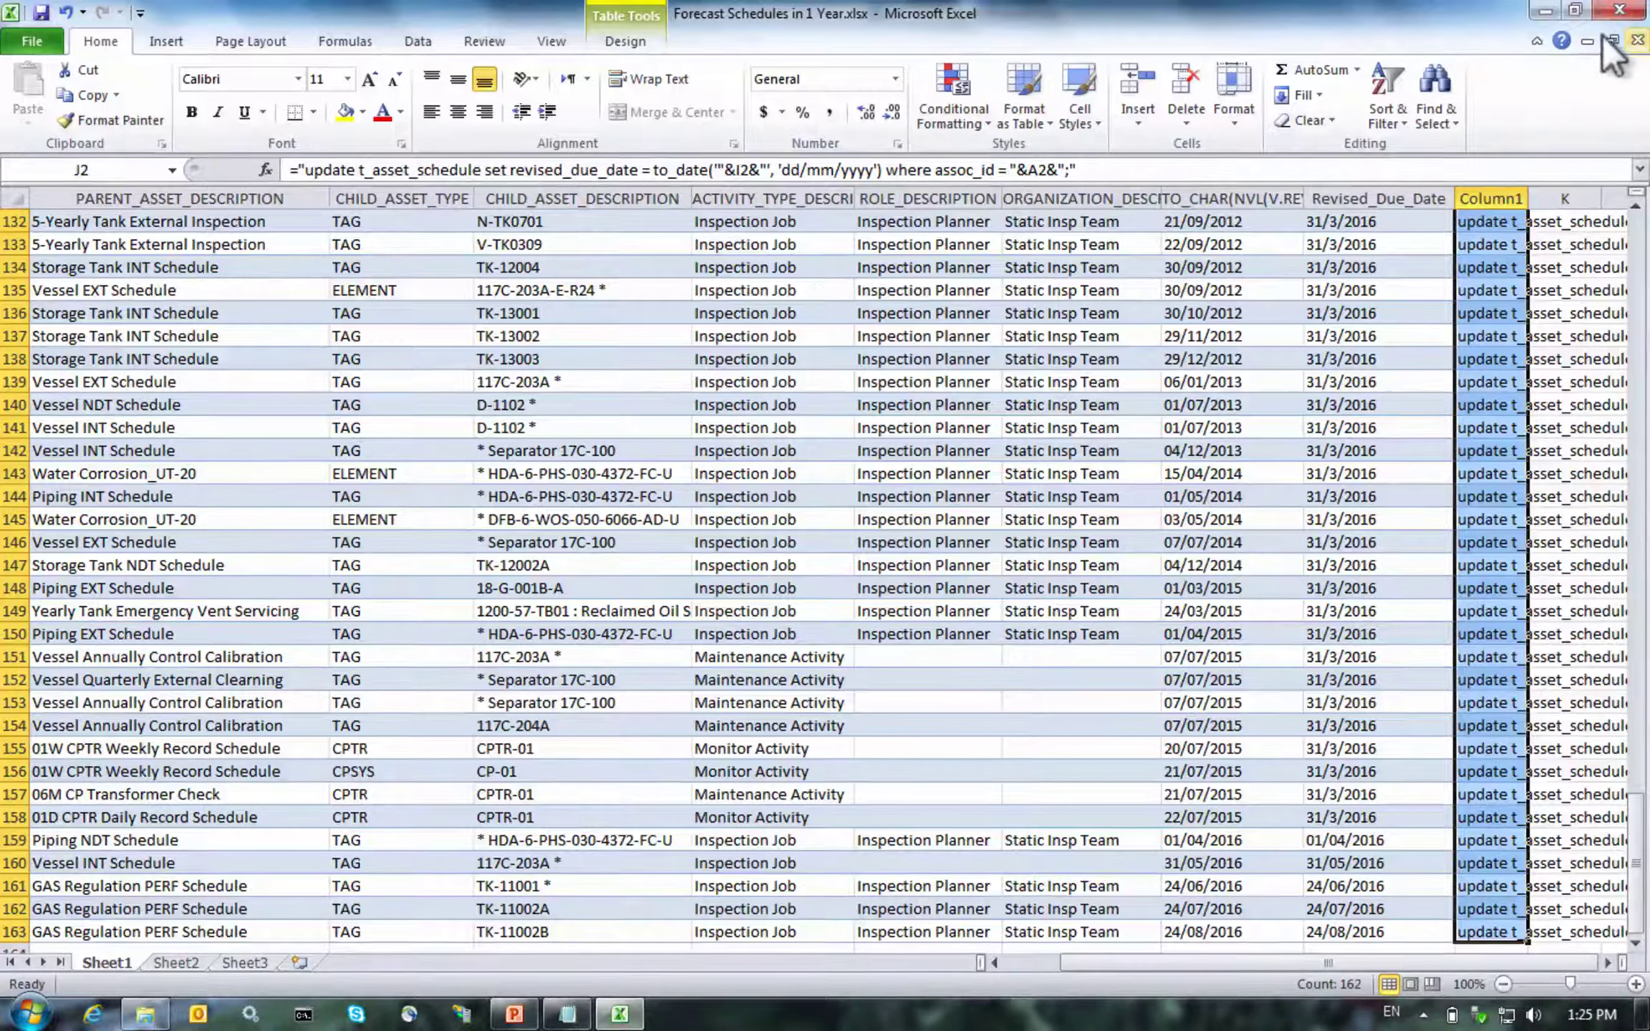
click(1604, 38)
click(1620, 10)
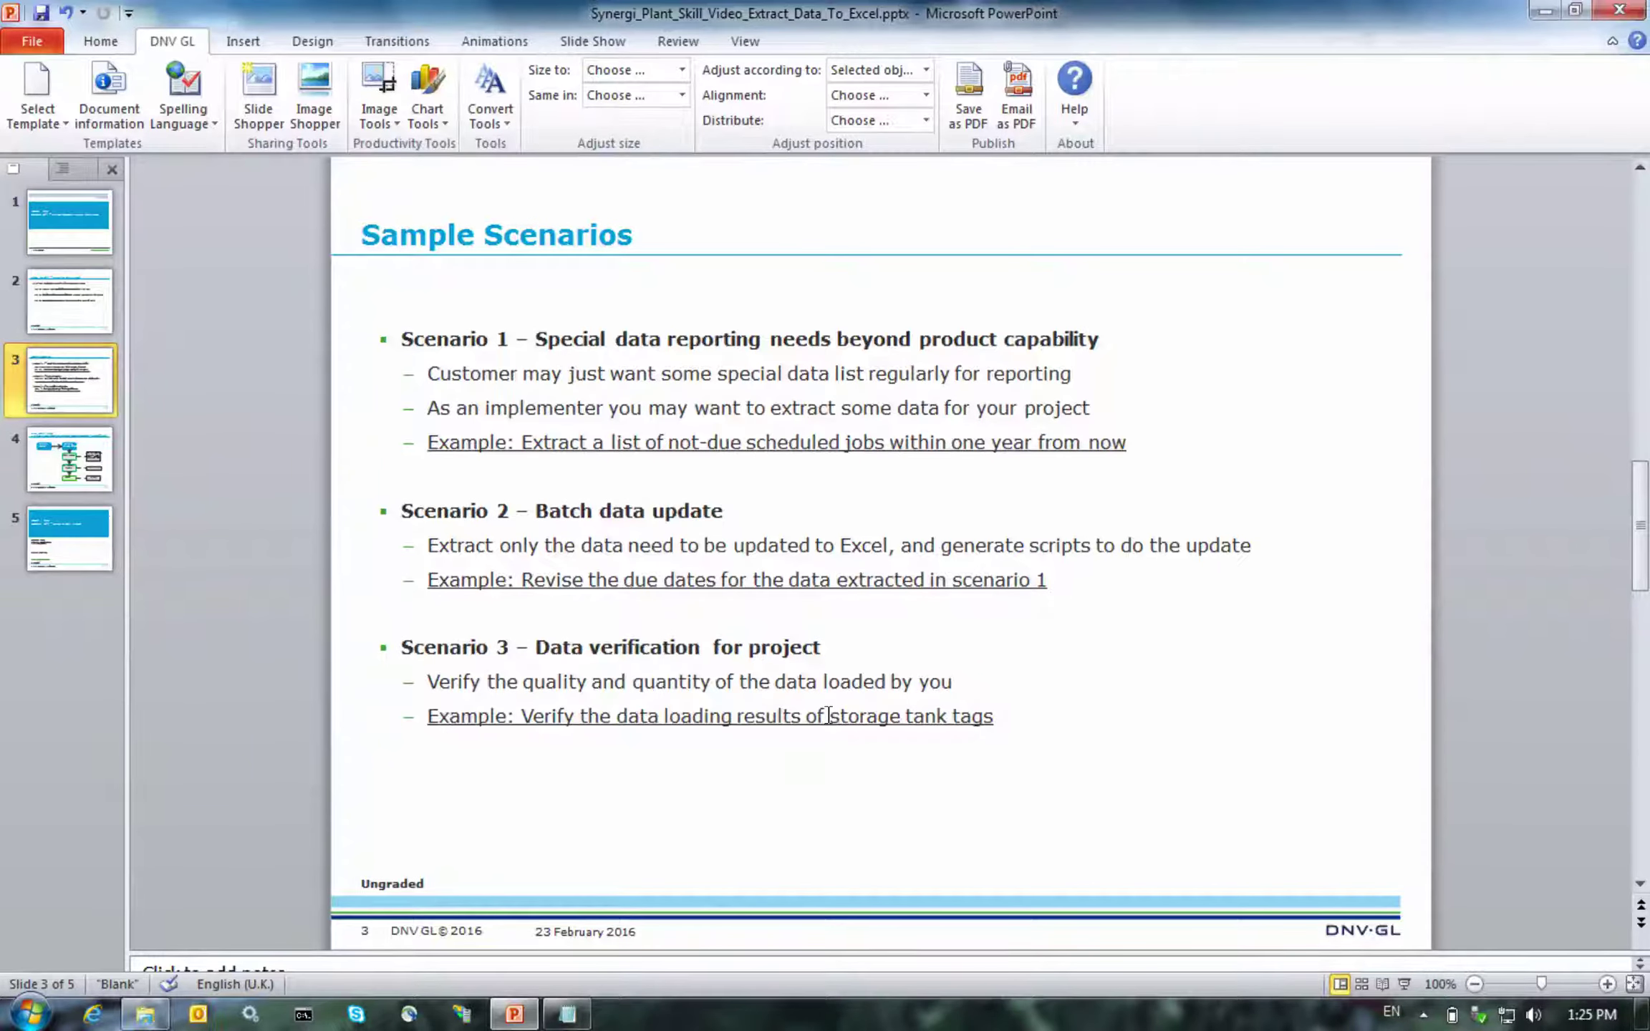
drag(830, 717, 979, 711)
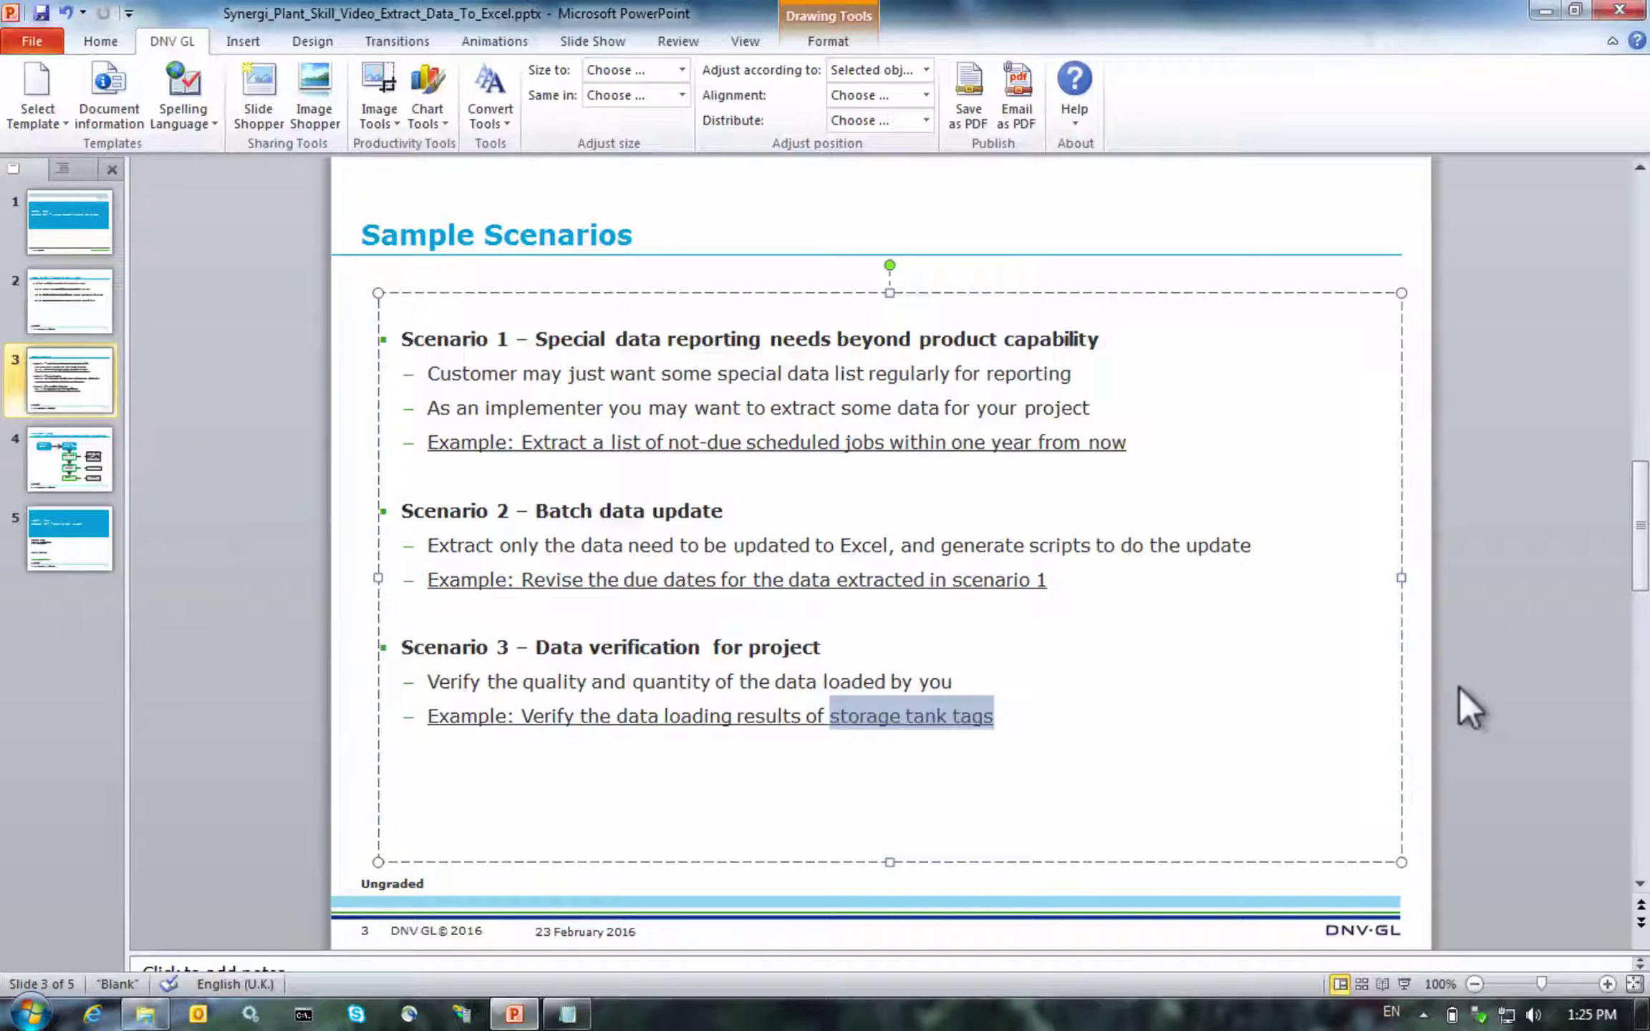
click(1459, 687)
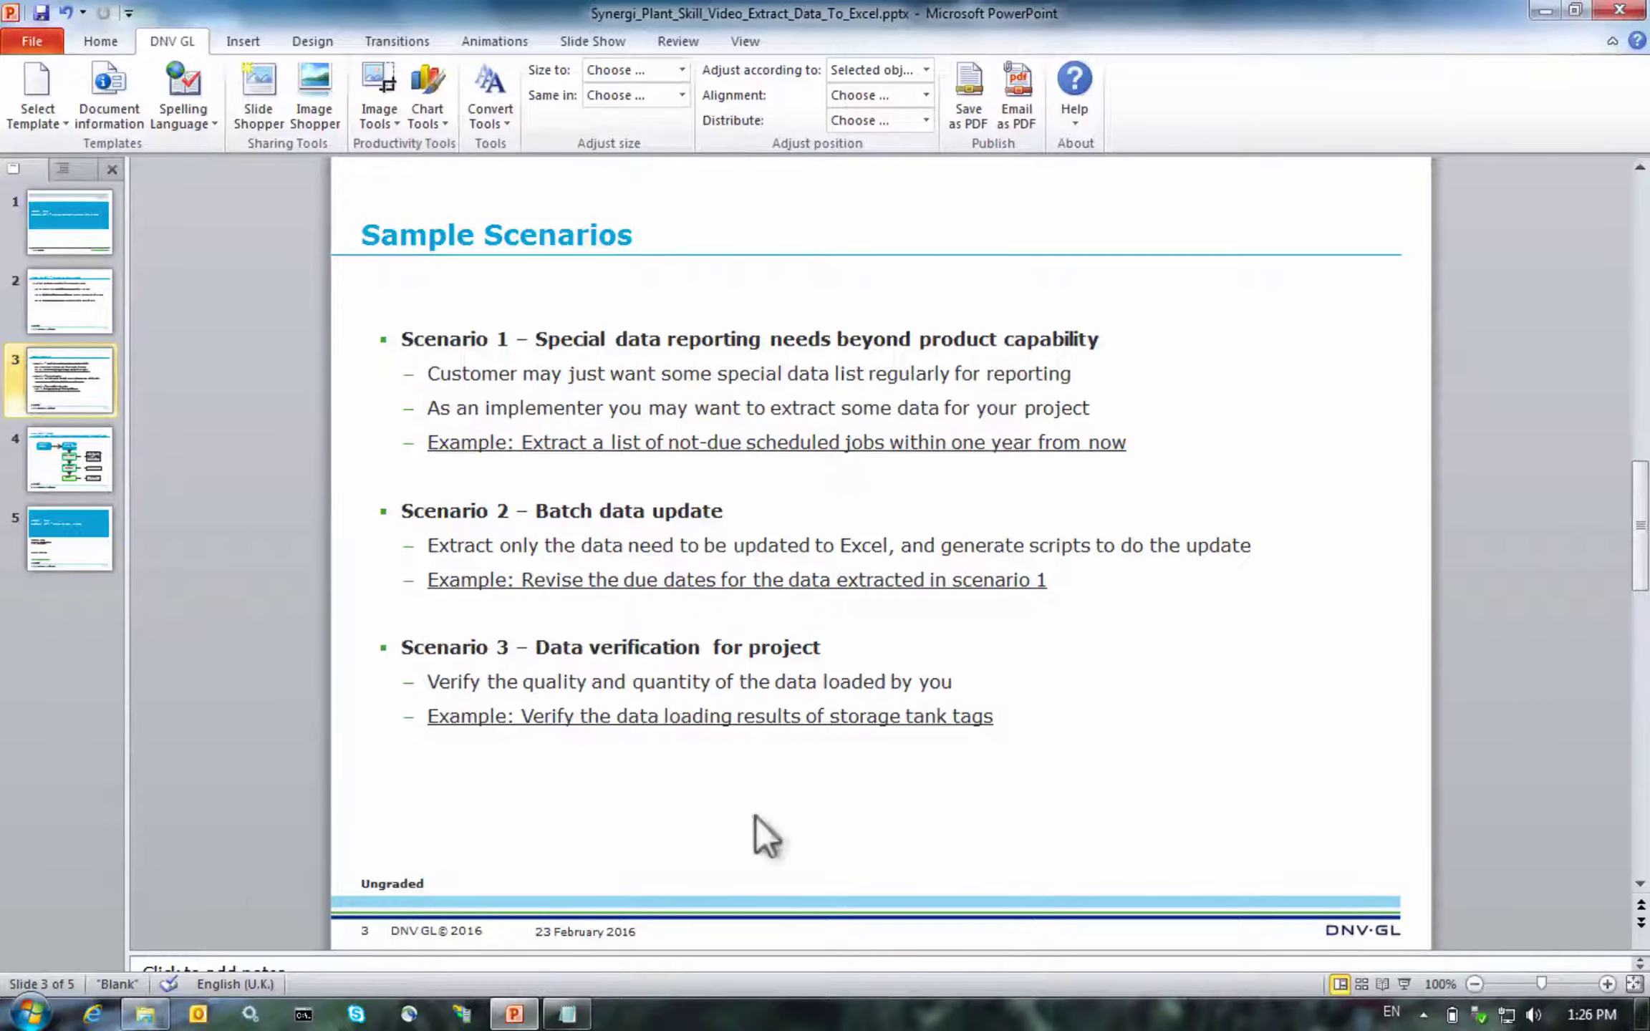
Open Scenario3_StorageTank_Tag_General_Loading.xlsx from the ExtractDataToExcel folder
click(146, 1014)
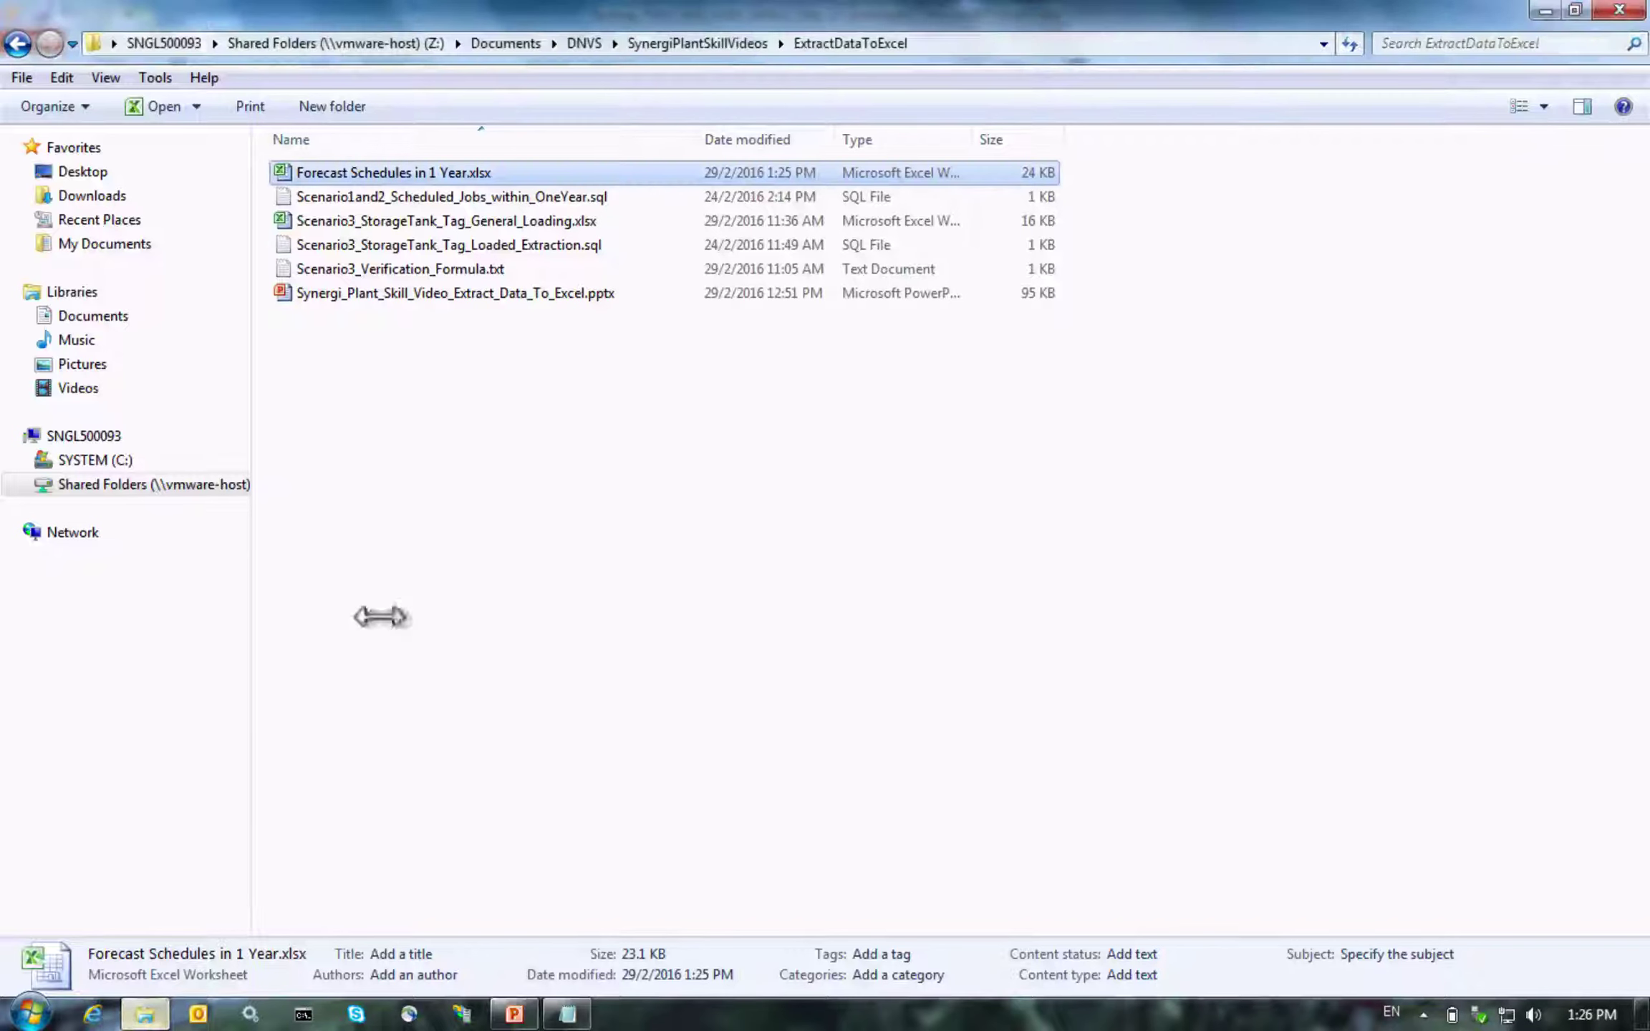
double_click(410, 218)
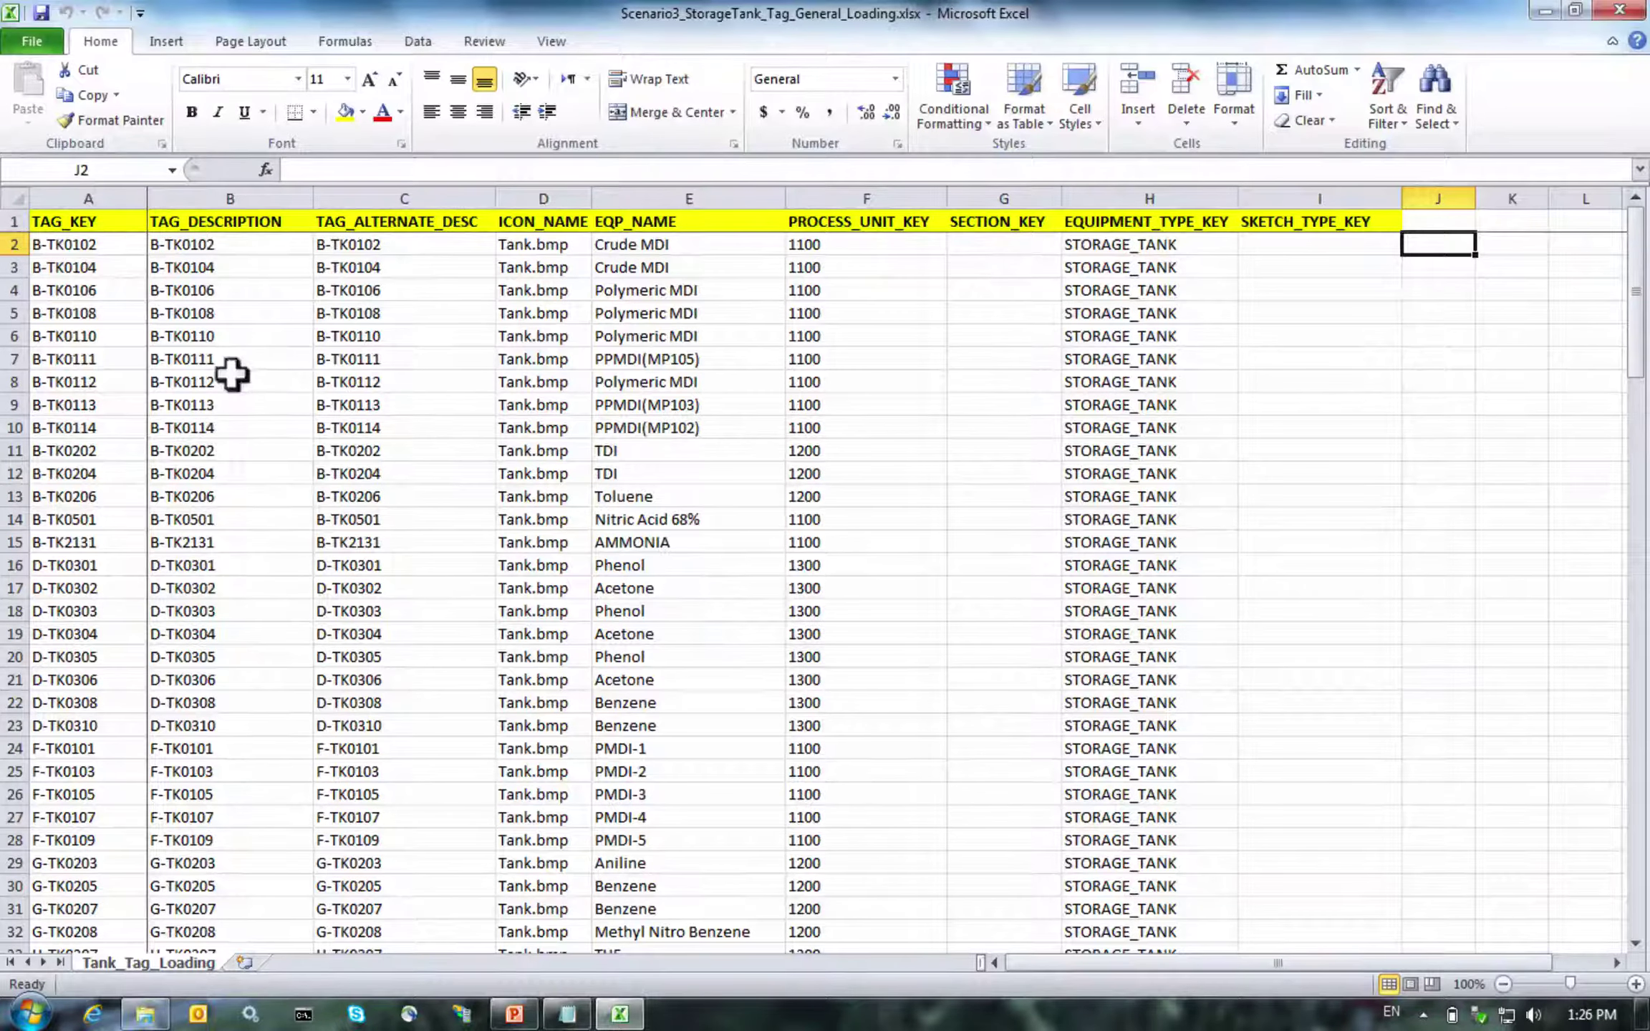
click(104, 240)
drag(104, 240, 93, 688)
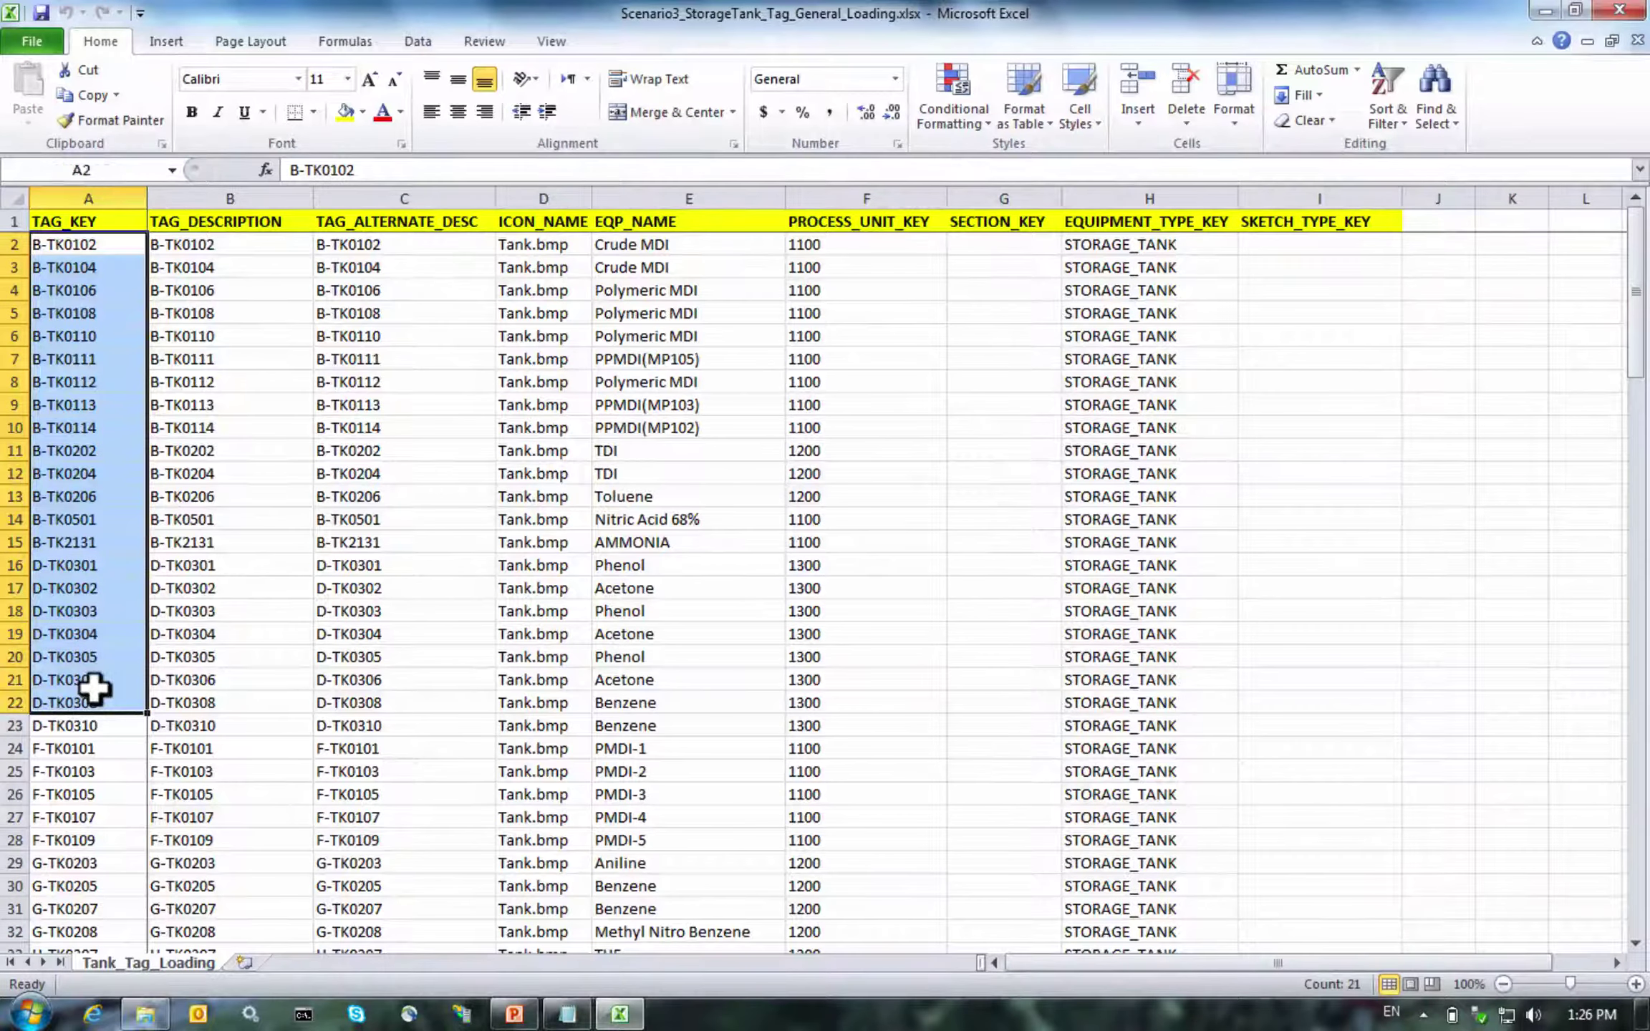
click(243, 242)
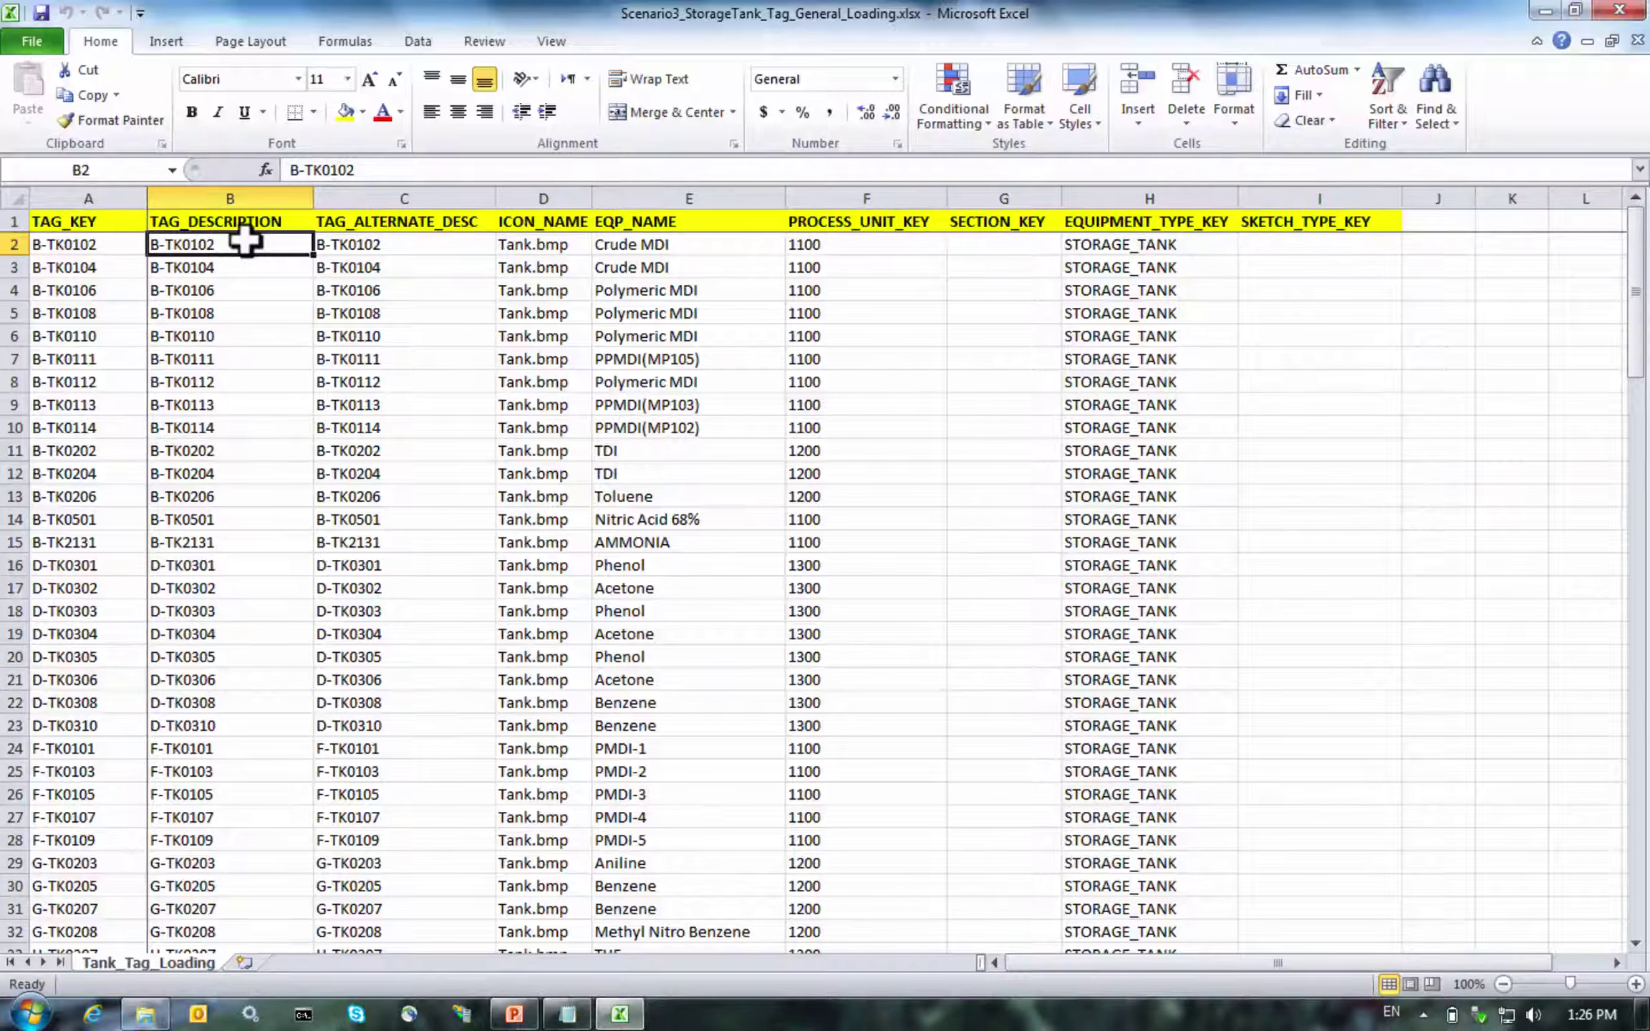
key(Right)
key(Right)
key(Right)
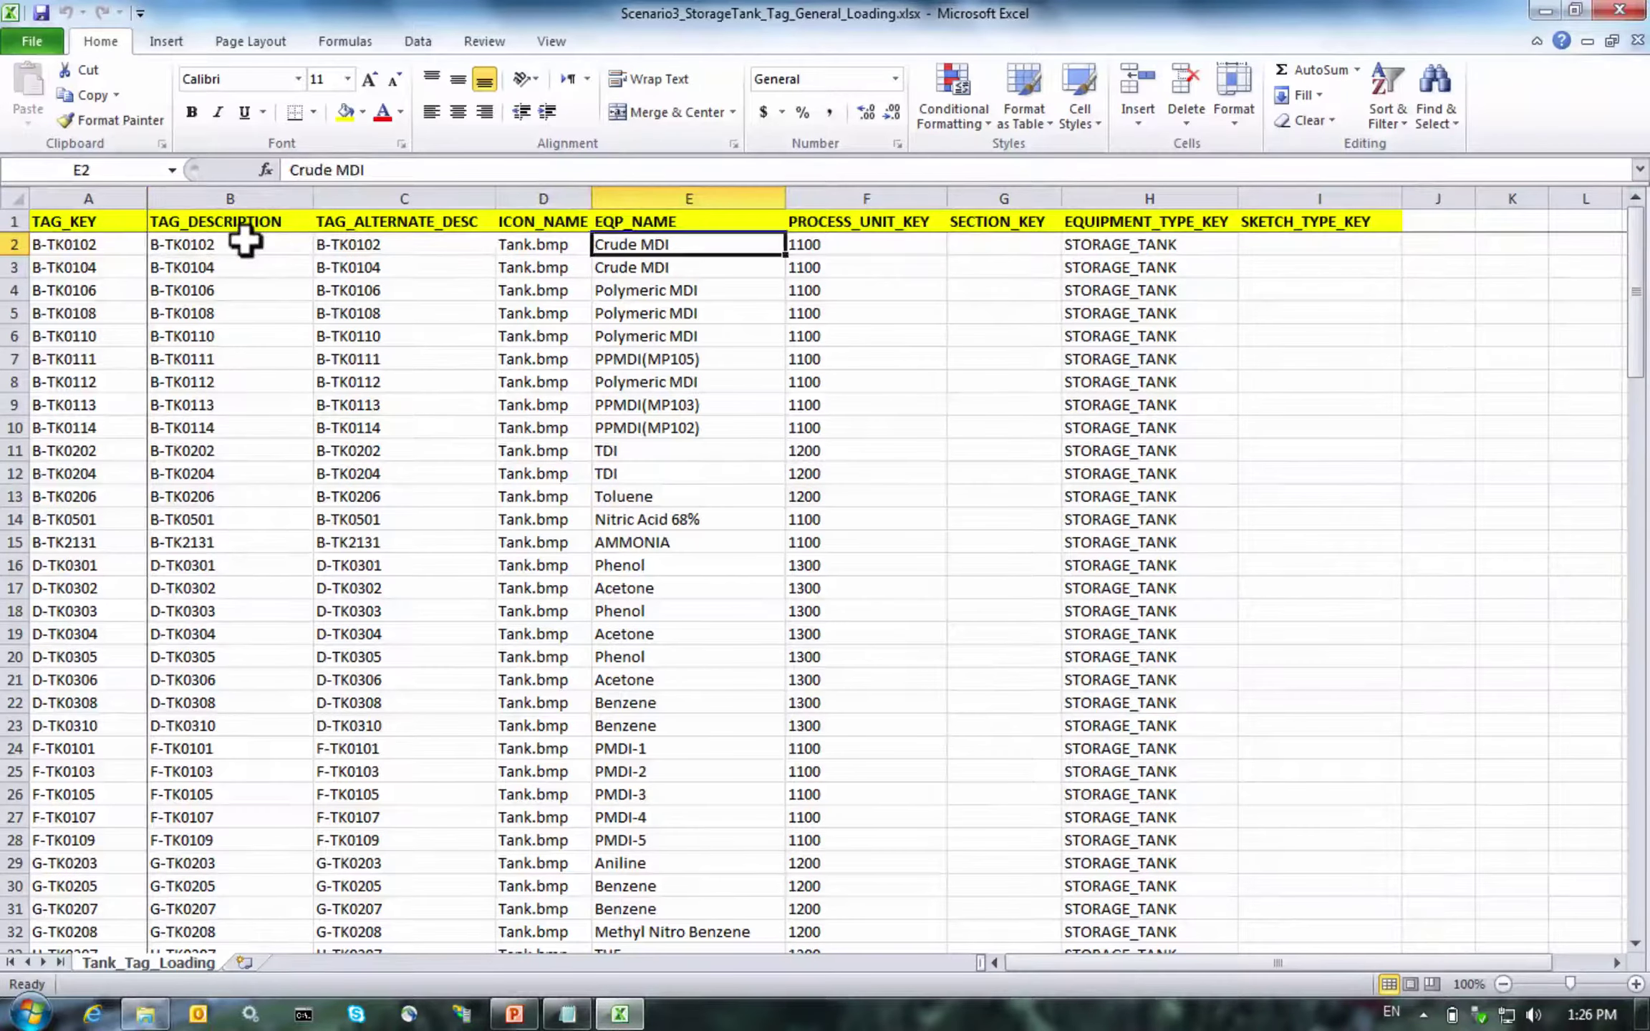
key(Right)
key(Right)
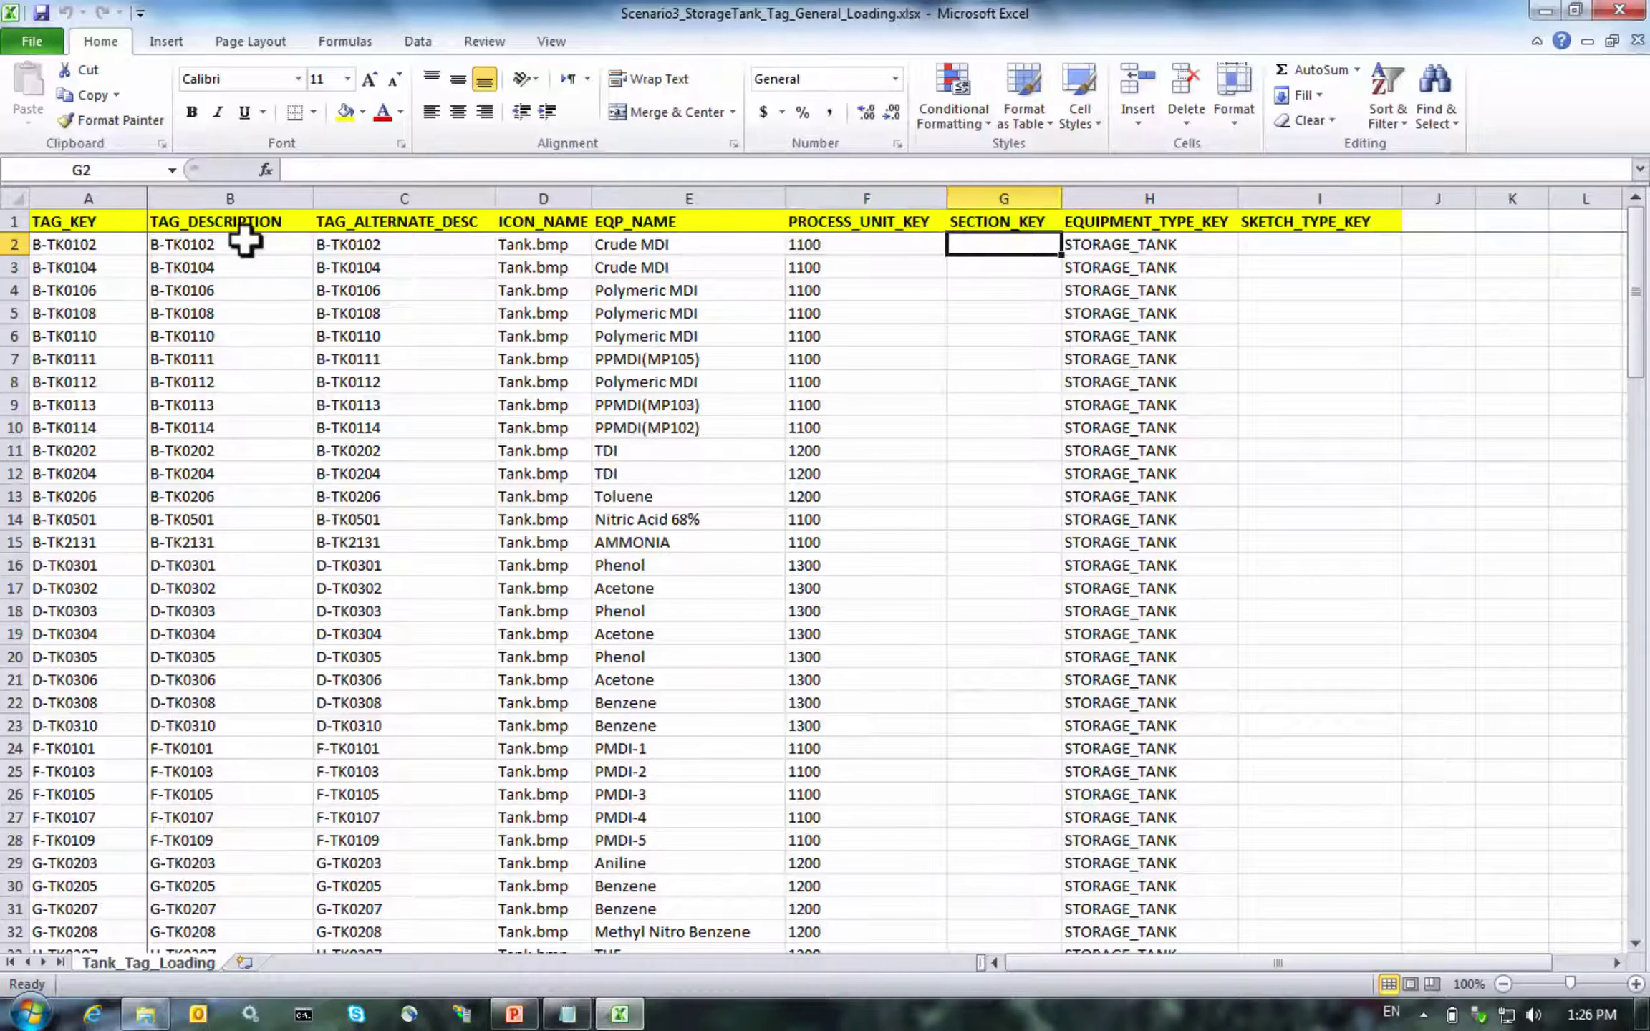
key(Left)
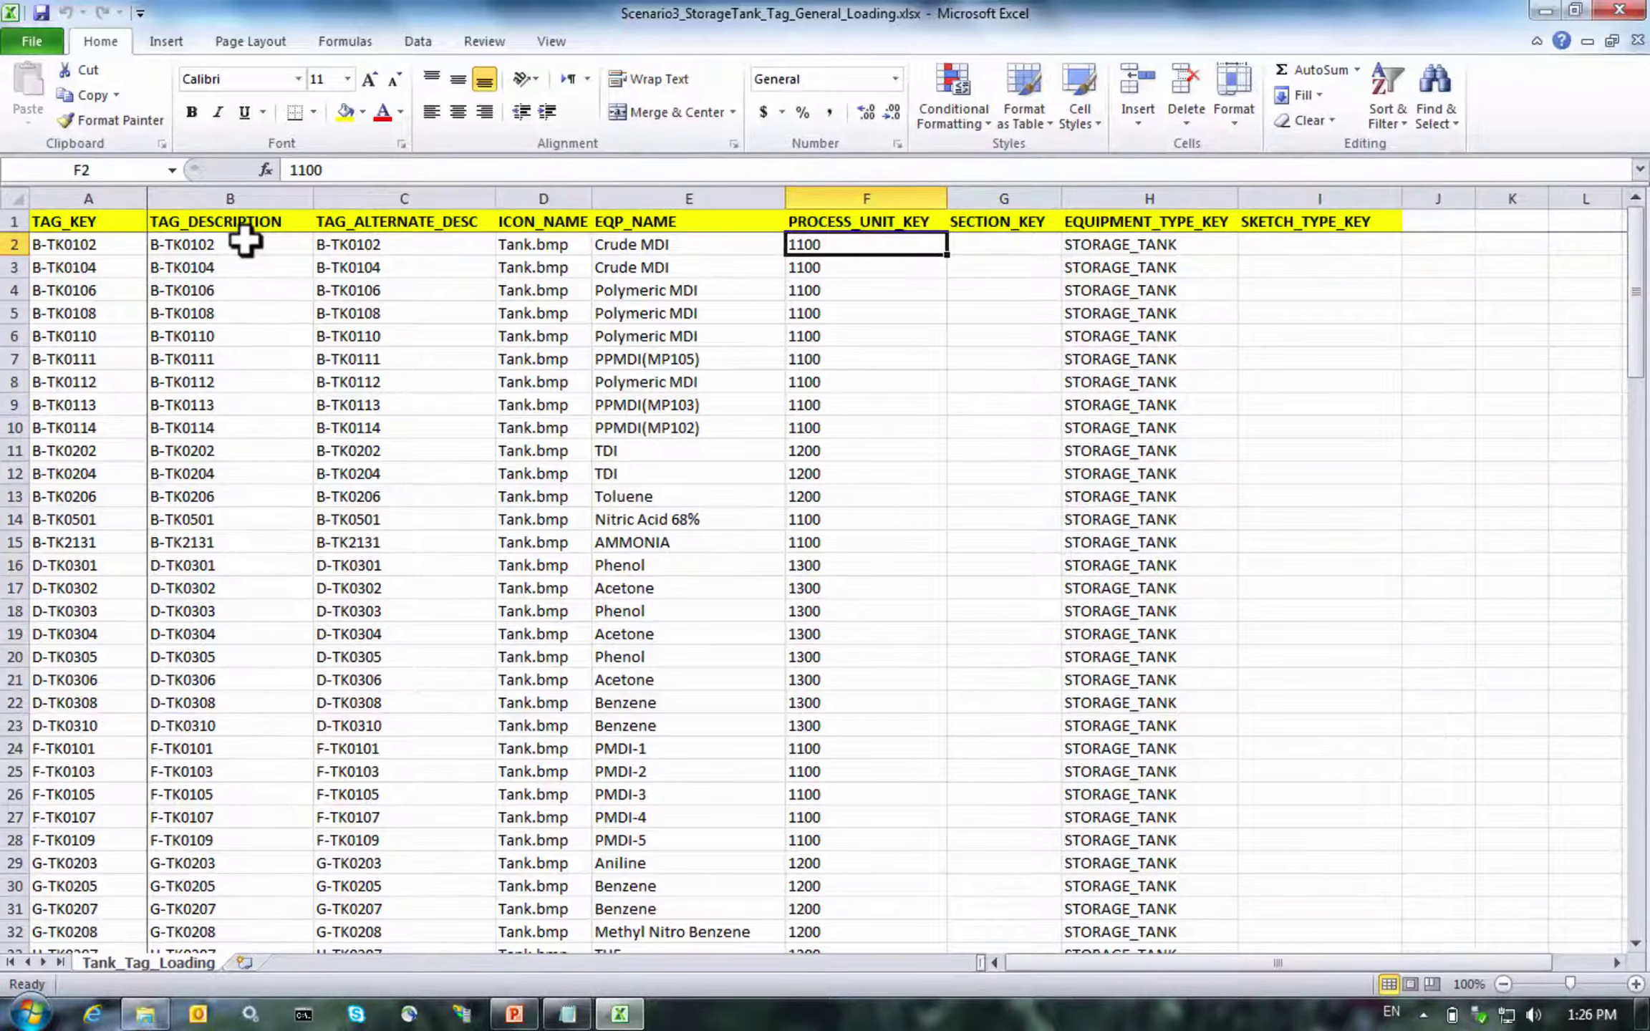
key(Right)
key(Right)
key(Left)
key(Left)
key(Left)
key(Left)
key(Left)
key(Left)
key(Left)
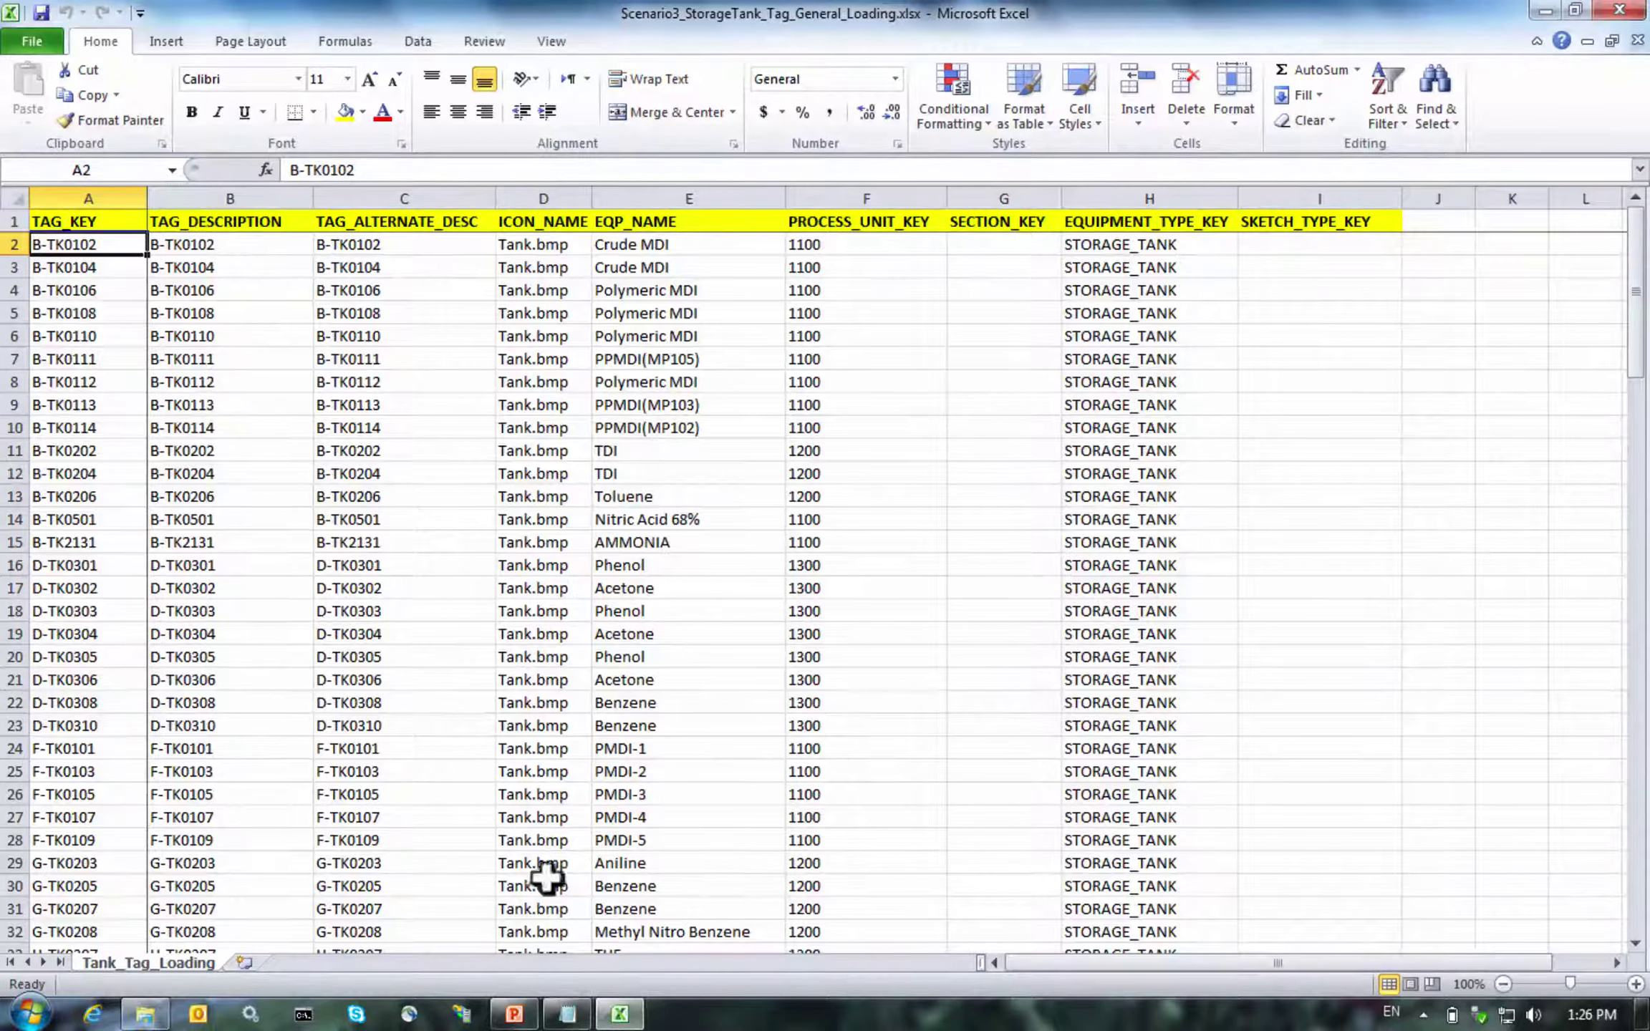
Close the scheduled-jobs query, open Scenario3_StorageTank_Tag_Loaded_Extraction.sql, and highlight its STORAGE_TANK and TAG filters
click(541, 1016)
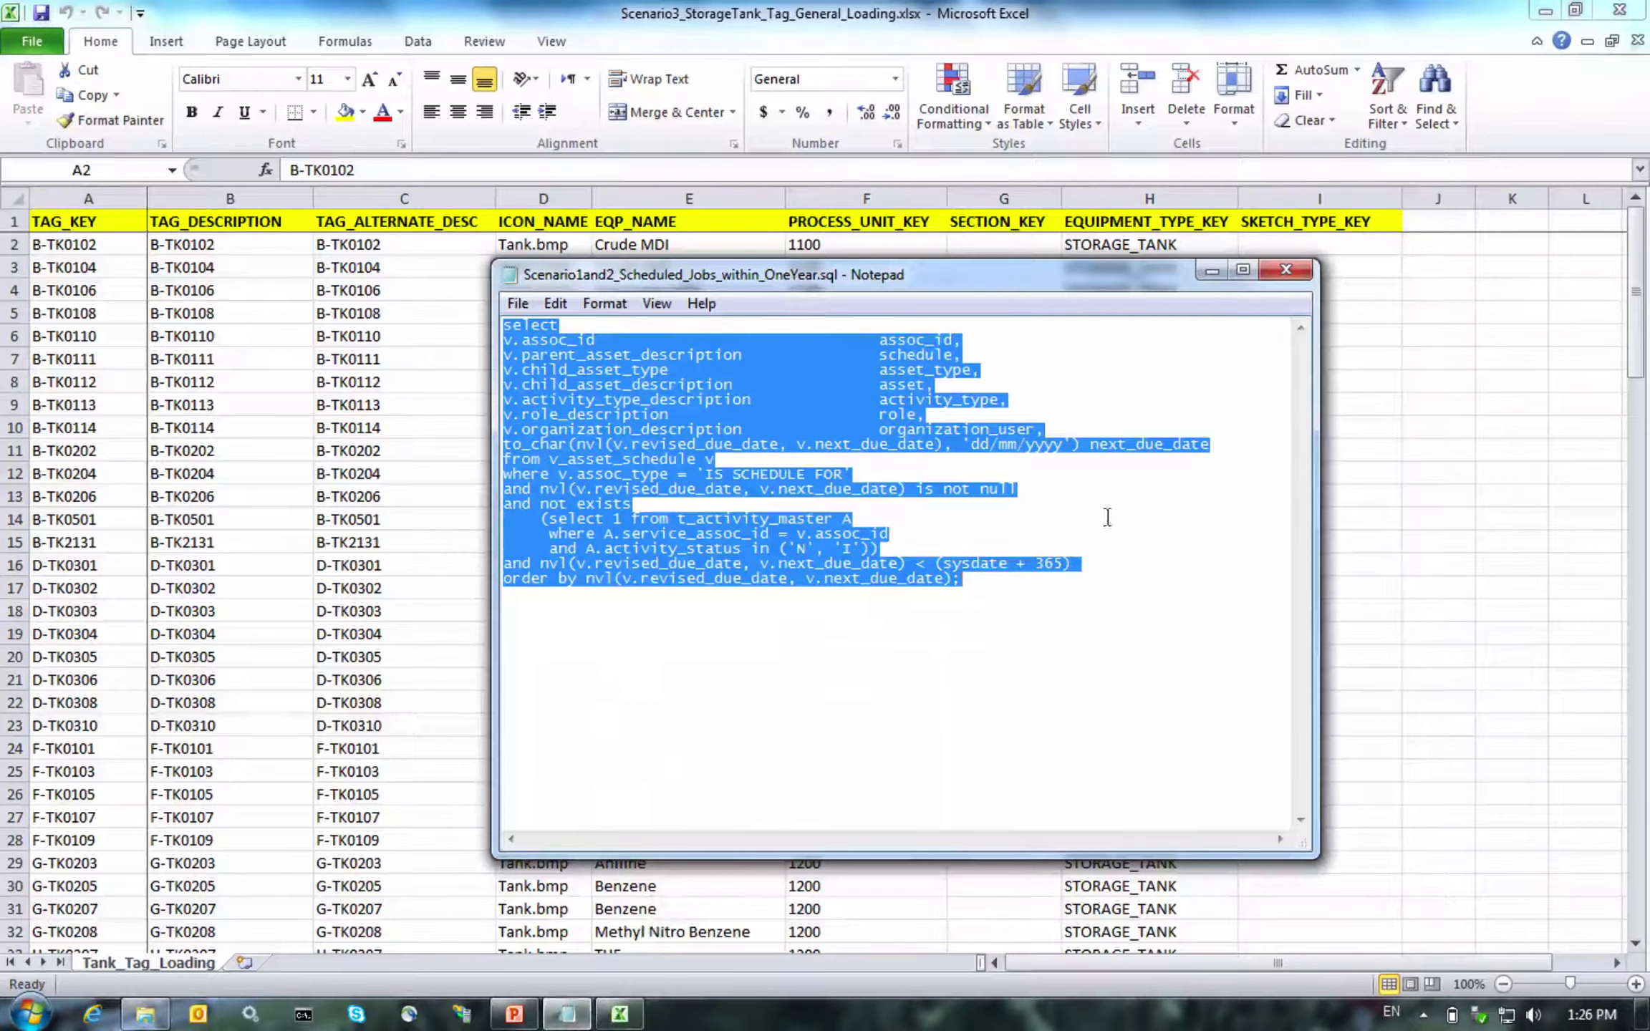
click(1269, 277)
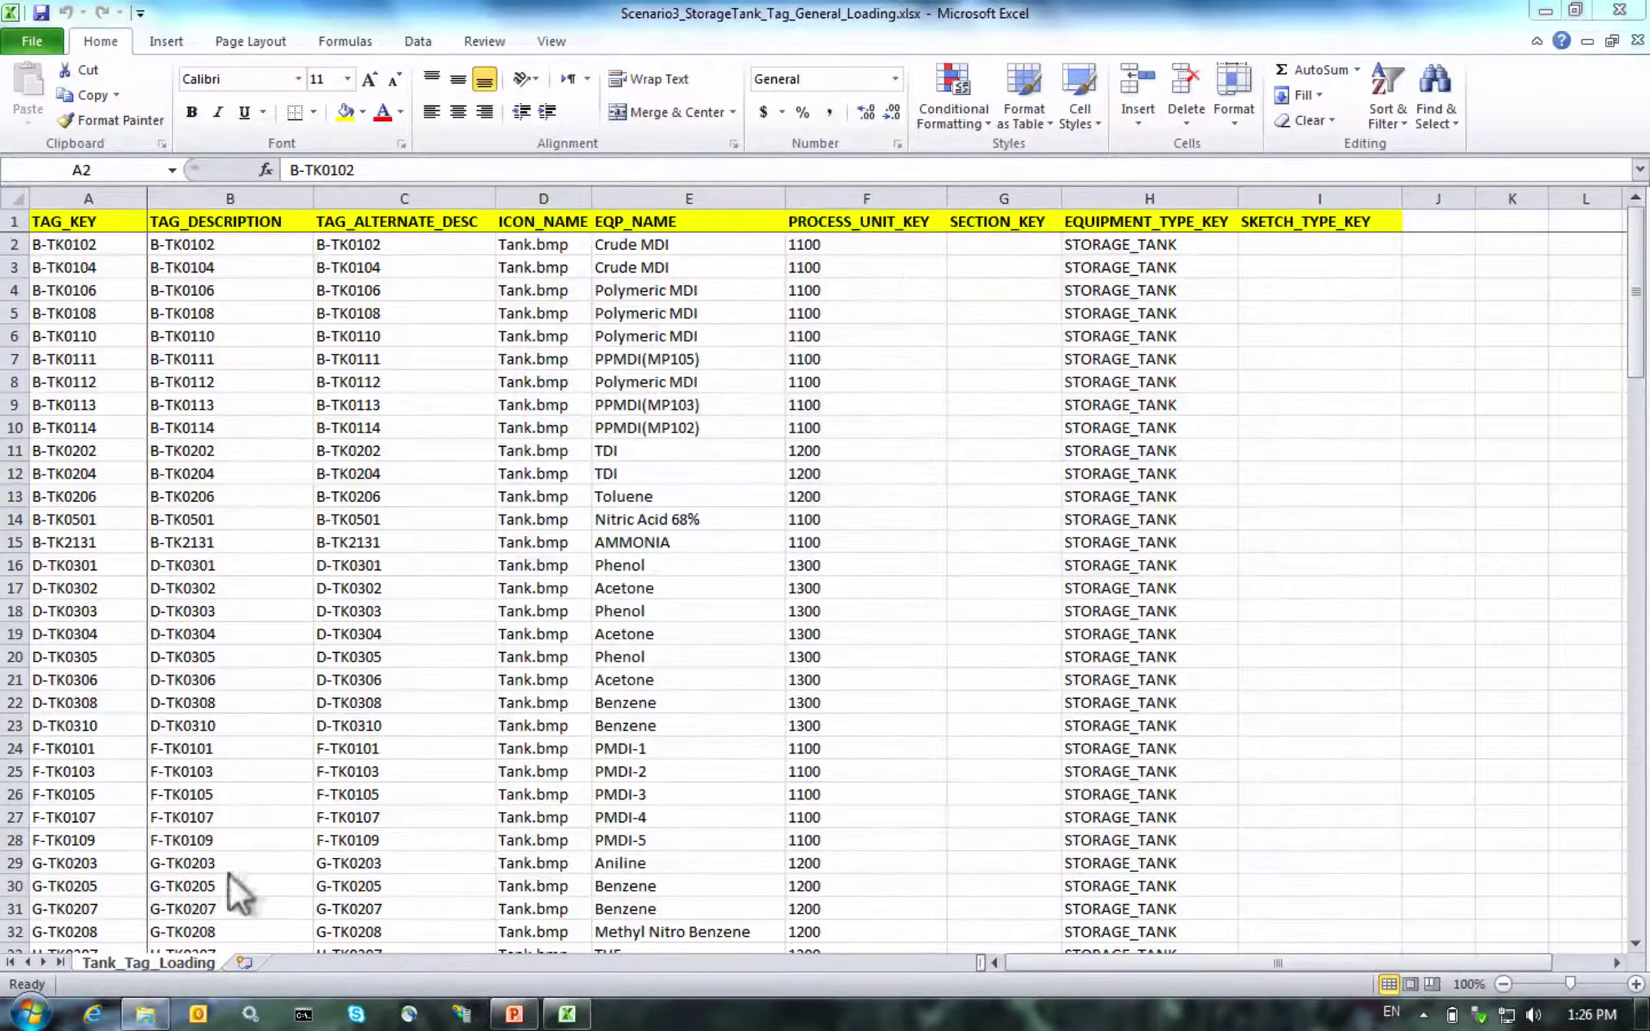
click(143, 1015)
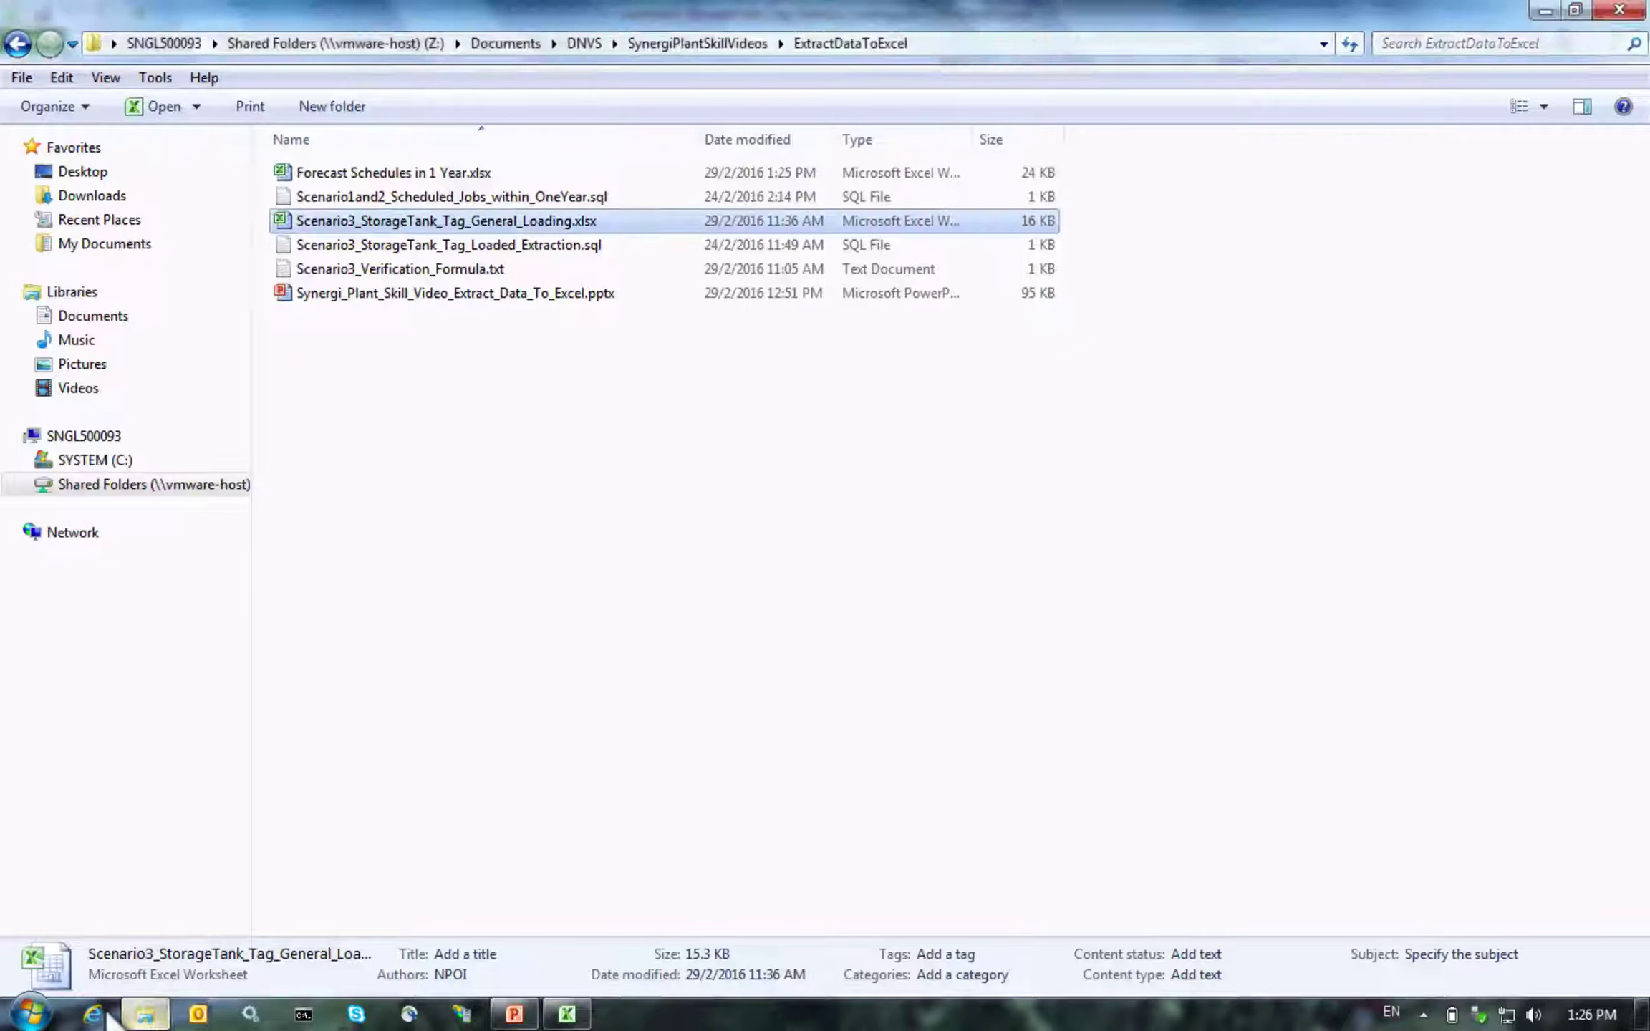
click(570, 577)
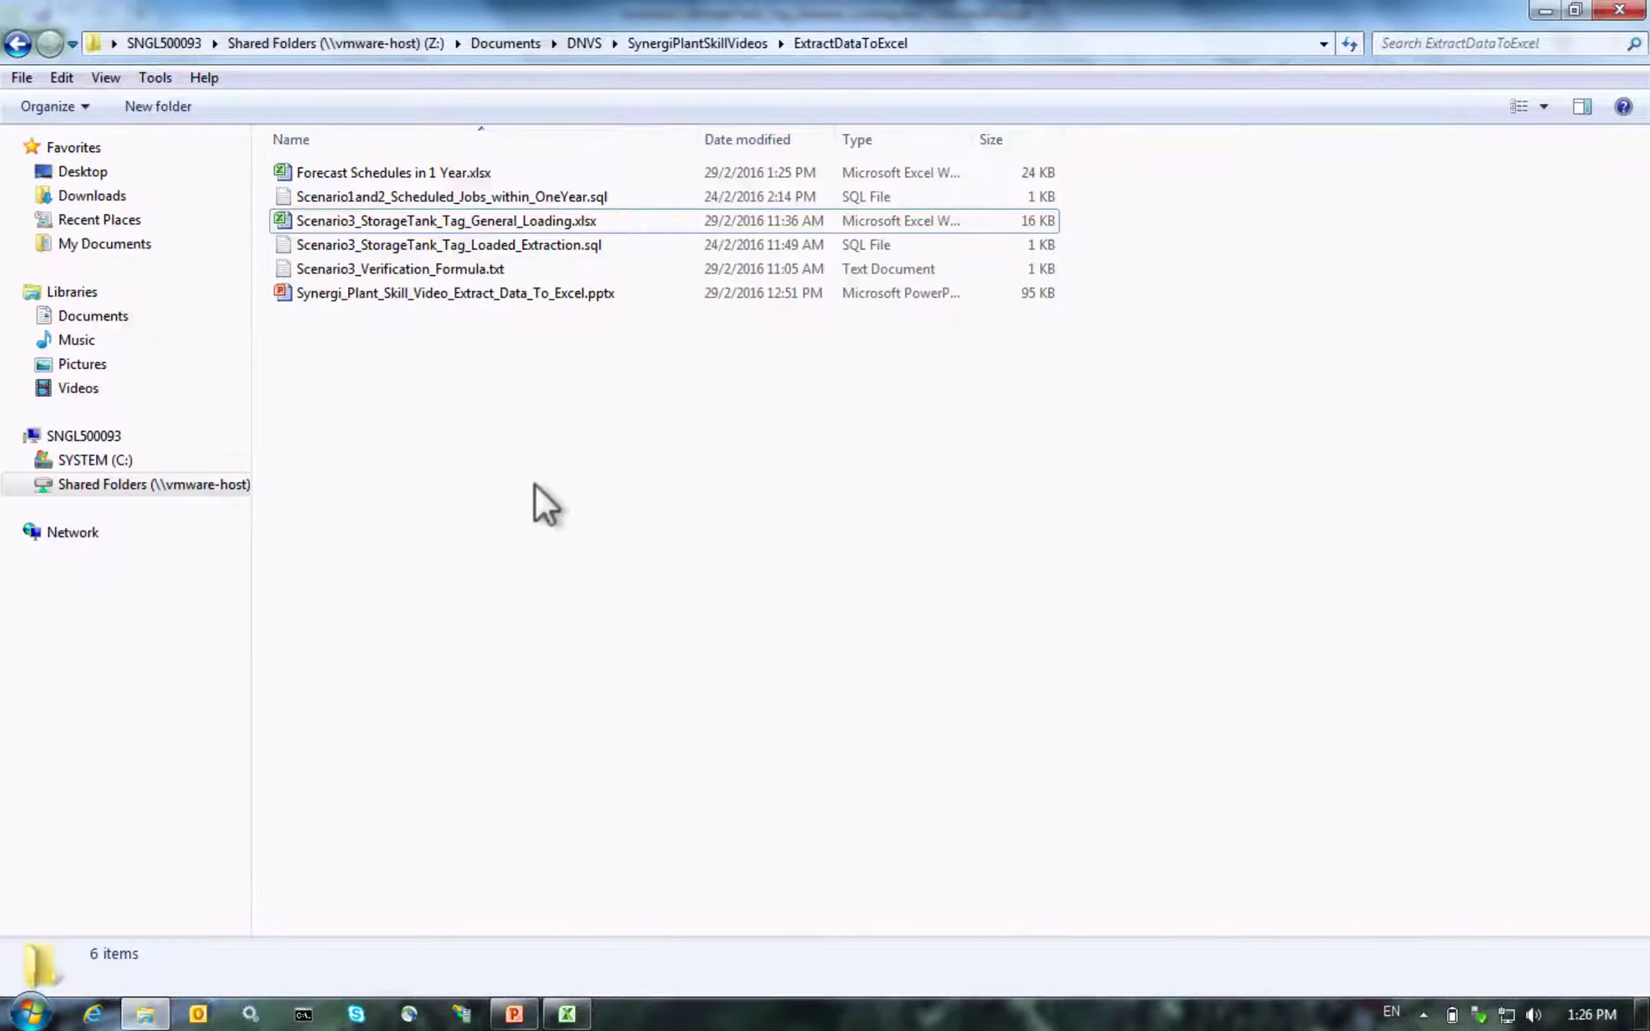
double_click(498, 246)
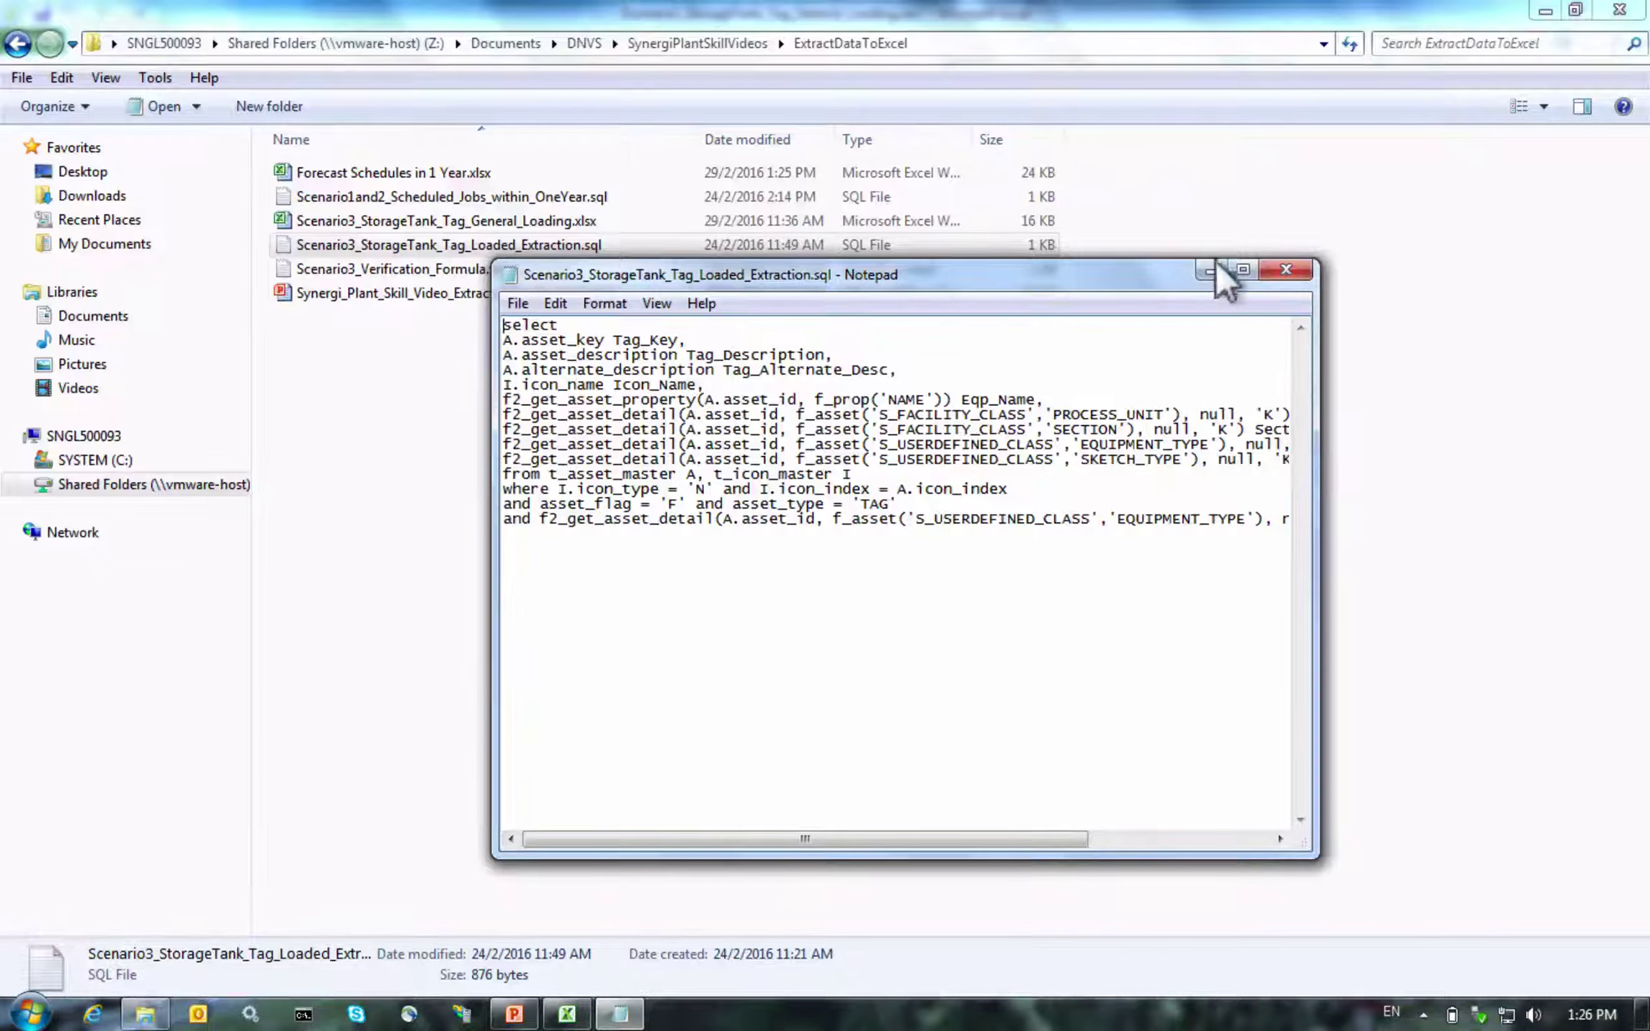
click(1242, 269)
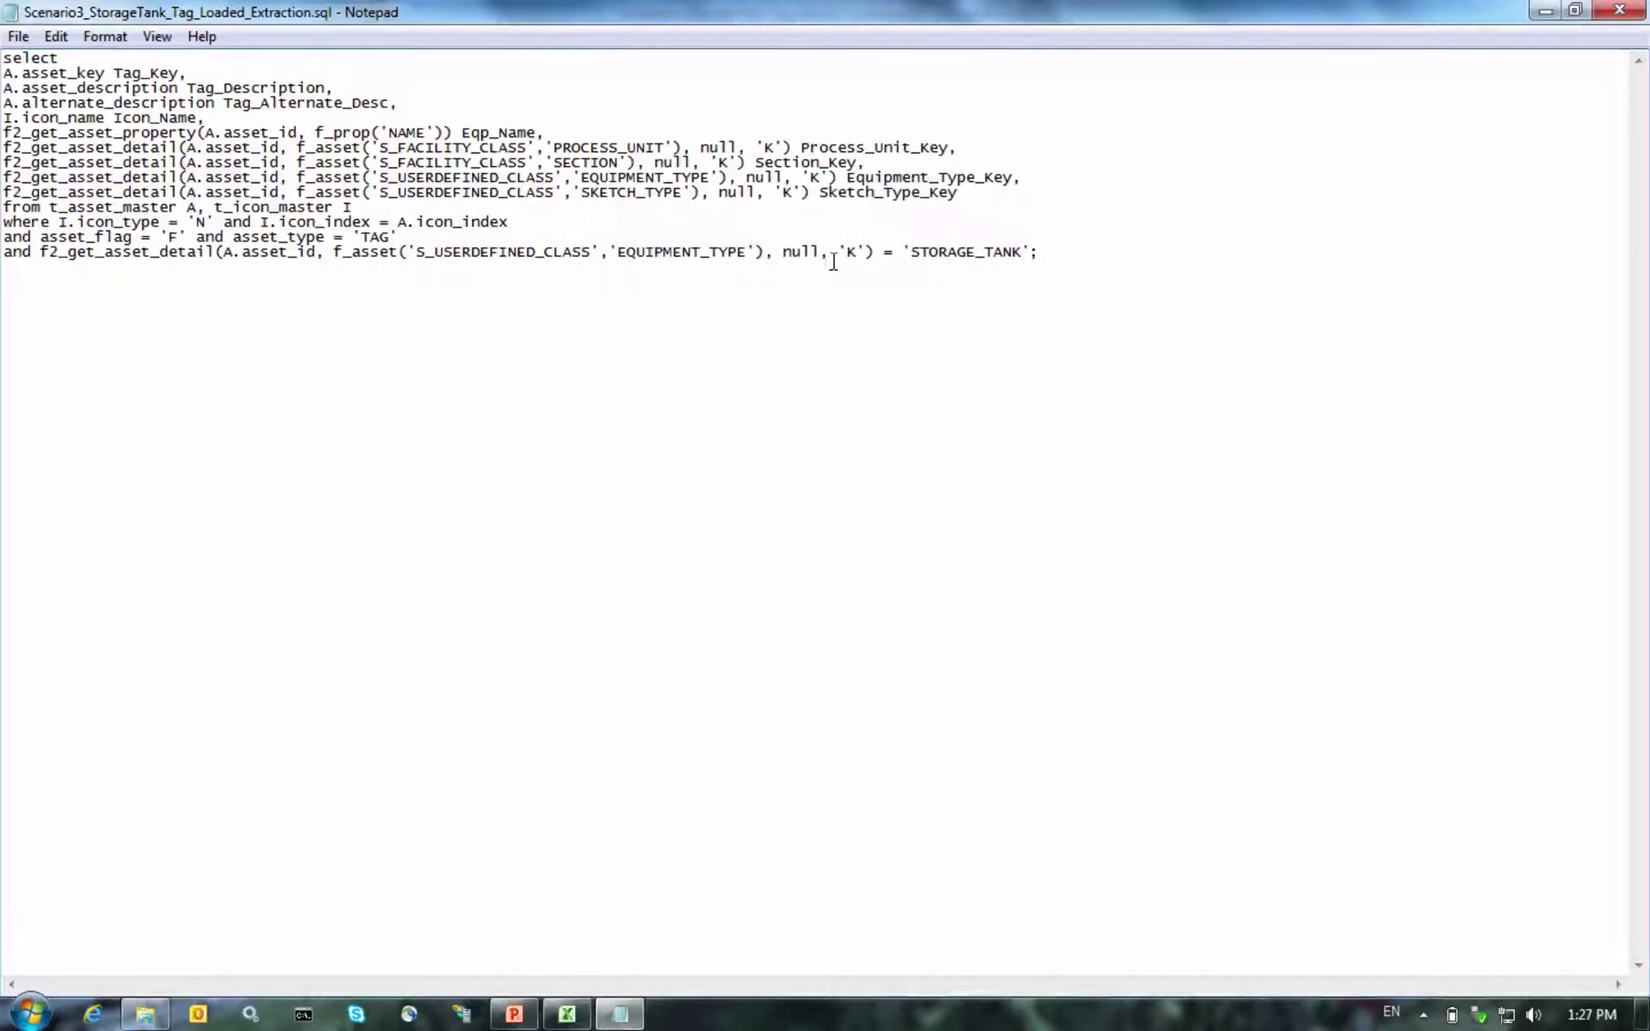
drag(911, 254, 1027, 255)
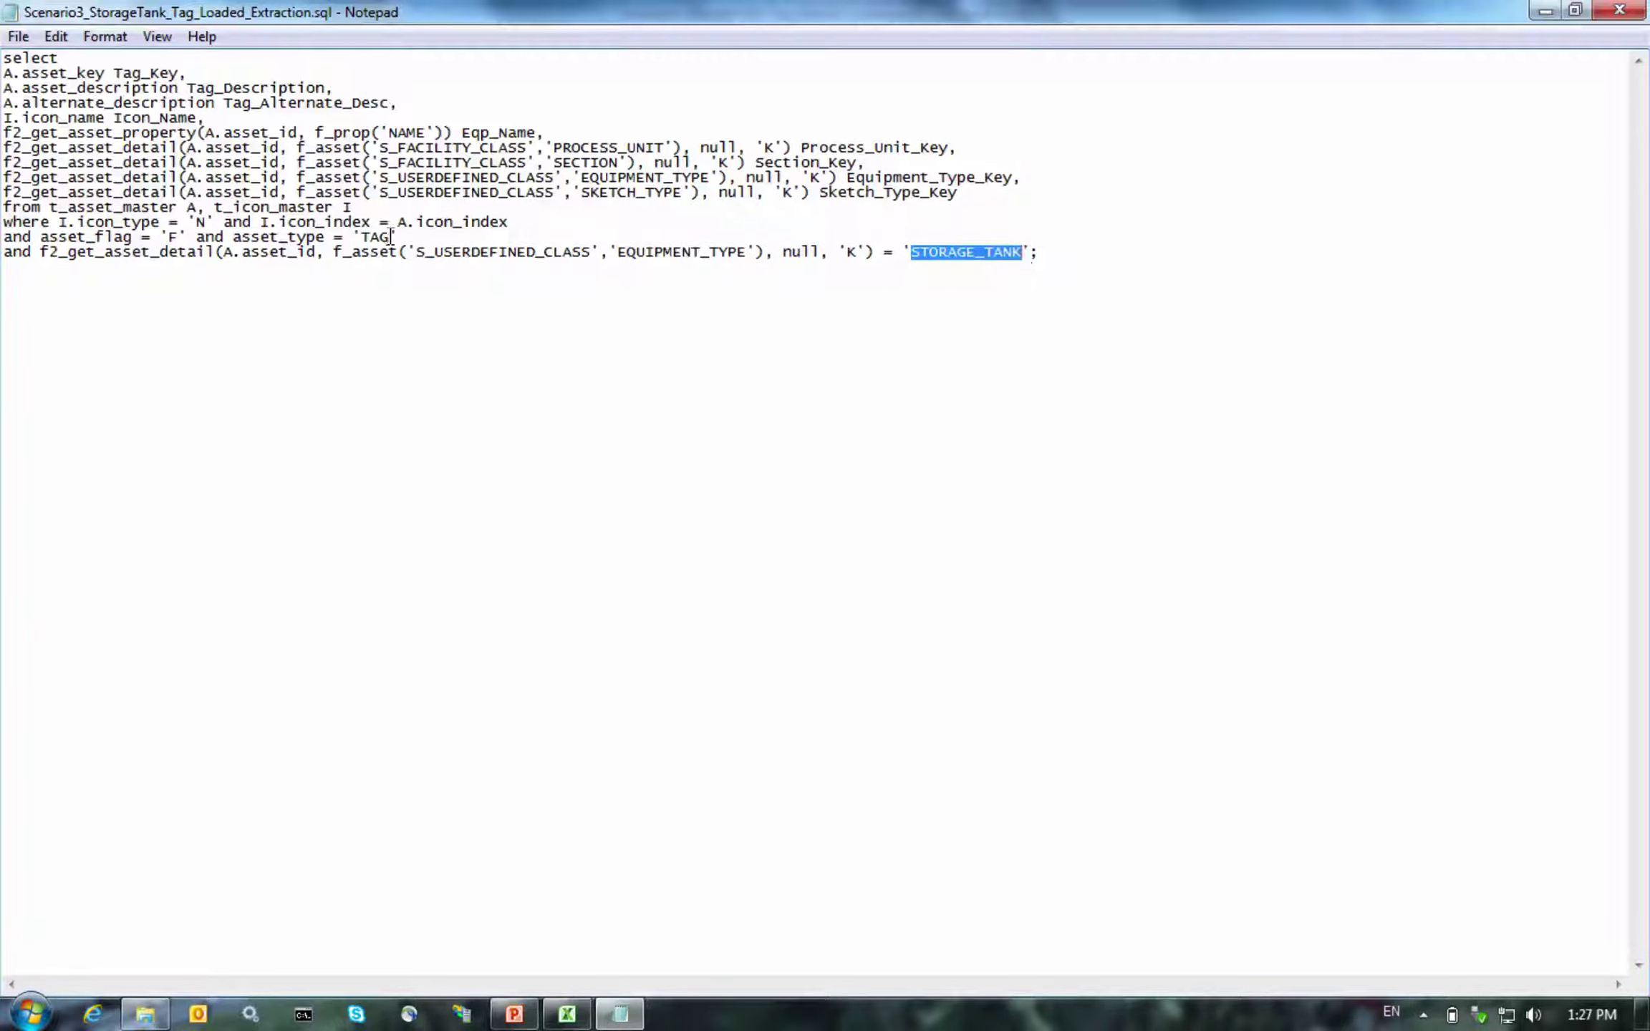
drag(393, 237, 367, 229)
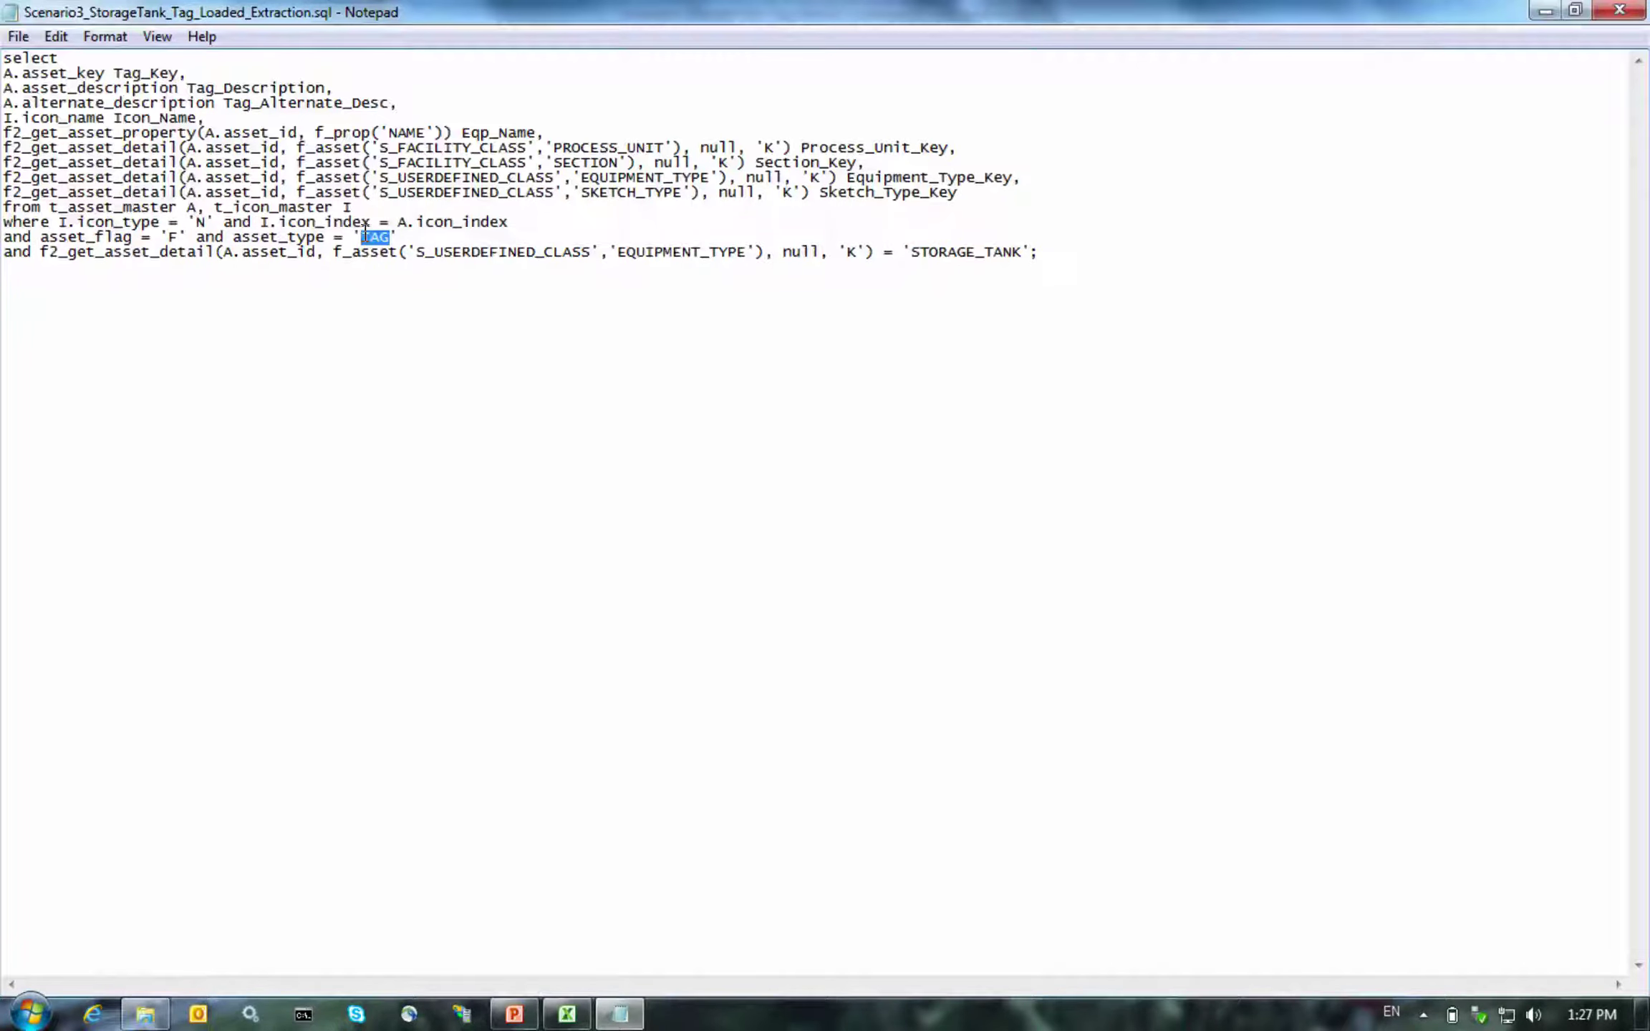
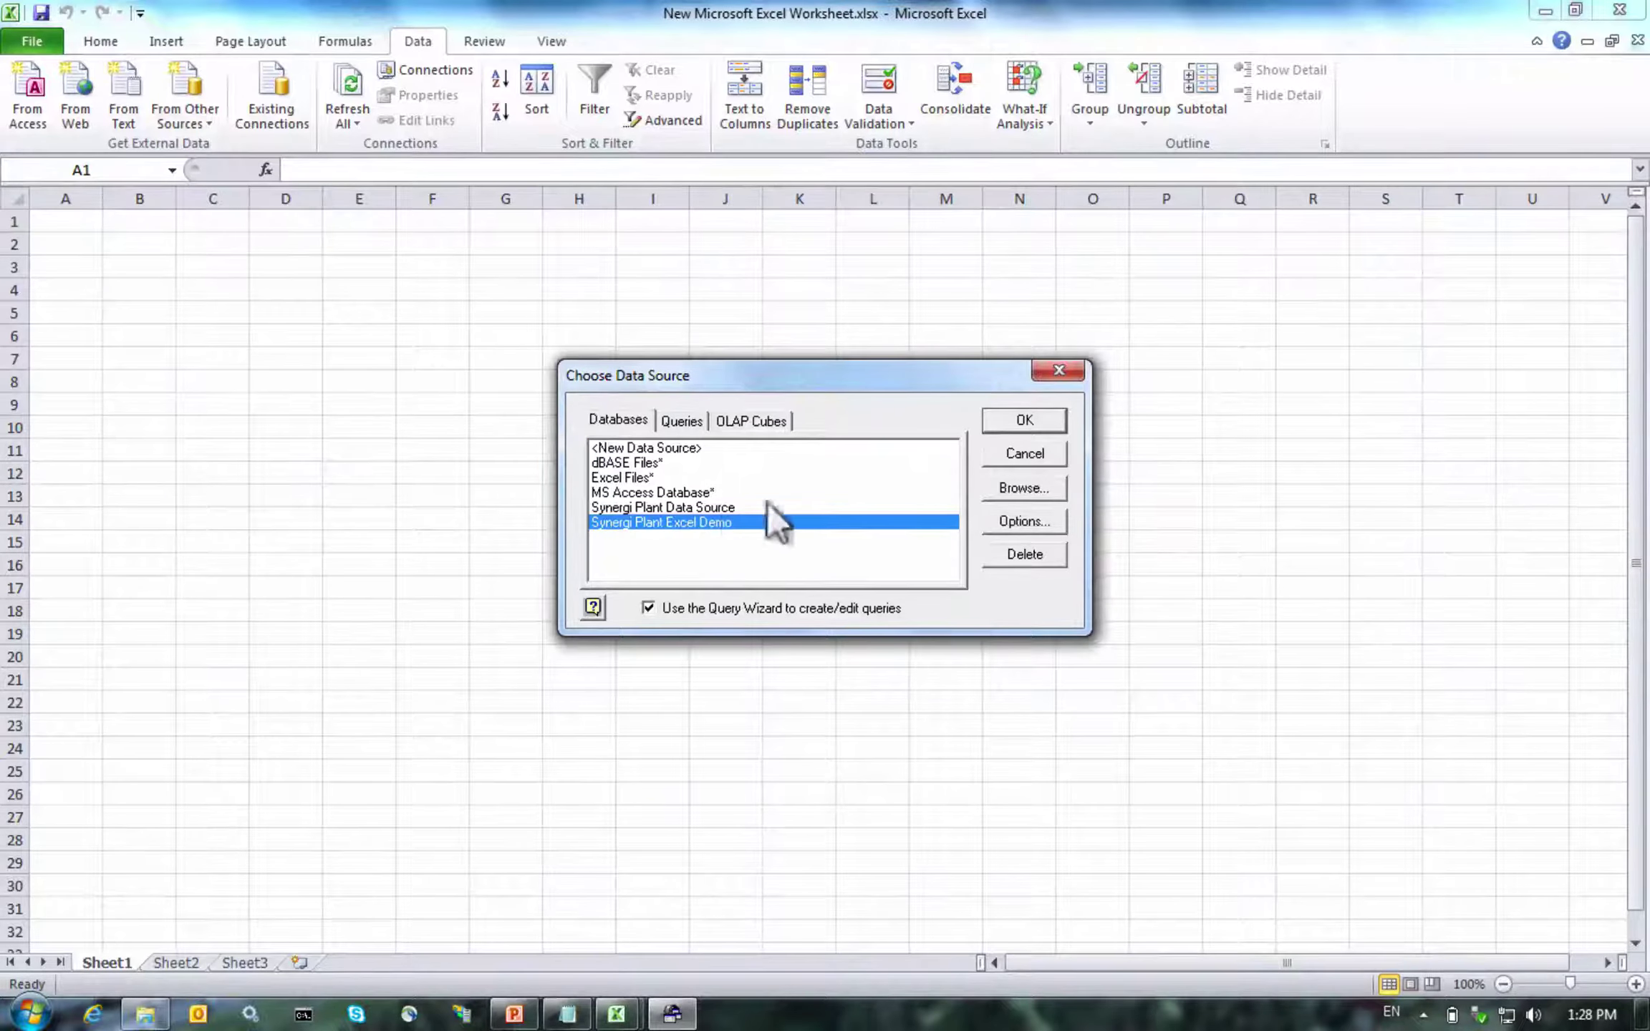
Connect to the Synergi Plant Excel Demo source and paste the storage-tank SQL into Microsoft Query
click(987, 421)
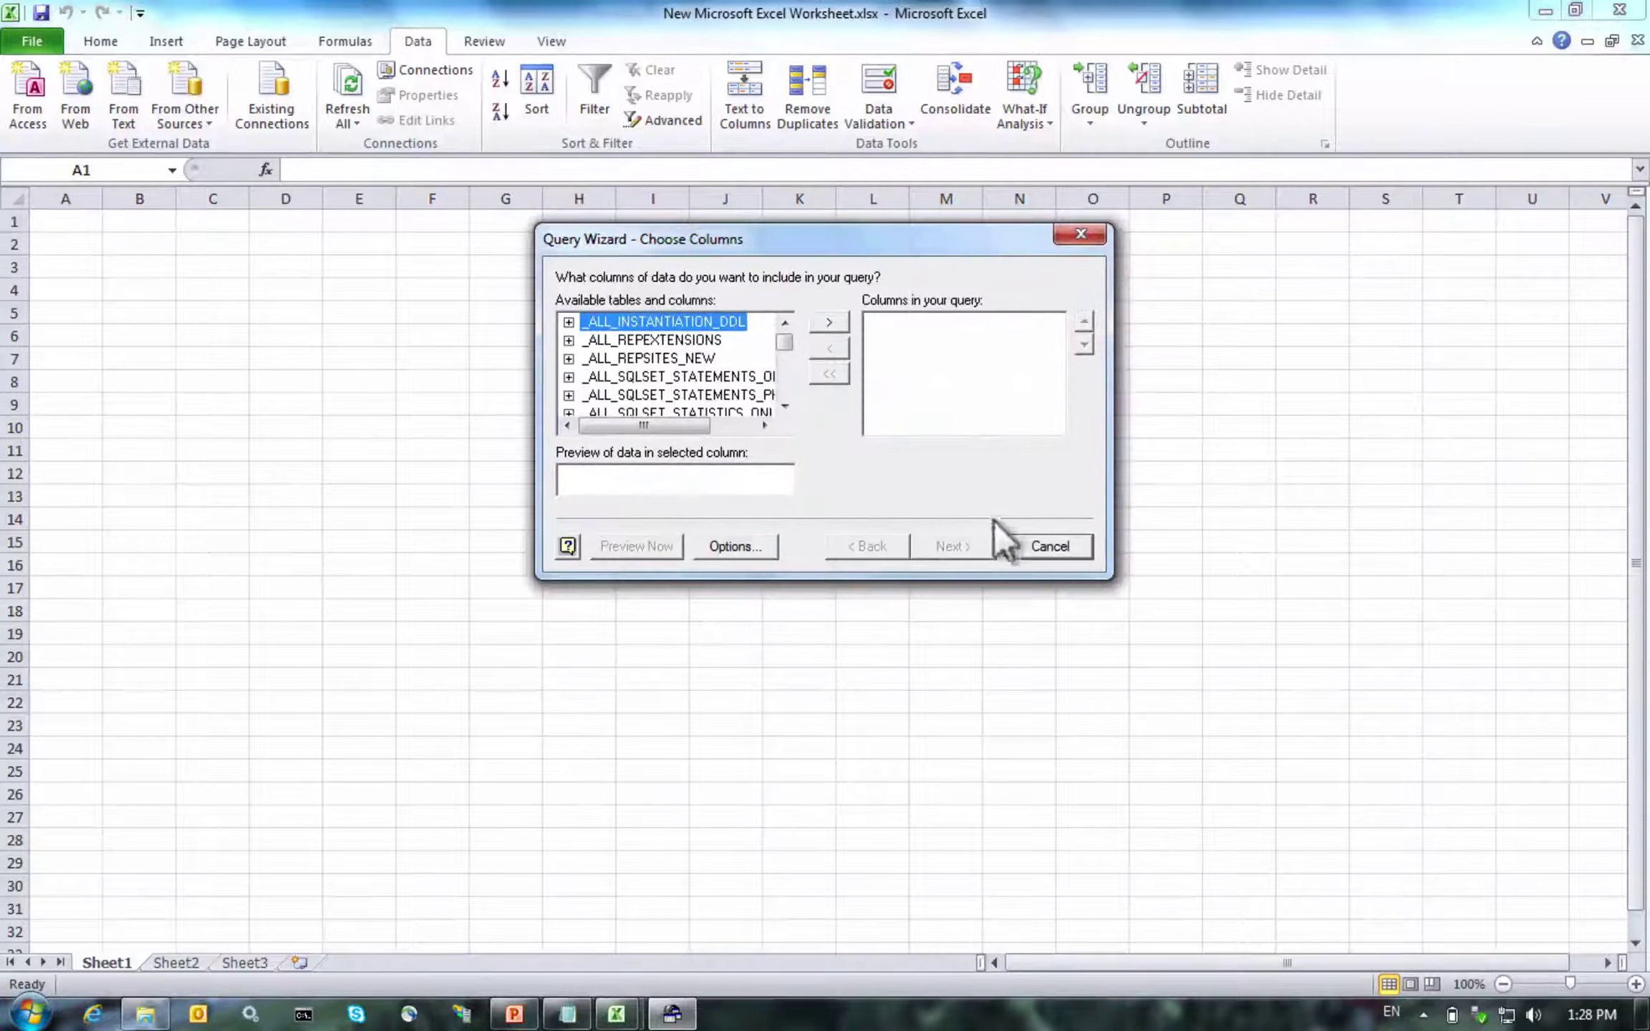
click(1032, 550)
click(745, 415)
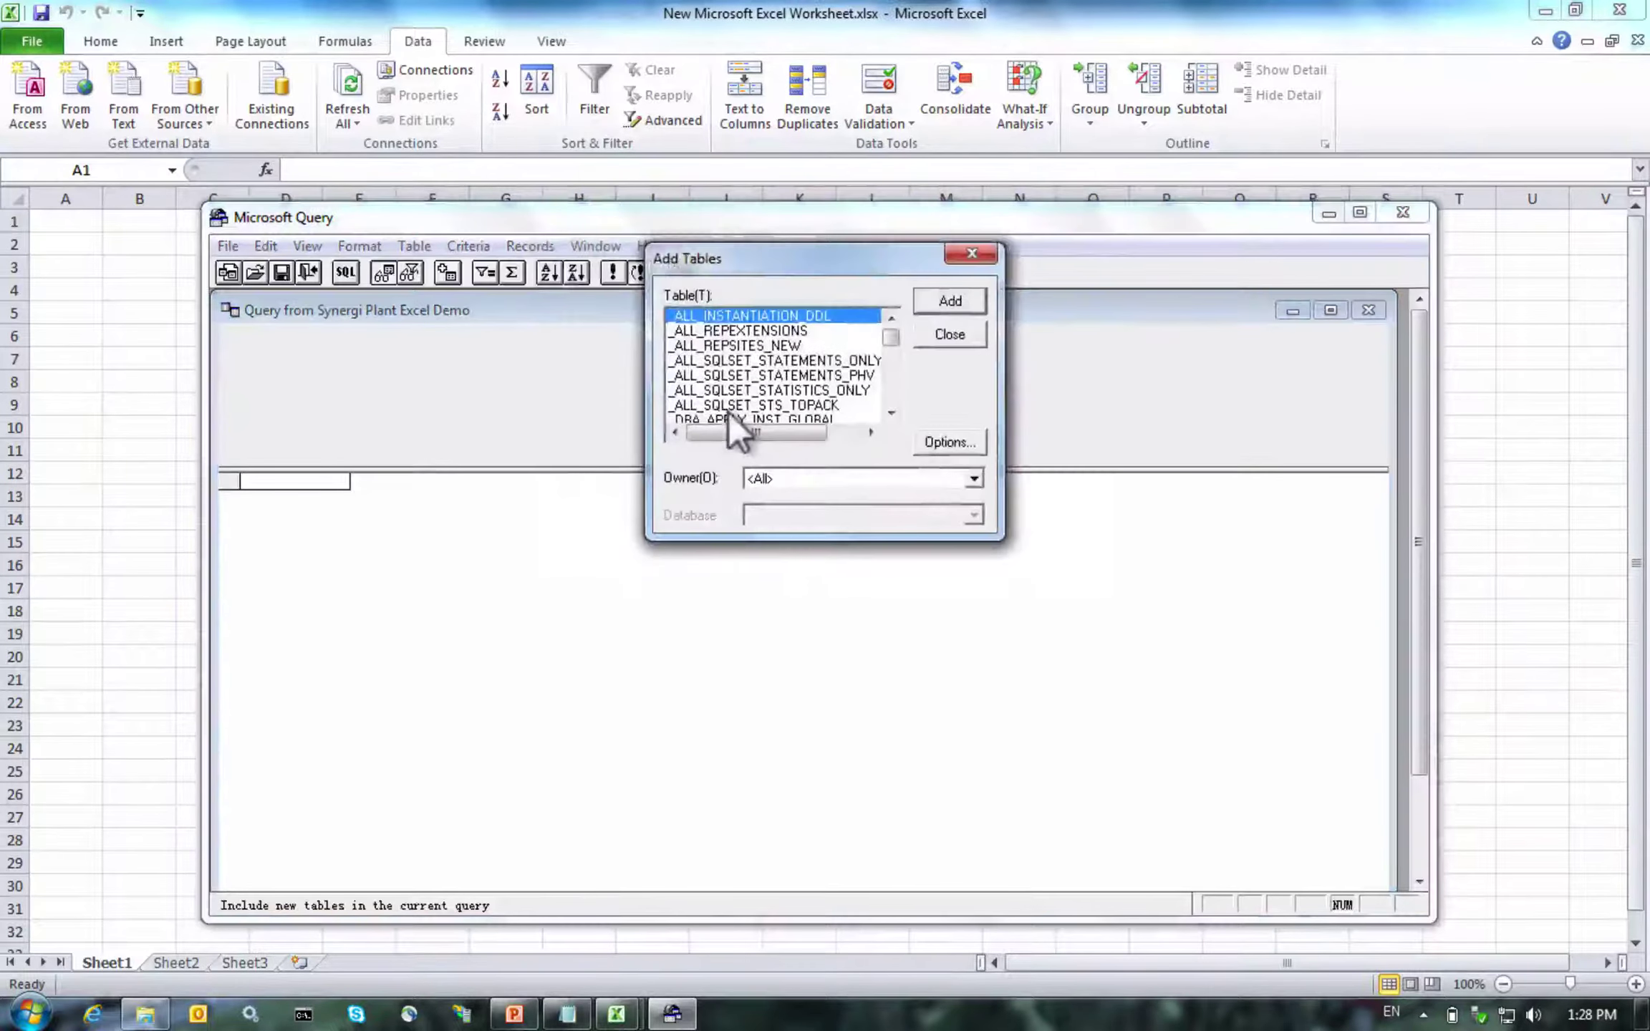
click(927, 336)
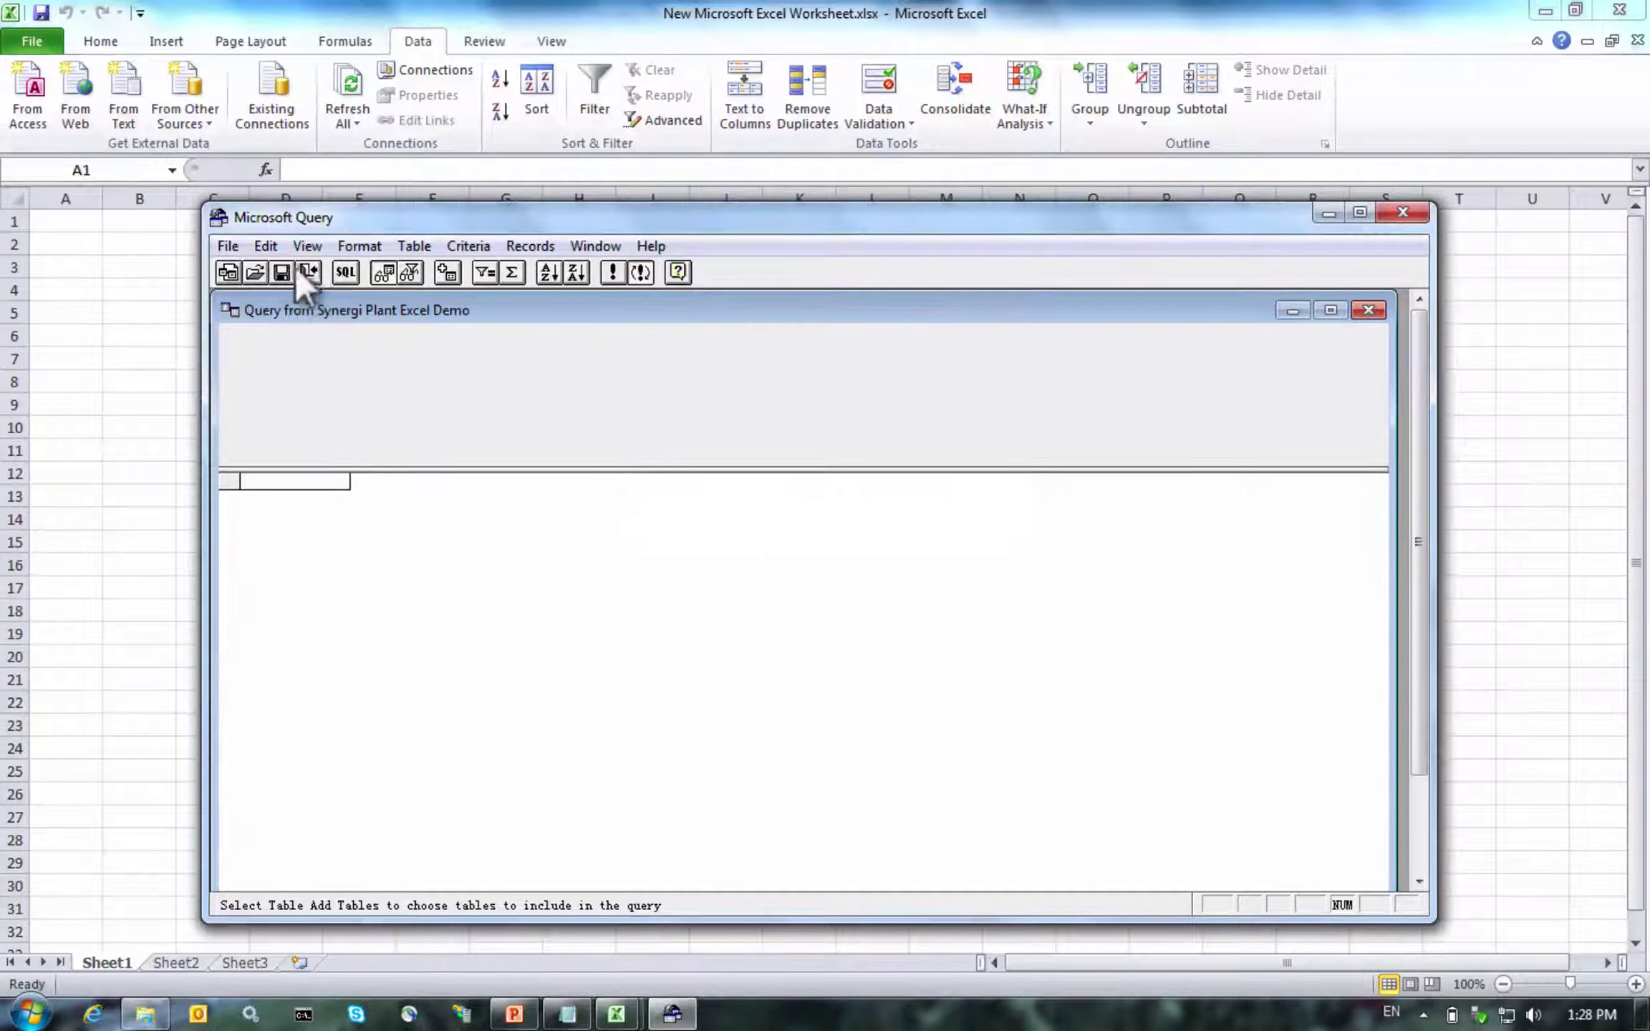
click(346, 272)
click(700, 387)
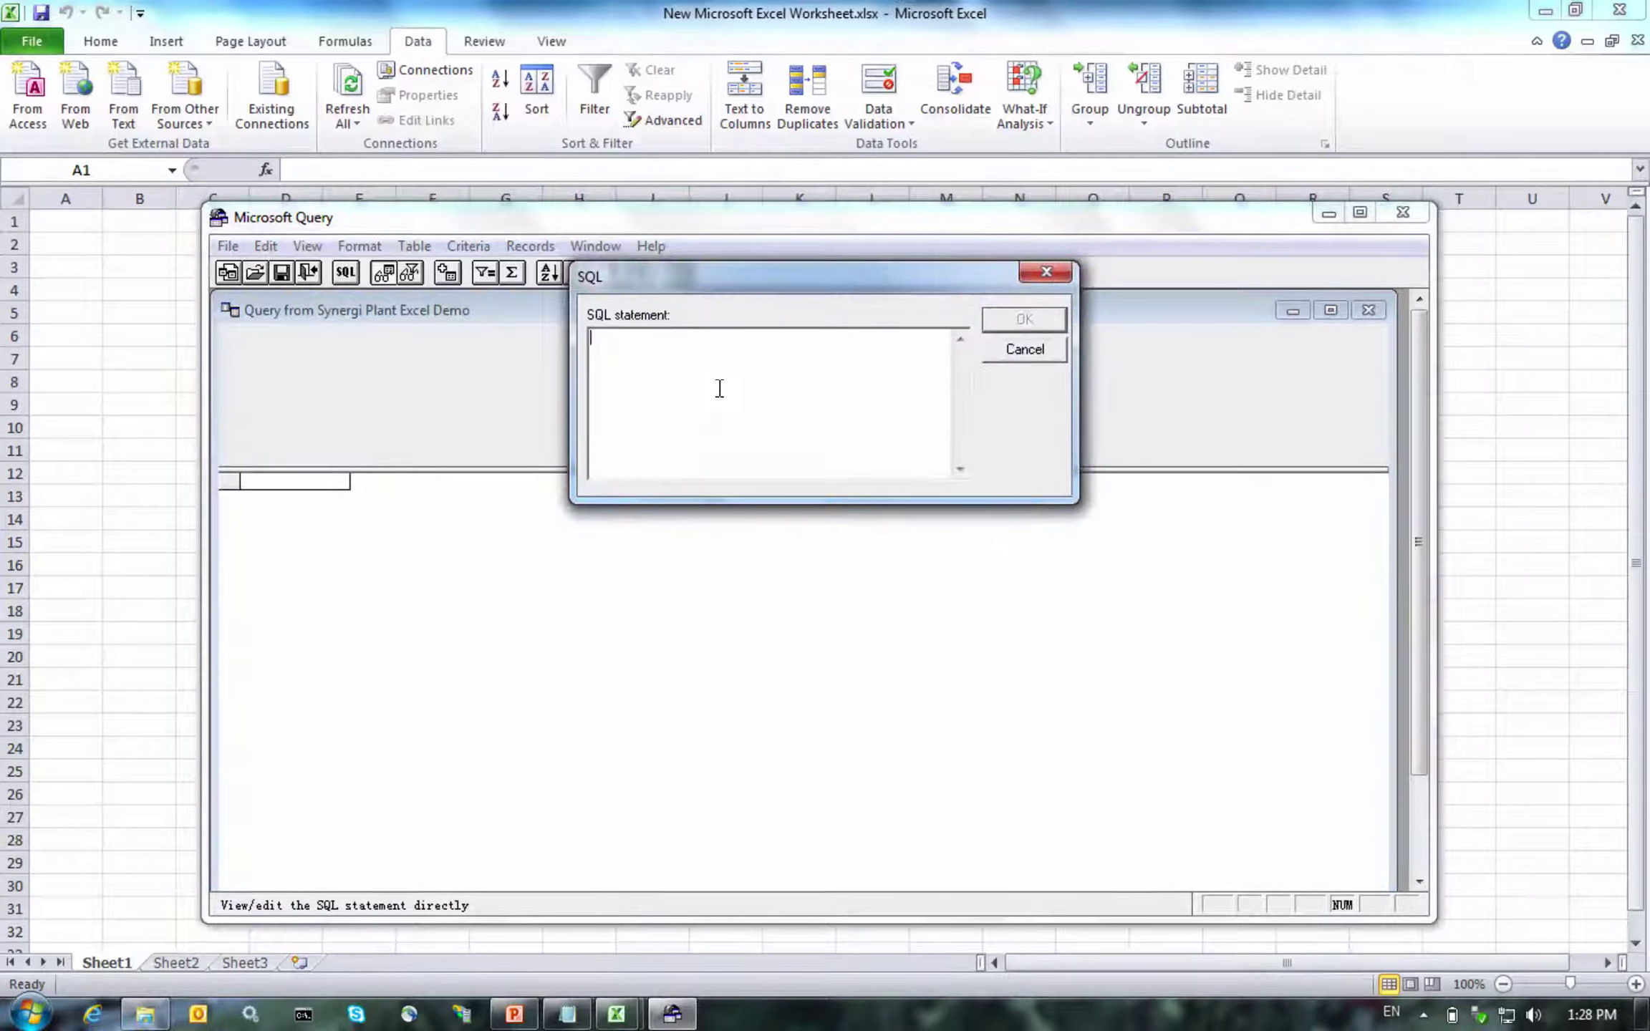
key(ctrl+v)
click(1023, 319)
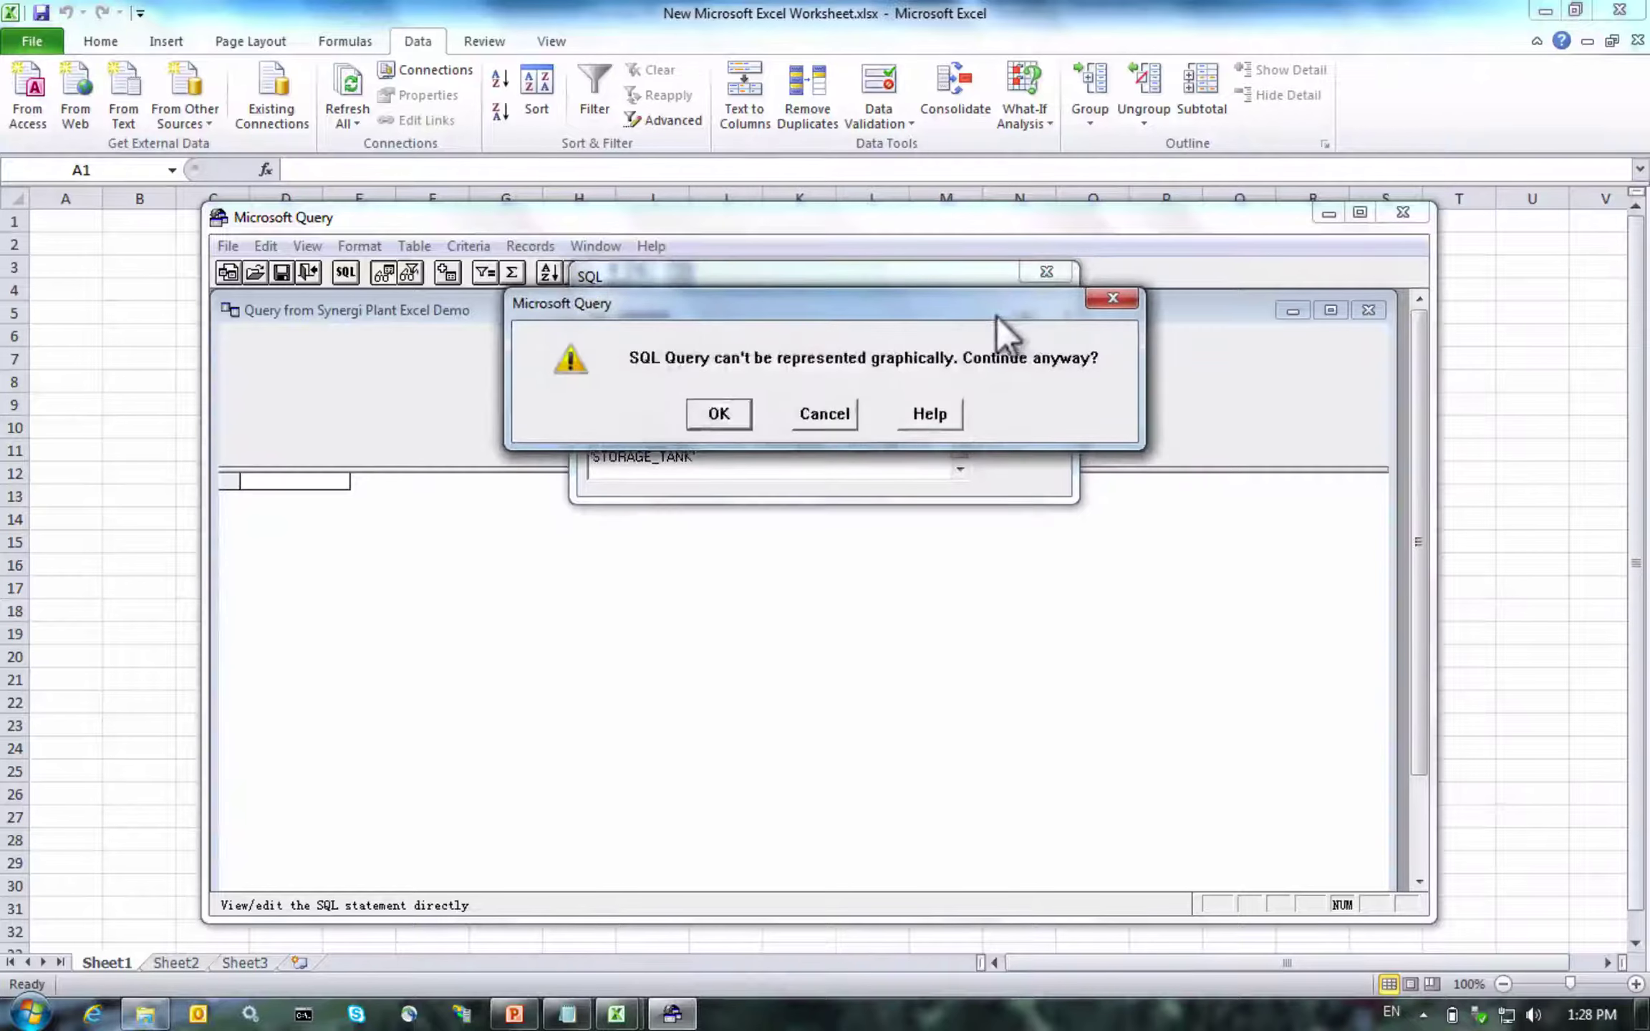
click(716, 411)
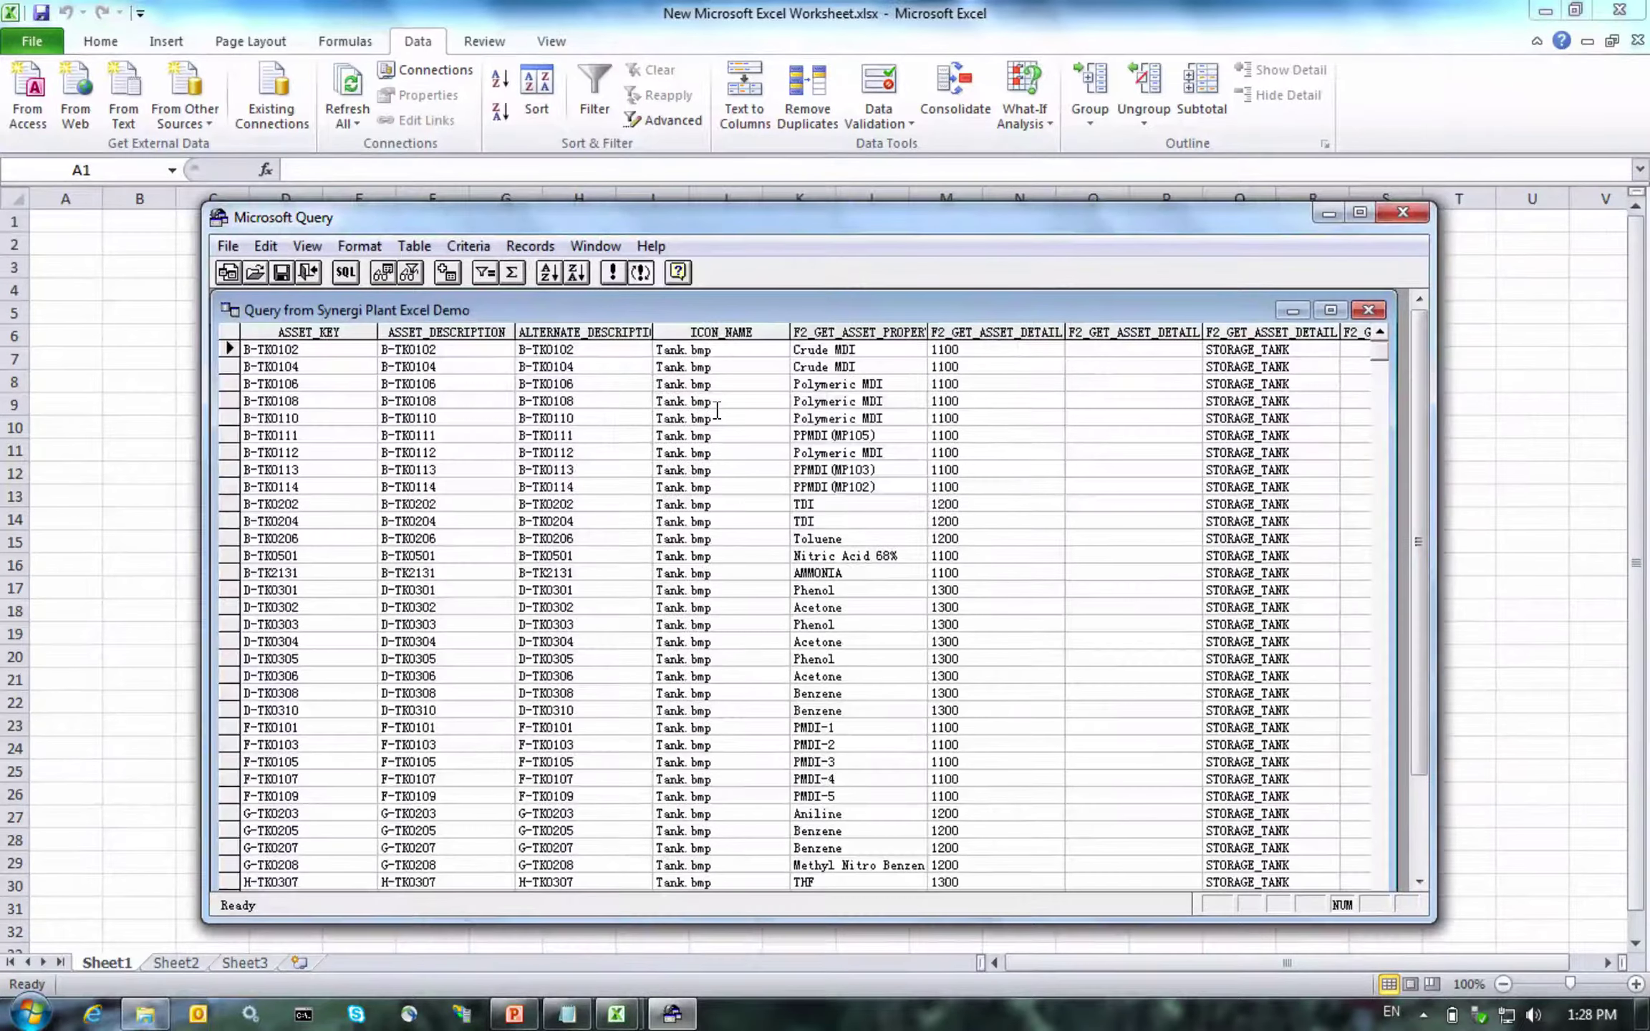
Return the query results to Sheet1 as a table at A1 and turn off the filter arrows
click(1404, 204)
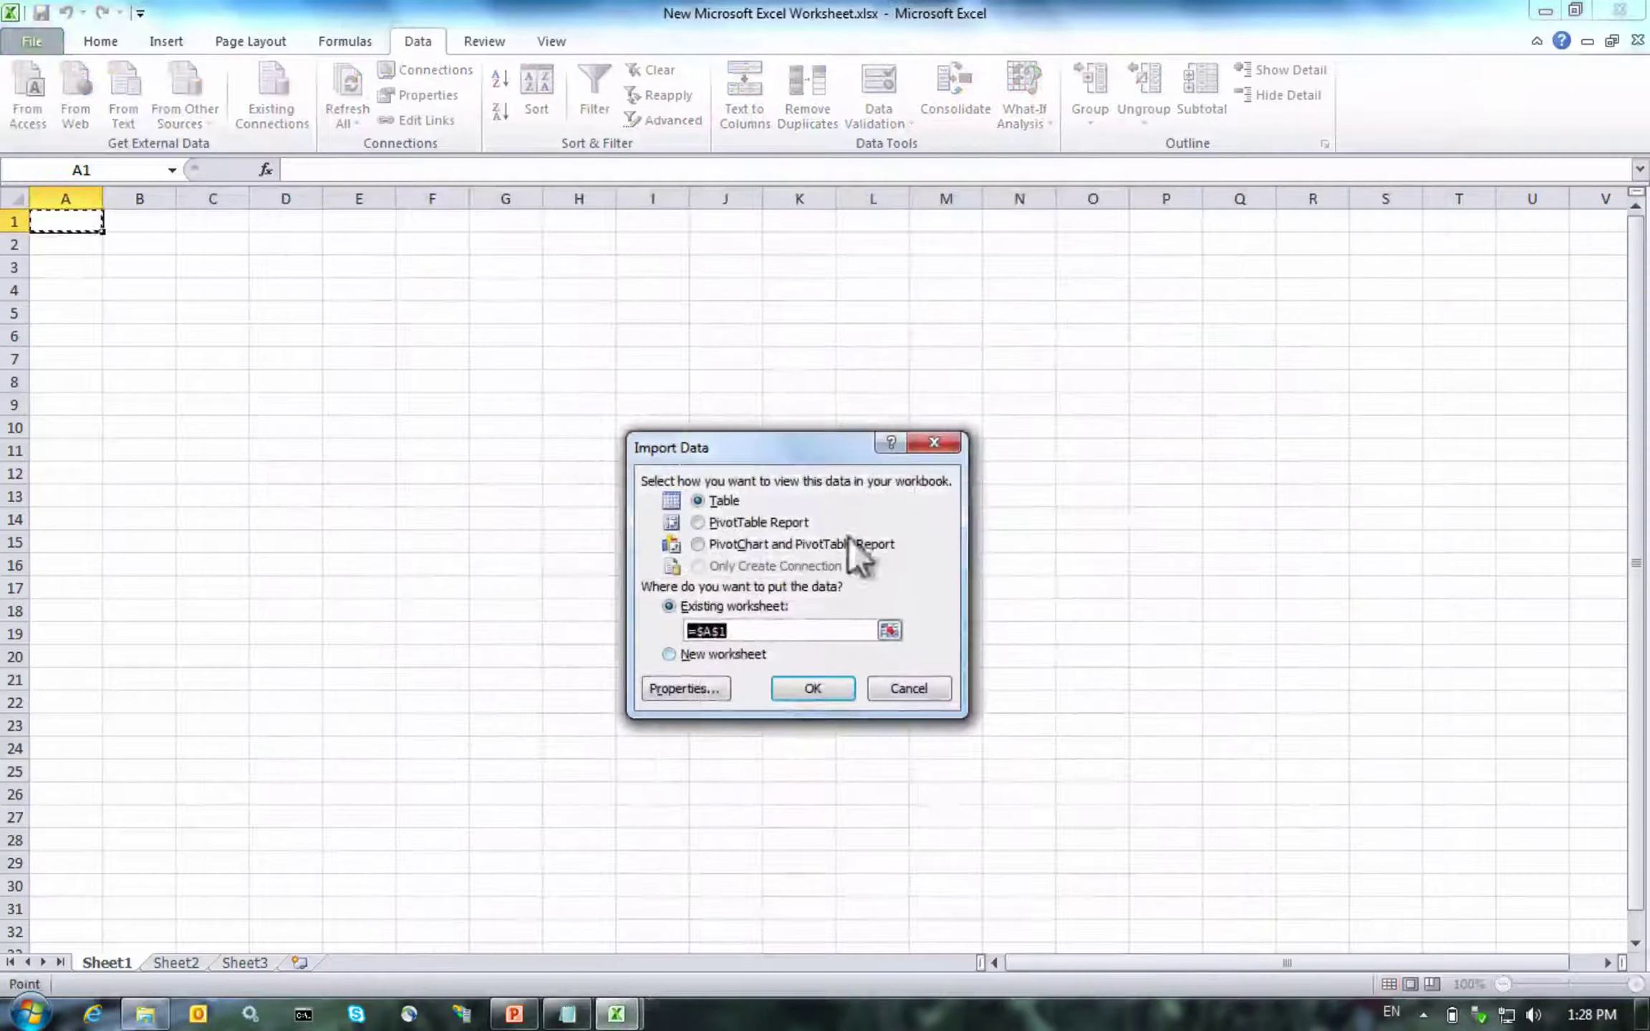
click(784, 693)
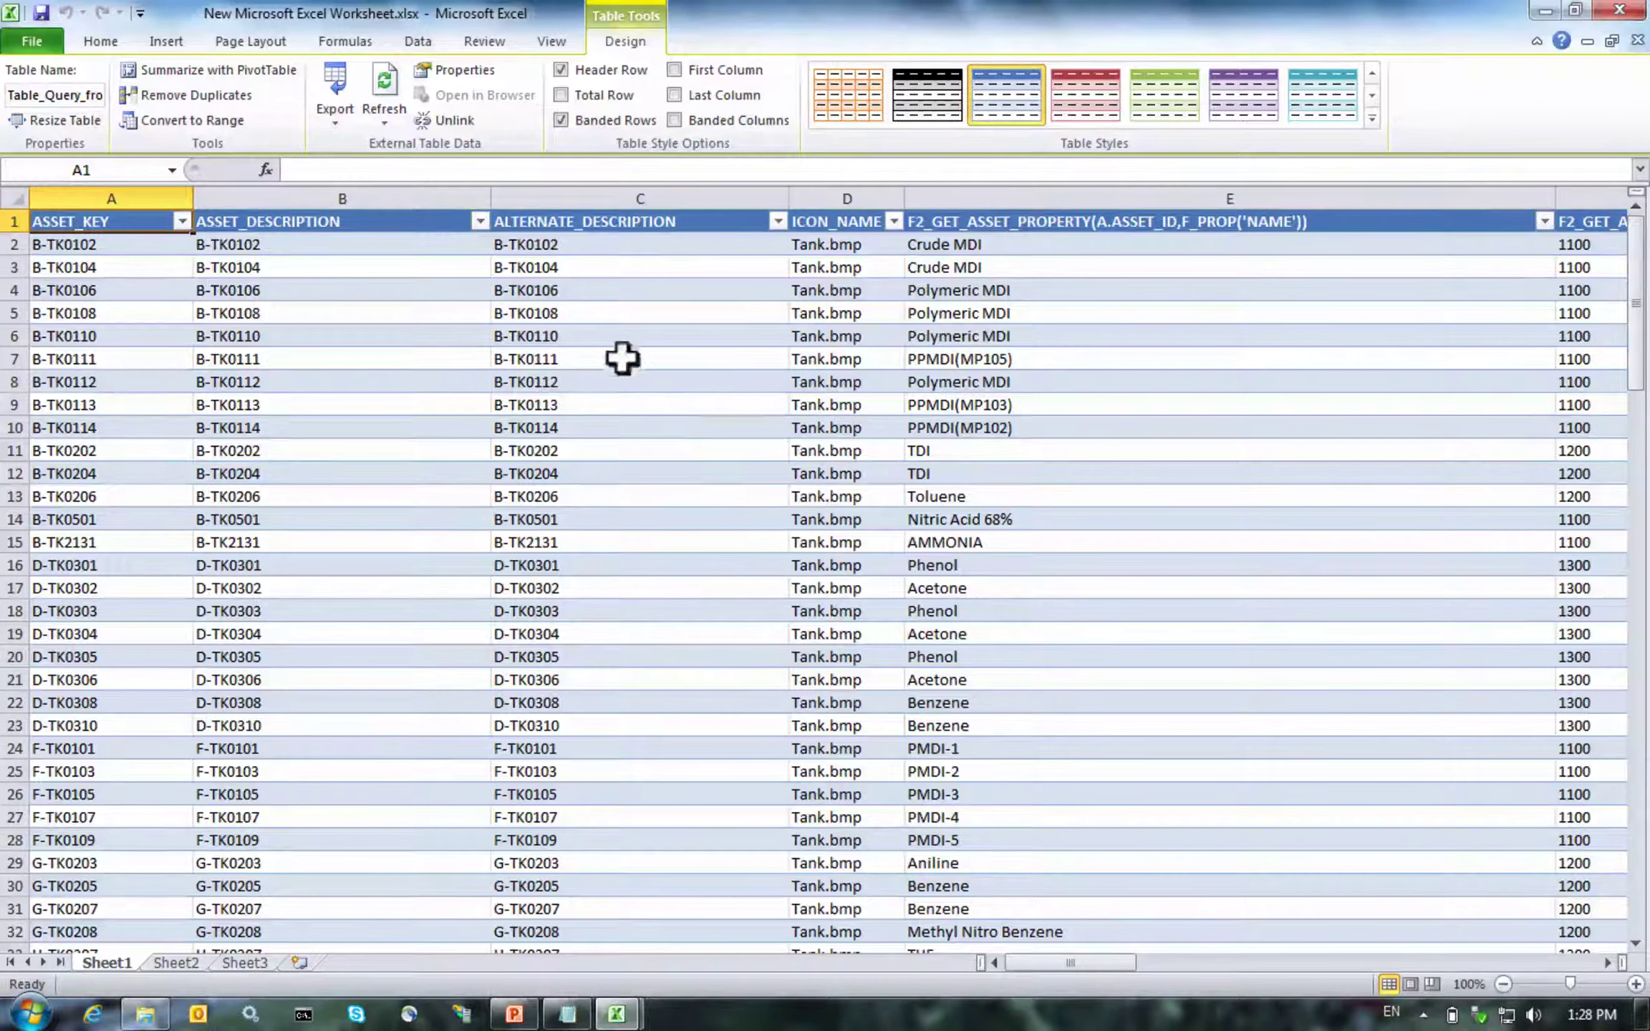
click(394, 48)
click(573, 114)
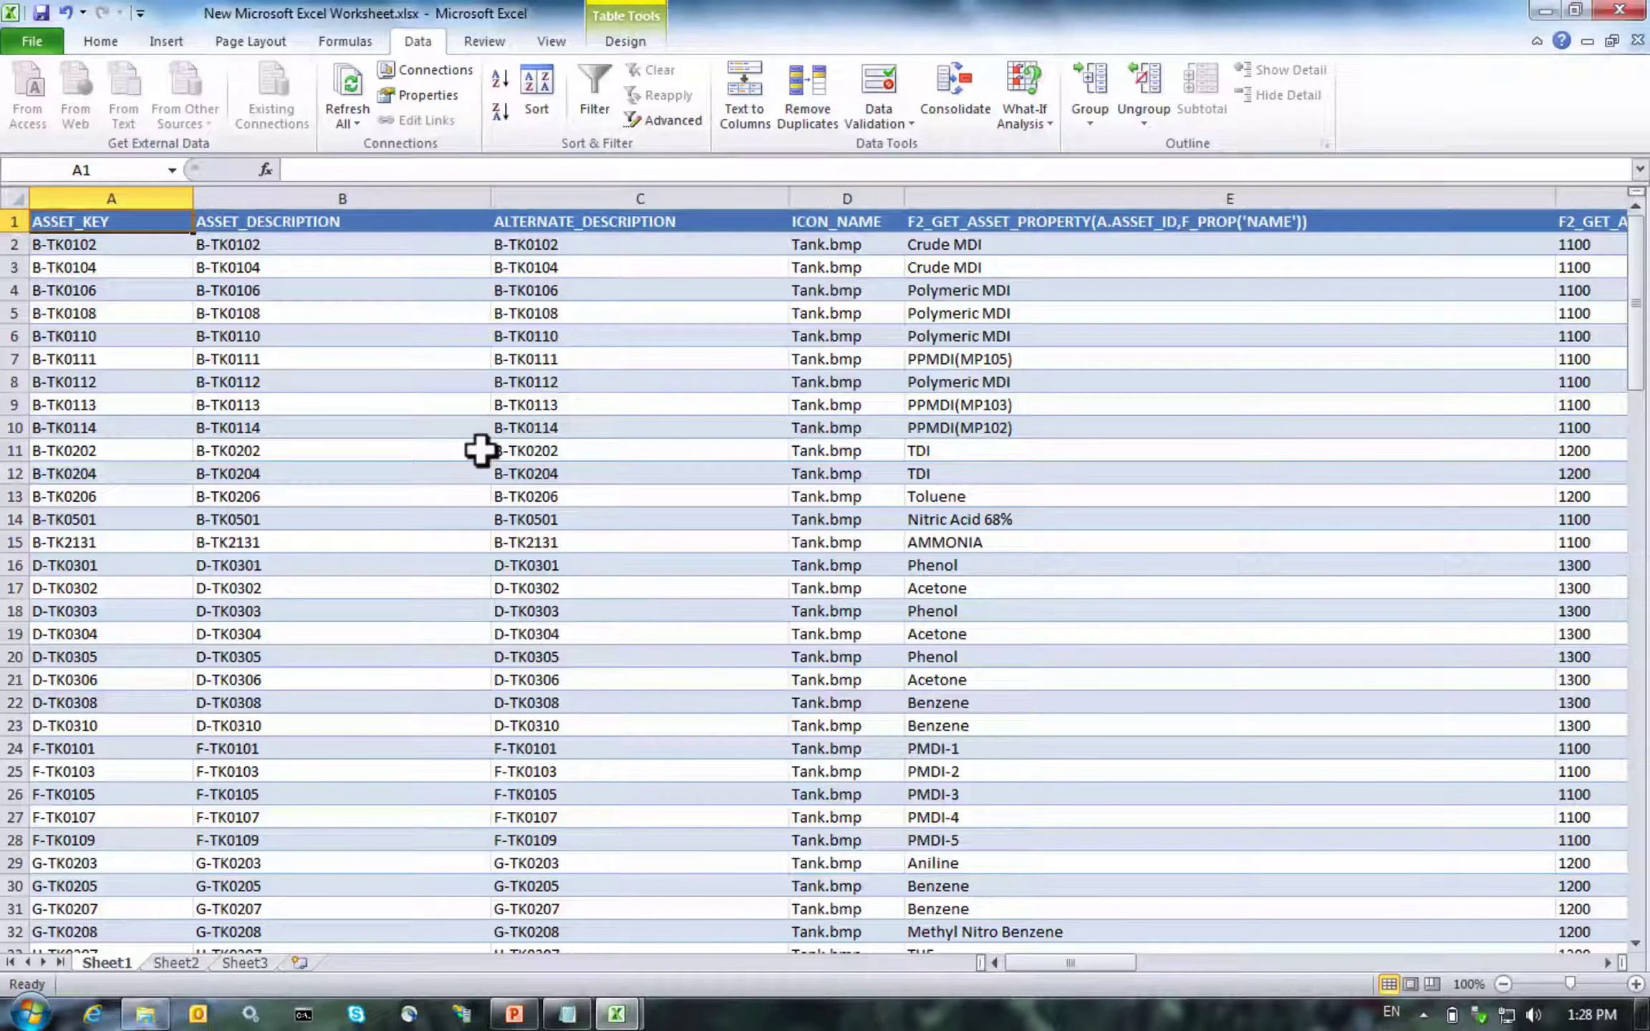
Copy Sheet1 into the Scenario3_StorageTank_Tag_General_Loading workbook
right_click(81, 959)
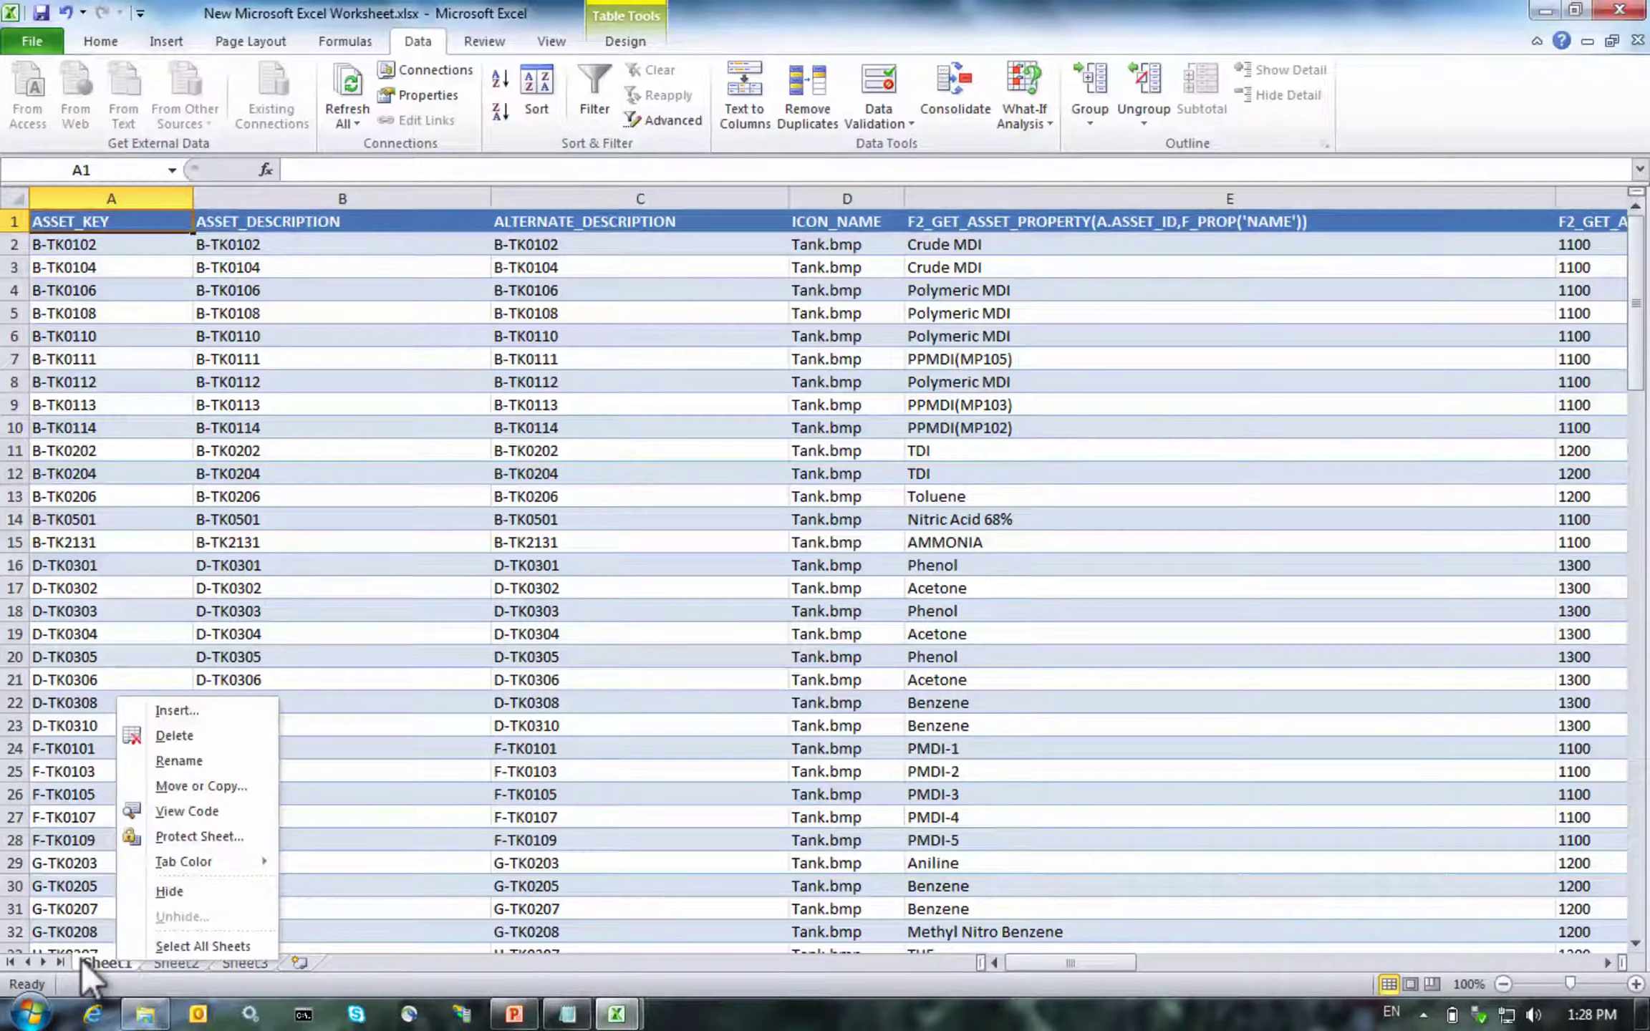
click(196, 785)
click(107, 868)
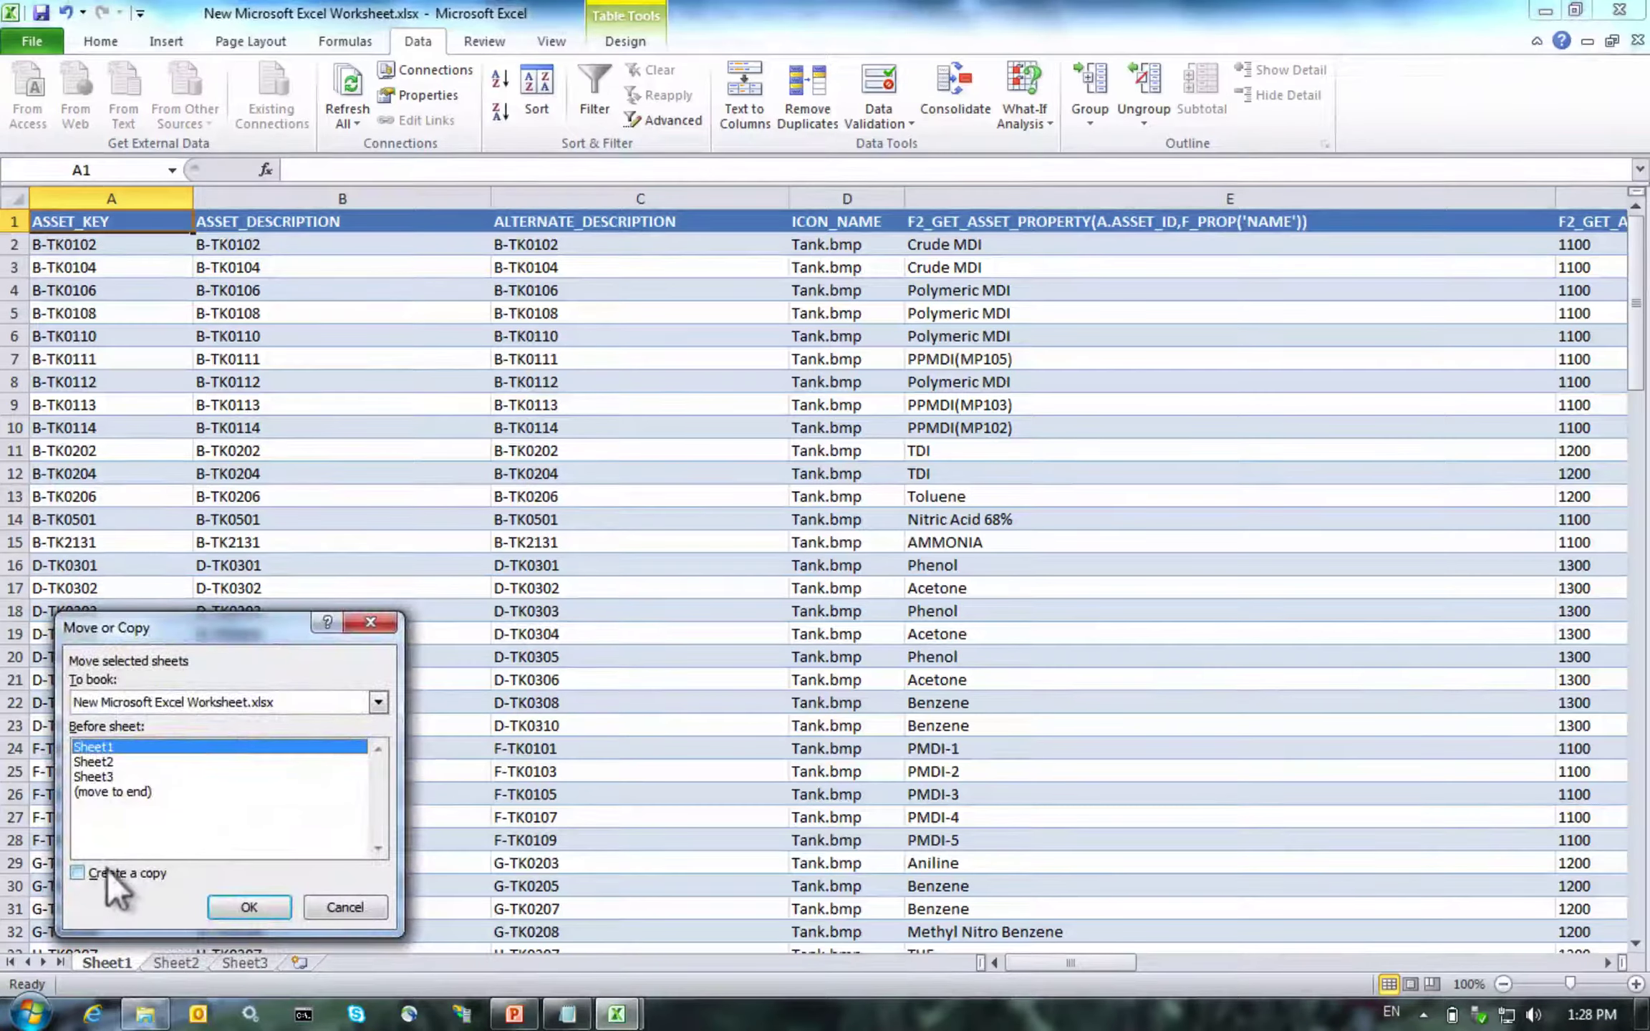
click(113, 705)
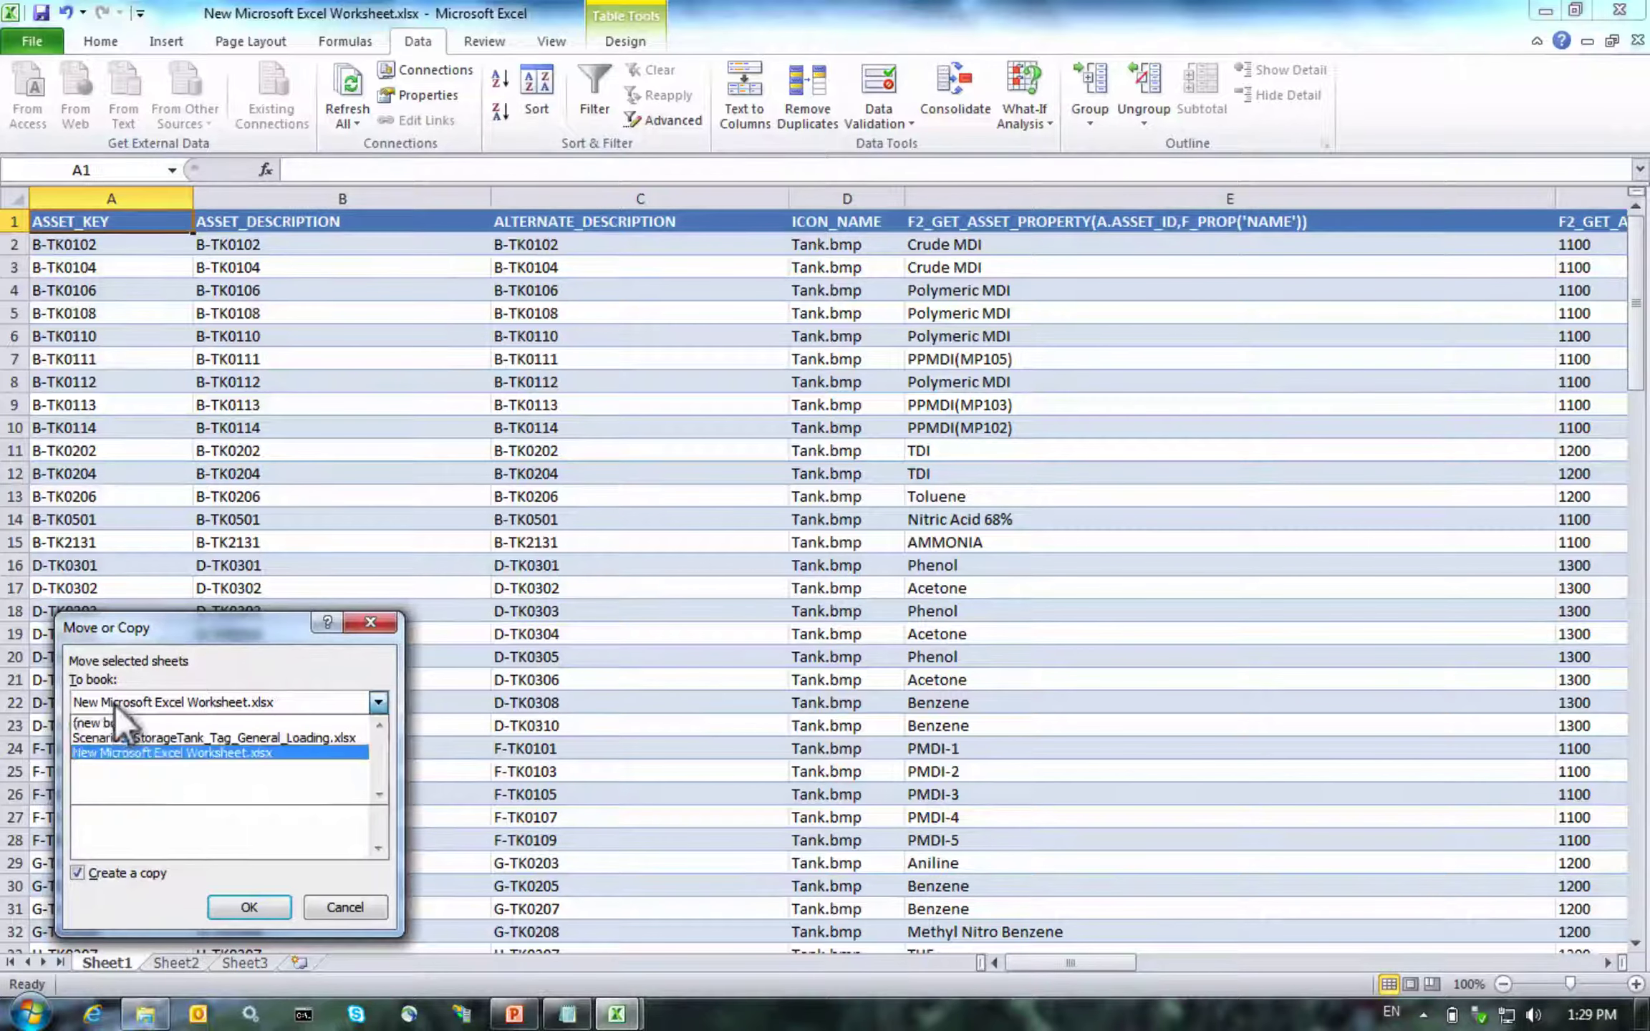
click(113, 728)
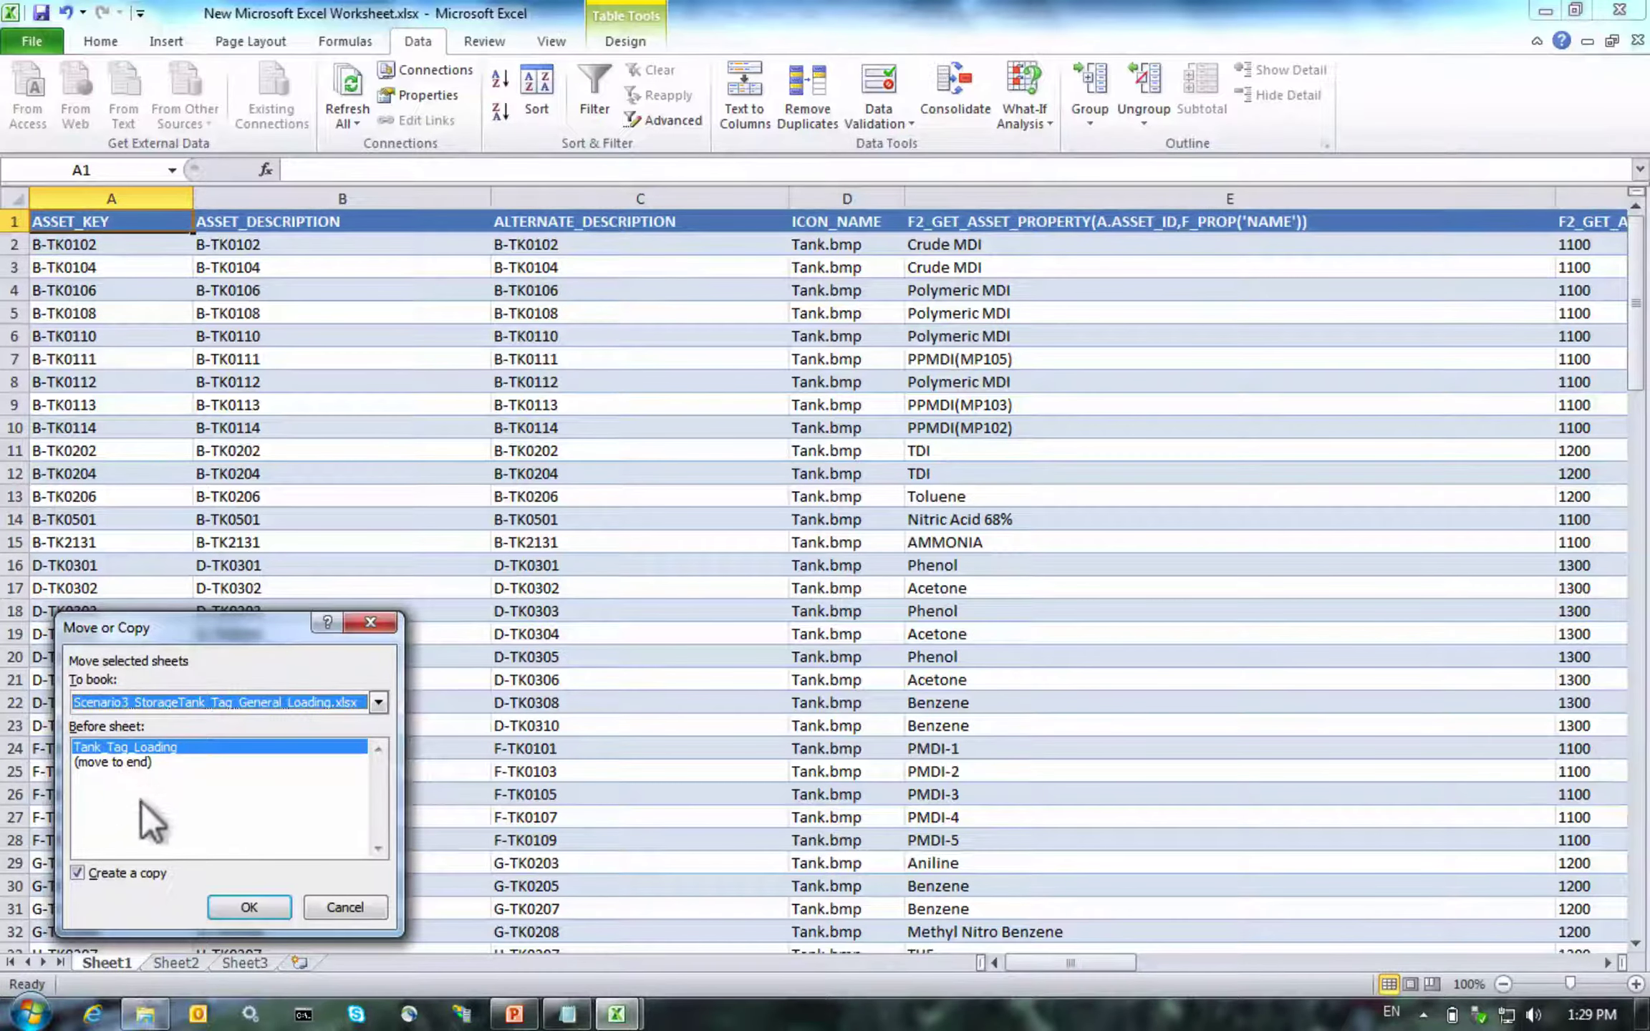
click(217, 901)
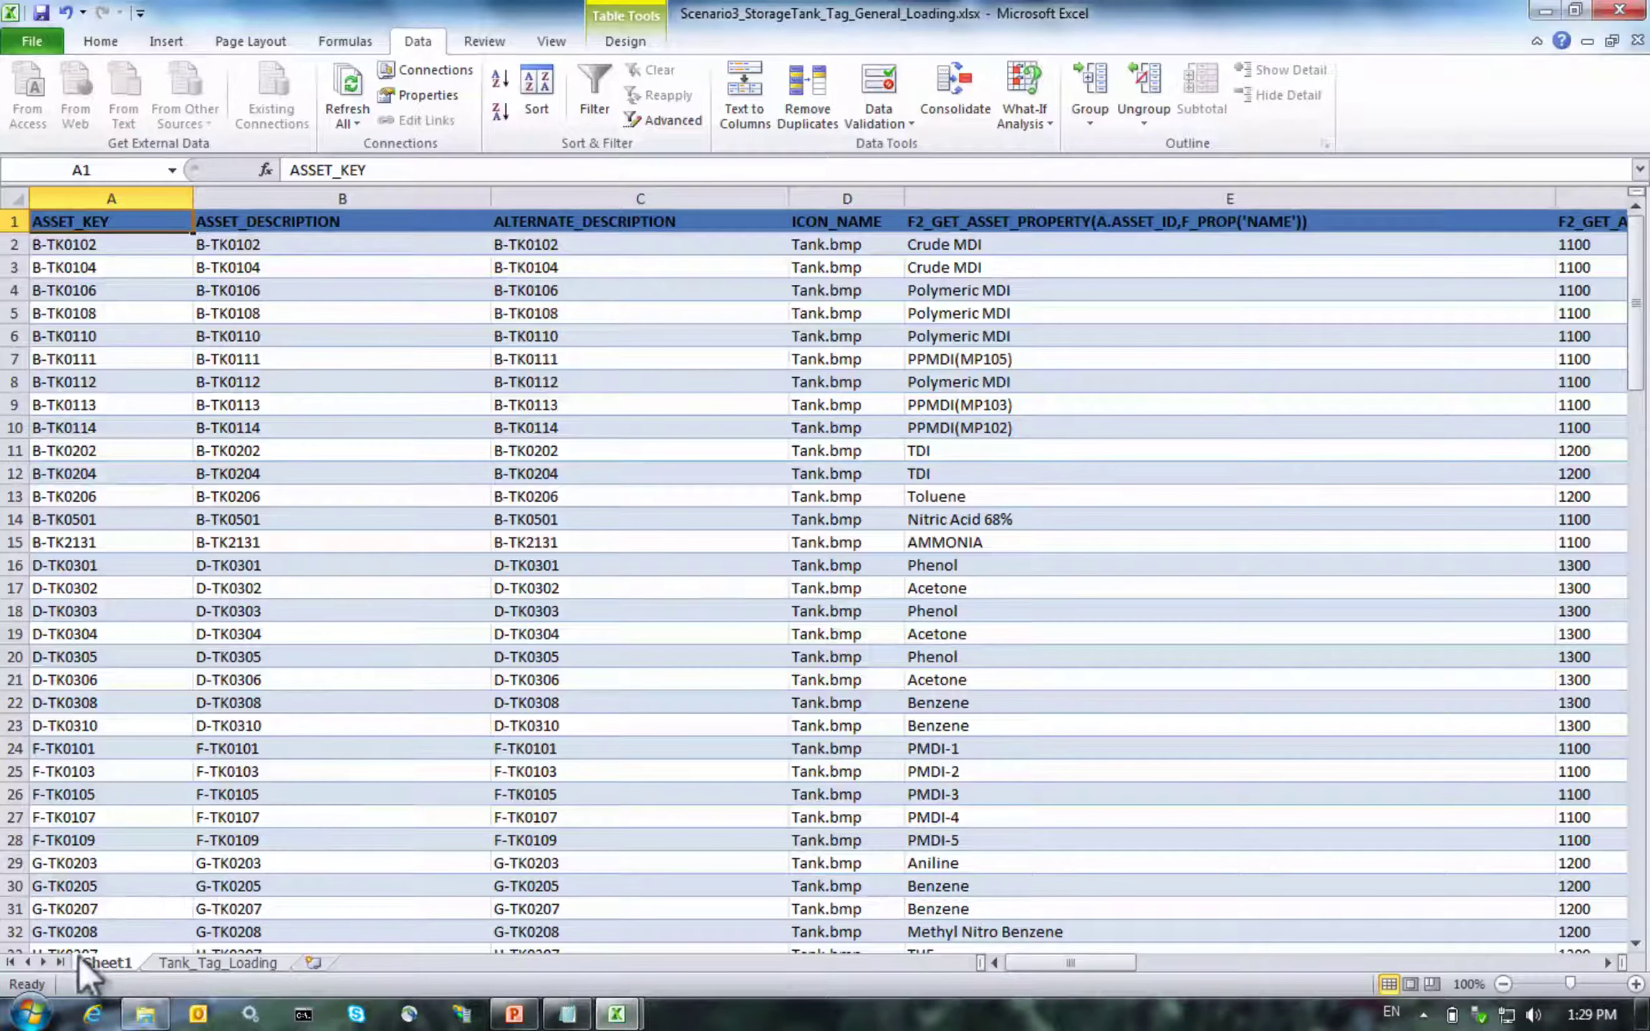
Rename the copied sheet to Extracted_Tank_Tag
double_click(108, 963)
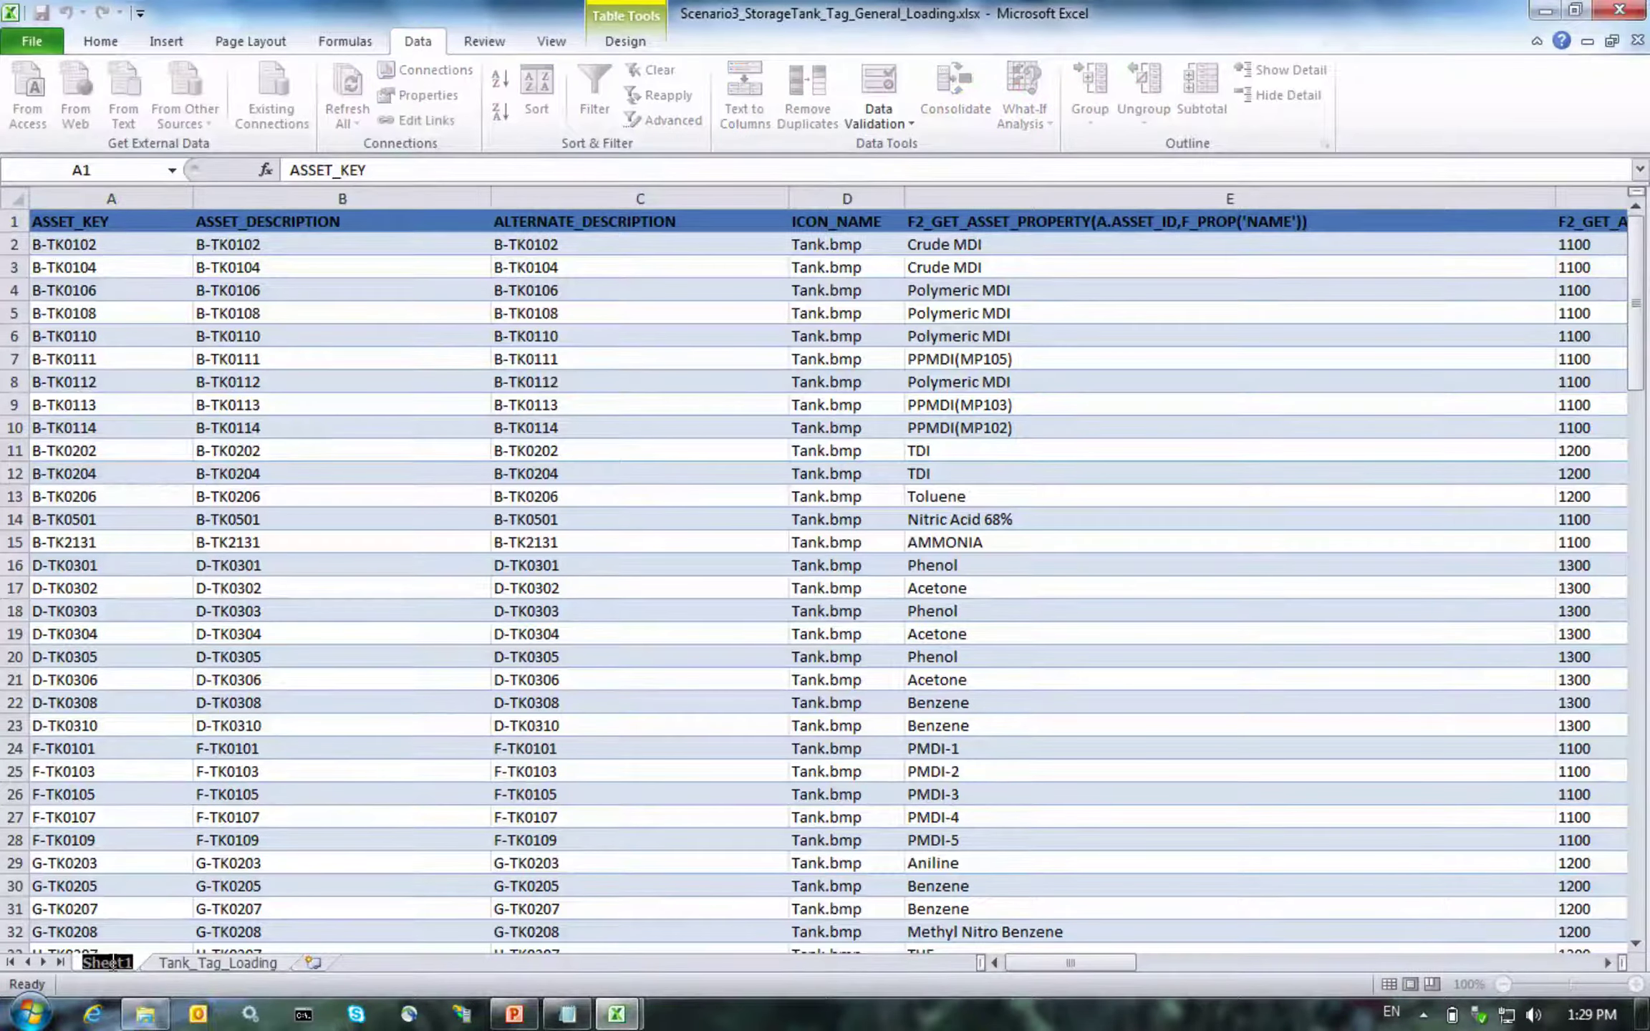
text(Extr)
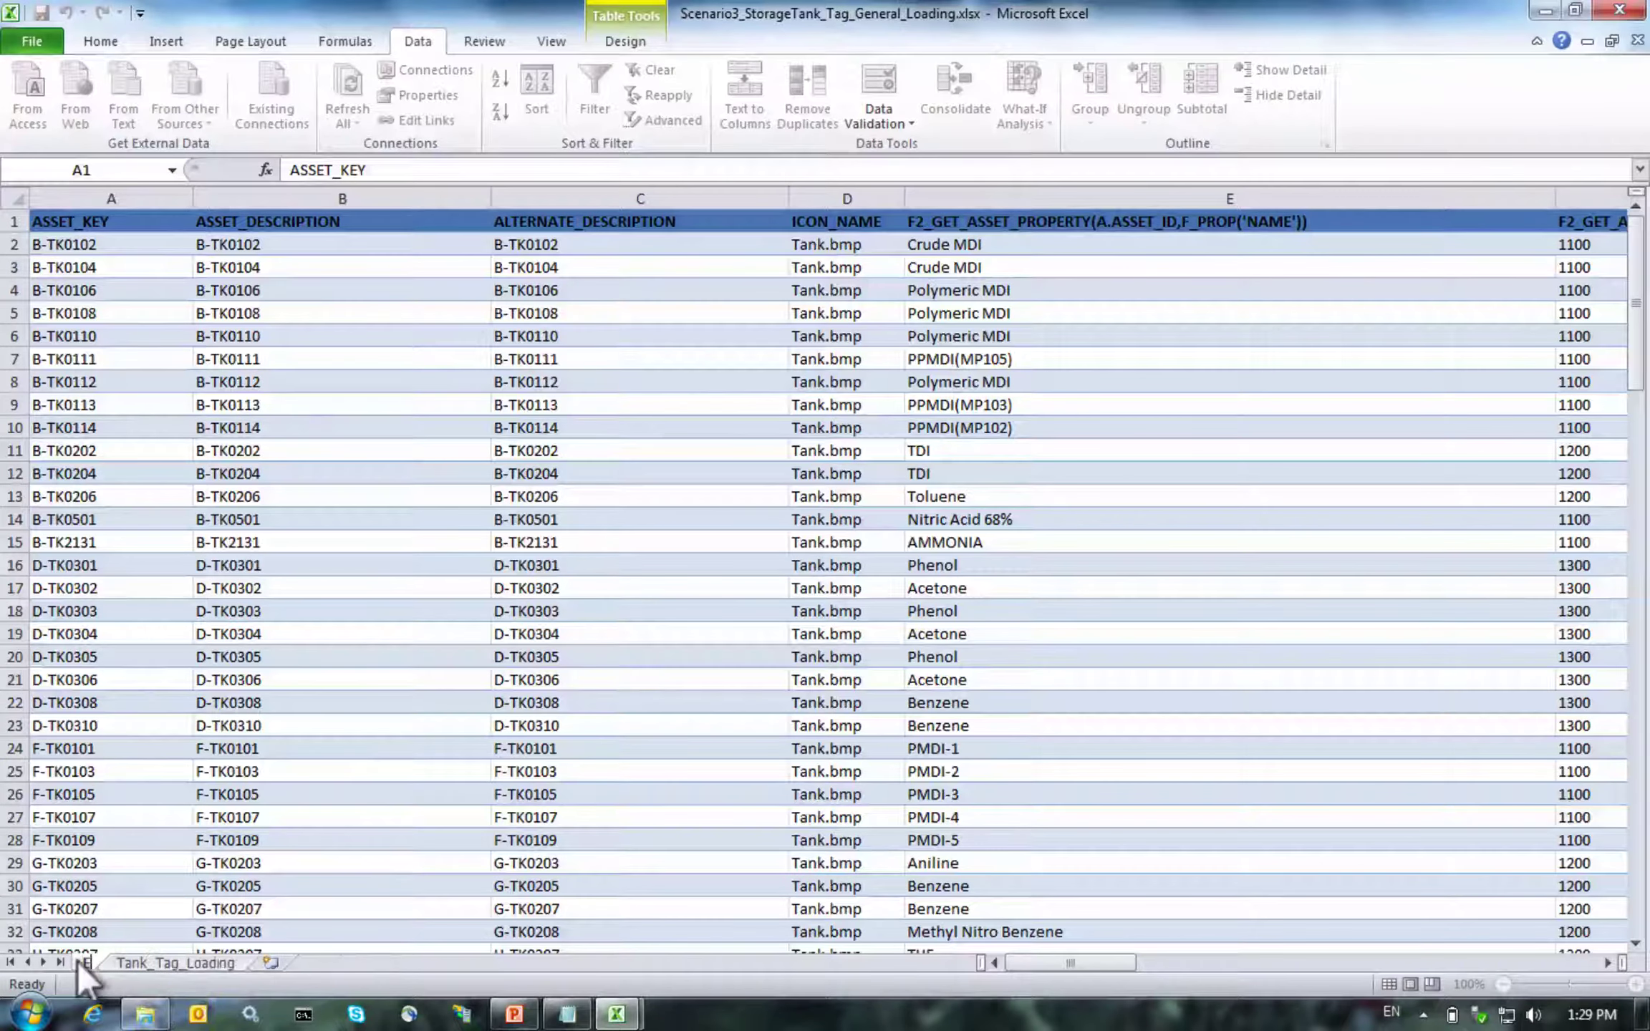
text(acted )
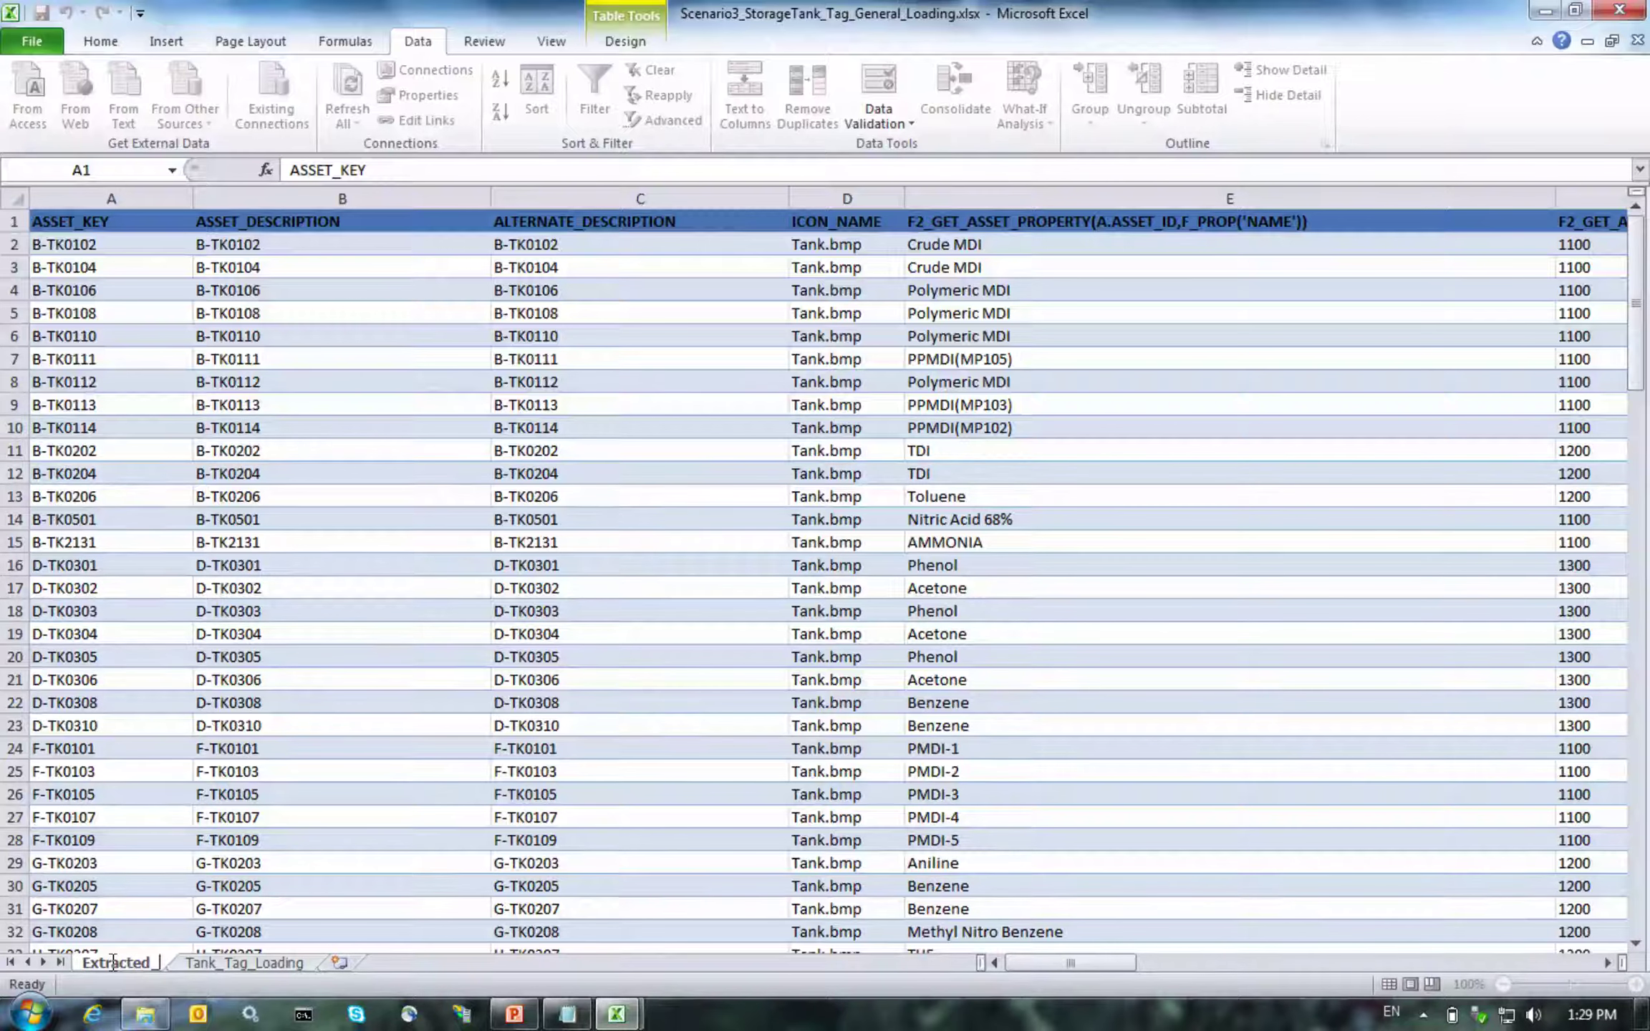
text(Tank_T)
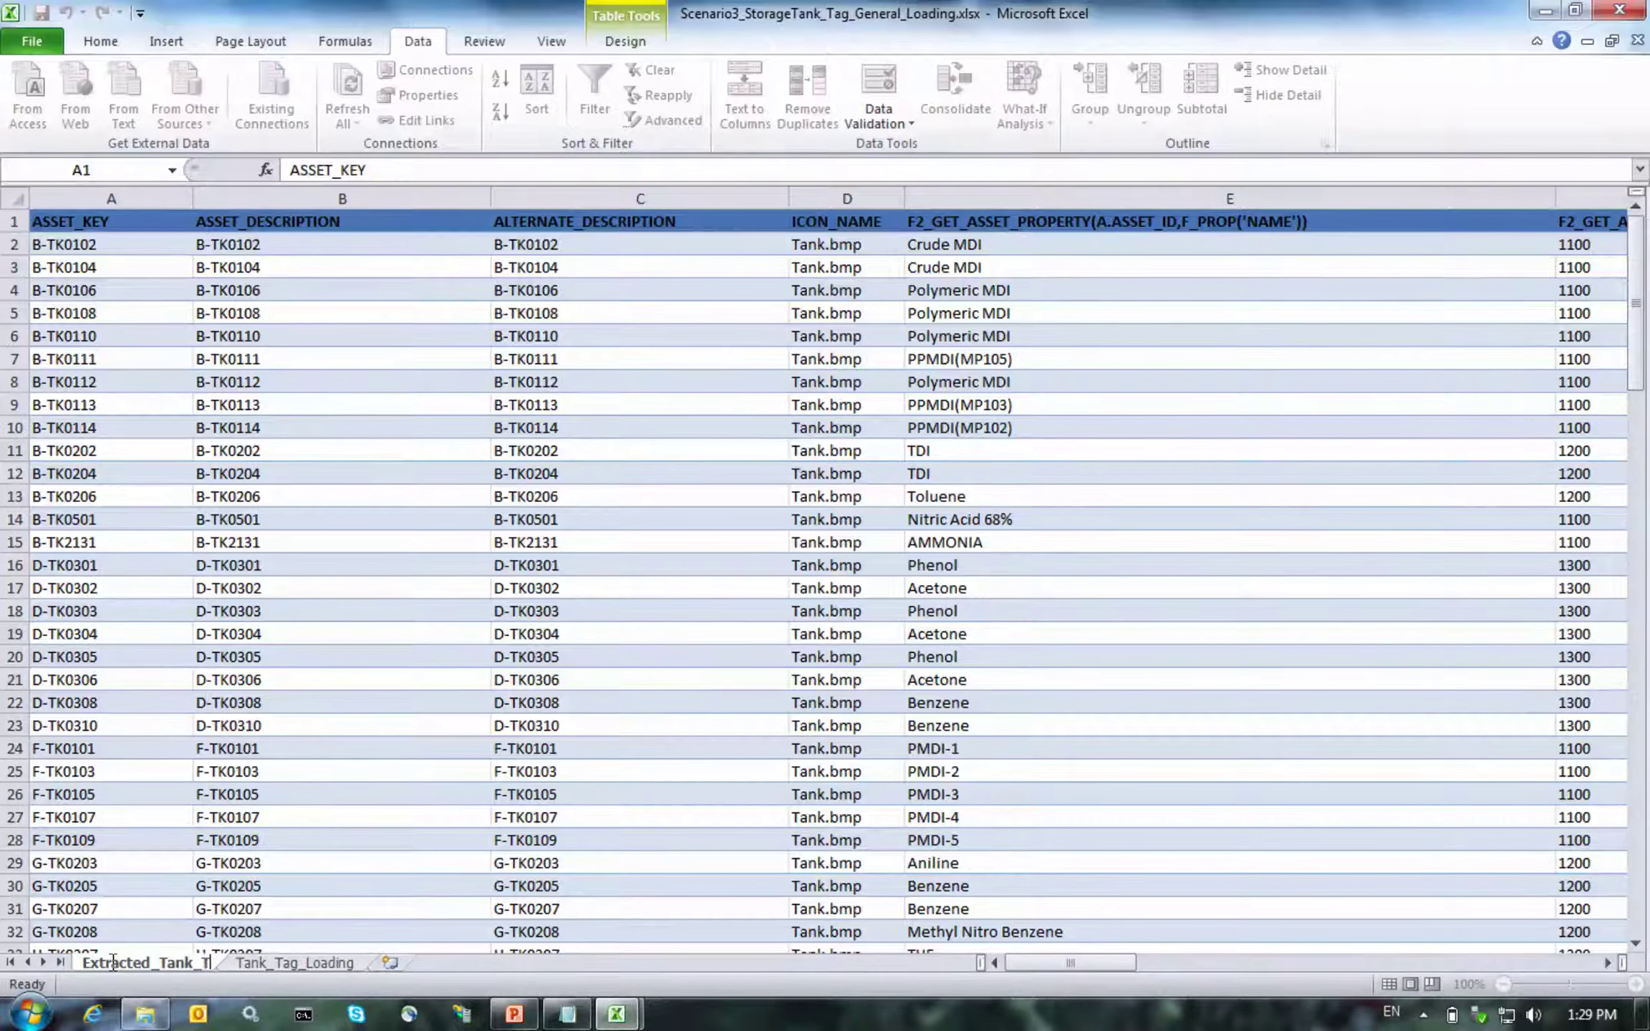
text(ag)
click(315, 860)
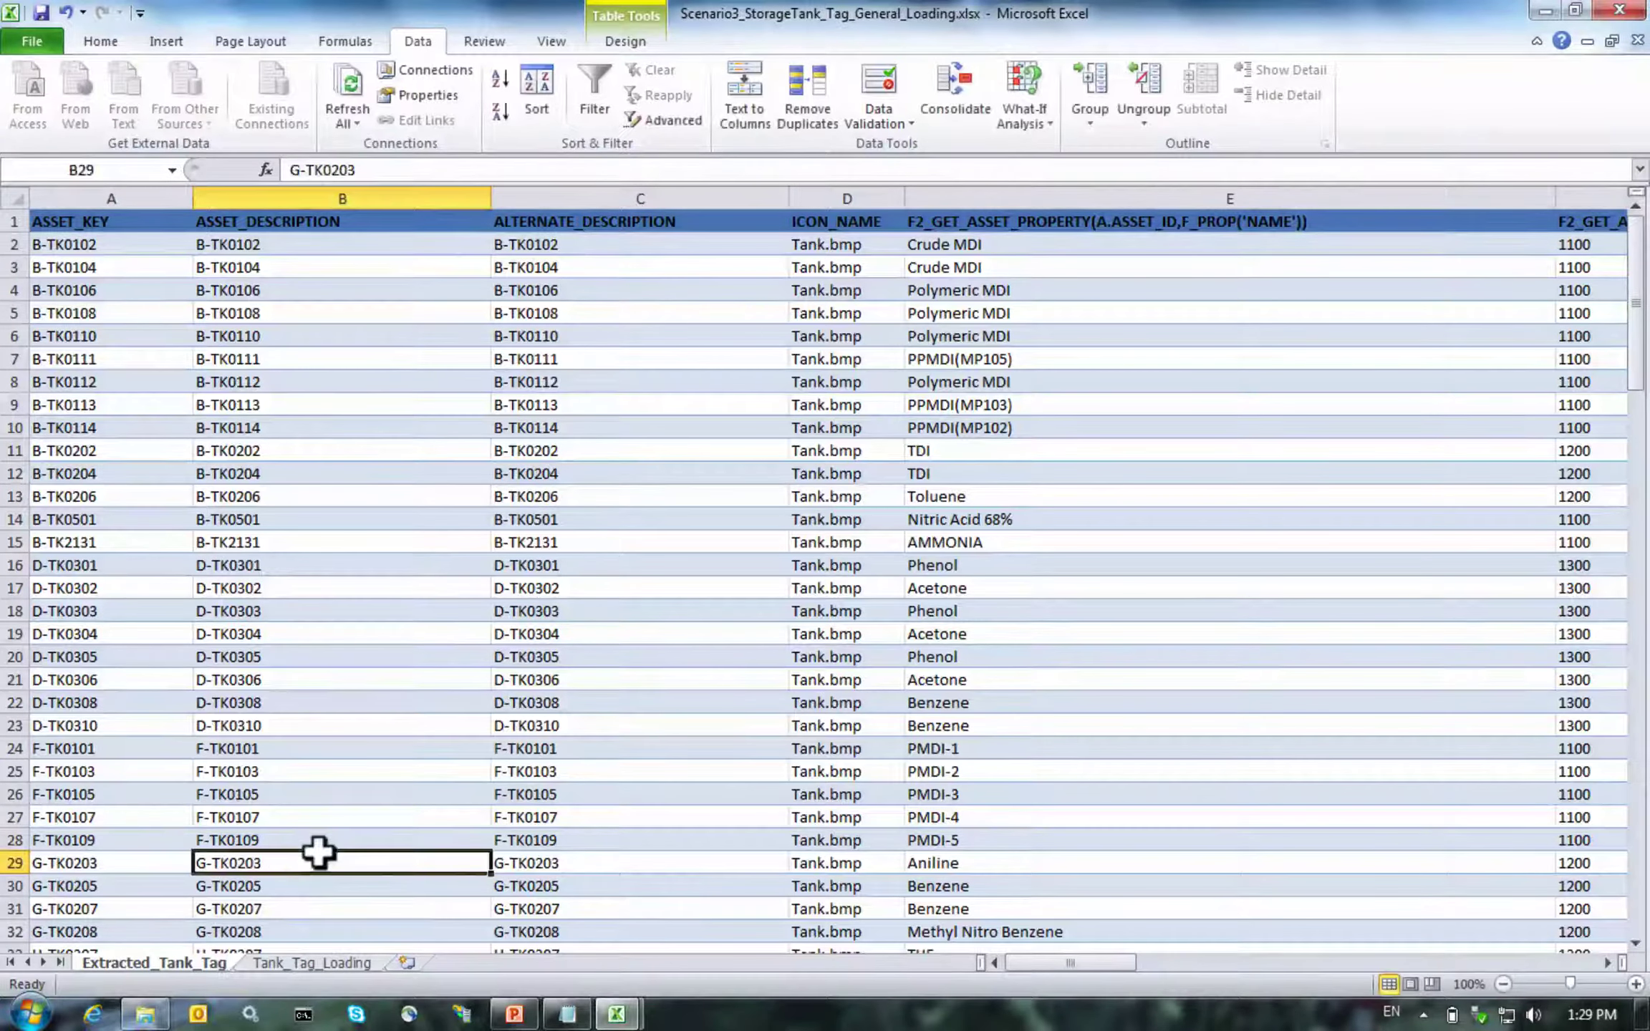
Close the scratch workbook without saving, compare the sheets, and end on Tank_Tag_Loading
mouse_move(616, 1013)
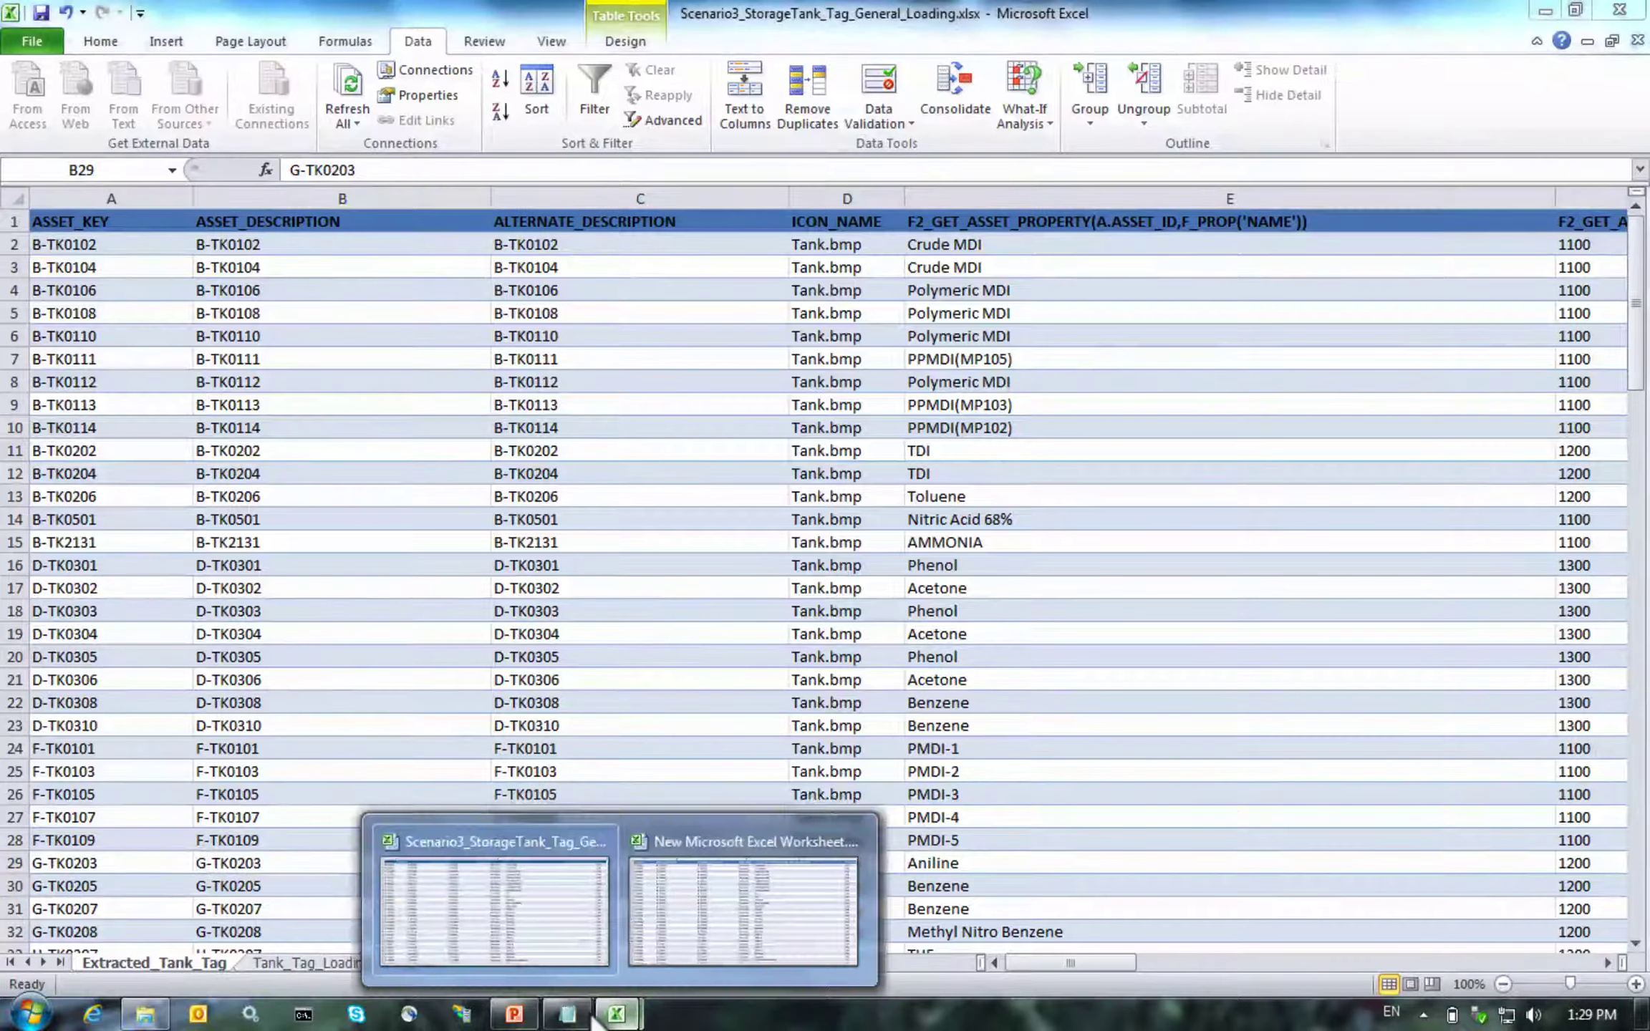
middle_click(817, 835)
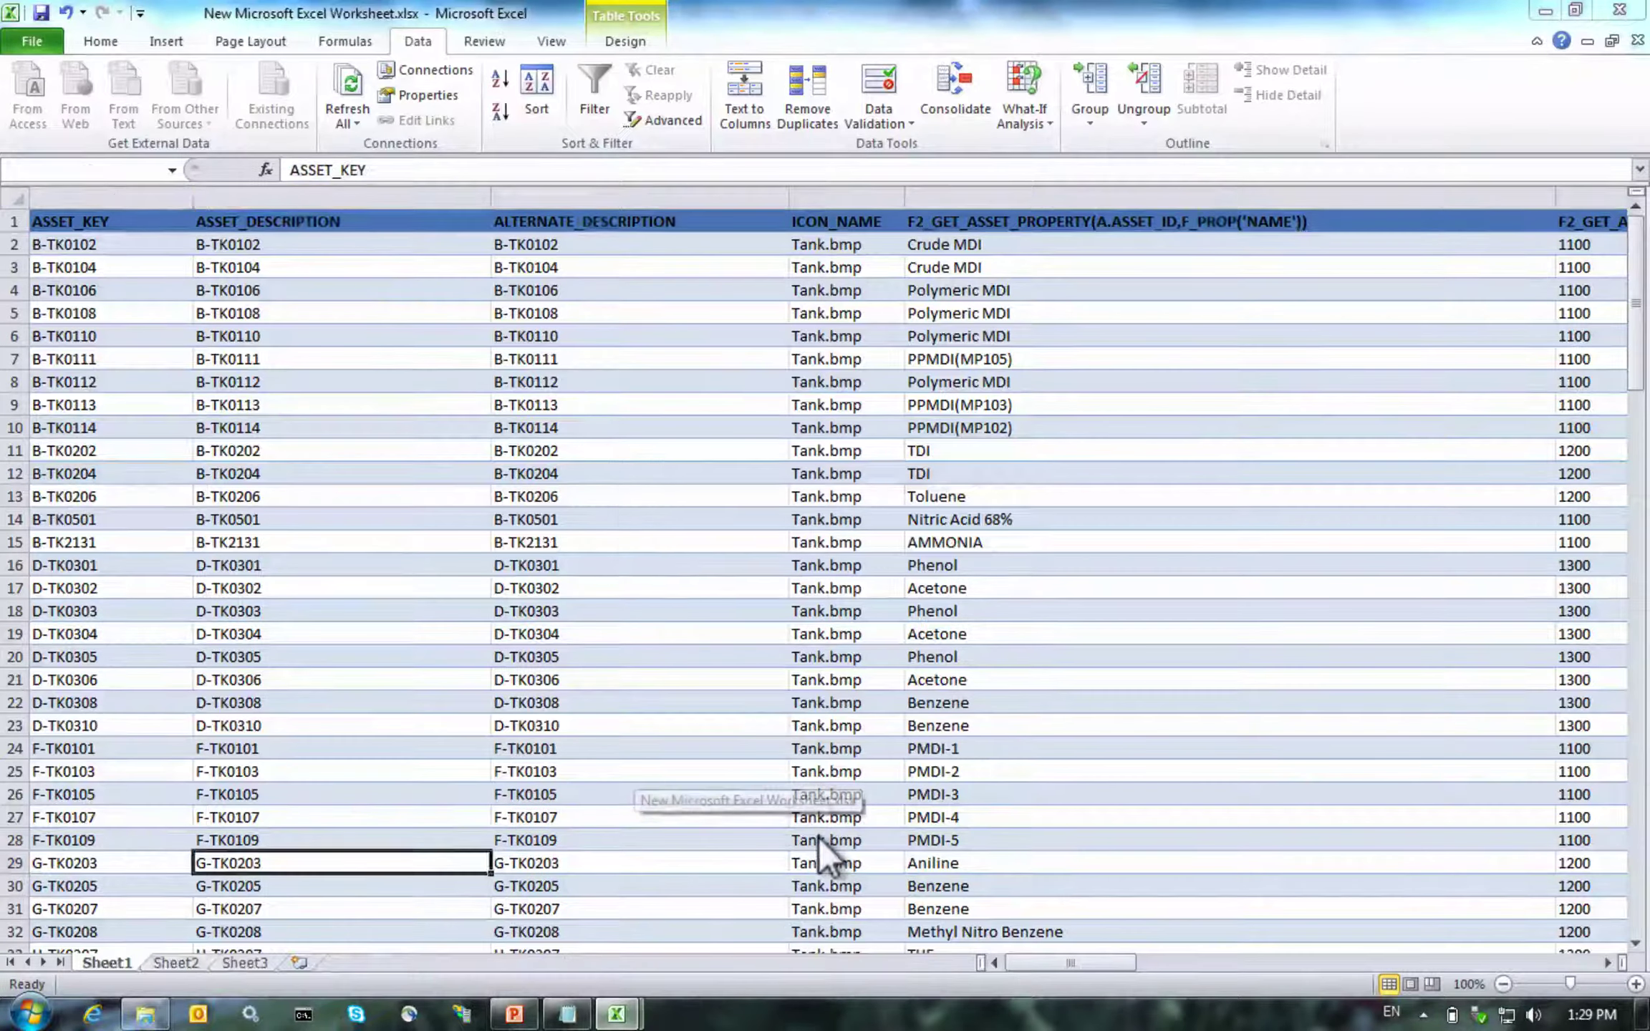
click(824, 538)
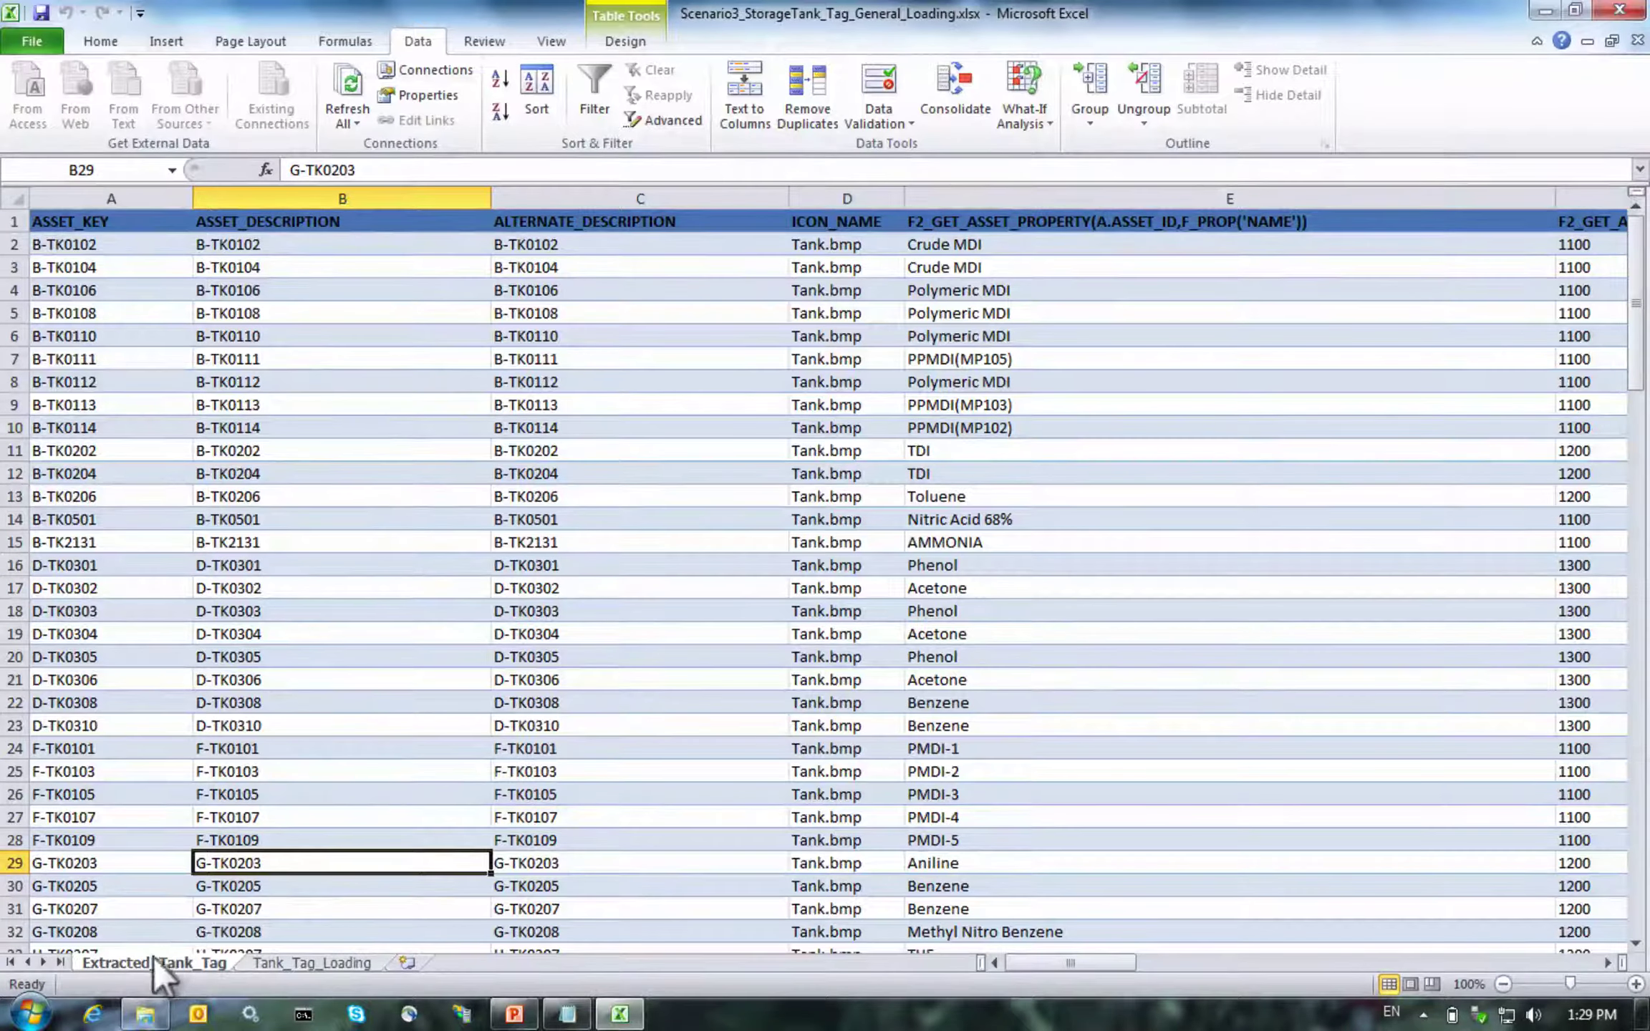
click(262, 963)
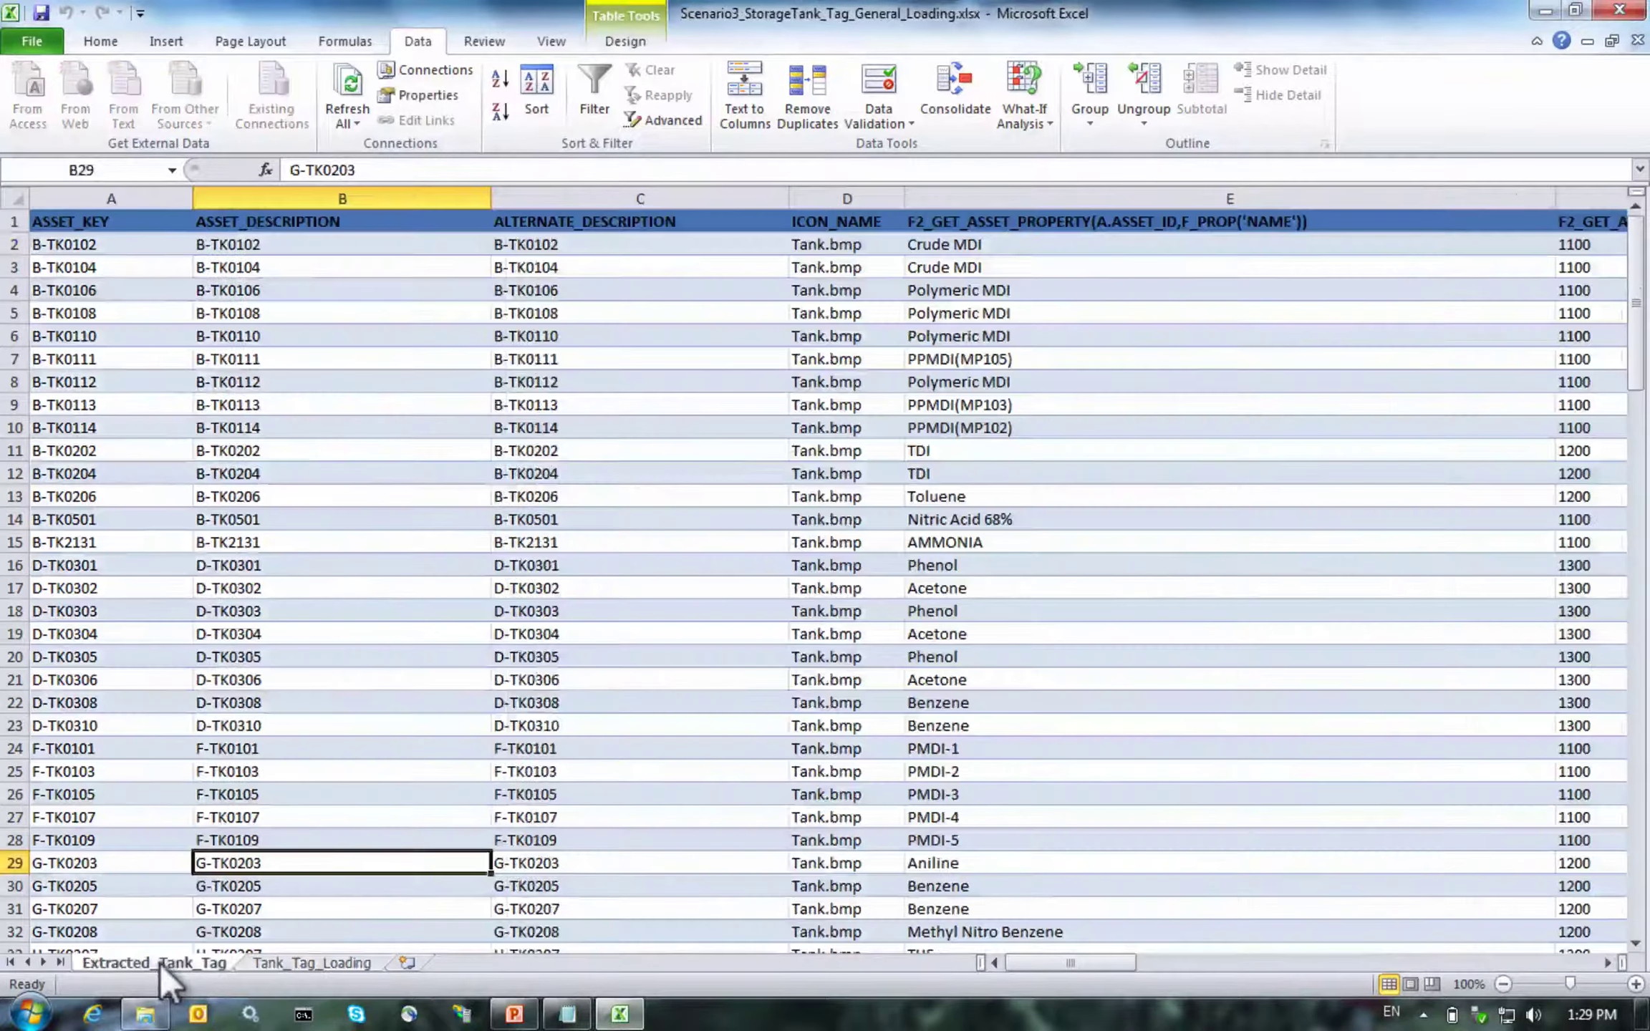
click(158, 963)
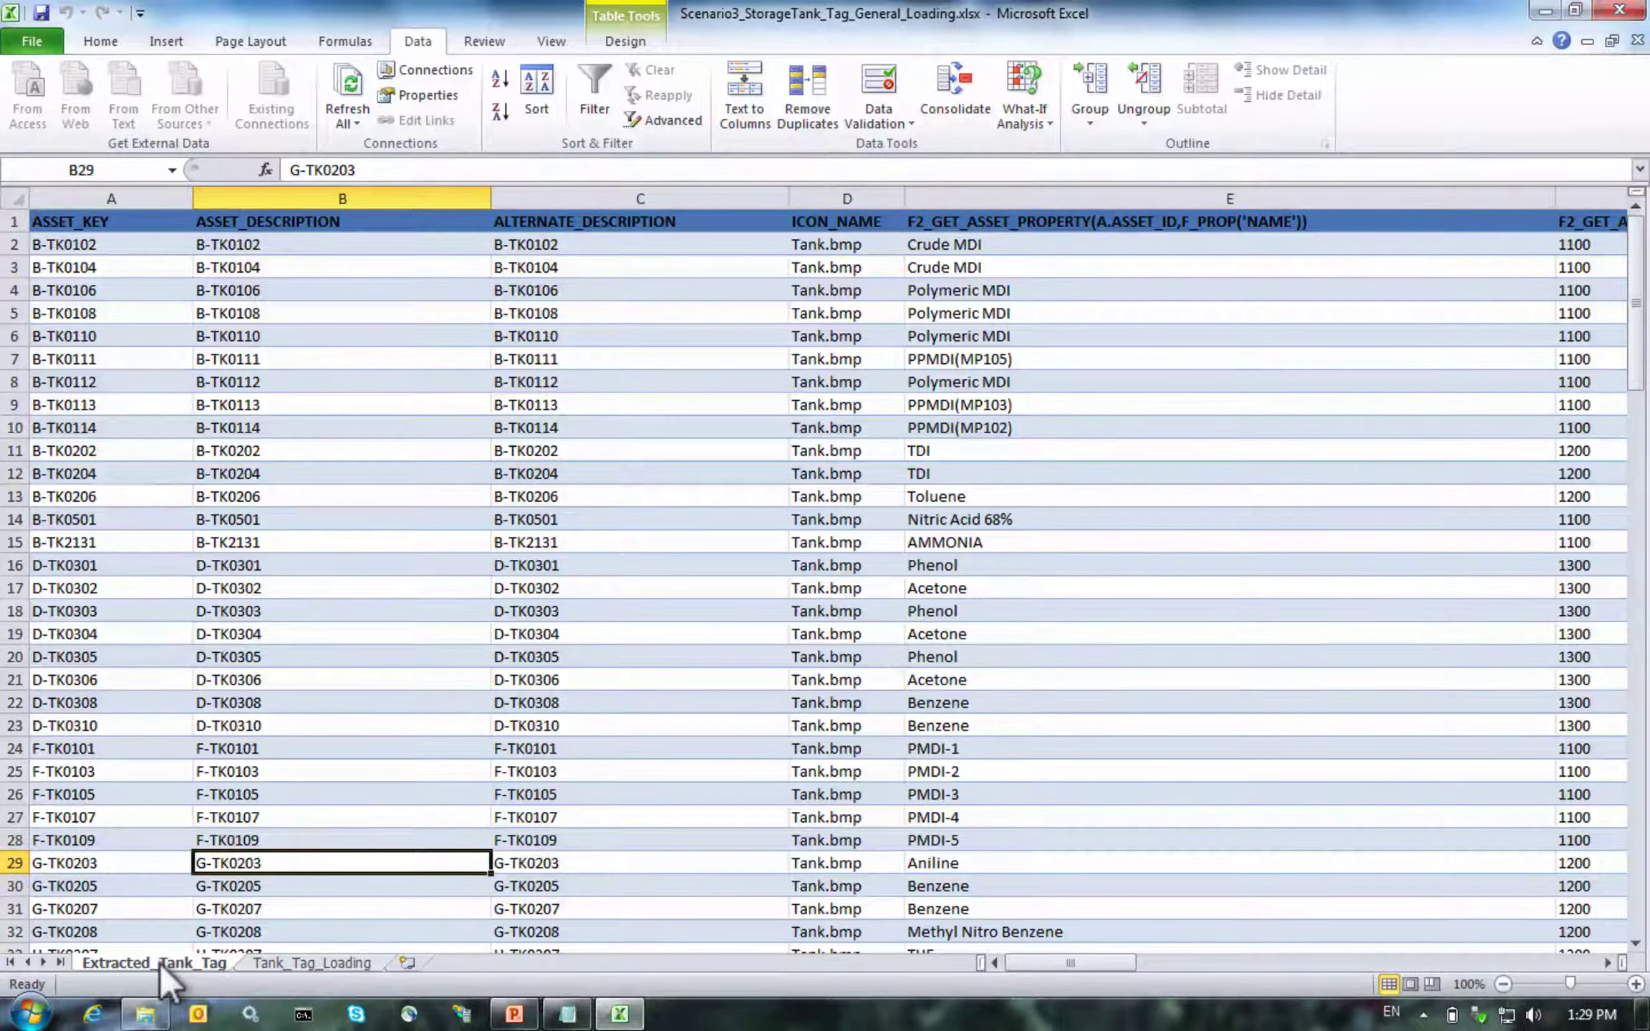
click(311, 963)
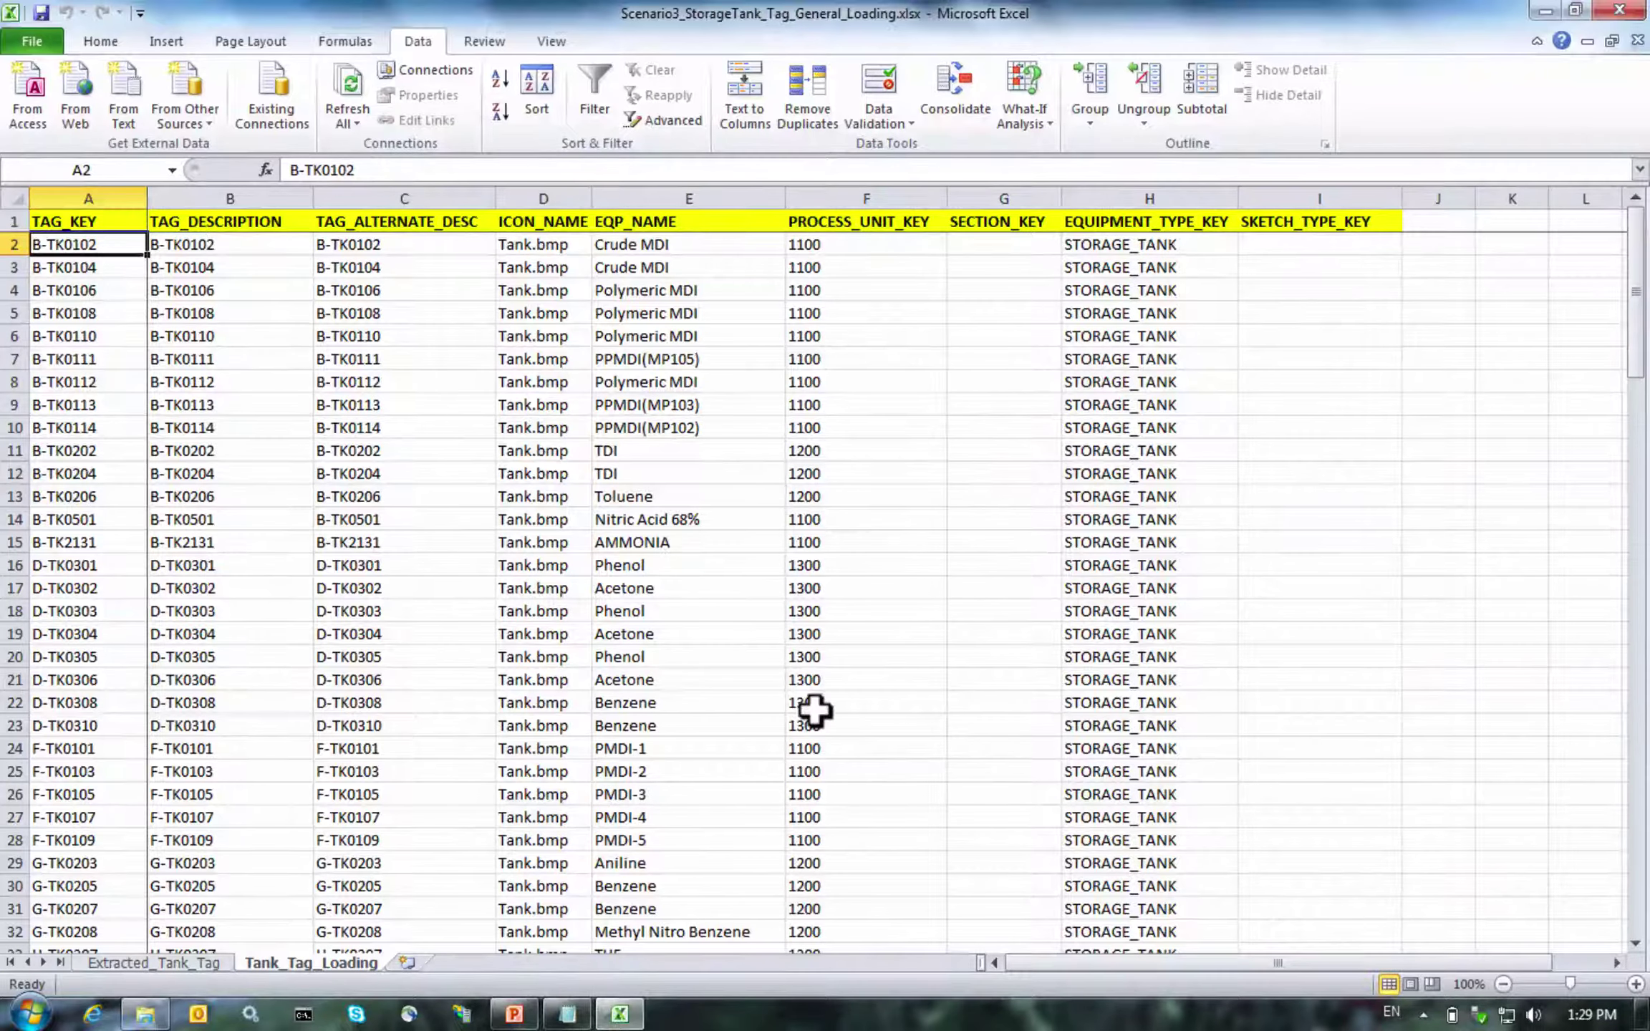
Find the first empty column beside the table in row 2, then close the Notepad SQL query
key(Right)
key(Right)
key(Right)
key(Right)
key(Right)
key(Right)
key(Right)
key(Right)
key(Right)
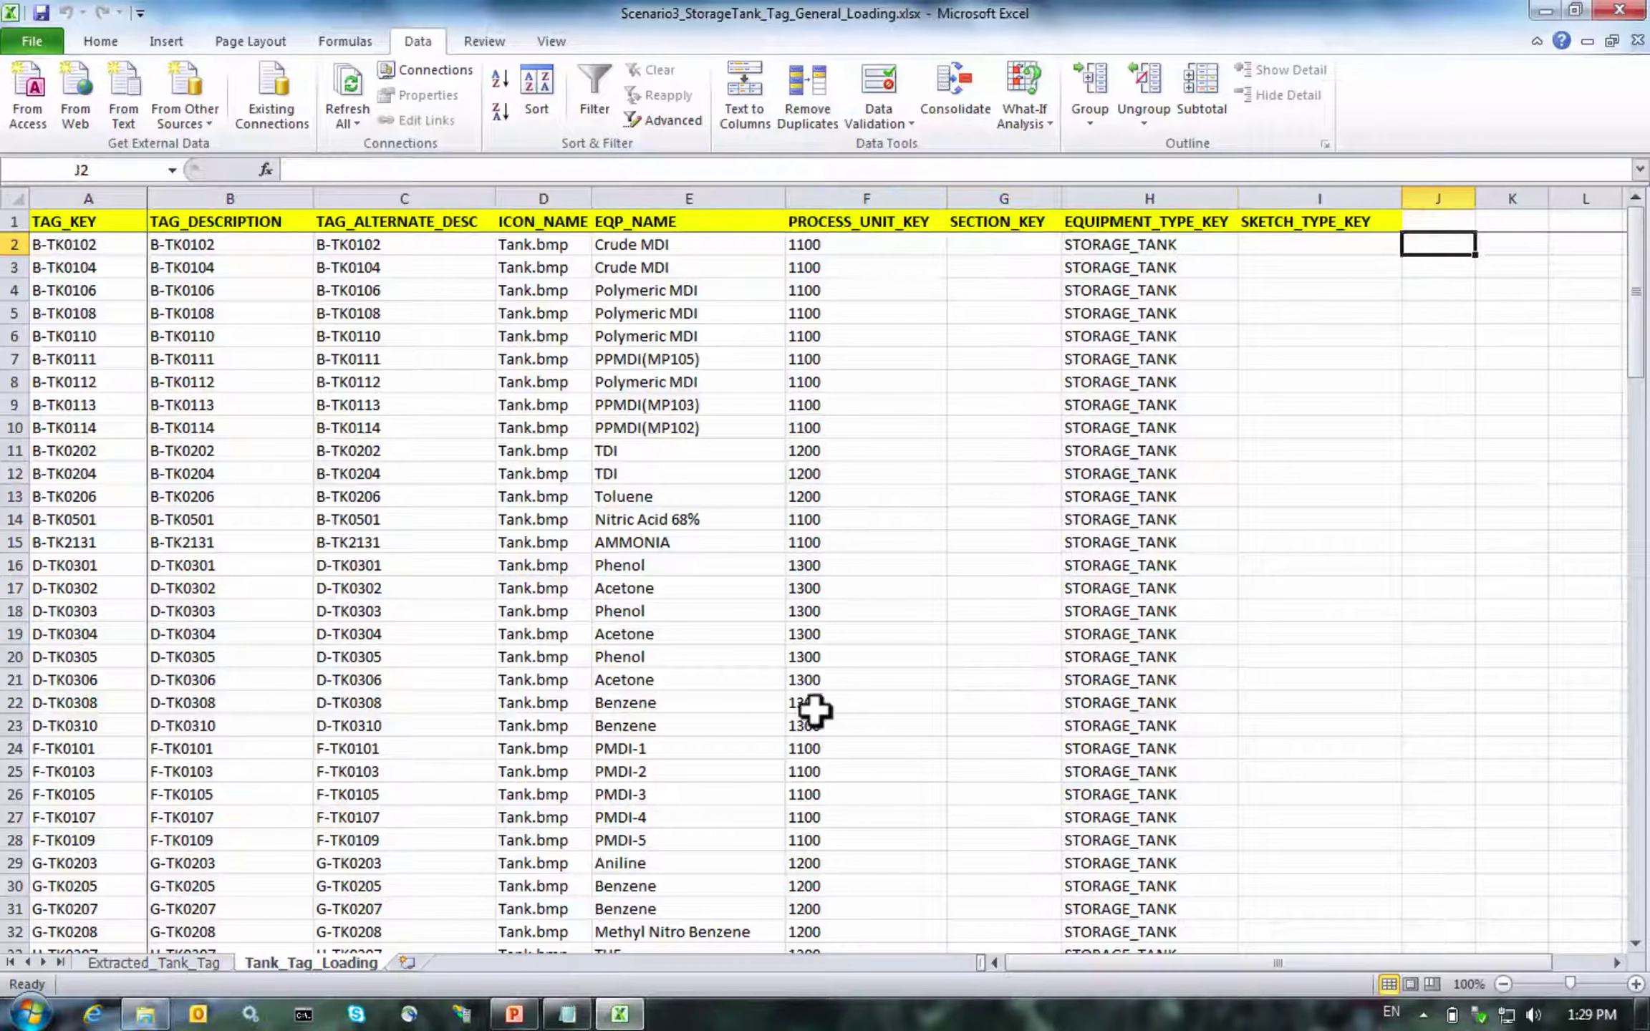
key(Right)
key(Left)
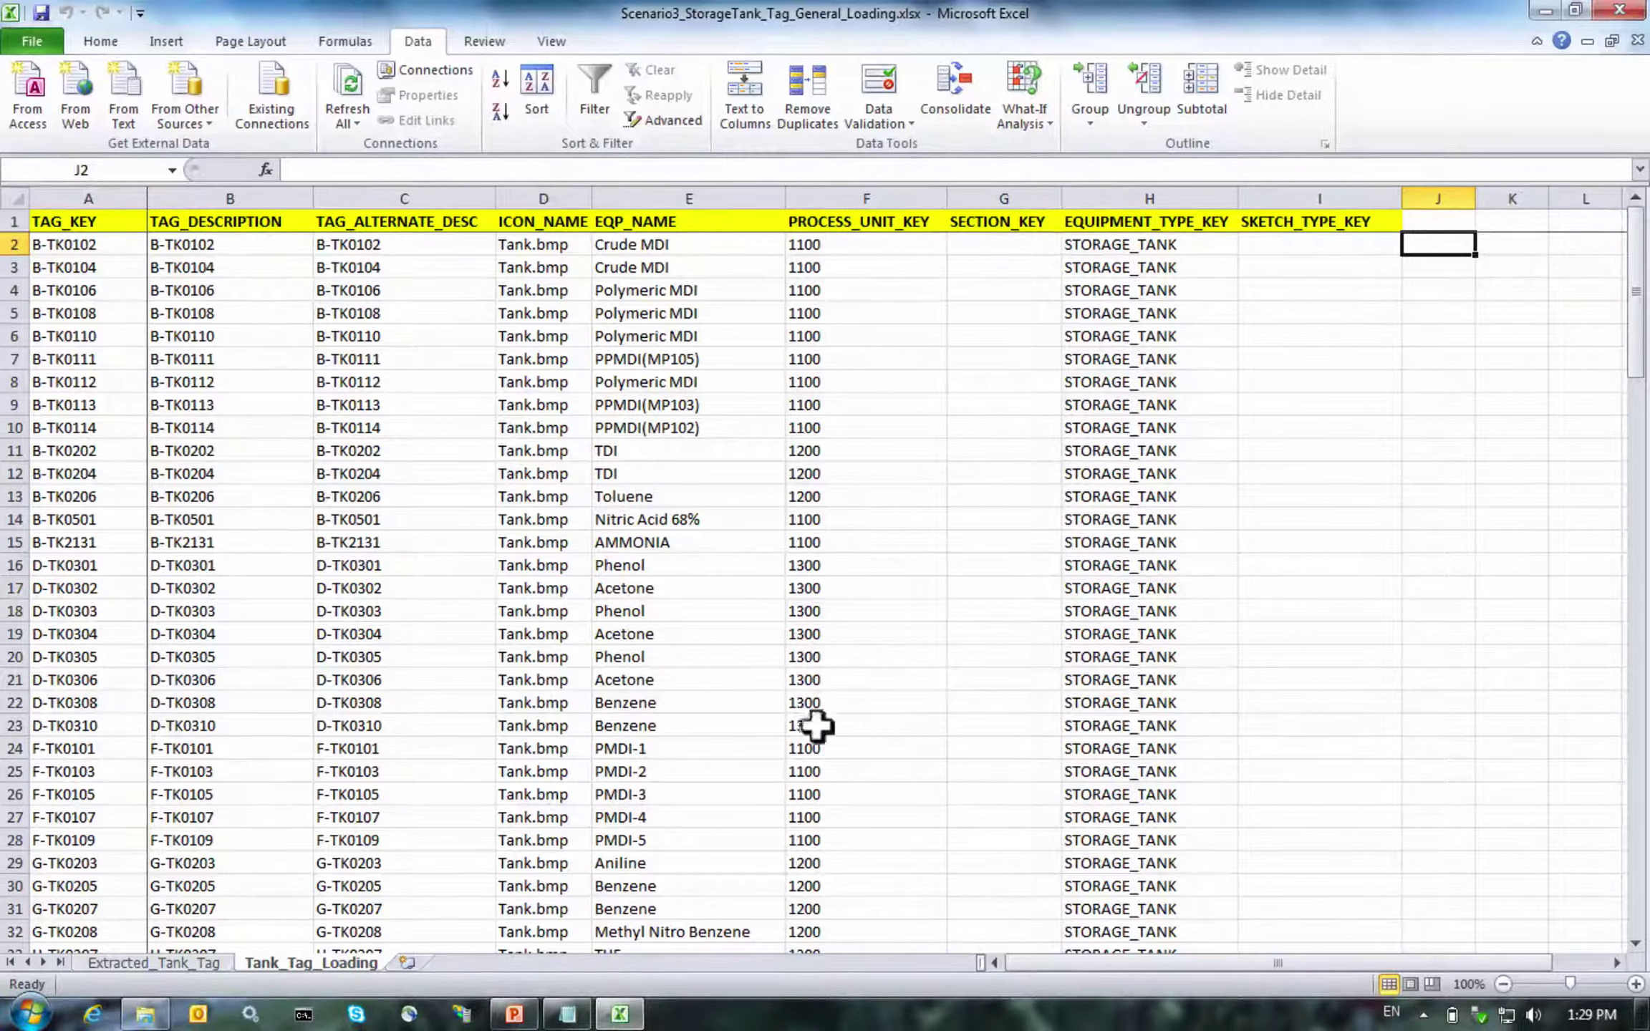
click(546, 1012)
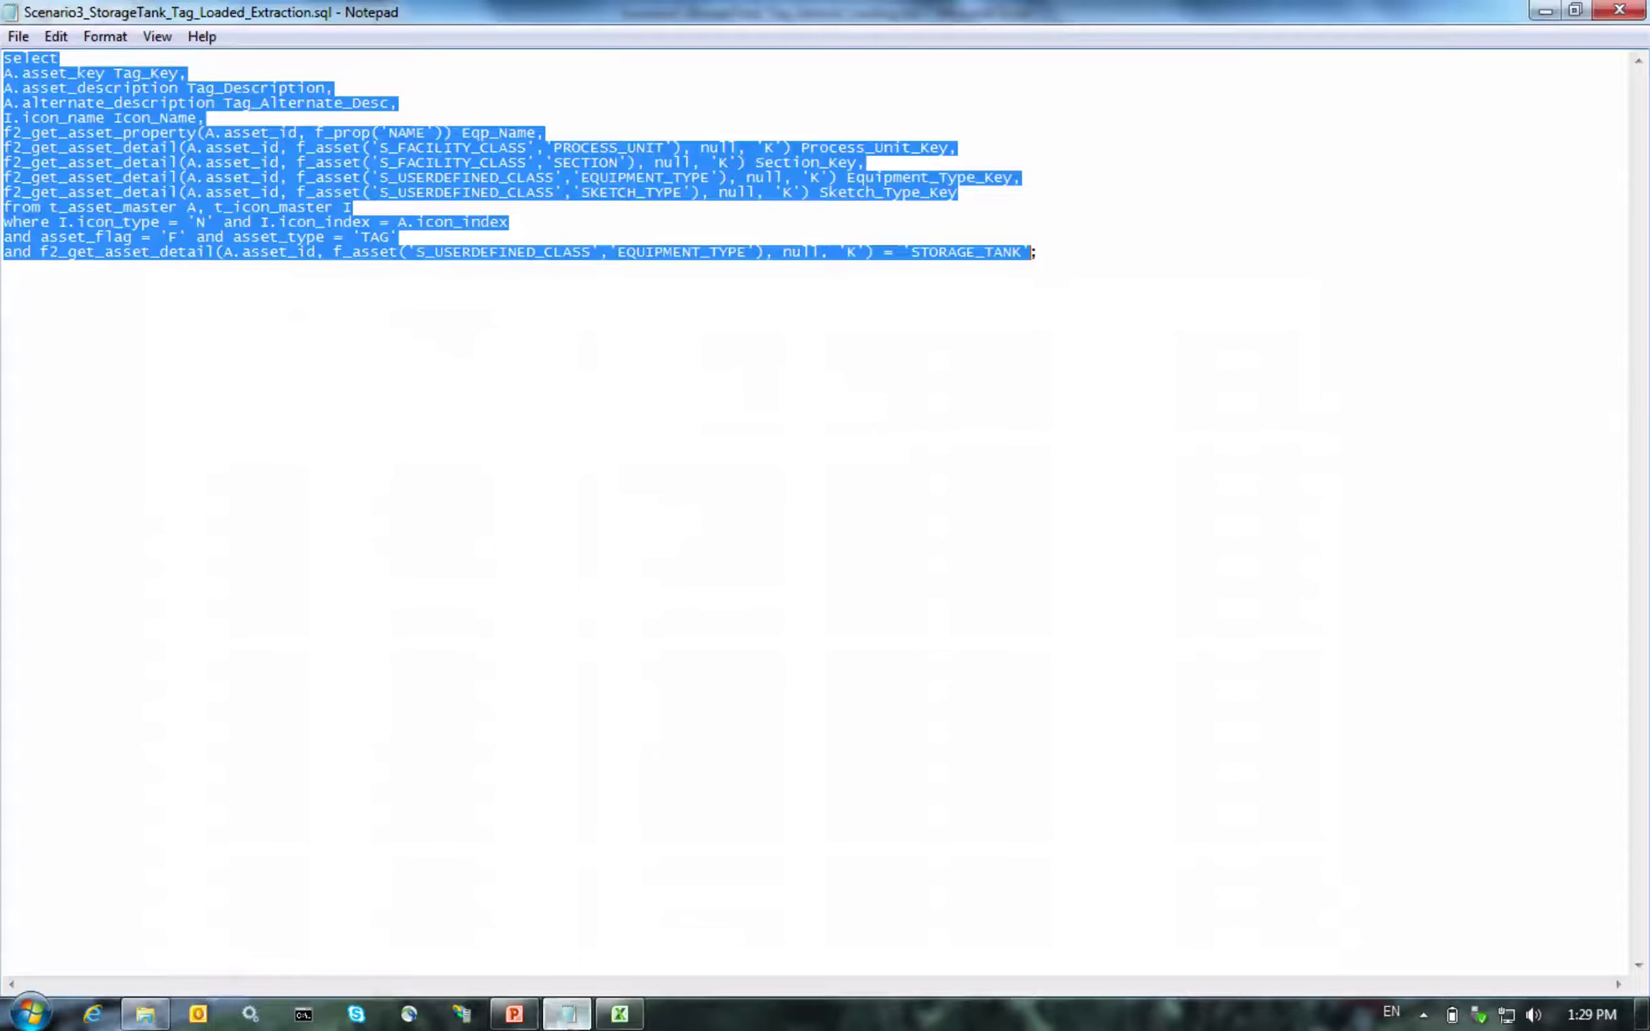
click(1617, 10)
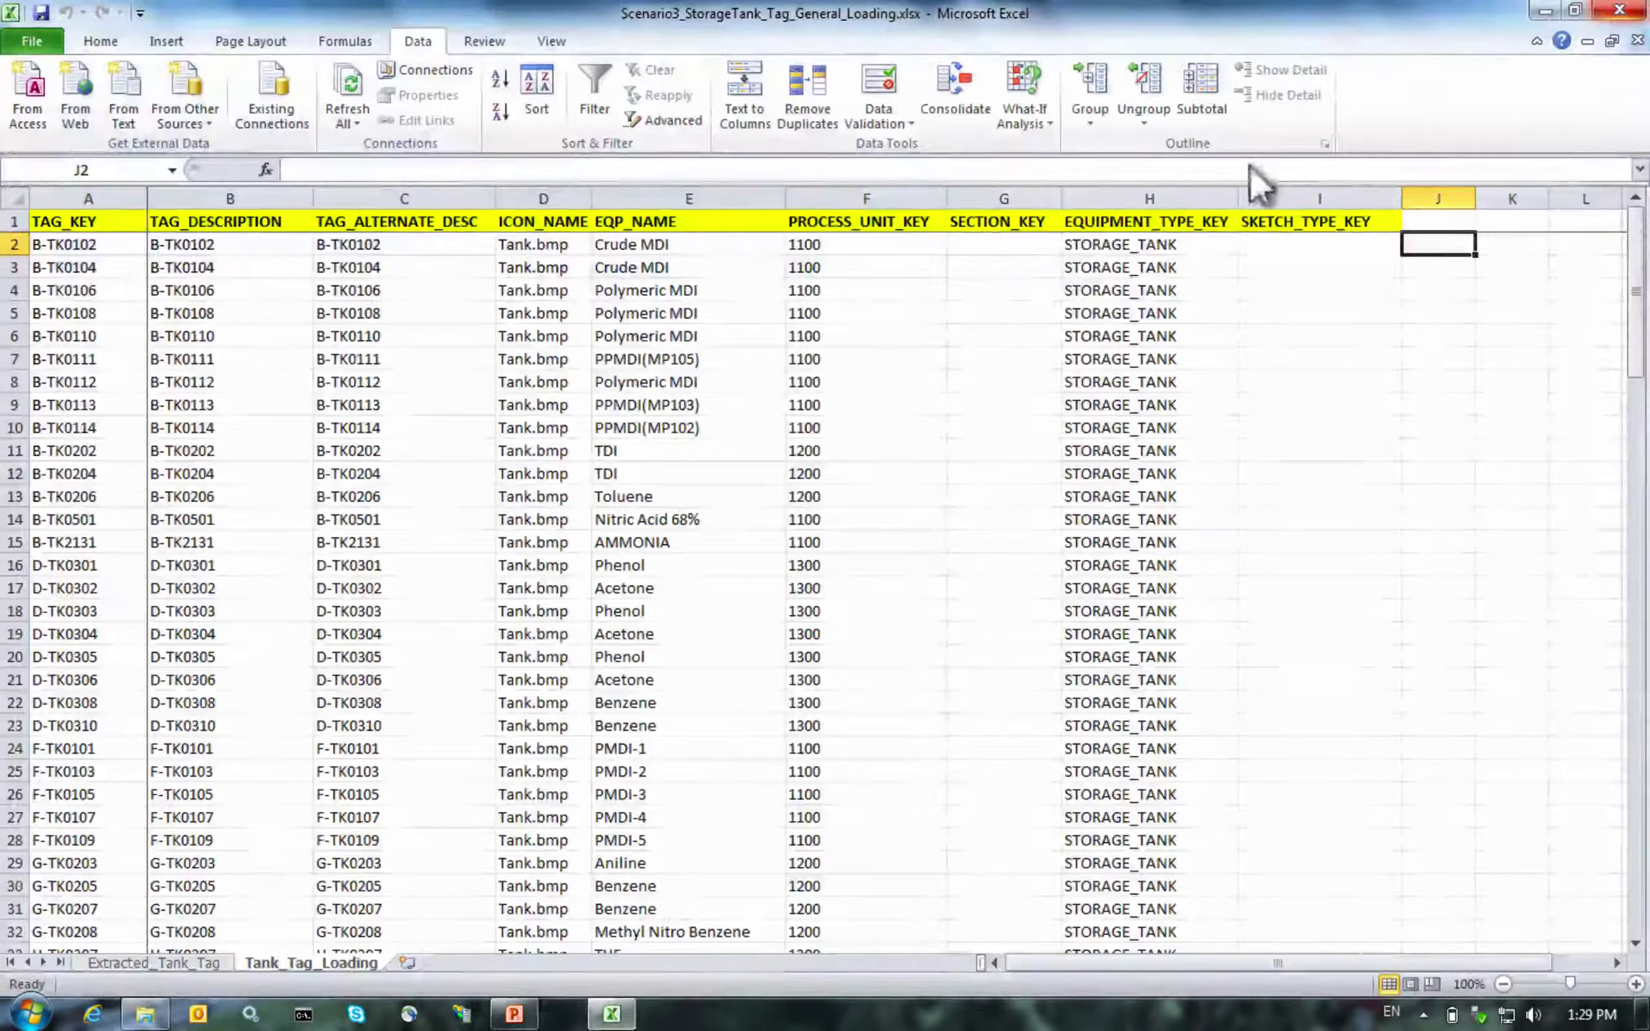
Open Scenario3_Verification_Formula.txt, copy its entire formula, and return to Excel
click(119, 1014)
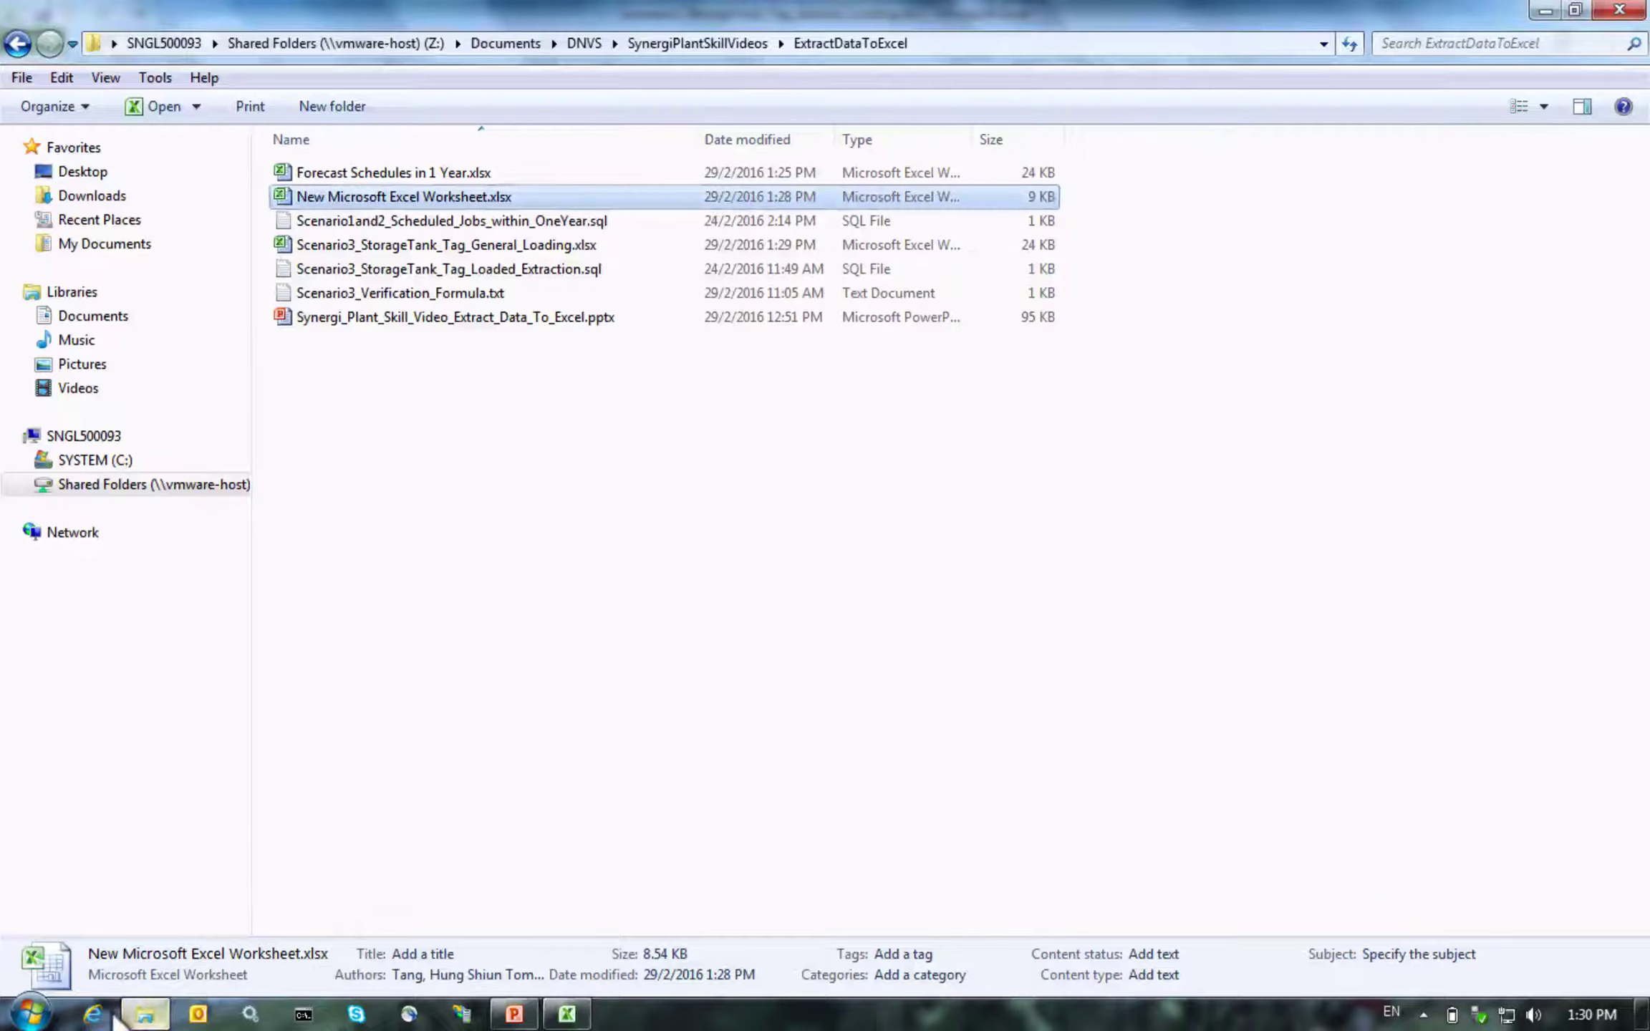
double_click(474, 295)
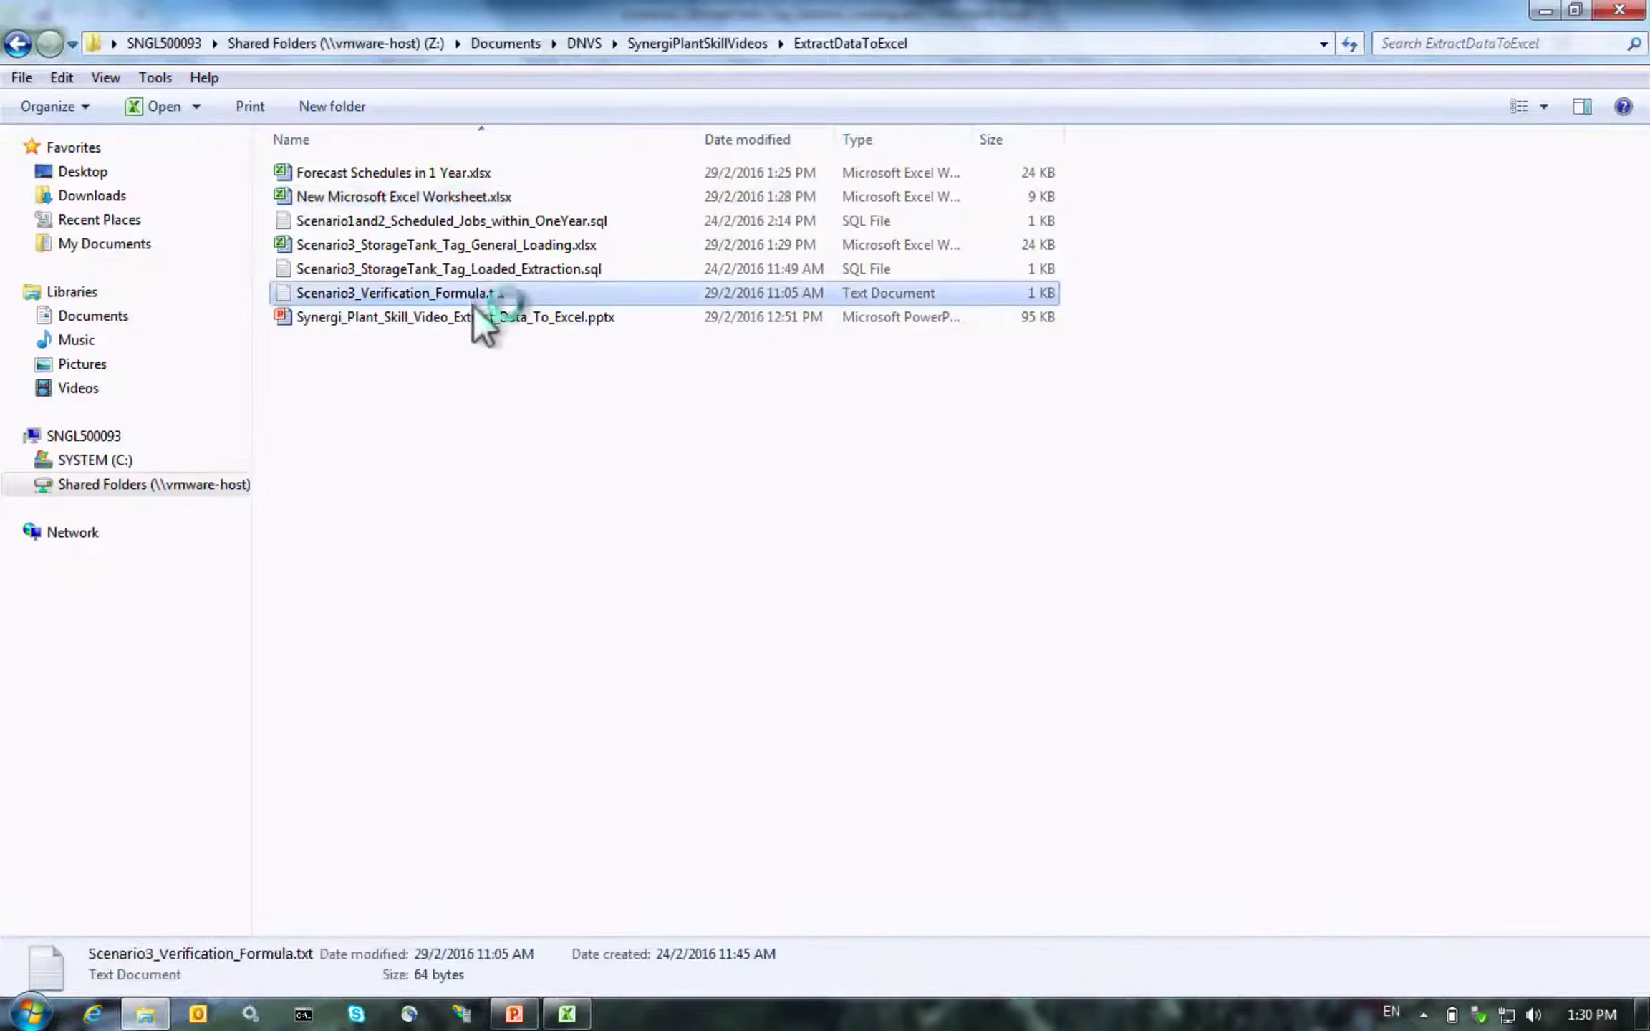
key(ctrl+a)
key(ctrl+c)
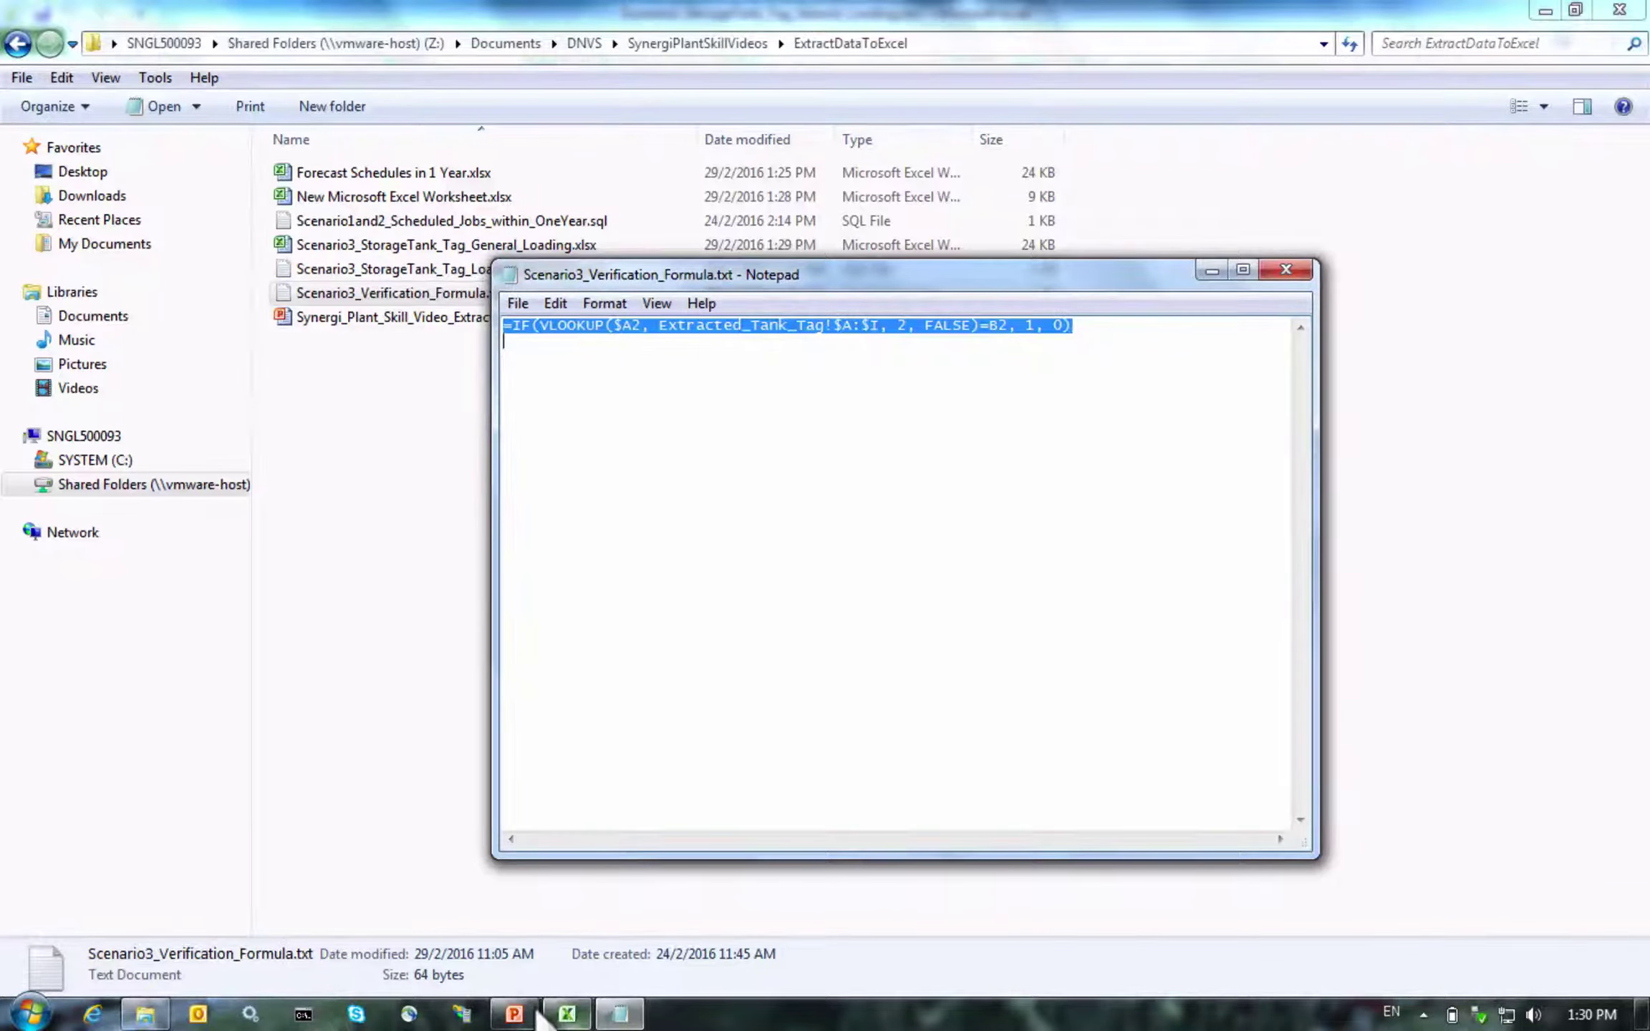
click(567, 1014)
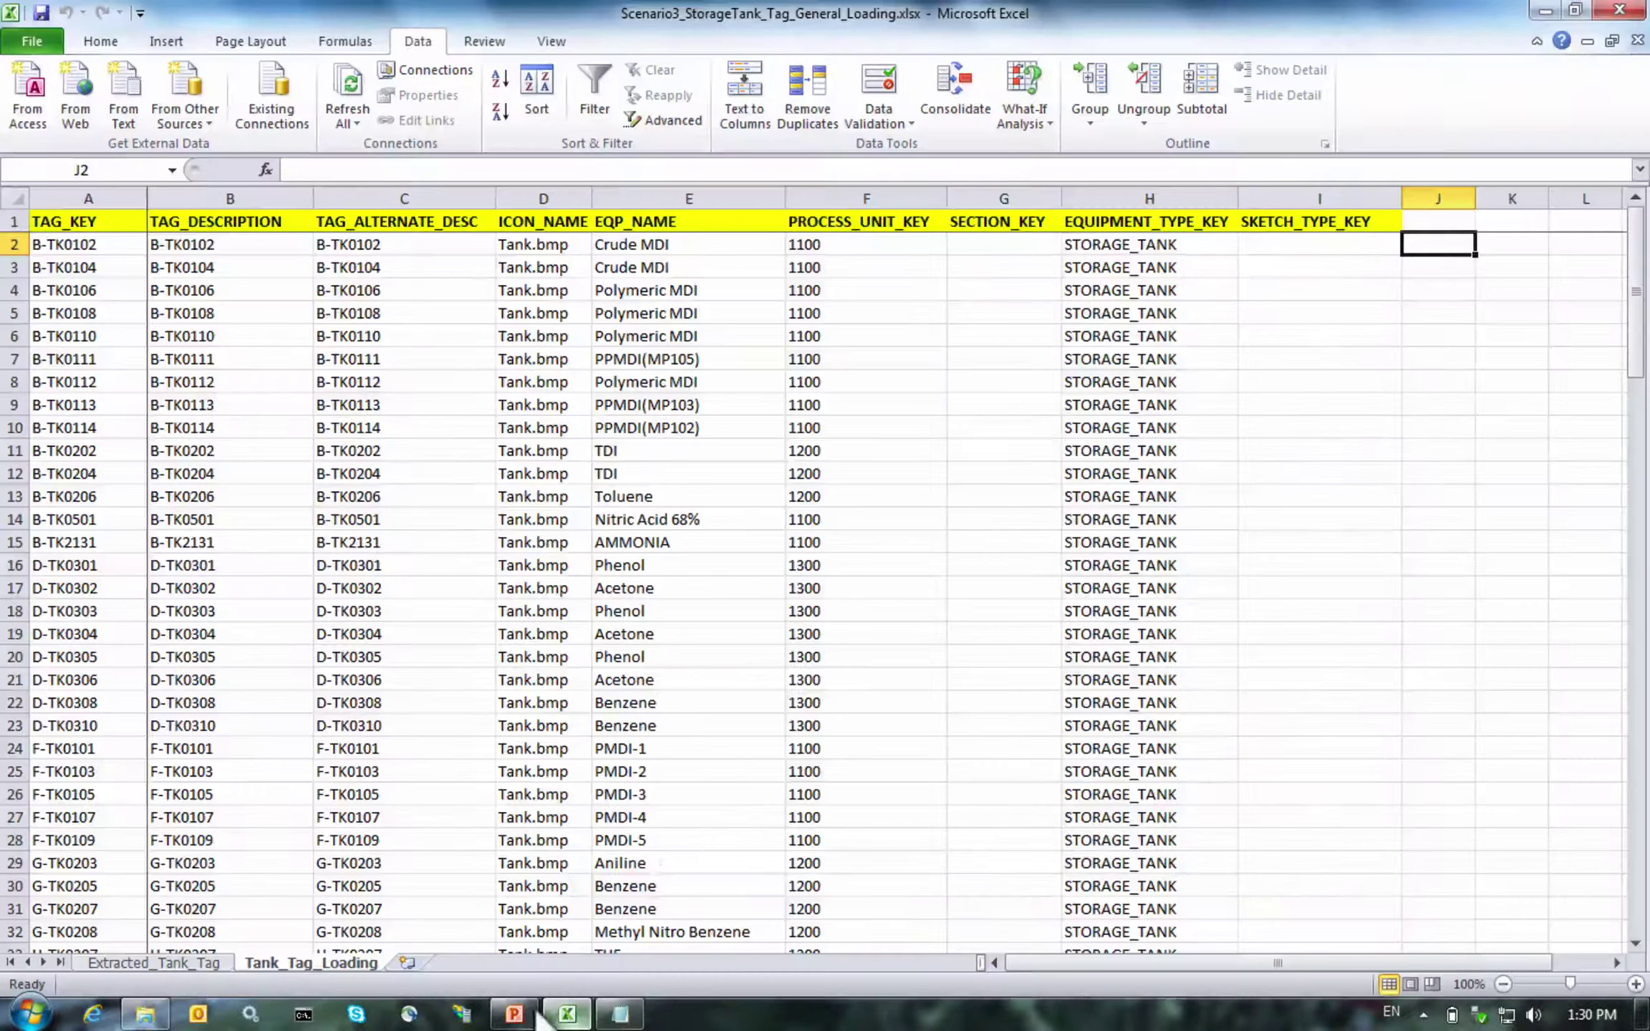
Paste the verification formula into J2 on Tank_Tag_Loading
double_click(1437, 246)
key(ctrl+v)
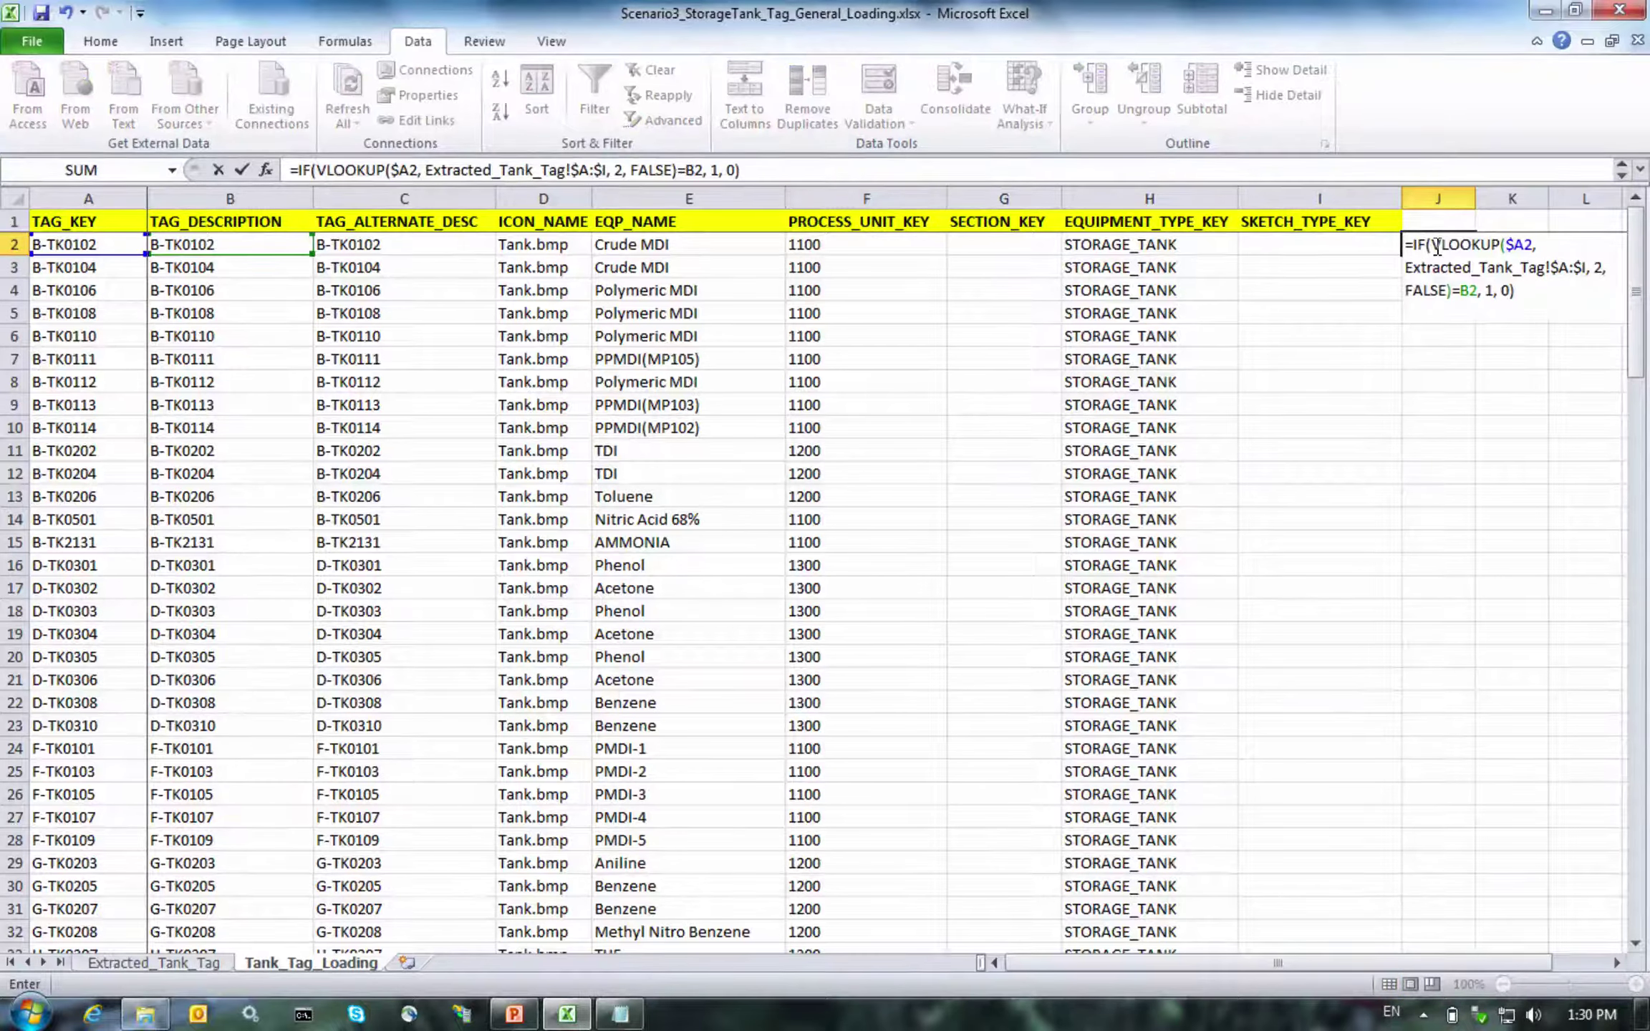
key(Return)
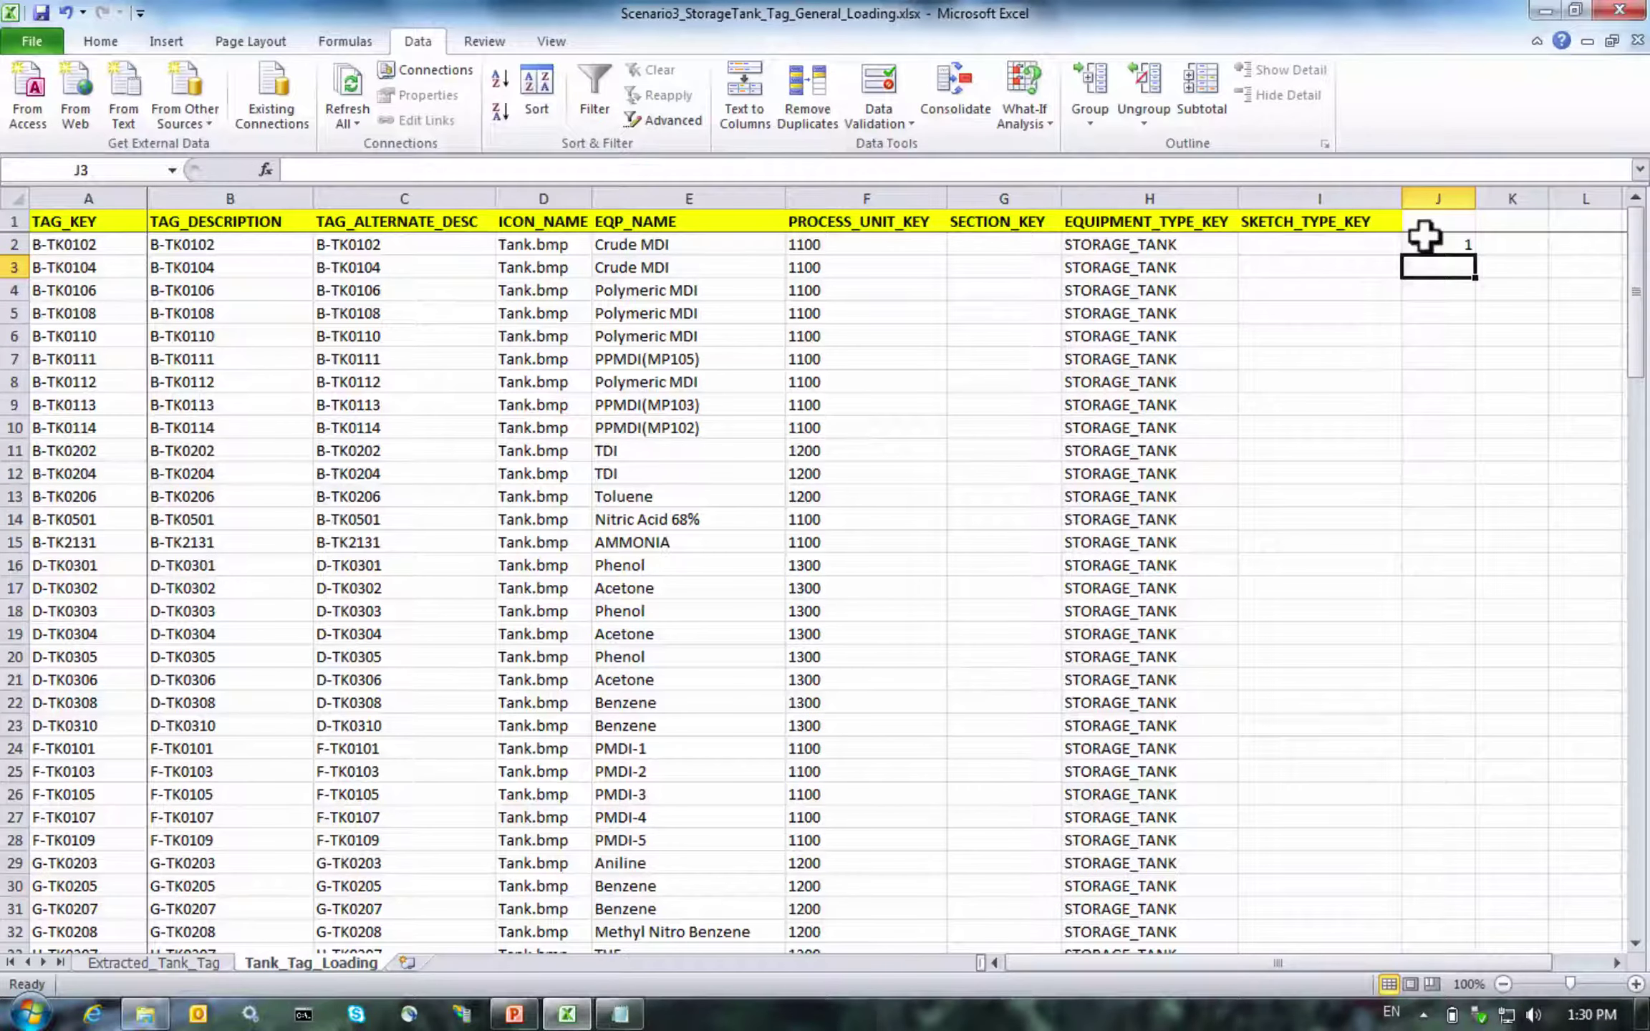
click(1424, 237)
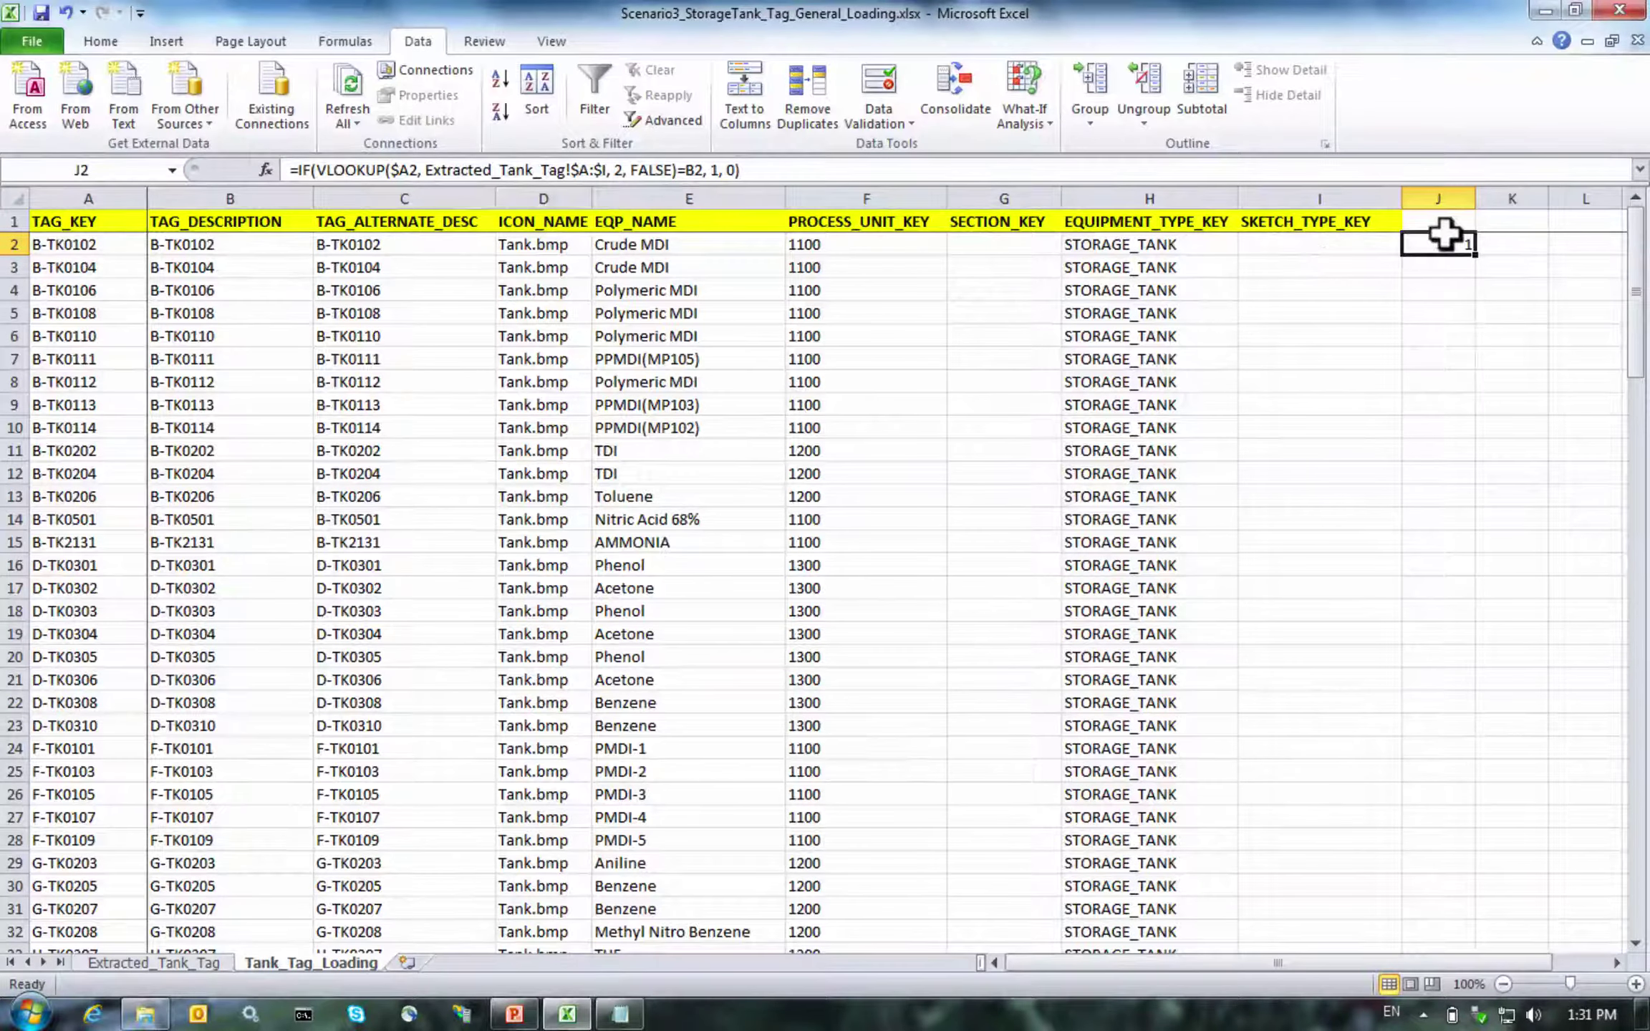
Compare B2's tag description with the Extracted_Tank_Tag ASSET_DESCRIPTION column
click(176, 240)
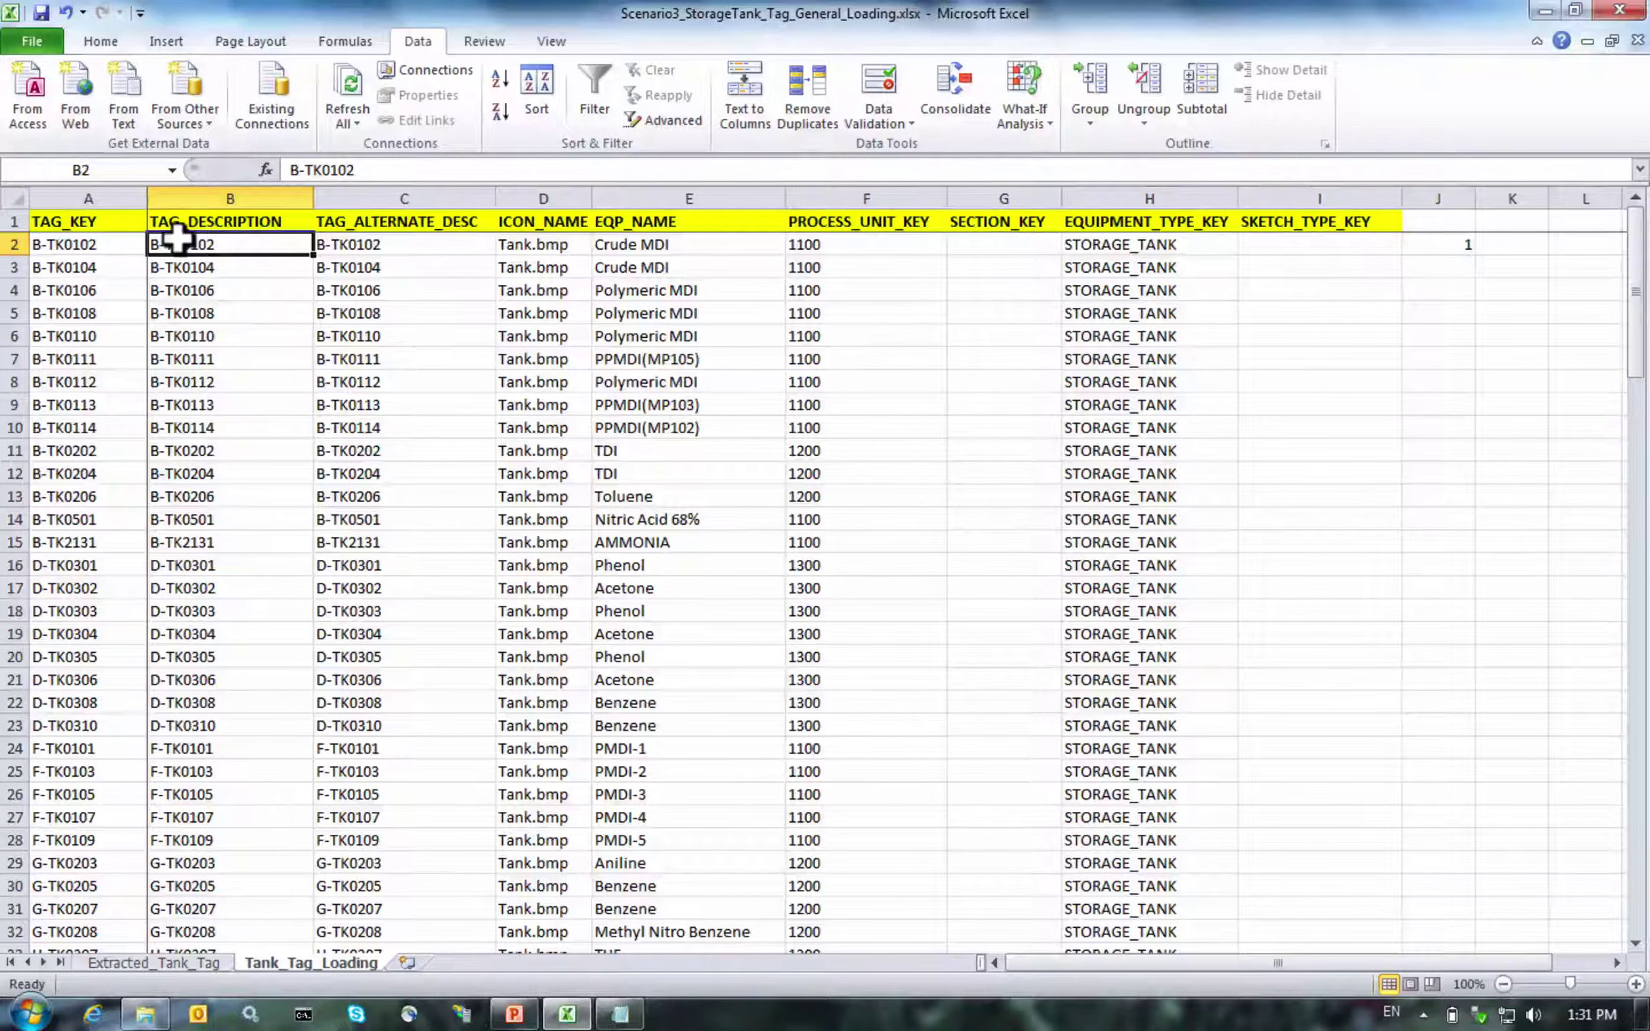
click(107, 963)
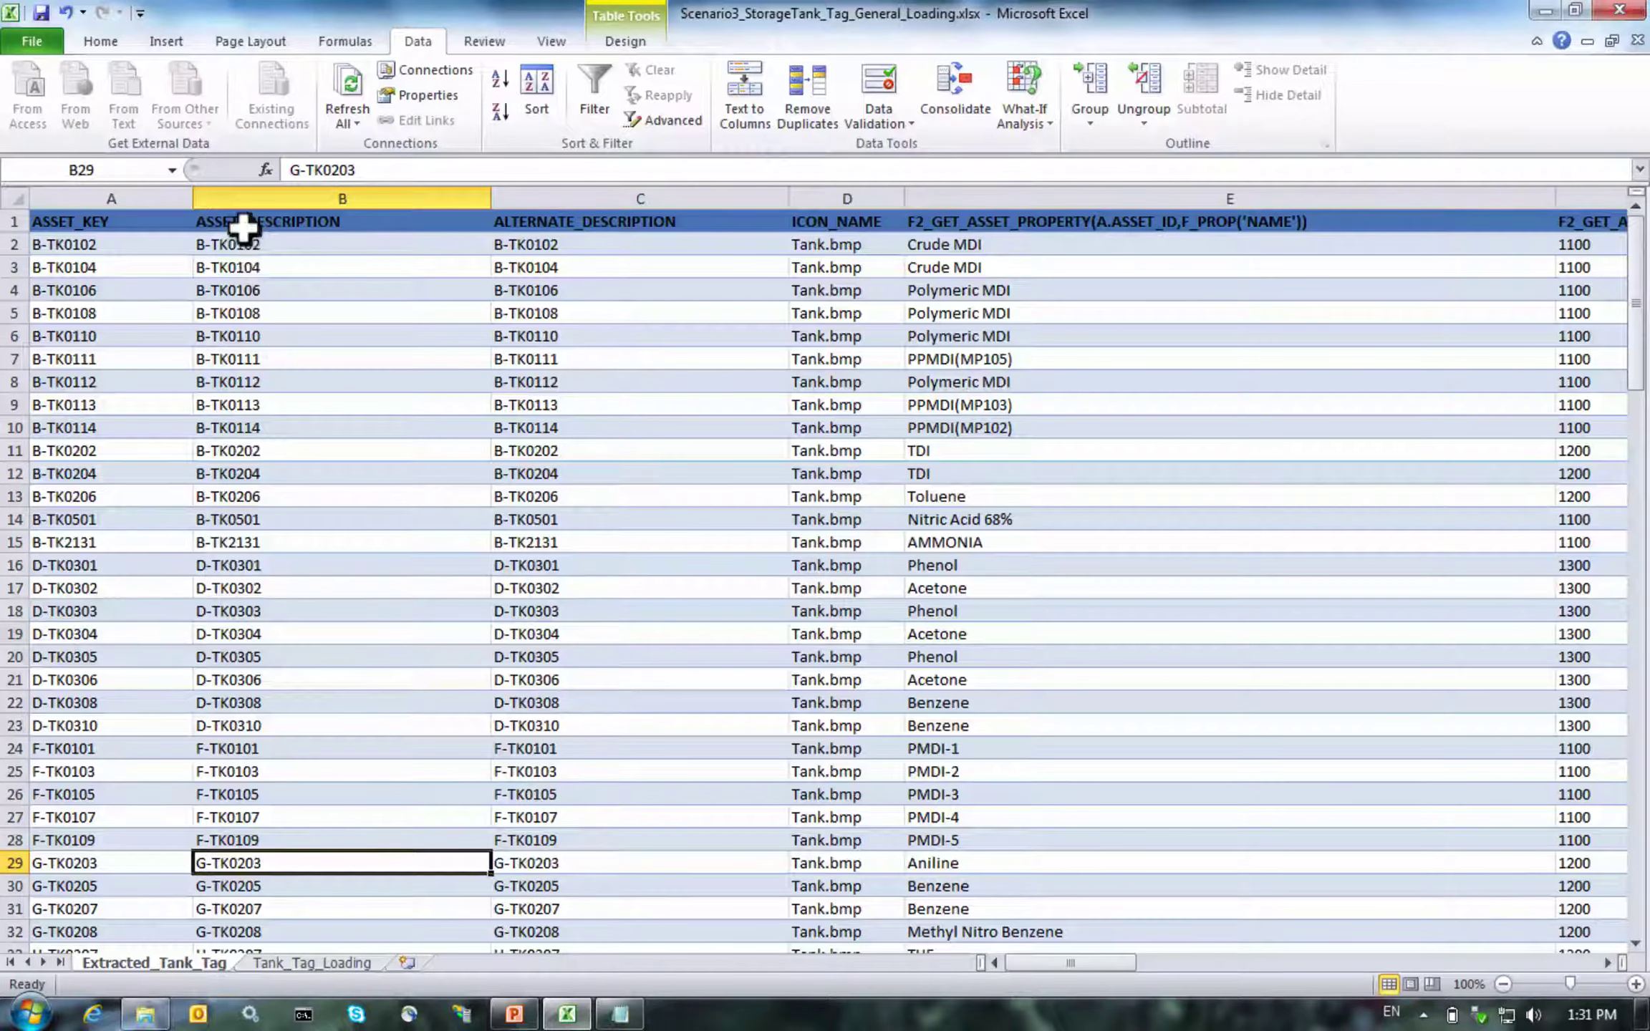
click(283, 194)
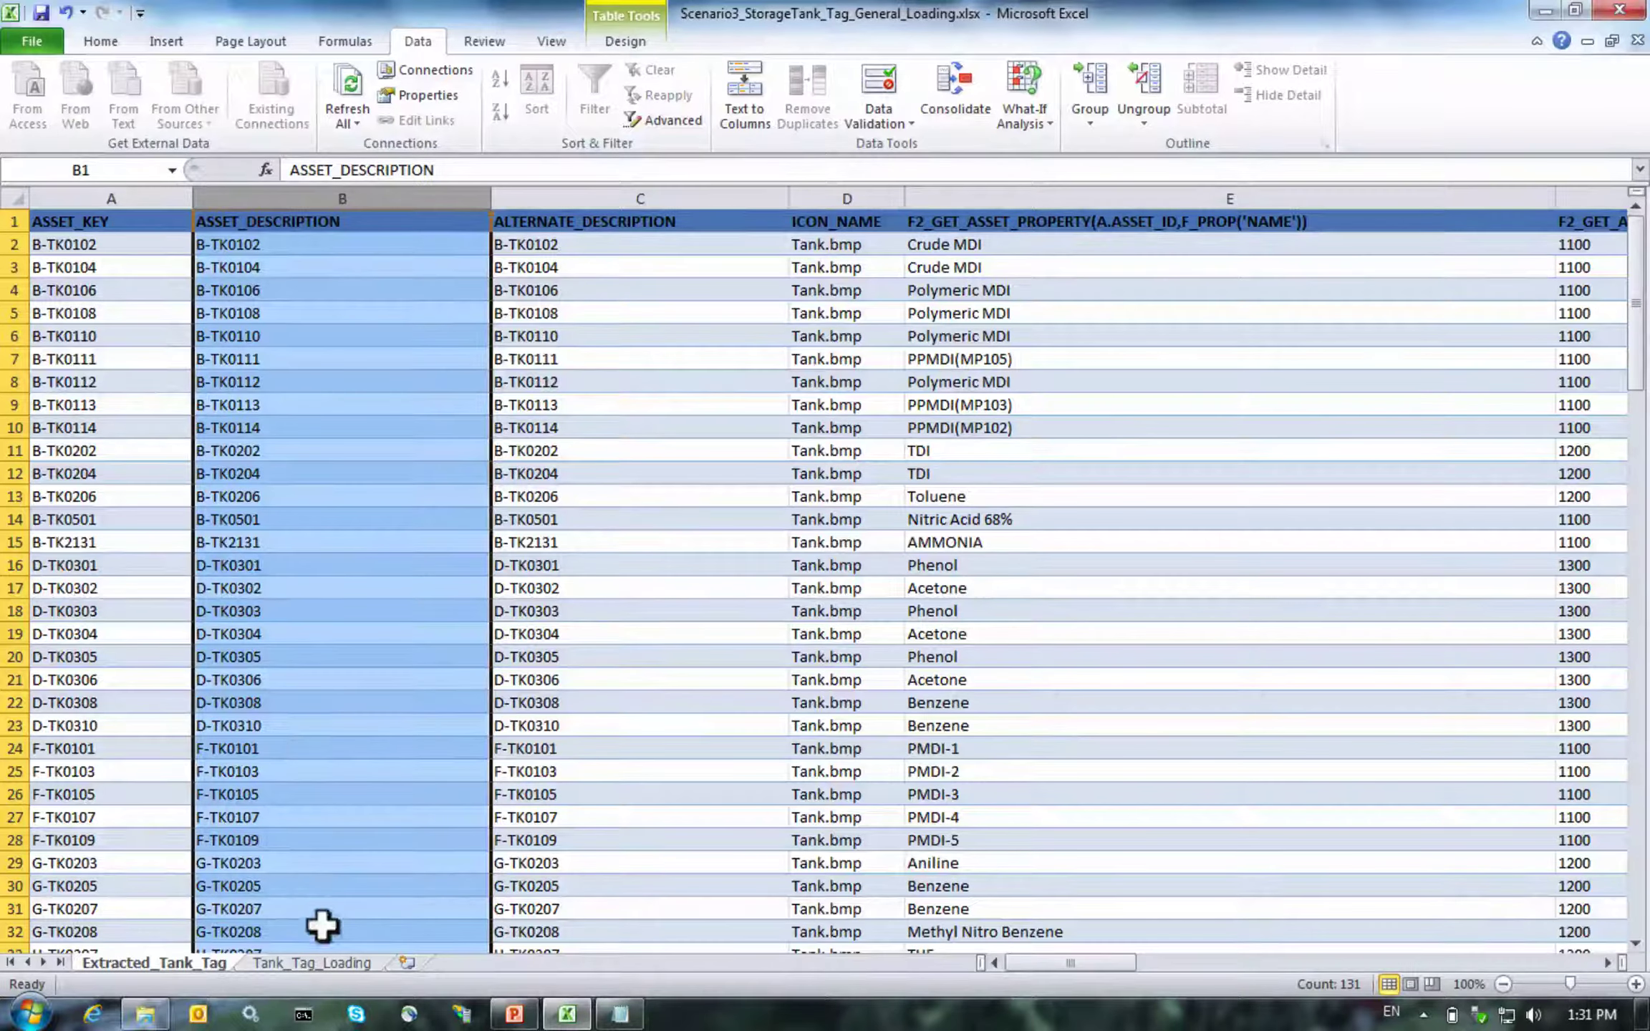
click(300, 962)
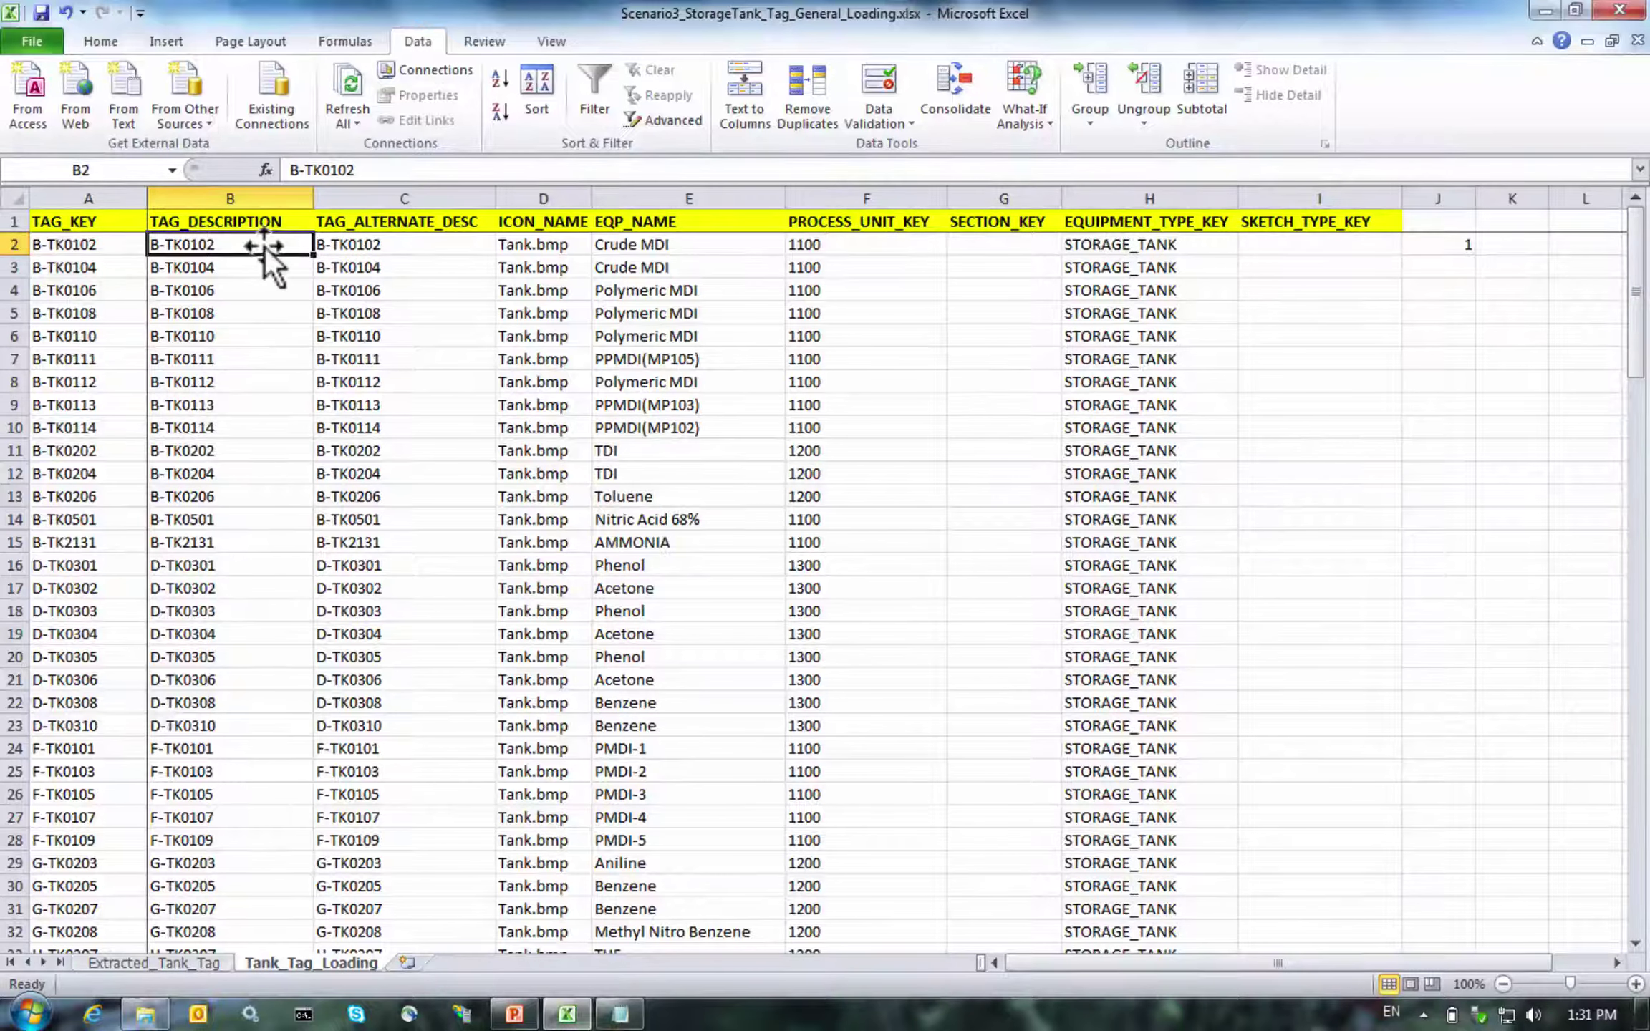
Copy the J2 check formula across K2 through Q2
key(Right)
key(Right)
key(Right)
key(Right)
key(Right)
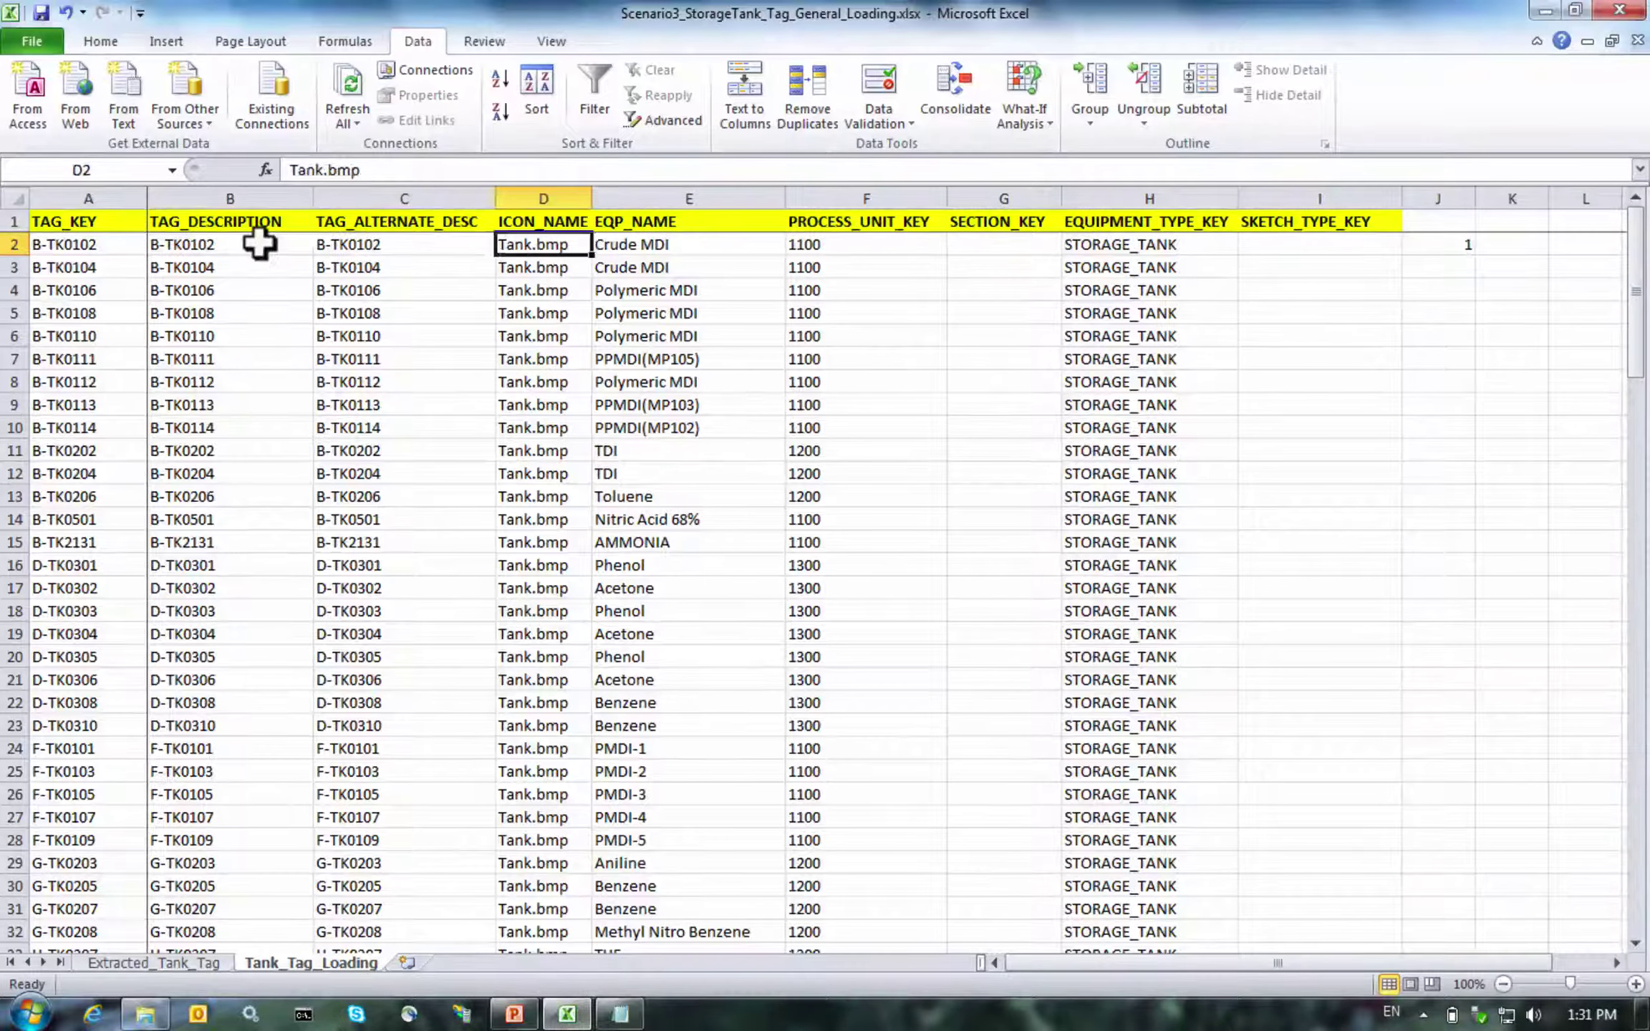
key(Right)
key(Right)
key(Right)
key(Right)
key(Right)
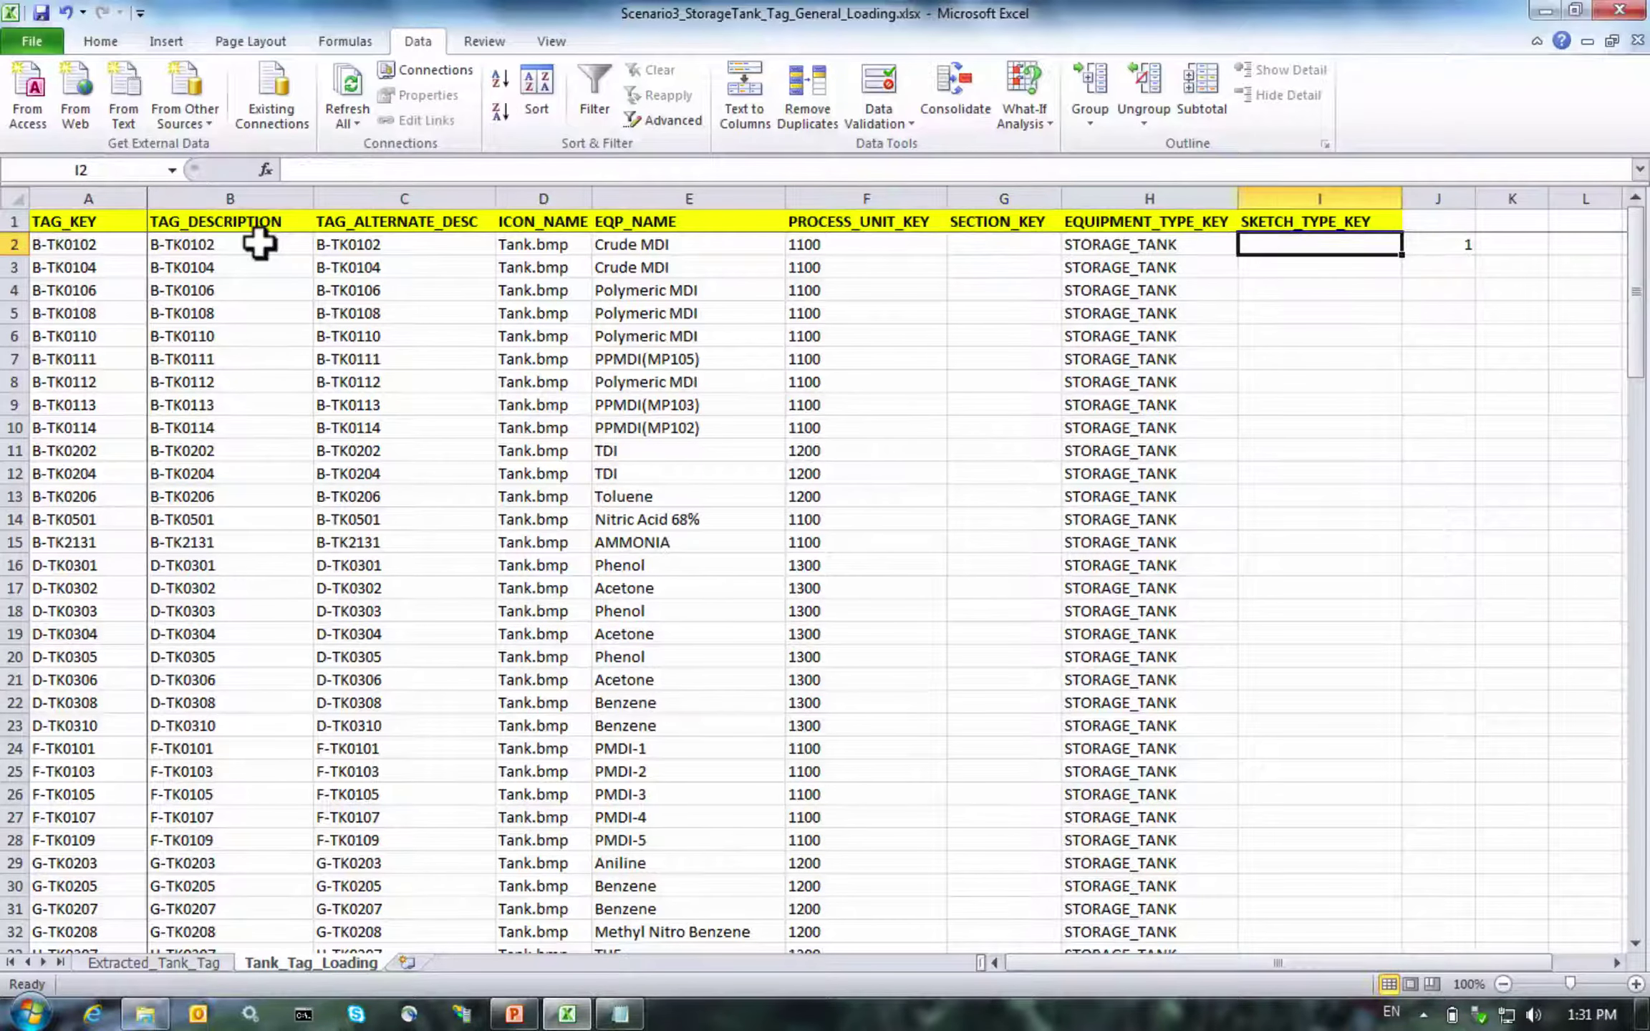
key(Right)
key(Right)
key(Right)
key(Right)
key(Right)
key(Left)
key(Left)
key(Left)
key(Left)
key(Left)
key(ctrl+c)
key(Right)
key(ctrl+v)
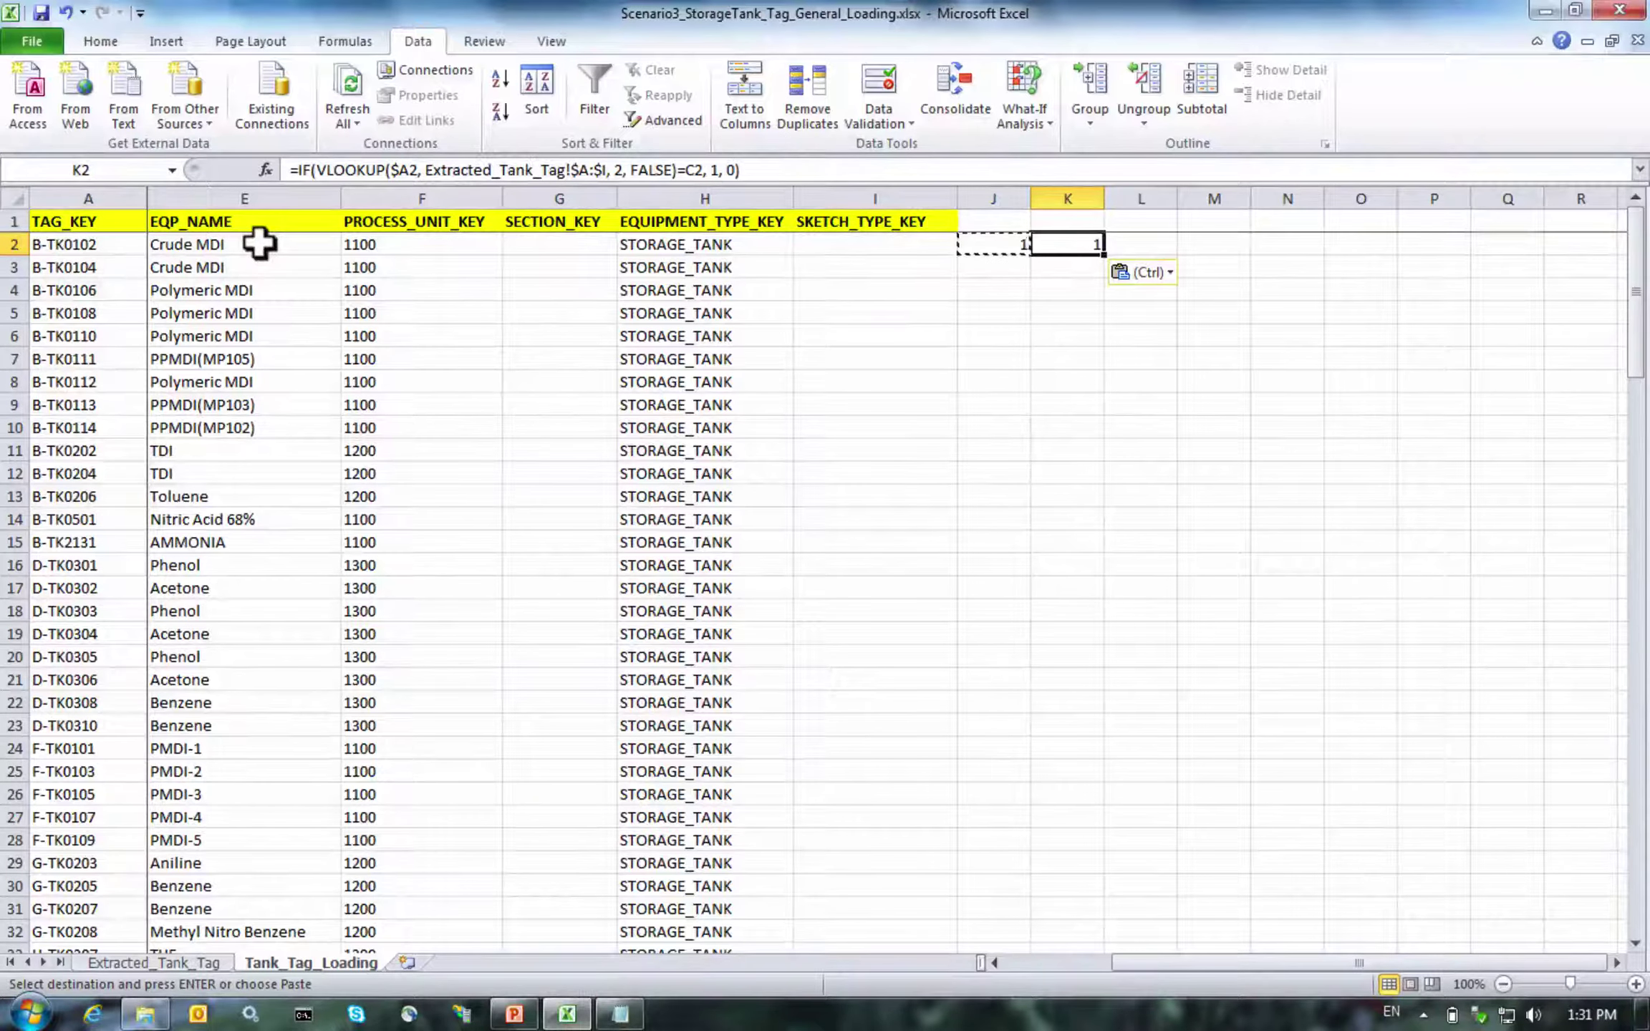
key(Right)
key(ctrl+v)
key(Right)
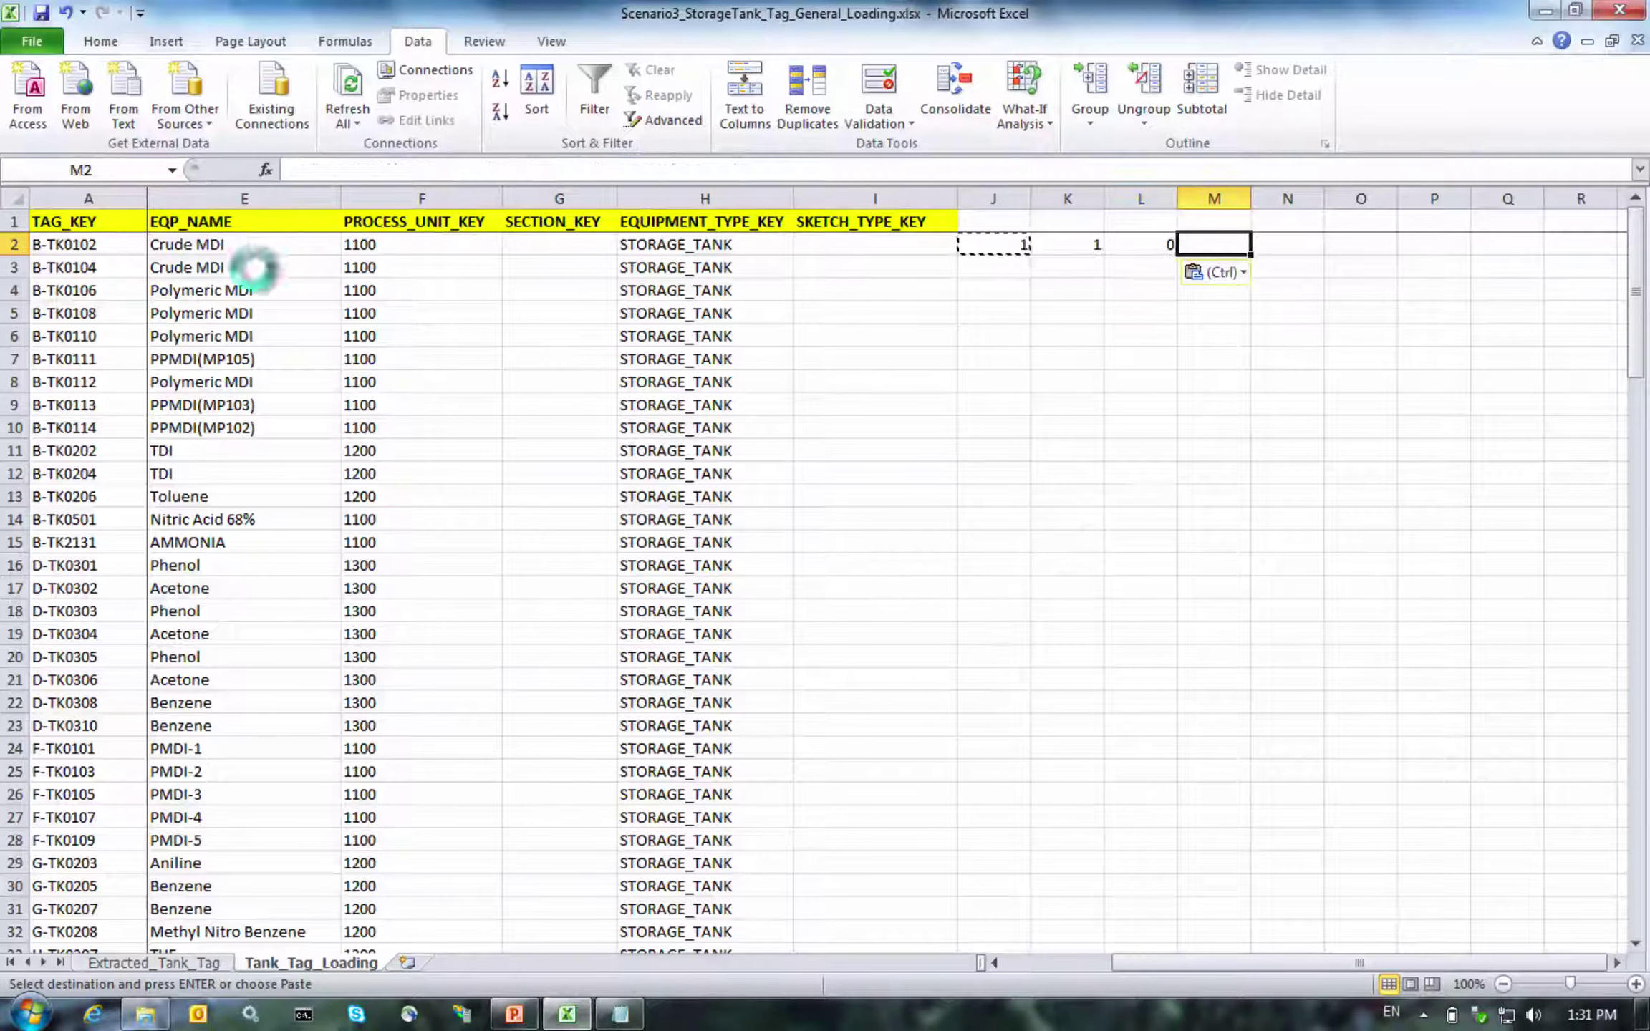
key(ctrl+v)
key(Right)
key(ctrl+v)
key(Right)
key(ctrl+v)
key(Right)
key(ctrl+v)
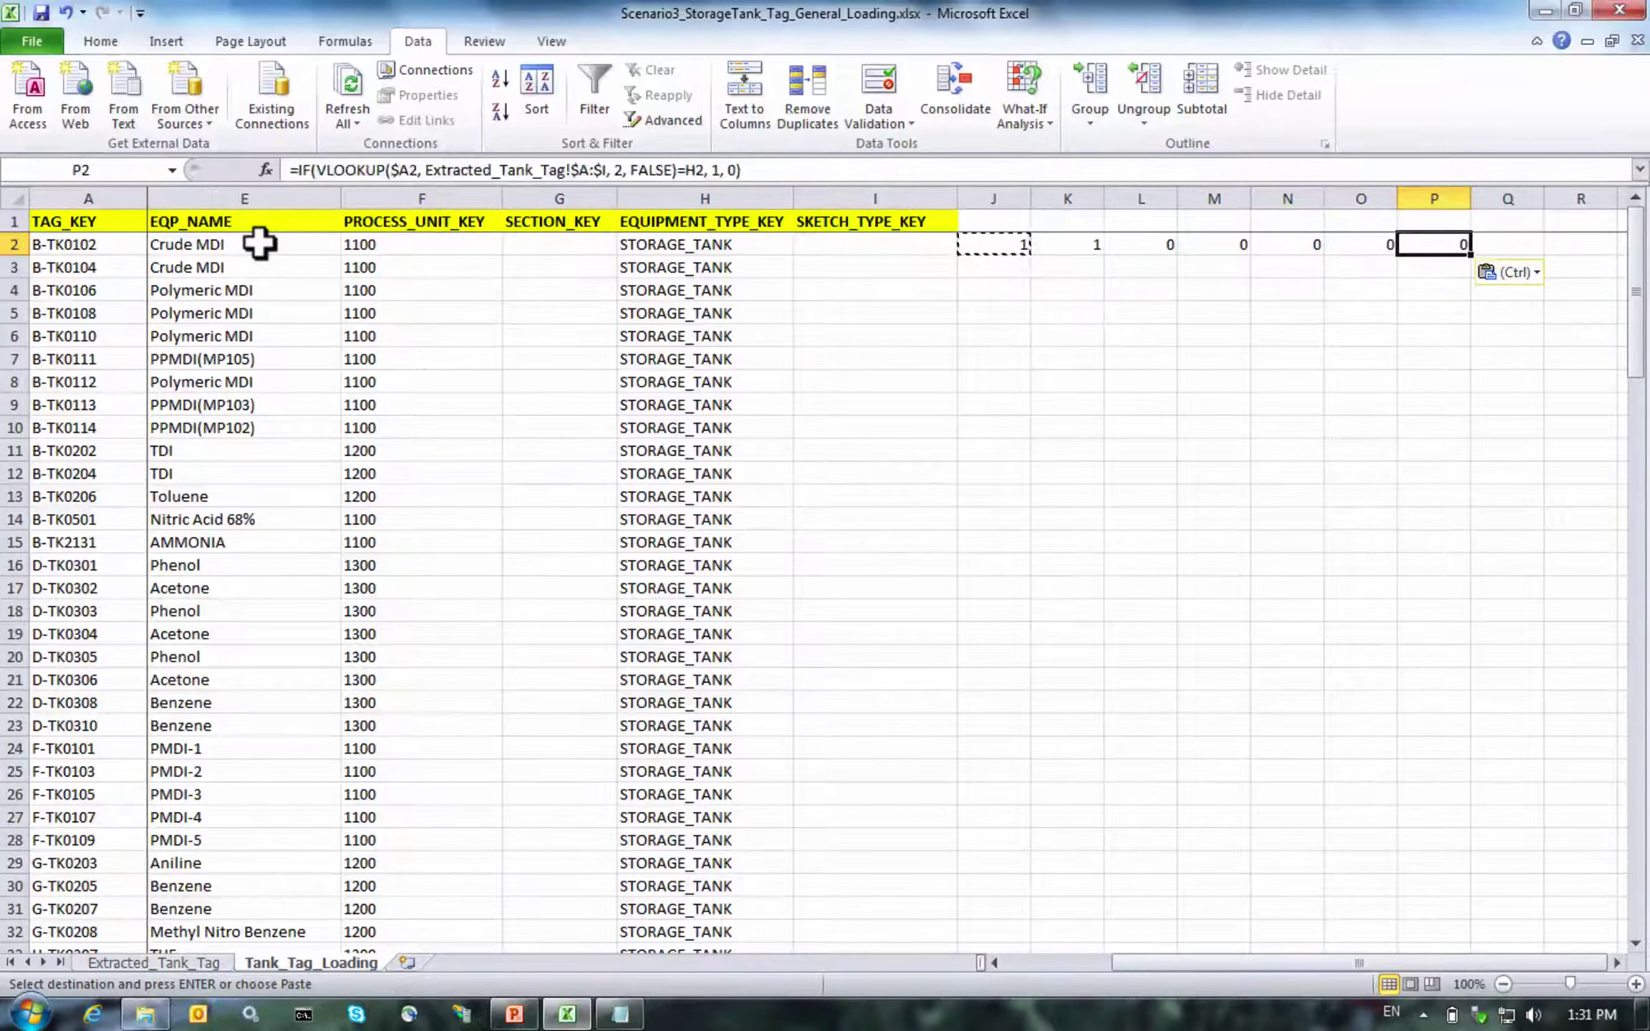
key(Right)
key(ctrl+v)
key(Left)
key(Left)
key(Left)
key(Left)
key(Left)
key(Left)
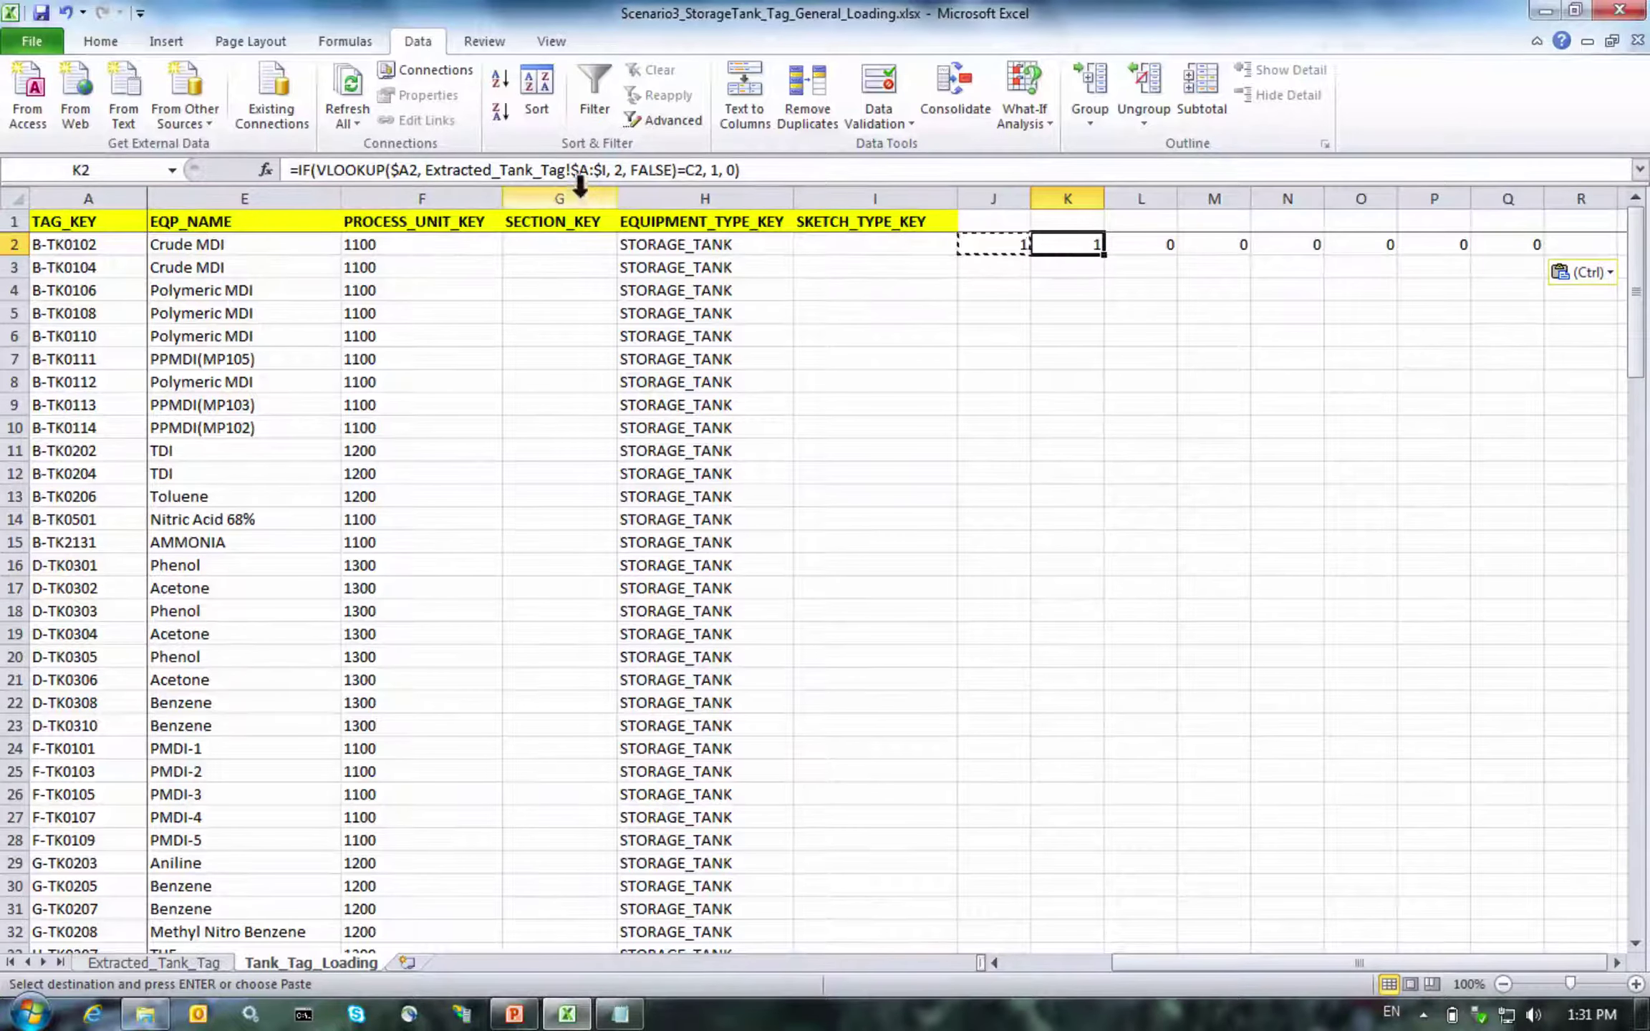
Change the lookup column index to 3 in K2 and 4 in L2
click(624, 175)
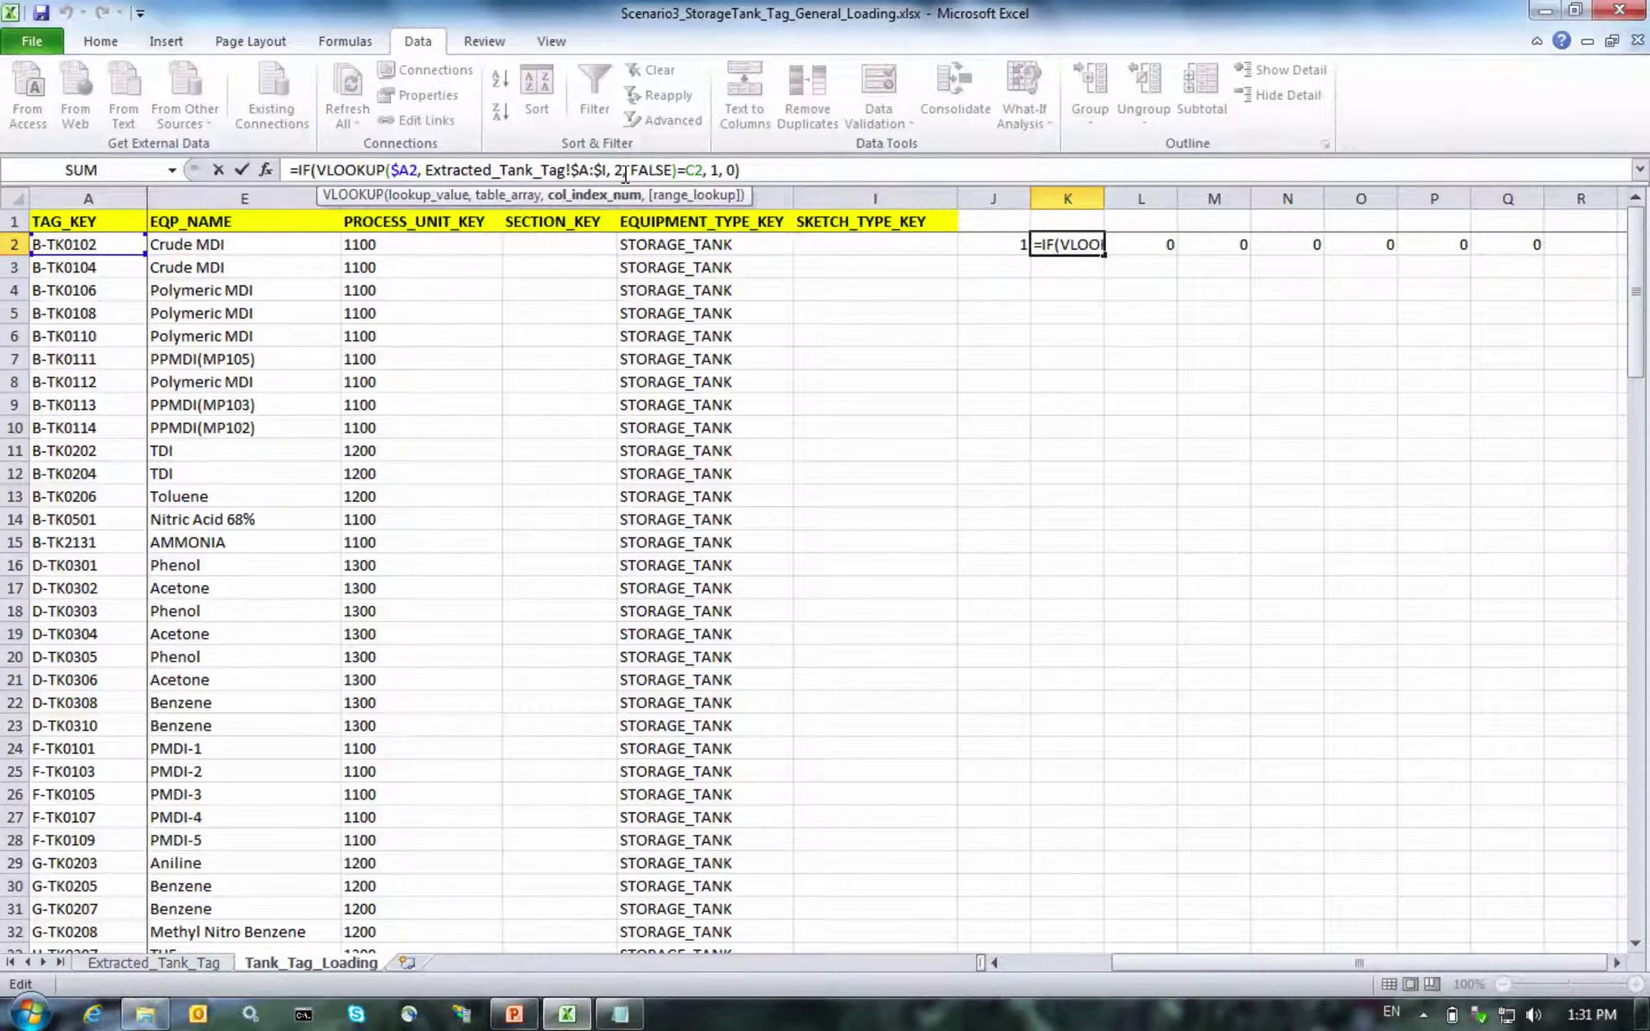
key(BackSpace)
text(3)
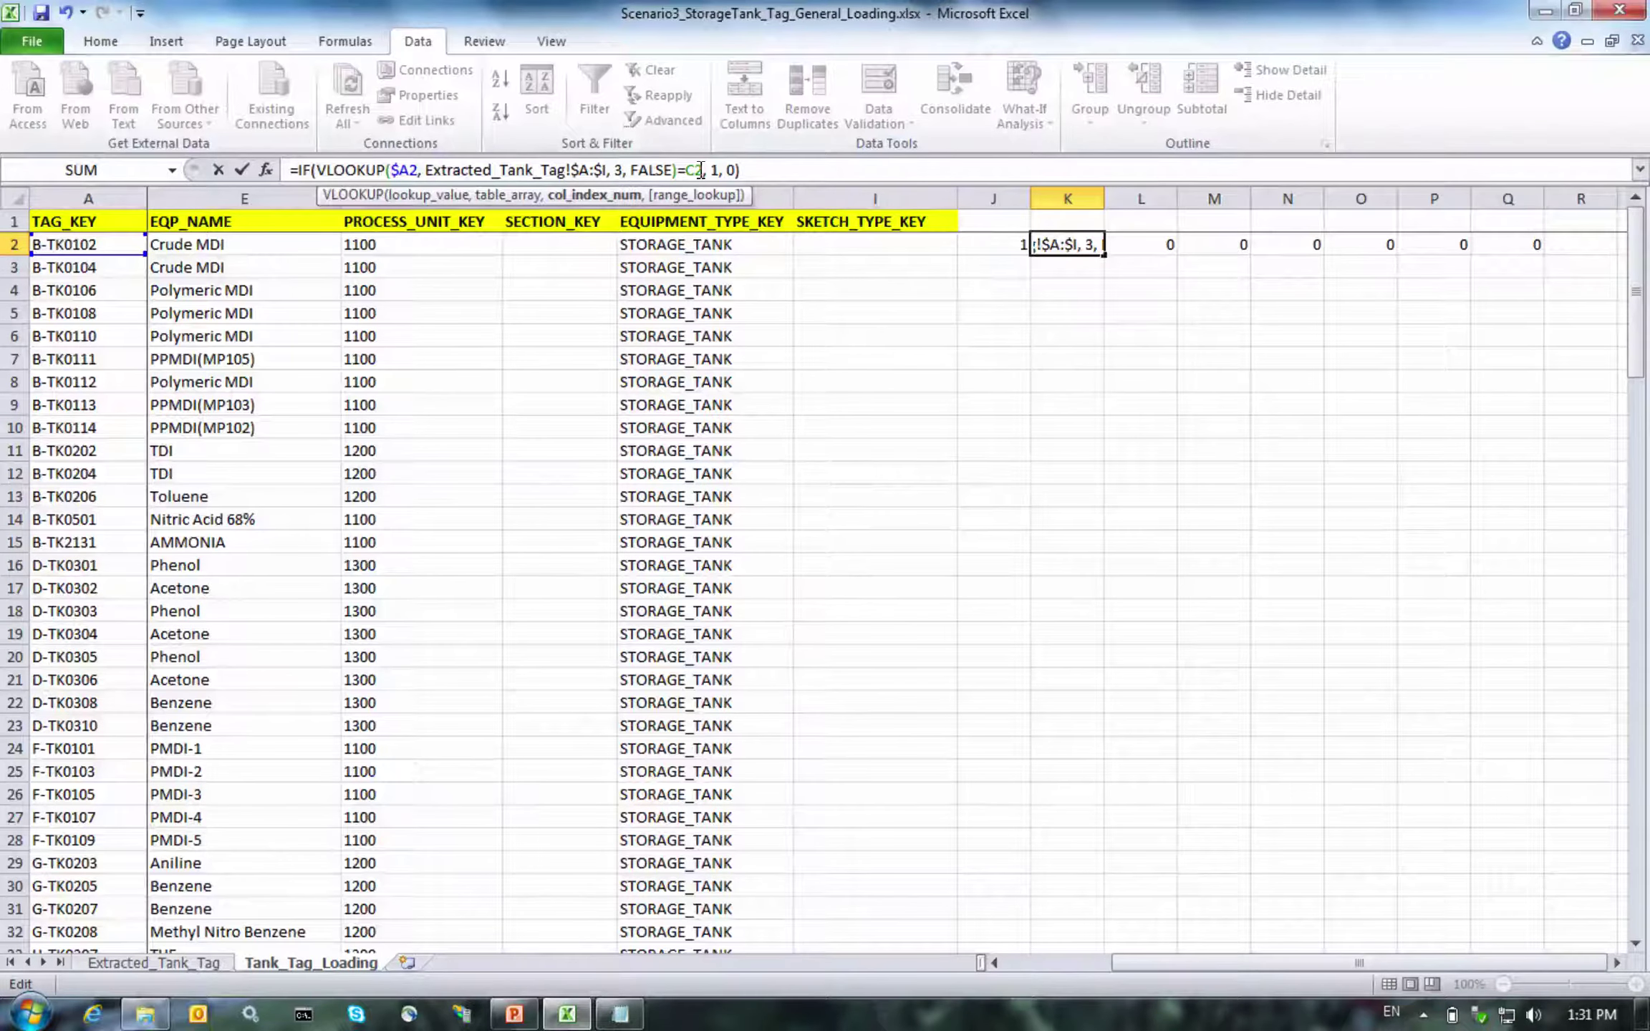
key(ctrl+Return)
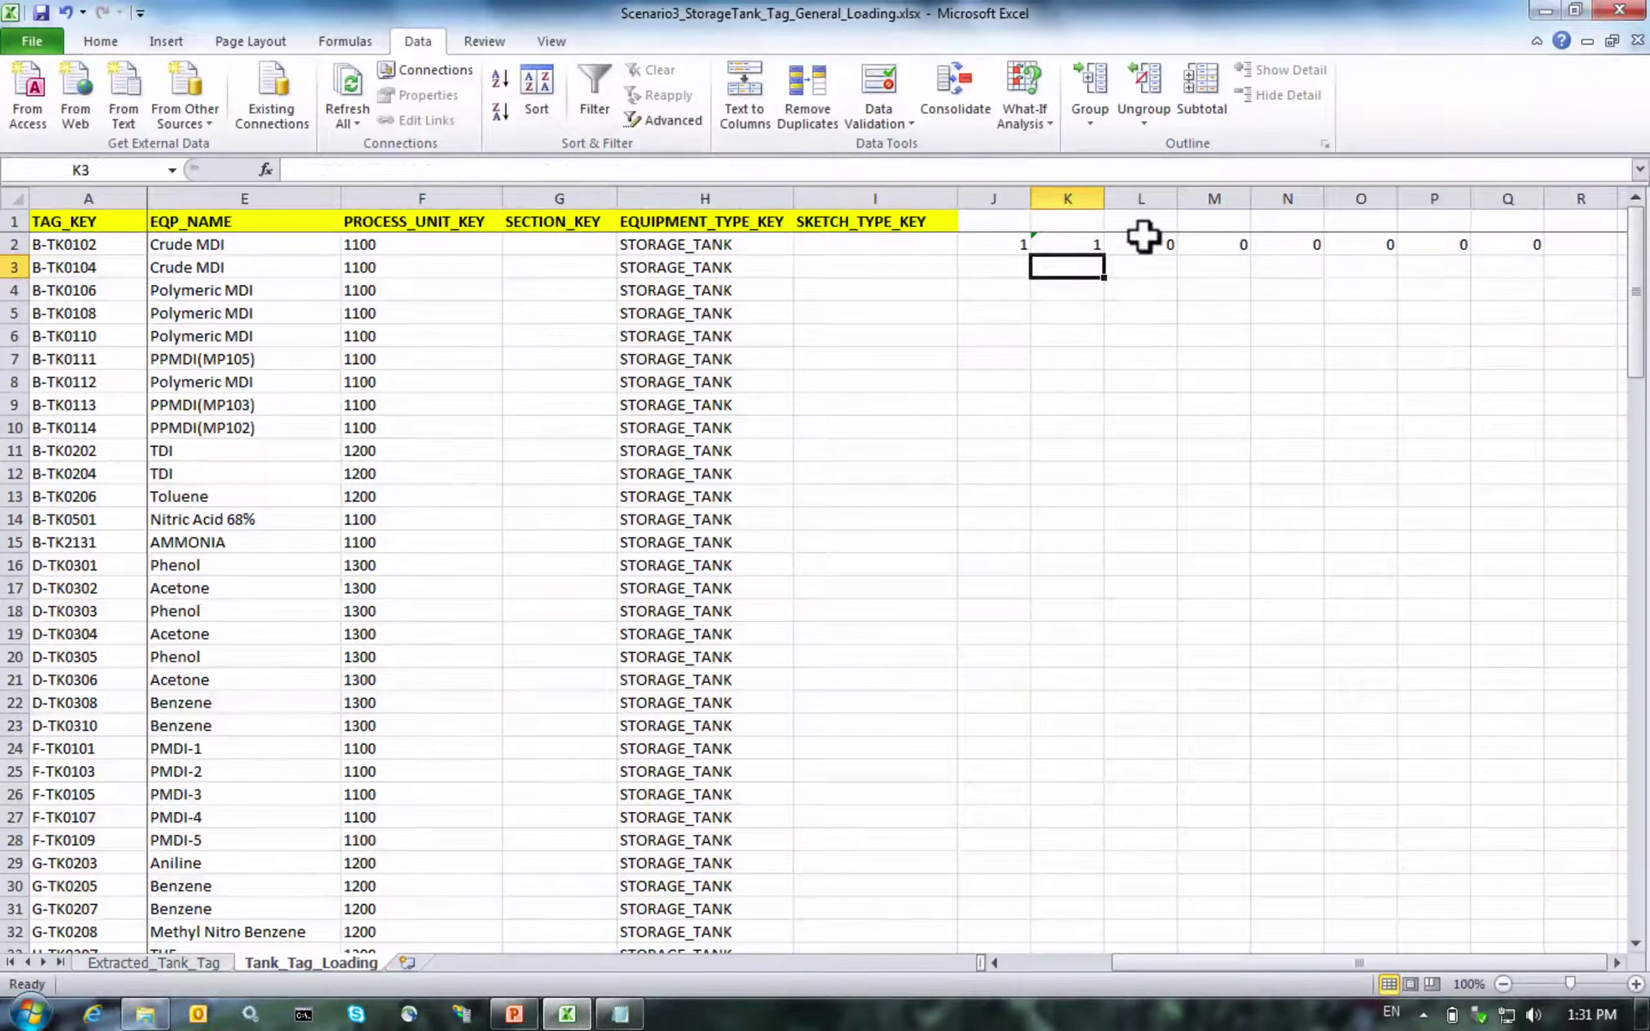
click(1139, 239)
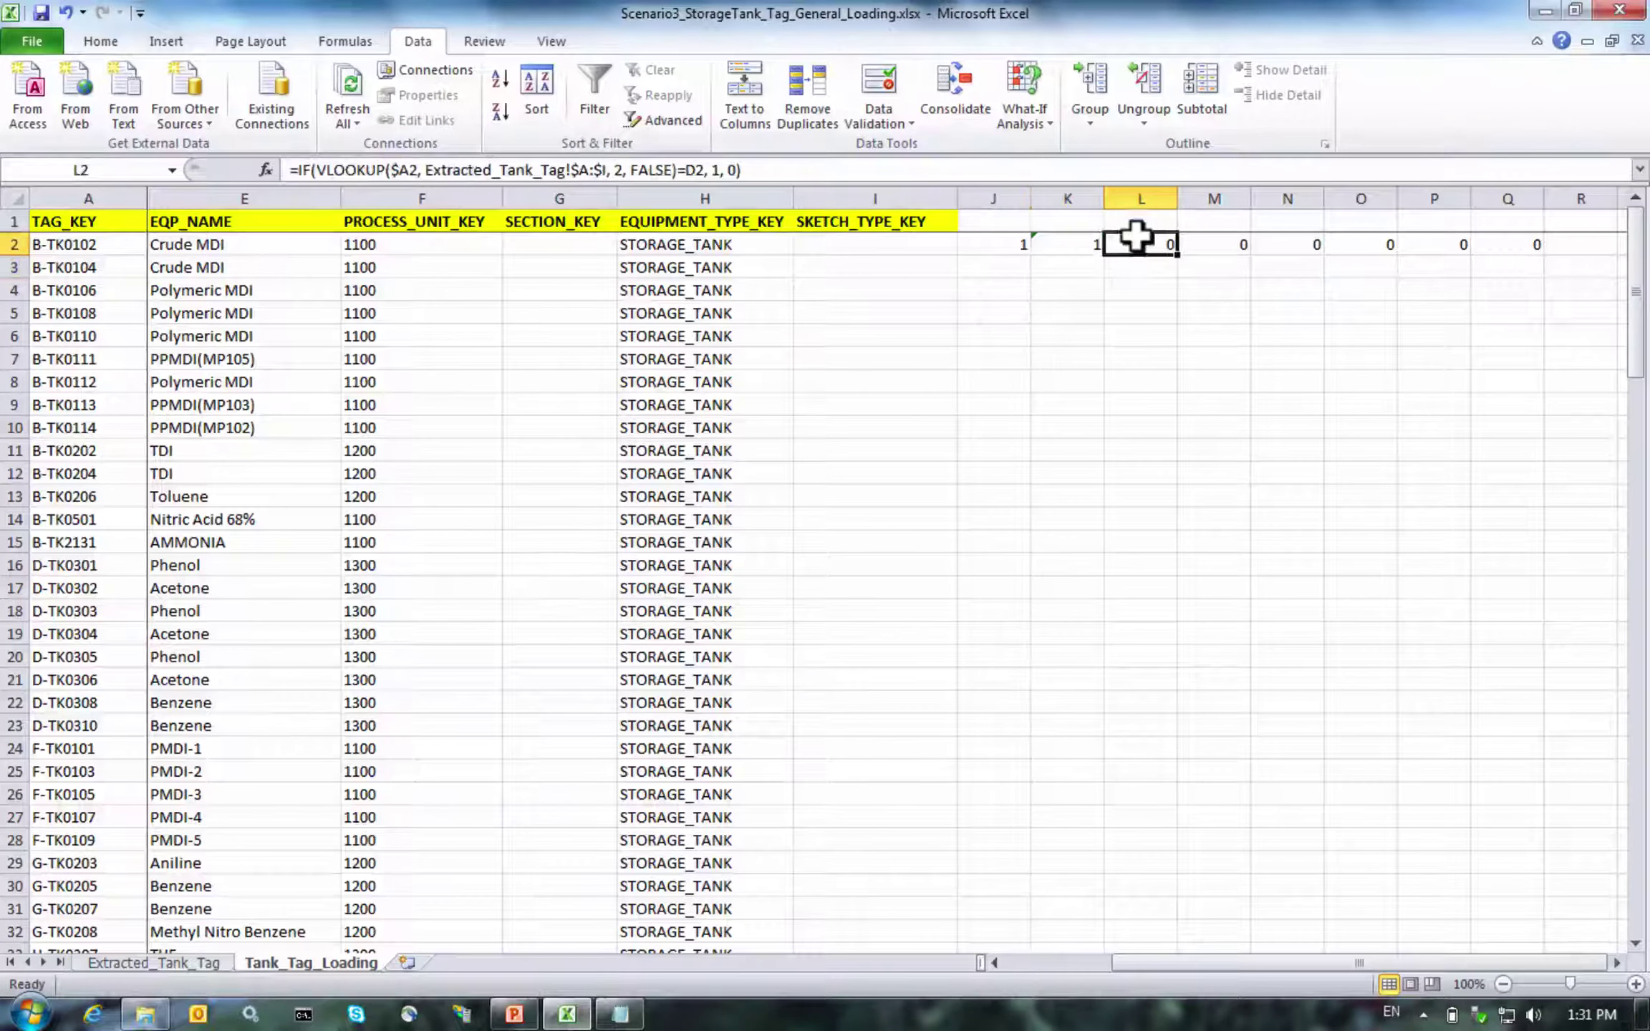
click(623, 171)
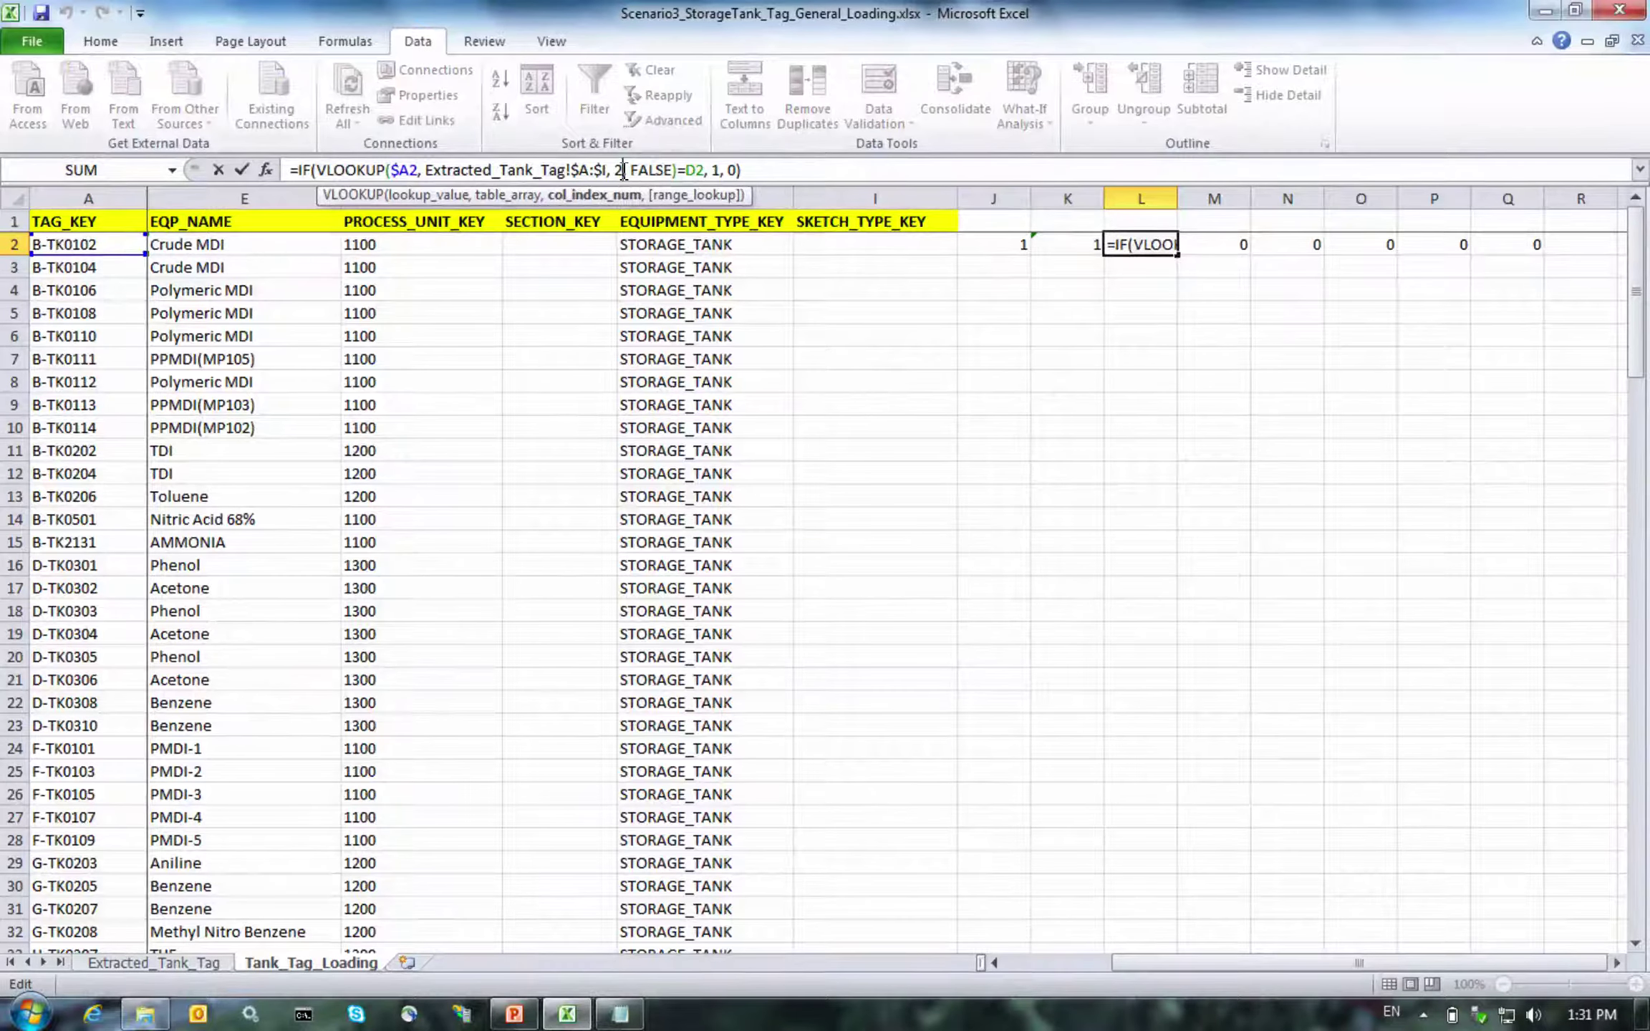
key(BackSpace)
text(4)
key(Return)
Change the lookup column index to 5 in M2 and 6 in N2
key(Right)
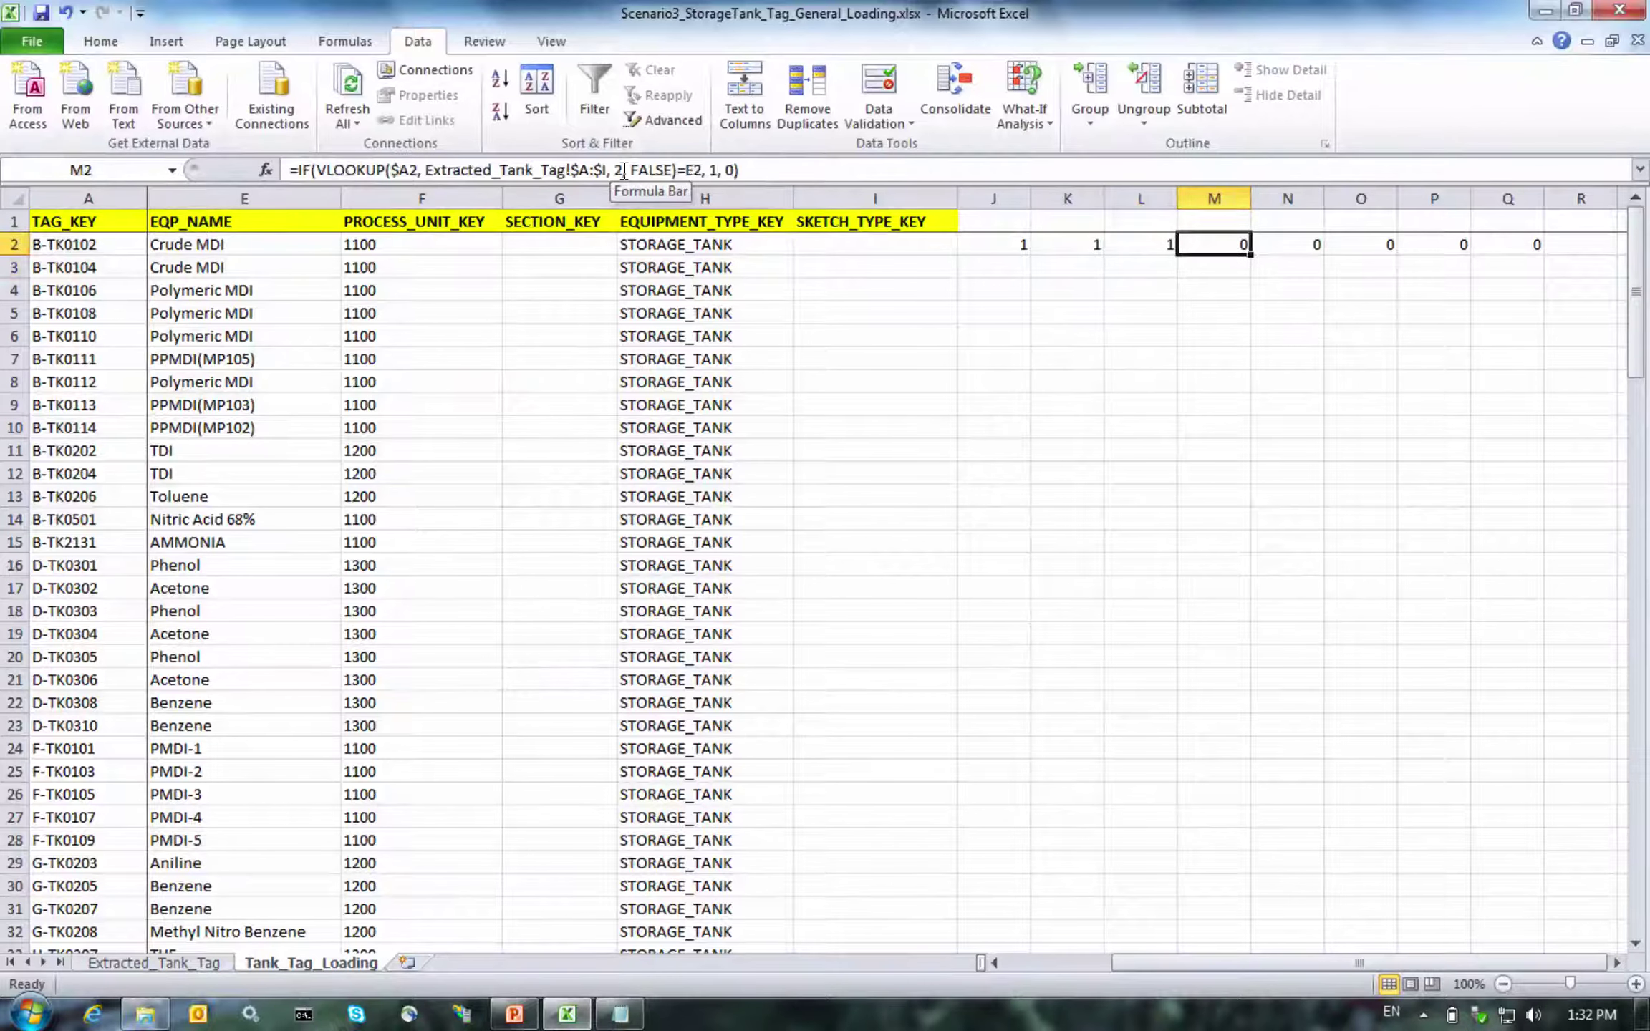
click(623, 170)
key(BackSpace)
text(5)
key(Return)
key(Right)
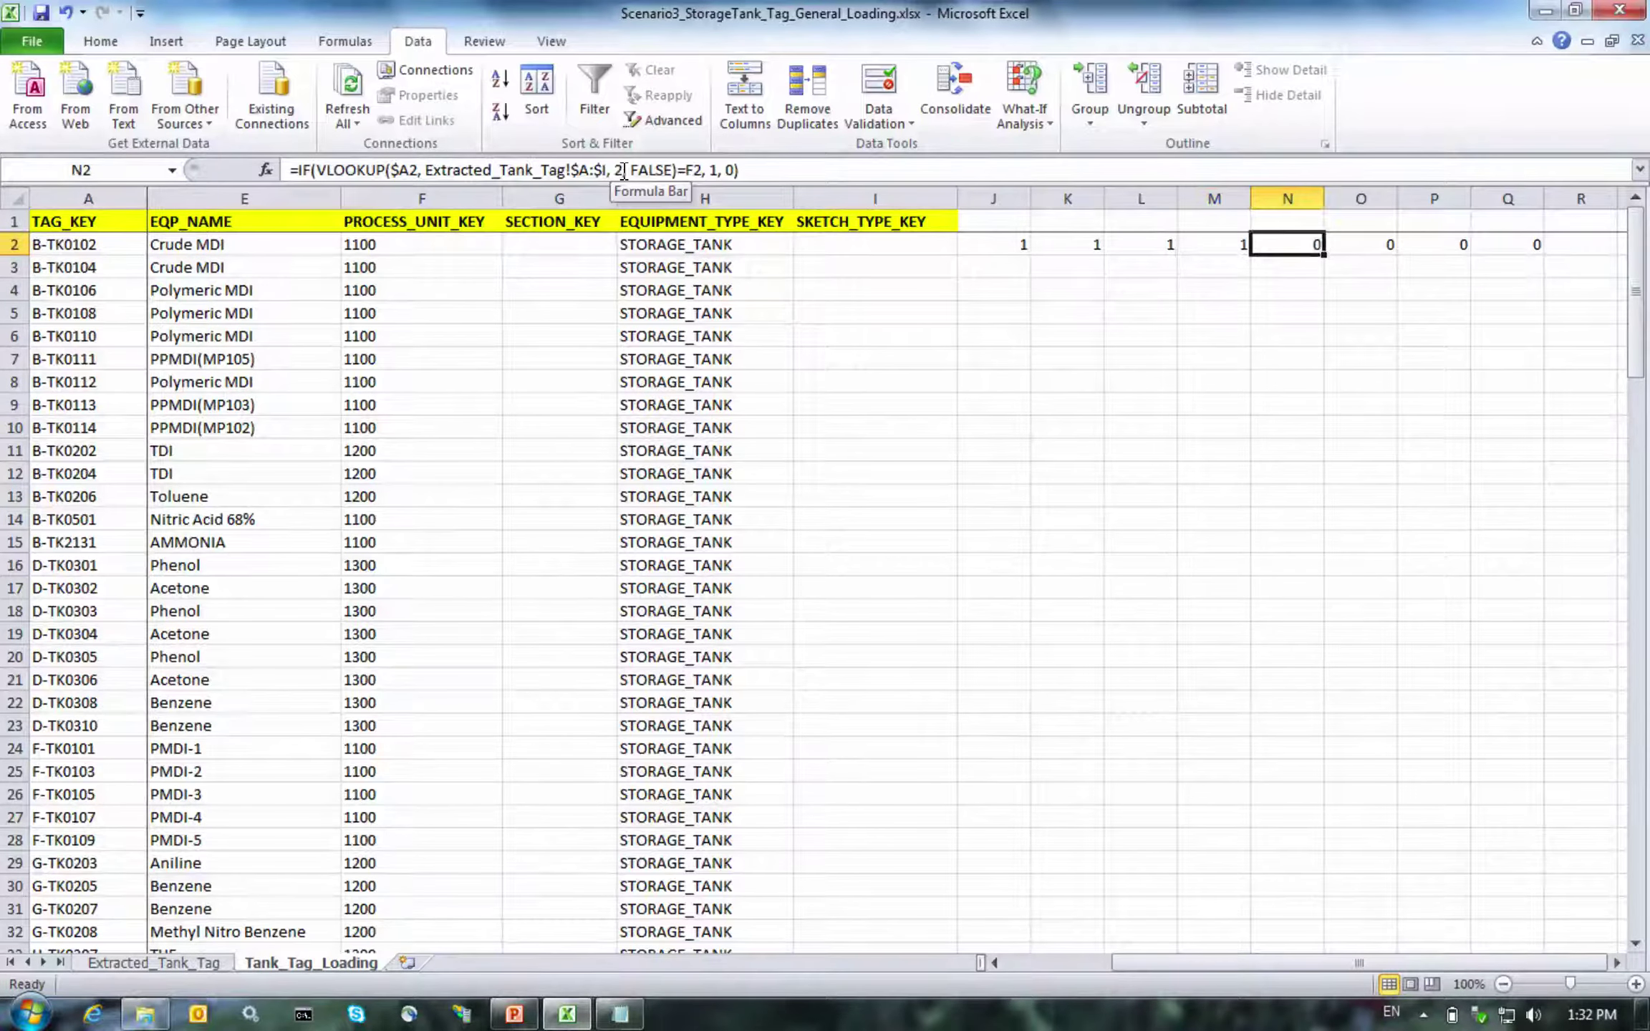
click(623, 170)
key(BackSpace)
text(6)
key(Return)
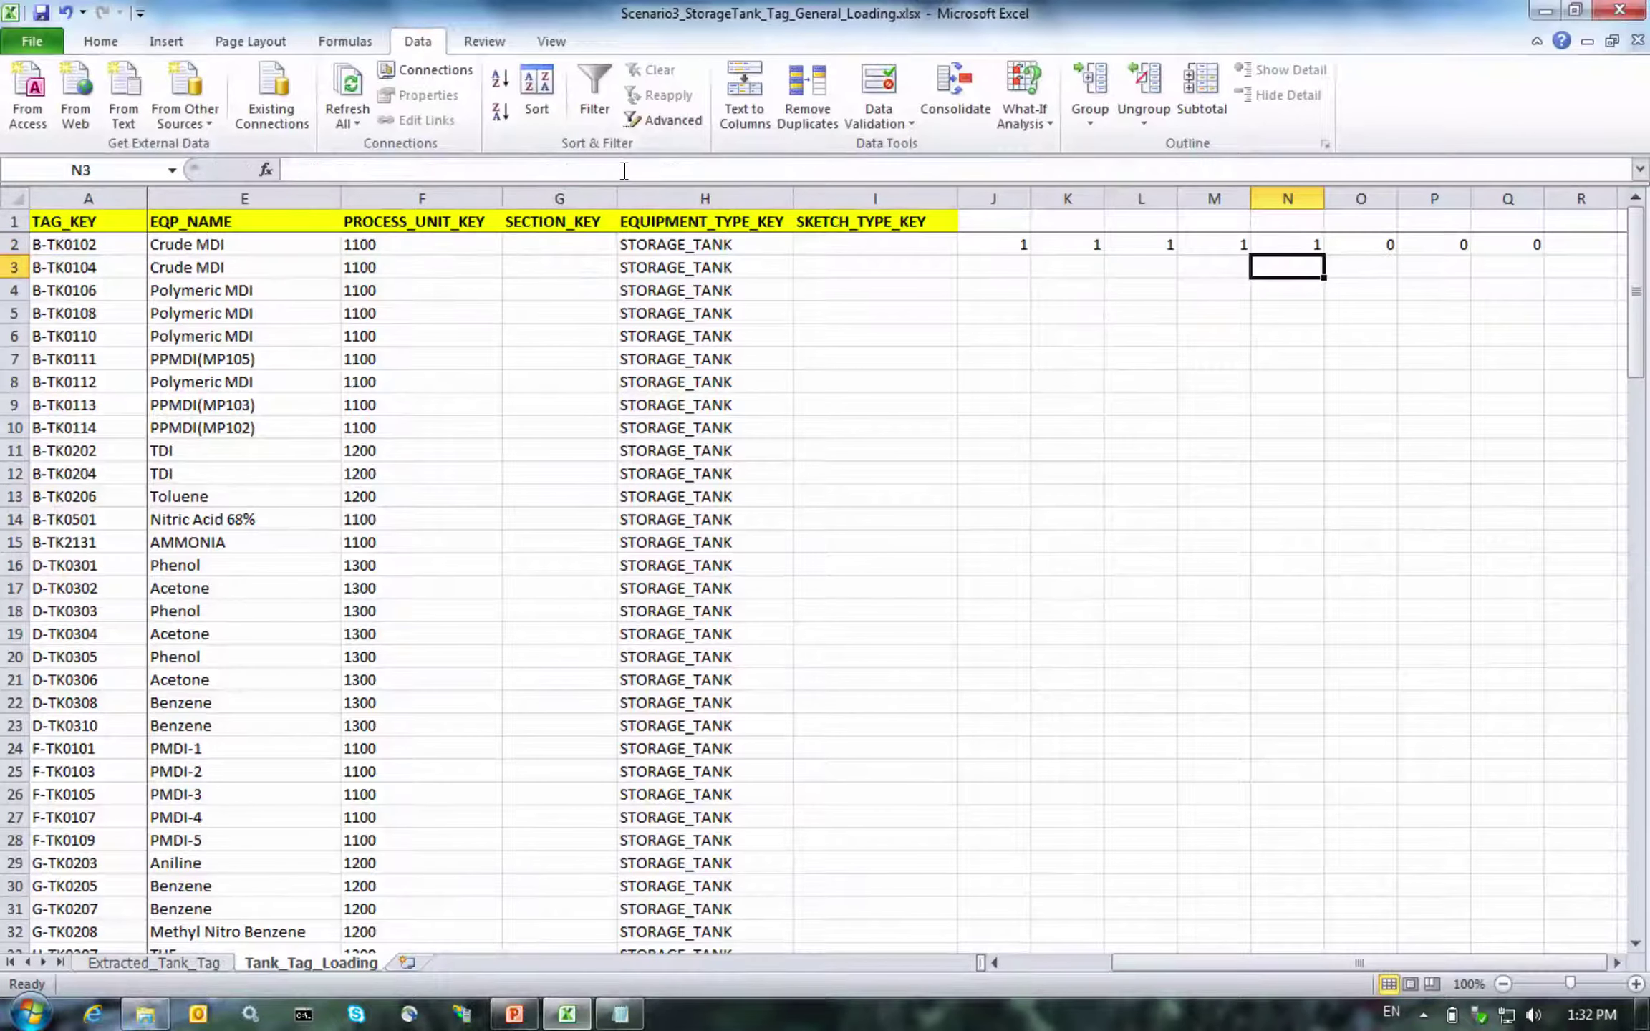
Change the lookup column index to 7 in O2 and 8 in P2
key(Up)
key(Right)
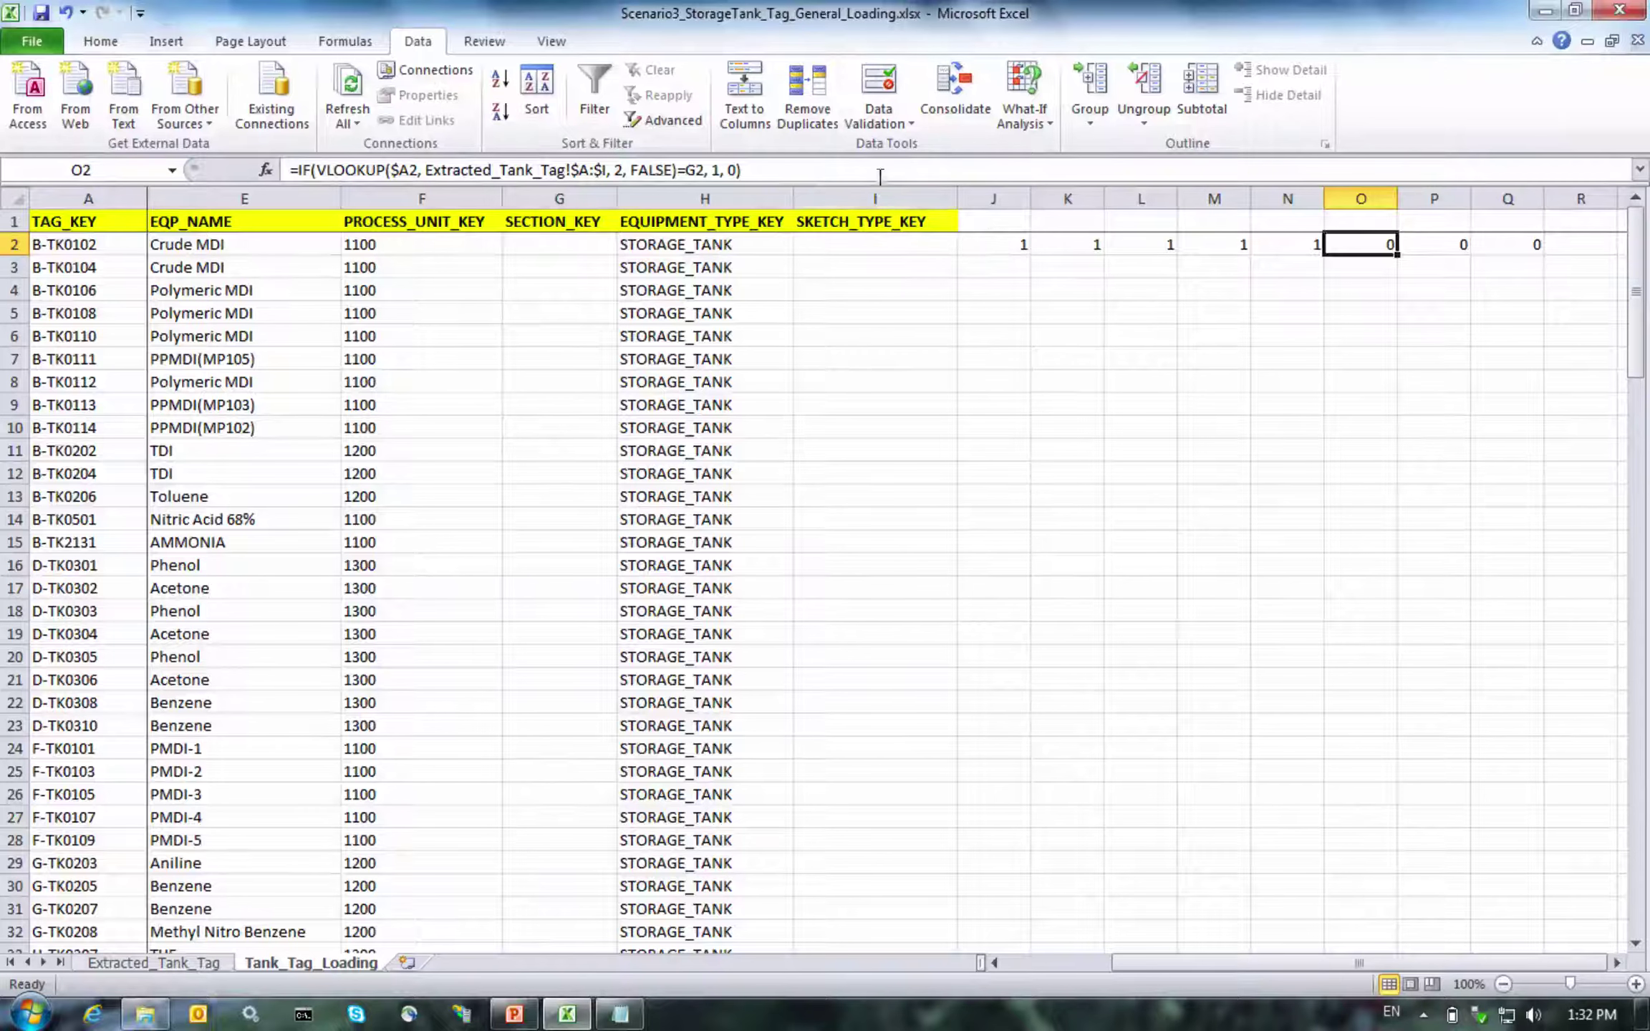
click(625, 169)
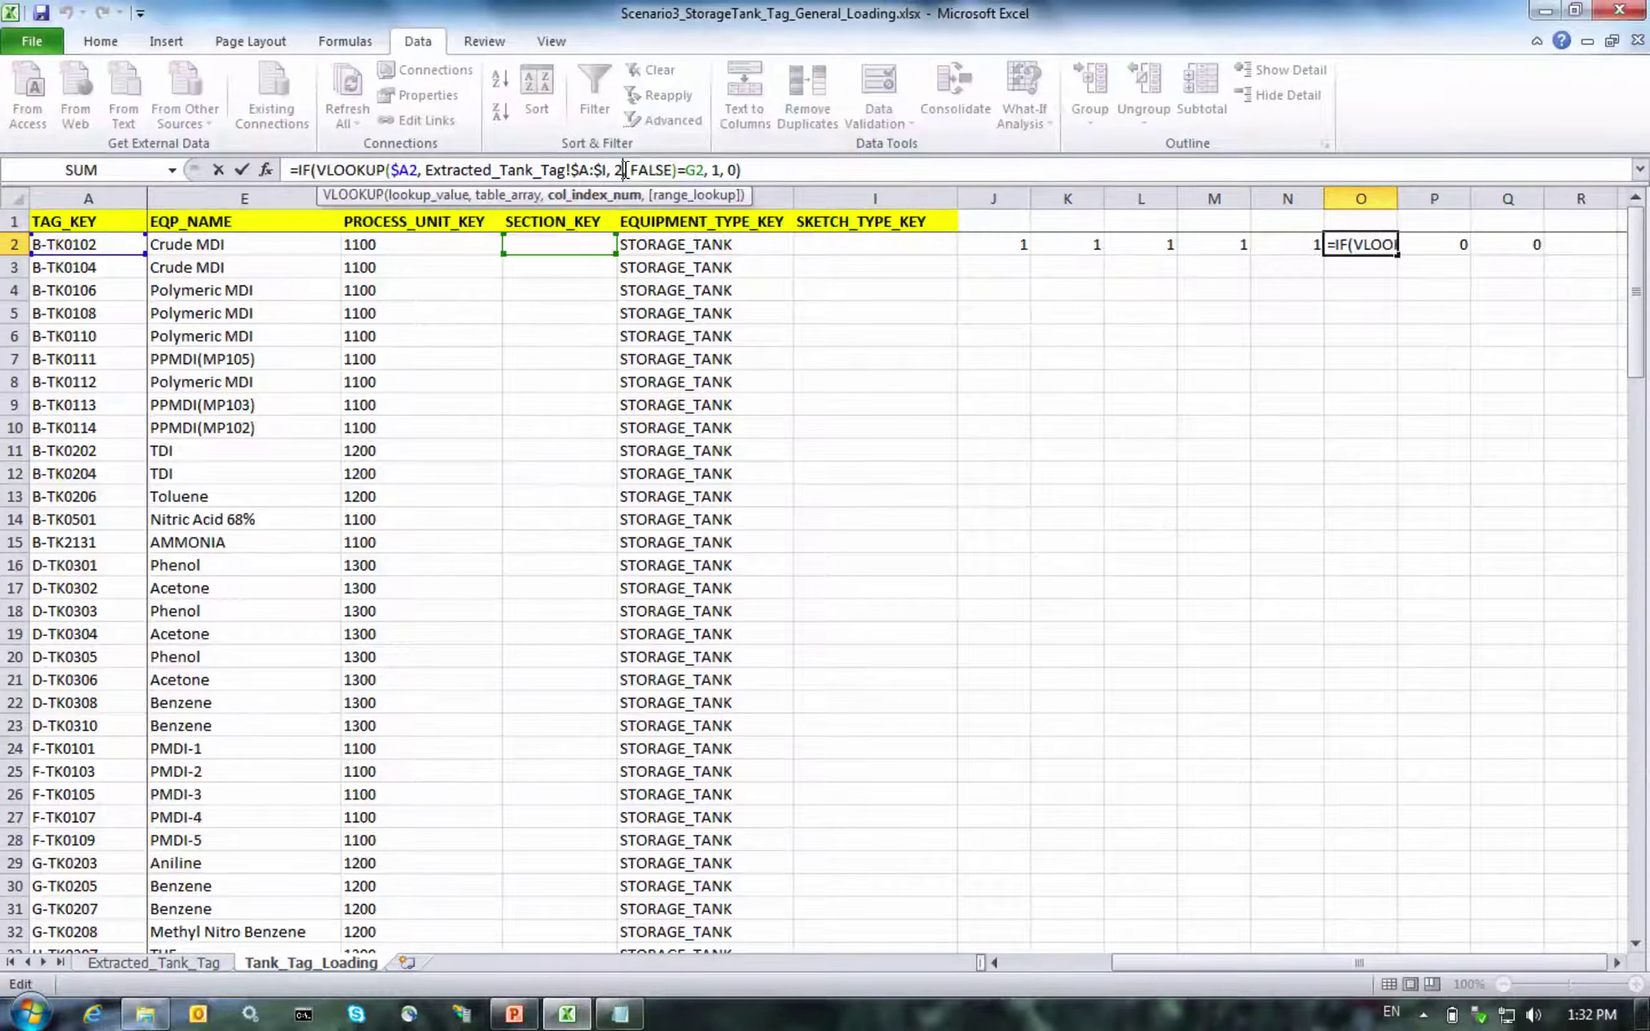
key(BackSpace)
text(7)
key(Return)
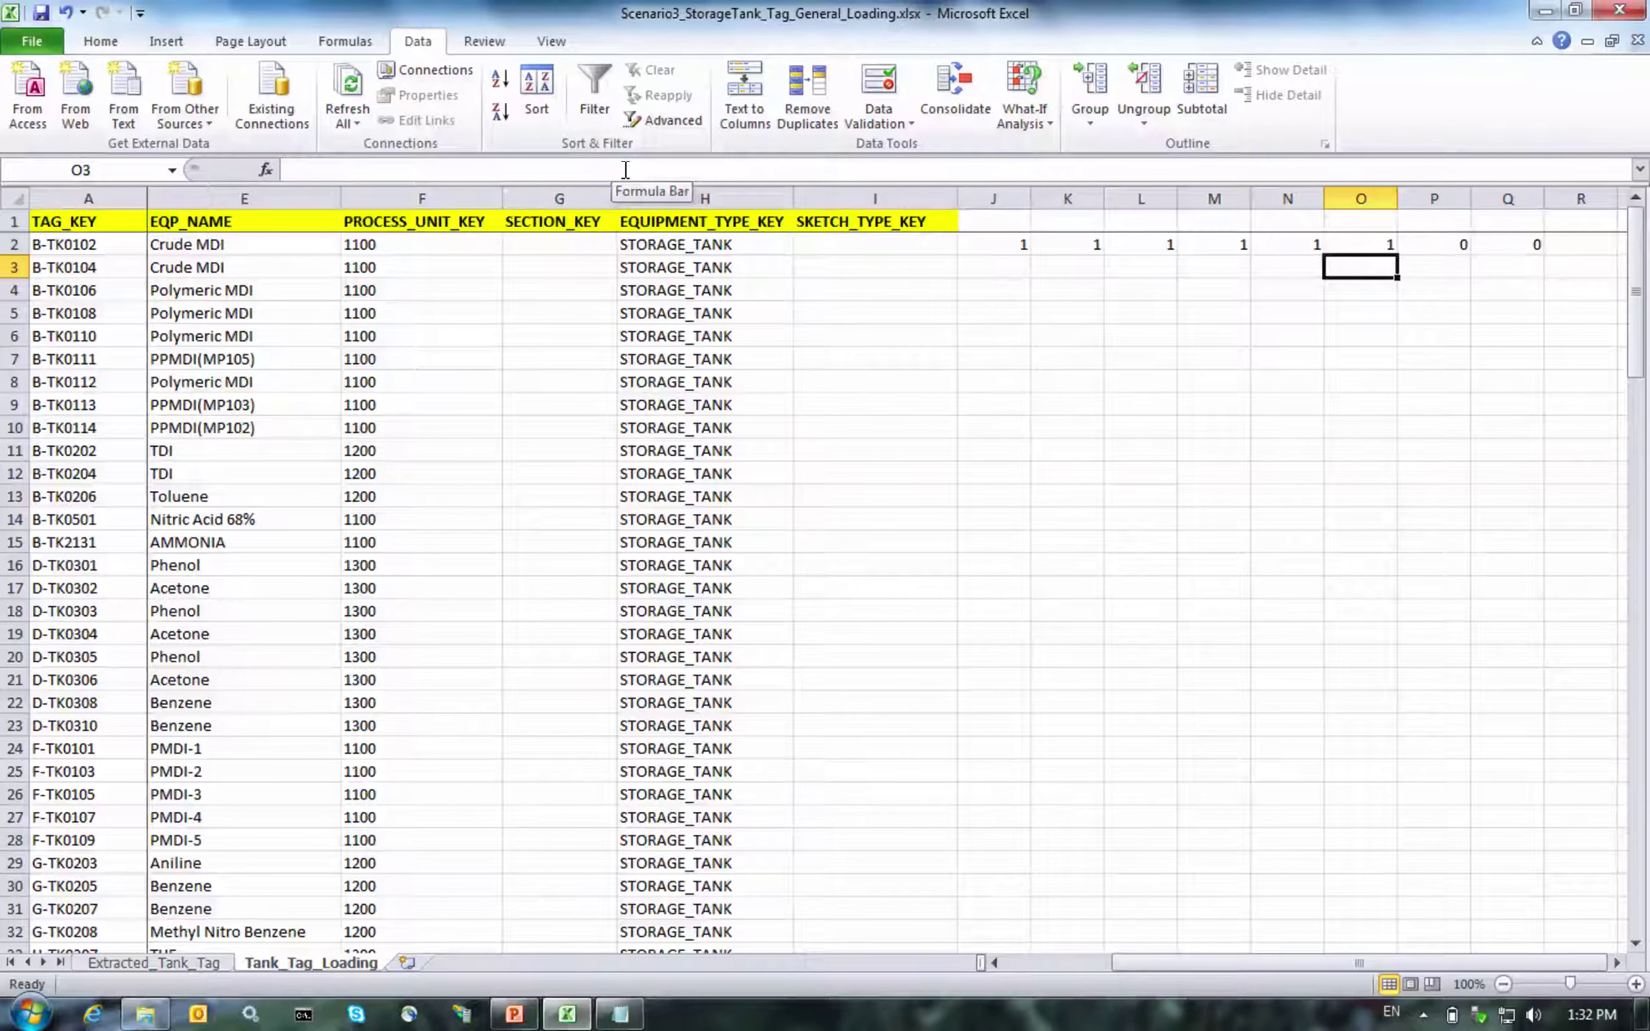
key(Up)
key(Right)
click(625, 170)
key(BackSpace)
text(8)
key(Return)
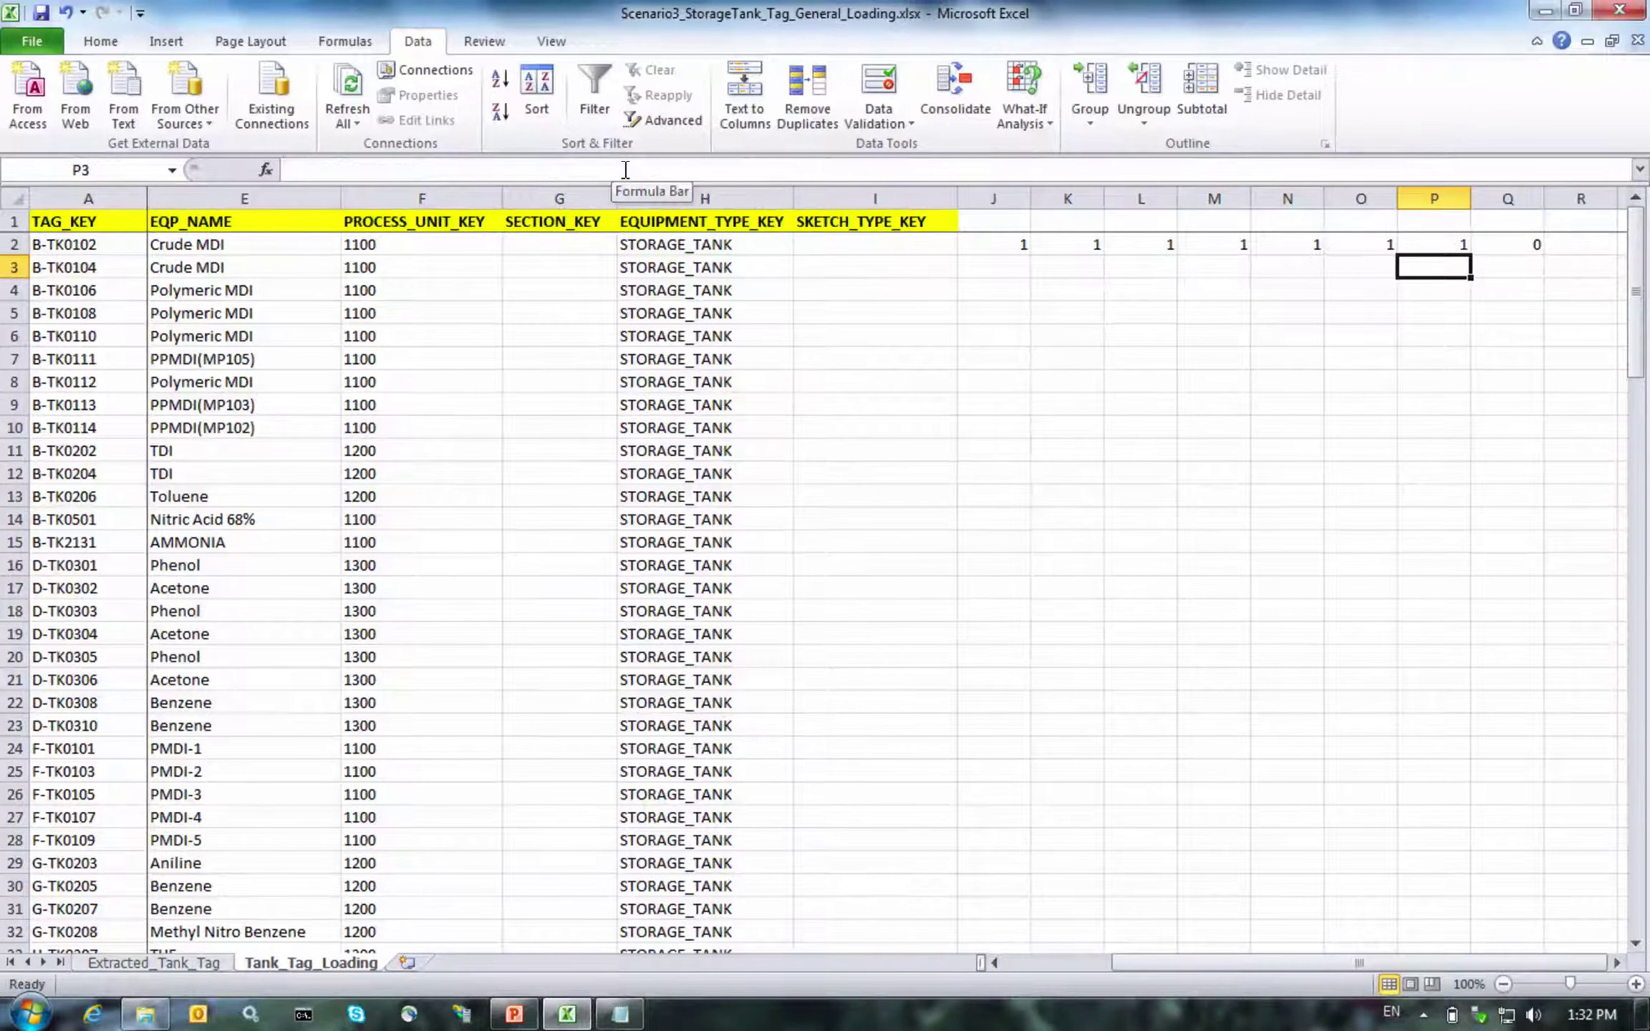
Review the row-2 check formulas and select column Q
key(Up)
key(Left)
key(Left)
key(Left)
key(Left)
key(Left)
key(Left)
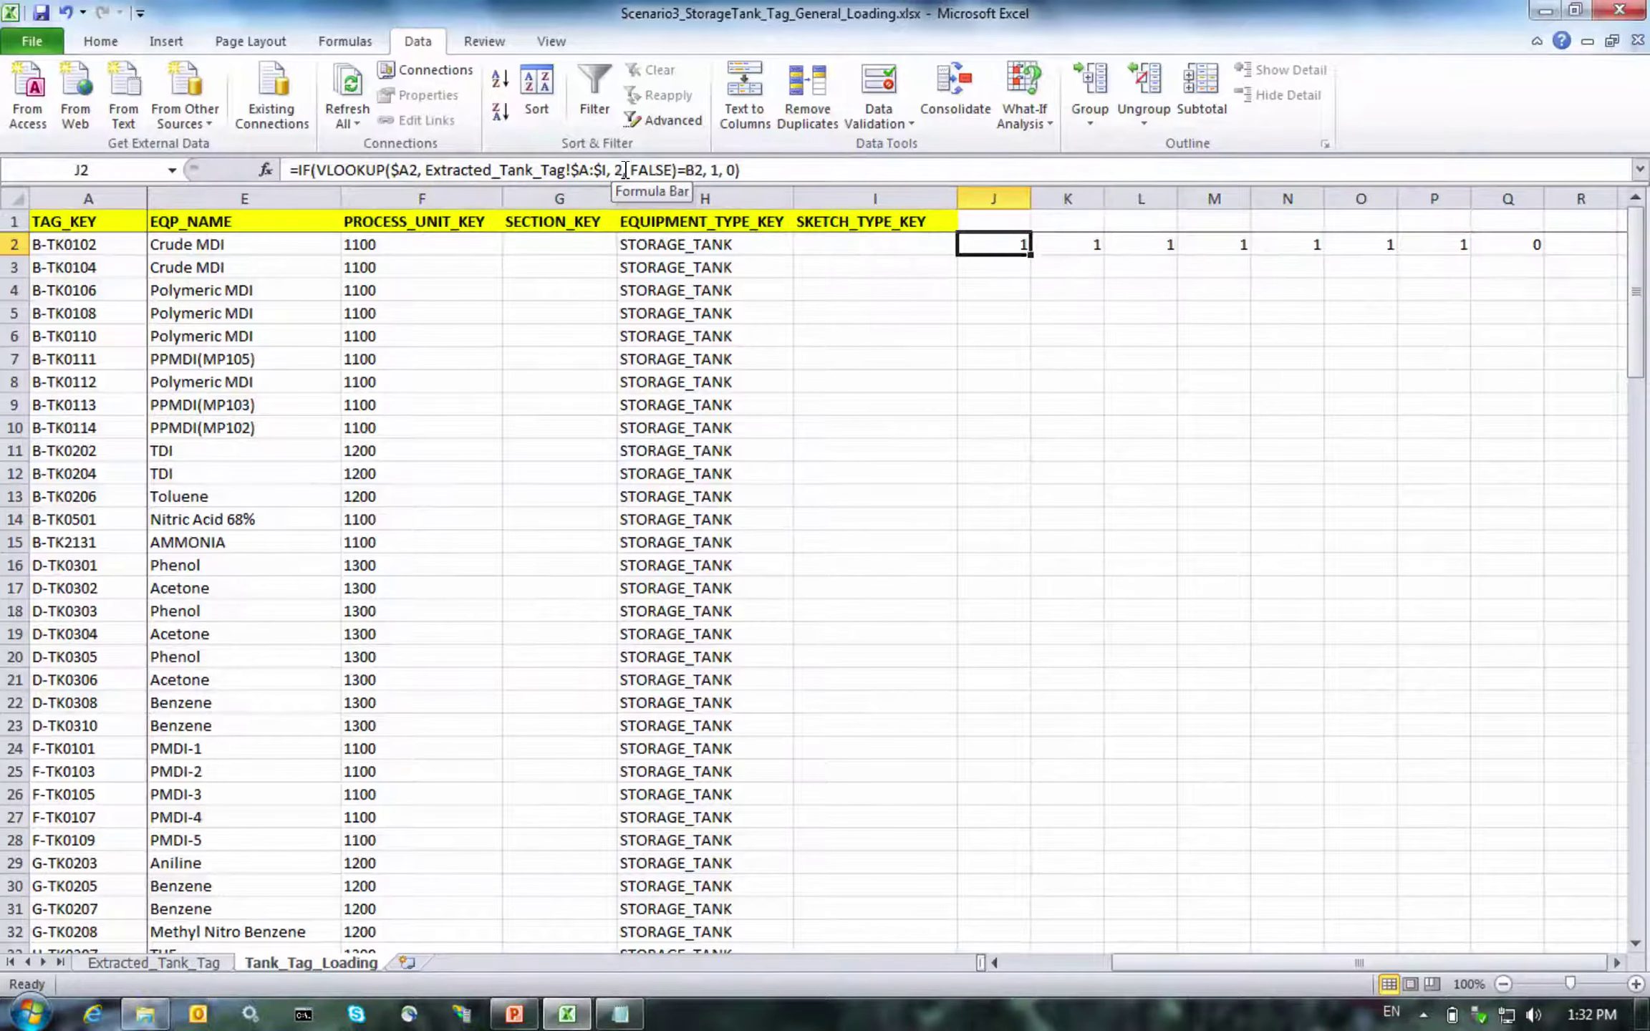
key(Right)
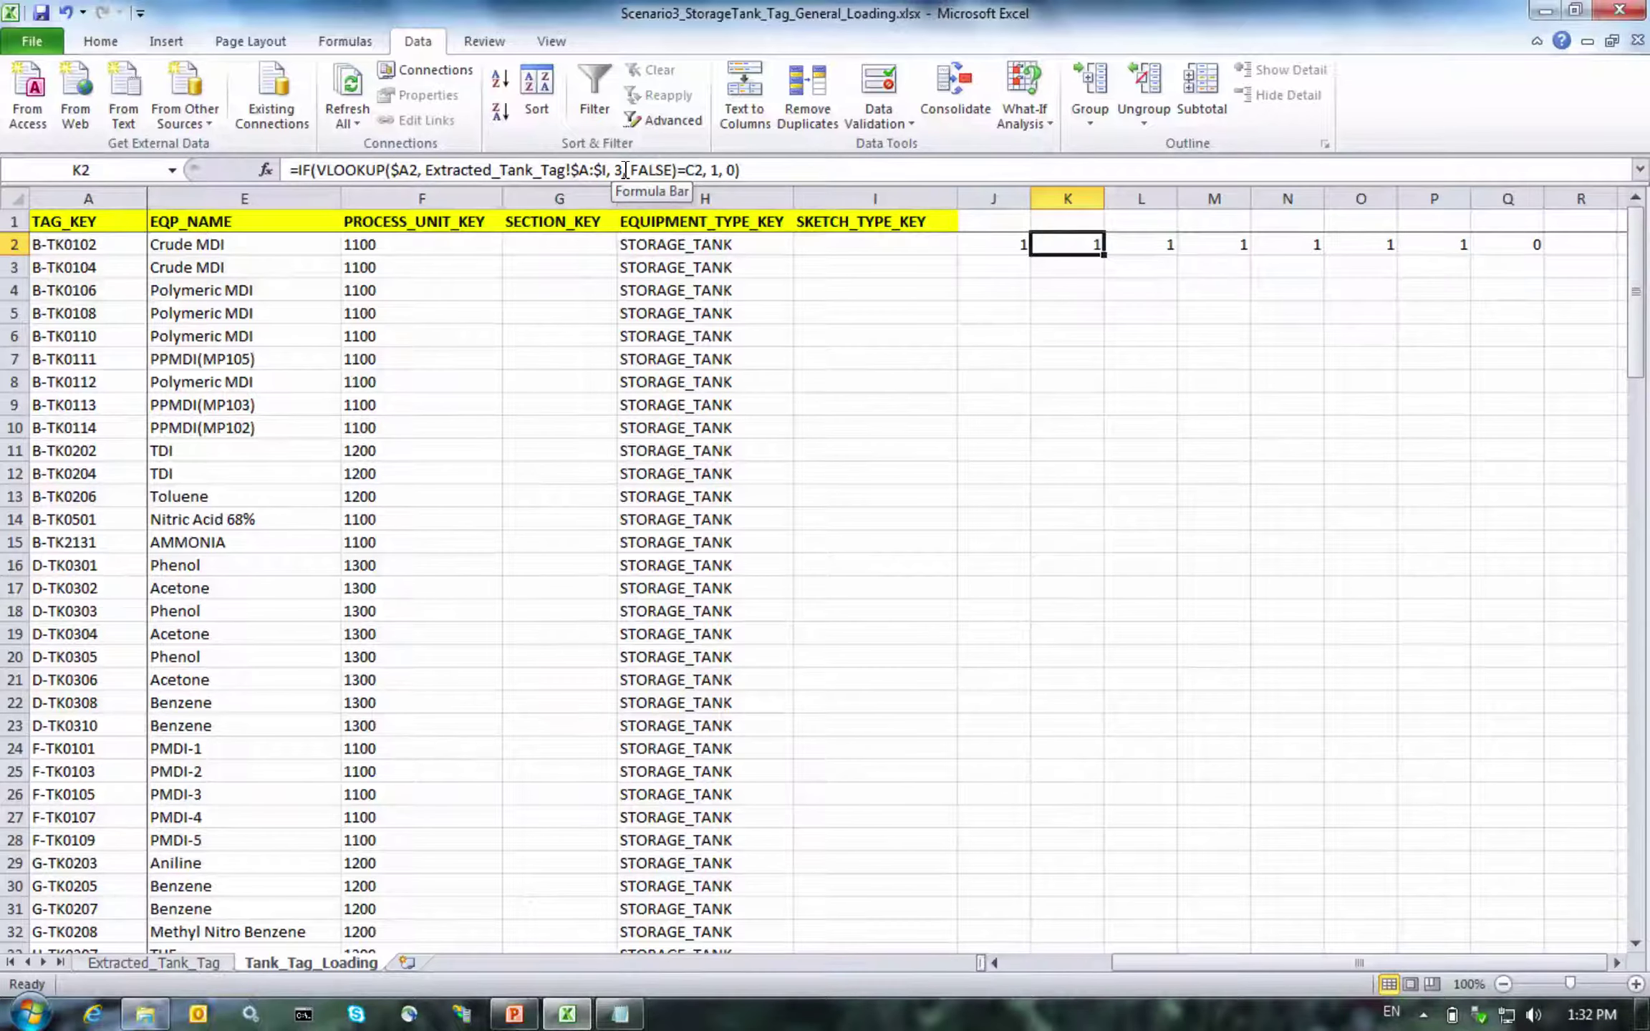
key(Right)
key(Right)
key(Right)
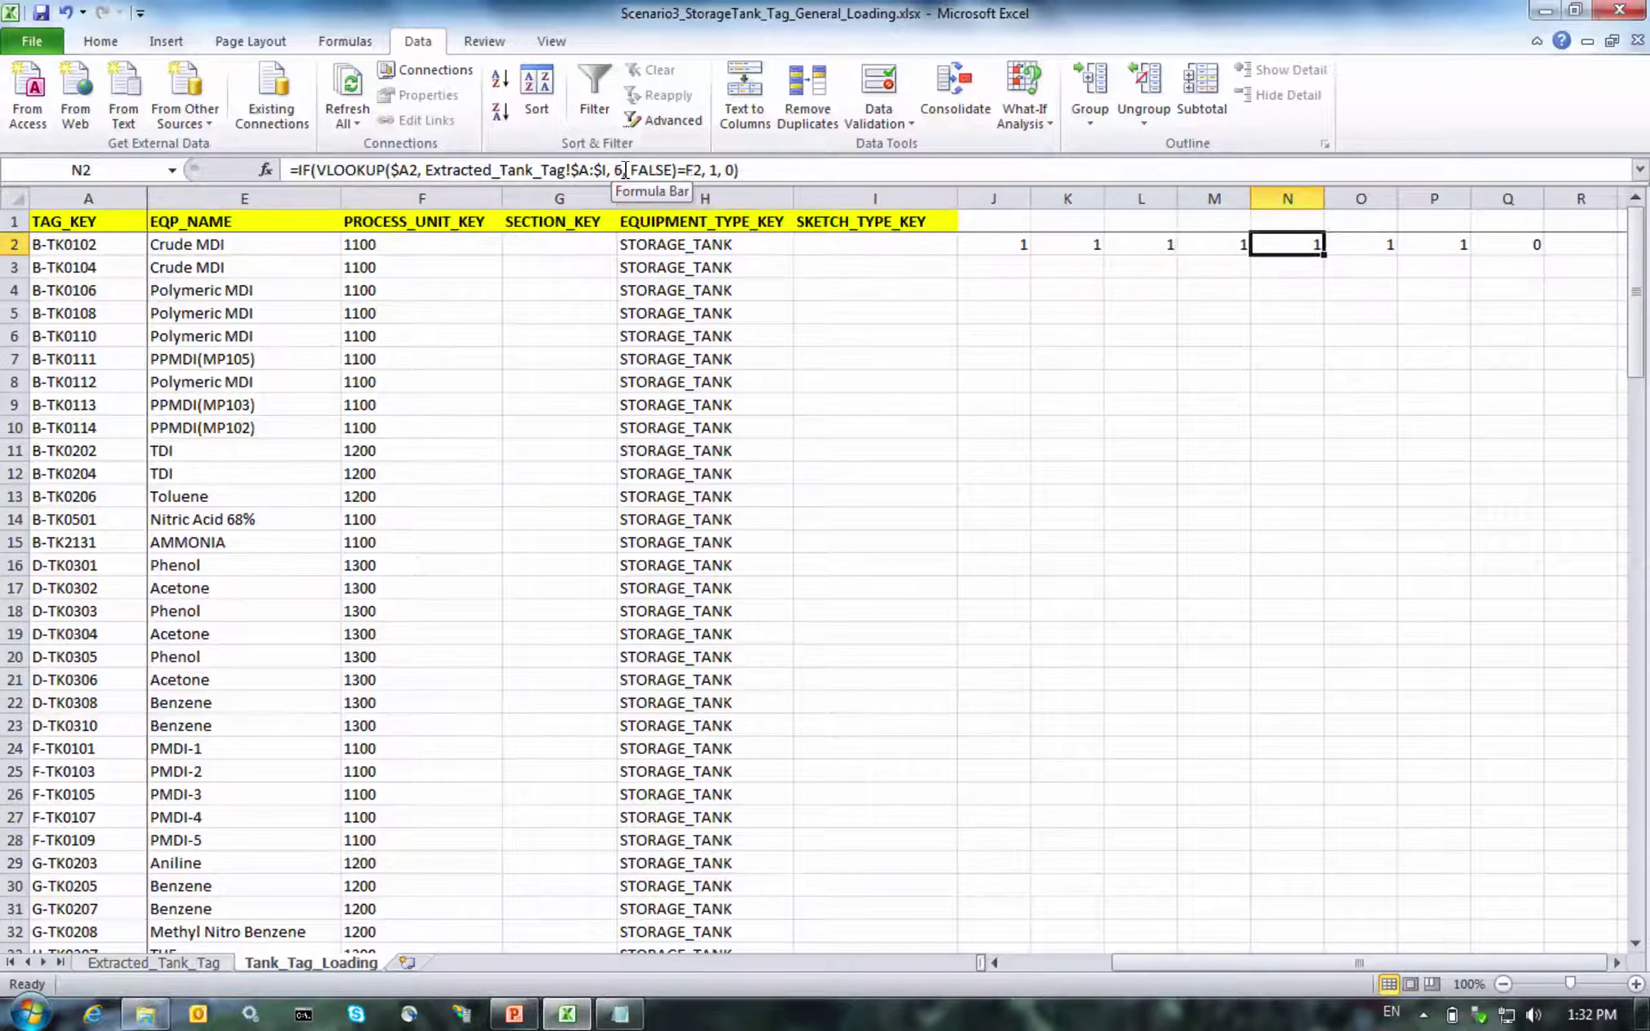
key(Right)
key(Right)
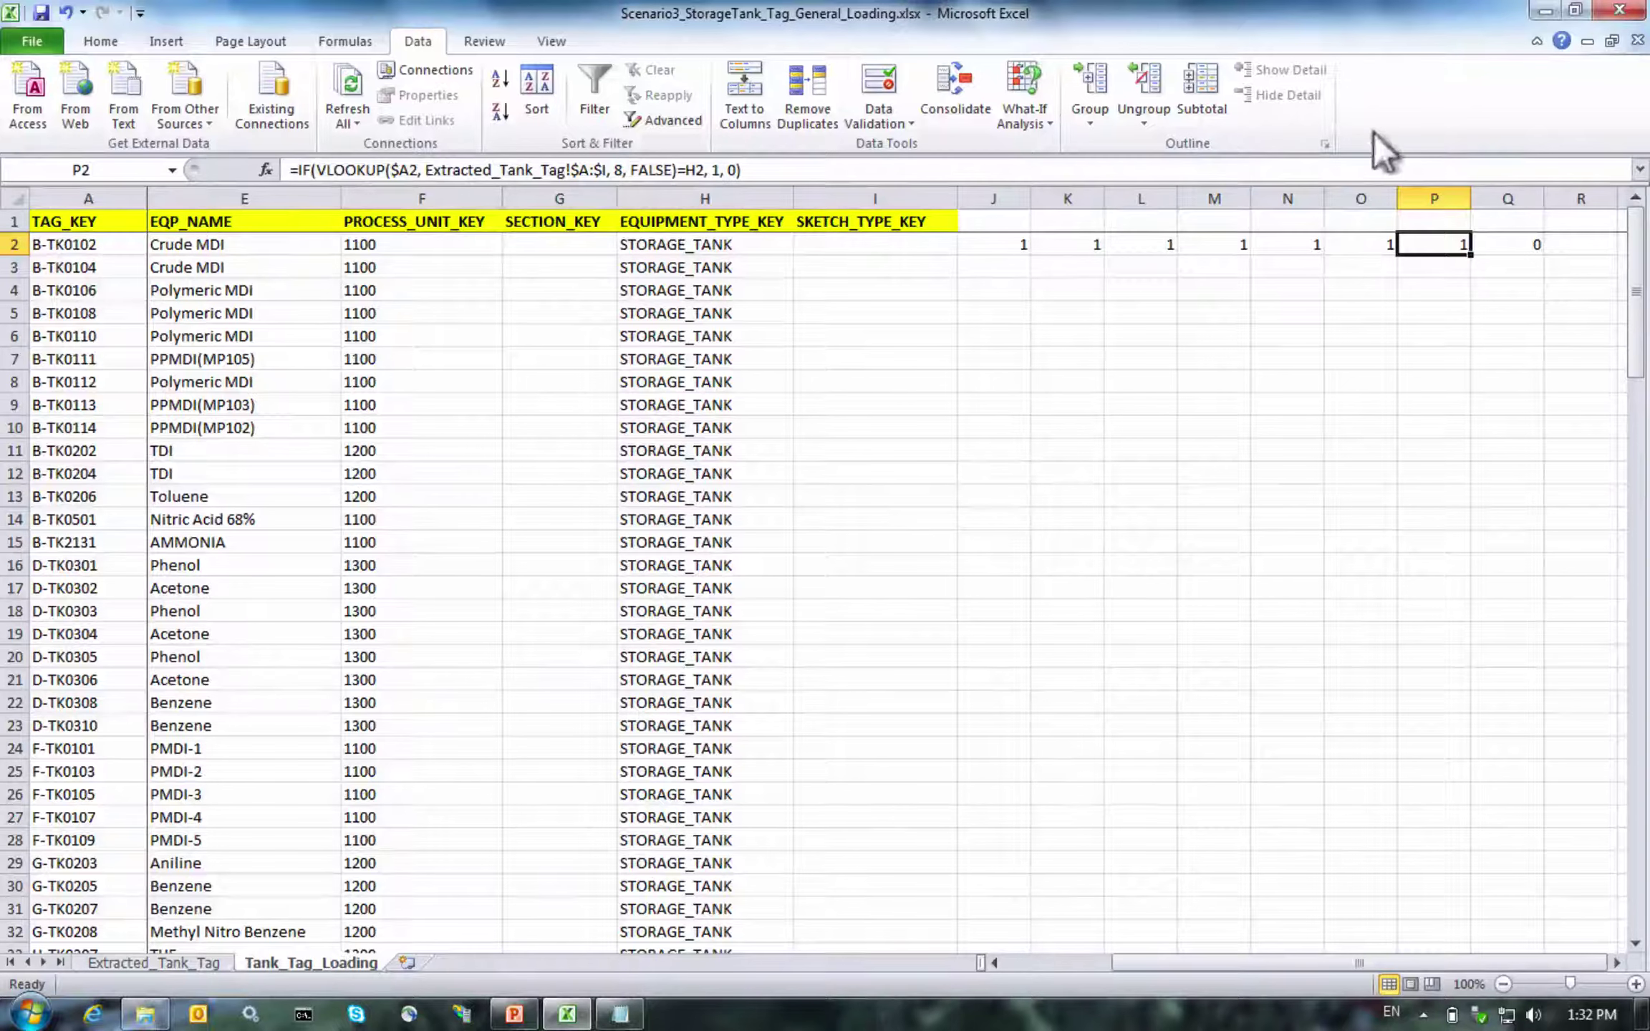
click(1514, 203)
Delete column Q with its failing check and review the J2:P2 check formulas
right_click(1513, 204)
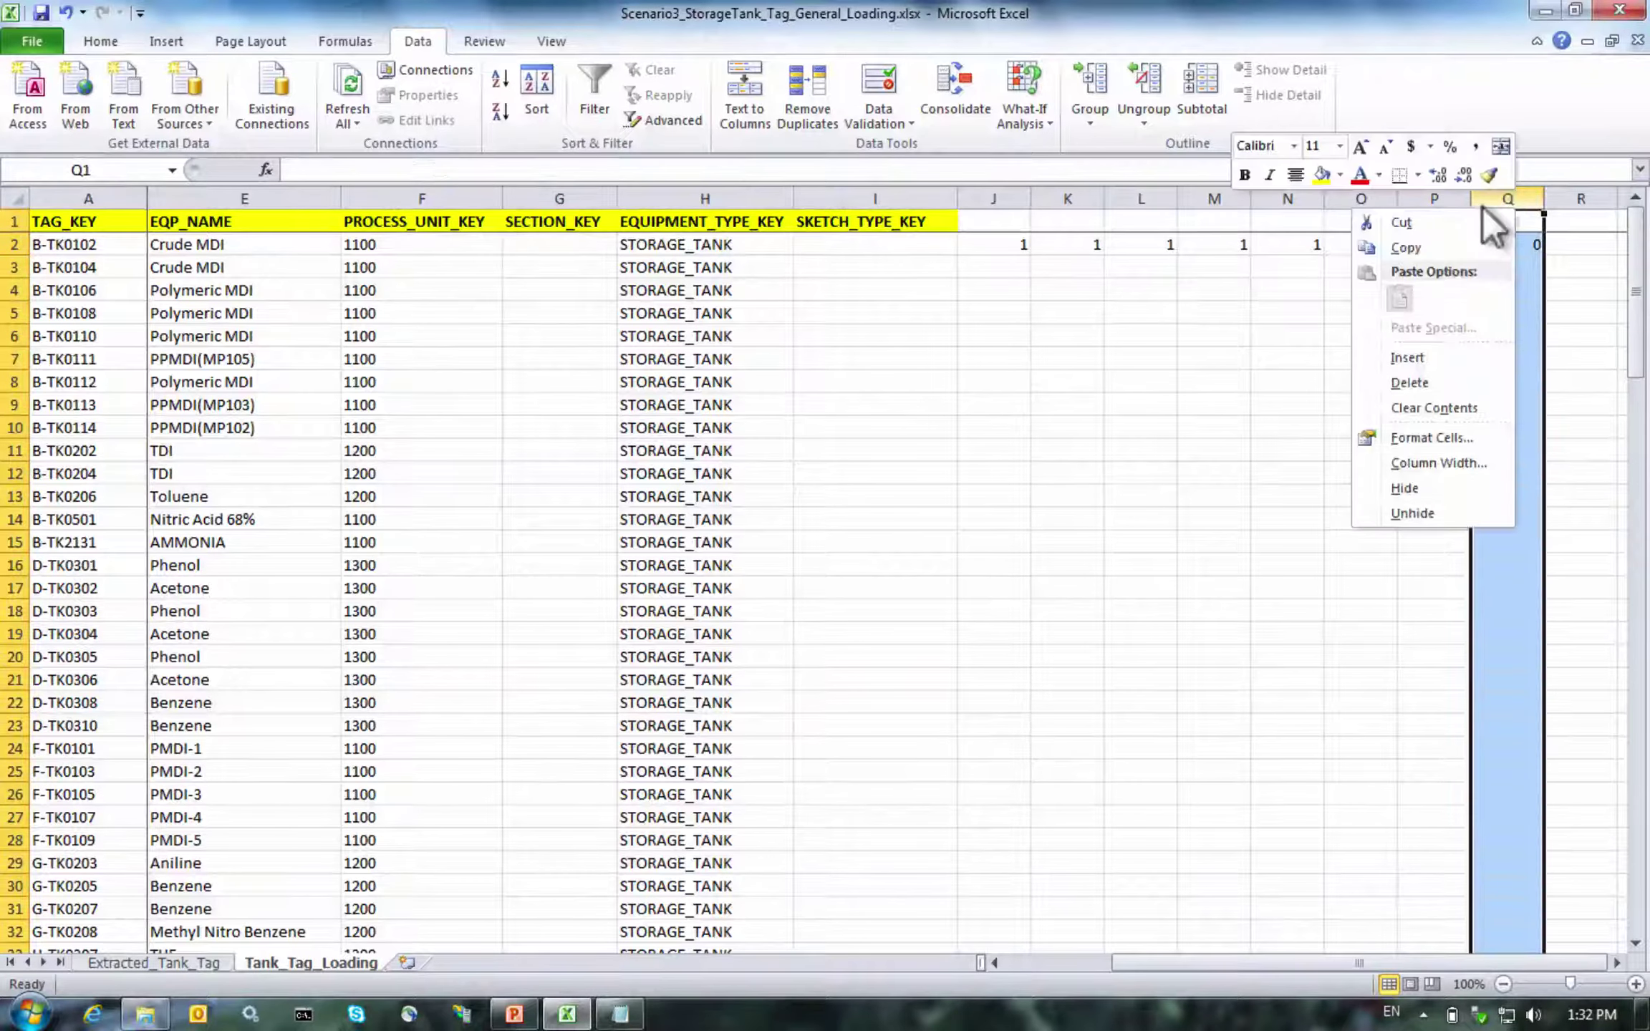
click(1400, 381)
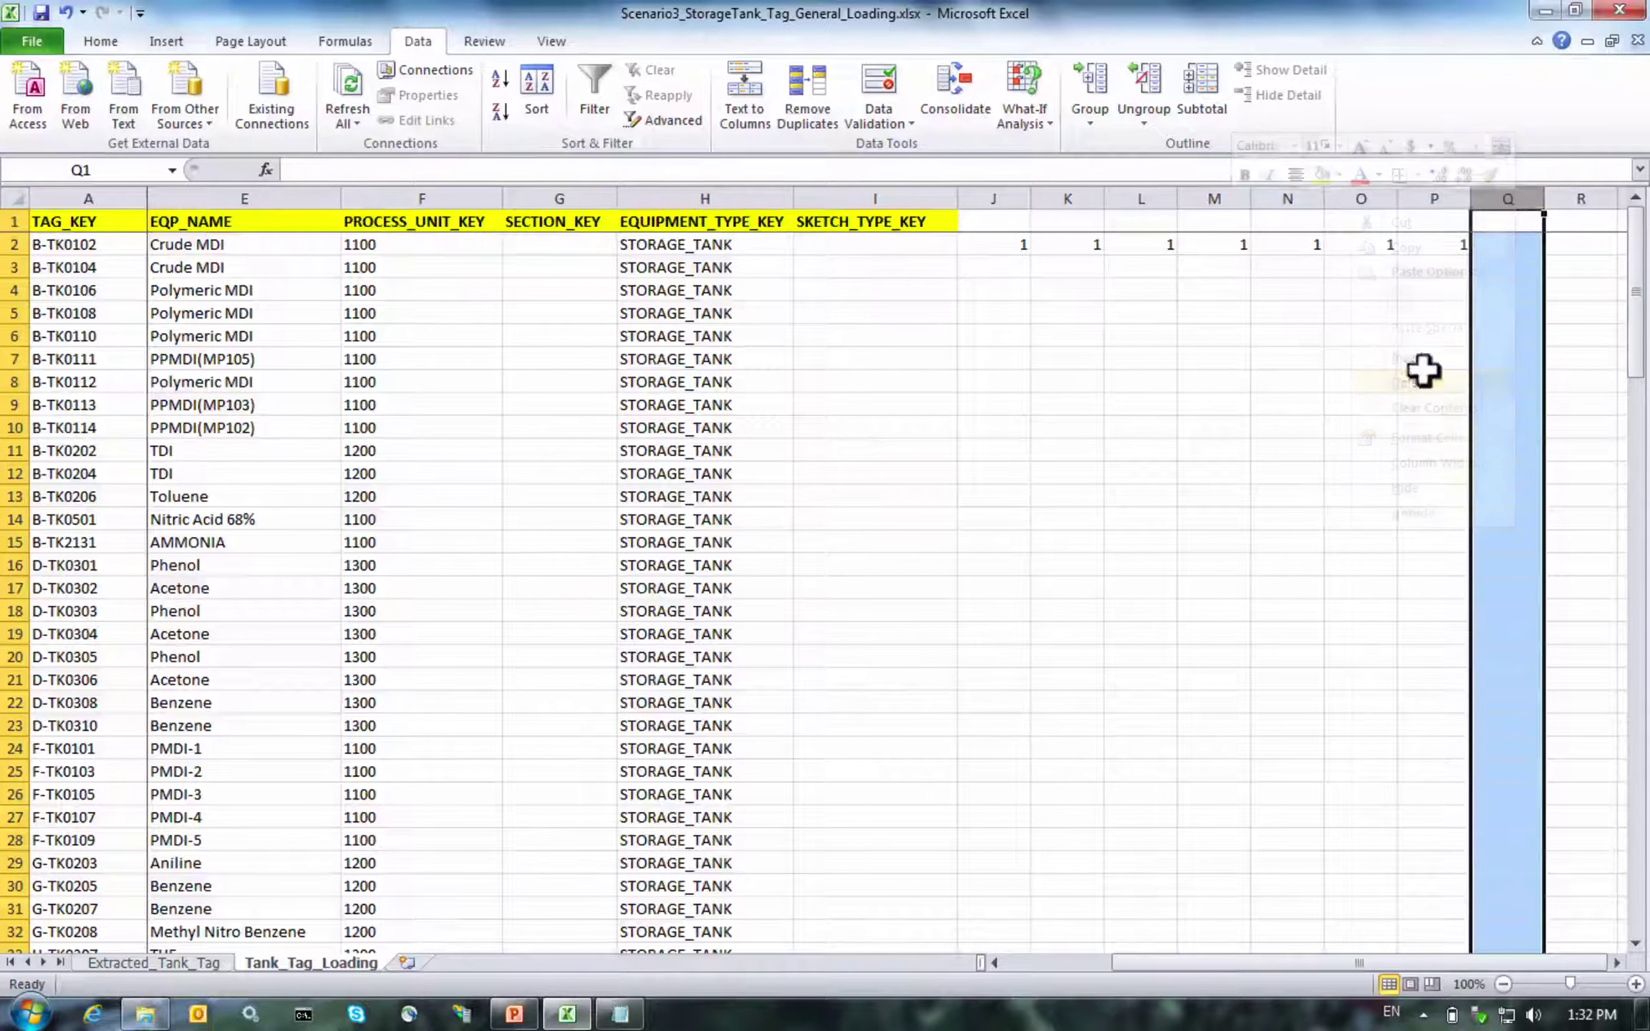
click(1255, 286)
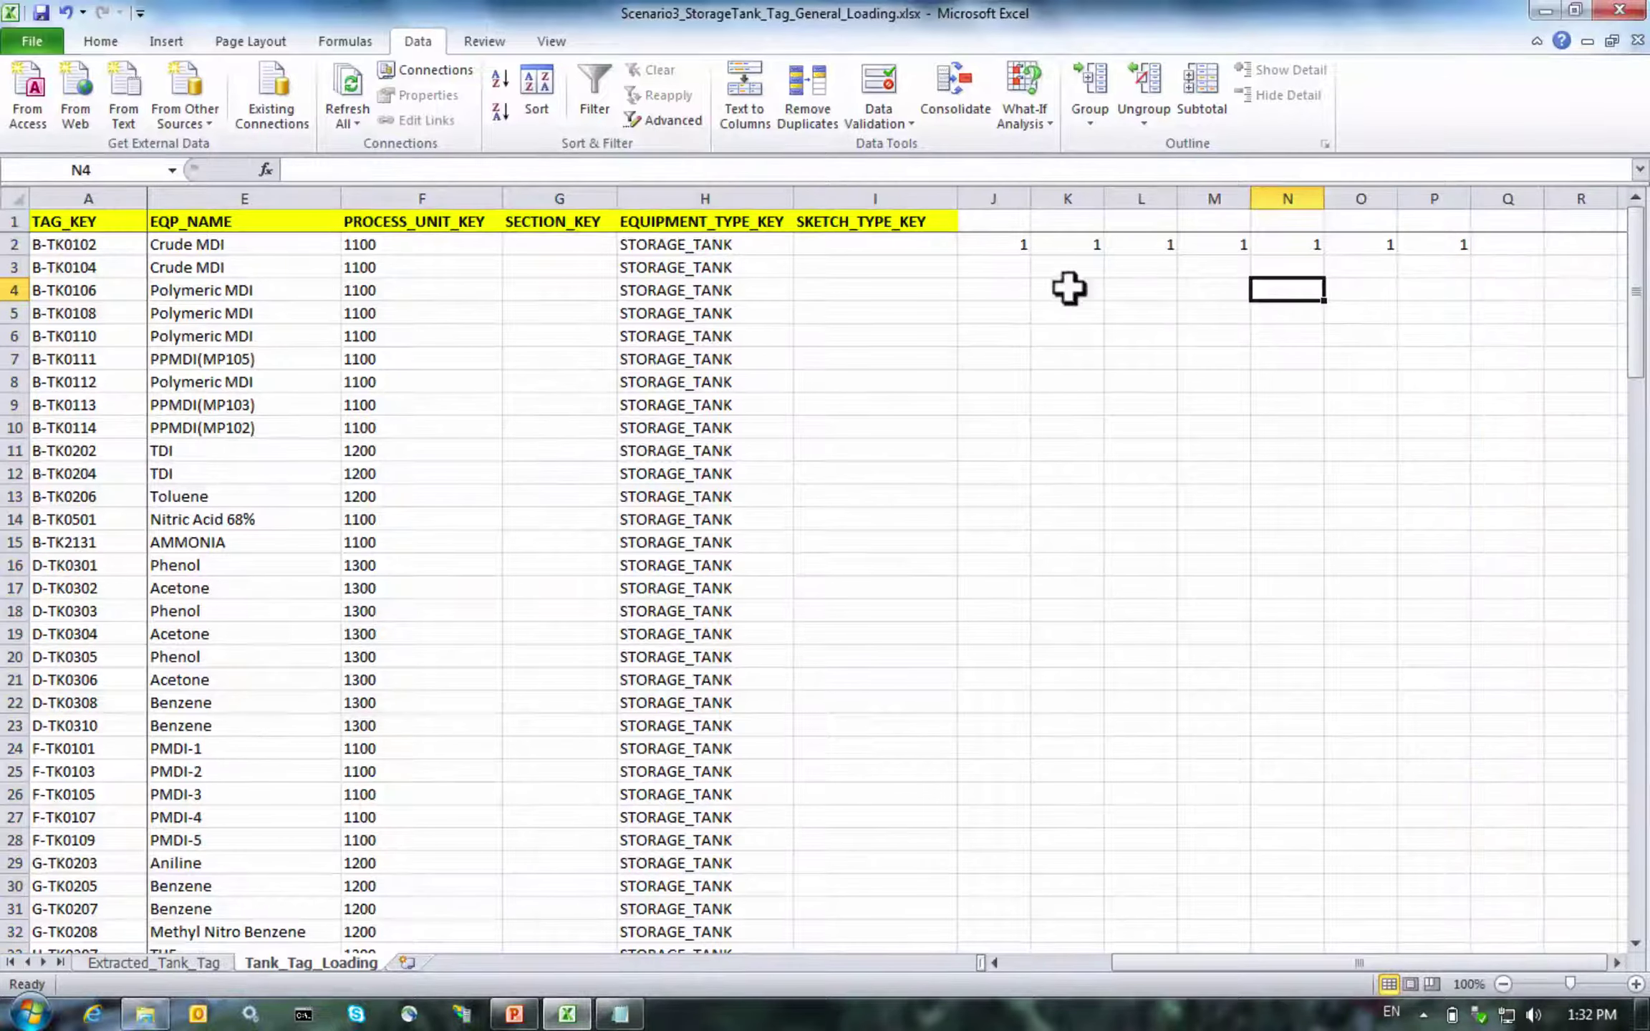
click(968, 240)
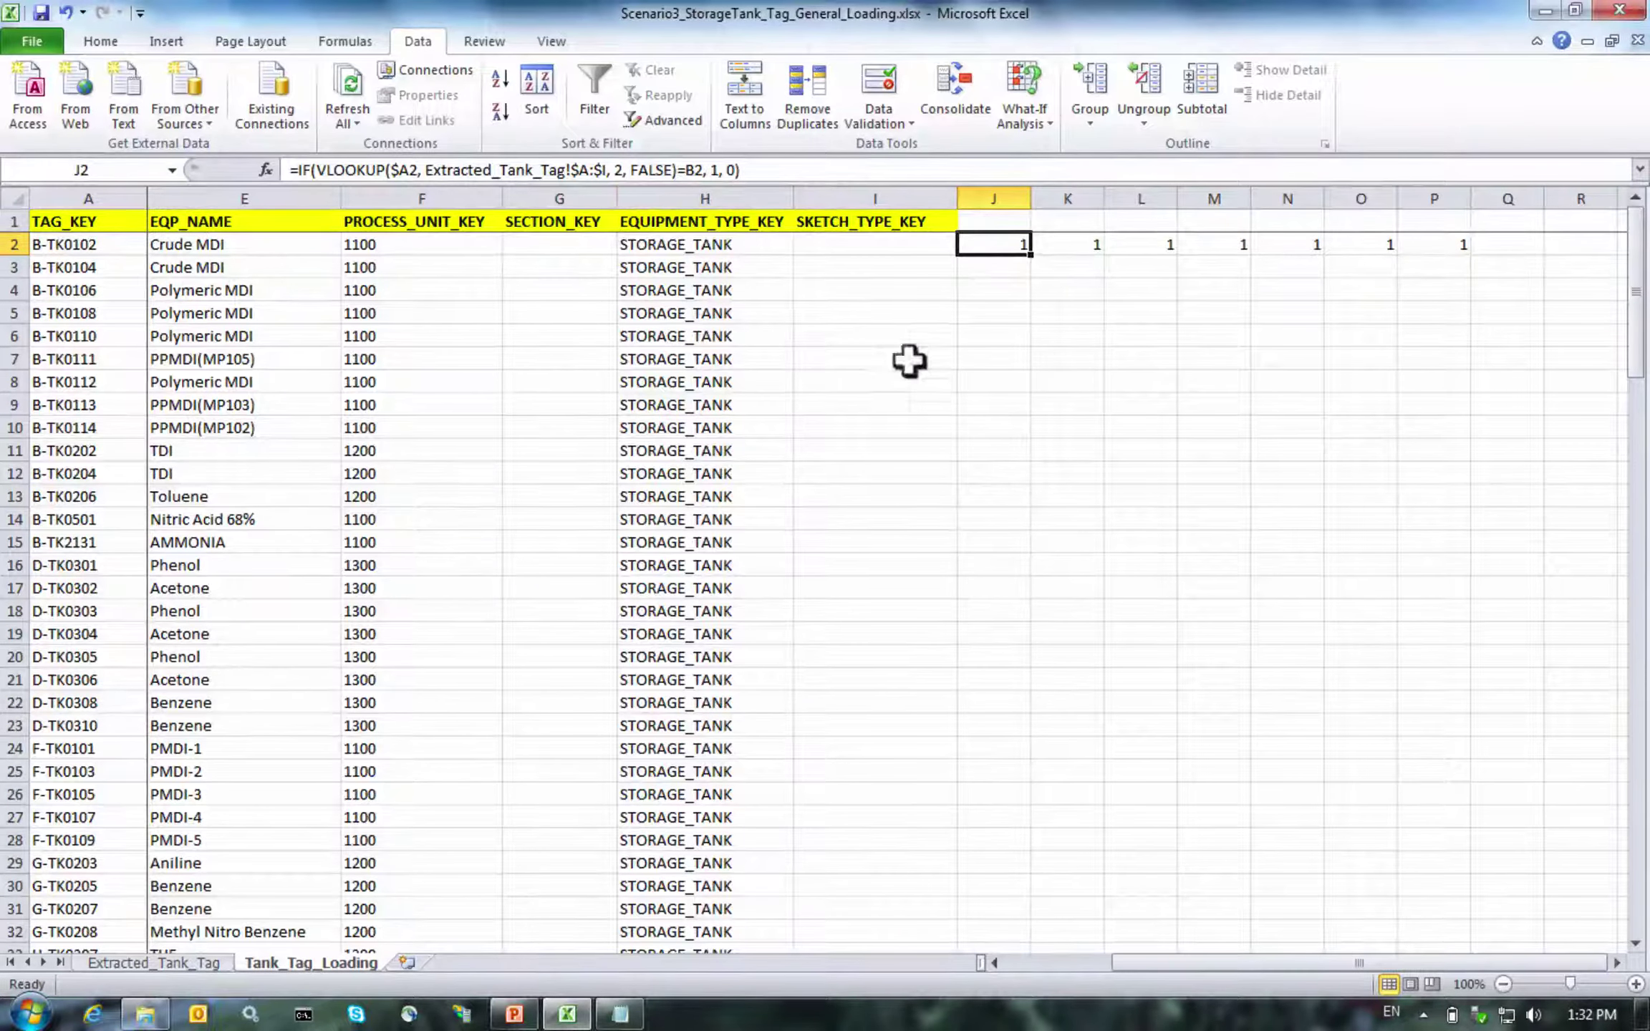
key(Right)
key(Right)
key(Right)
key(Right)
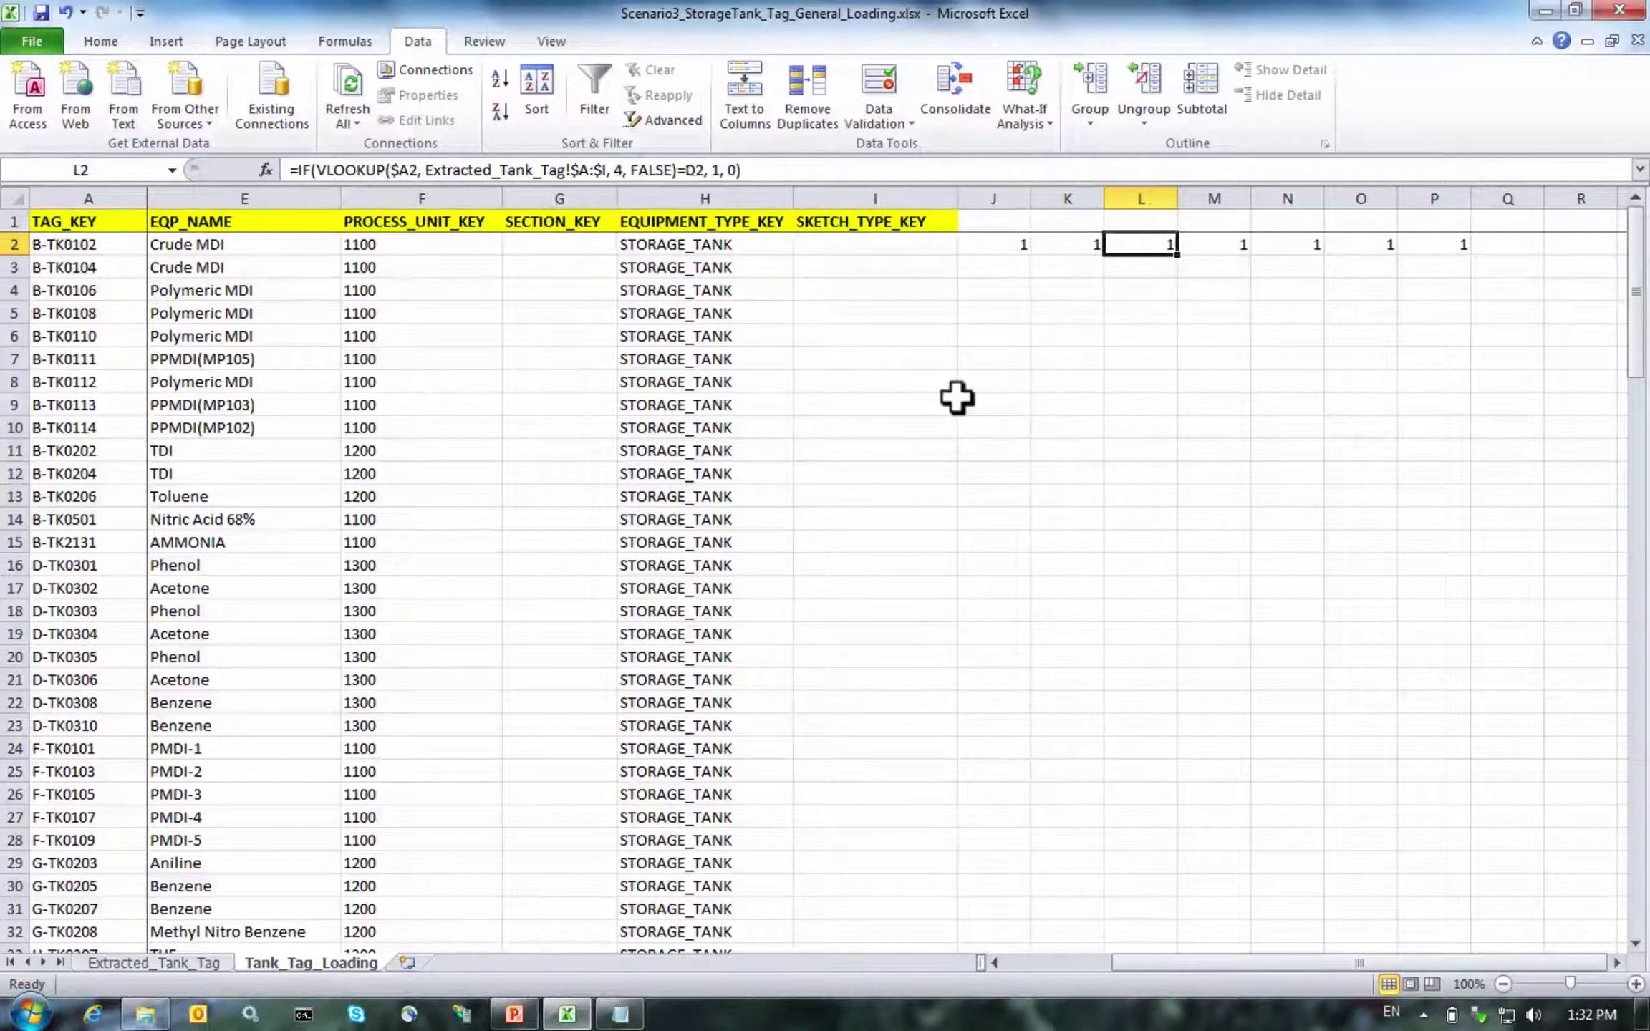
key(Right)
key(Right)
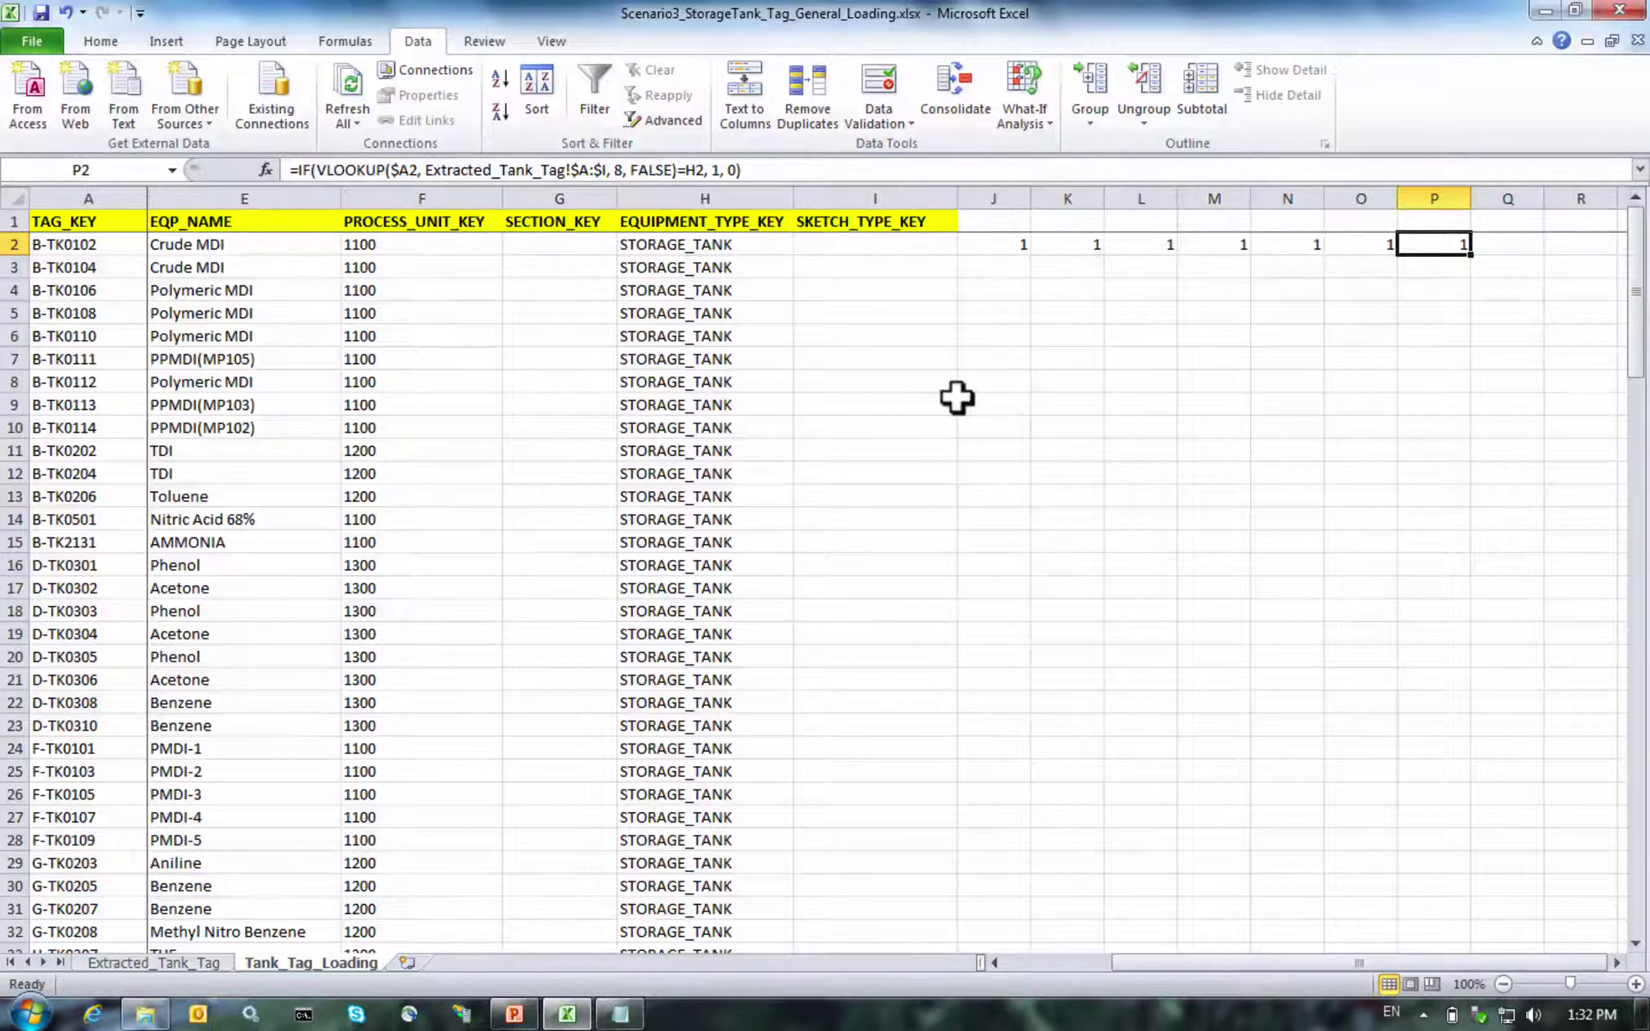
key(Right)
key(Left)
Copy P2's check into Q2 with lookup column 9, then select columns J through Q
key(ctrl+c)
key(Right)
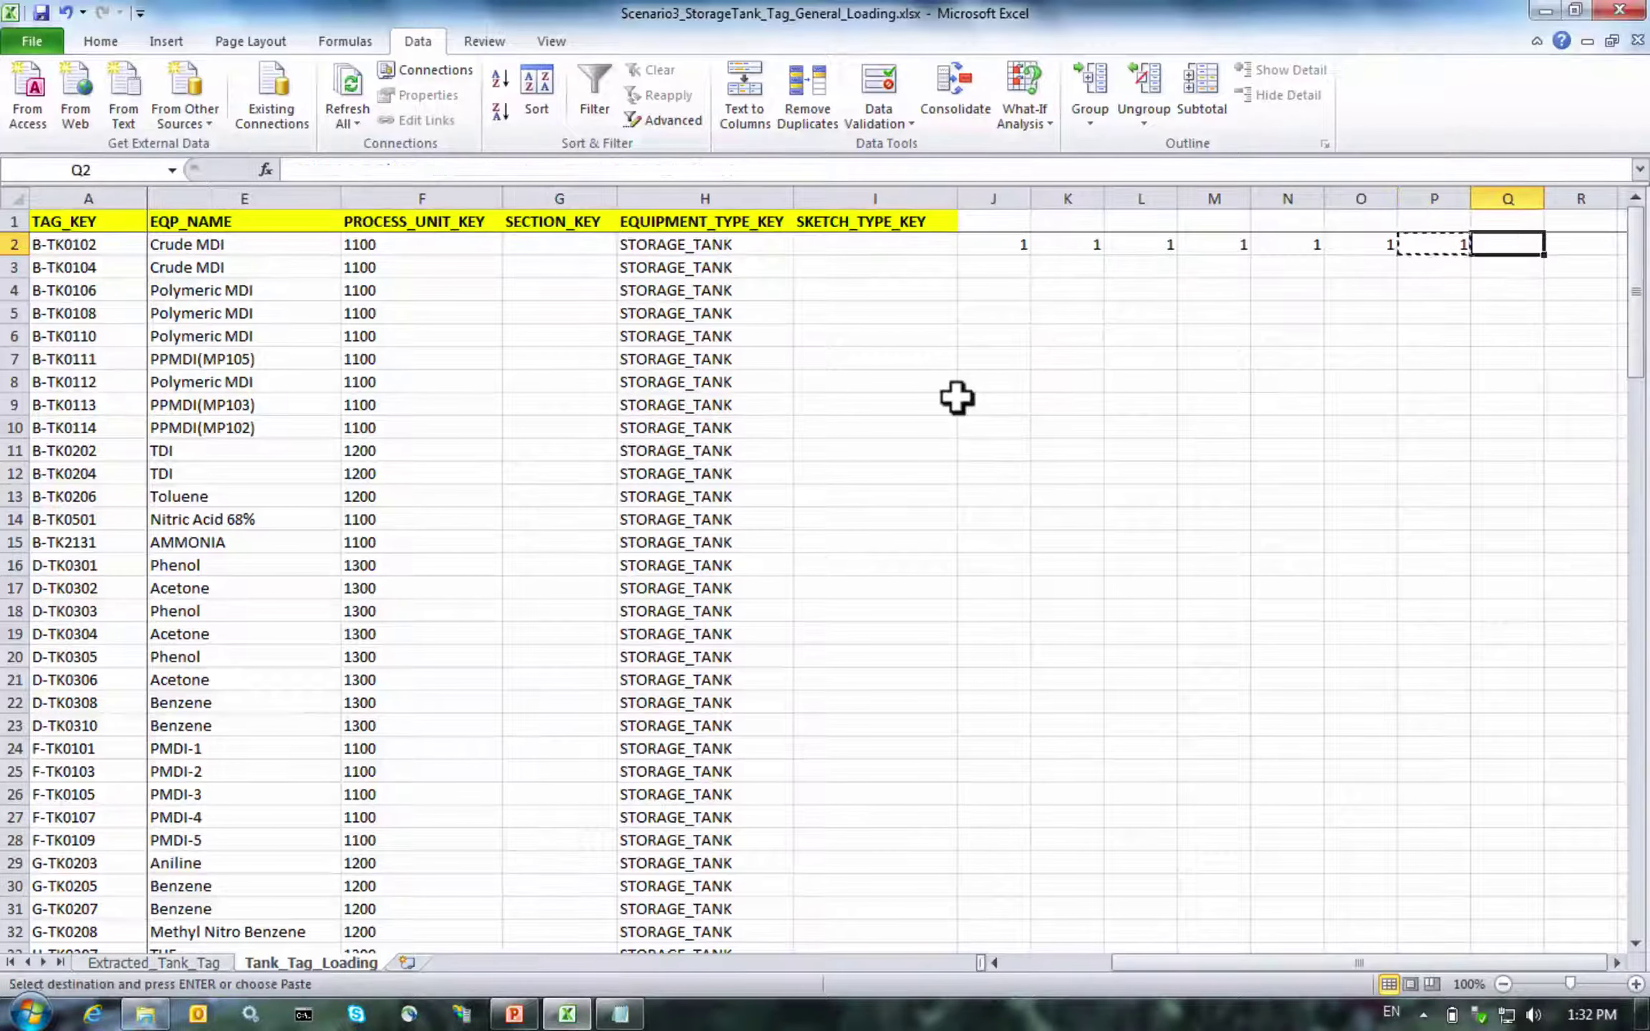
key(ctrl+v)
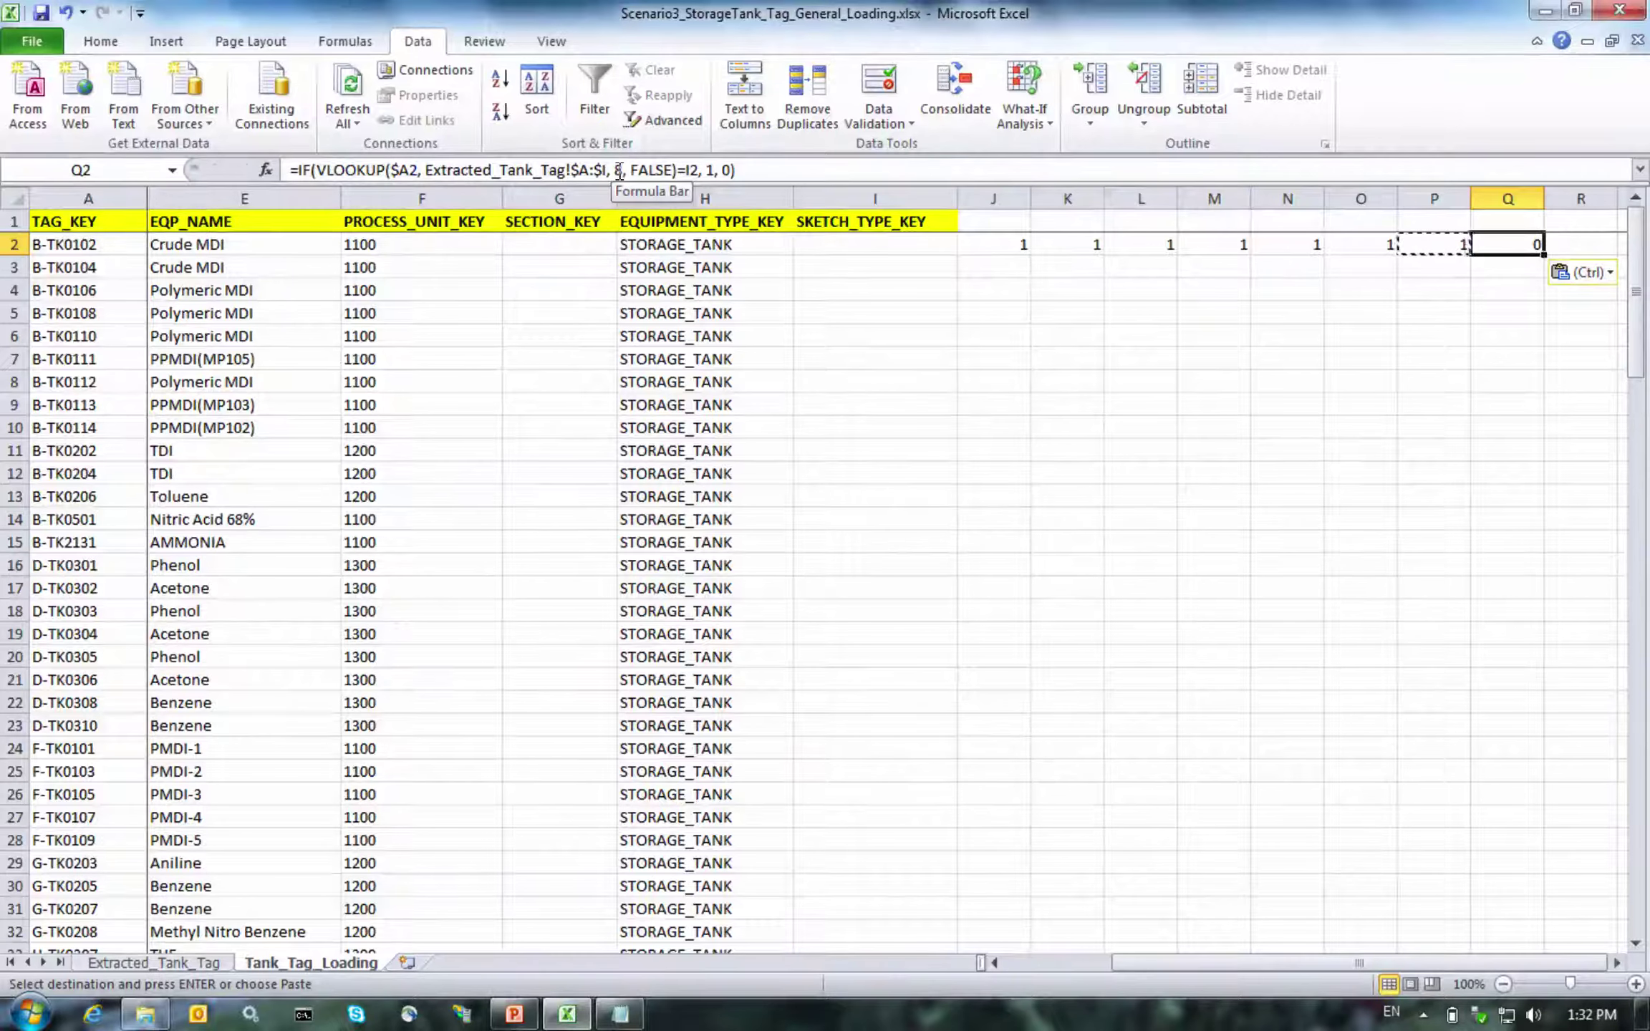
click(618, 170)
key(BackSpace)
text(9)
key(Return)
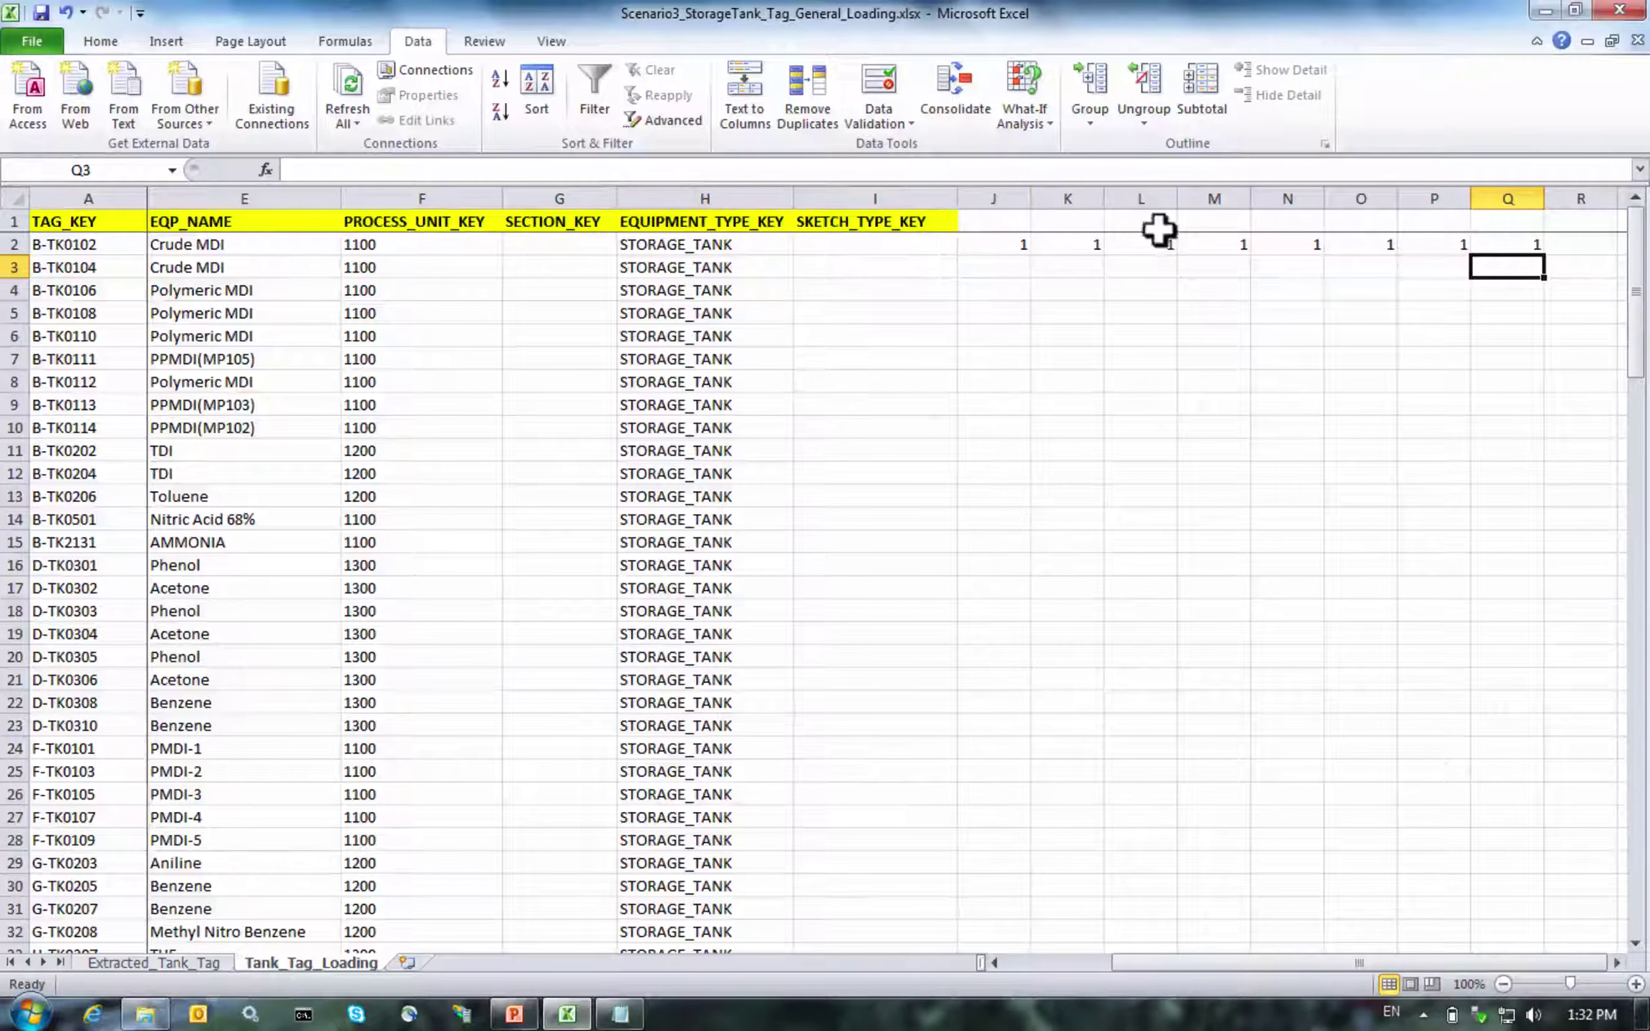
click(1007, 193)
drag(1007, 192, 1519, 193)
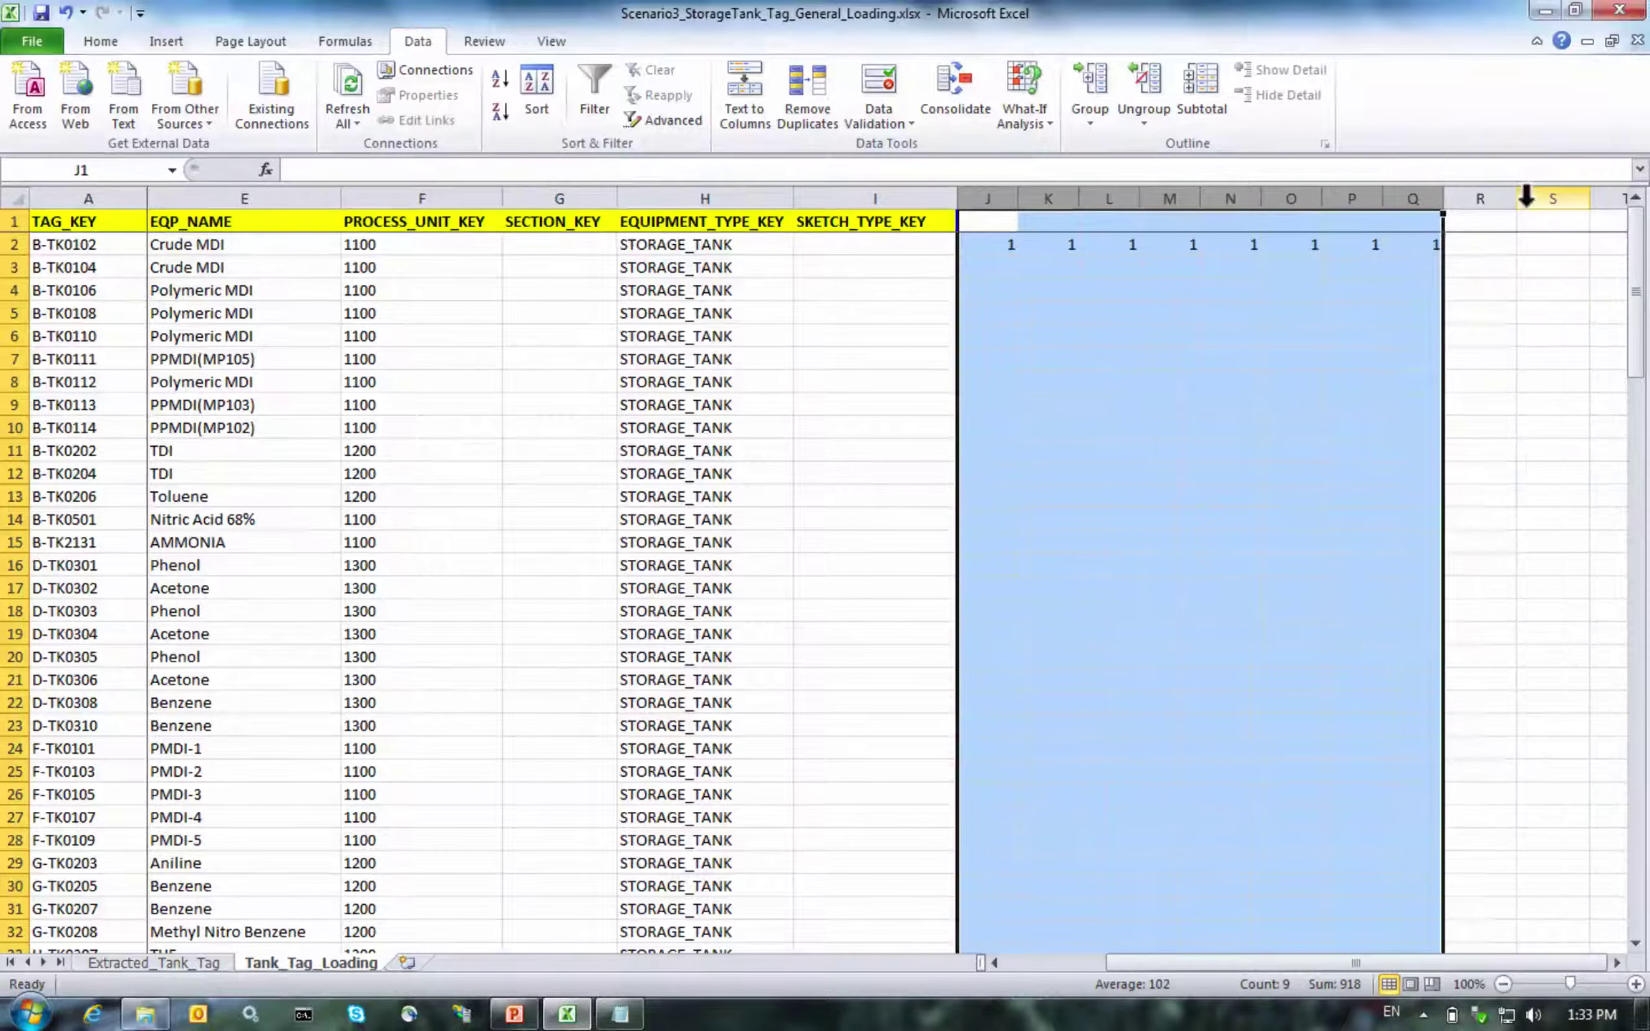
Enter =SUM(J2:Q2) in R2, totalling 8, and check it against the row-2 checks
click(983, 243)
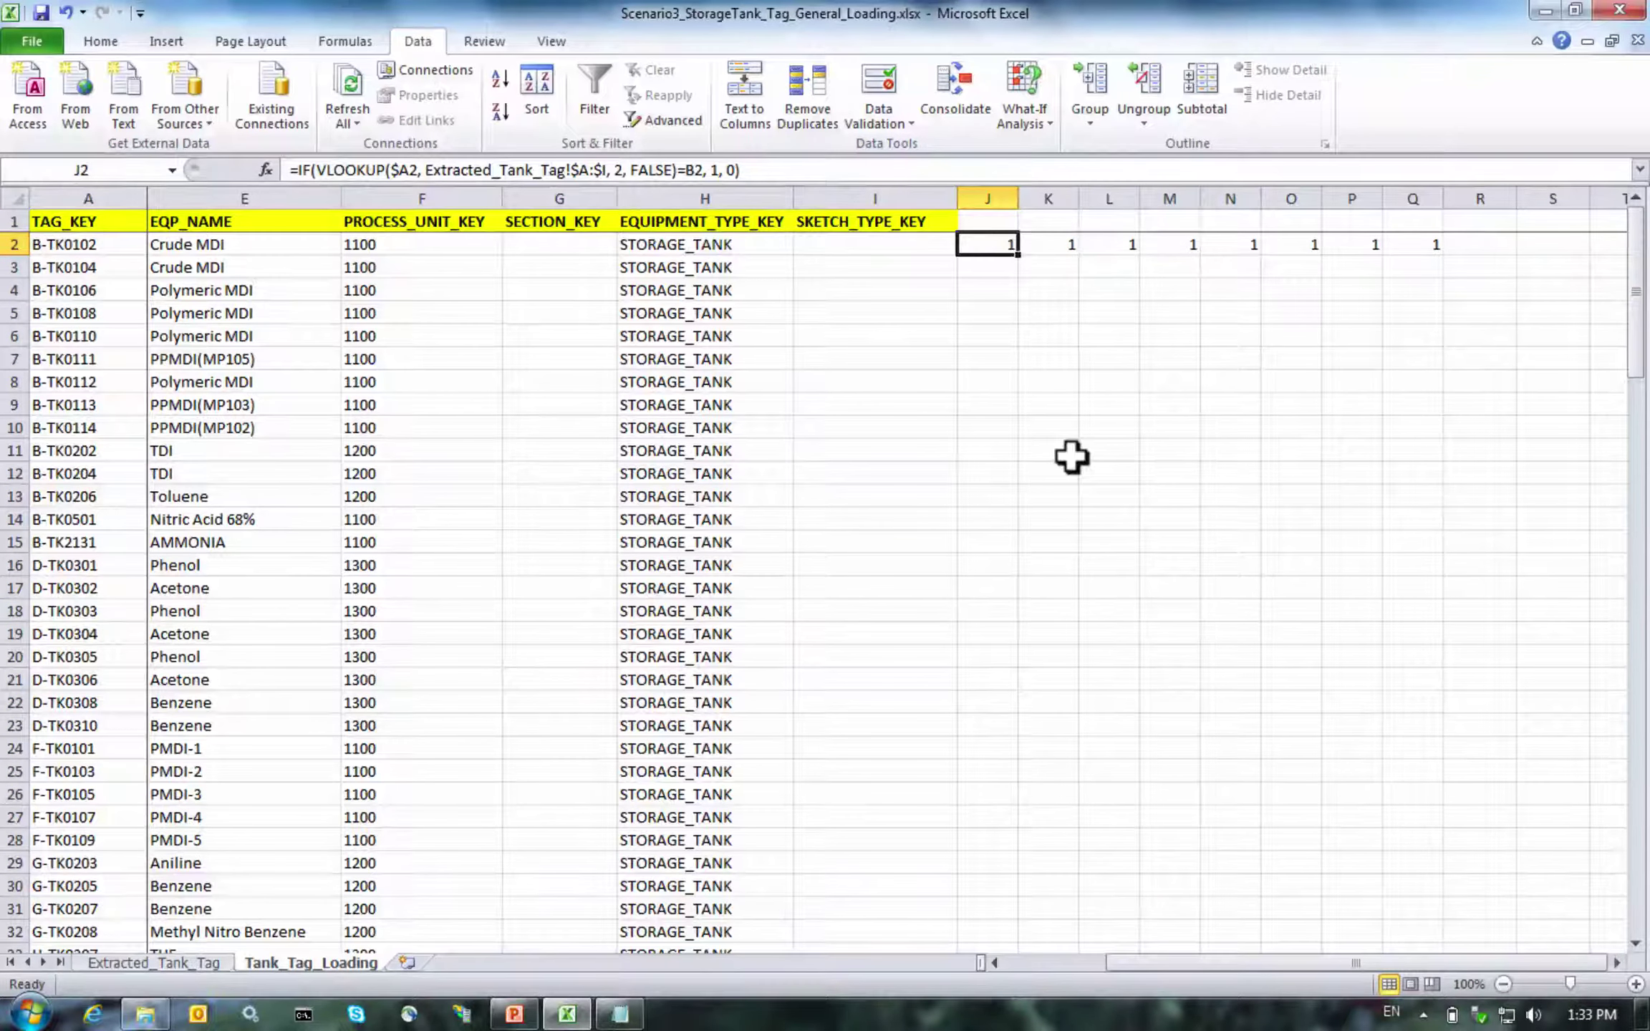
key(Right)
key(Right)
key(Right)
key(Right)
key(Right)
key(Right)
key(Right)
key(Right)
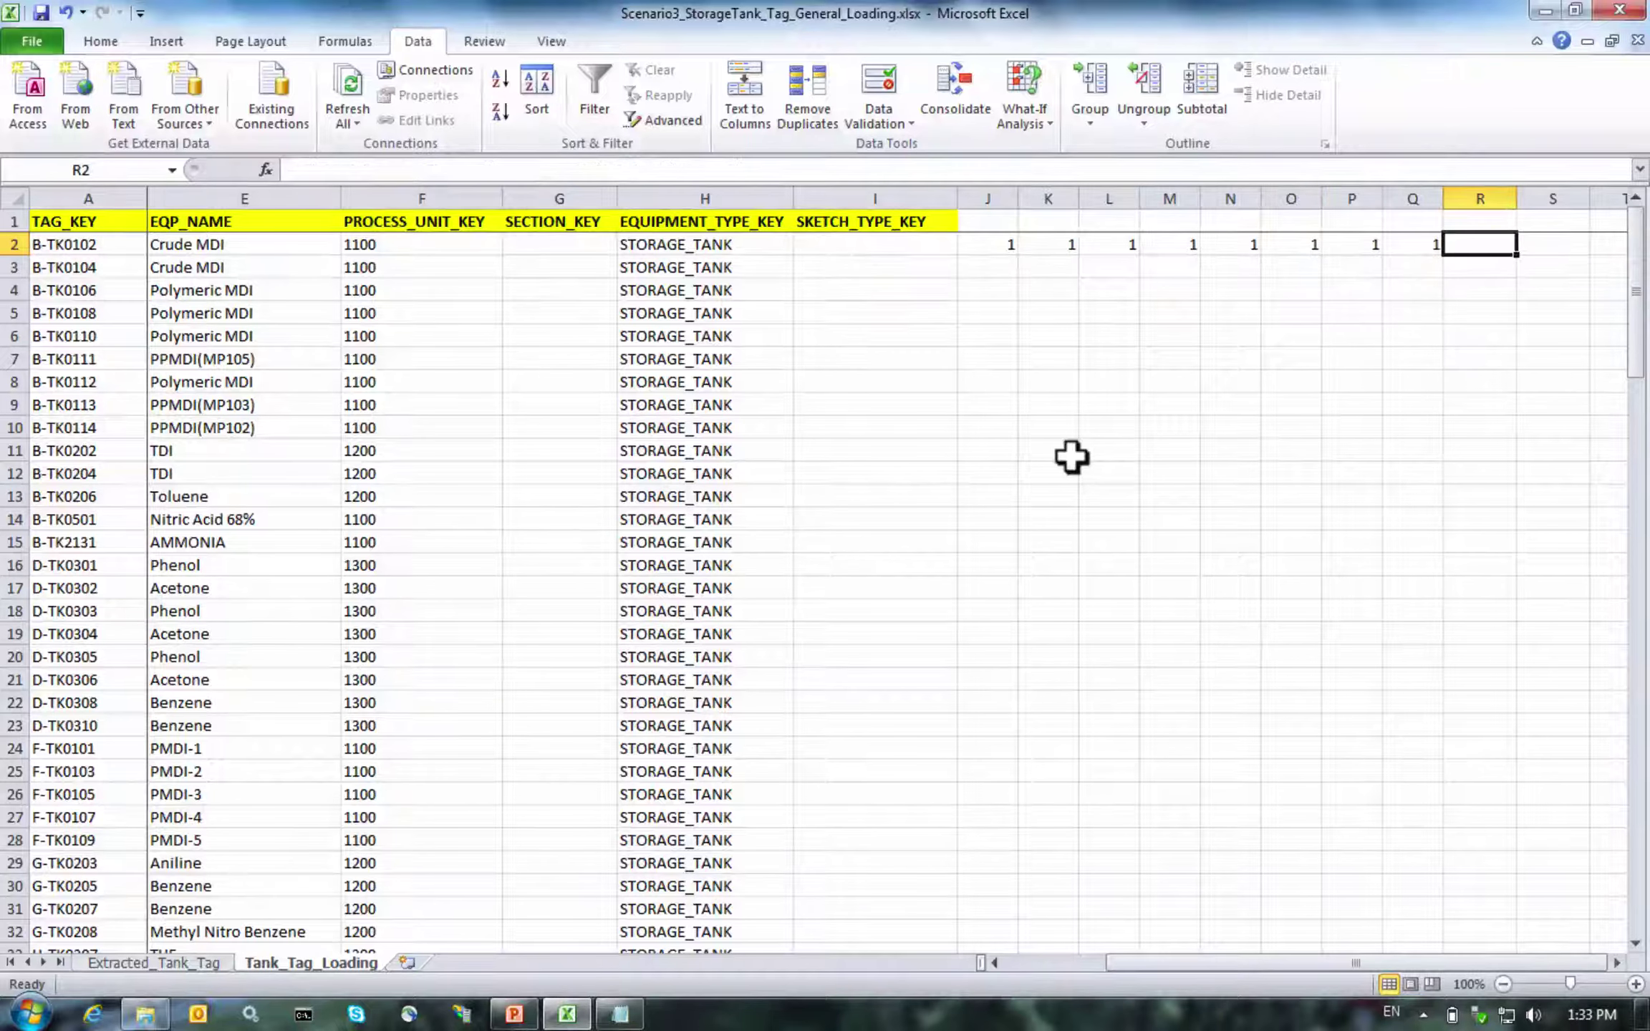
text(=sum)
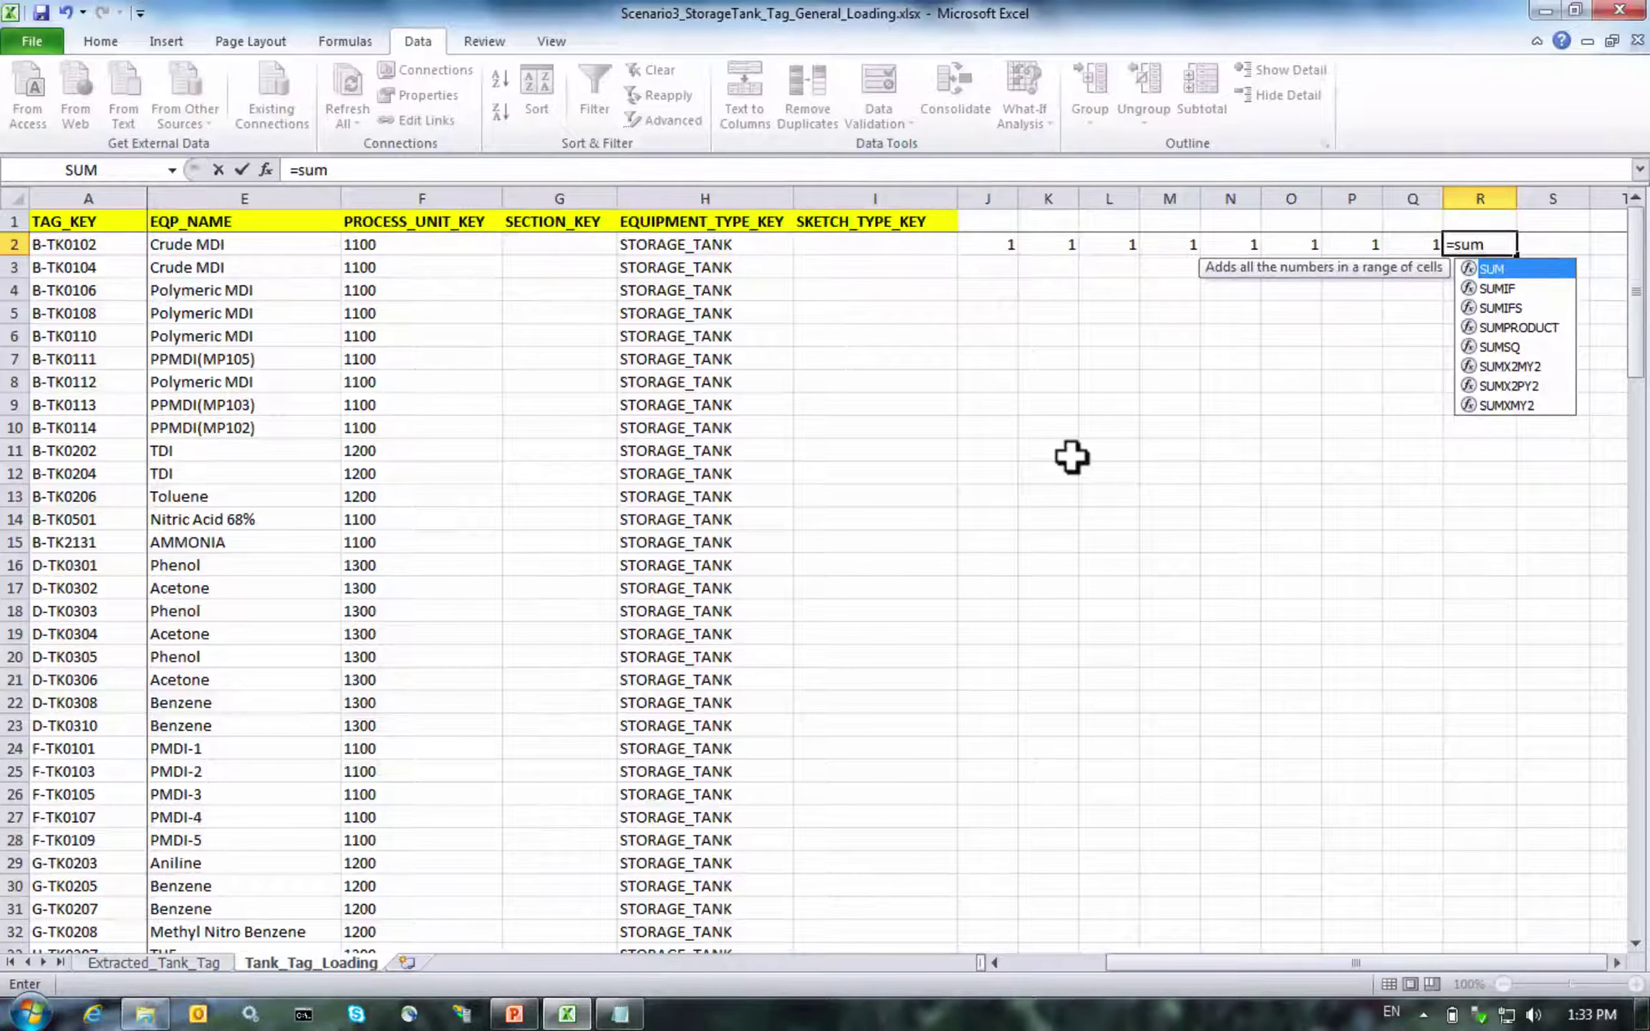
text((J2:Q2)
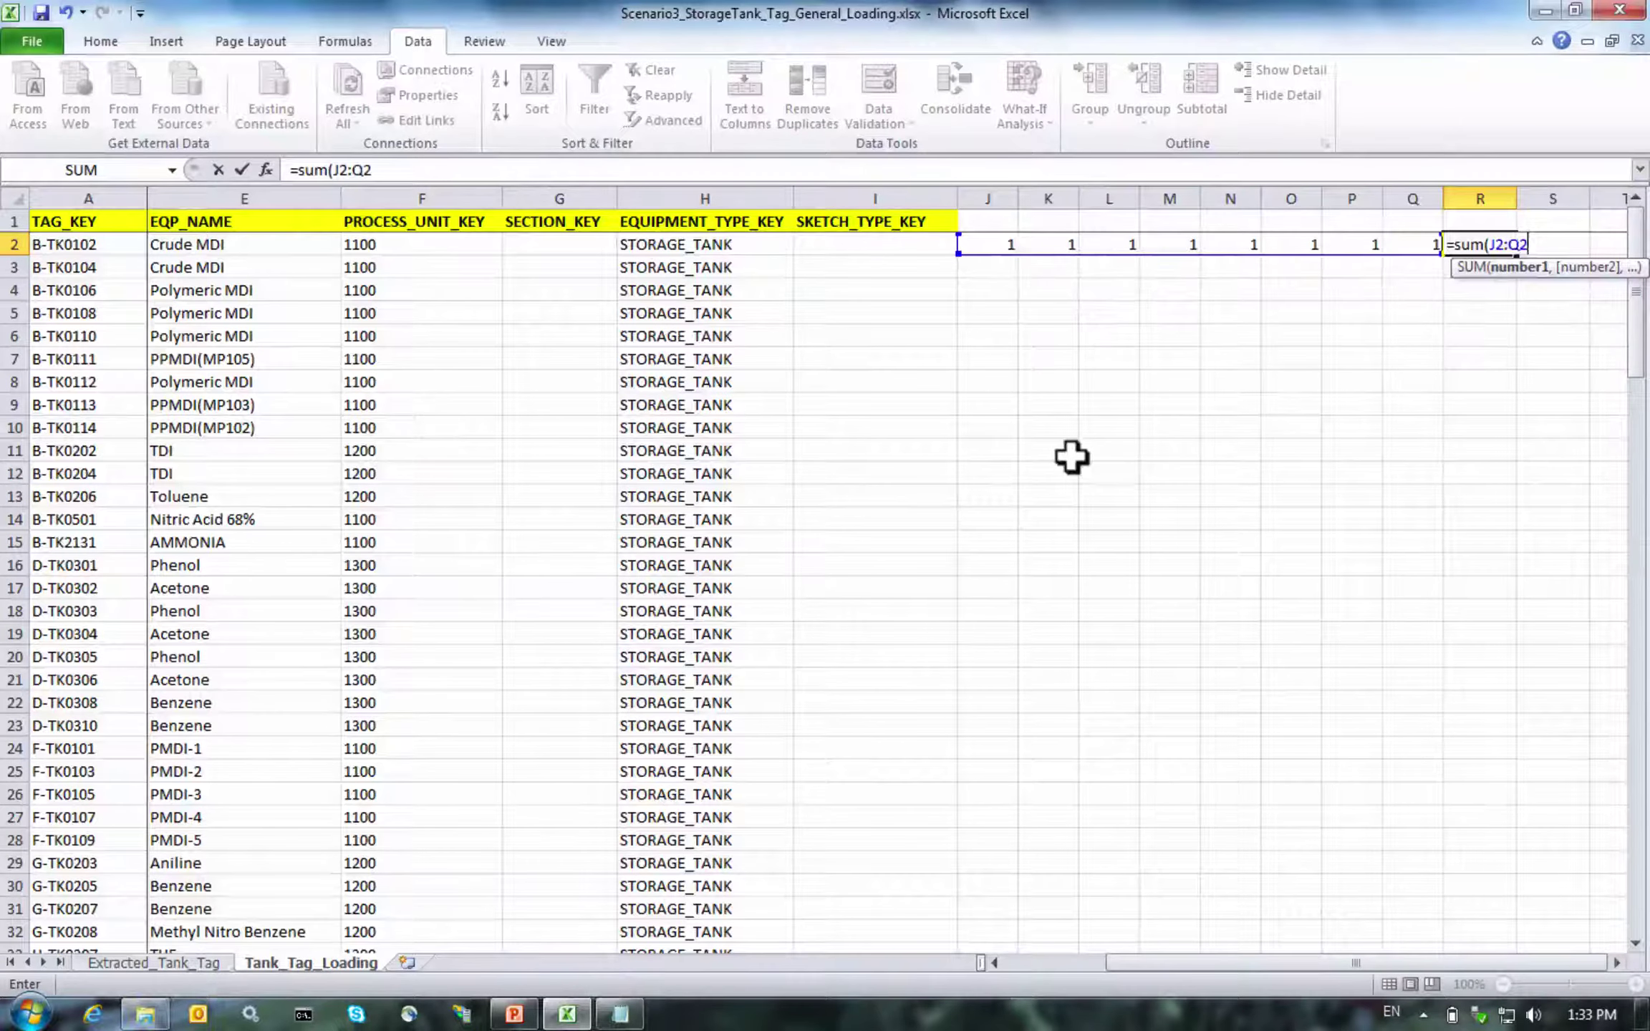
text())
key(Return)
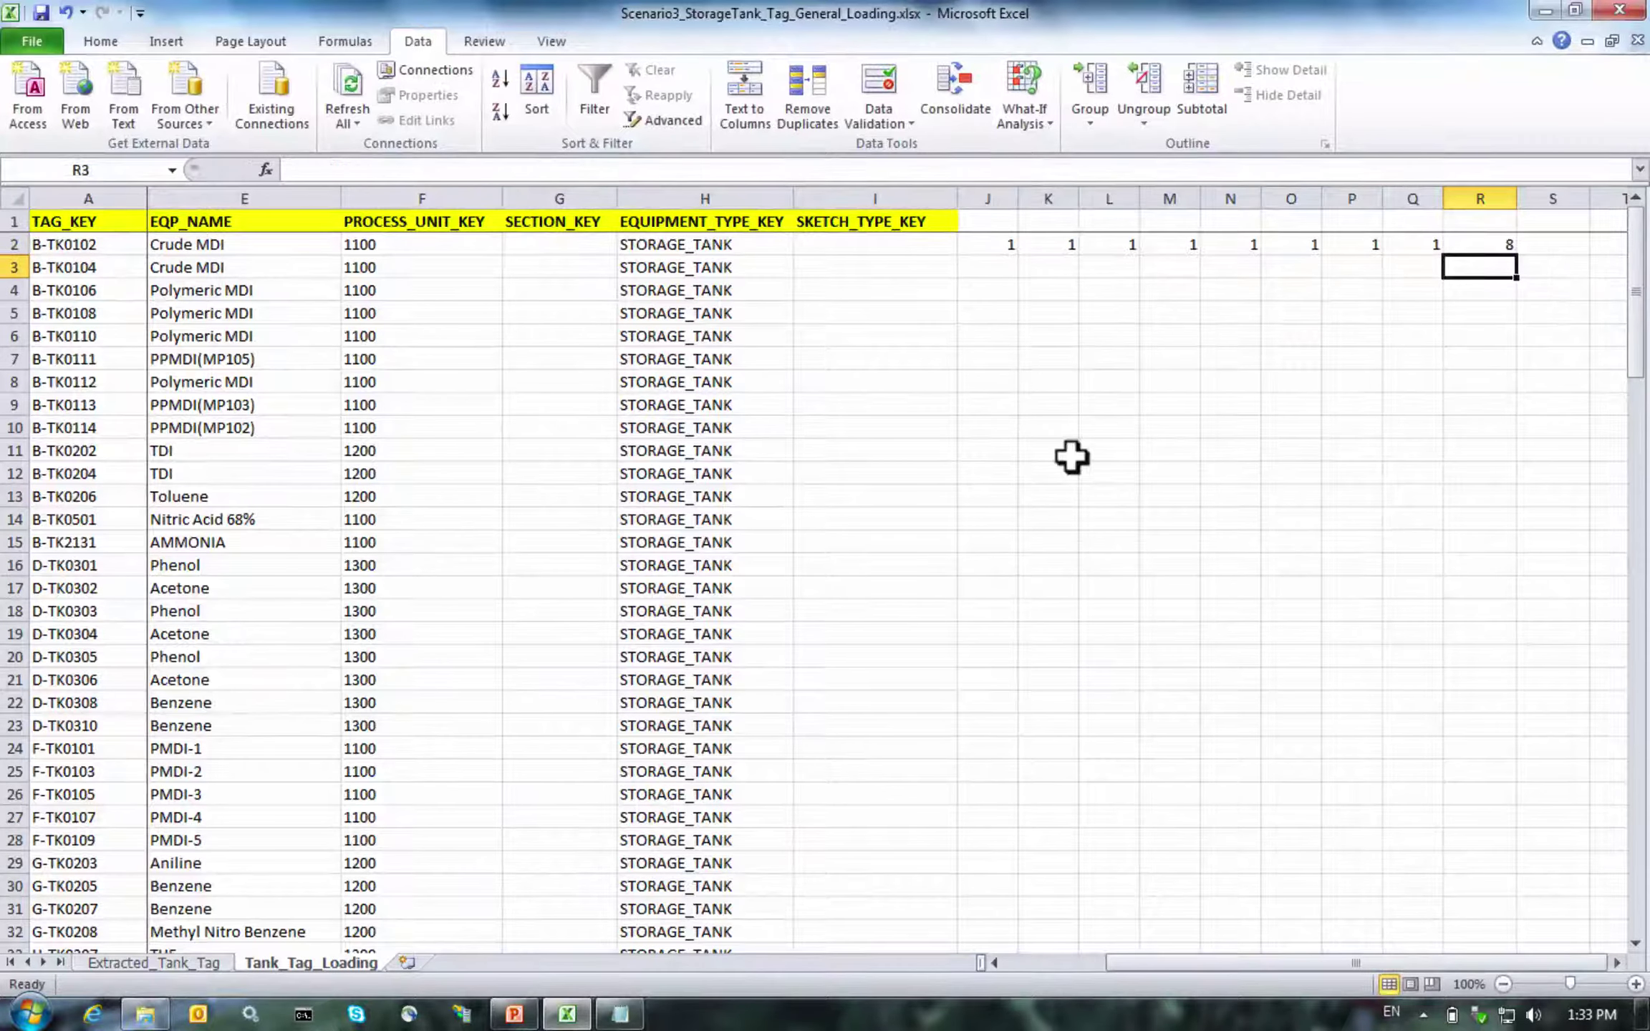
key(Up)
key(Left)
key(Left)
key(Left)
key(Left)
key(Left)
key(Left)
key(Left)
key(Left)
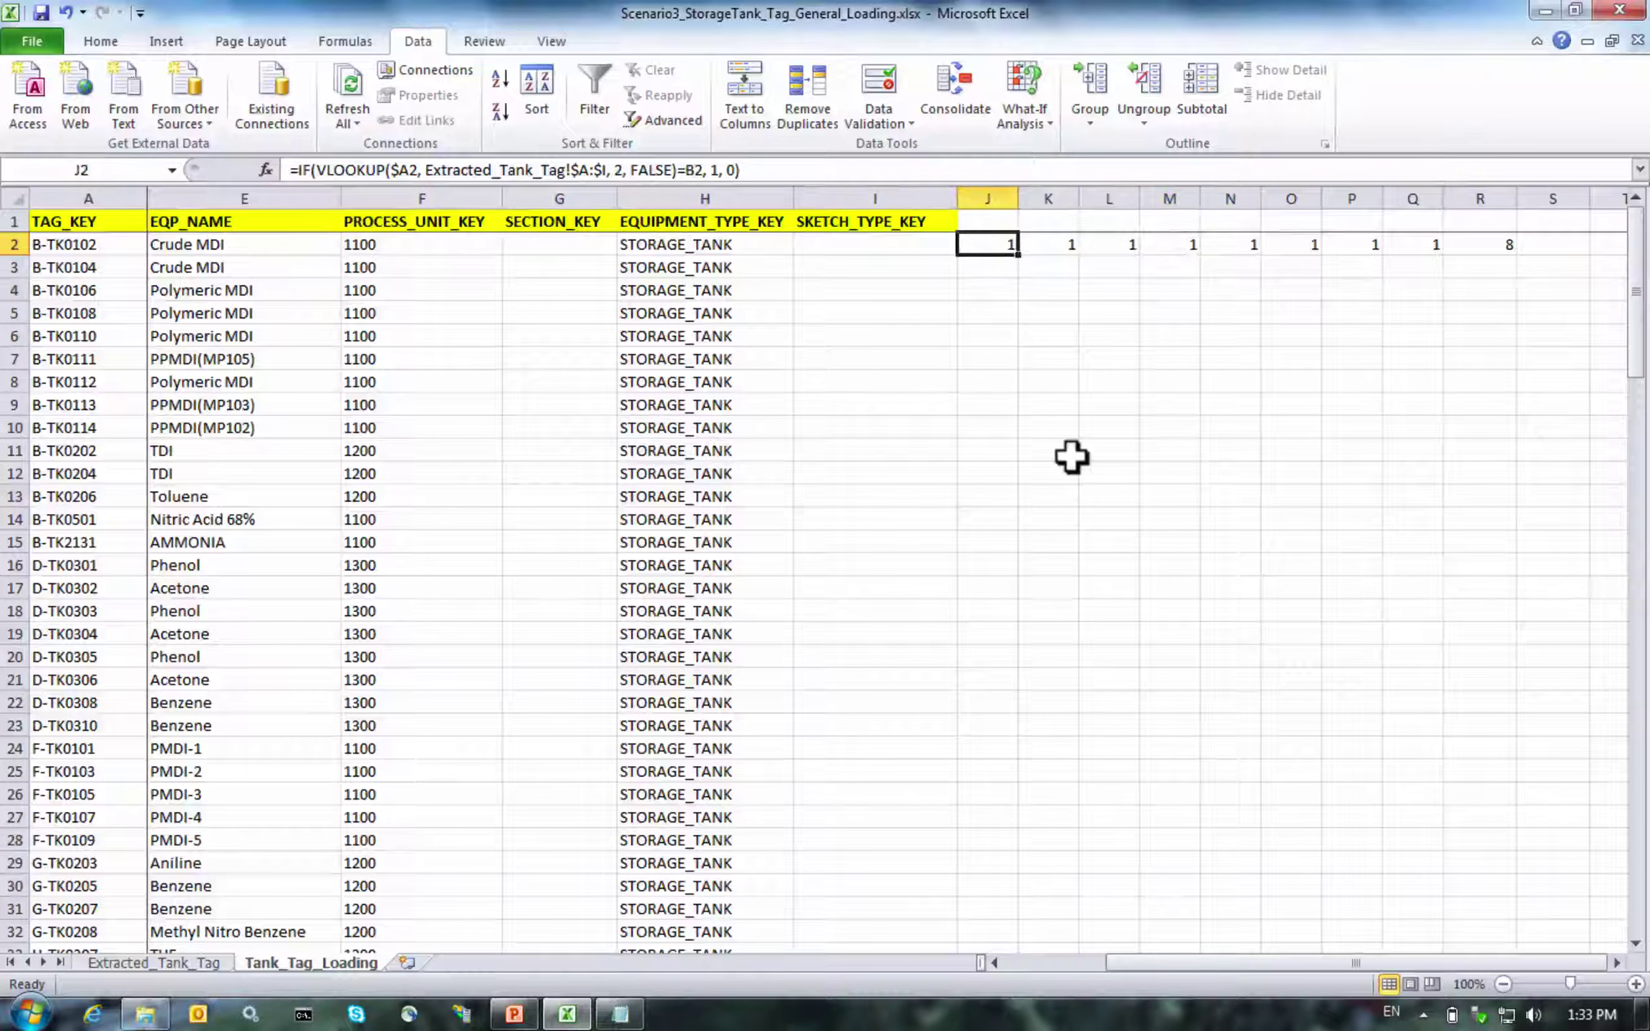
key(Right)
key(Right)
key(Right)
key(Right)
key(Right)
key(Right)
key(Right)
key(Right)
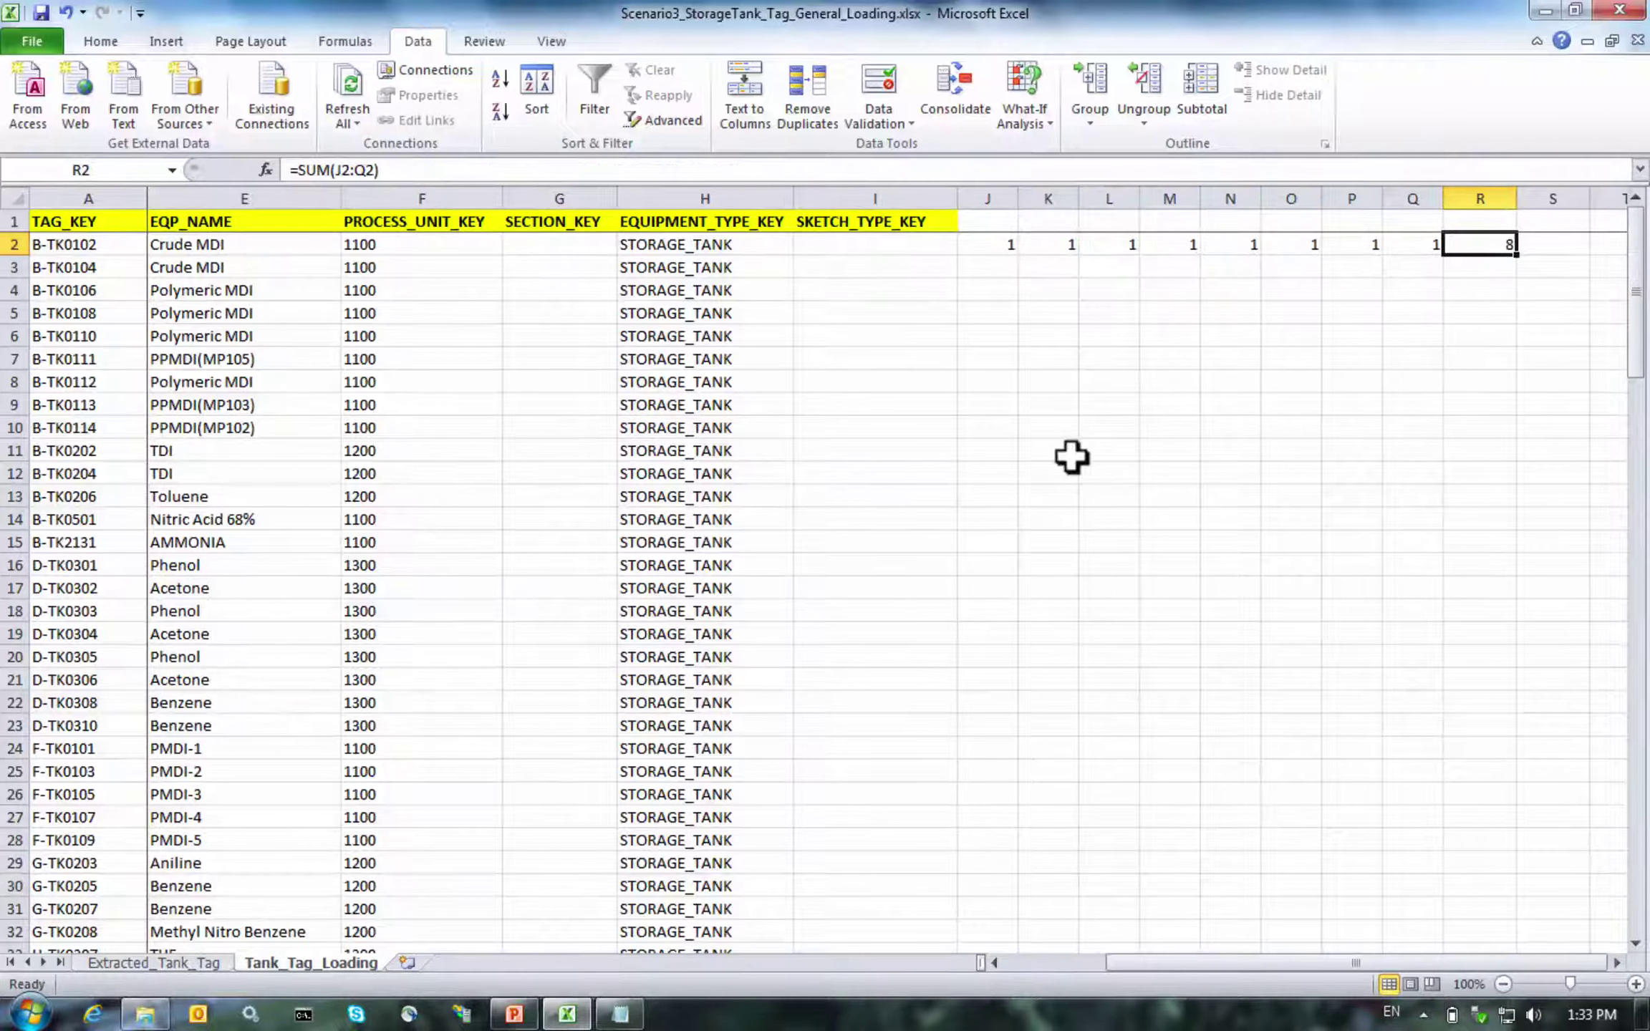
key(Left)
key(Right)
Copy the row-2 check formulas and total in J2:R2
key(Left)
key(Left)
key(Left)
key(Left)
key(Left)
key(Left)
key(Left)
key(Left)
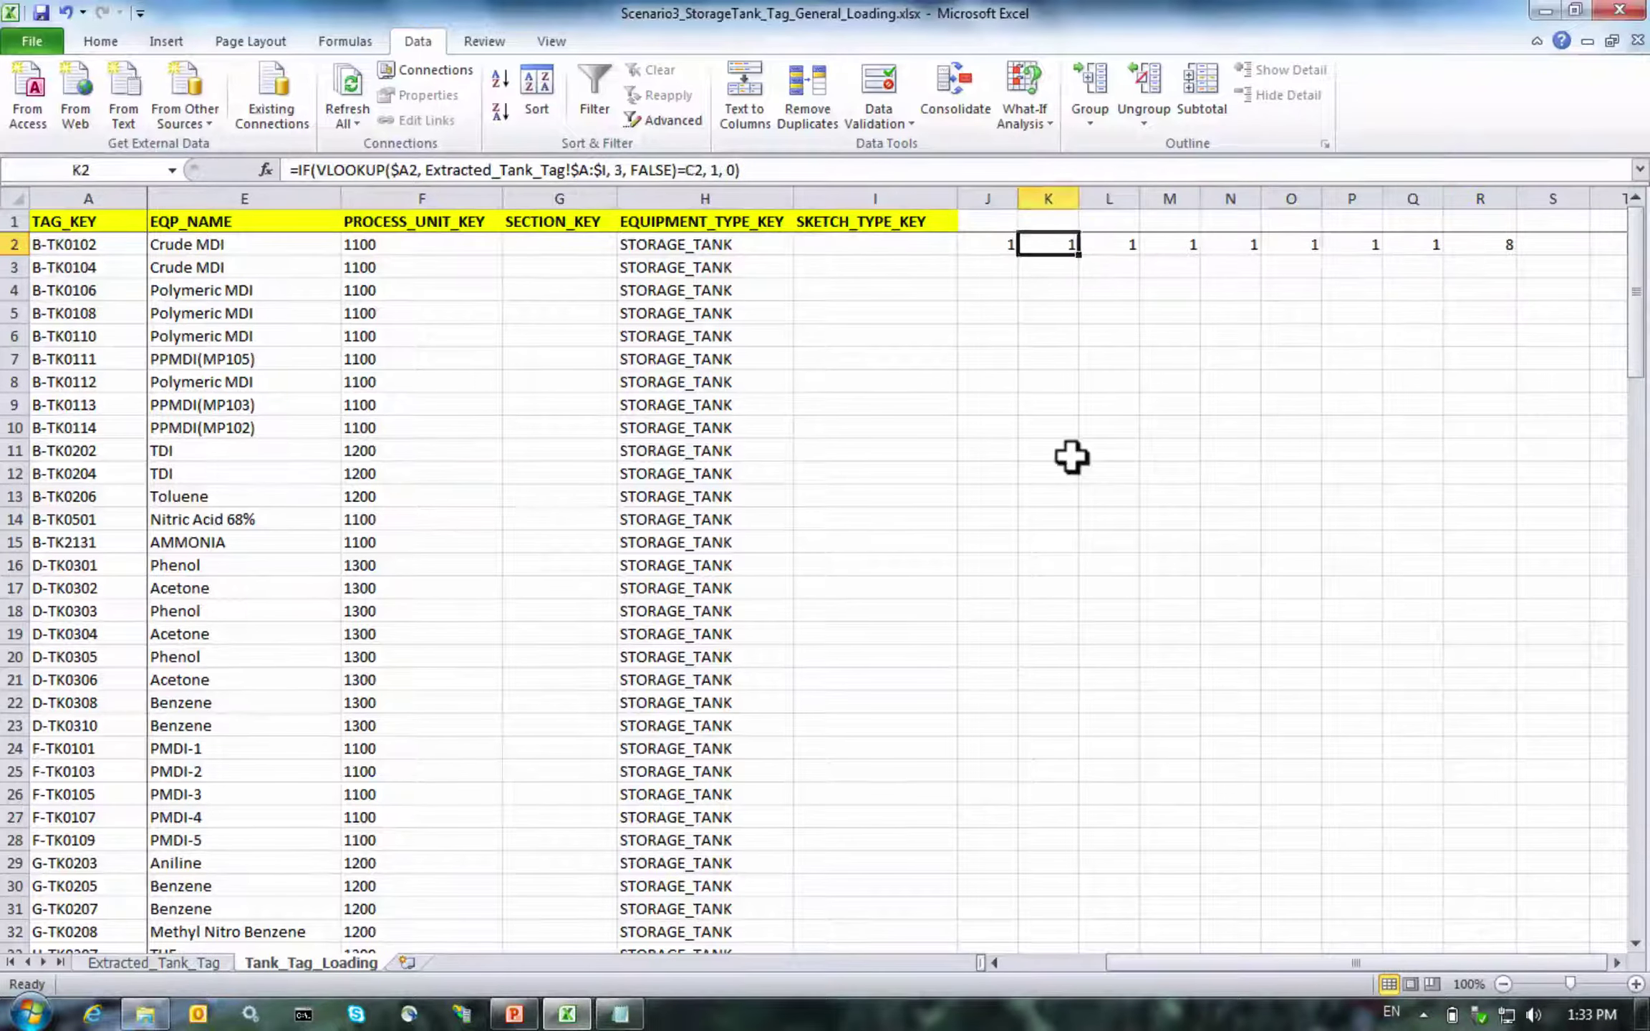
key(shift+Right)
key(shift+Right)
key(shift+Right)
key(shift+Right)
key(shift+Right)
key(shift+Right)
key(shift+Right)
key(shift+Right)
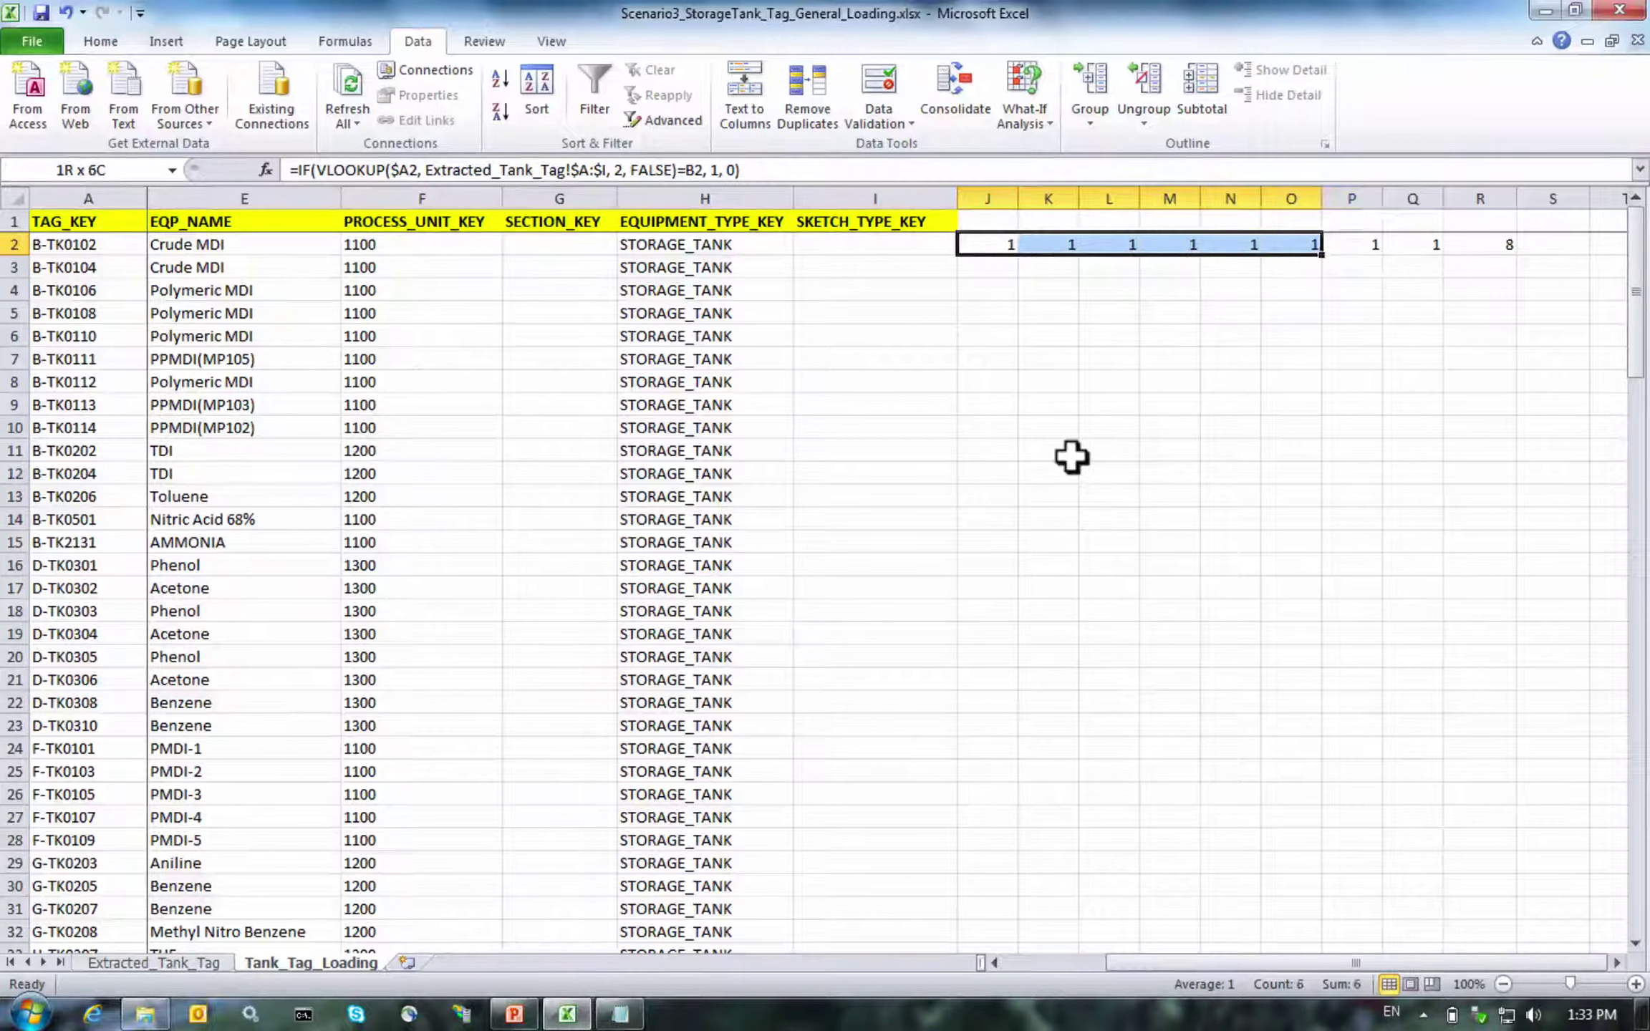
key(ctrl+c)
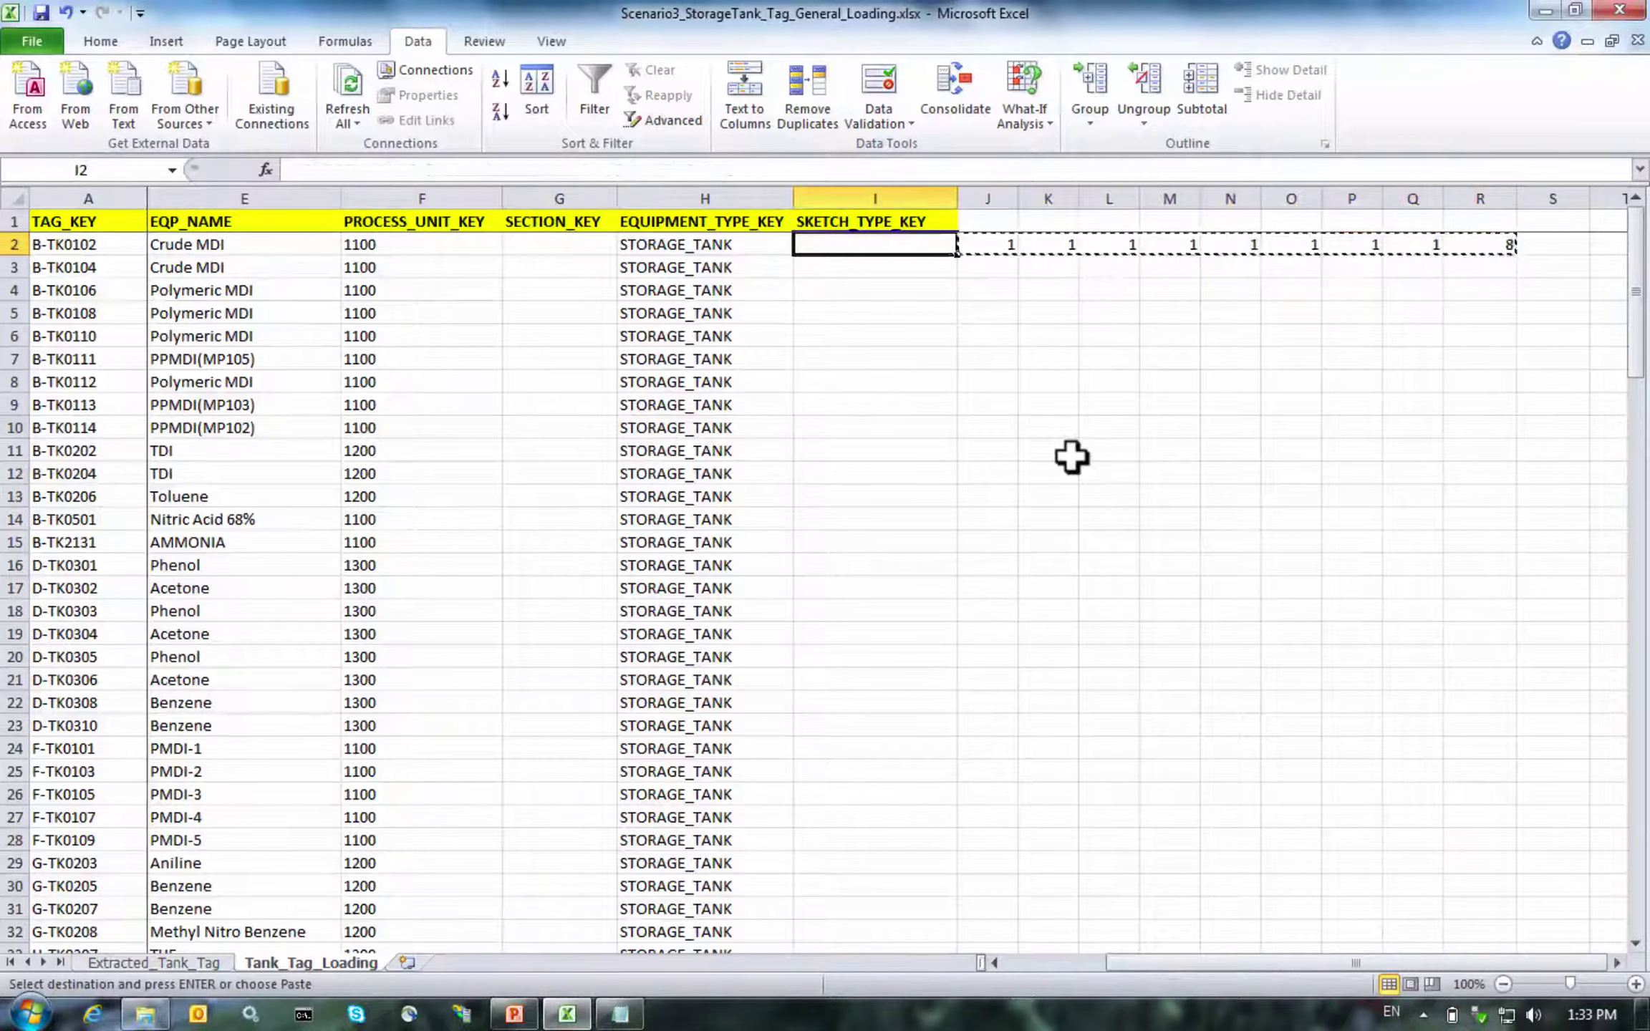
Paste the copied check formulas into J2:R131 for all tank rows
key(Left)
key(Left)
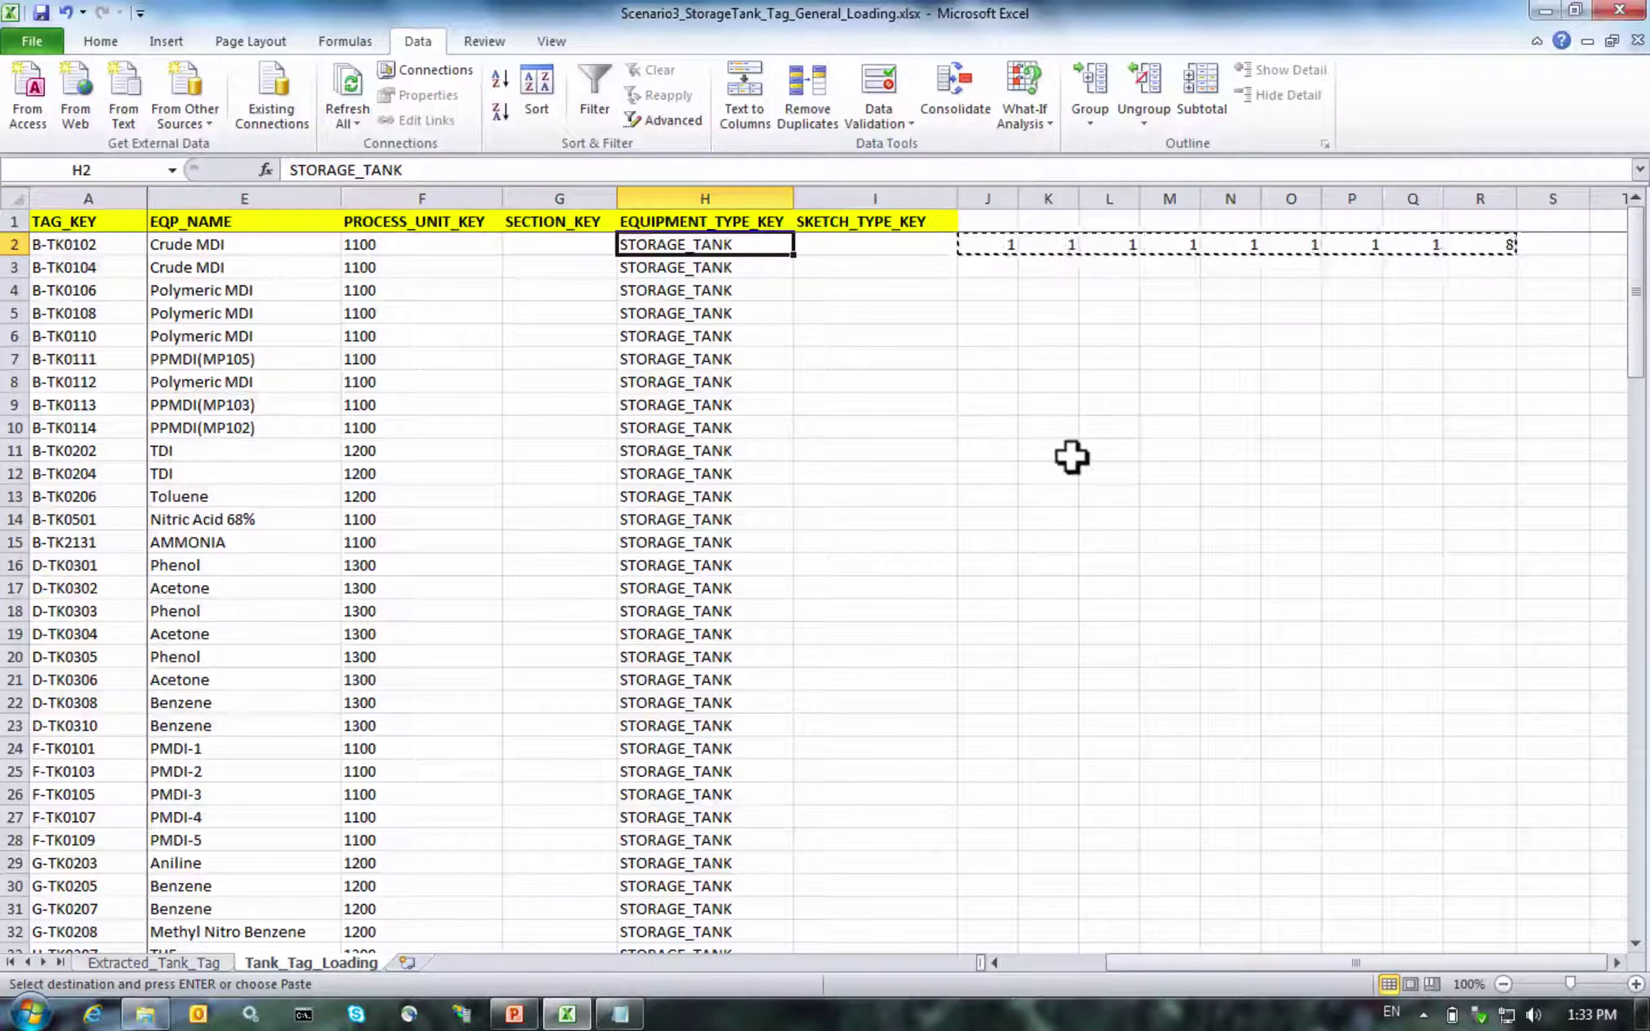
key(Down)
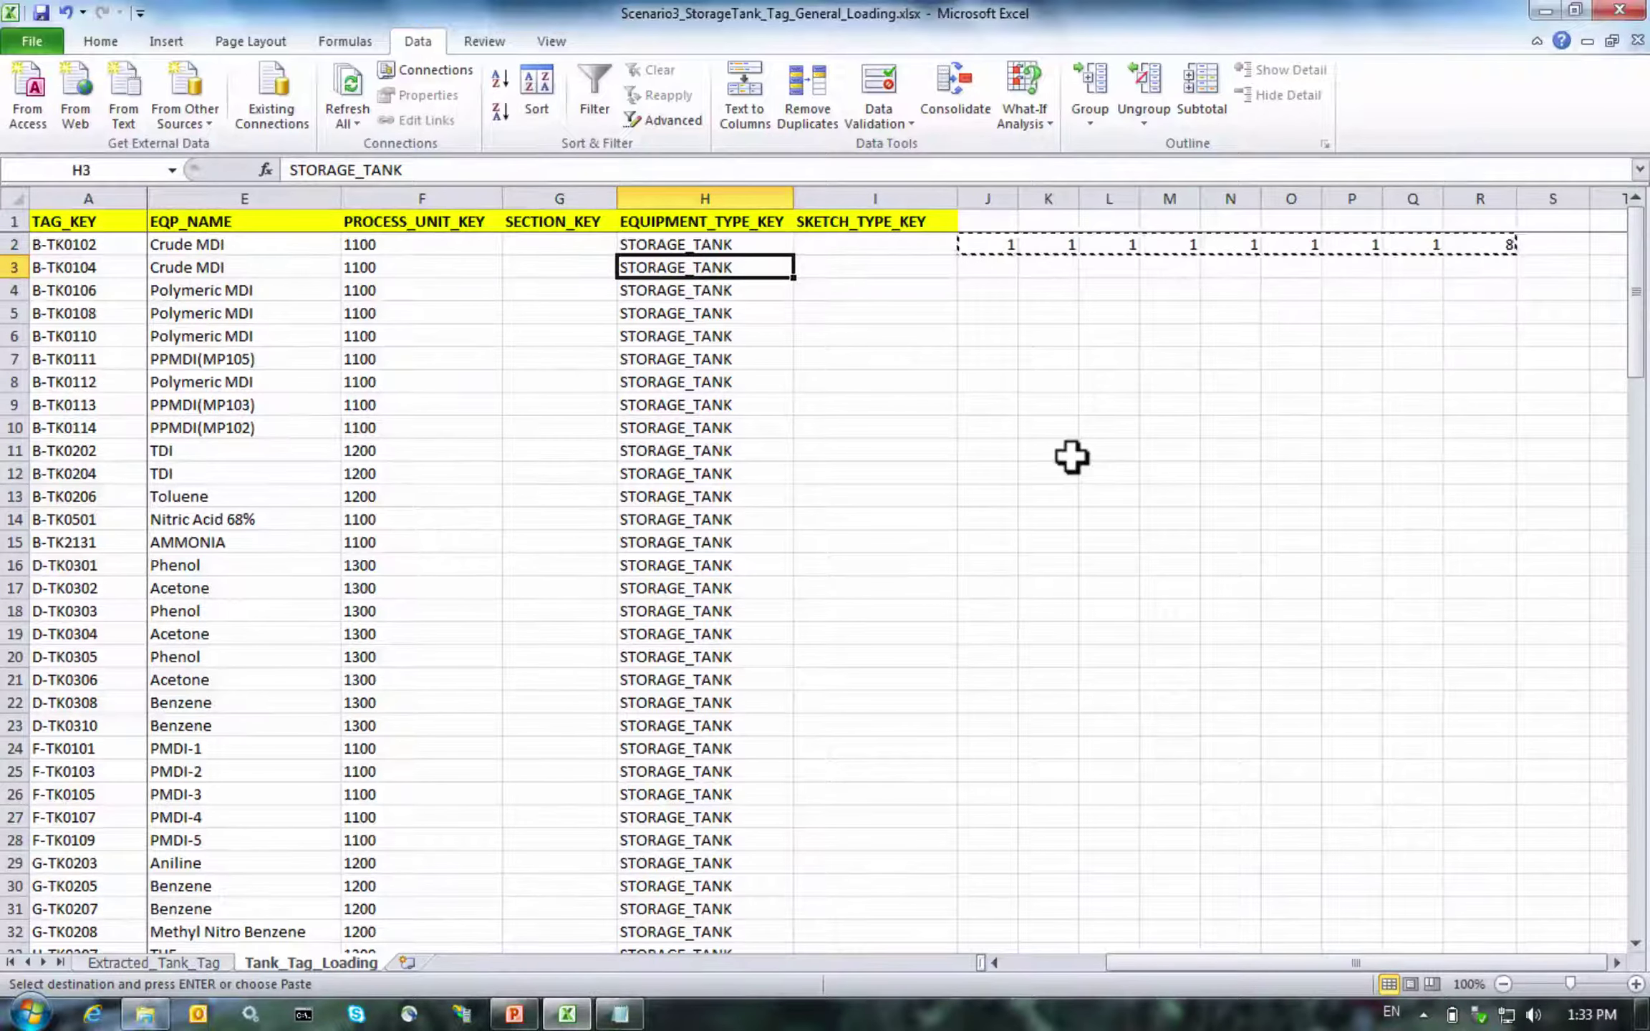
key(ctrl+Down)
key(Right)
key(Right)
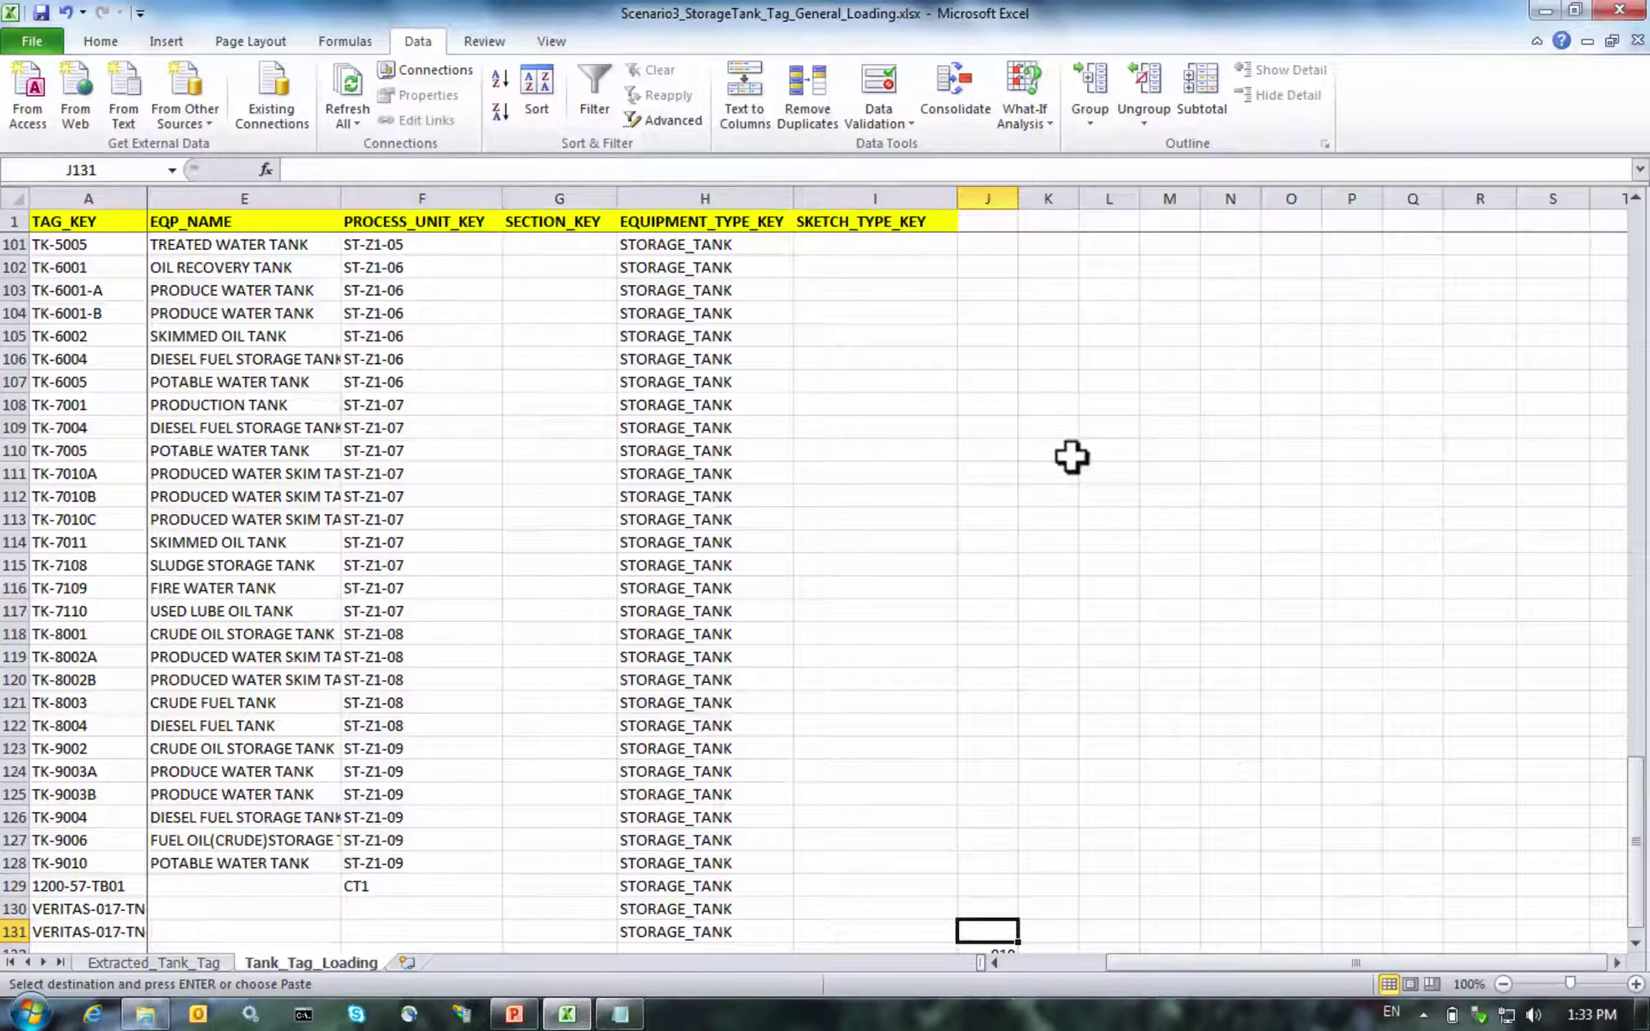
key(ctrl+Up)
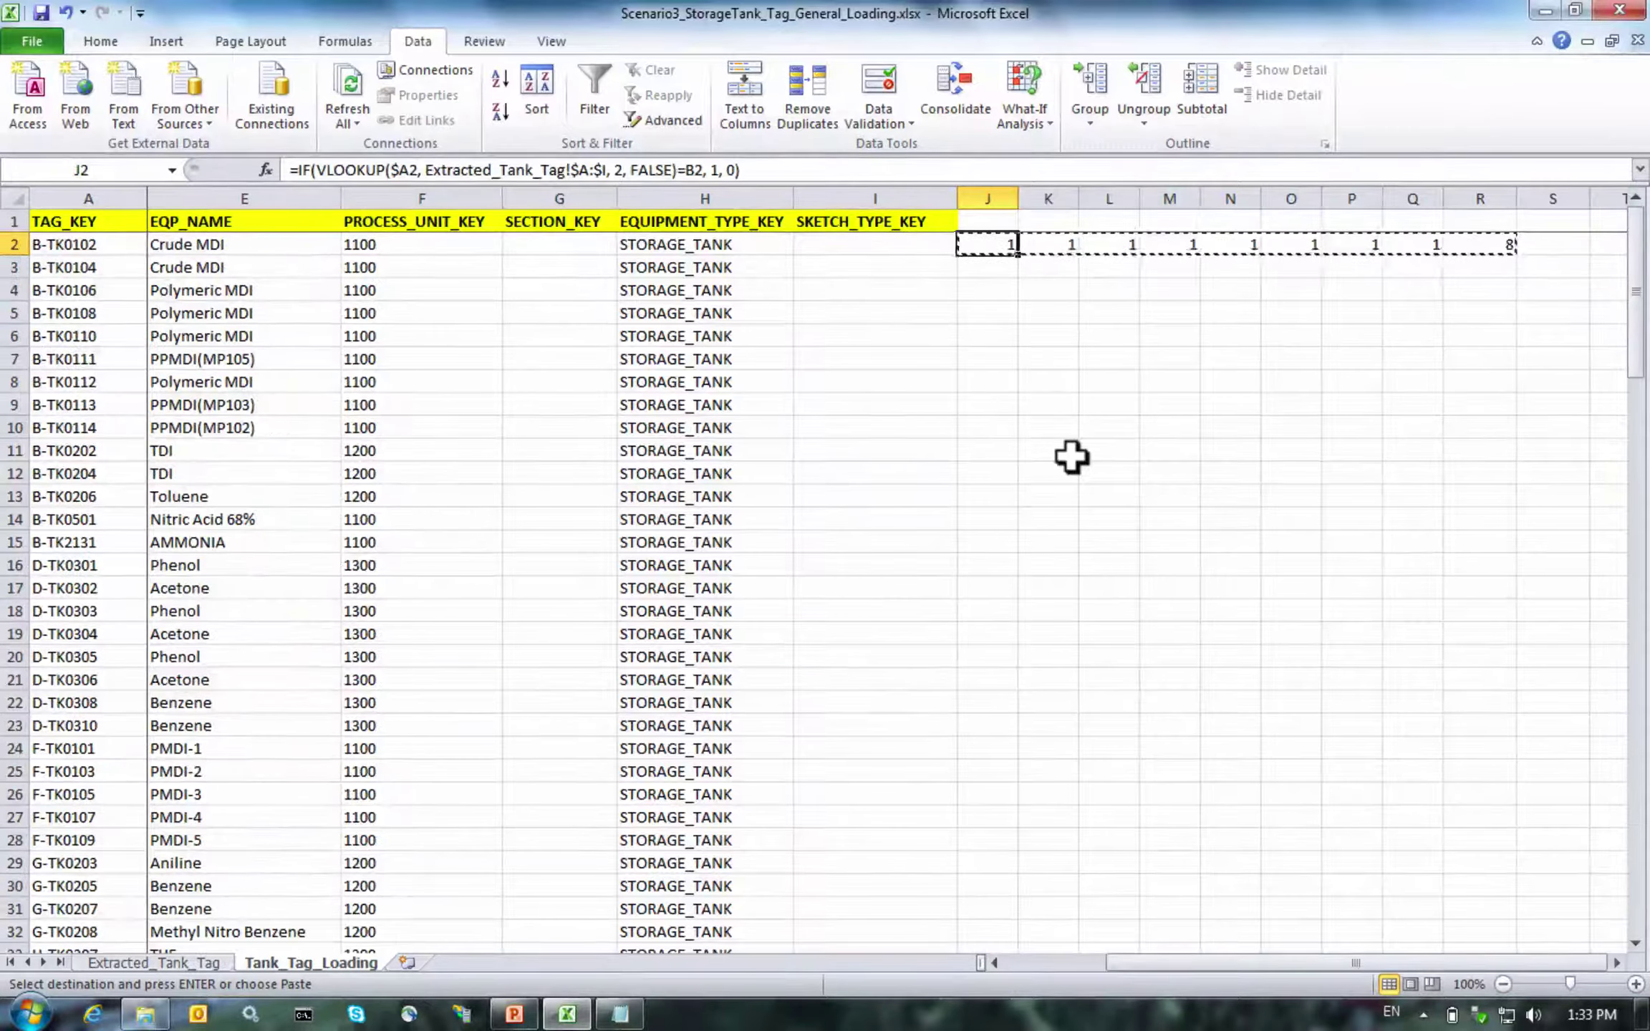
key(Up)
key(Left)
key(Left)
key(ctrl+Down)
key(Right)
key(Right)
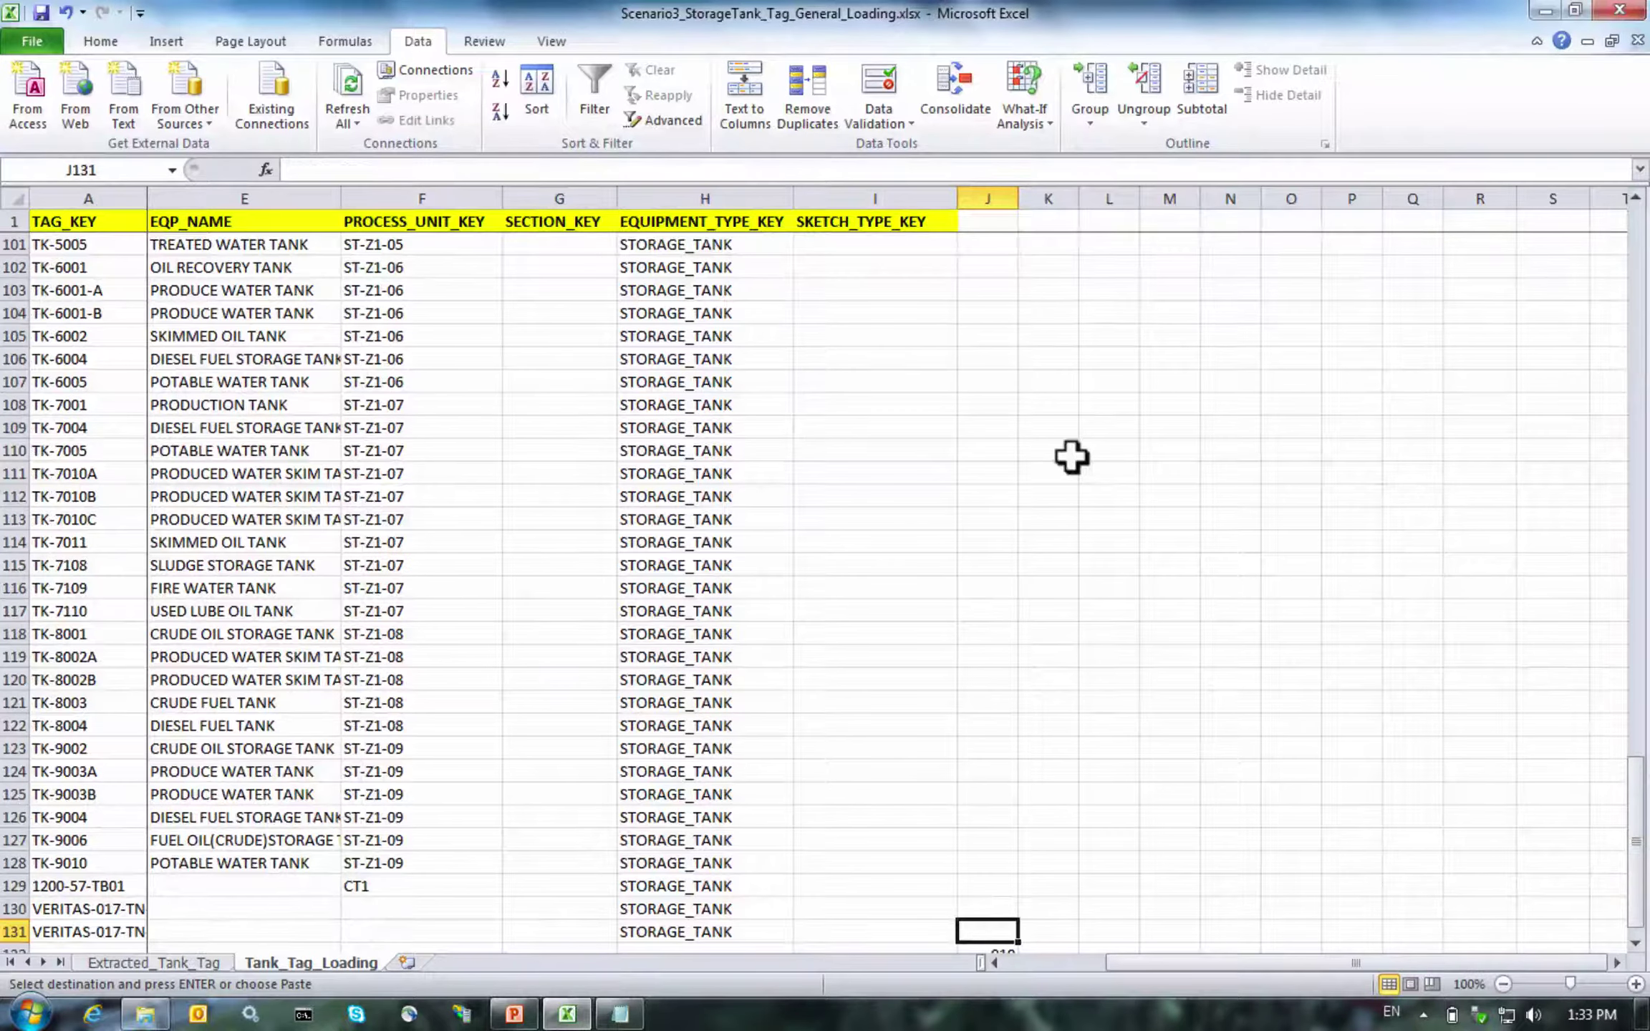
key(ctrl+shift+Up)
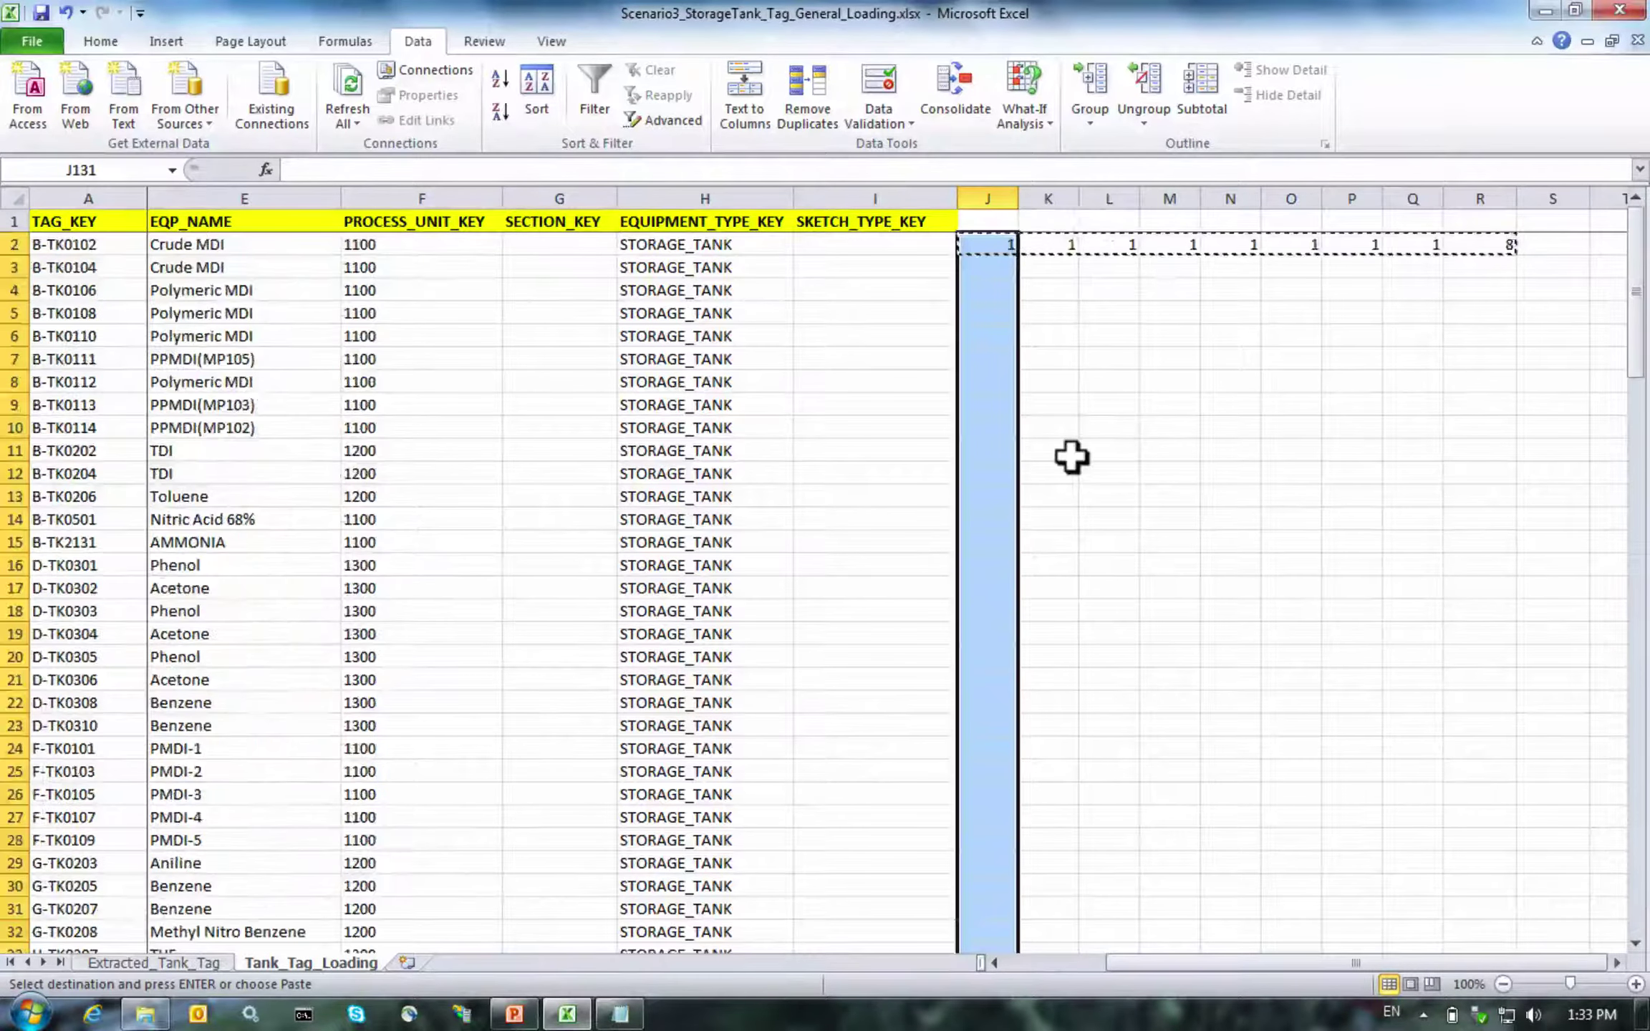
key(shift+Right)
key(shift+Right)
key(shift+Right)
key(shift+Right)
key(shift+Right)
key(shift+Right)
key(shift+Right)
key(shift+Right)
key(ctrl+v)
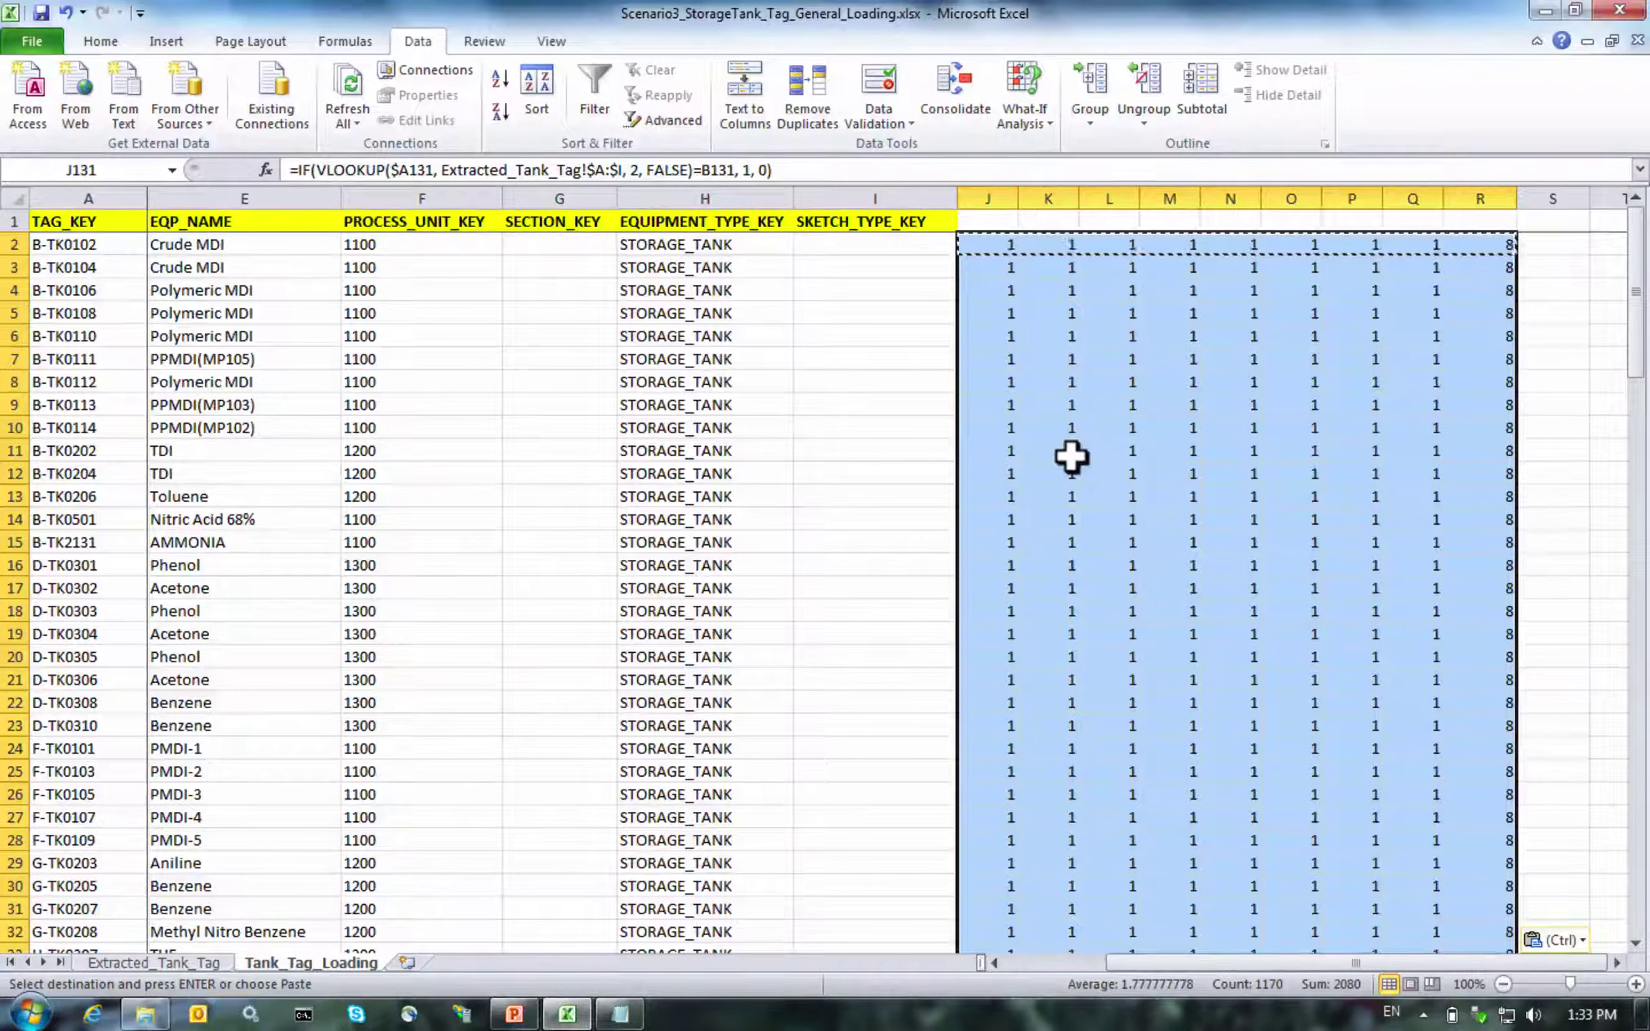
Review the pasted results, then return to J1 at the top of the matrix
key(Up)
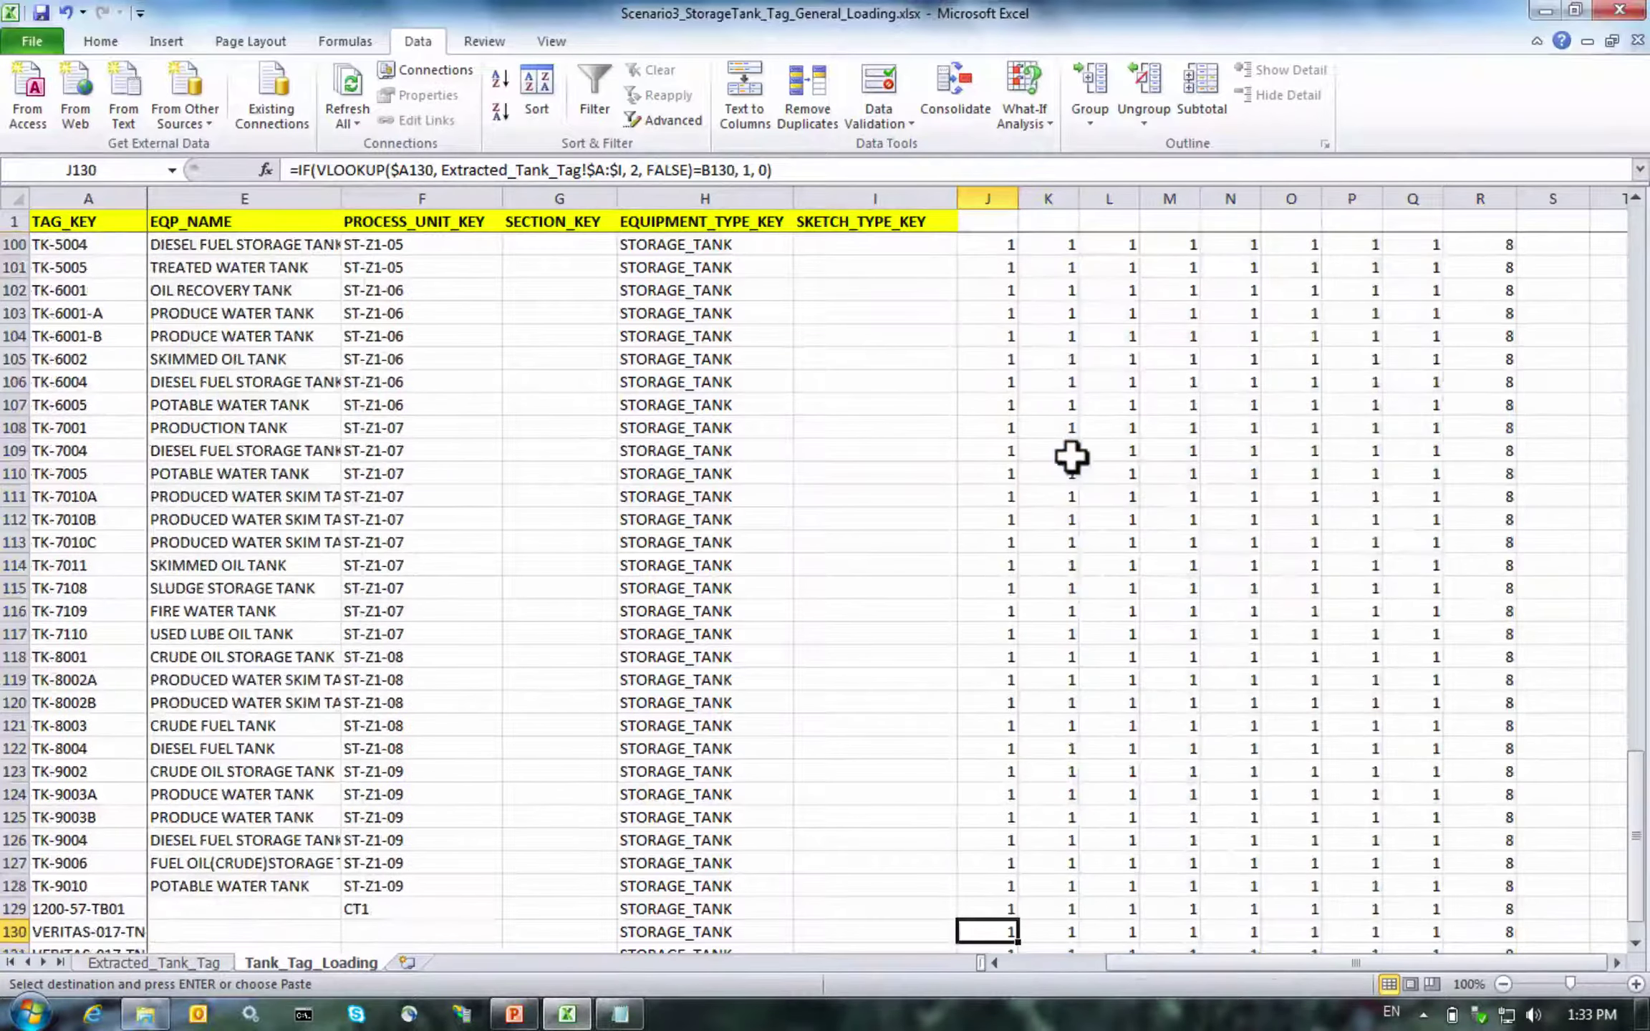
key(ctrl+Up)
key(Right)
key(Right)
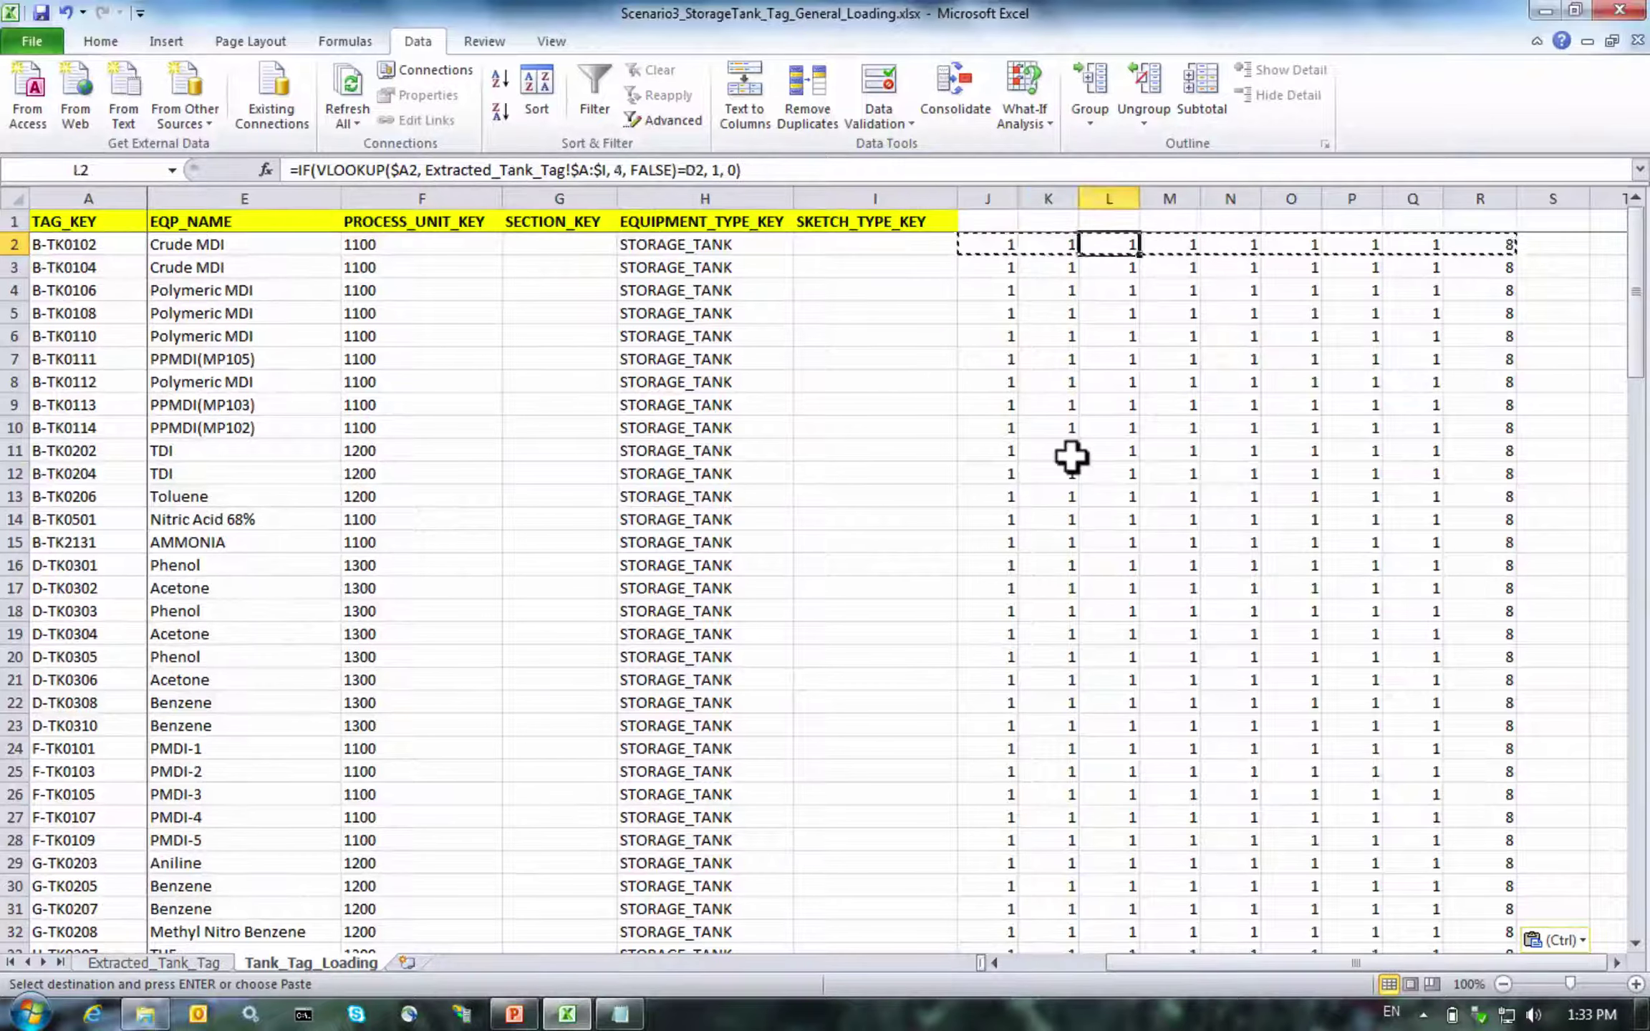
key(Right)
key(Up)
key(Left)
key(Left)
key(Left)
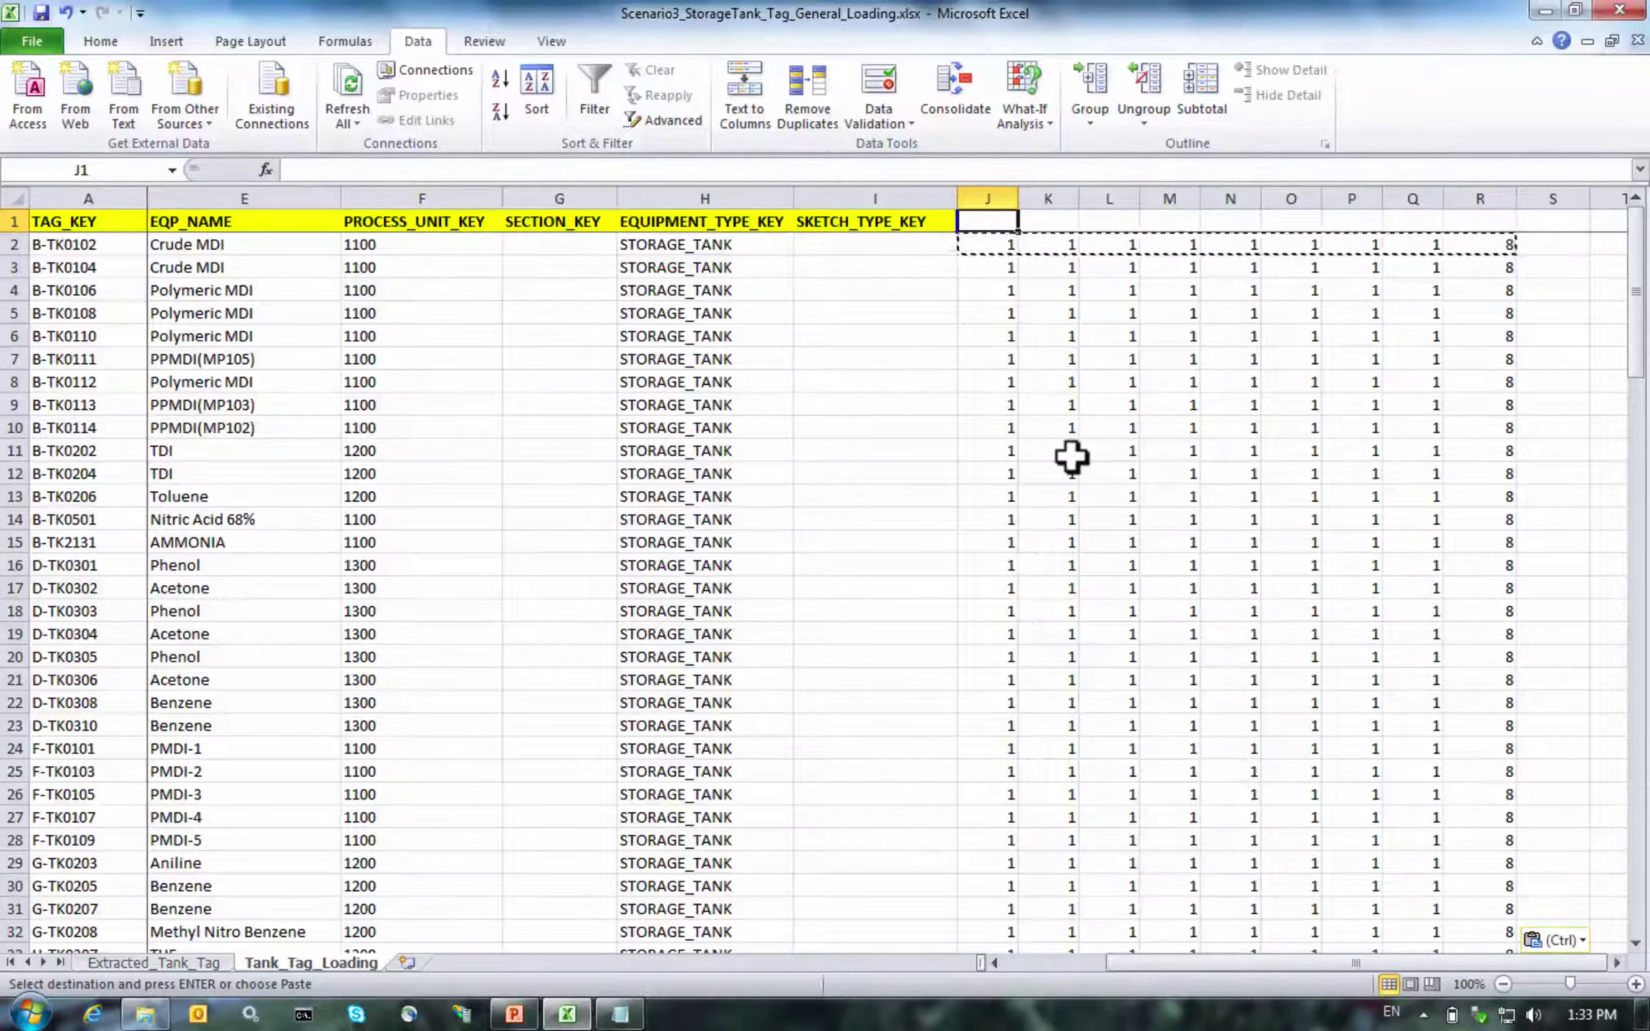
Merge and centre J1:R1 and enter the header 'Verification Matrix'
key(shift+Right)
key(shift+Right)
key(shift+Right)
key(shift+Right)
key(shift+Right)
key(shift+Right)
key(shift+Right)
key(shift+Right)
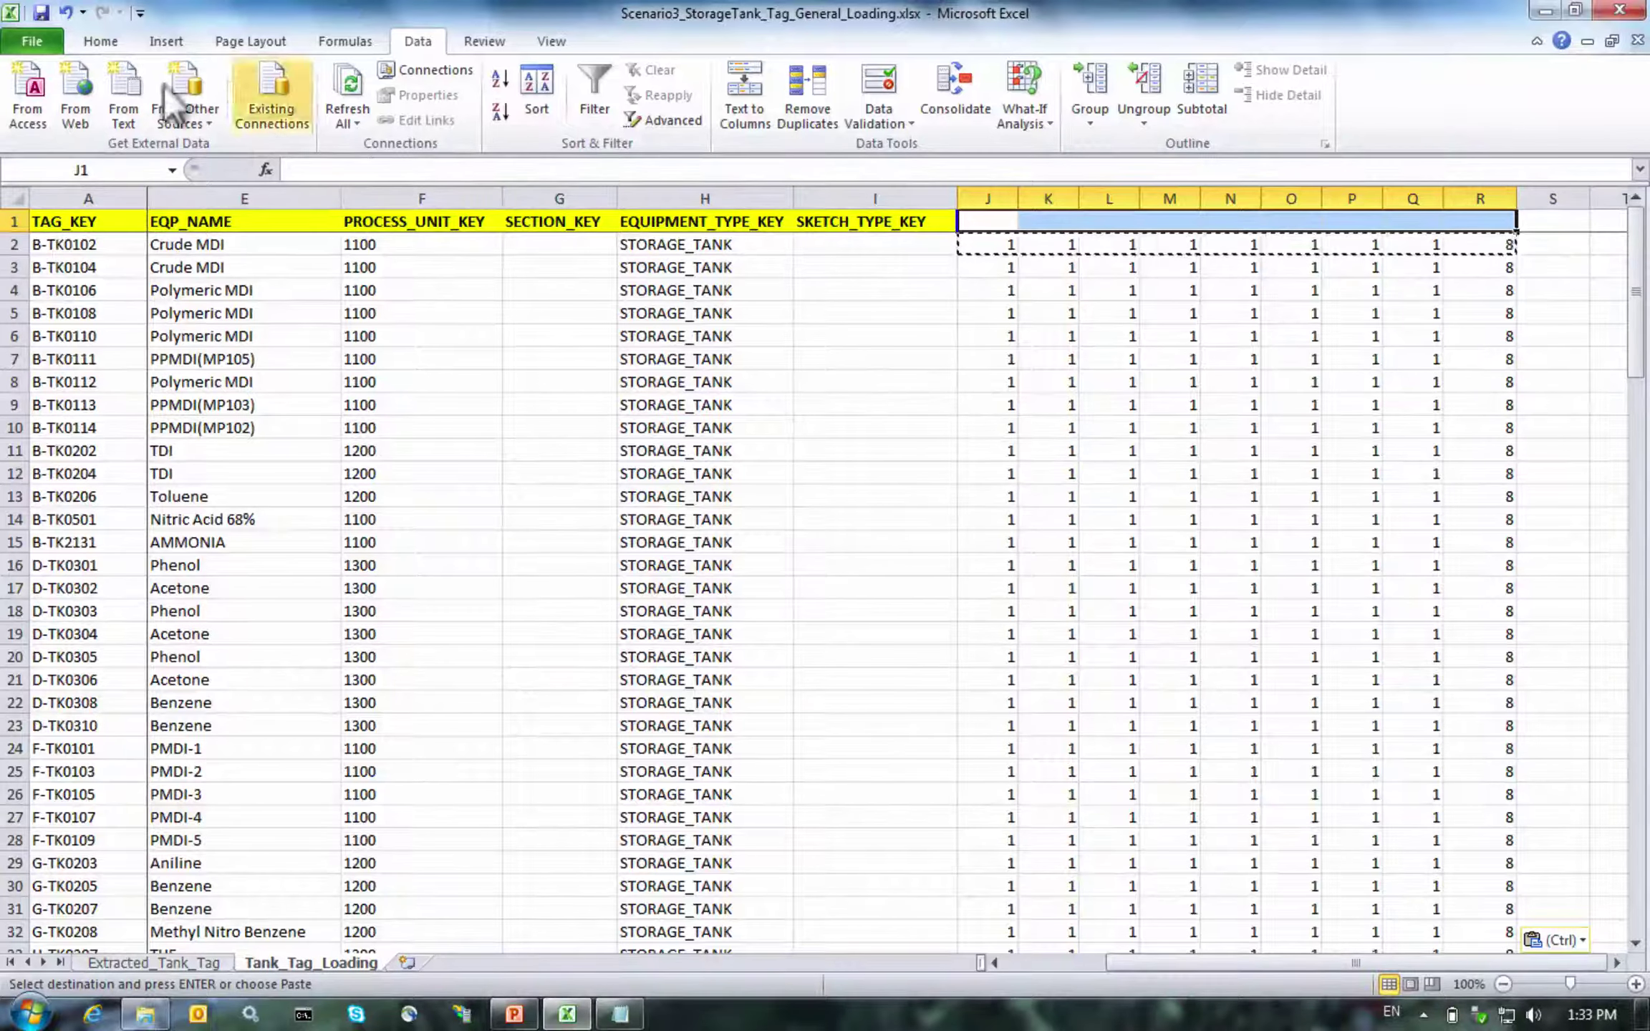
click(80, 43)
click(628, 115)
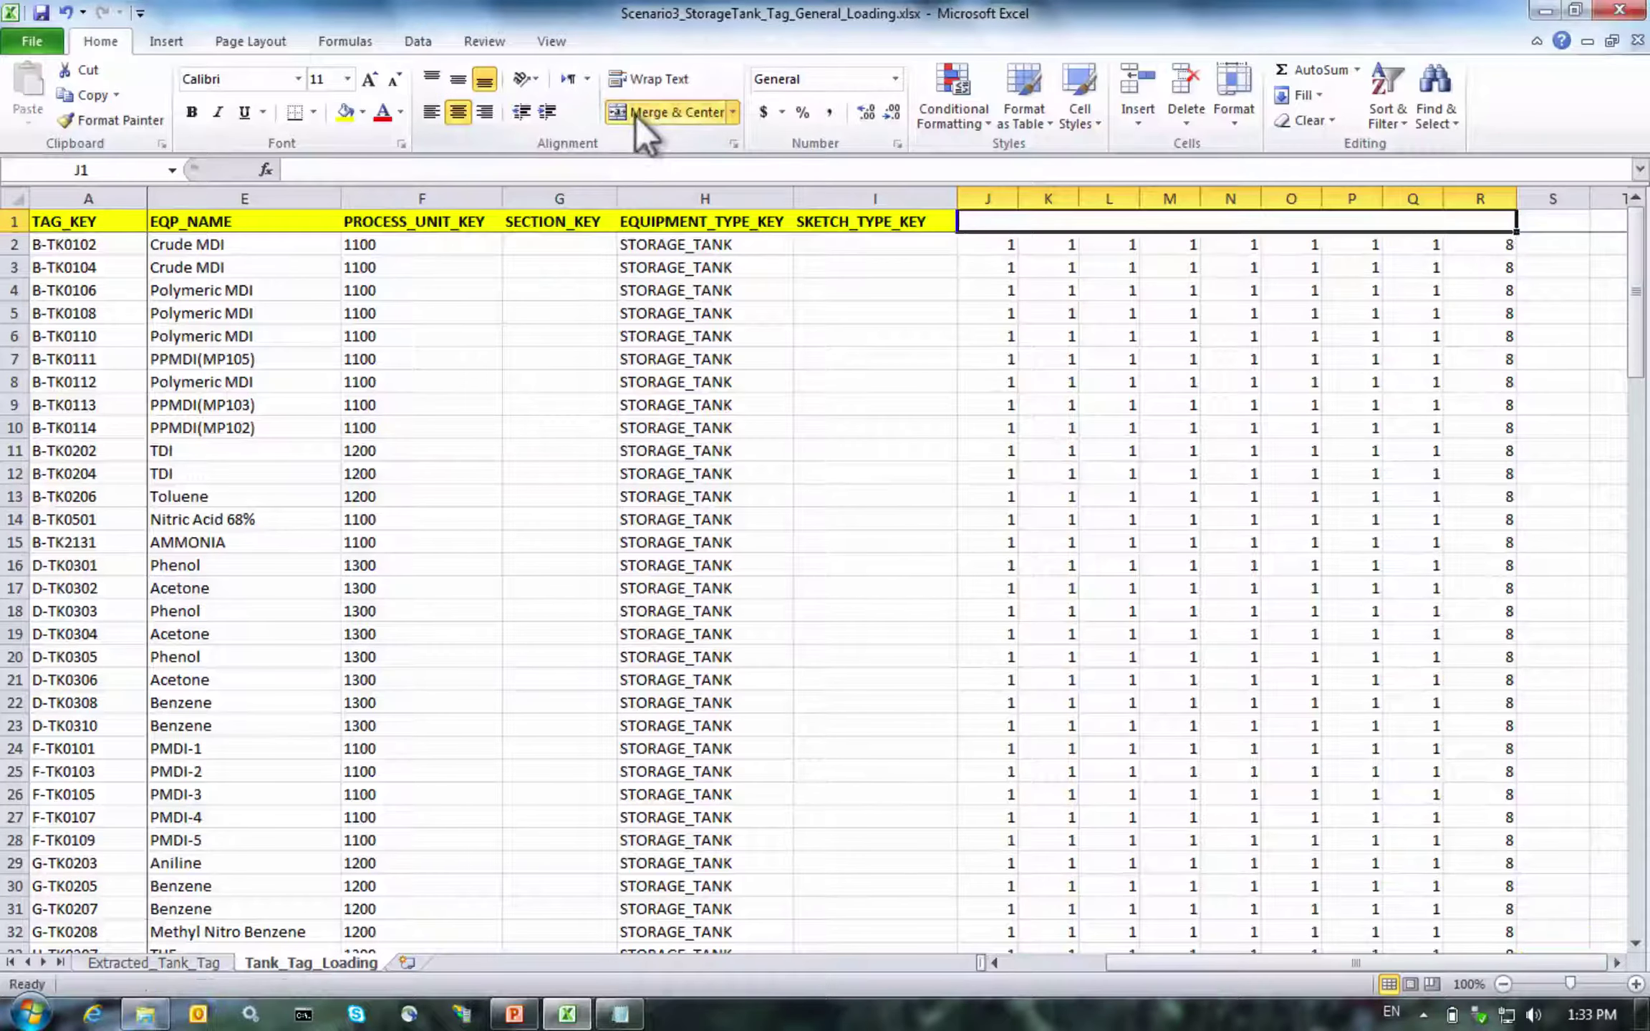
text(Veritif)
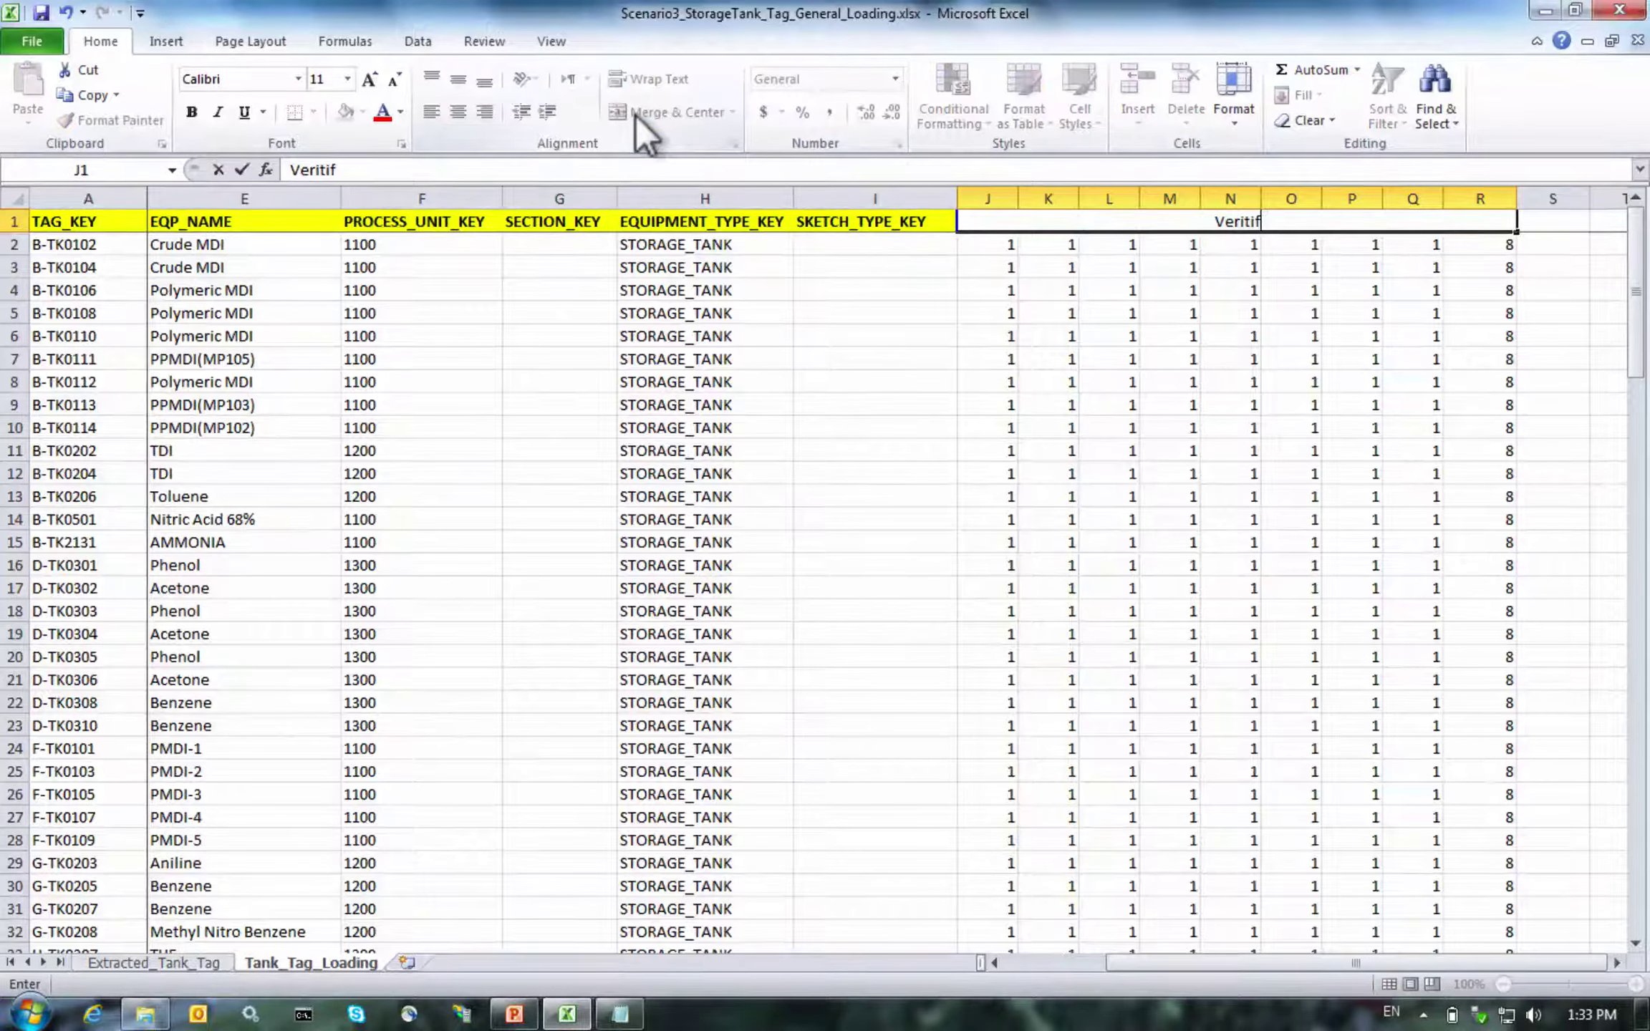
key(BackSpace)
key(BackSpace)
key(BackSpace)
text(fication Mat)
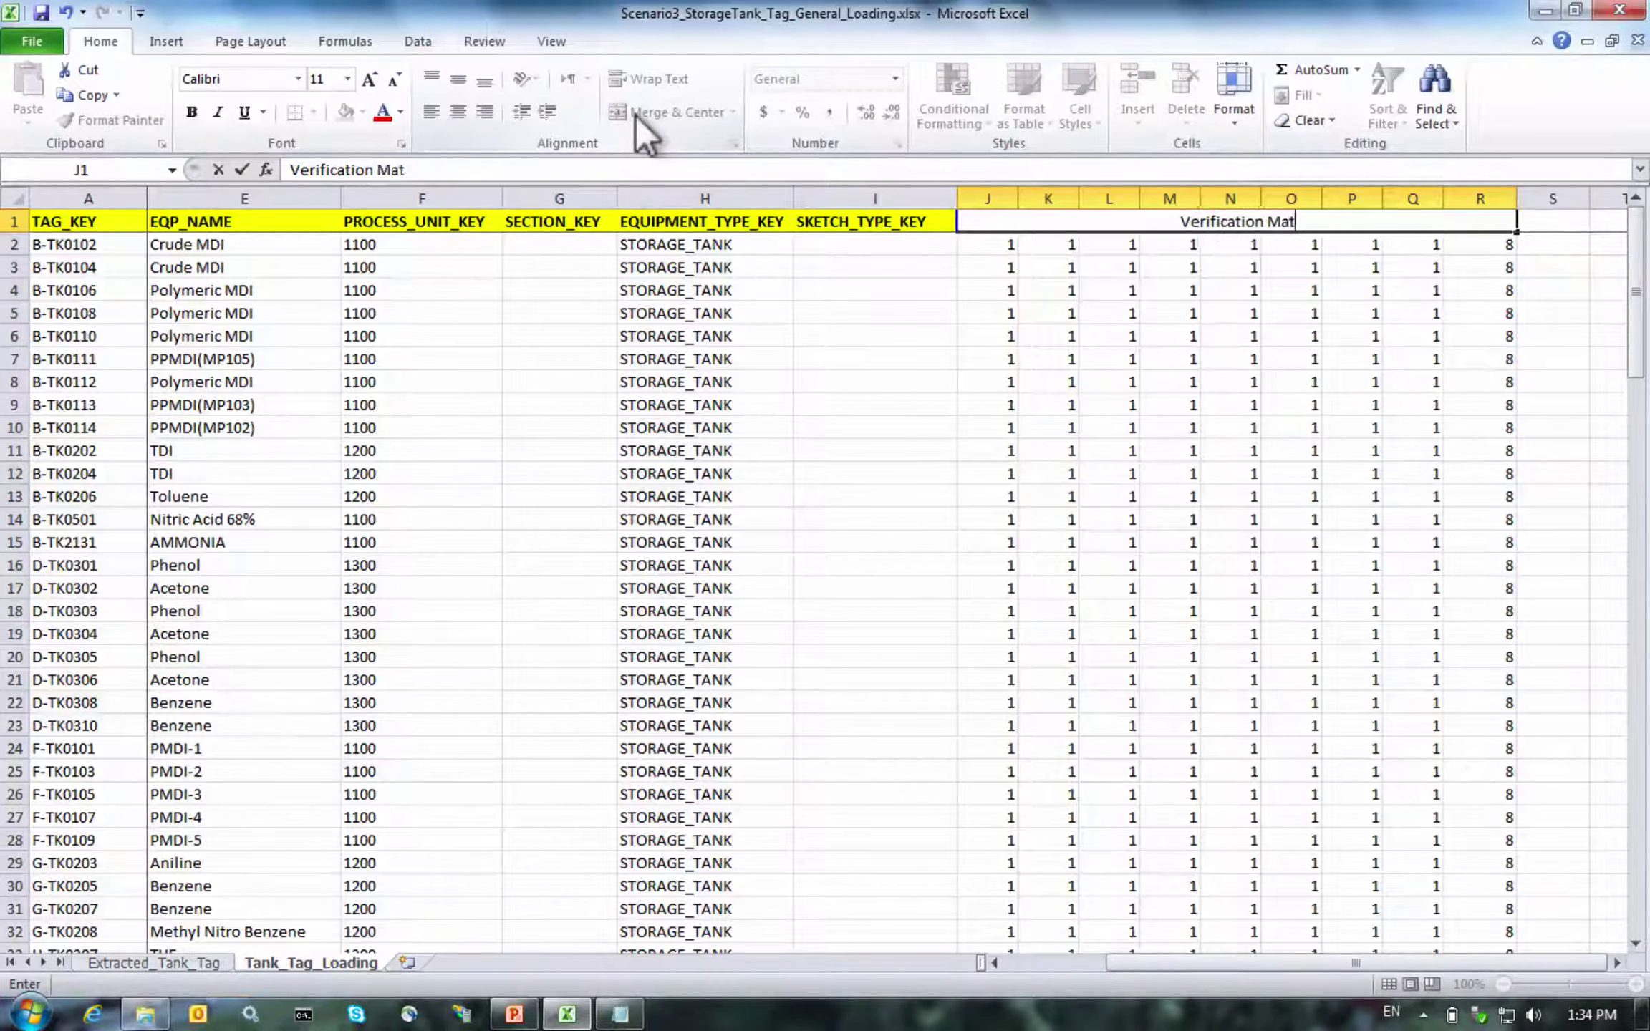
text(rix)
key(Return)
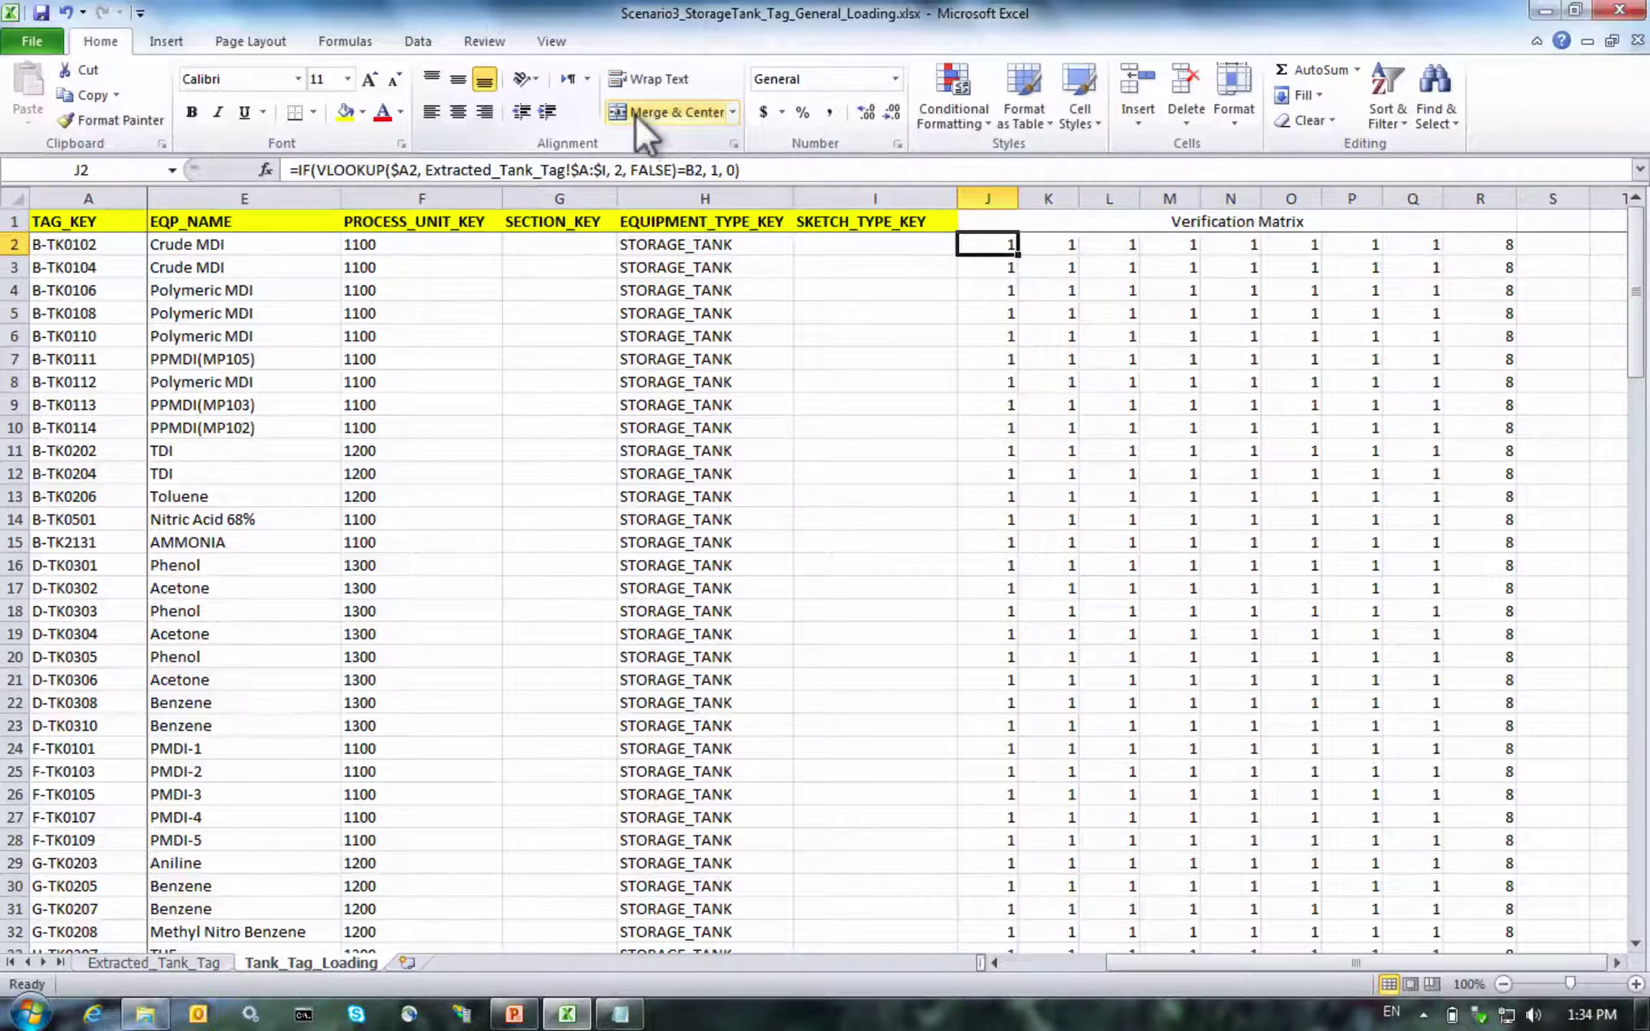
Fill the merged header yellow and inspect the check formula in N6
key(Up)
click(344, 112)
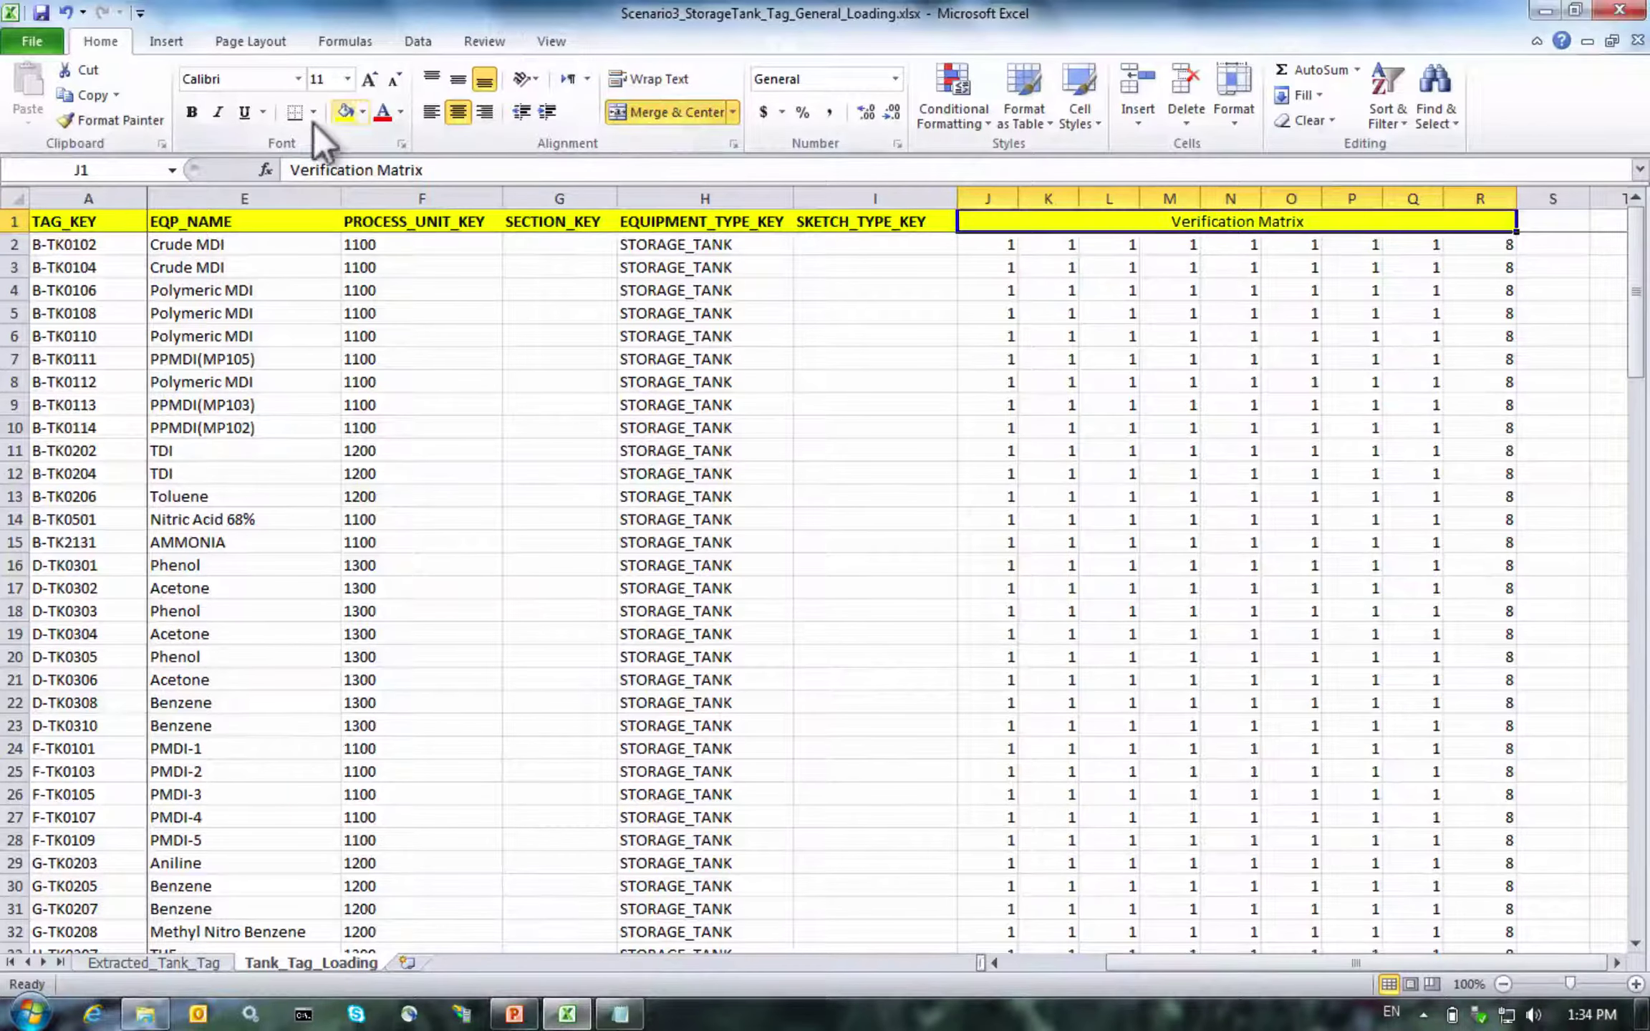
click(1228, 333)
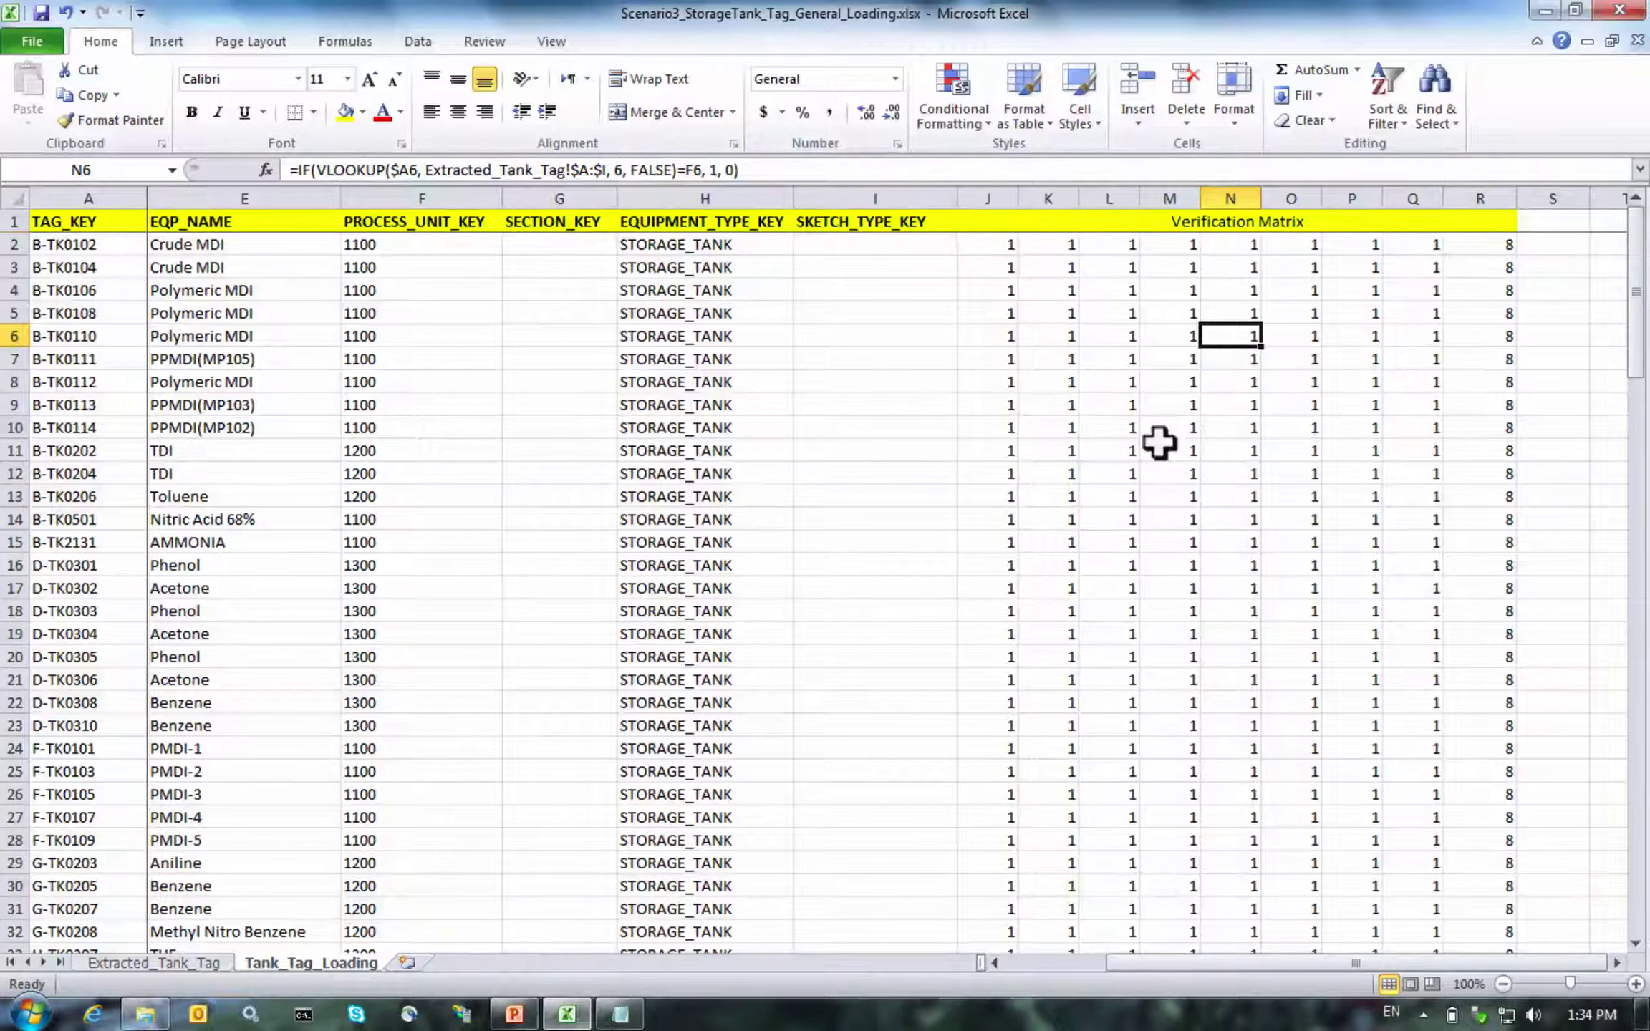
scroll(1159, 442, down, 12)
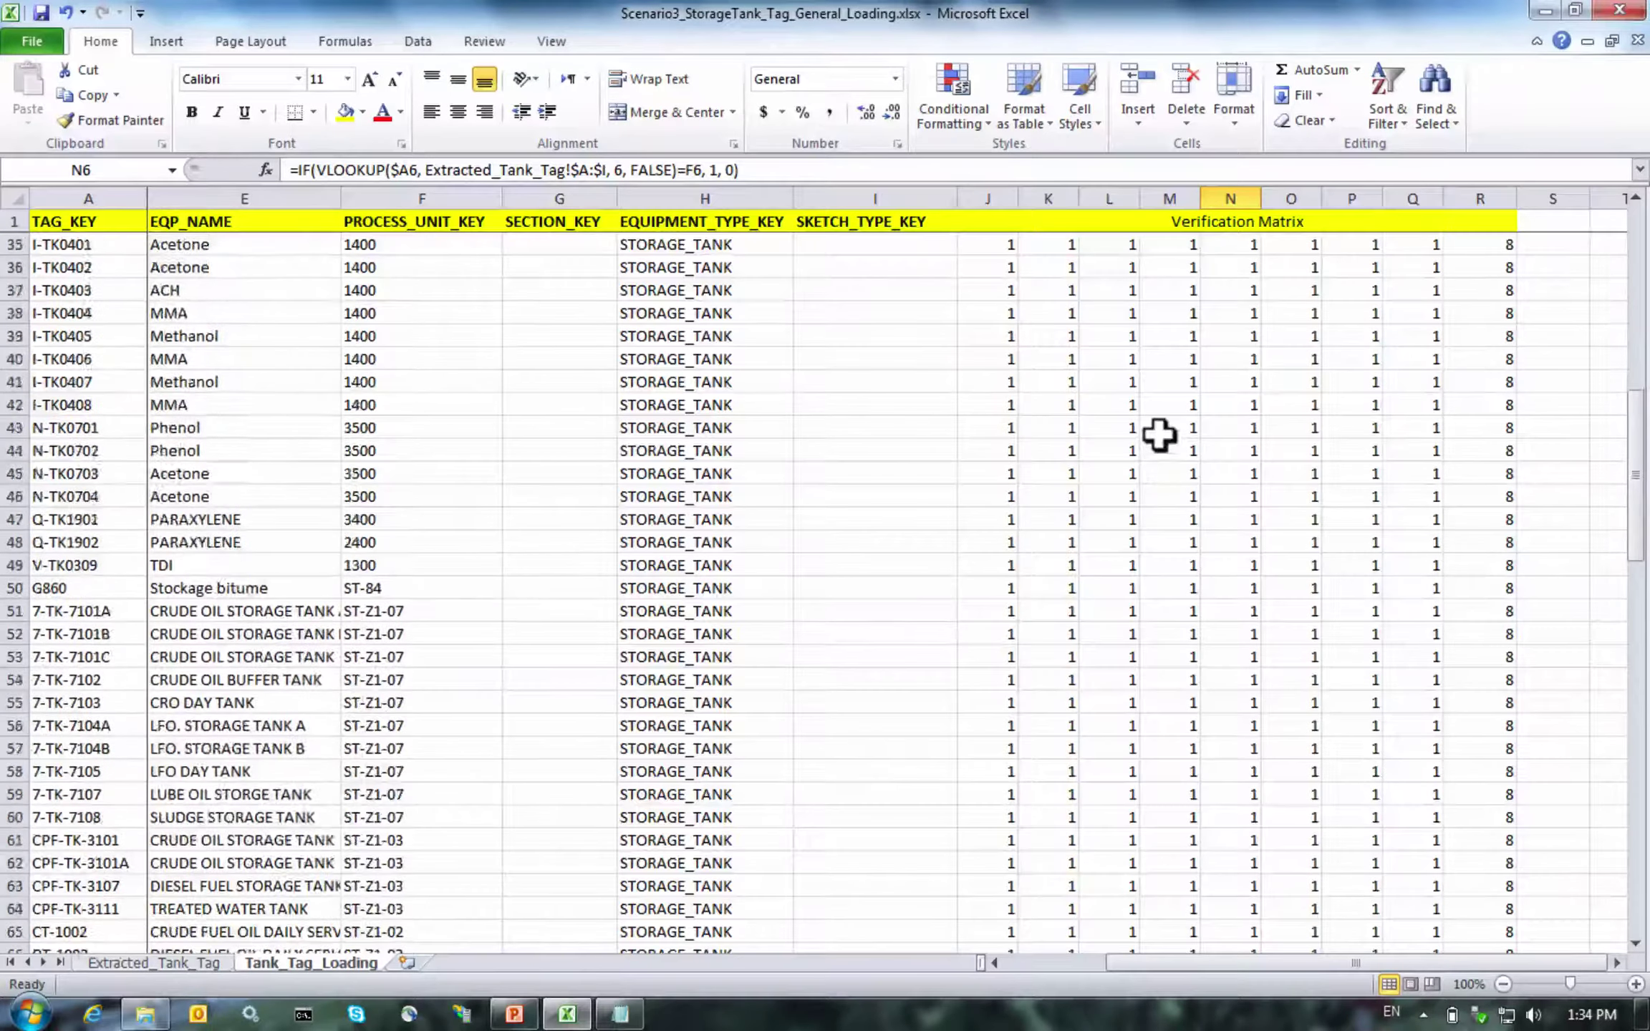
scroll(1158, 434, up, 12)
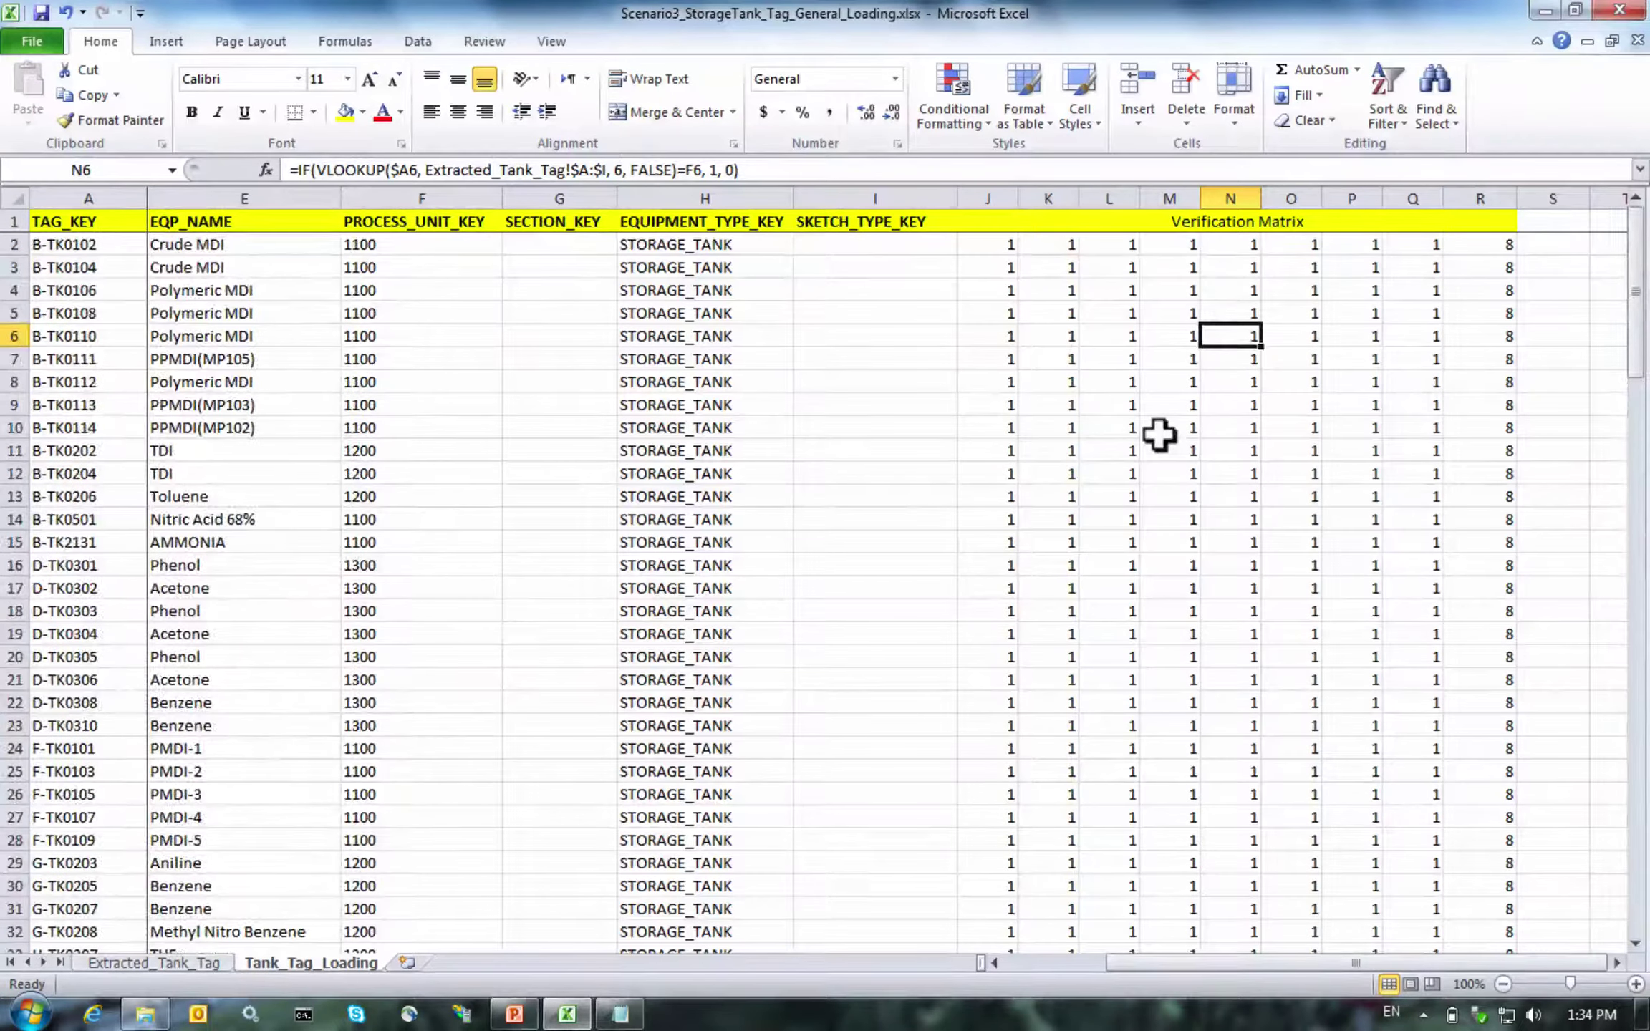
drag(1633, 289, 1597, 861)
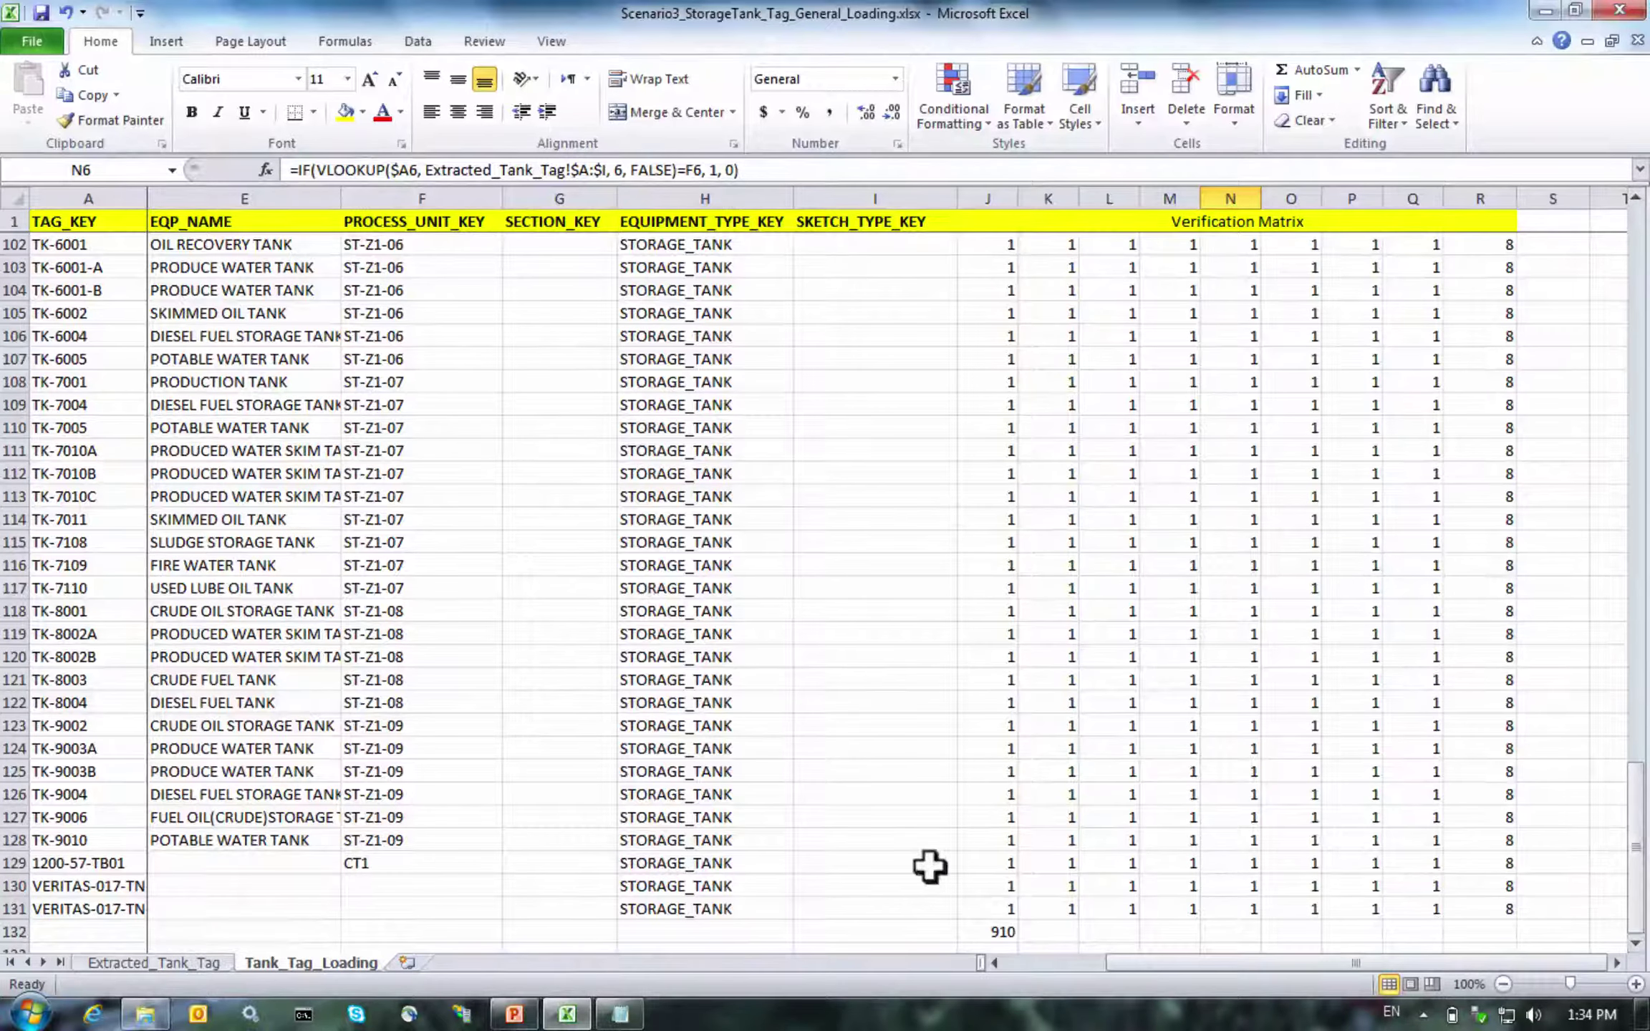
Delete the stray 910 value in J132
click(986, 929)
key(Delete)
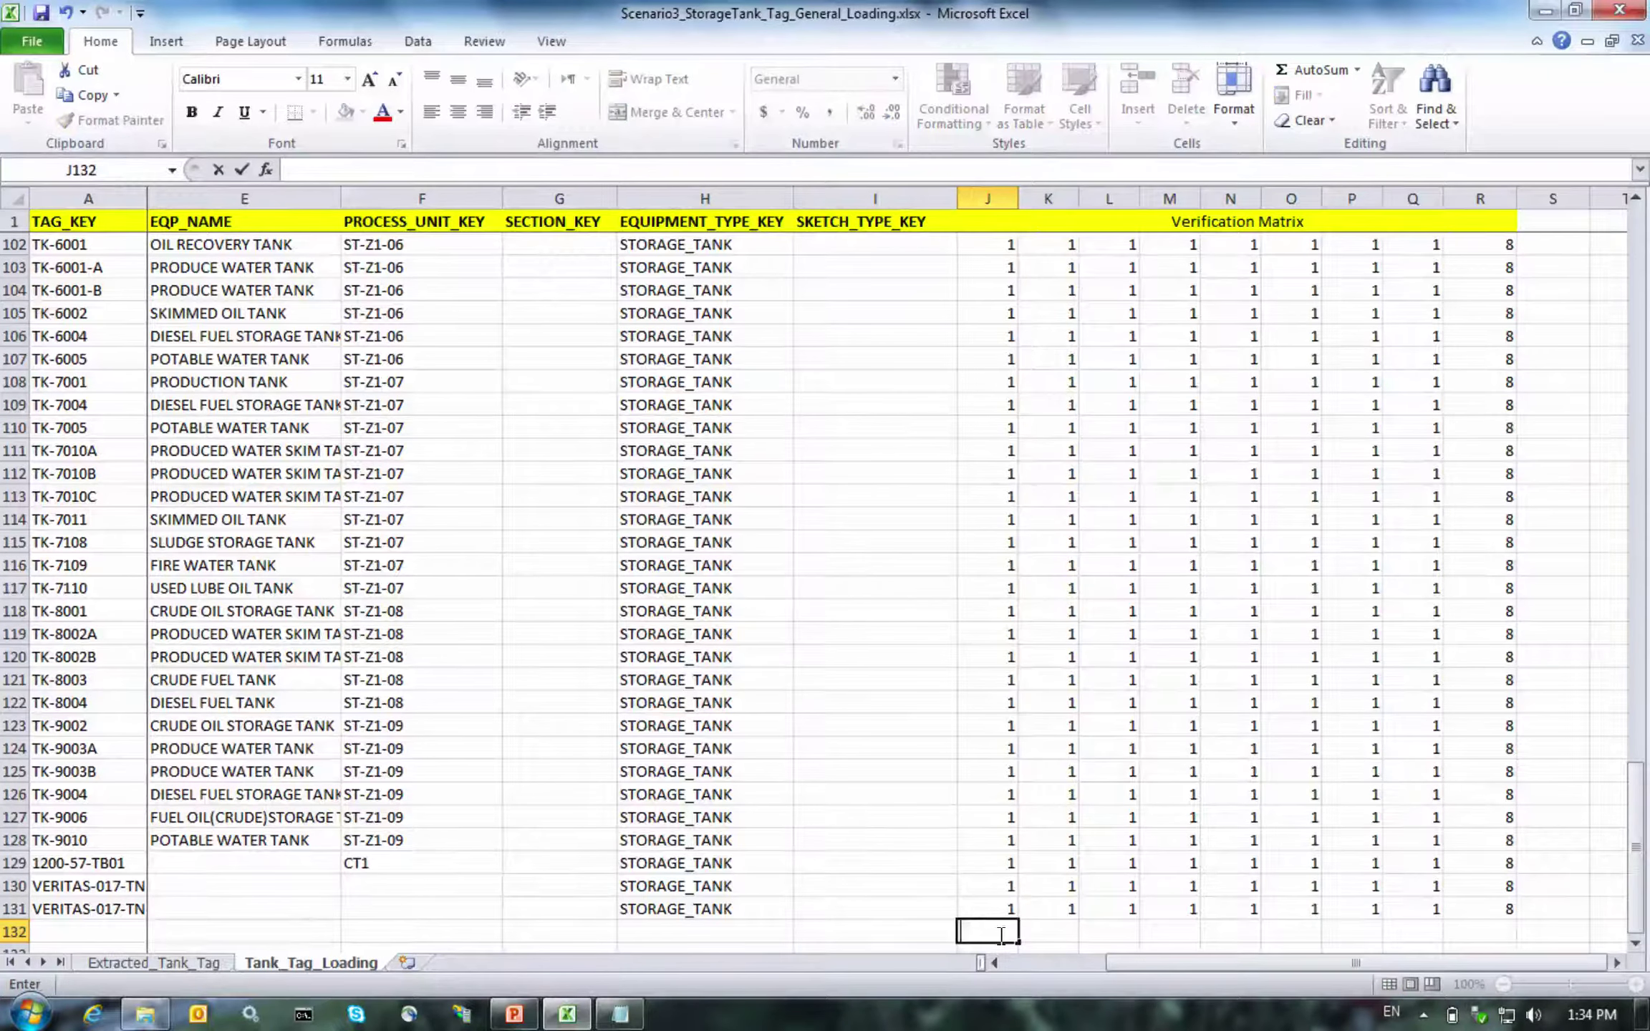
key(Up)
key(Left)
key(Left)
key(Left)
key(Left)
key(Left)
key(Left)
key(Left)
key(Left)
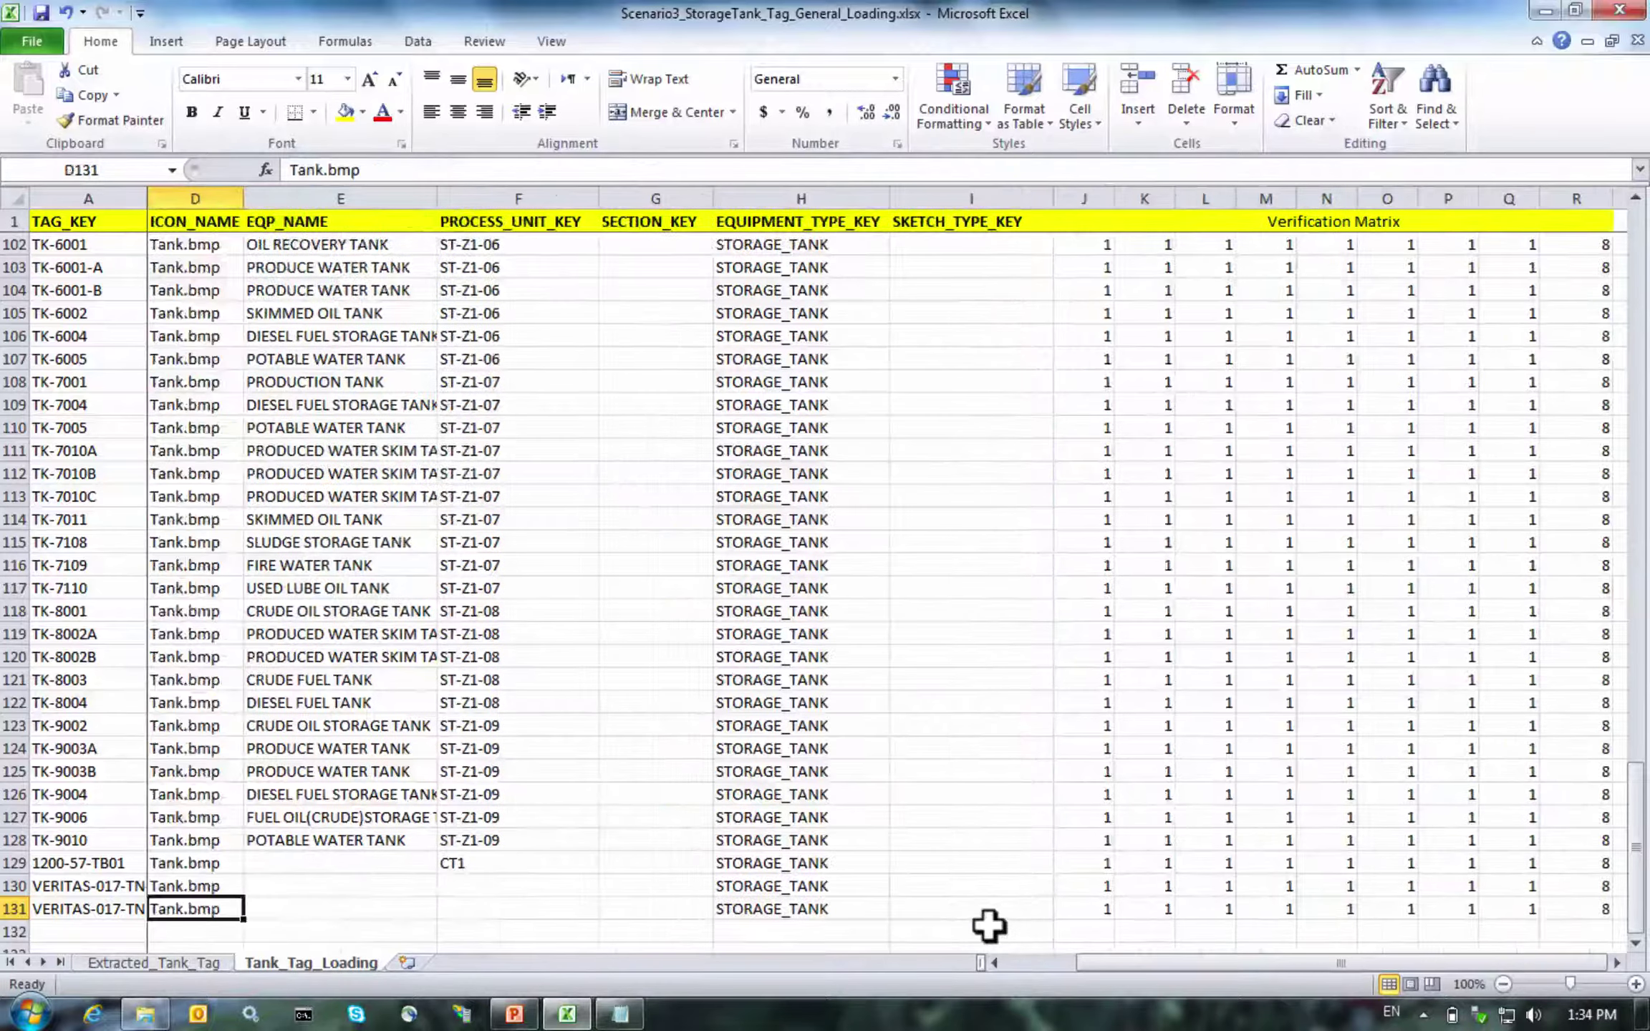
key(Up)
key(Up)
key(Left)
Rename the TK-9006 tag in A127 to New-Tank1
key(Up)
key(Up)
key(Up)
key(Down)
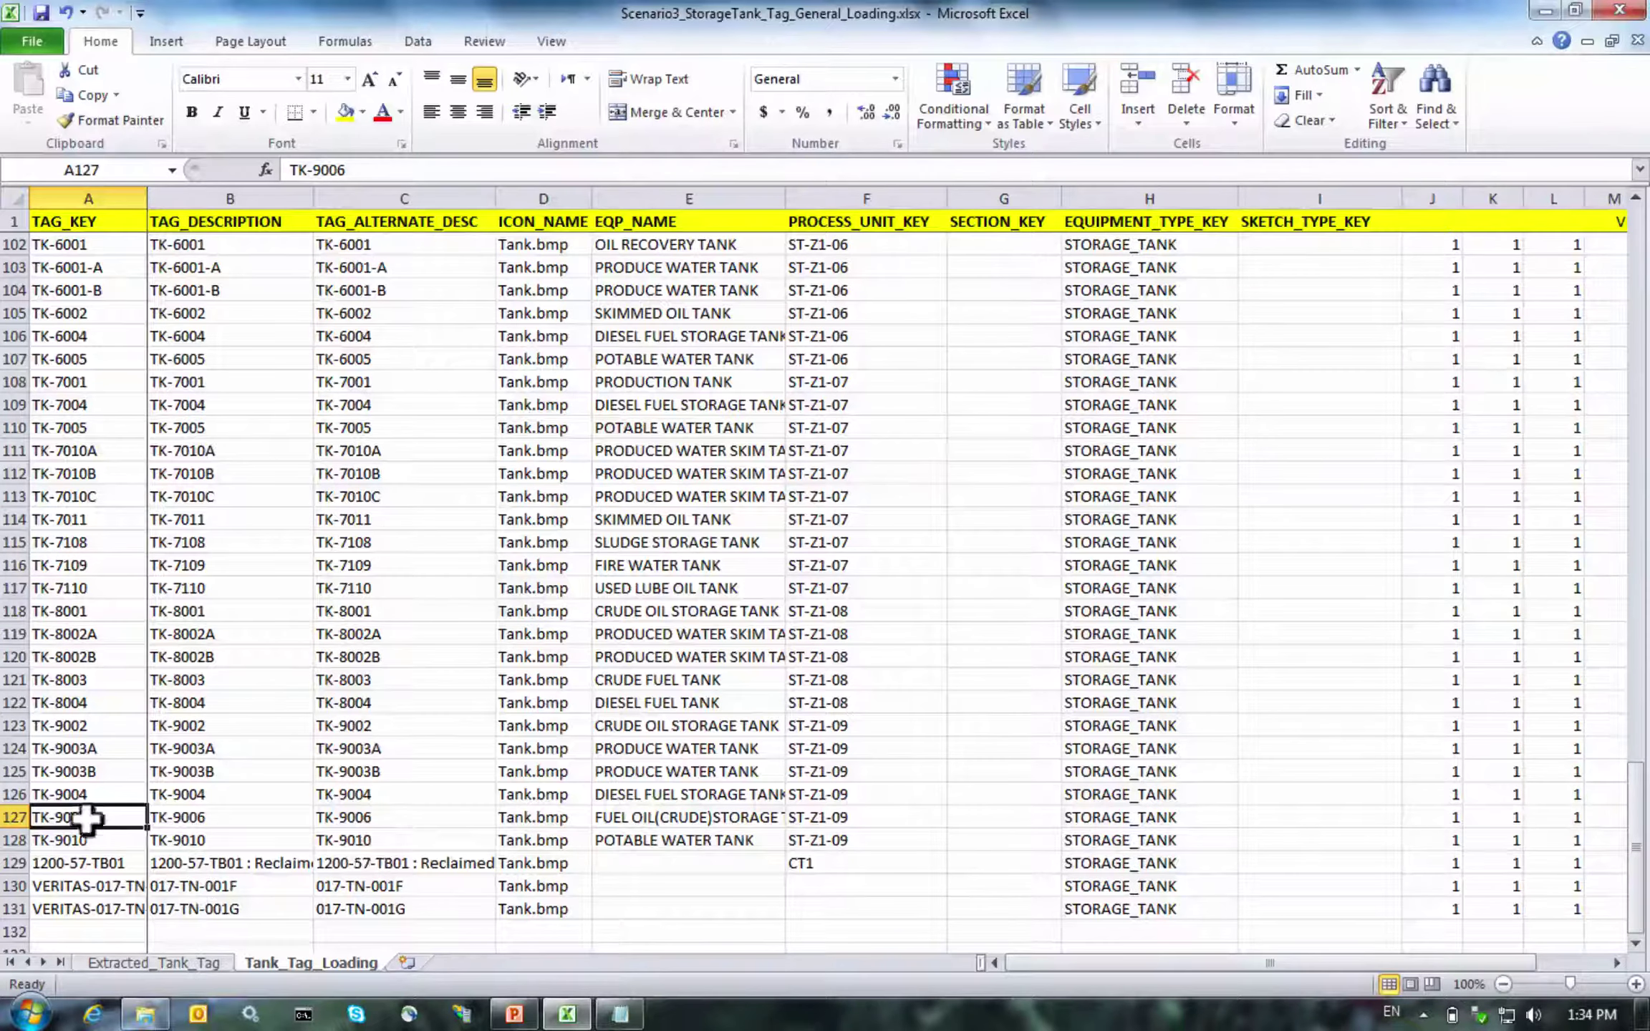
double_click(103, 823)
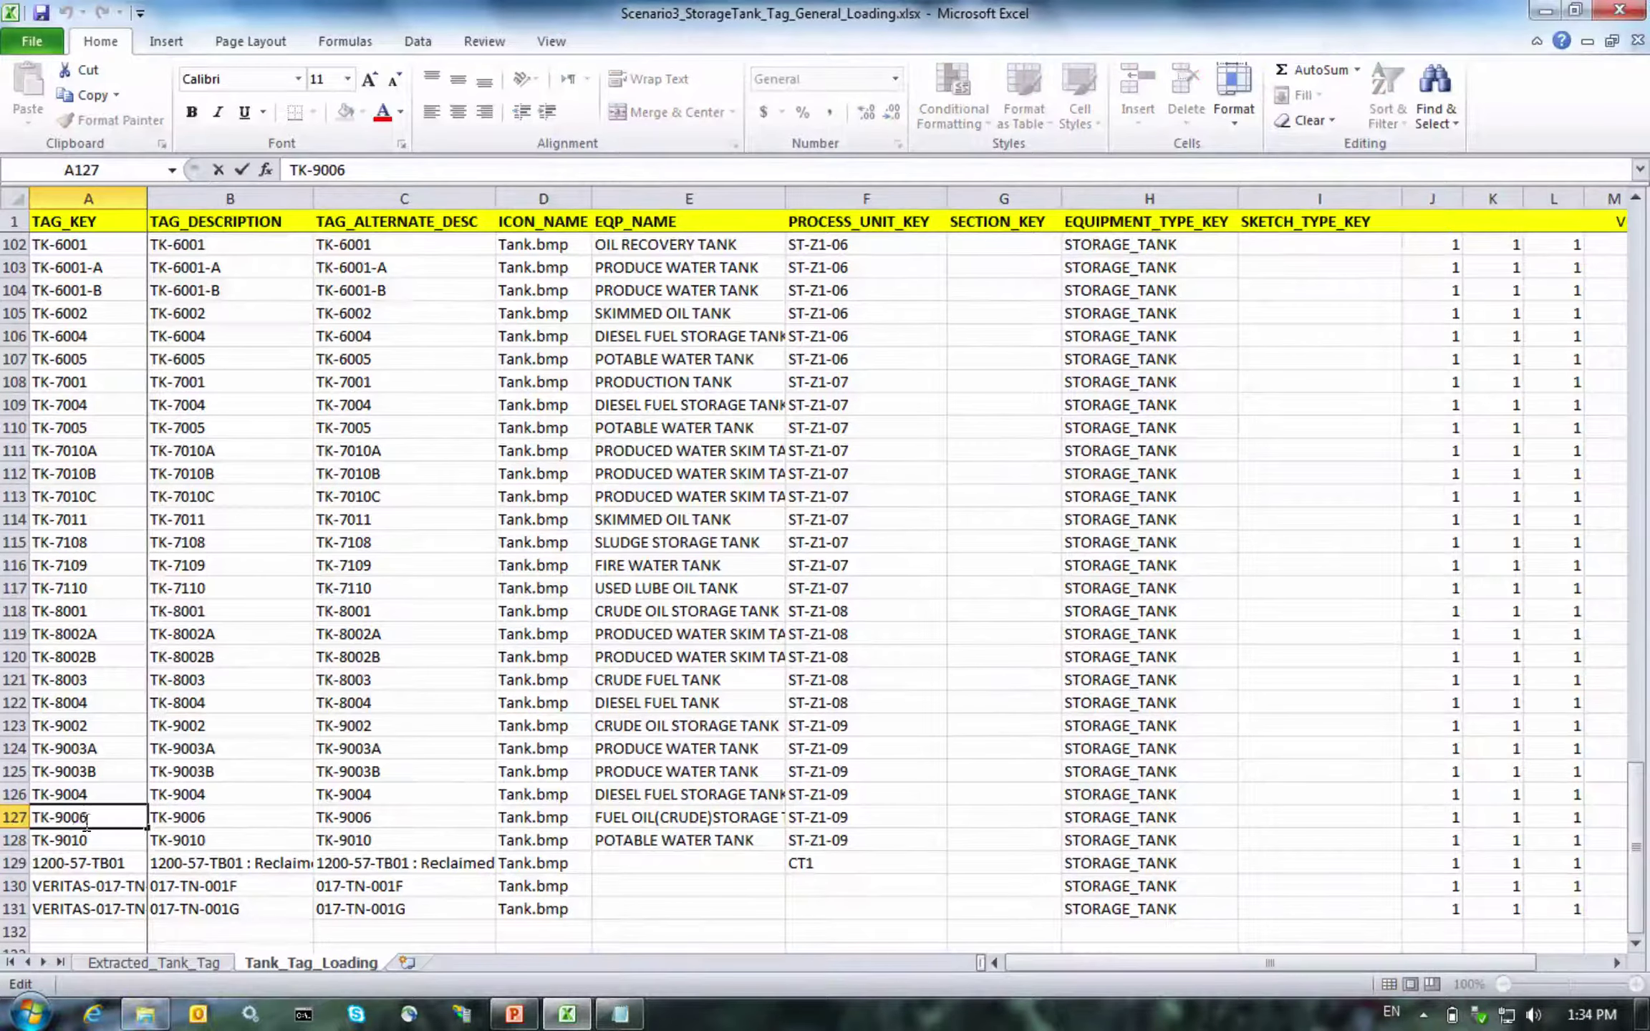
drag(87, 823, 2, 817)
text(New)
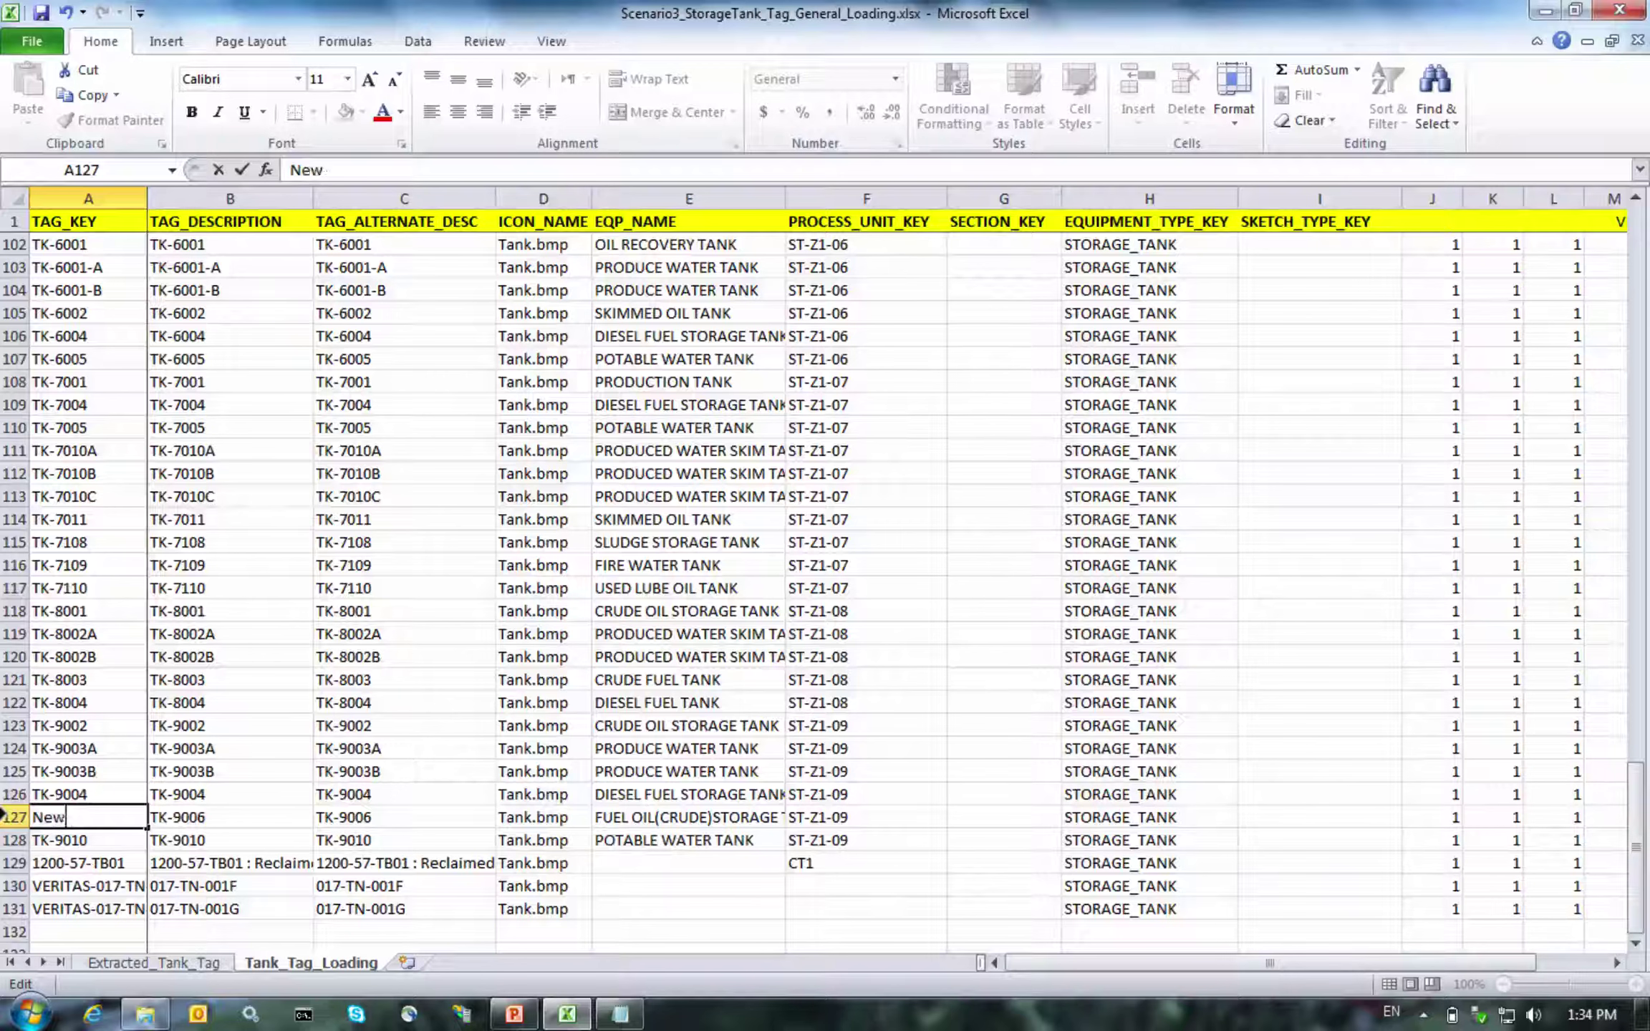
text(-Asse)
text(1)
key(Return)
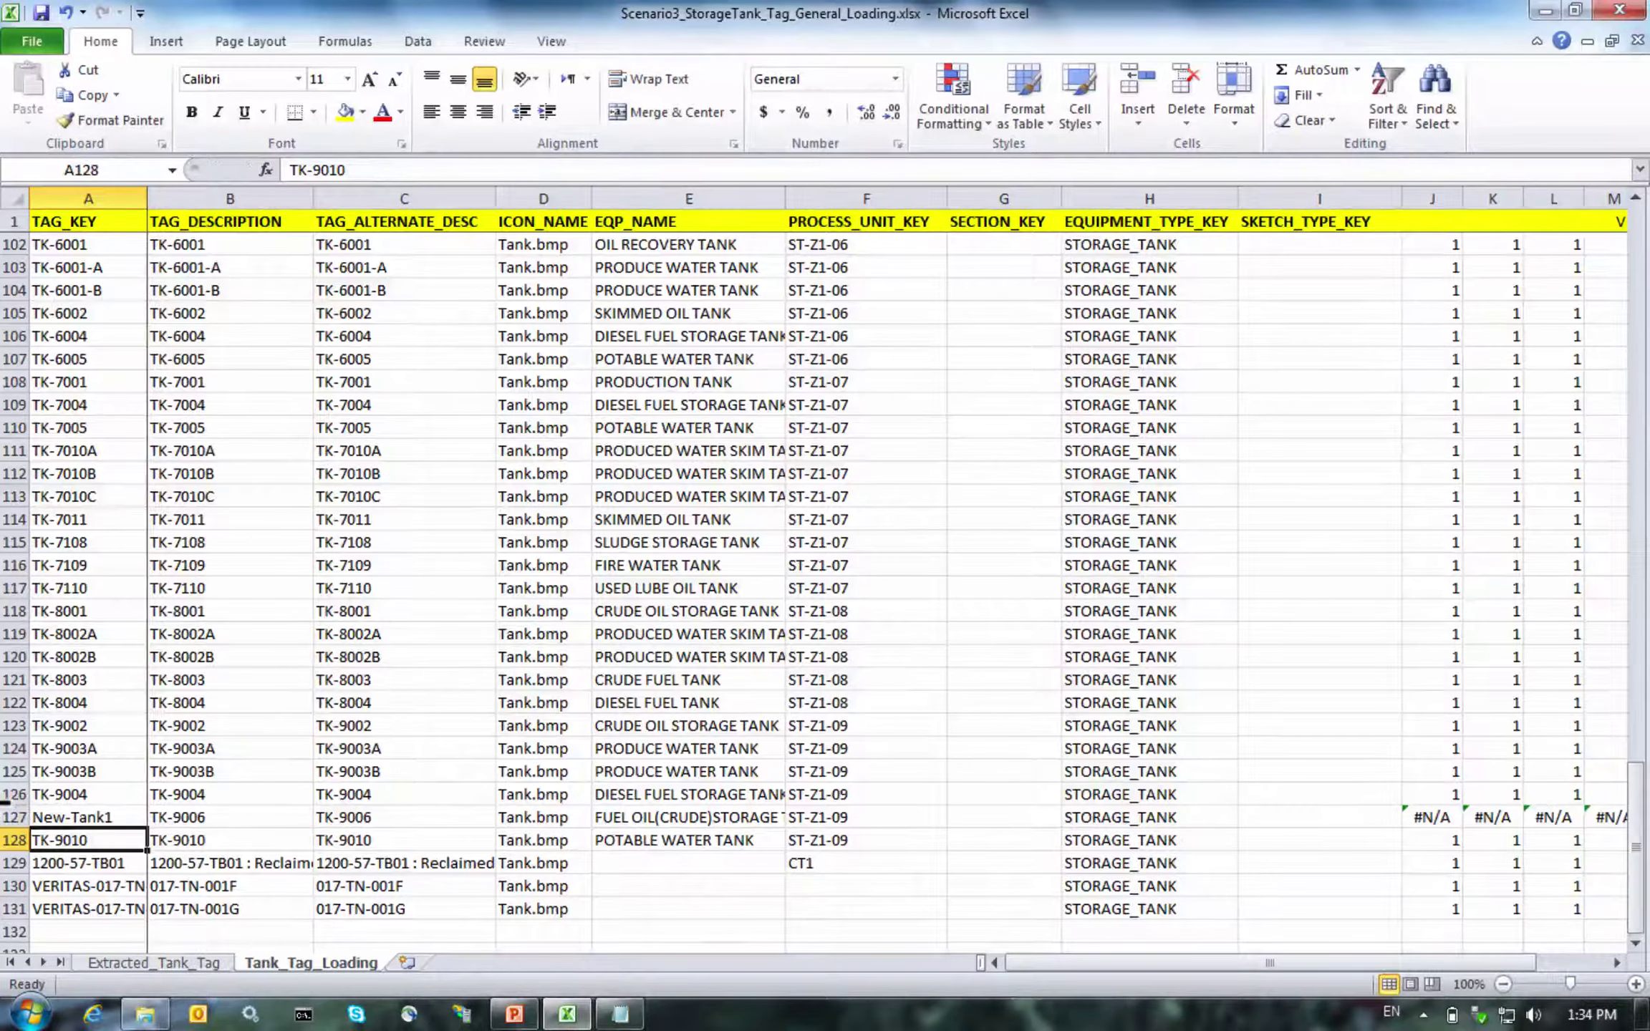
Enter New-Tank2 in A128 and copy both new tags into B127:C128
text(New-Tan)
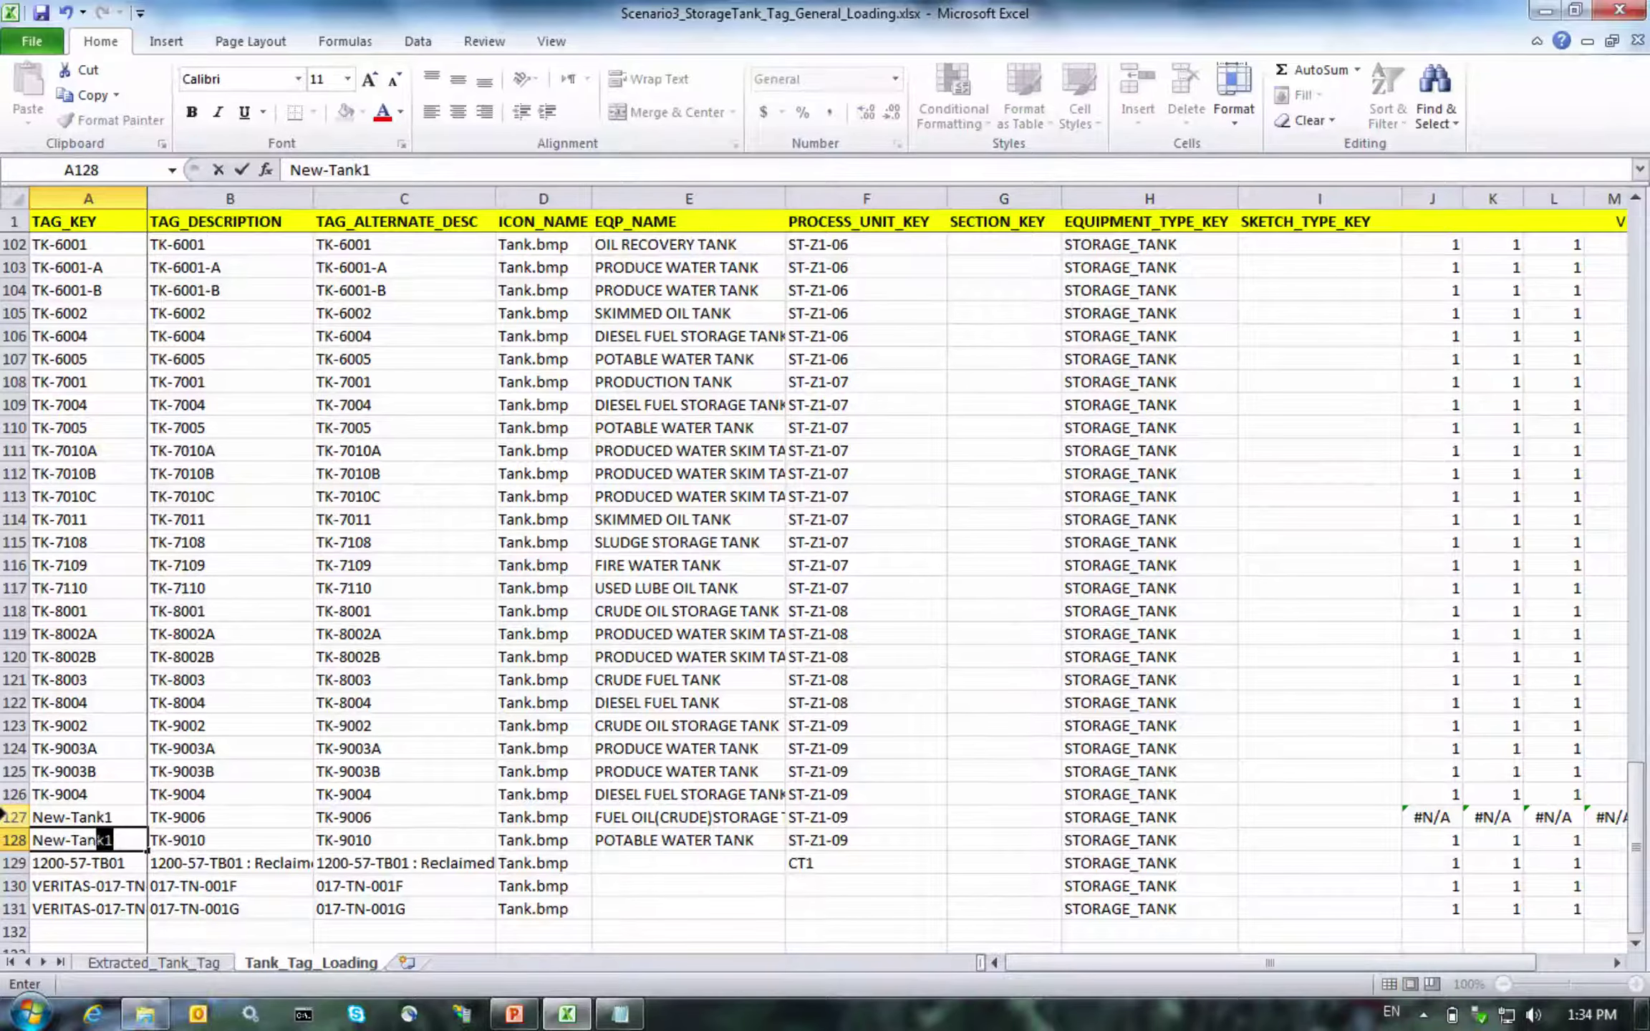
text(k2)
key(Return)
key(Up)
key(Up)
key(shift+Down)
key(ctrl+c)
key(Right)
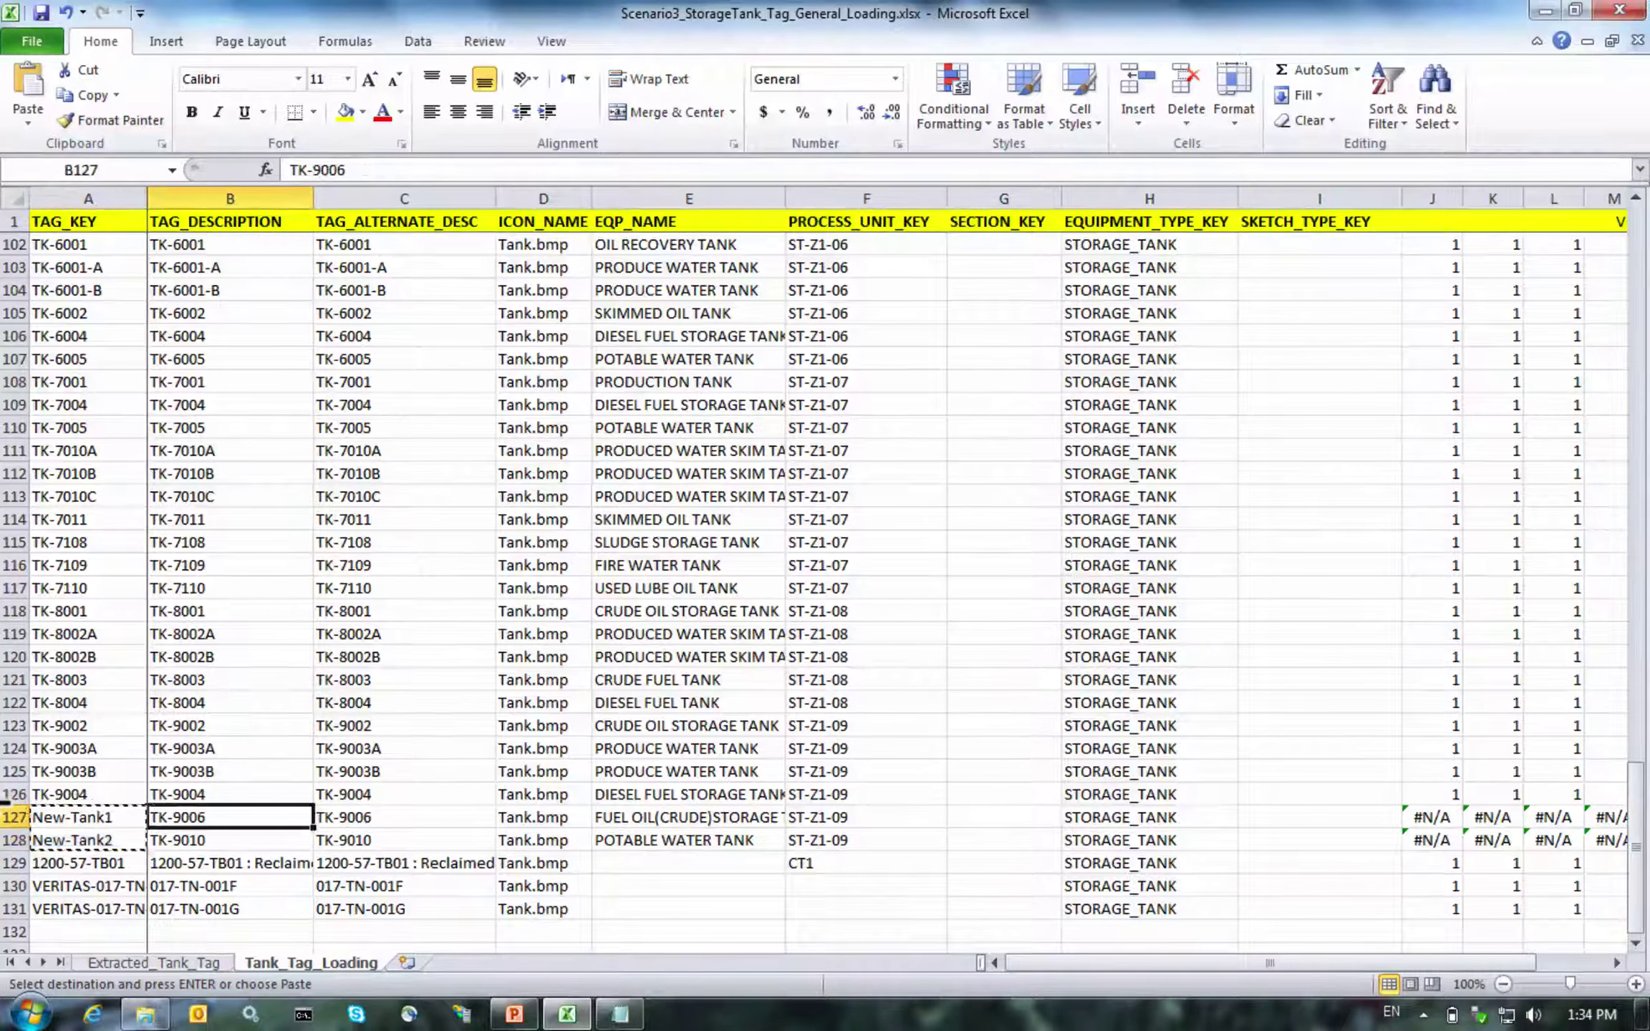
key(shift+Right)
key(ctrl+v)
key(Left)
key(Right)
key(Right)
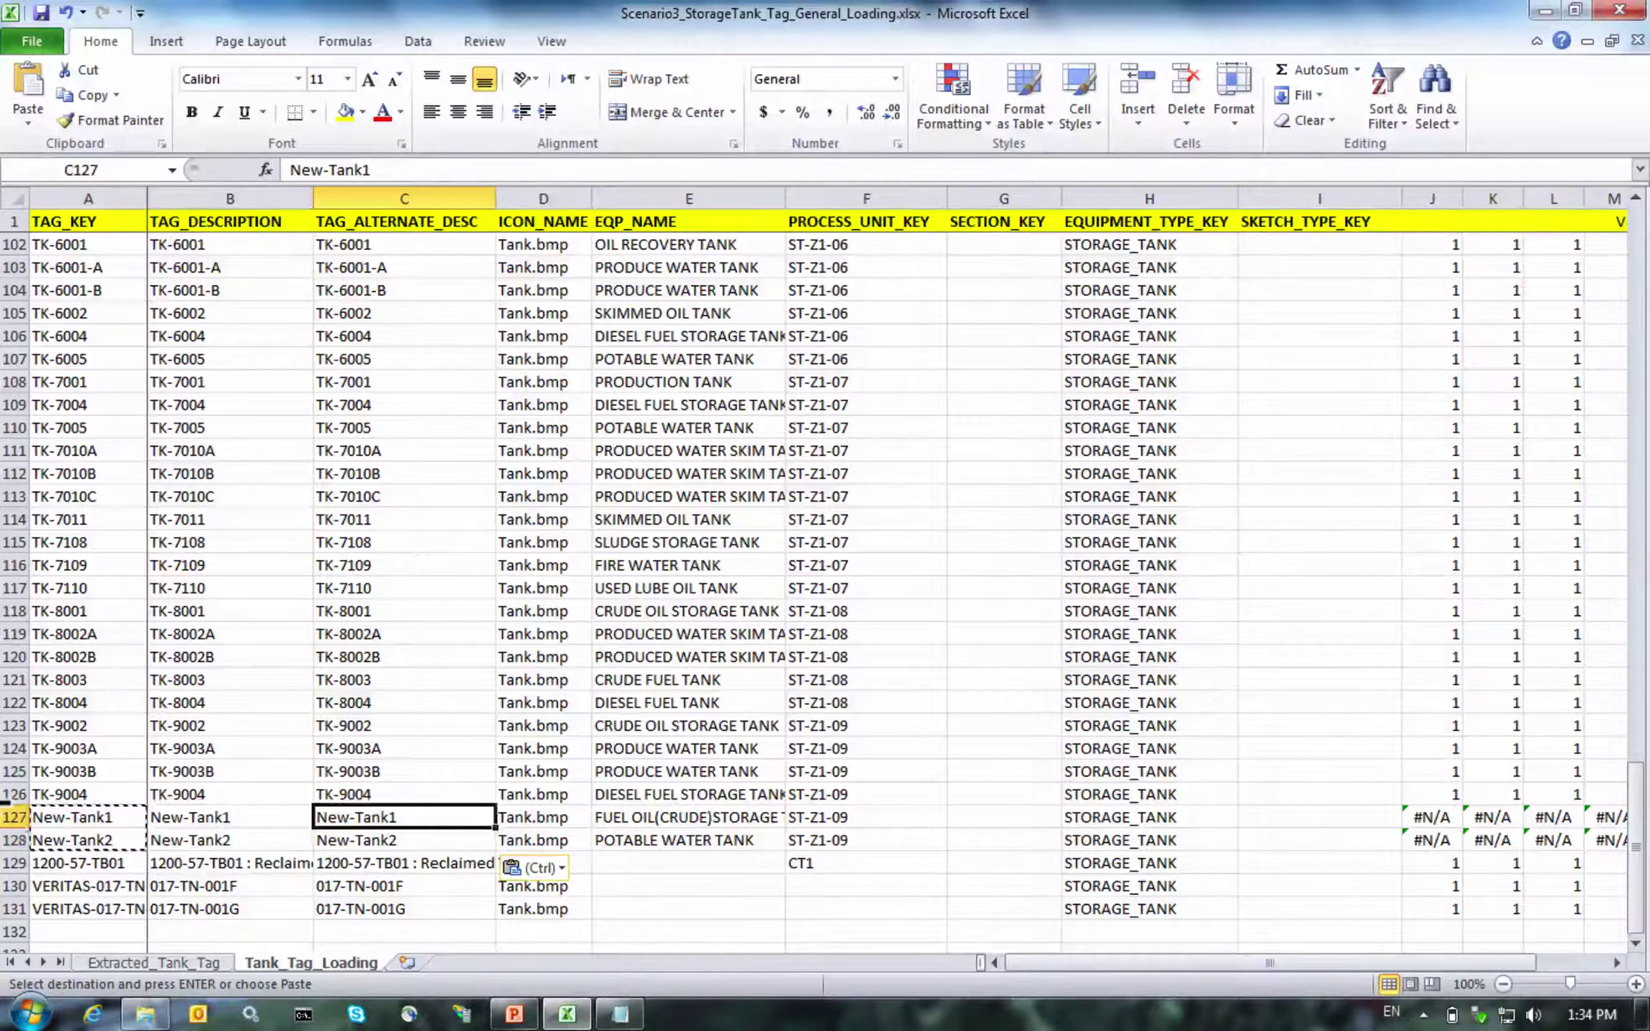
key(Escape)
Inspect row 127's check formulas, total and lookup, all returning #N/A
key(Right)
key(Right)
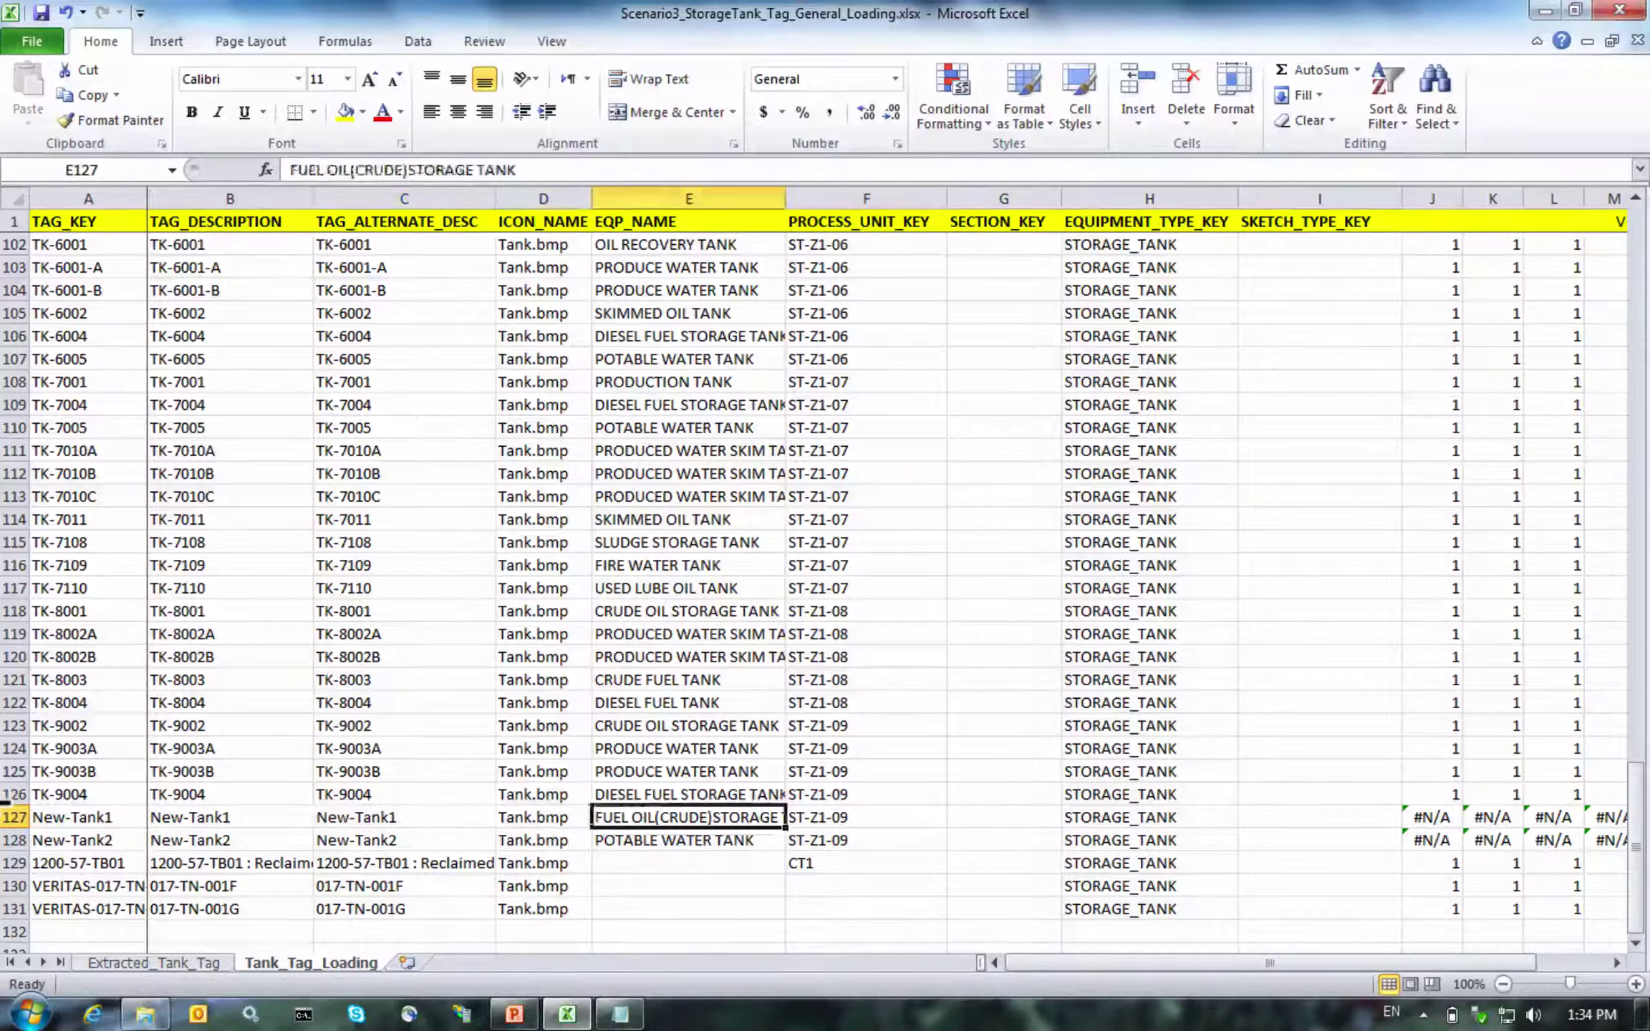
key(Right)
key(Right)
key(Right)
key(Right)
key(Right)
key(Right)
key(Right)
key(Right)
key(Right)
key(Right)
key(Right)
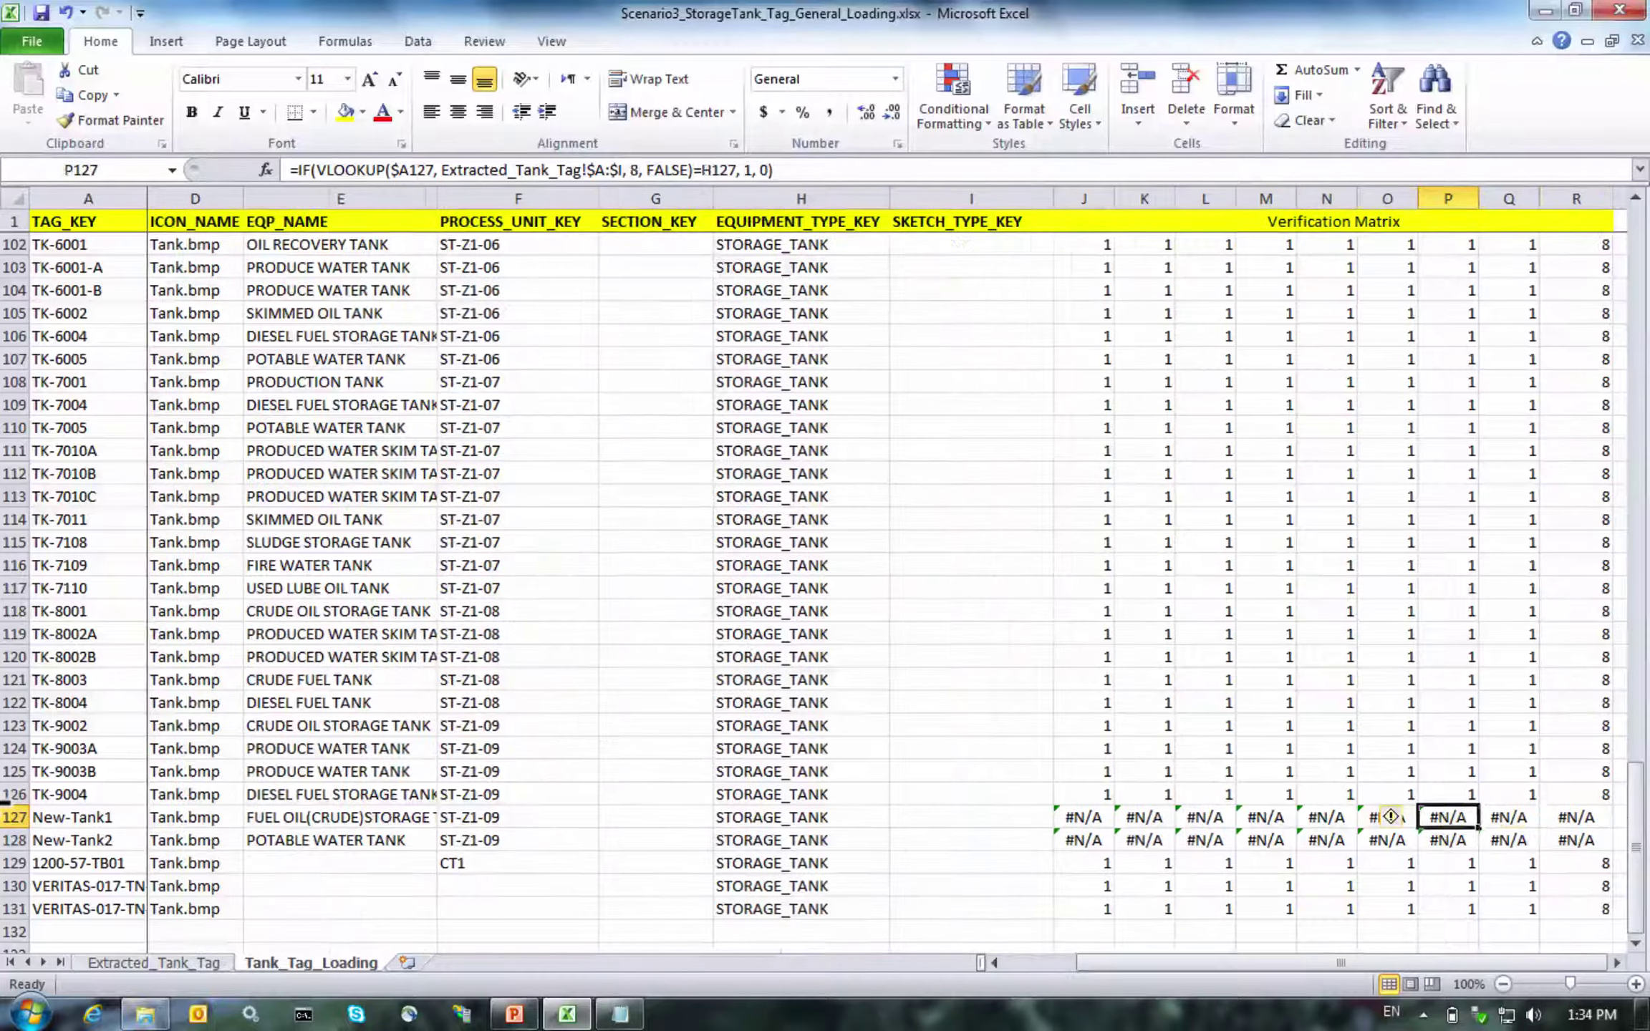
key(Left)
key(Left)
key(Left)
key(Left)
key(Left)
key(Left)
key(Left)
key(Left)
key(Left)
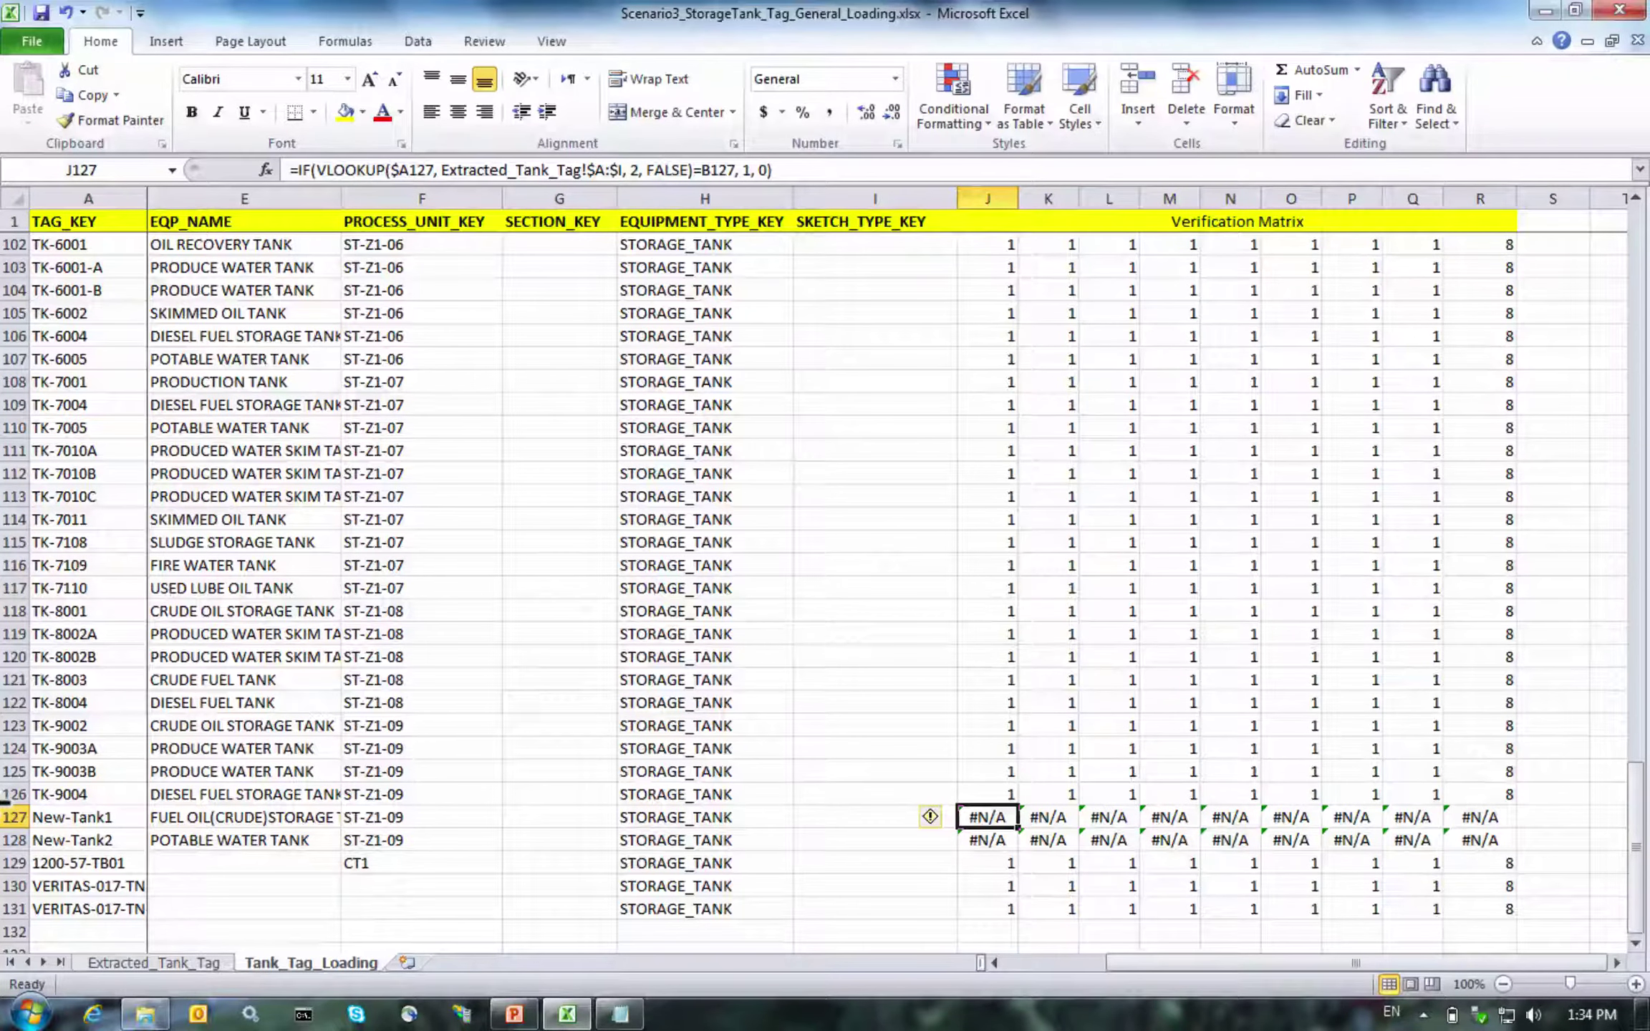
key(Right)
key(Right)
key(Right)
key(Right)
key(Right)
key(Left)
key(Left)
key(Left)
key(Left)
key(Left)
key(Left)
key(Right)
key(Right)
key(Right)
key(Right)
key(Left)
key(Left)
key(Left)
key(Left)
key(Left)
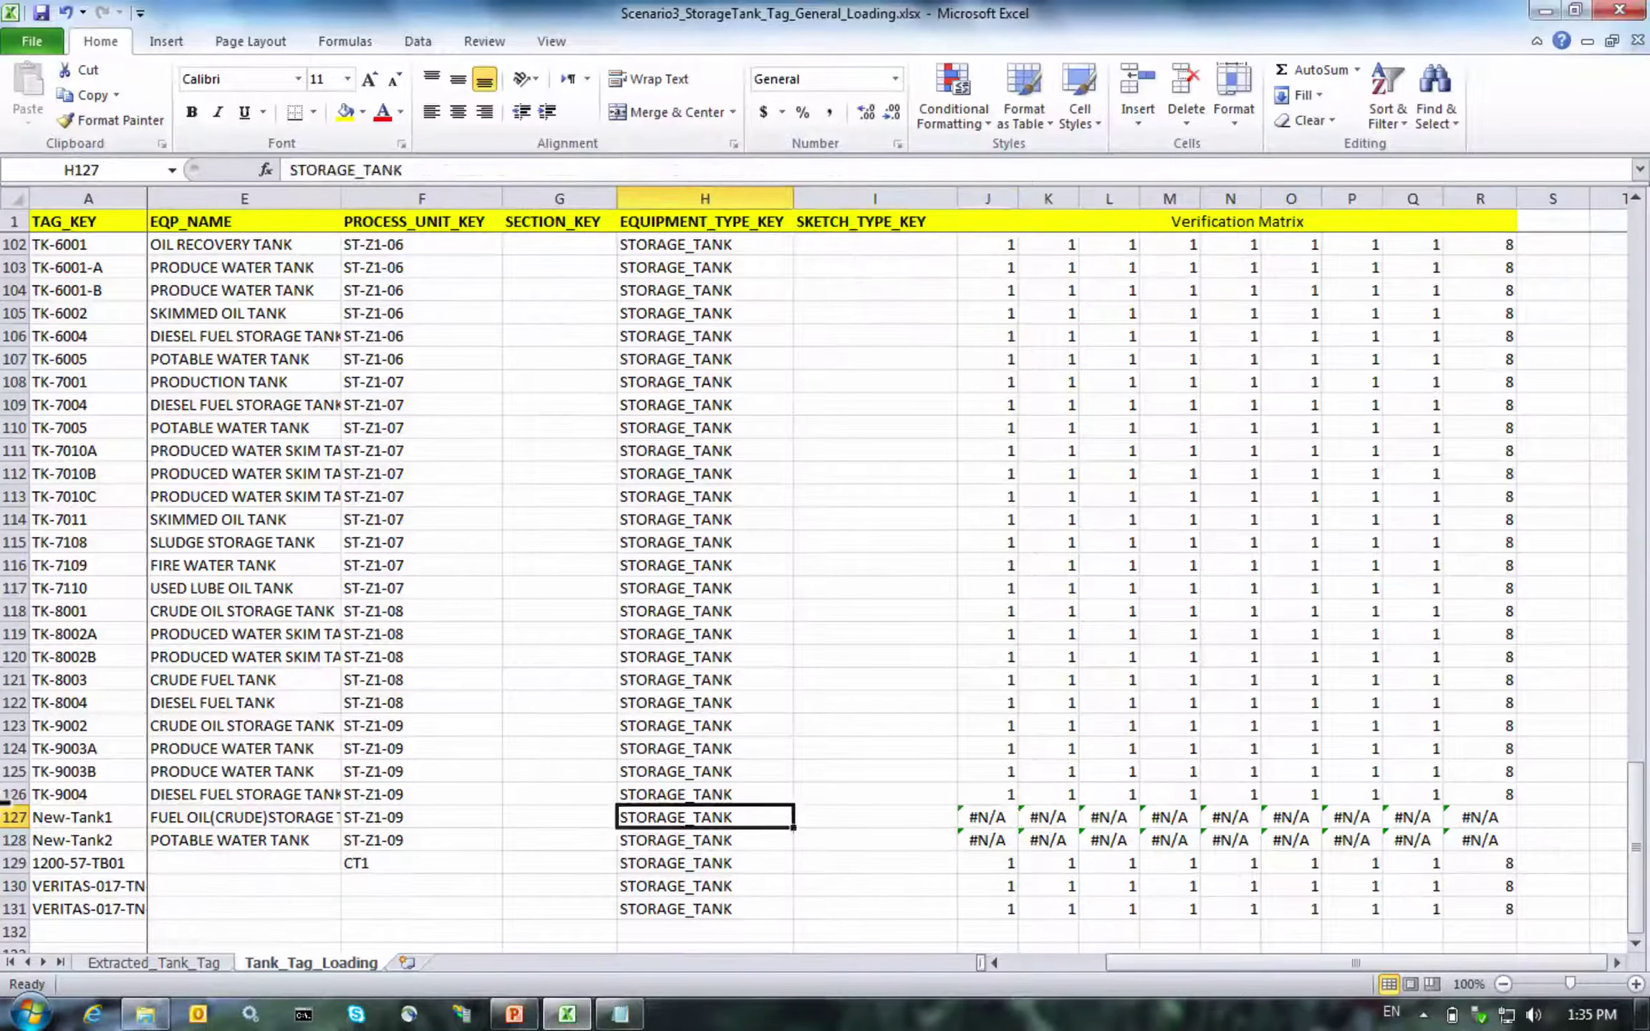
key(Home)
key(Right)
key(Right)
key(Right)
key(Right)
key(Right)
key(Right)
key(Right)
key(Right)
key(Right)
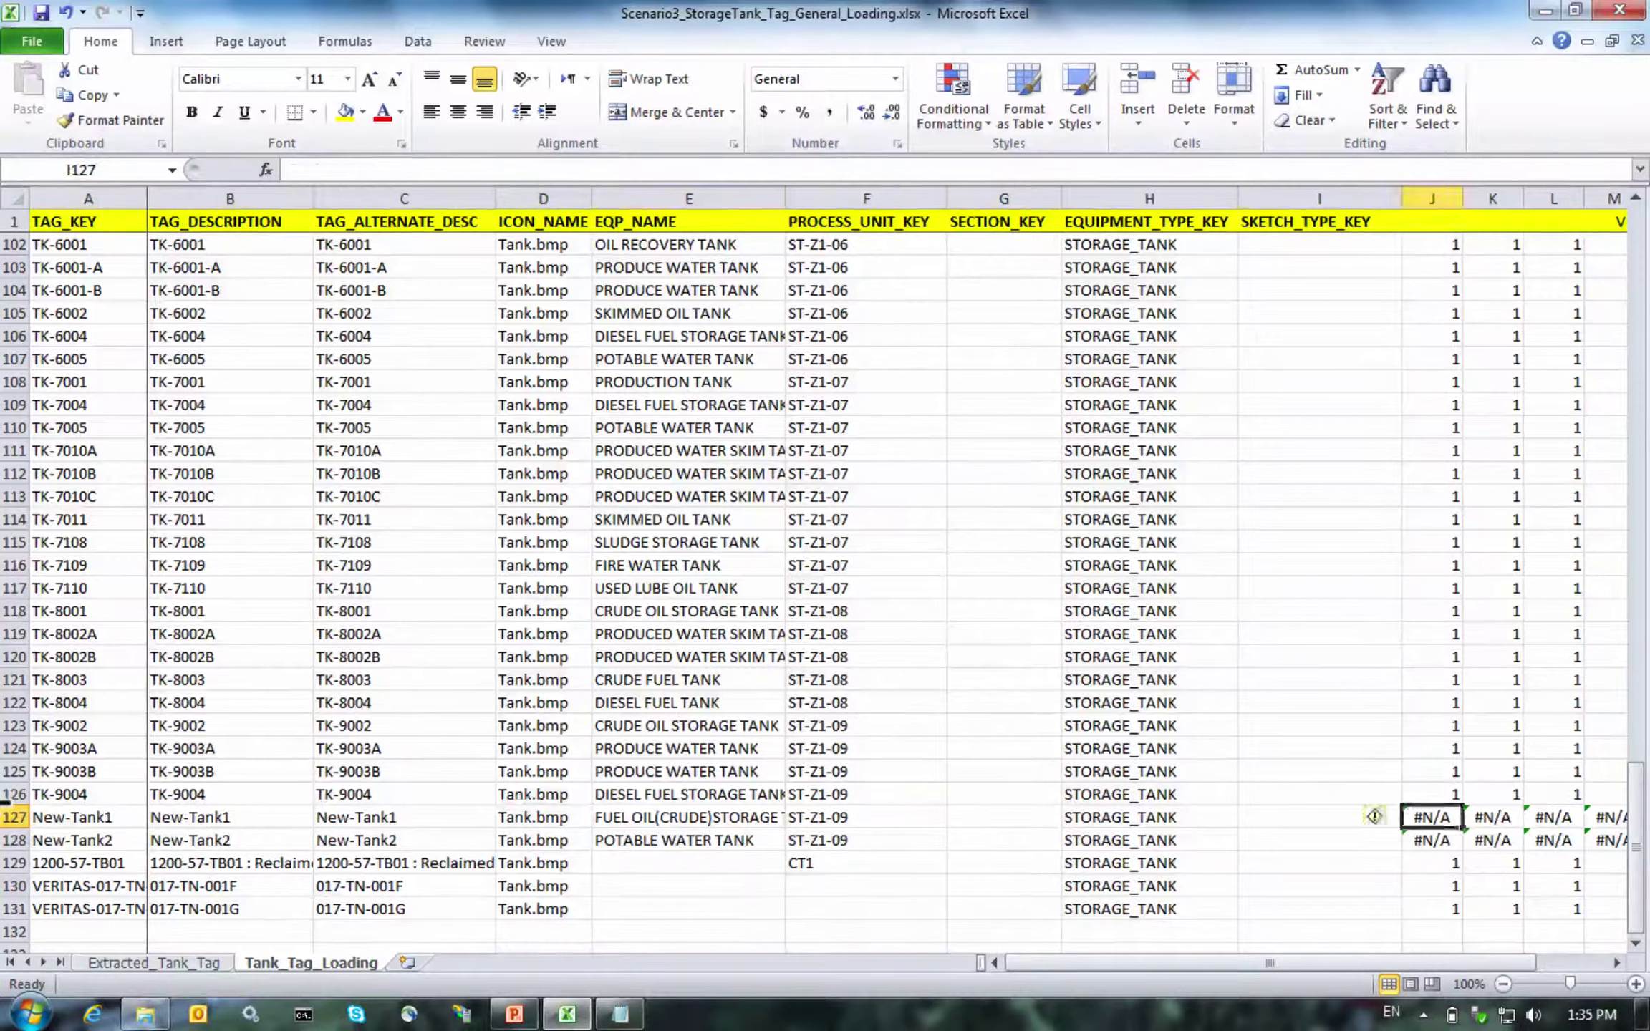
key(Right)
key(Right)
key(Right)
key(Right)
key(Right)
key(Right)
key(Right)
key(Right)
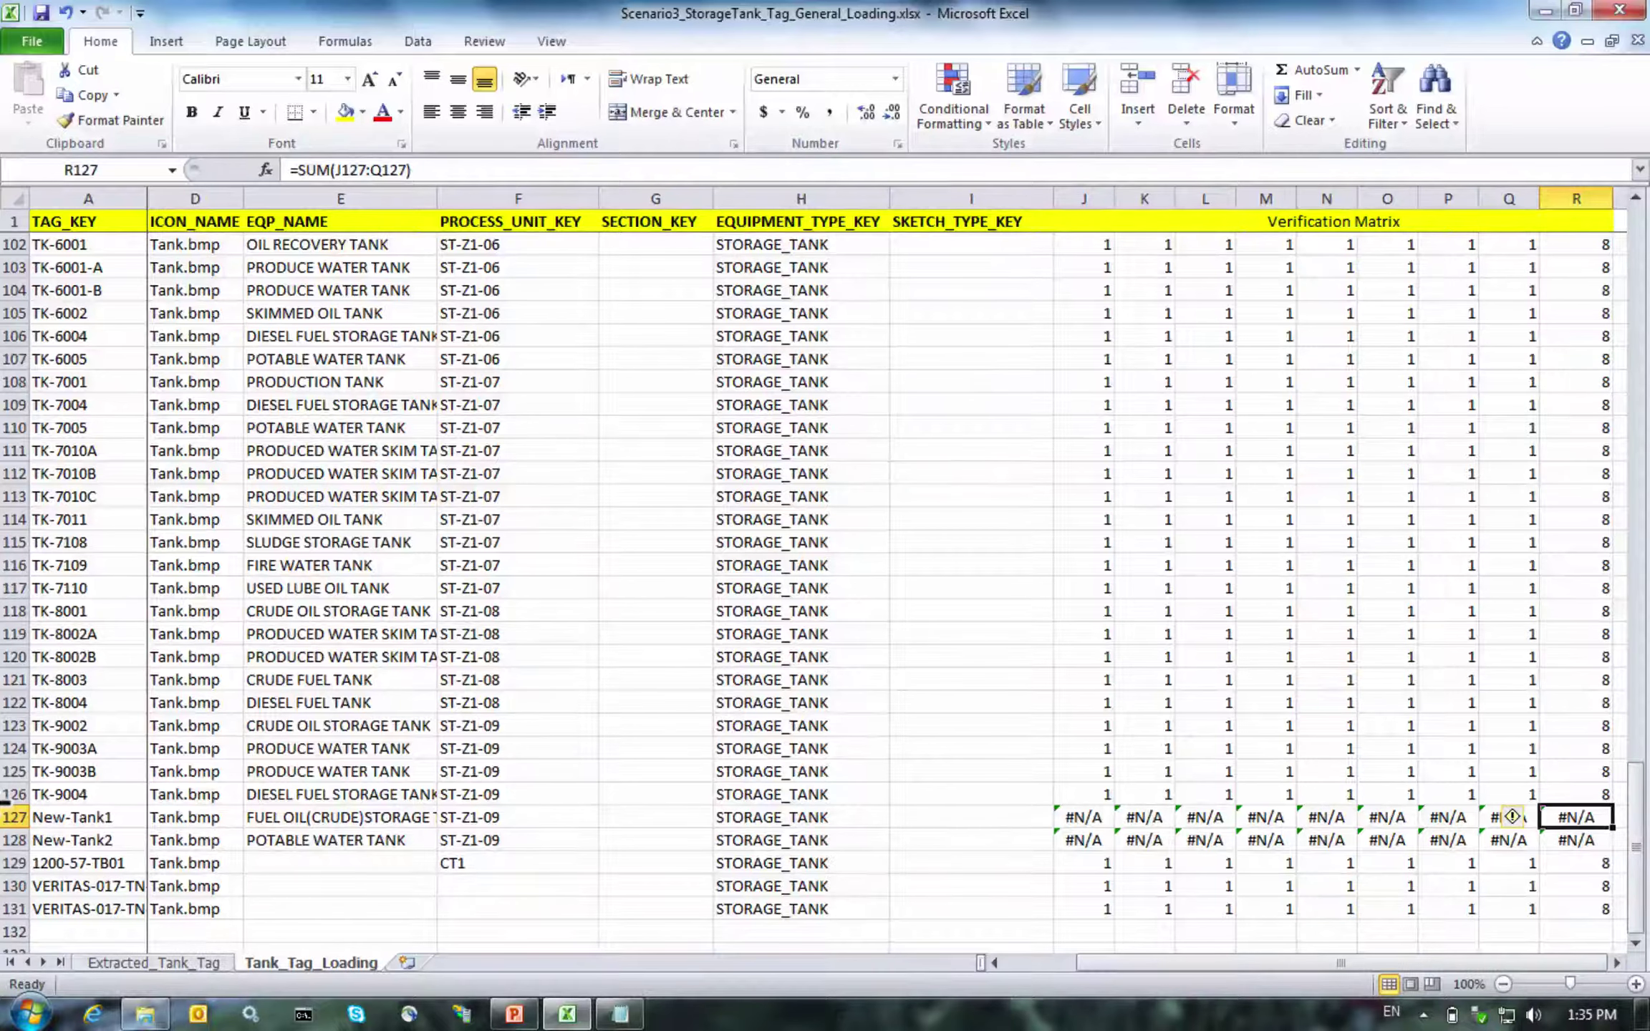
key(Left)
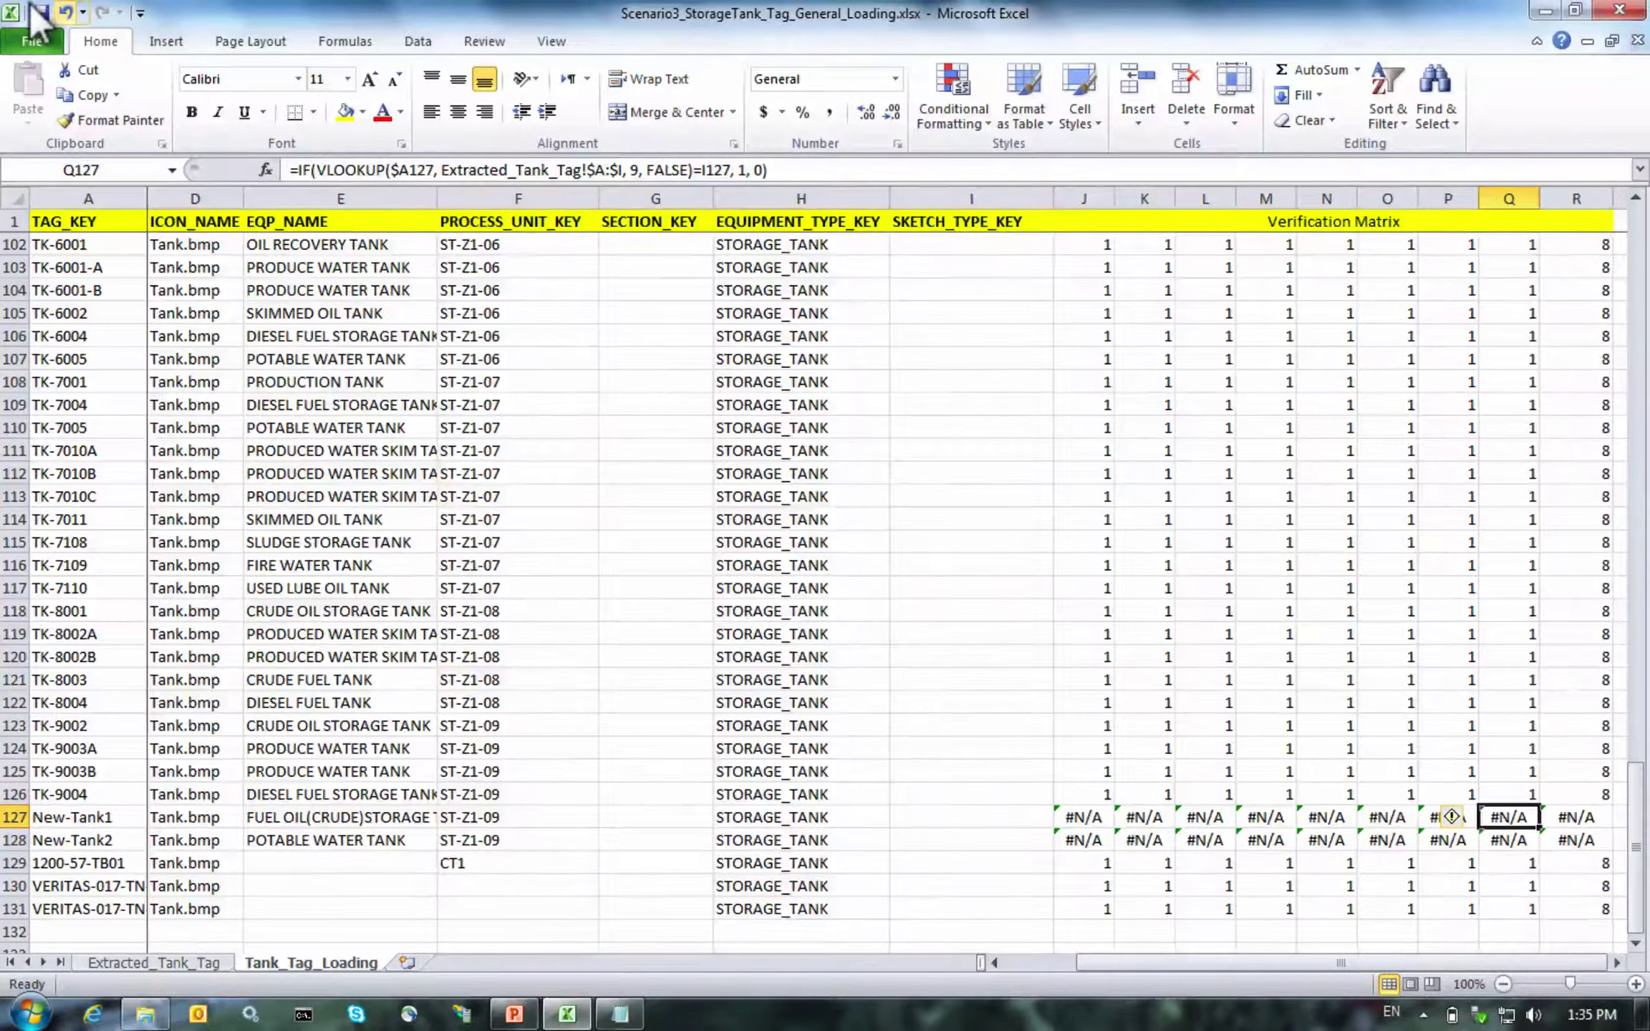
Undo the edits so A127 and A128 read TK-9006 and TK-9010 again
click(65, 12)
click(65, 12)
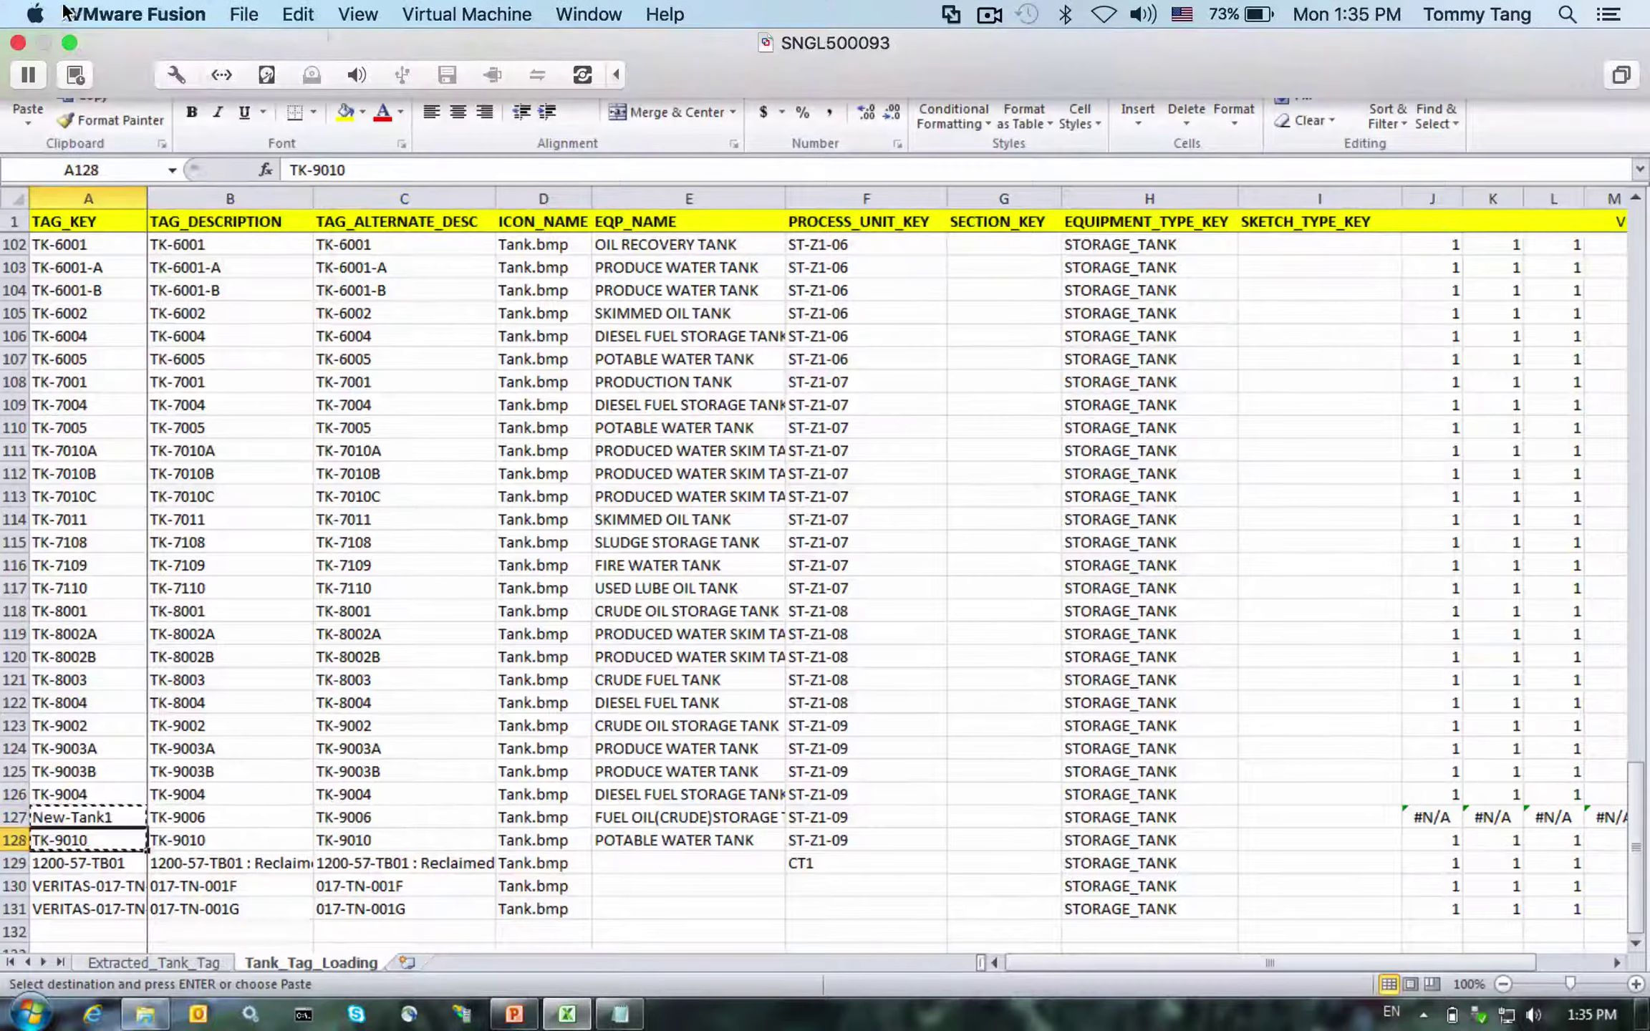
click(93, 13)
click(696, 81)
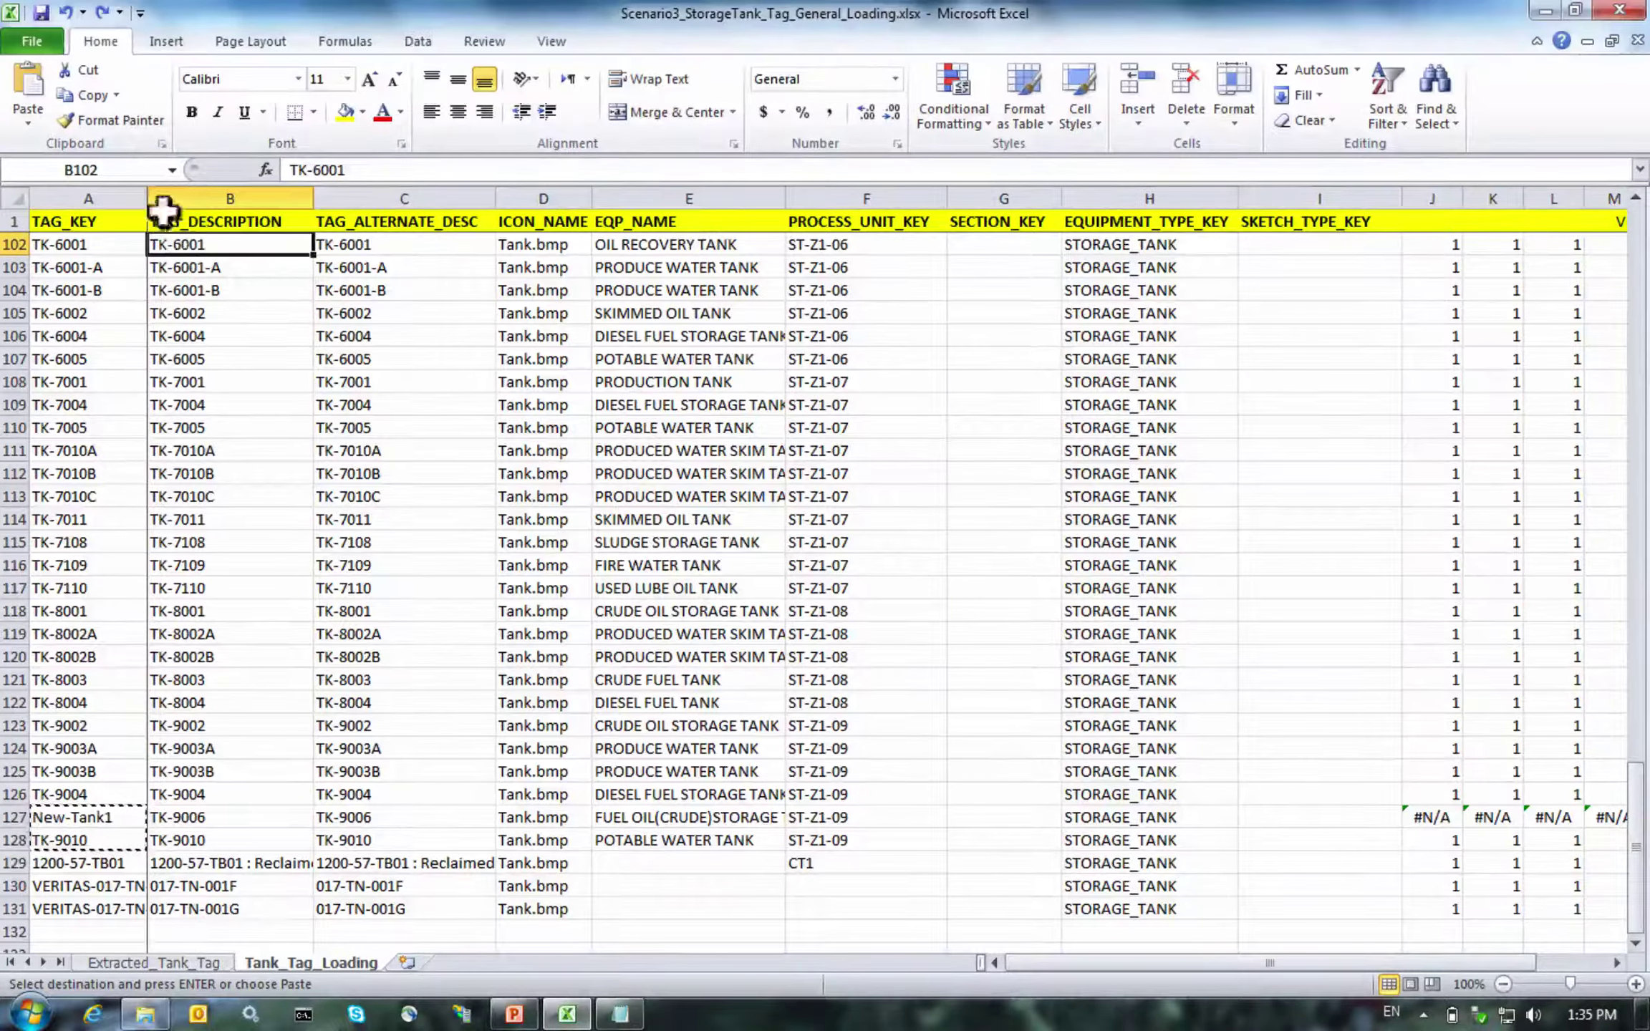
click(65, 12)
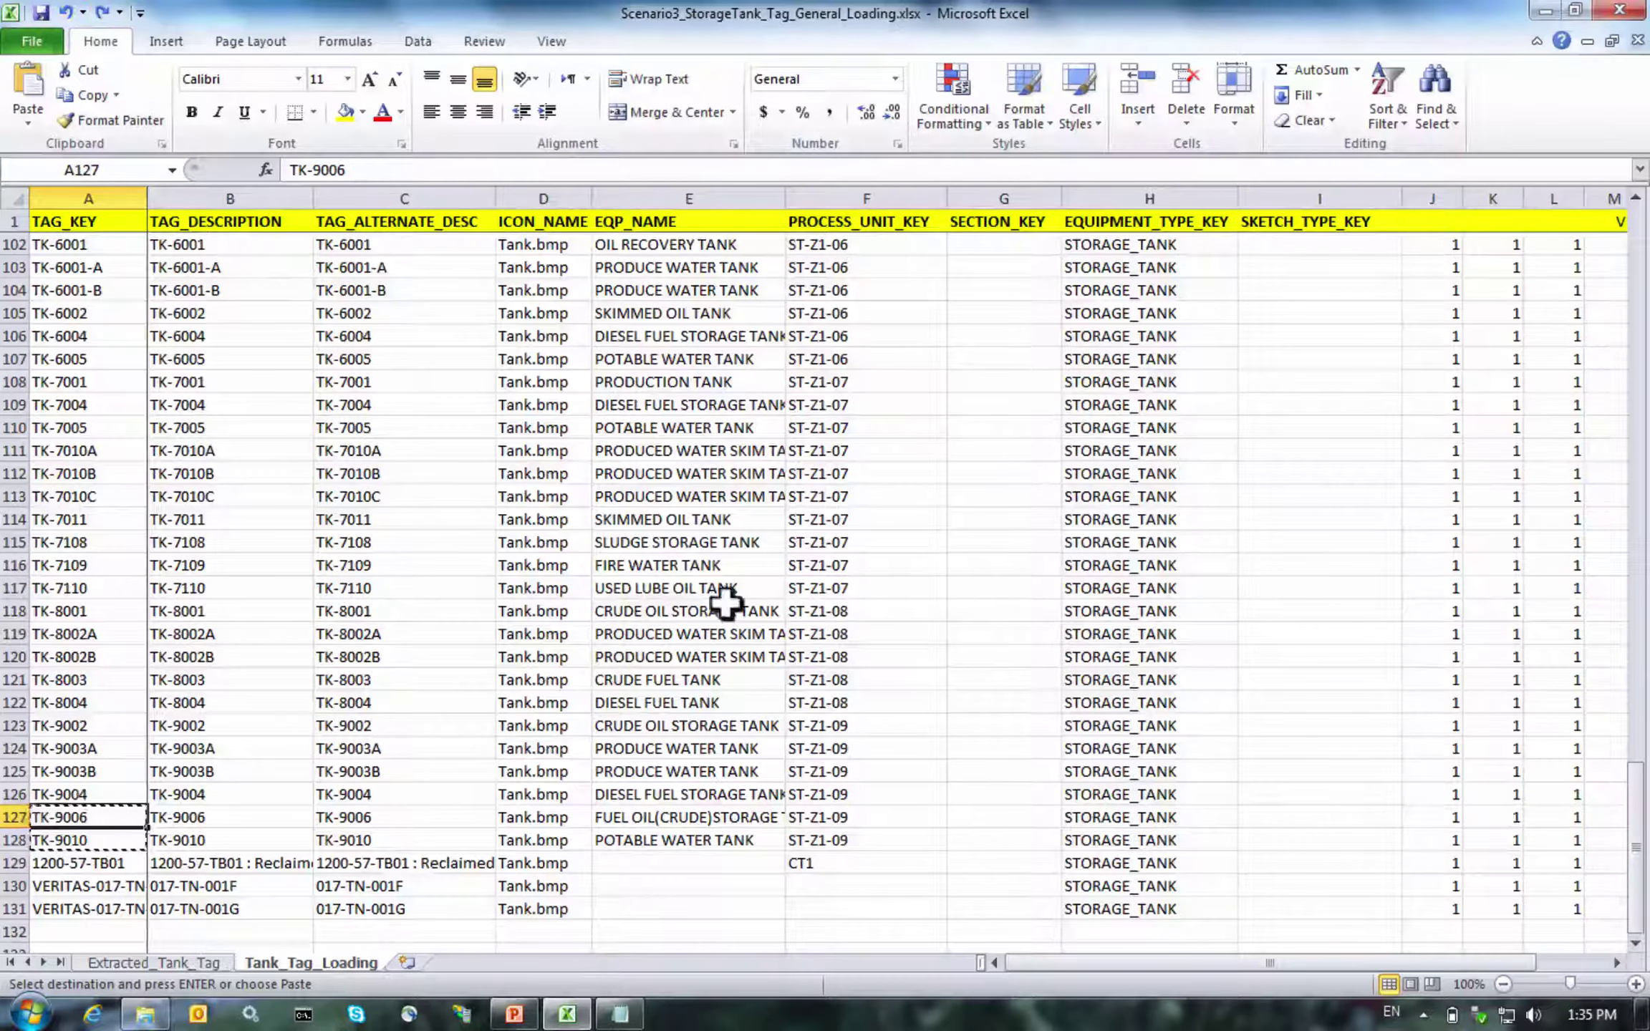
Move from row 129's checks down to R132, below the last row total
click(1370, 852)
key(Right)
key(Right)
key(Right)
key(Right)
key(Right)
key(Right)
key(Right)
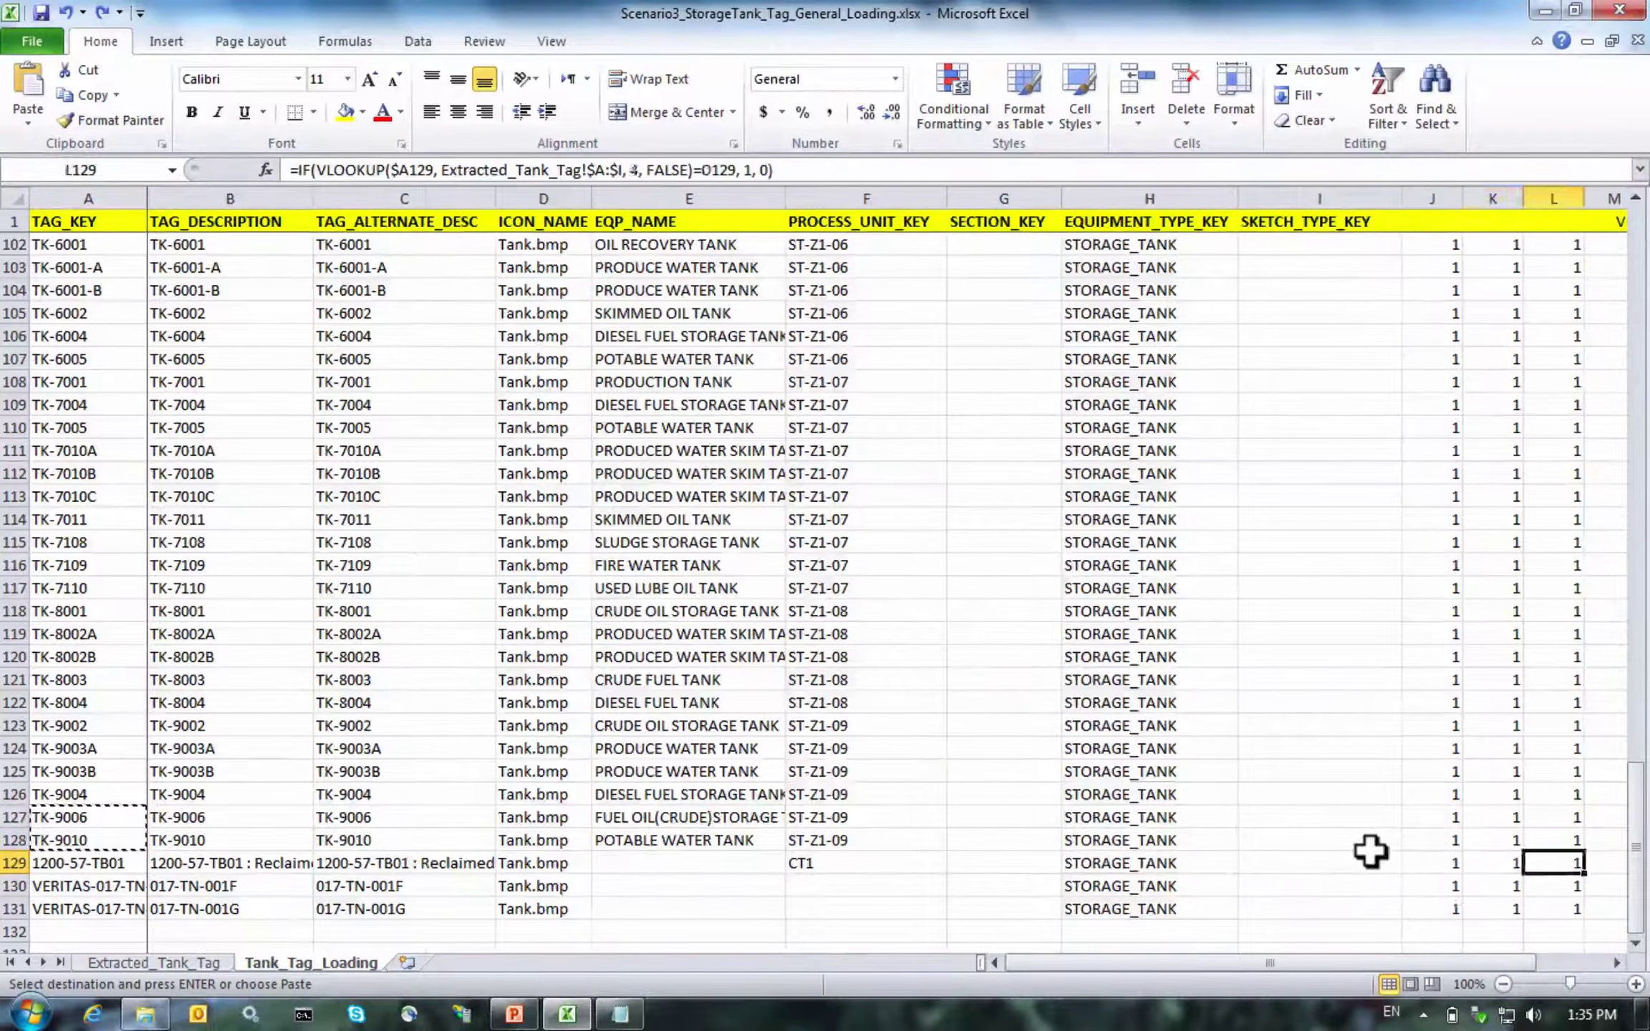
key(Right)
key(Right)
key(Right)
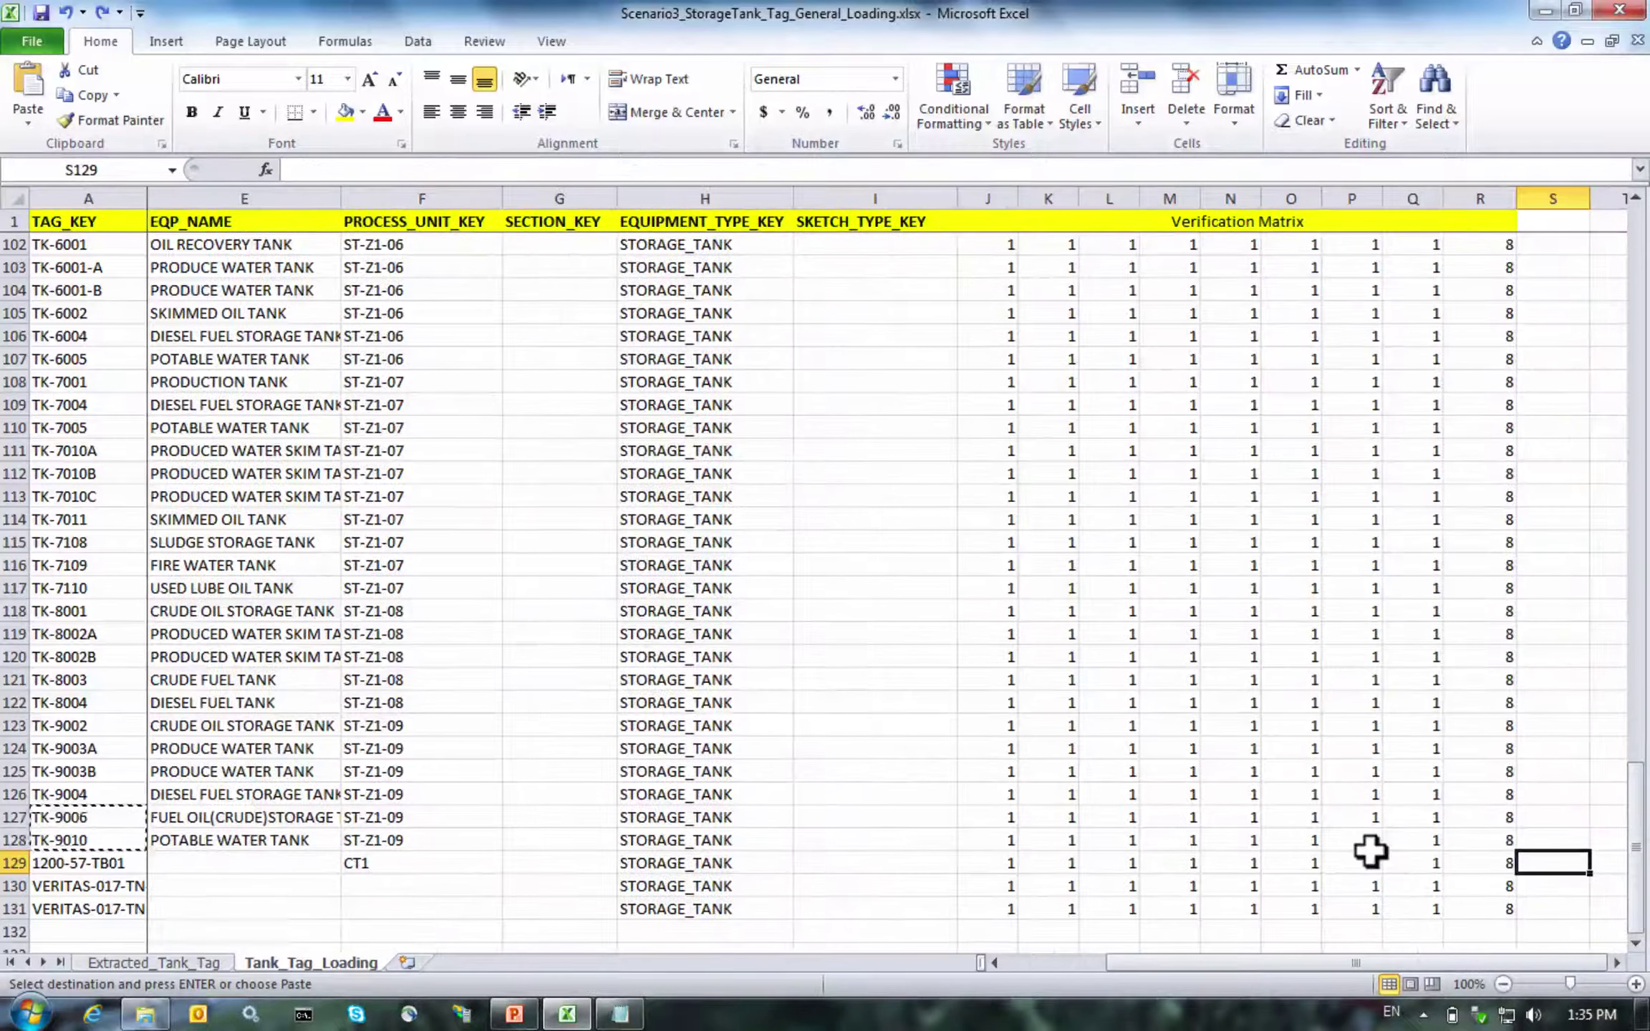
key(Left)
key(Down)
key(Down)
key(Down)
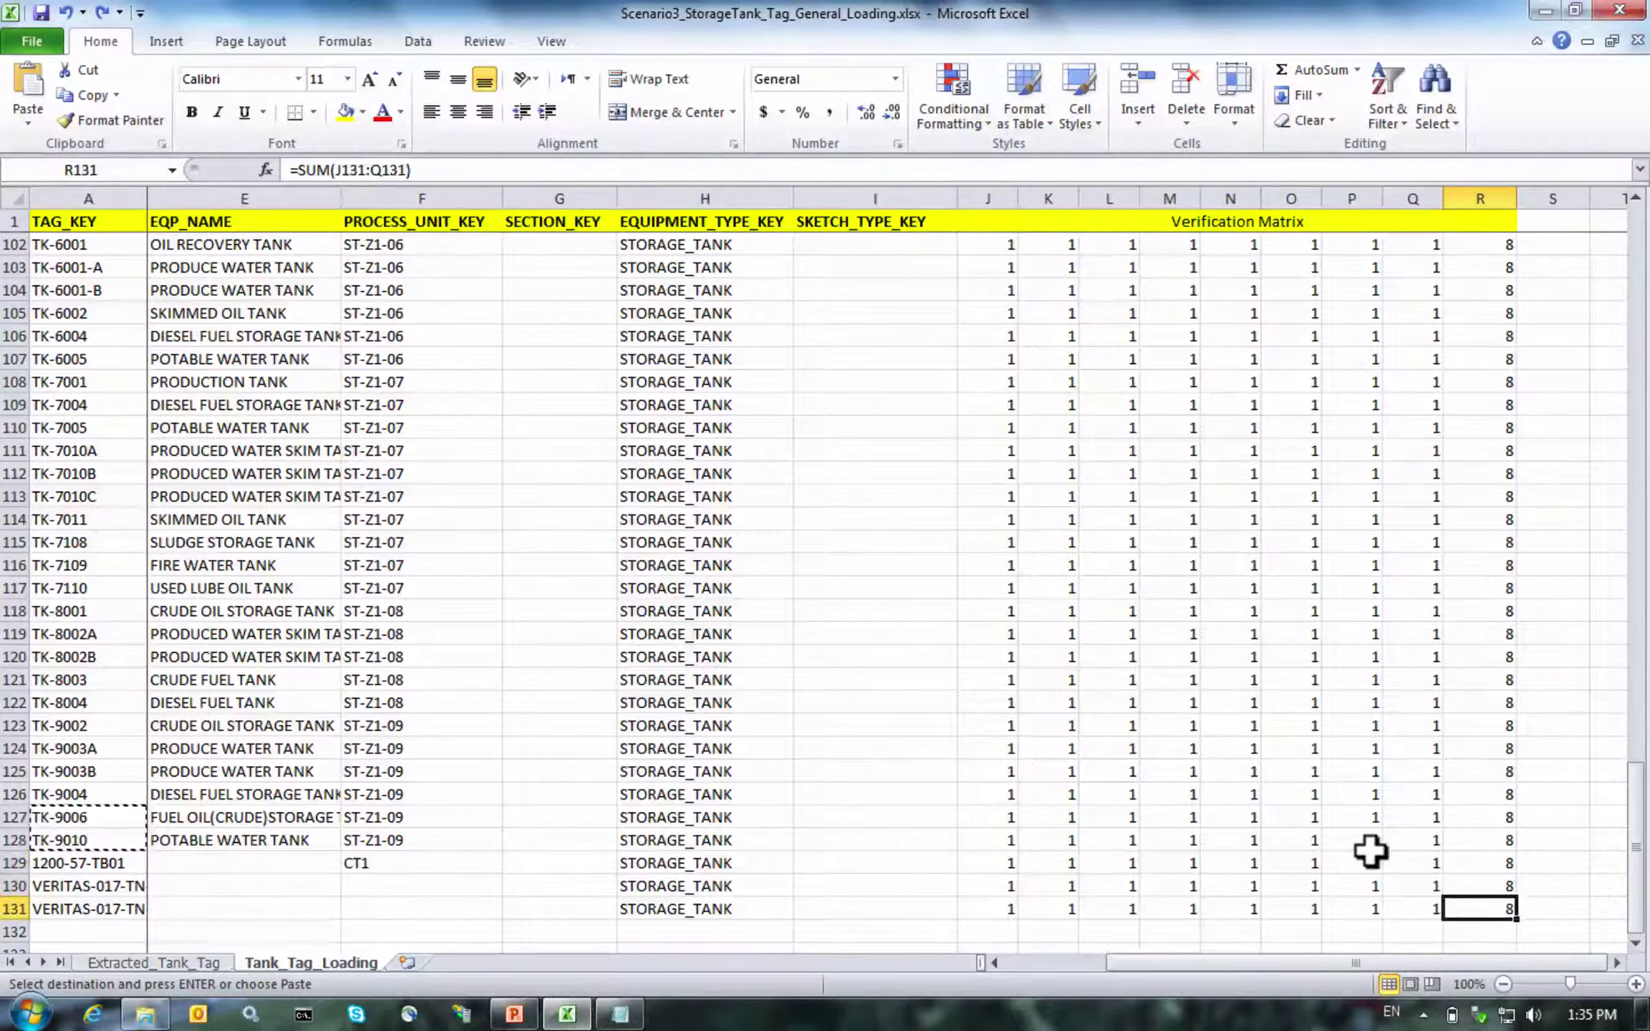
key(Left)
key(Right)
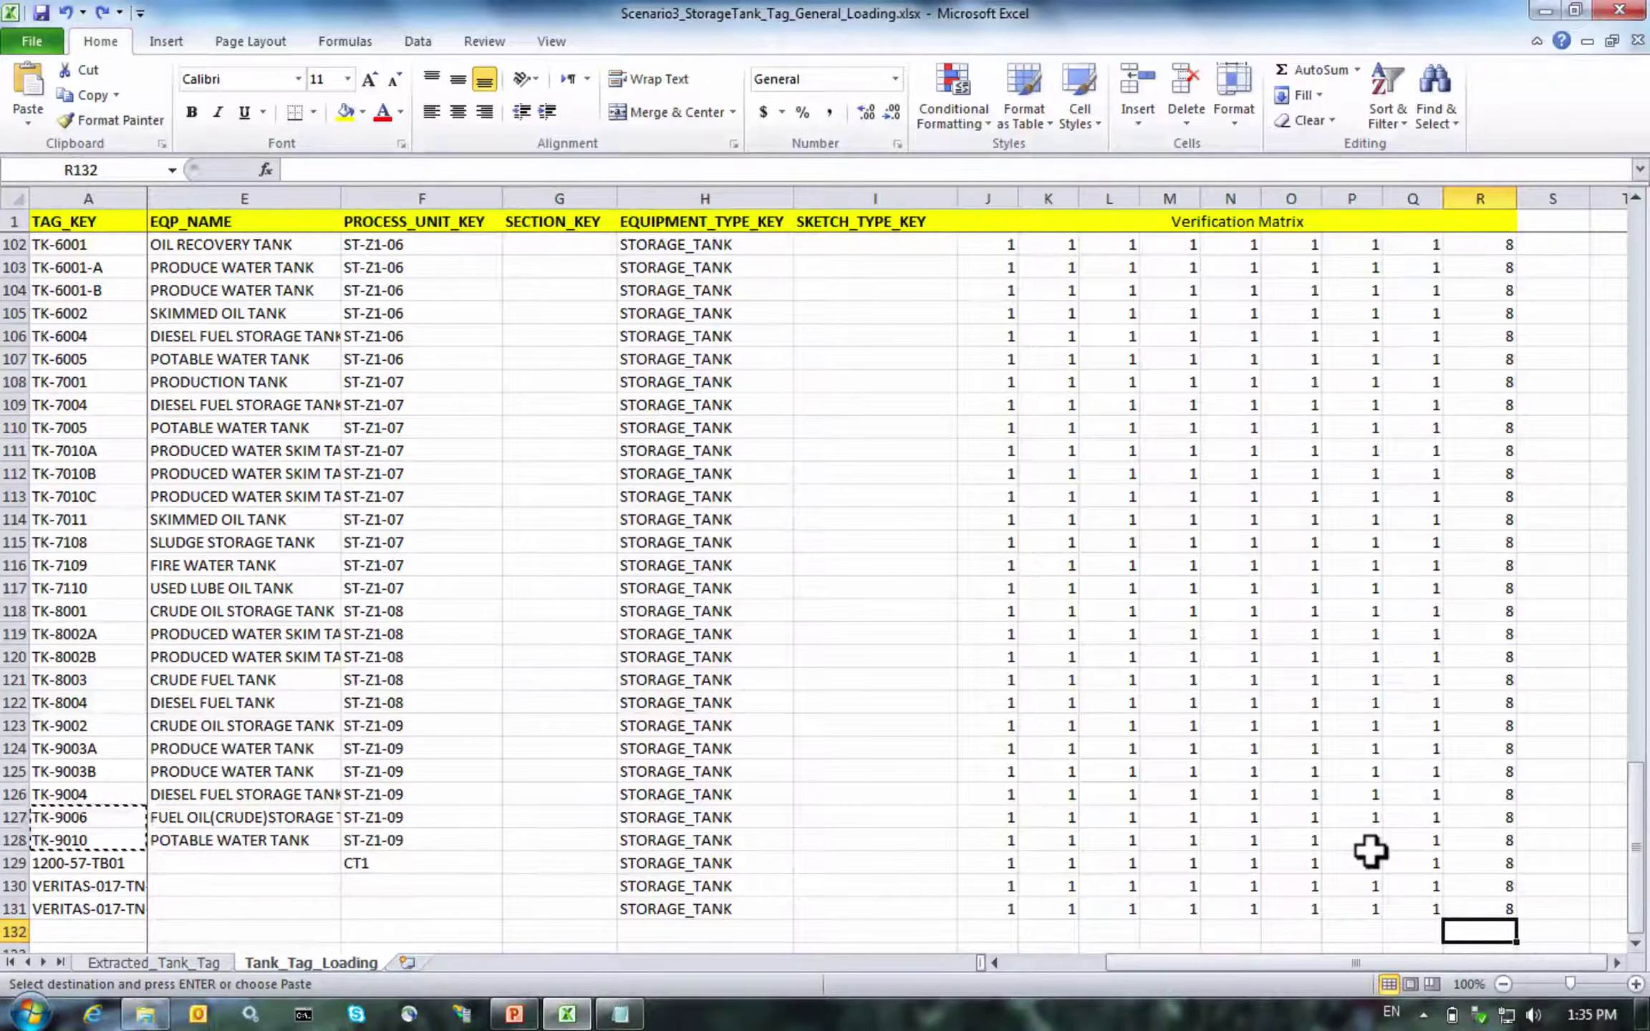
Enter =SUM(R2:R131) in R132 for a grand total of 1040
text(=sum)
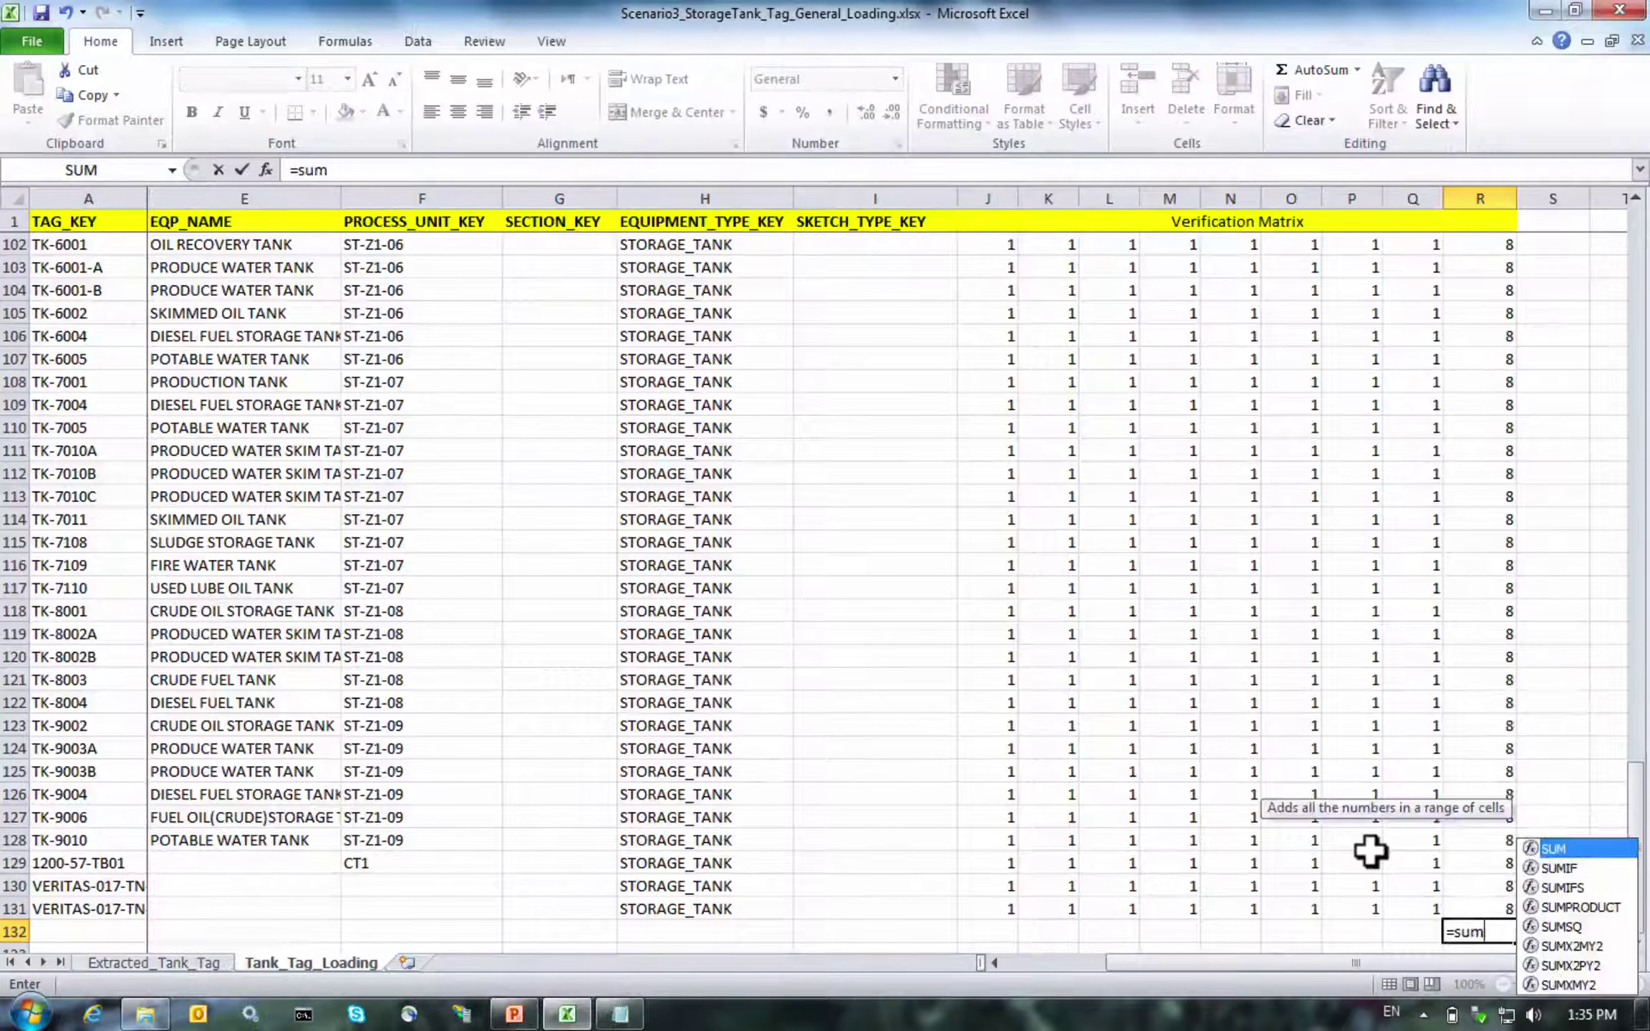
text((R2:R)
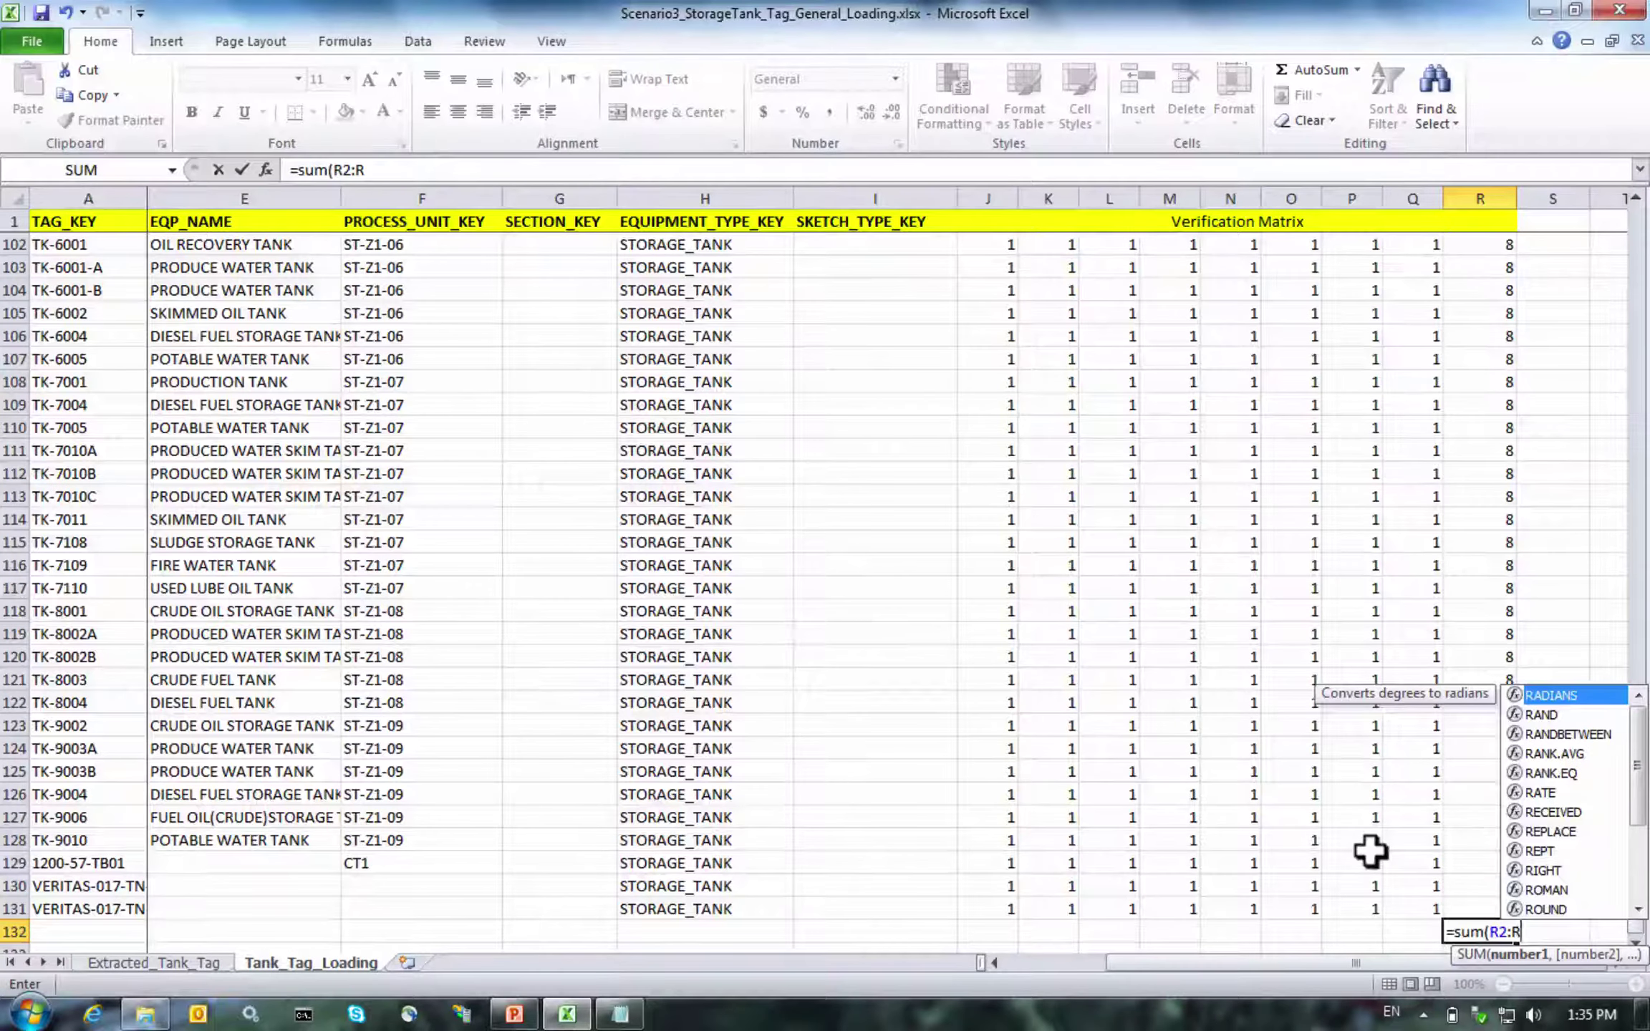
text(131)
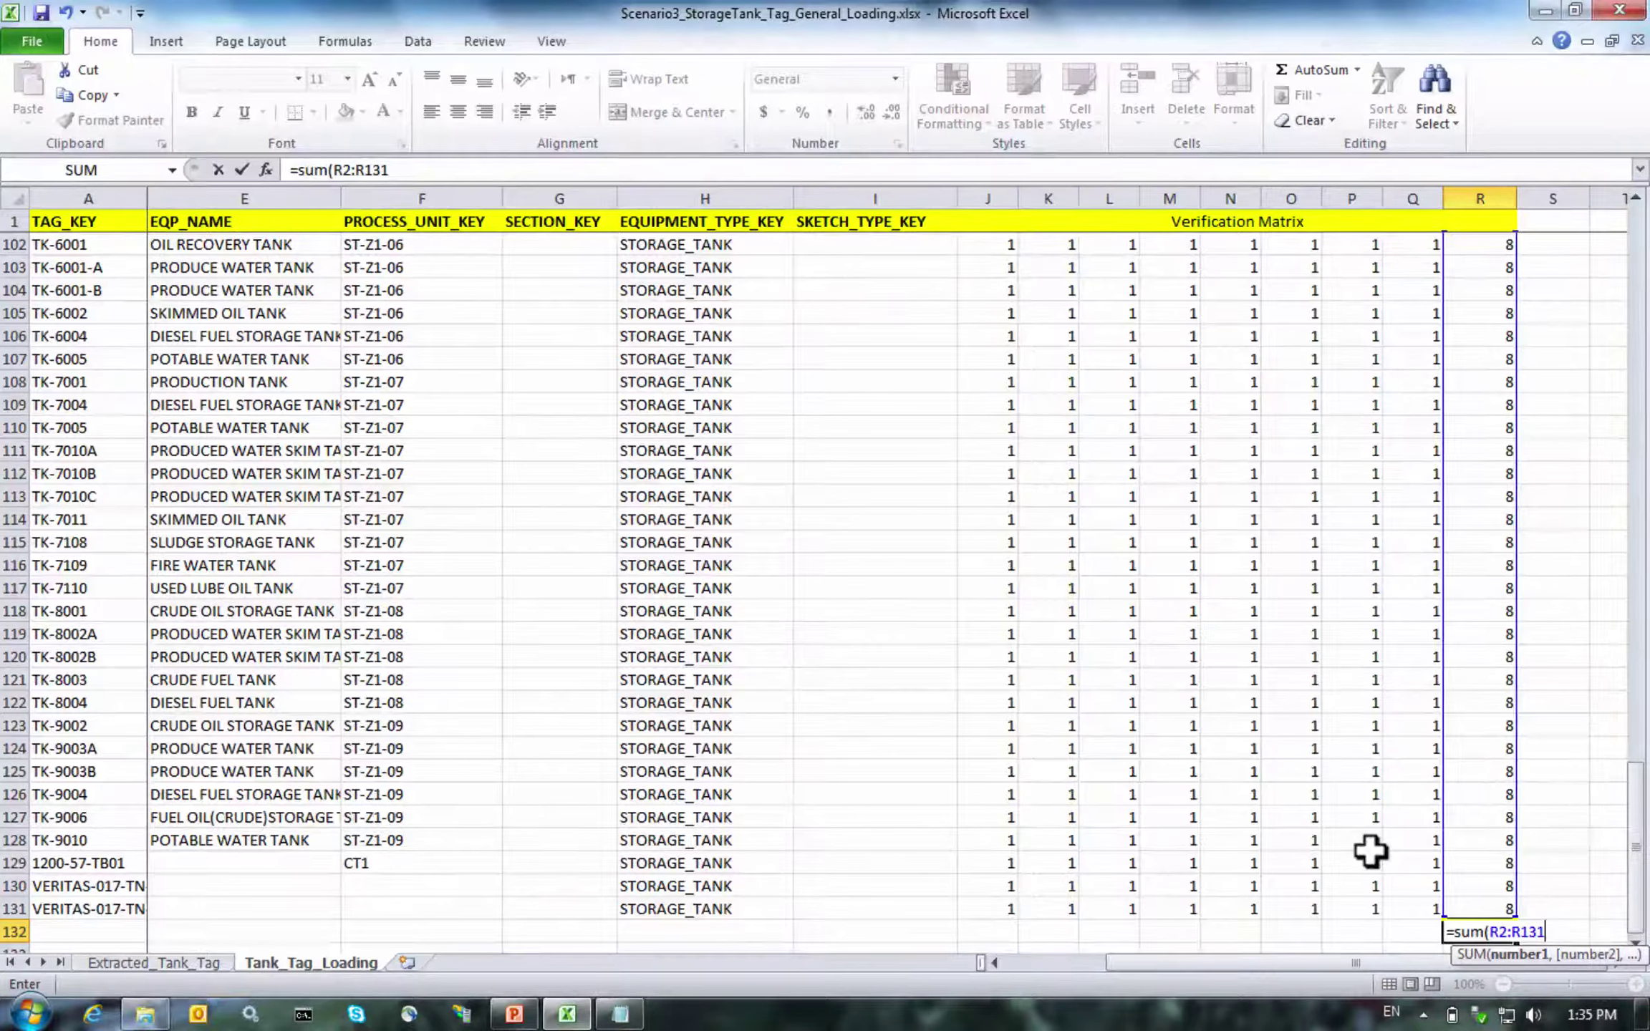
text())
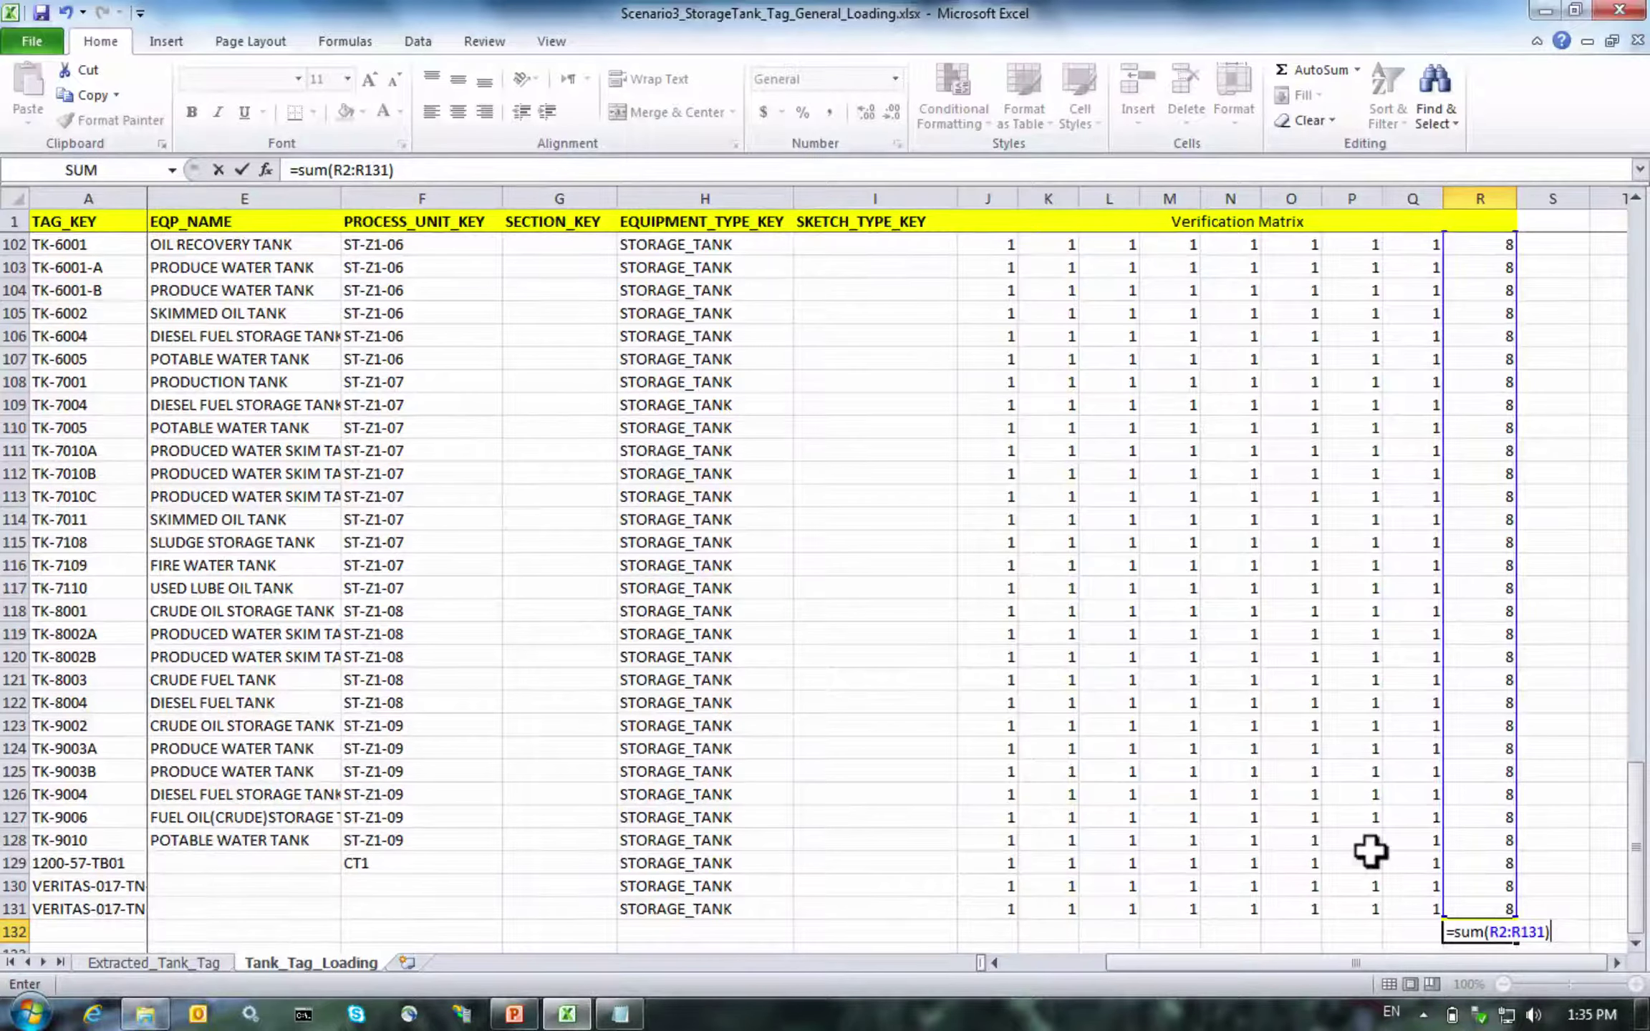
key(Return)
key(Up)
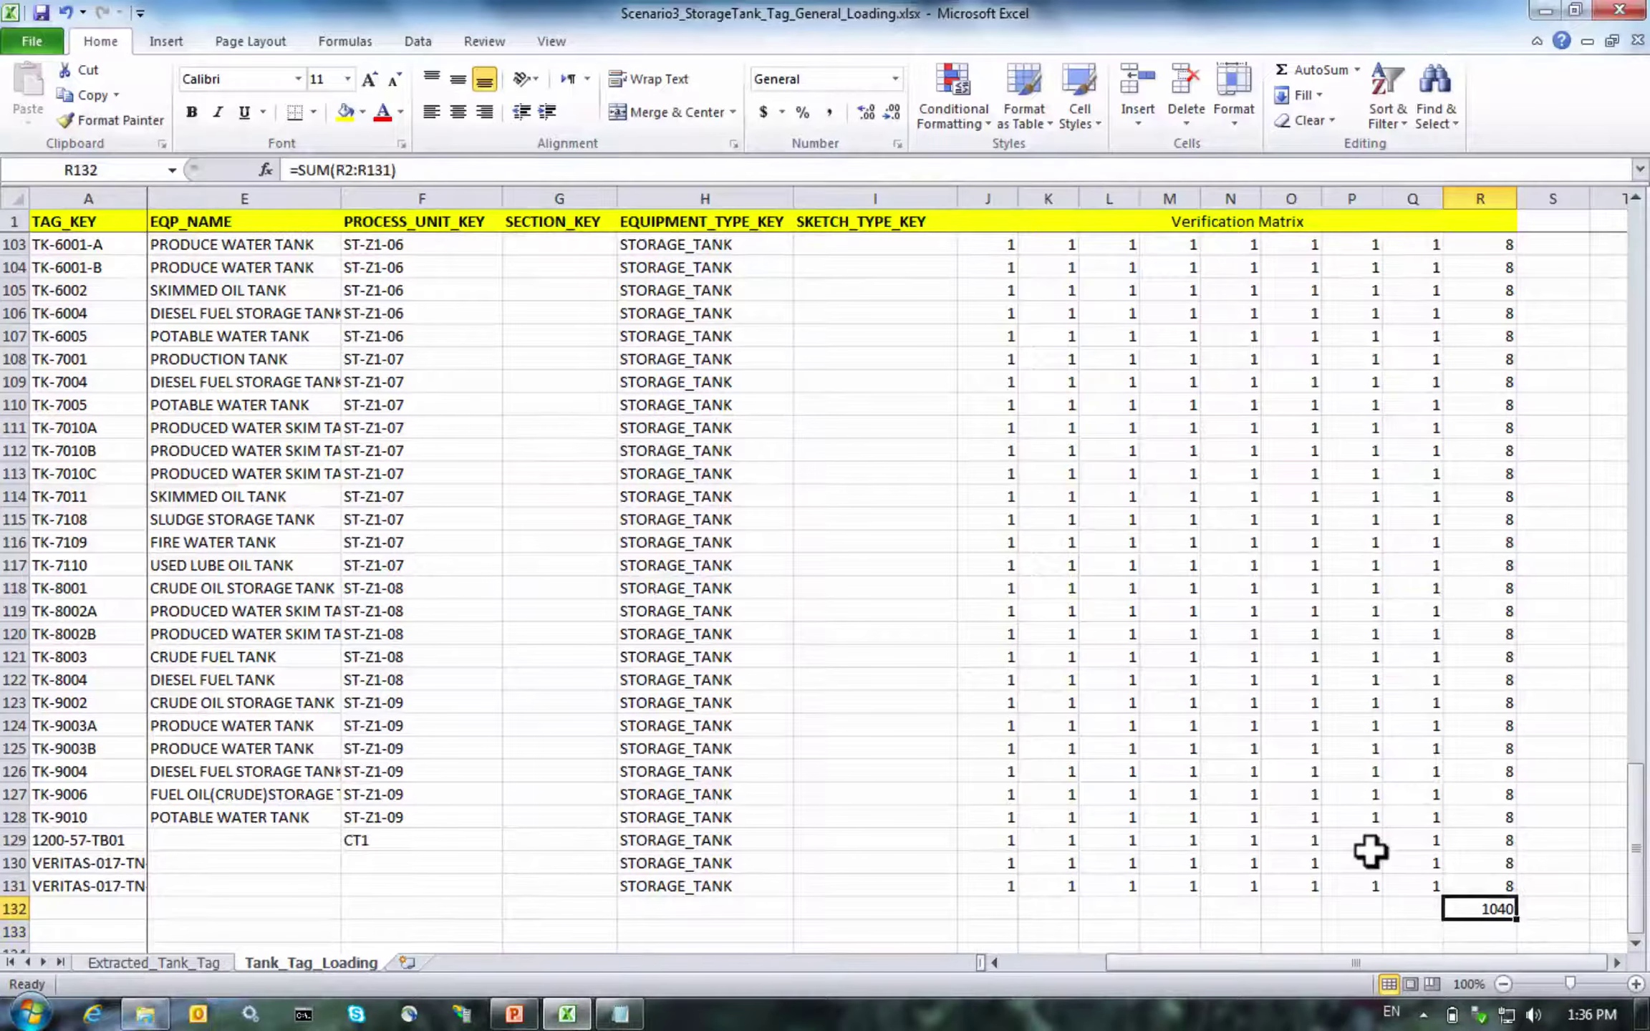
key(Up)
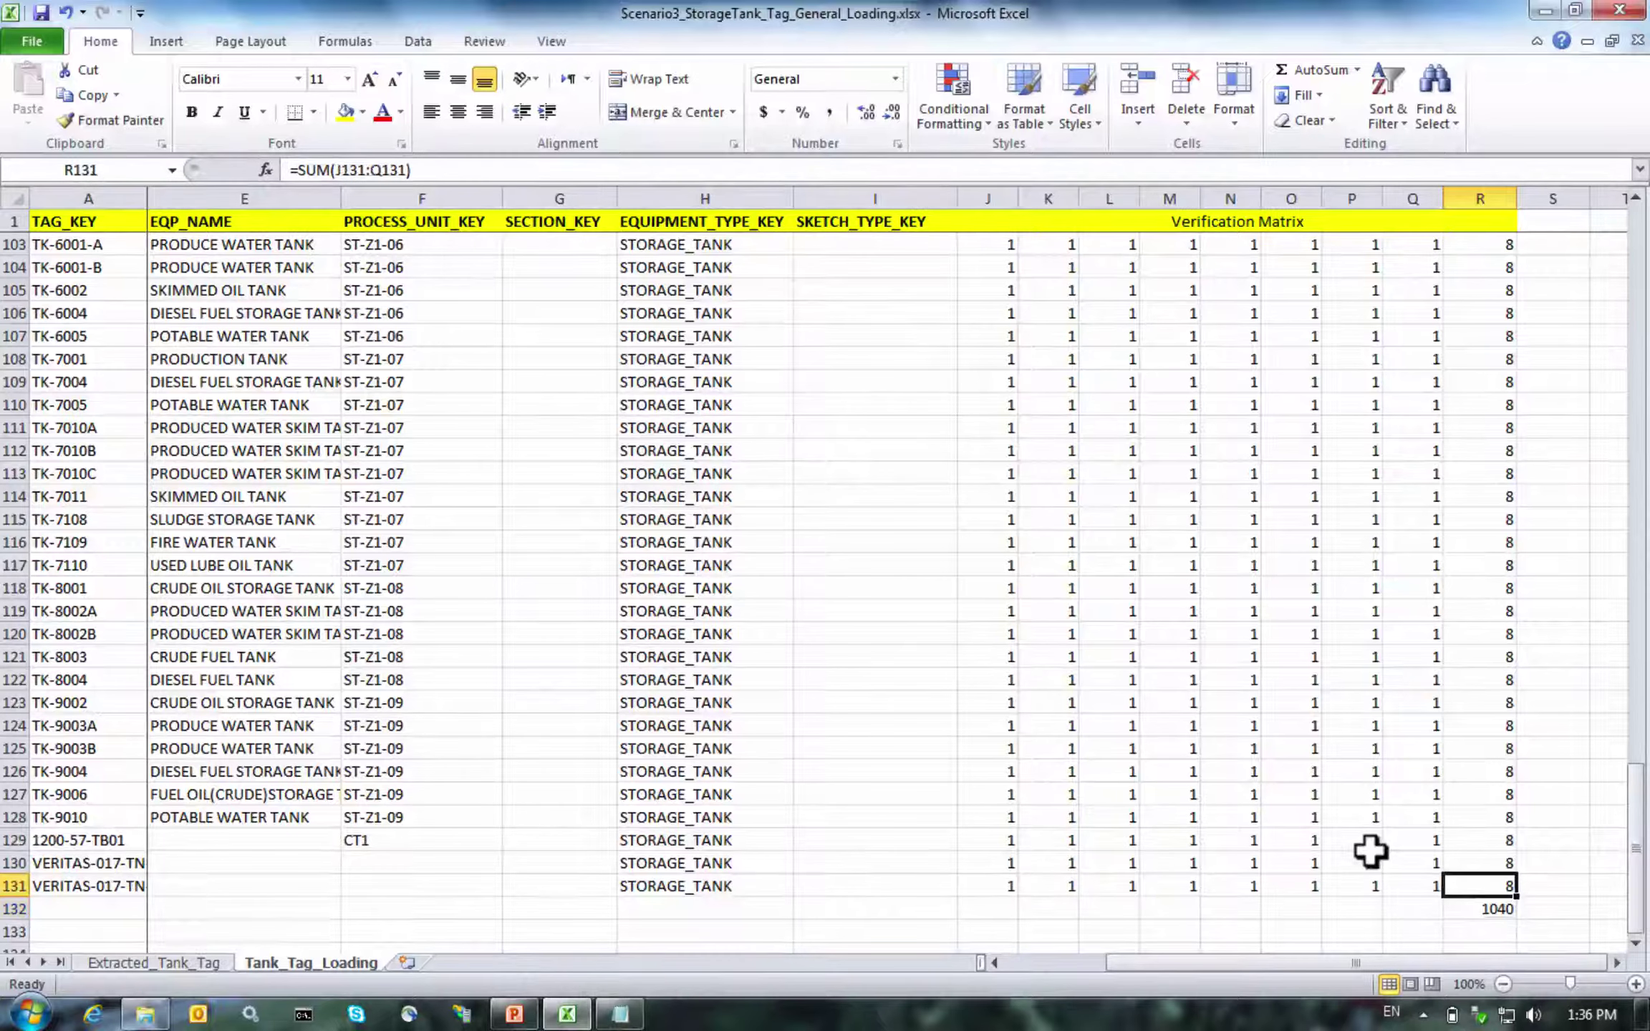
key(Down)
Add the =8*130 check in S132 and compare it with the grand total
key(Right)
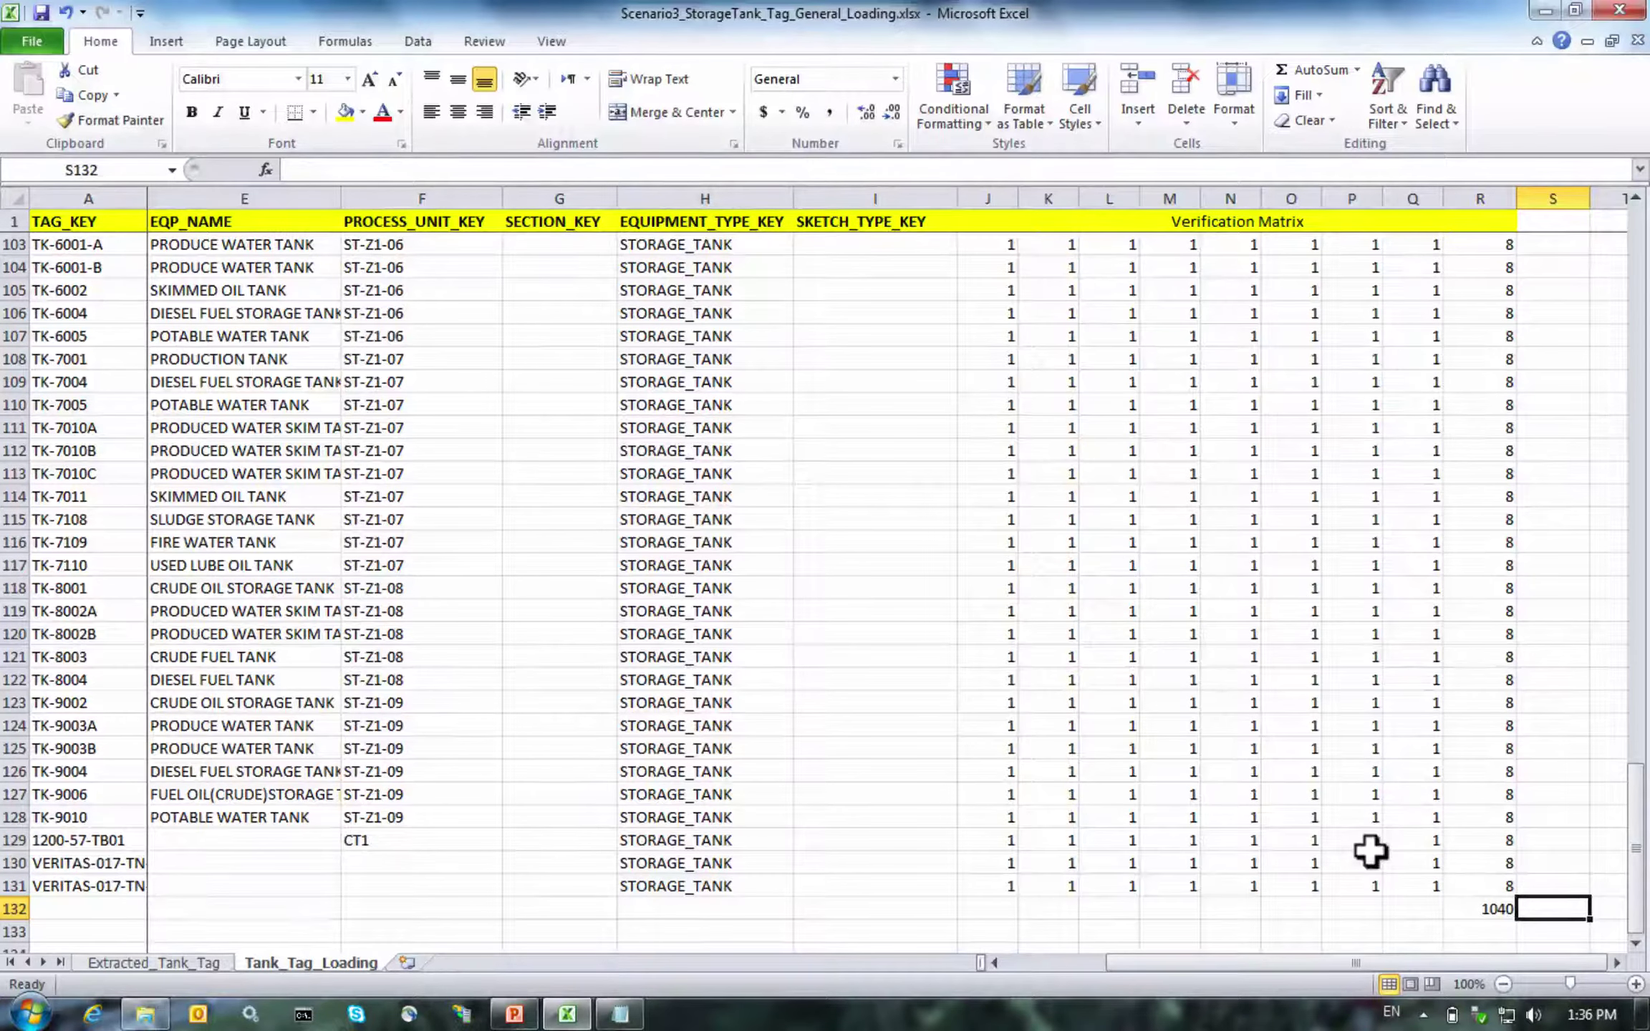
text(=8)
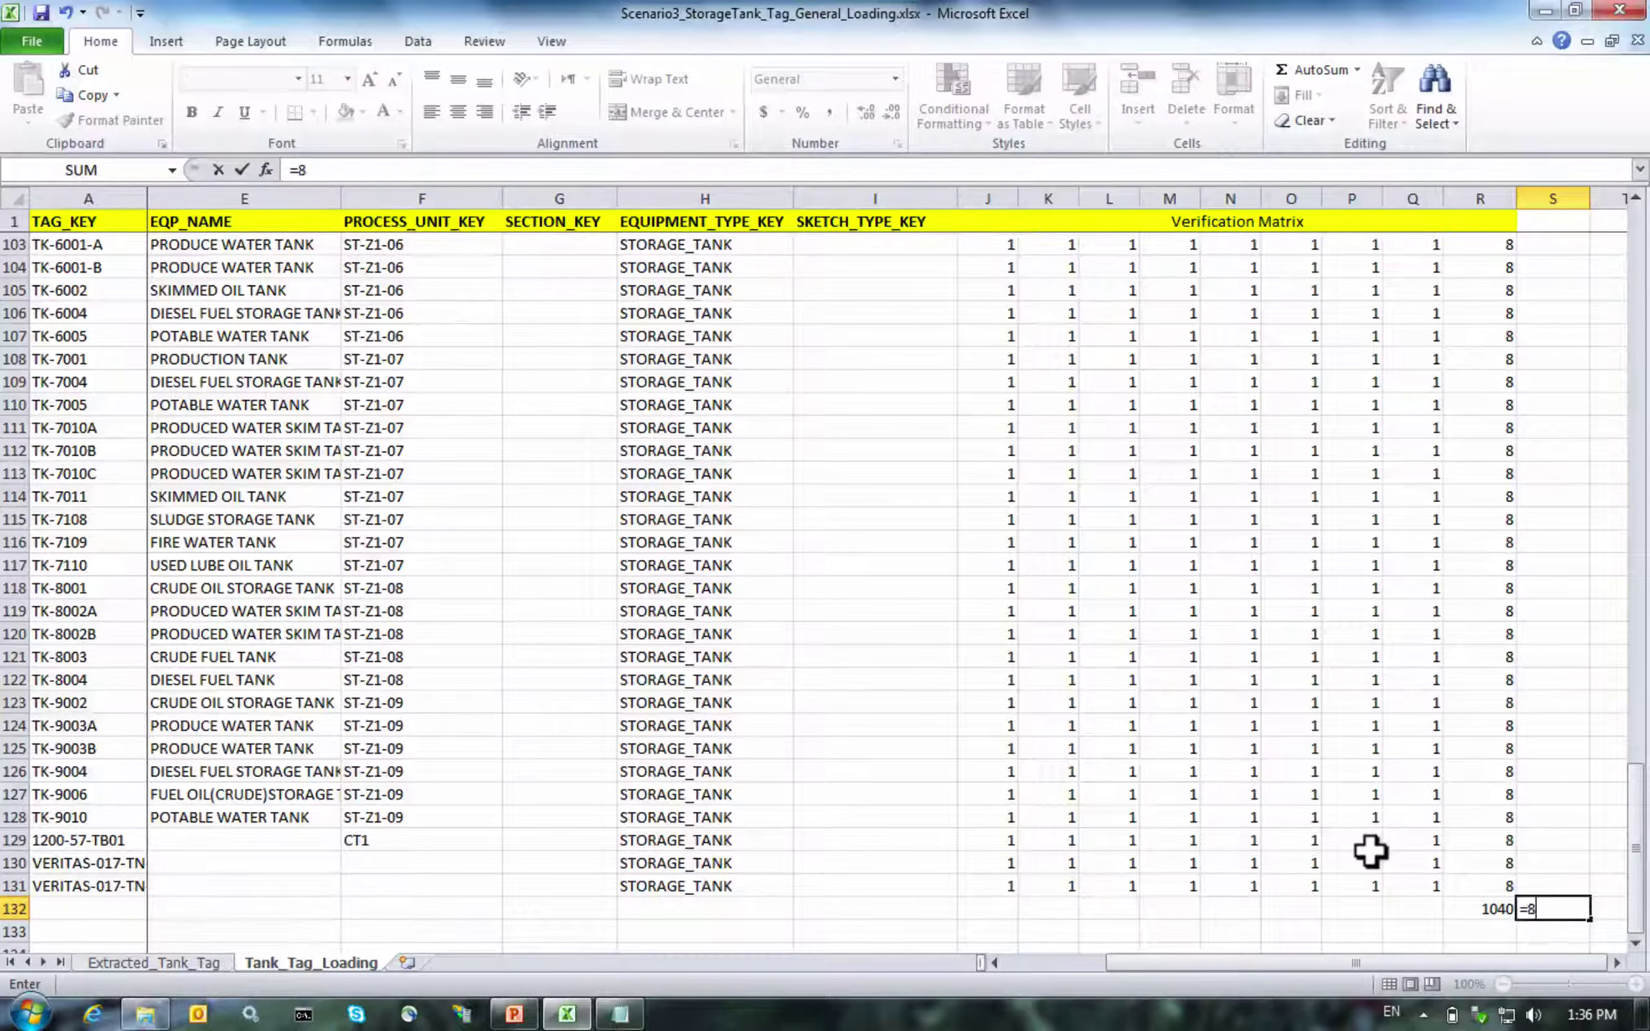
text(*130)
key(Return)
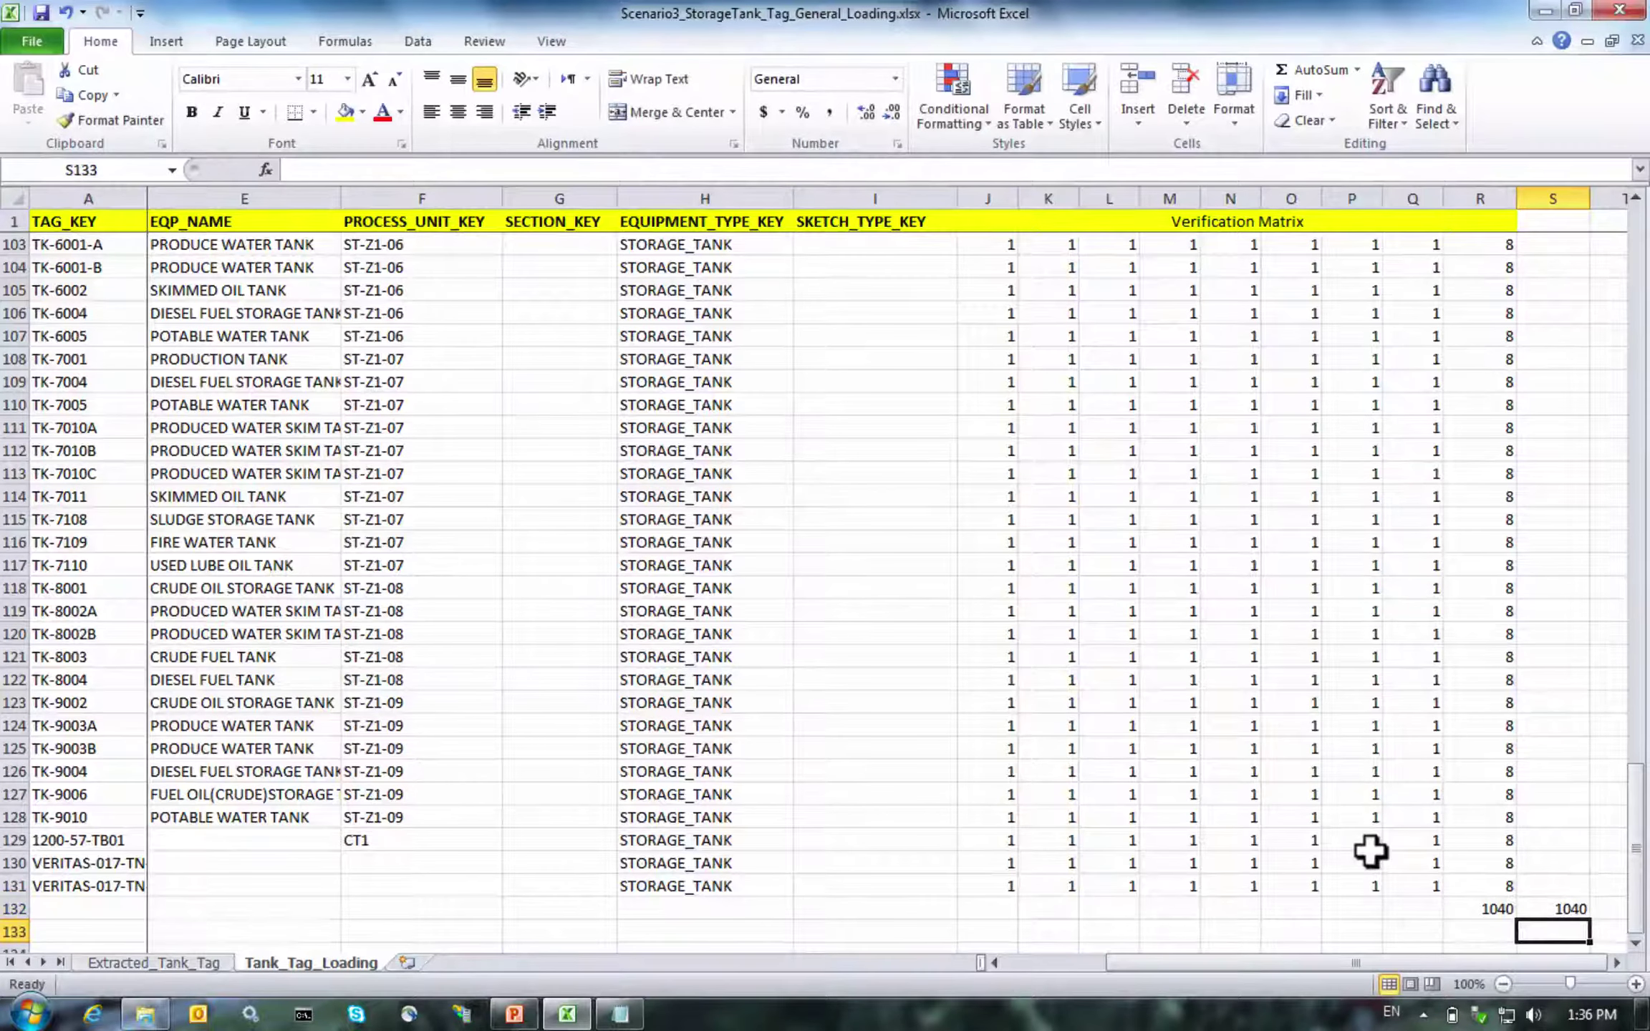
key(Up)
key(Left)
key(Right)
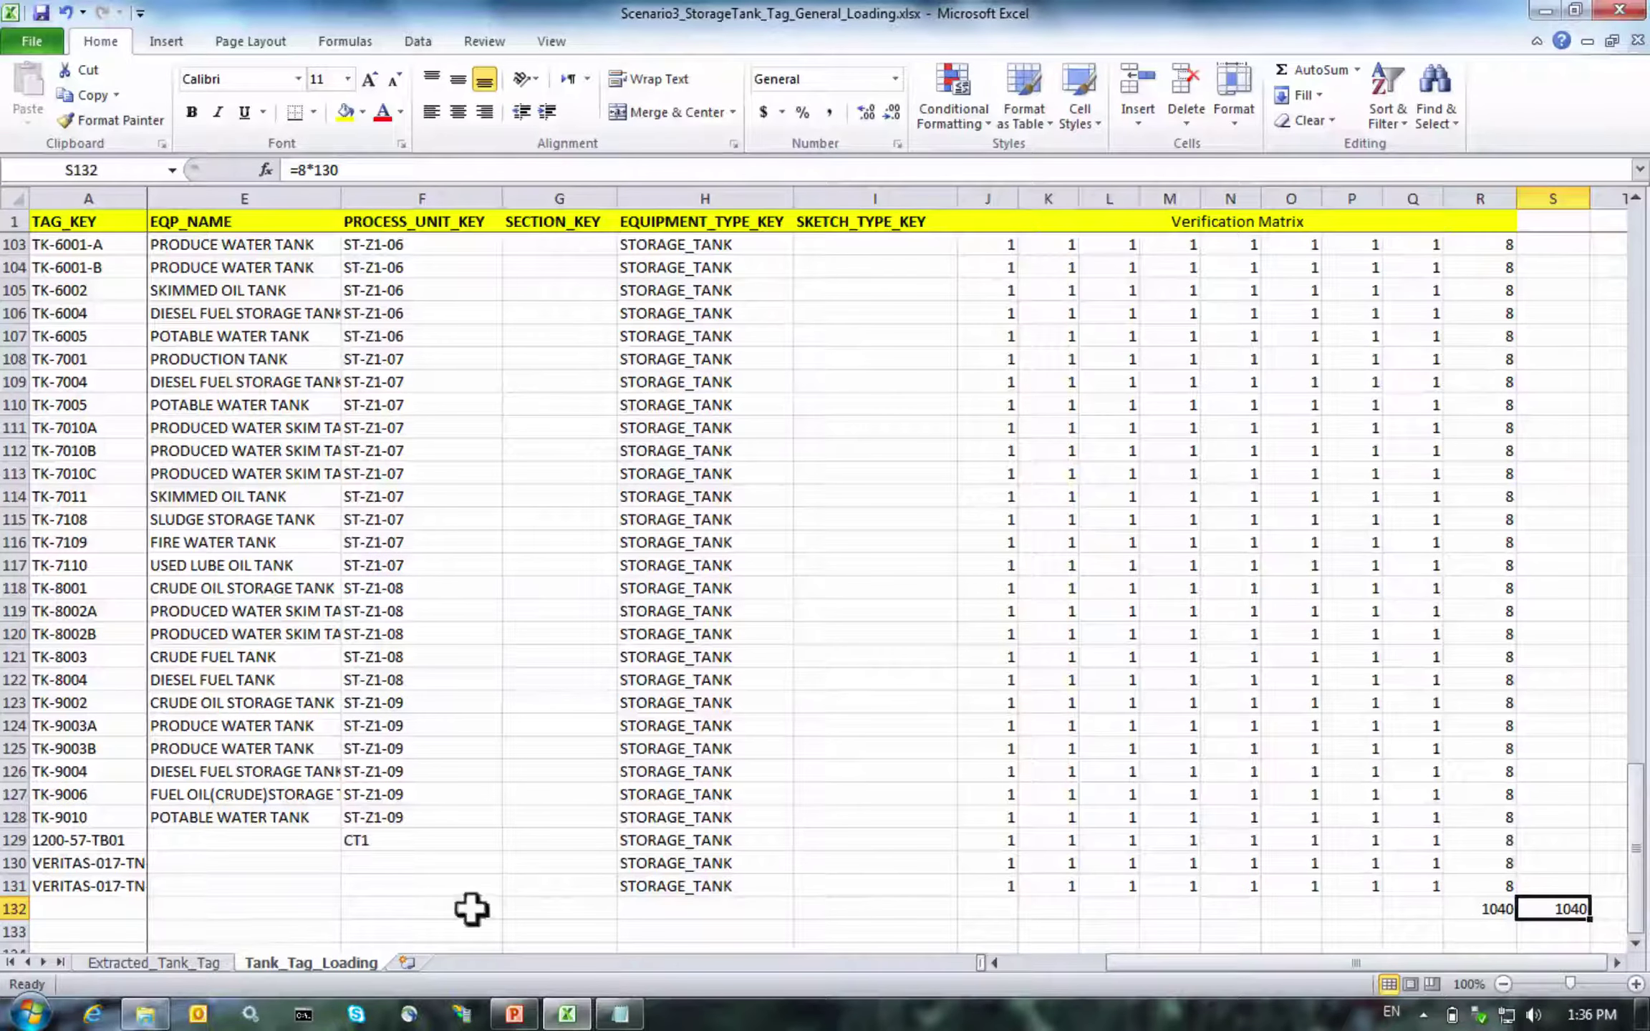
click(133, 958)
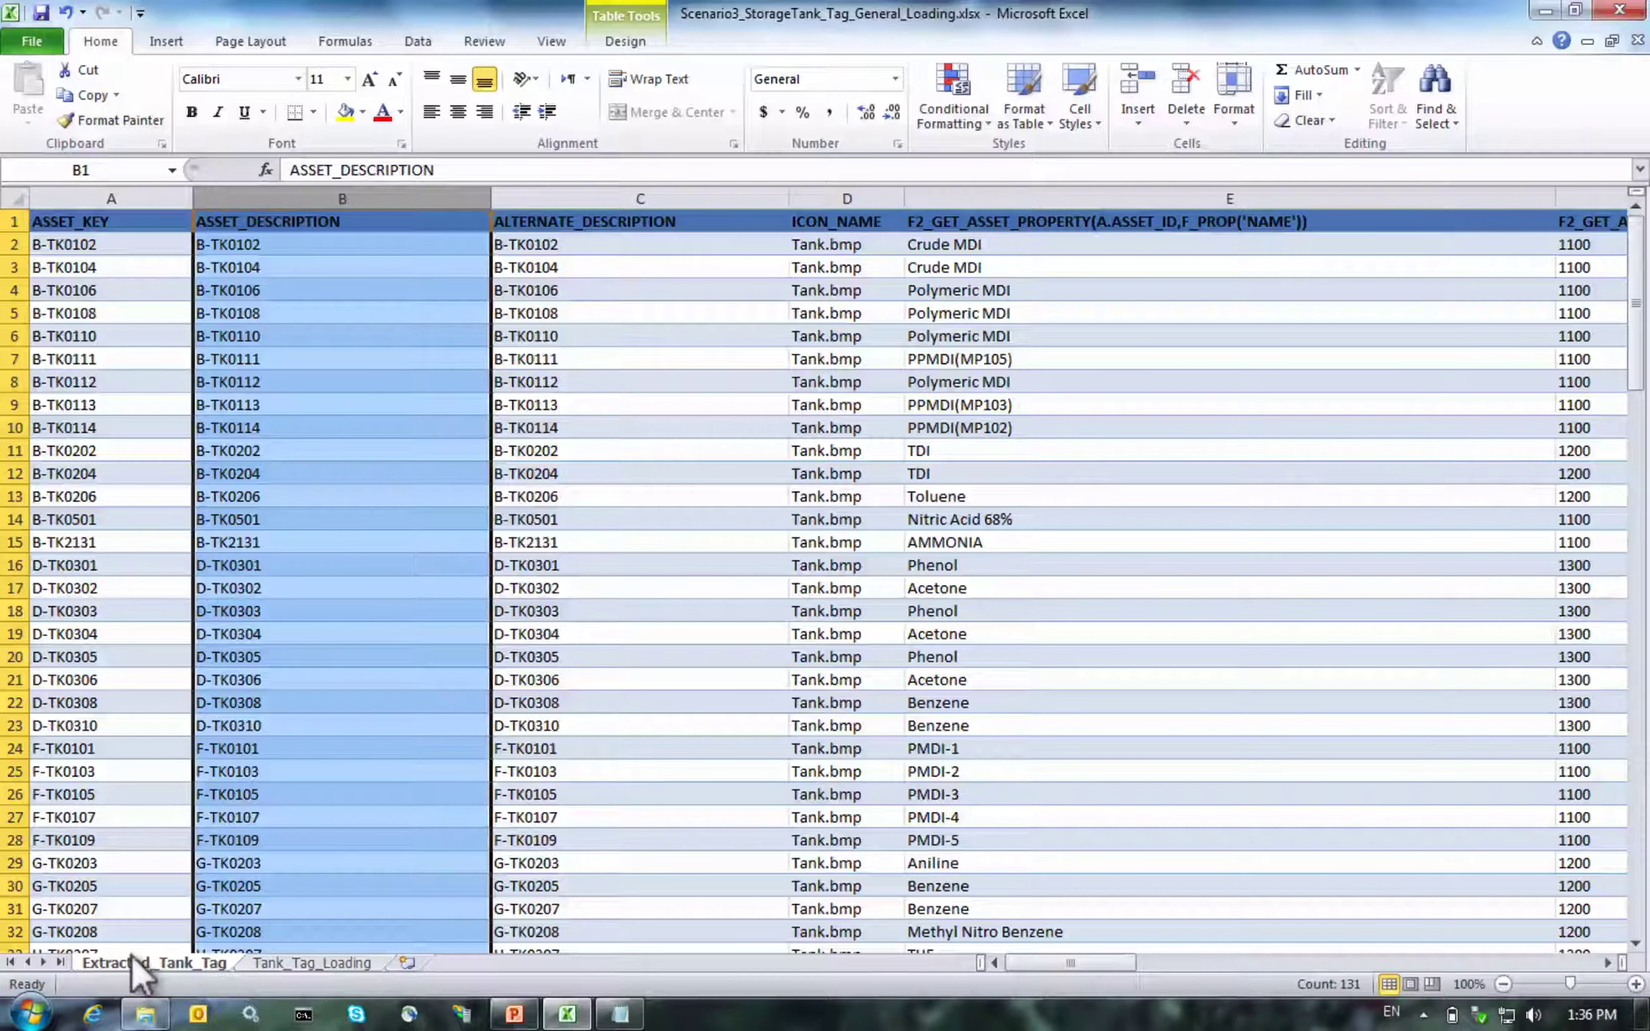
click(293, 959)
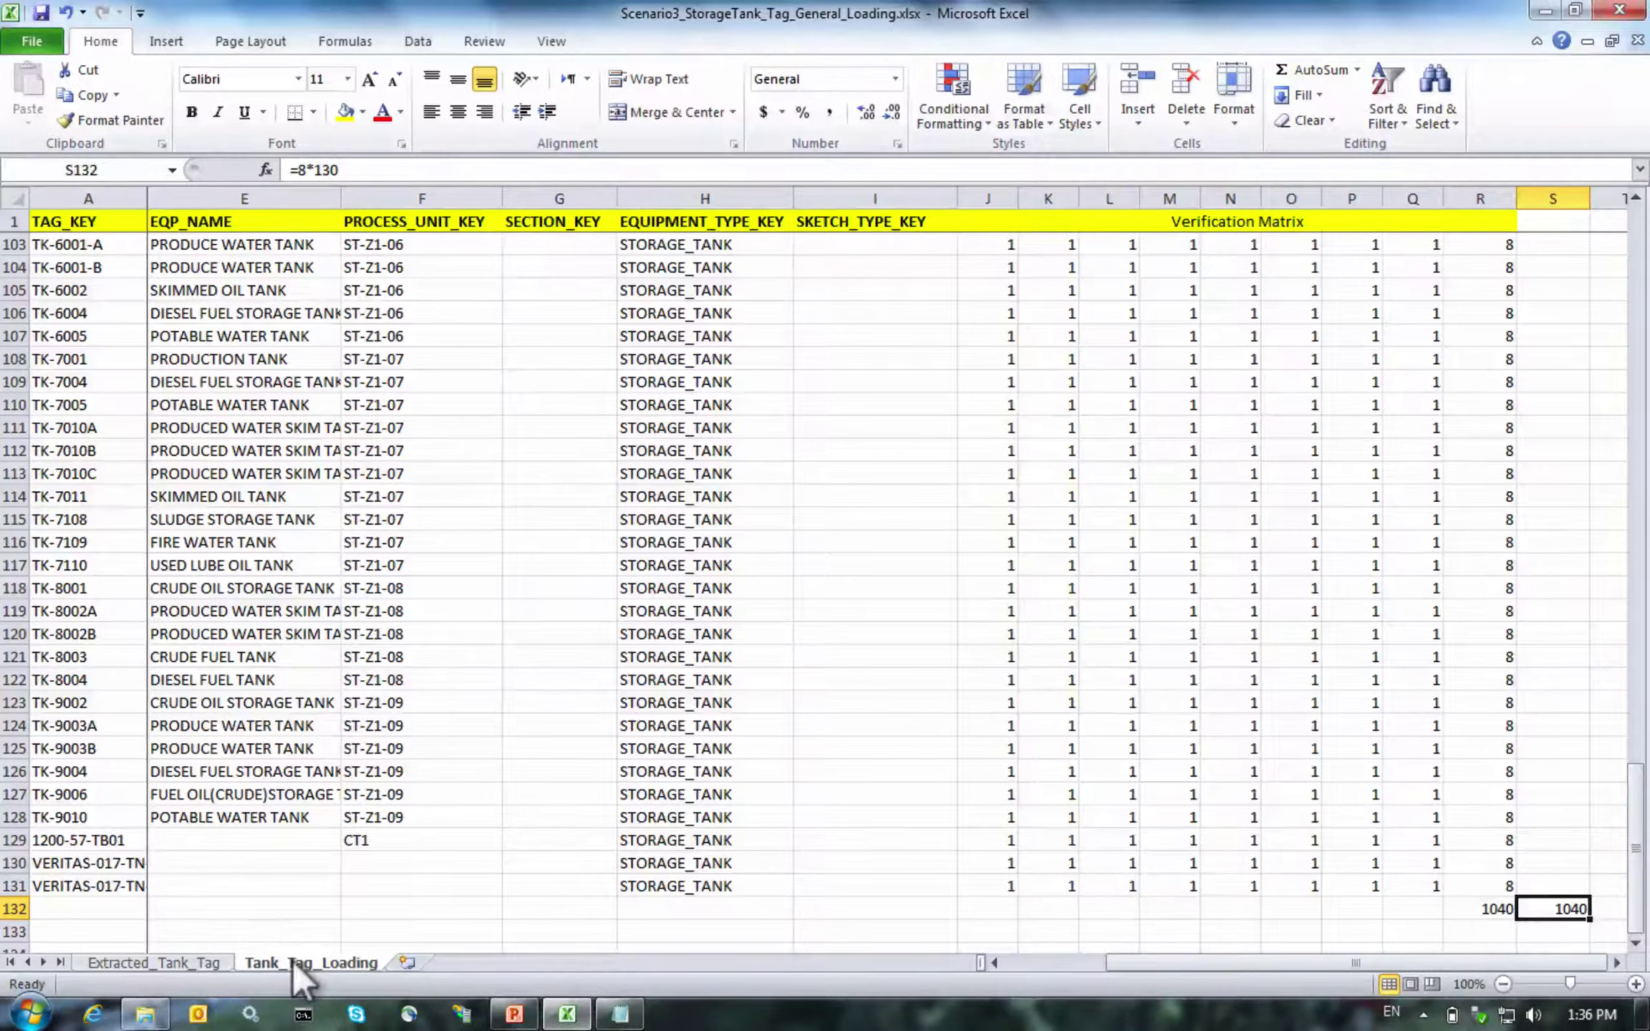
click(108, 960)
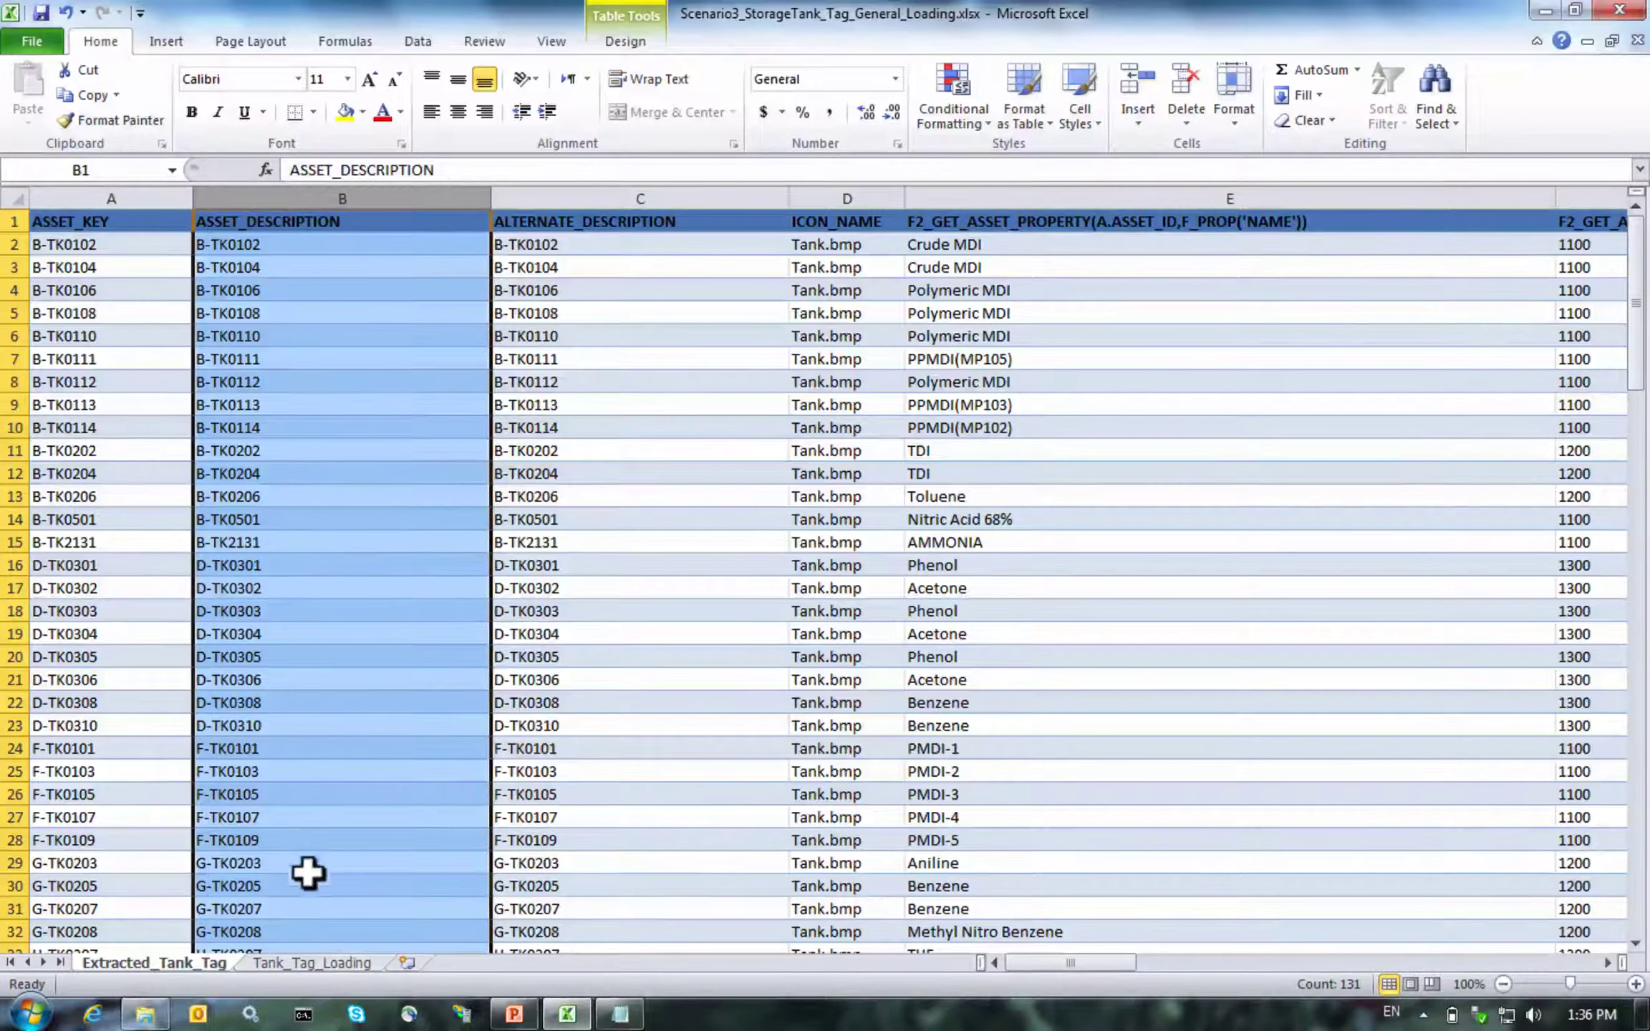
click(318, 958)
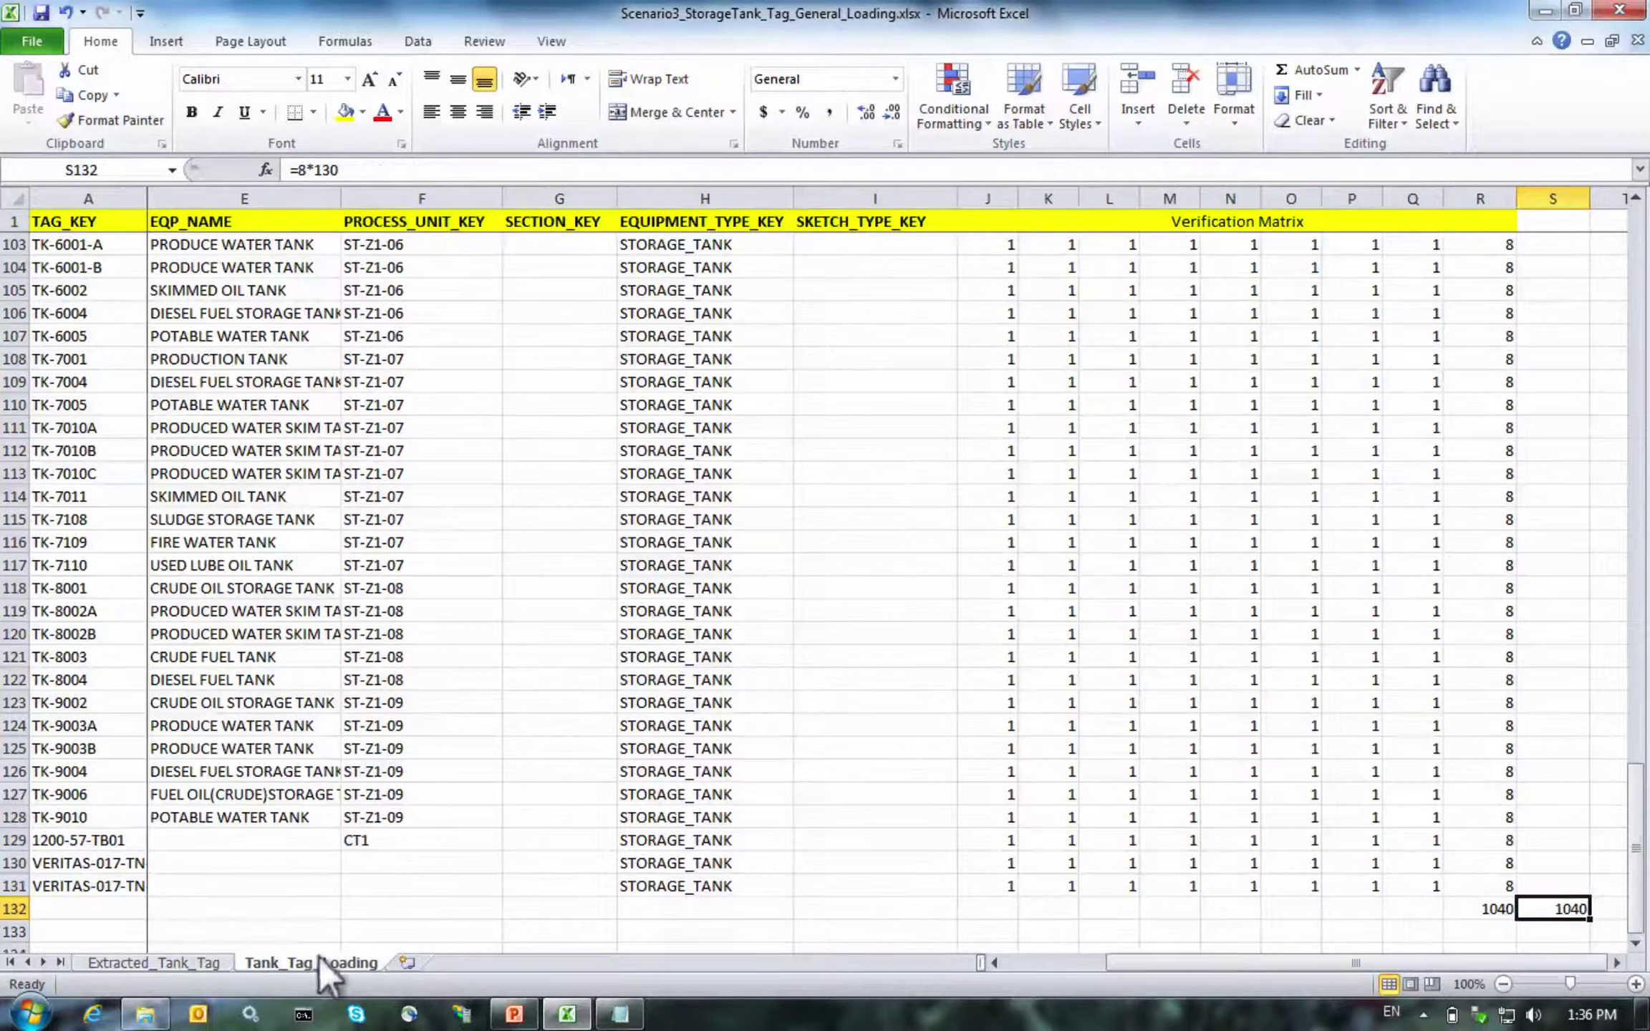
scroll(937, 466, up, 20)
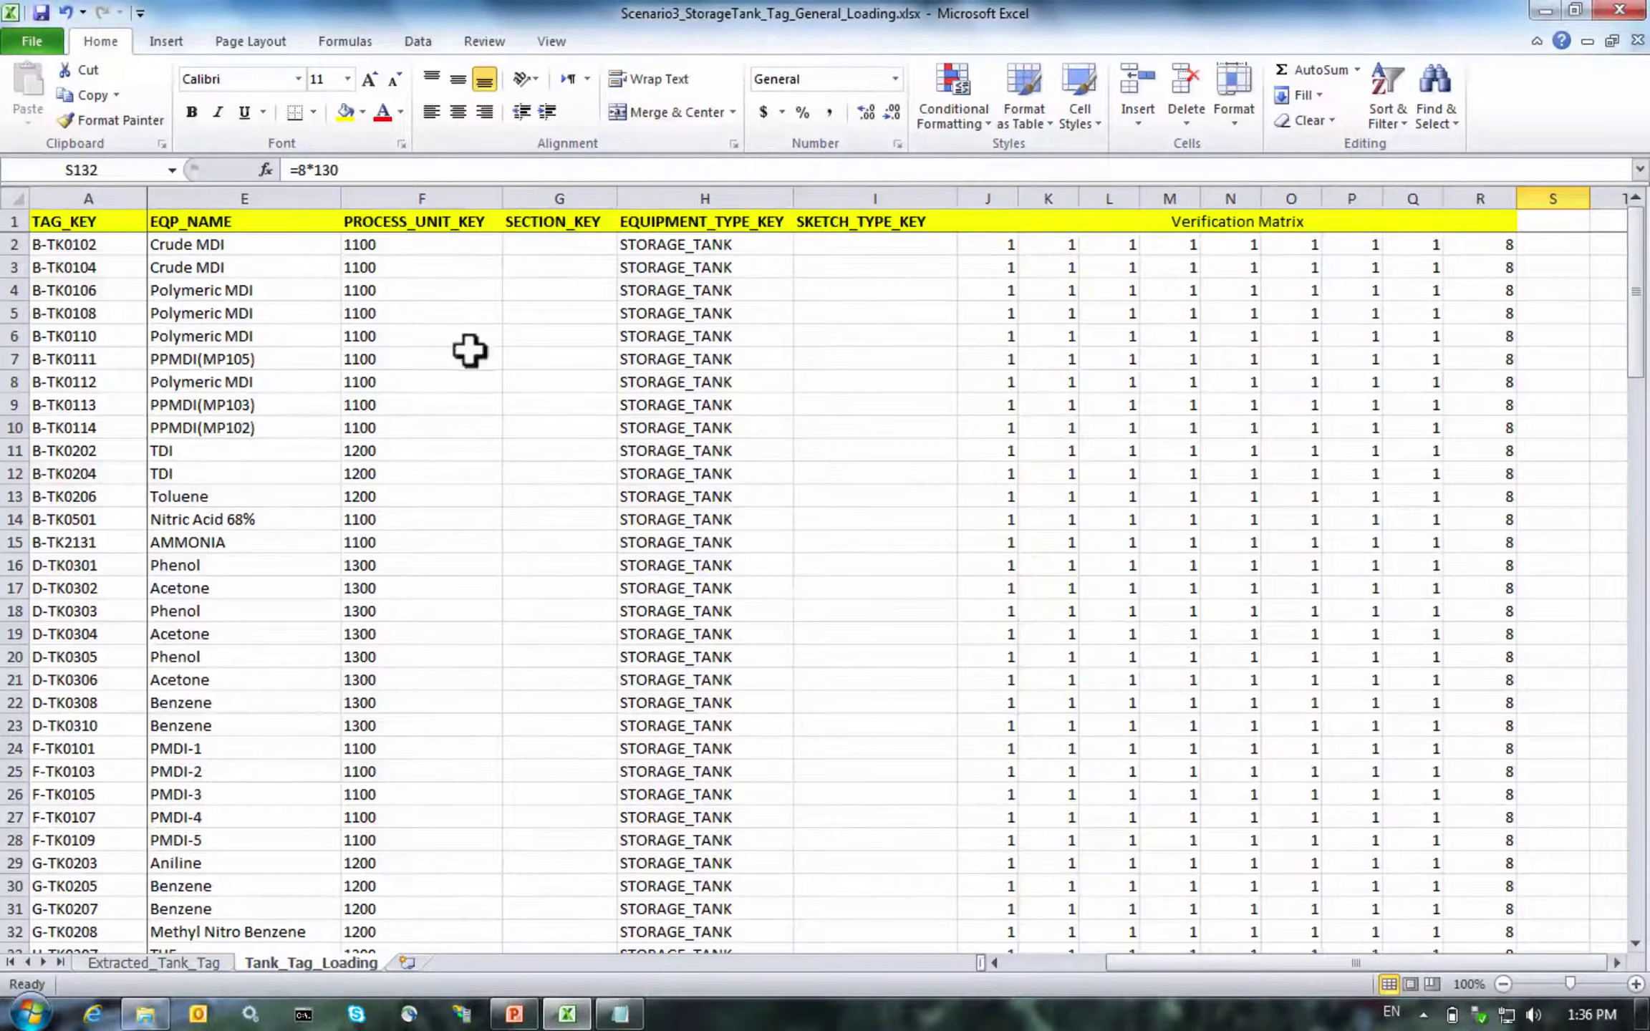
click(495, 1013)
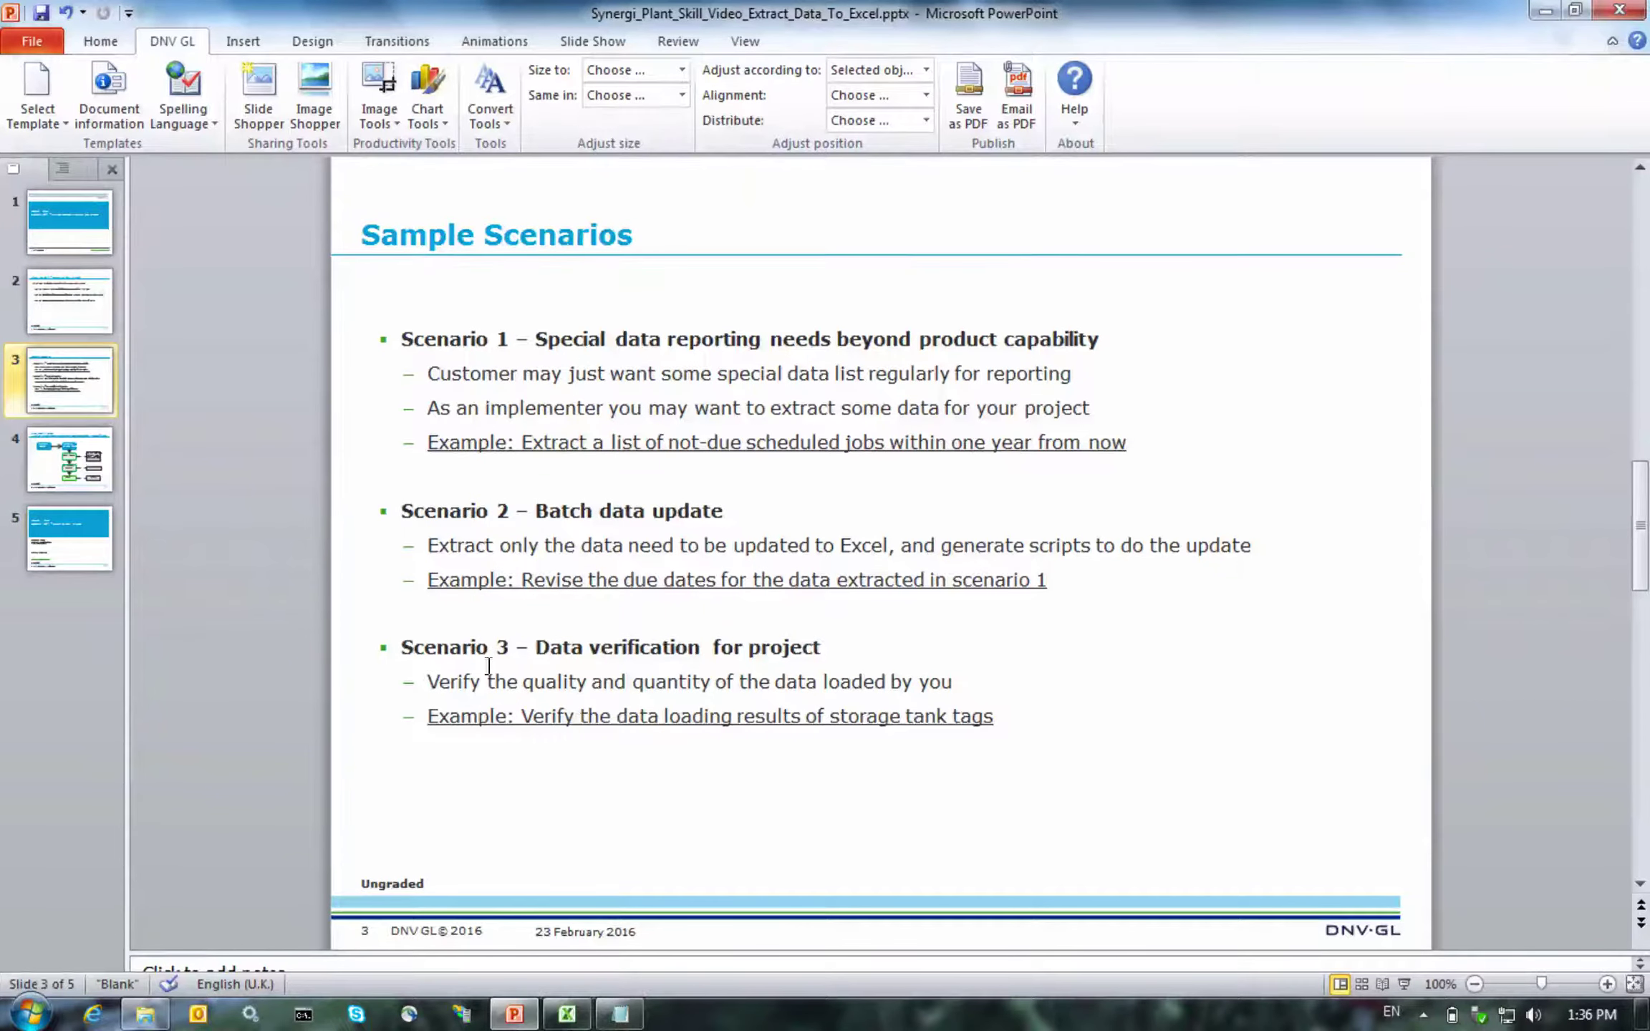
Select the slide 2 thumbnail, 'About the skill – Extracting data to Excel'
click(55, 293)
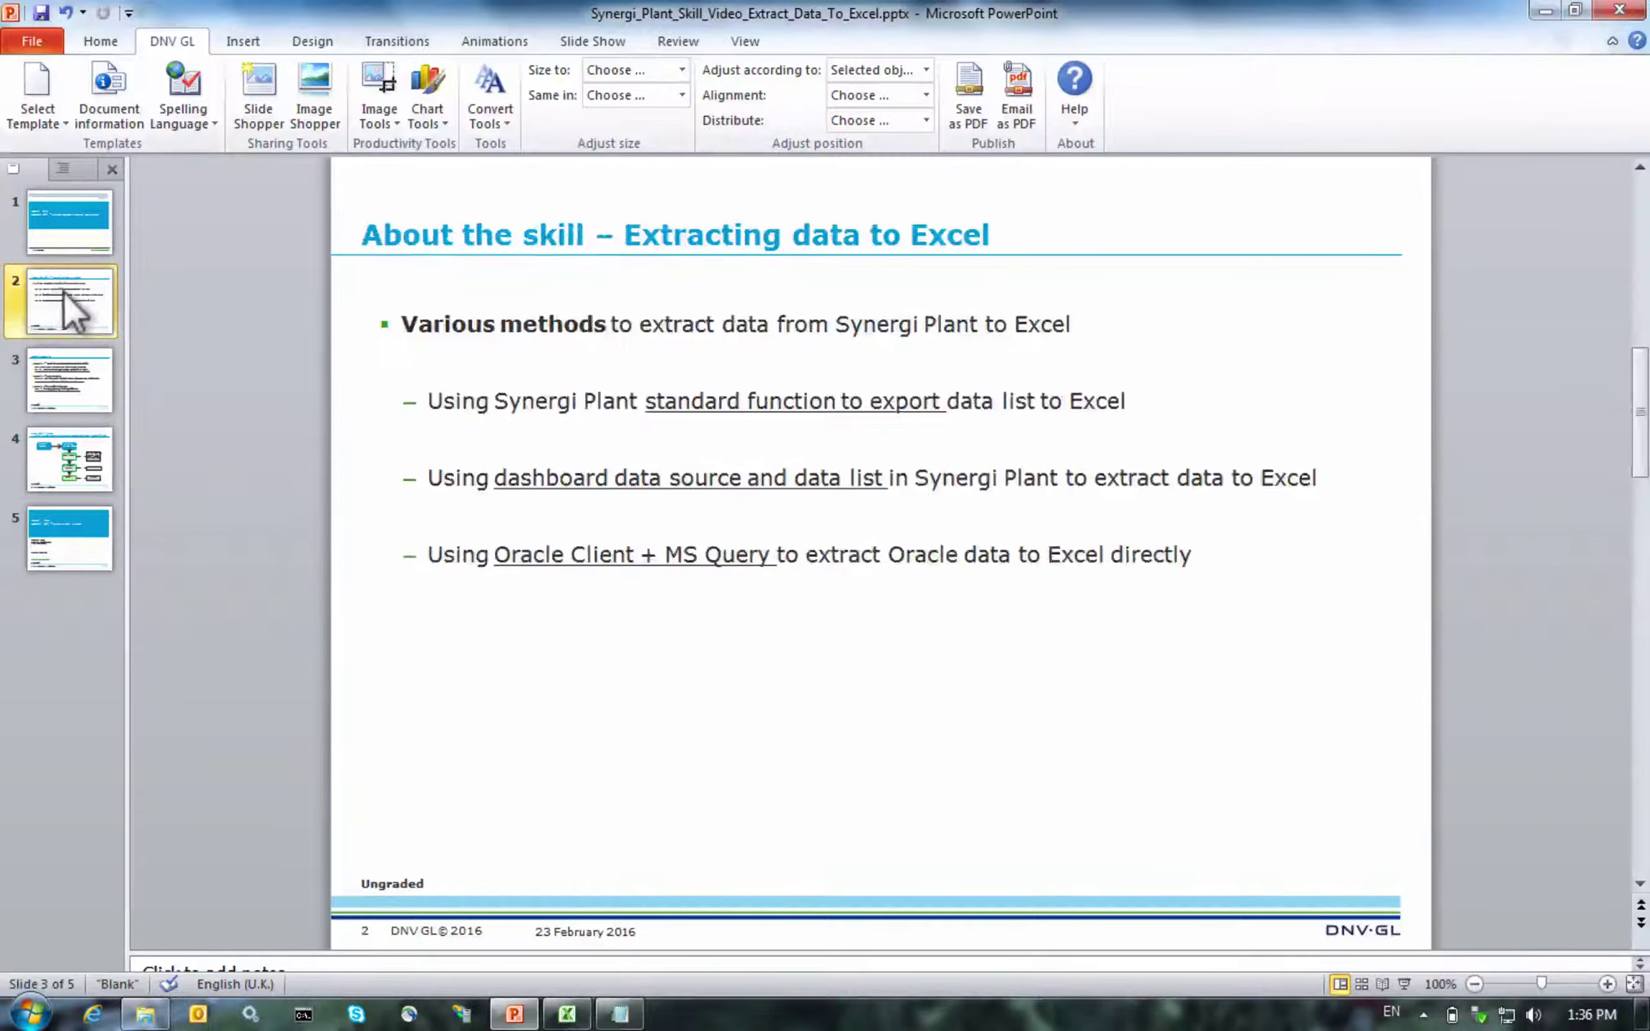